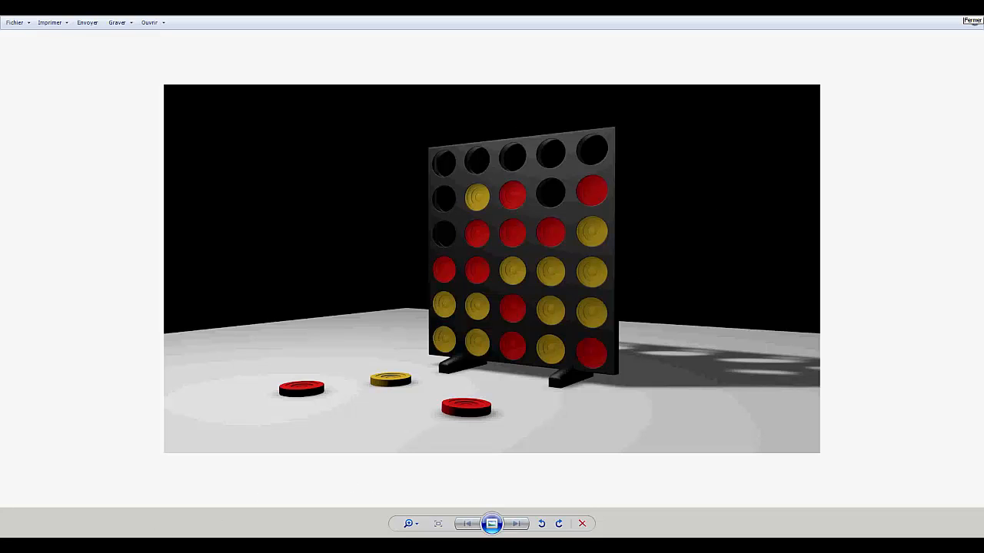
- Switch to Firefox and read the opening post of the forum thread 'Mise en application de la notion de "trou"'
mouse_move(100, 544)
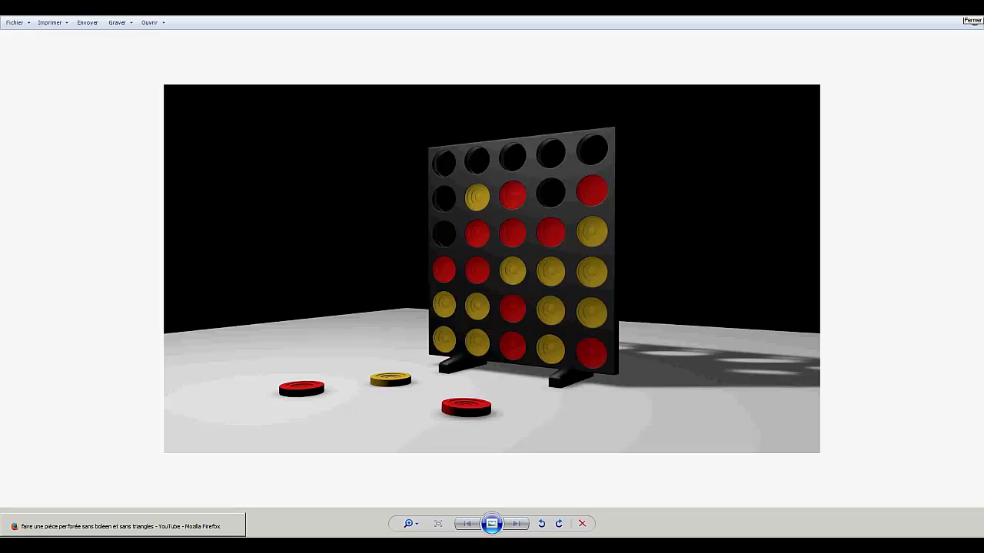
click(115, 527)
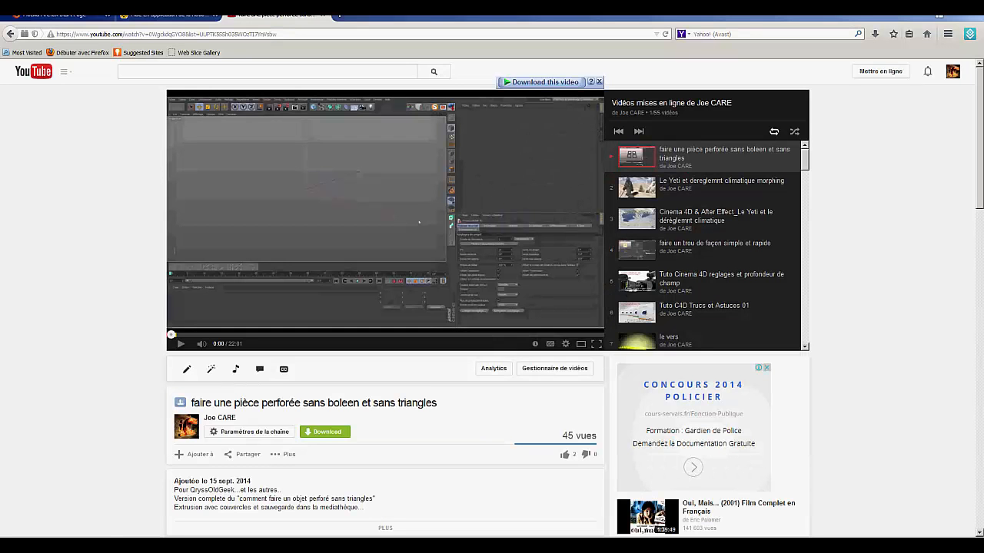
click(196, 19)
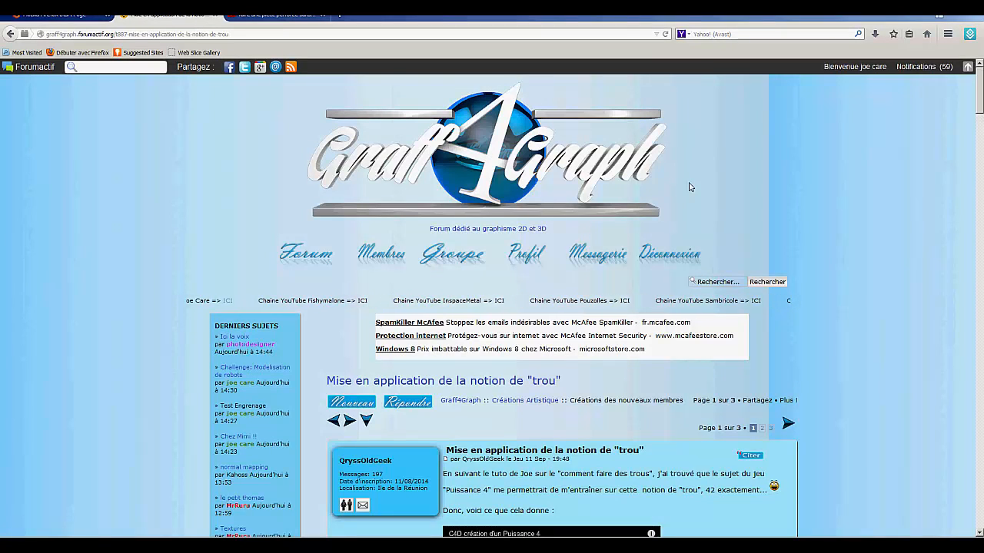
scroll(546, 376, down, 5)
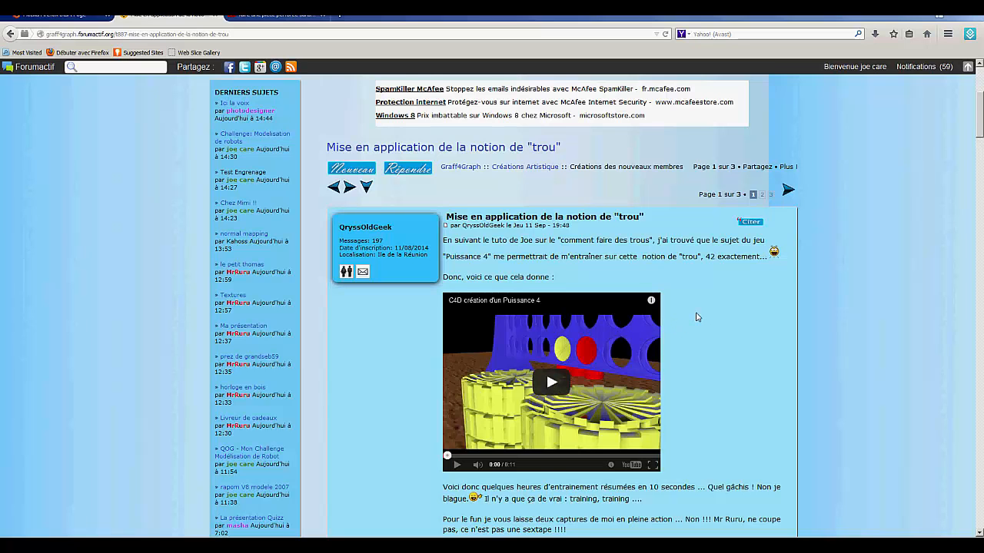
scroll(696, 317, down, 1)
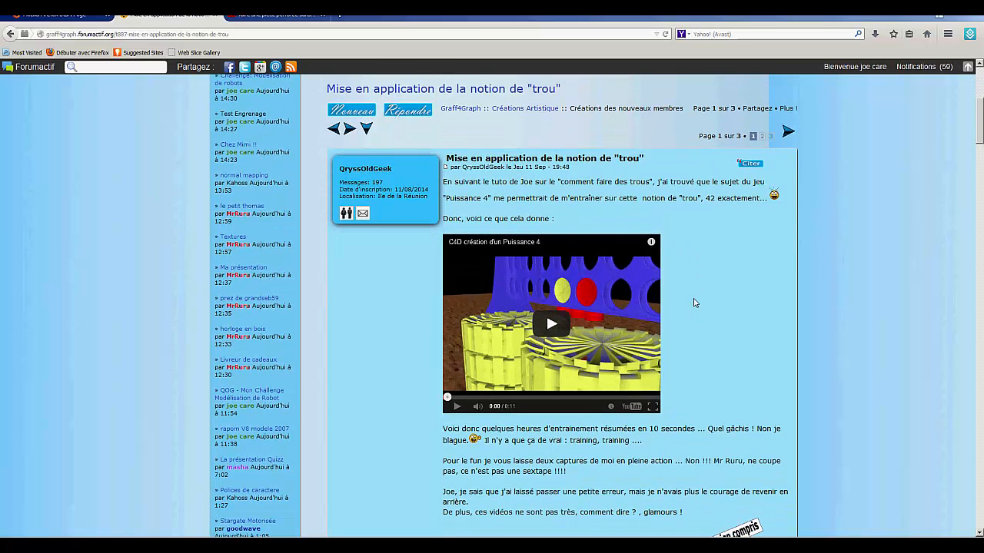
scroll(694, 312, up, 1)
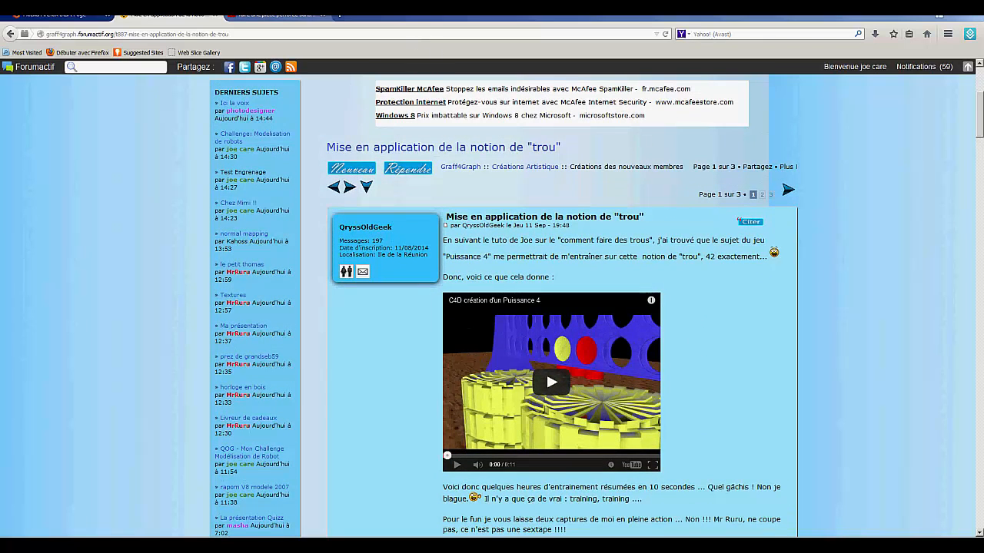
- Check the YouTube video on perforated pieces, and examine the replies on the first page of the forum thread about holes
click(270, 15)
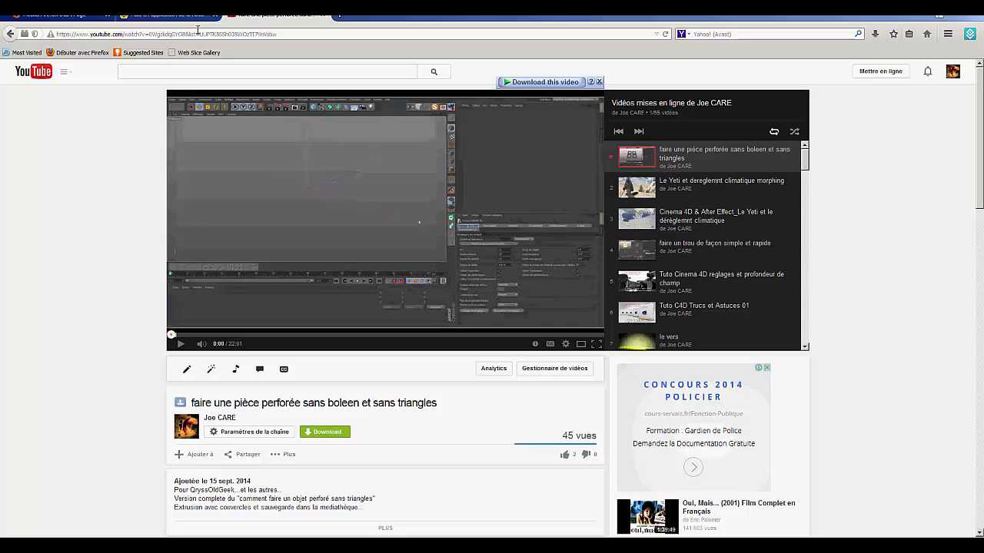
click(165, 14)
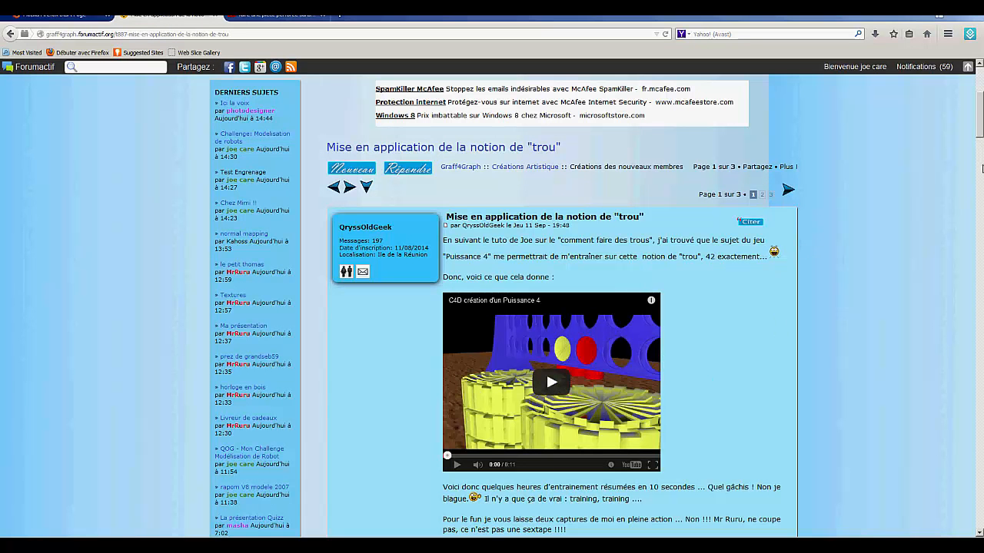
scroll(771, 352, down, 5)
scroll(561, 307, down, 3)
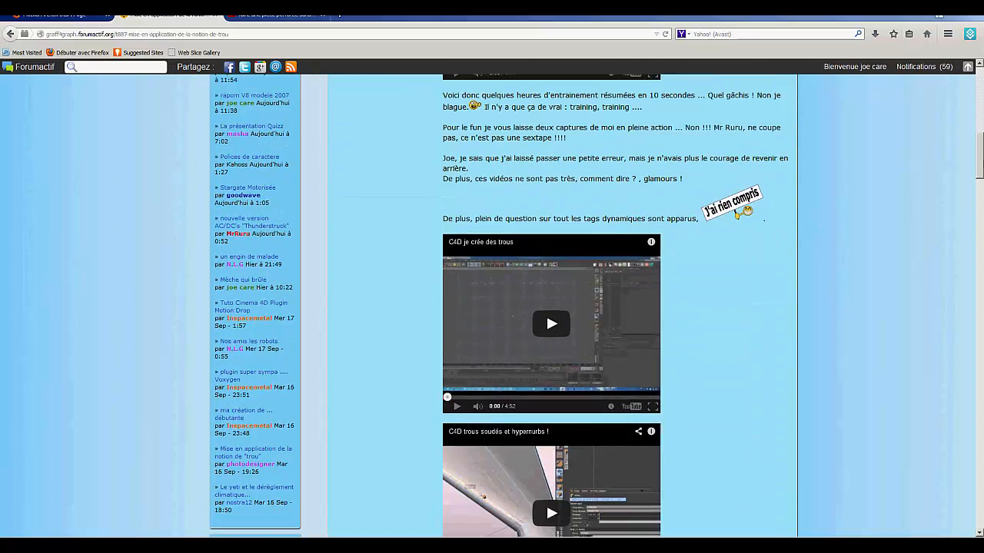
scroll(561, 308, down, 6)
scroll(545, 167, down, 9)
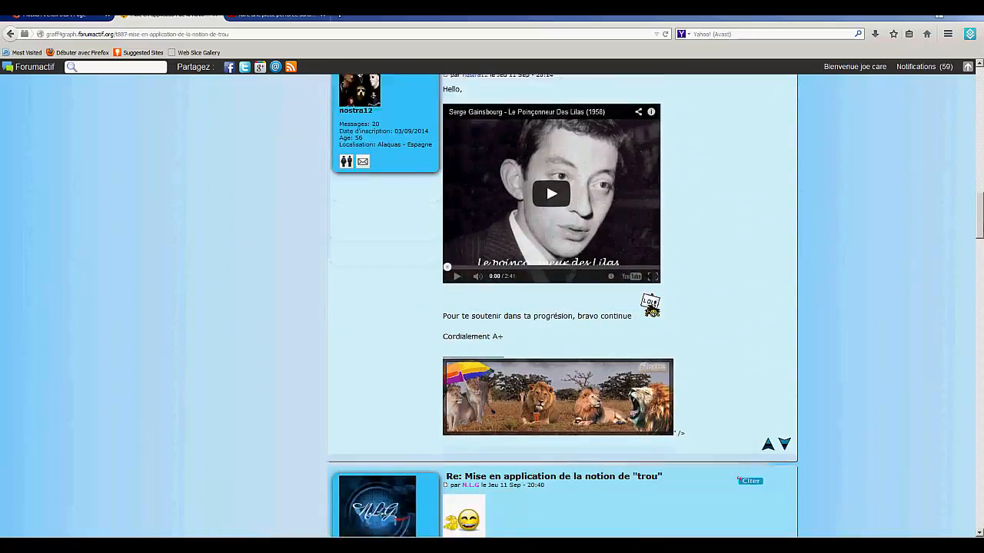
scroll(545, 167, up, 9)
scroll(561, 308, down, 20)
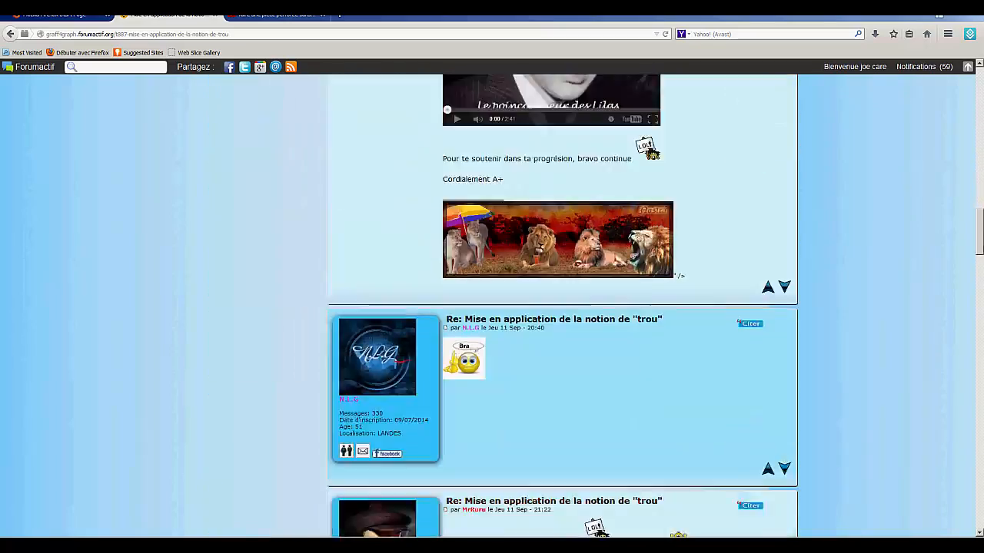
scroll(361, 338, down, 2)
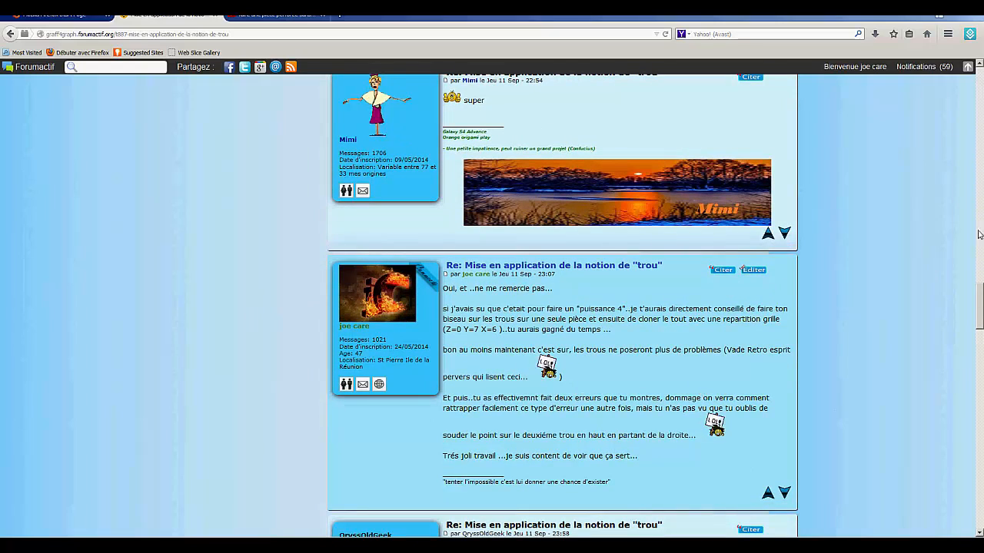
drag(980, 300, 981, 336)
scroll(636, 307, down, 8)
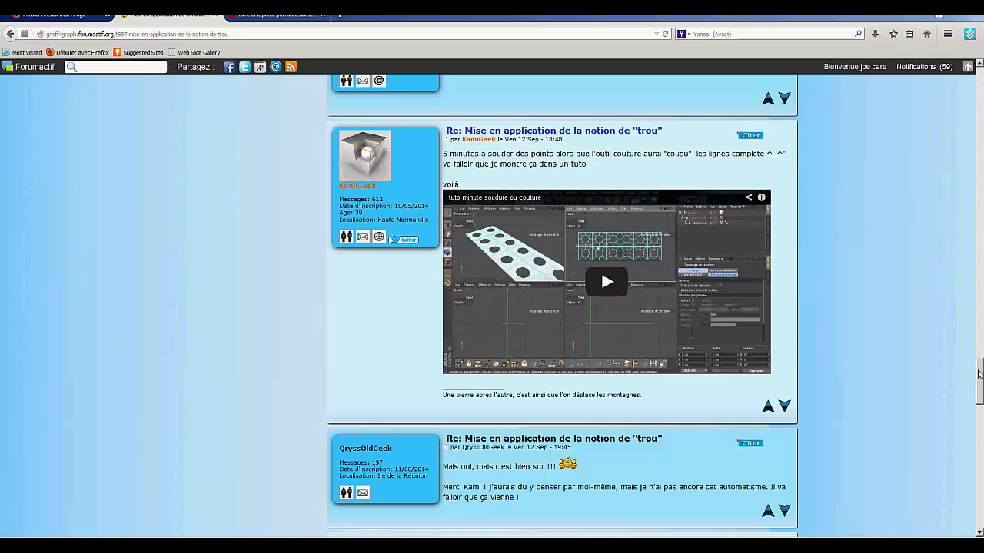
drag(979, 374, 979, 377)
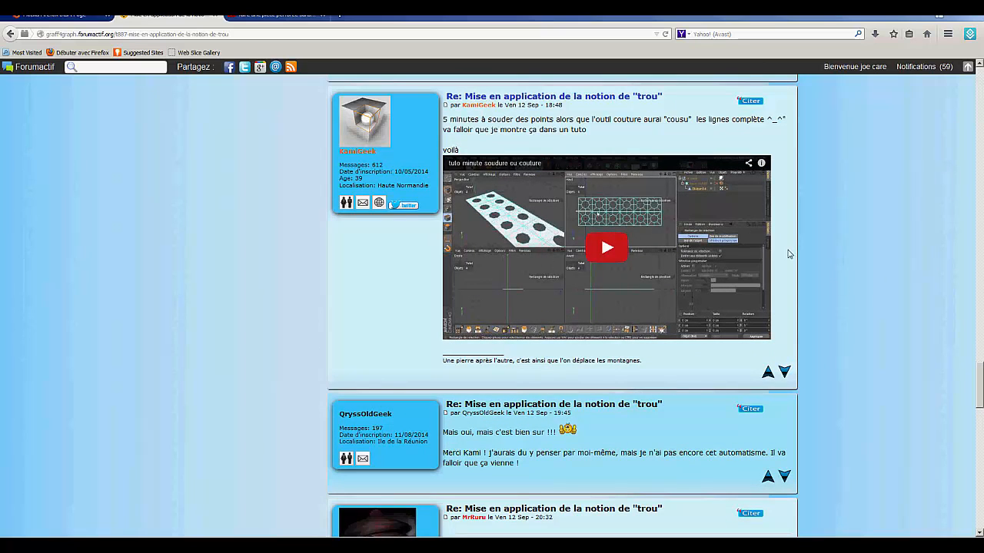
drag(979, 396, 979, 511)
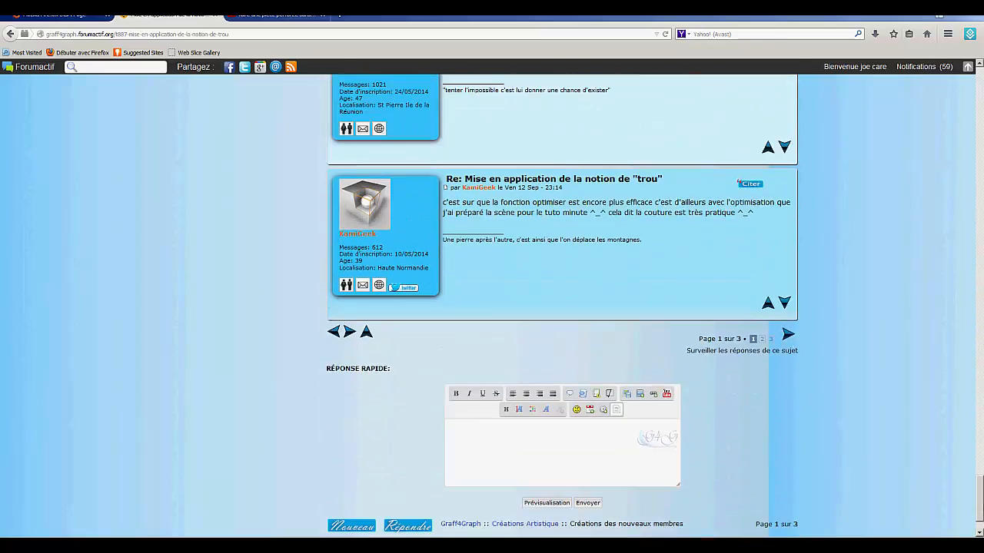
- Open page 3 of the thread and examine the posts about dynamics and the rendered Puissance 4 board
click(771, 339)
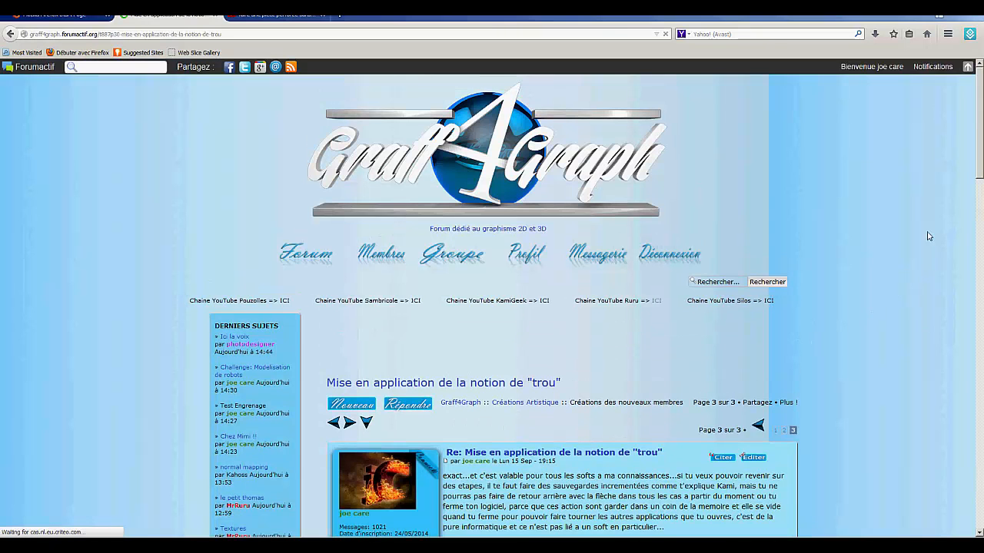
scroll(927, 235, down, 5)
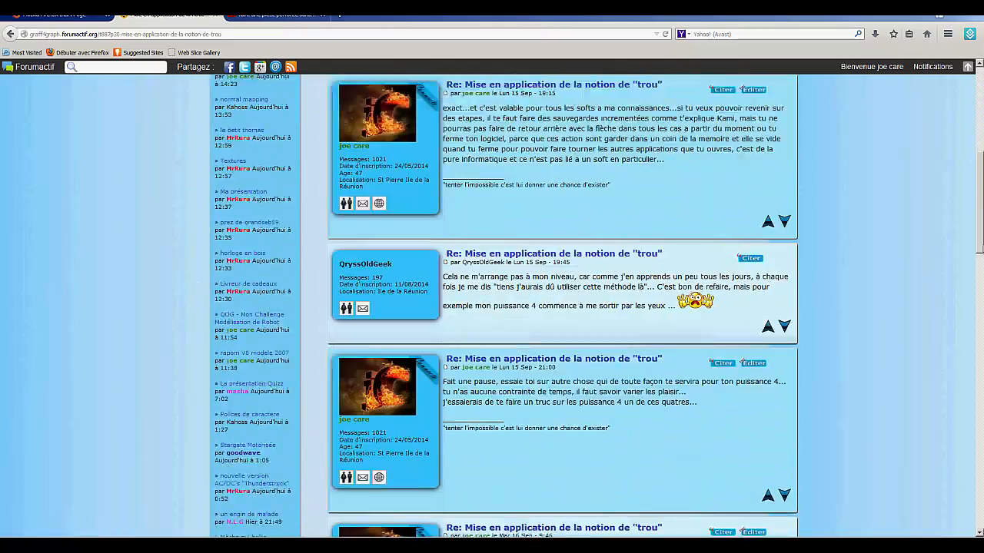
scroll(562, 305, down, 10)
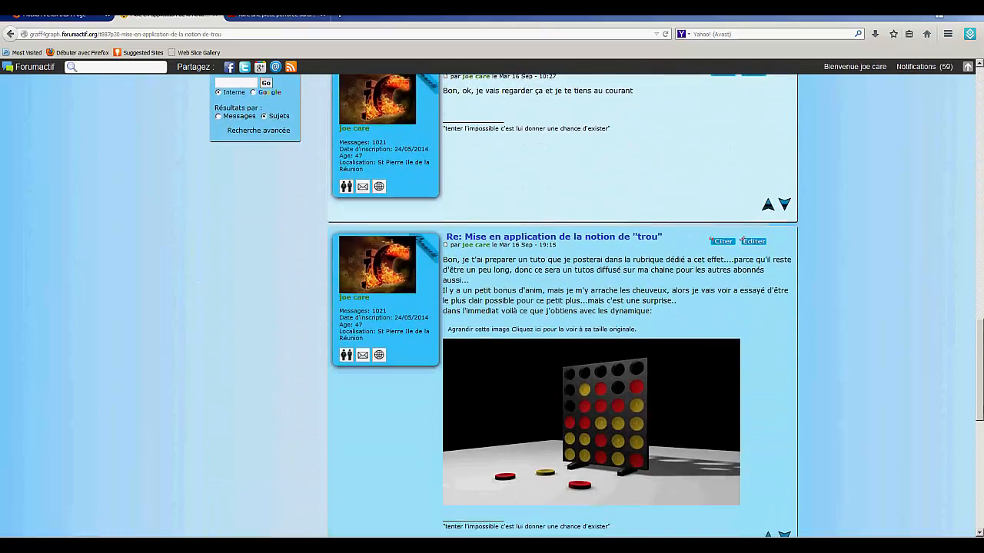
scroll(624, 290, down, 1)
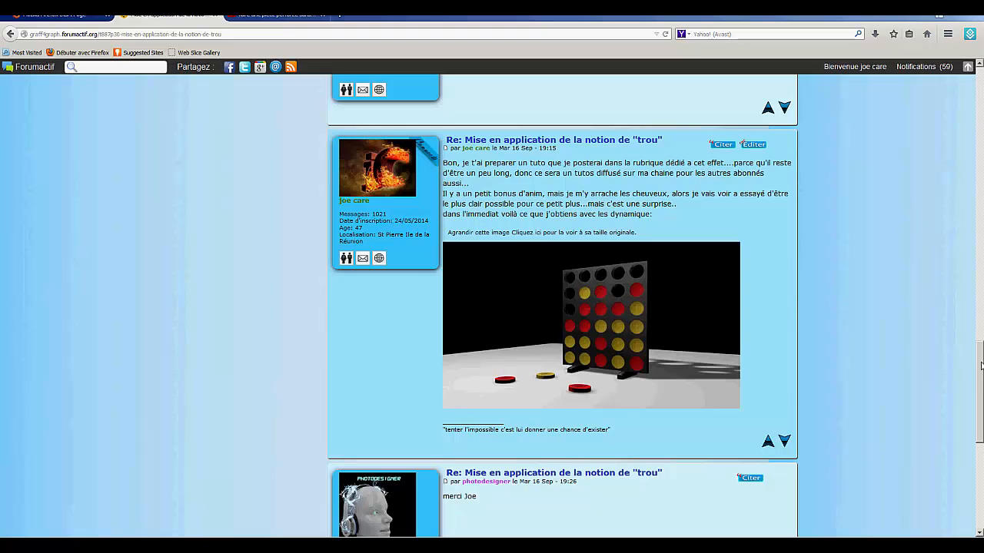
drag(981, 368, 927, 361)
scroll(981, 371, up, 8)
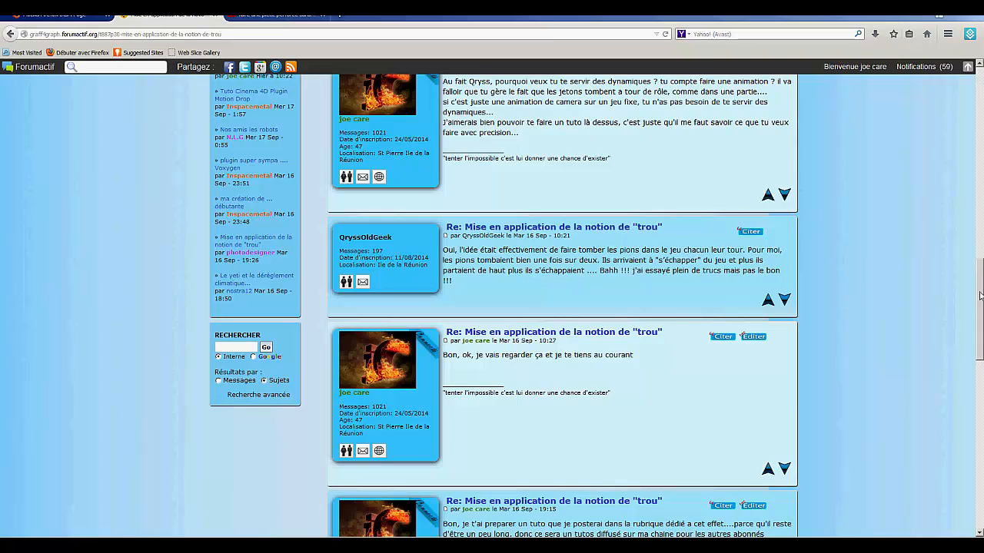
drag(980, 295, 945, 92)
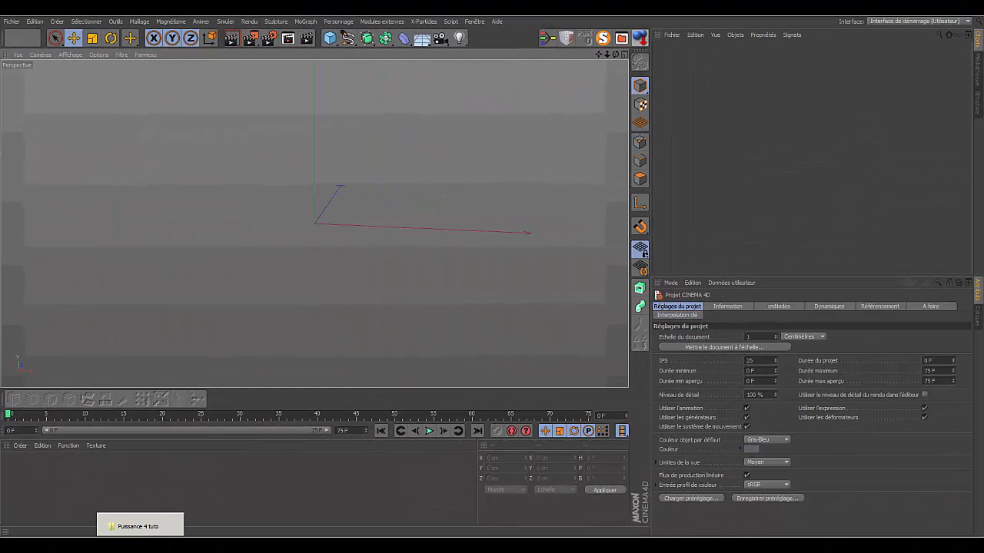
- Load the 'mauvaise version' scene from the 'Puissance 4 tuto' folder into Cinema 4D and minimize the folder window
click(140, 541)
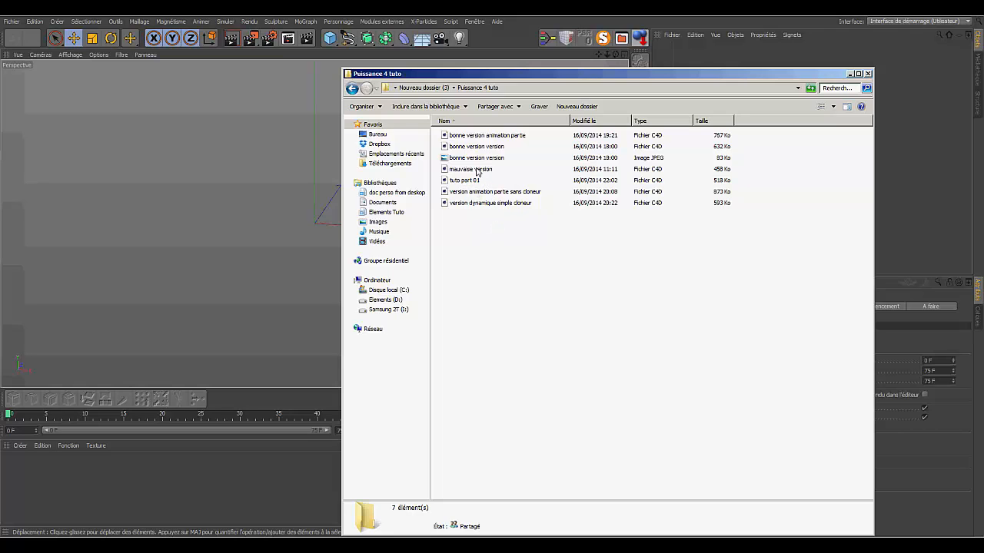
drag(477, 172, 266, 189)
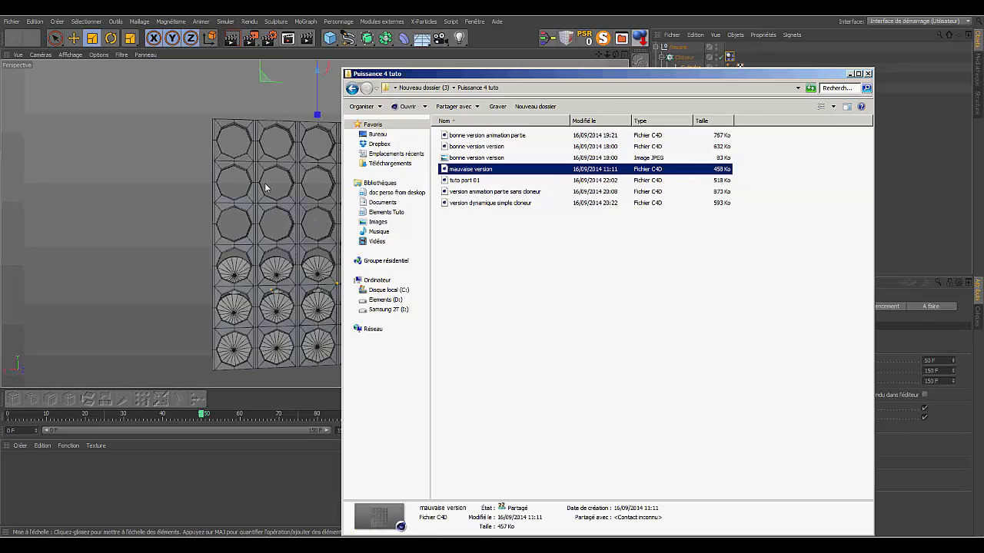
click(850, 75)
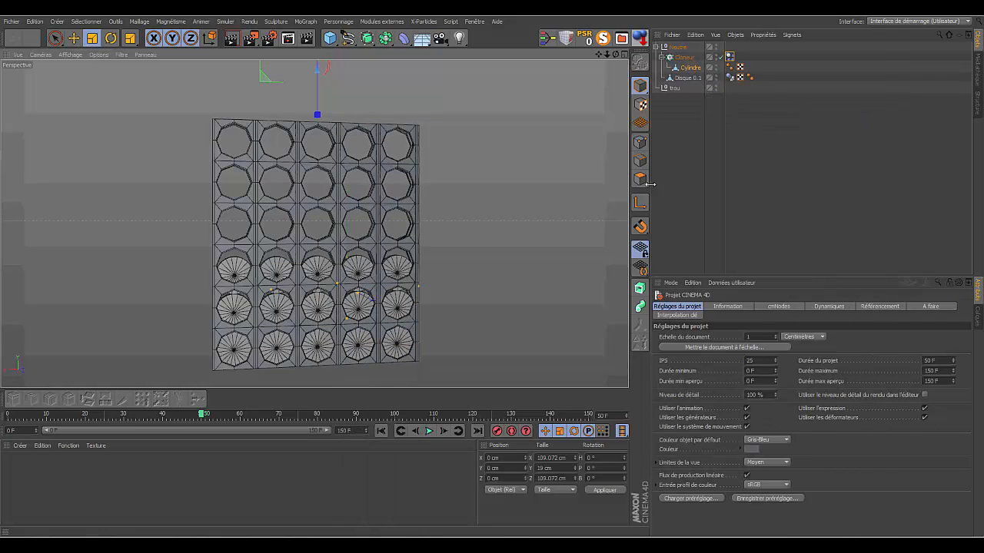
- Rewind the animation to its first frame and play the discs falling into the perforated board
click(382, 431)
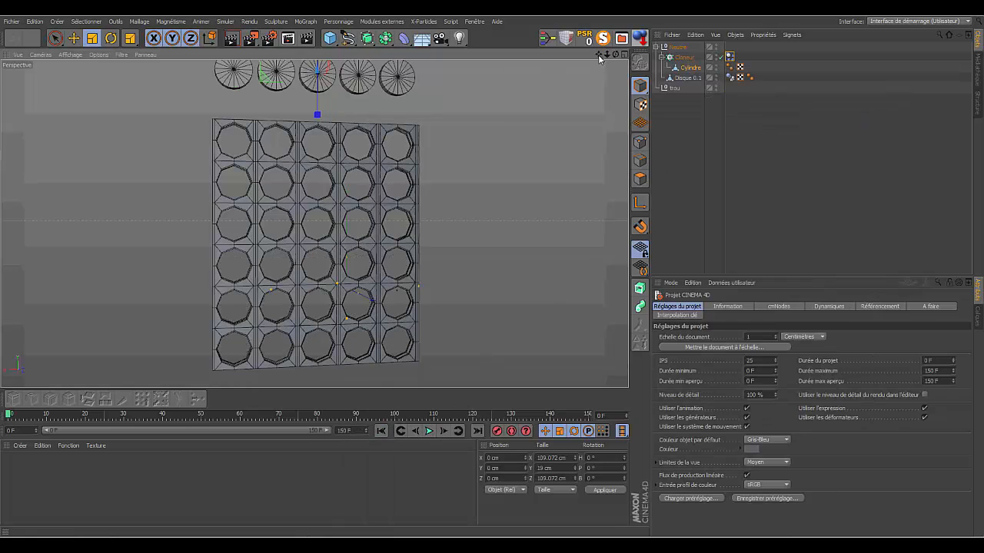
drag(605, 56, 599, 59)
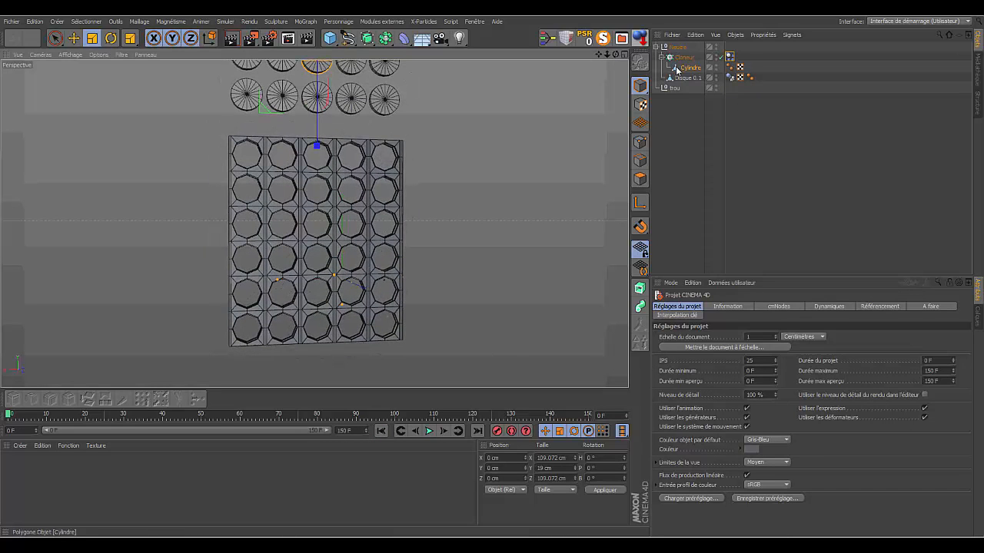
click(313, 153)
click(429, 432)
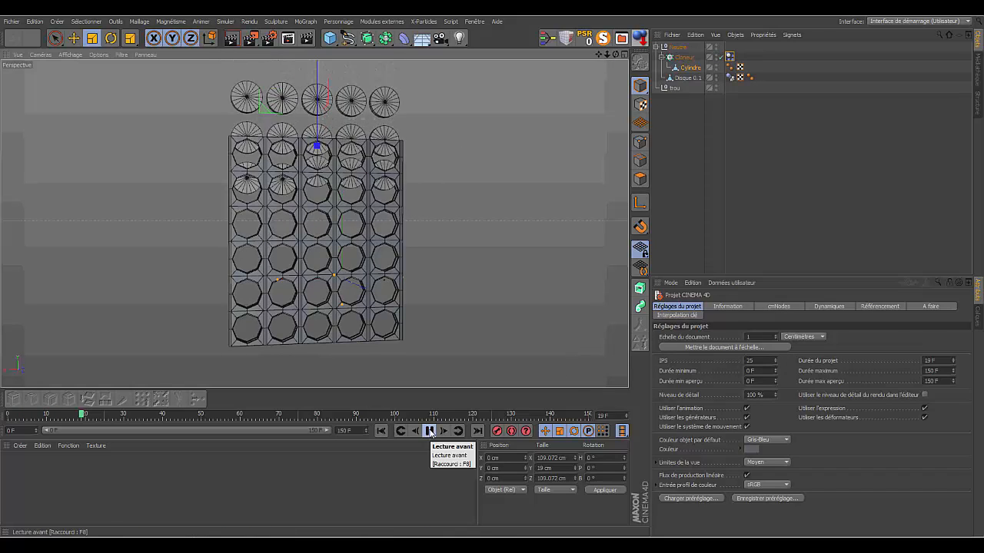
click(429, 432)
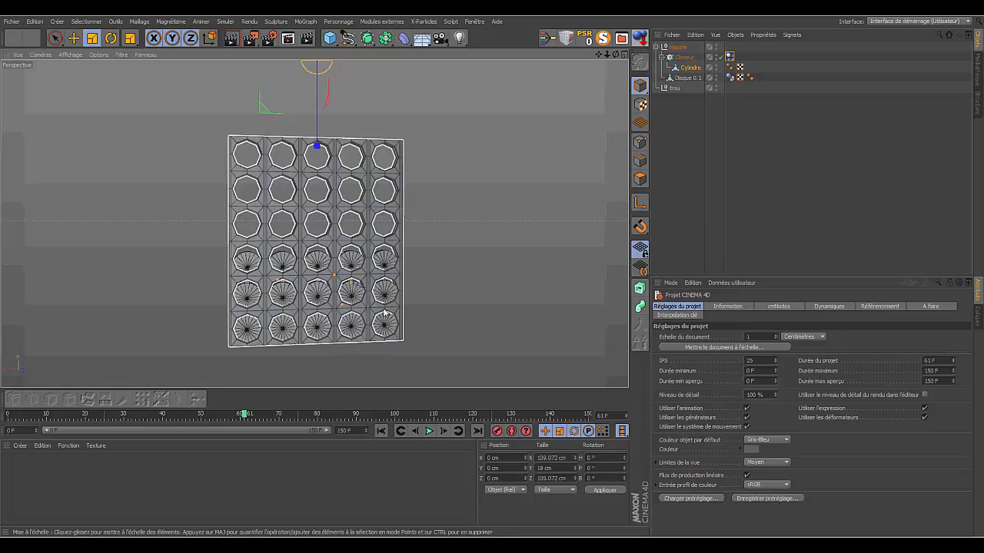
- Examine up close how the fallen discs sit in the holes of the board's lower rows
drag(607, 54, 600, 55)
scroll(314, 223, down, 5)
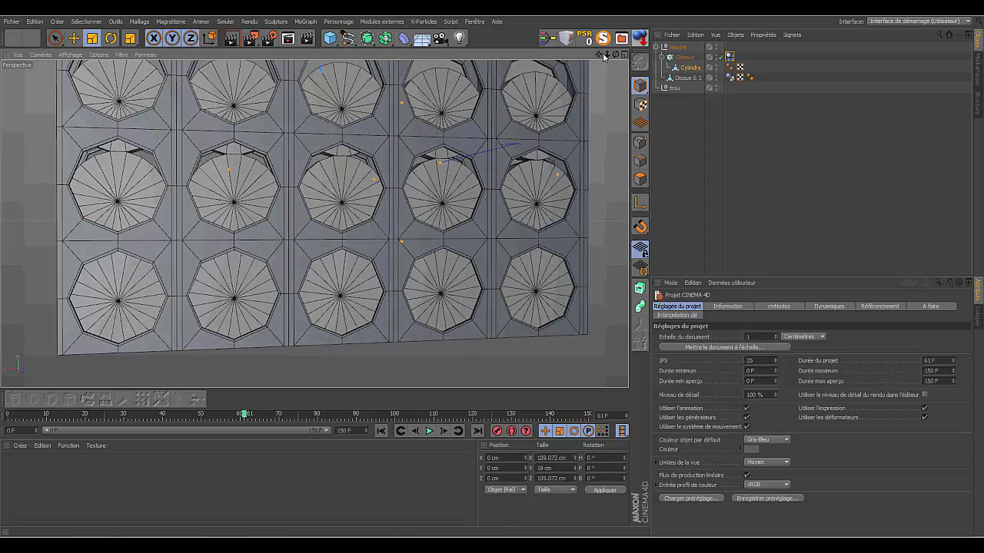
drag(607, 54, 315, 224)
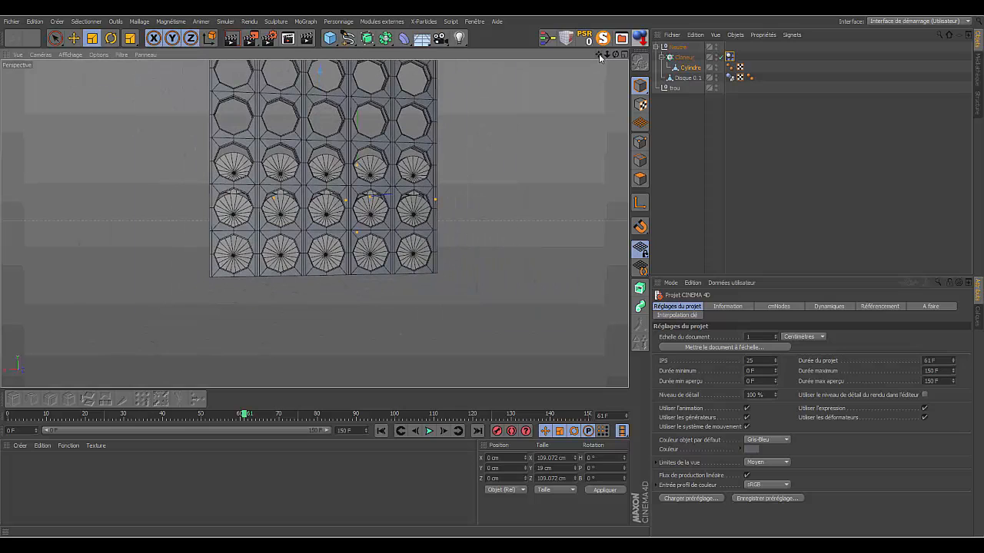
drag(599, 55, 318, 252)
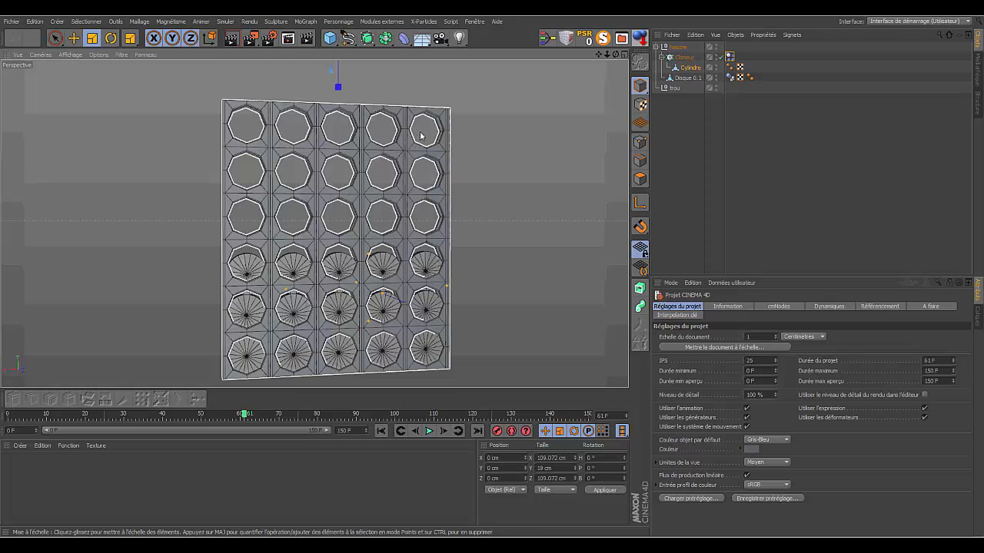
drag(421, 136, 425, 135)
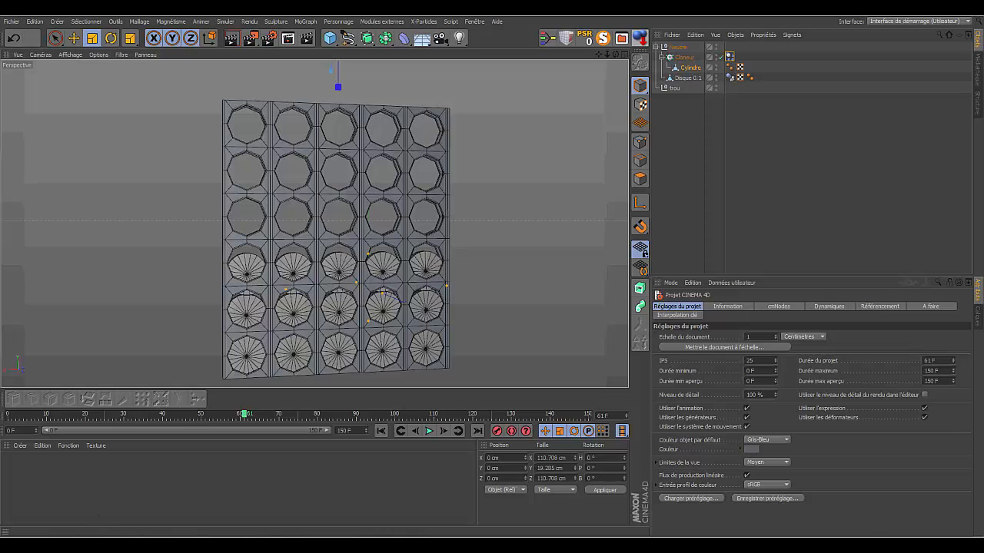
- Close all open projects in Cinema 4D
click(301, 544)
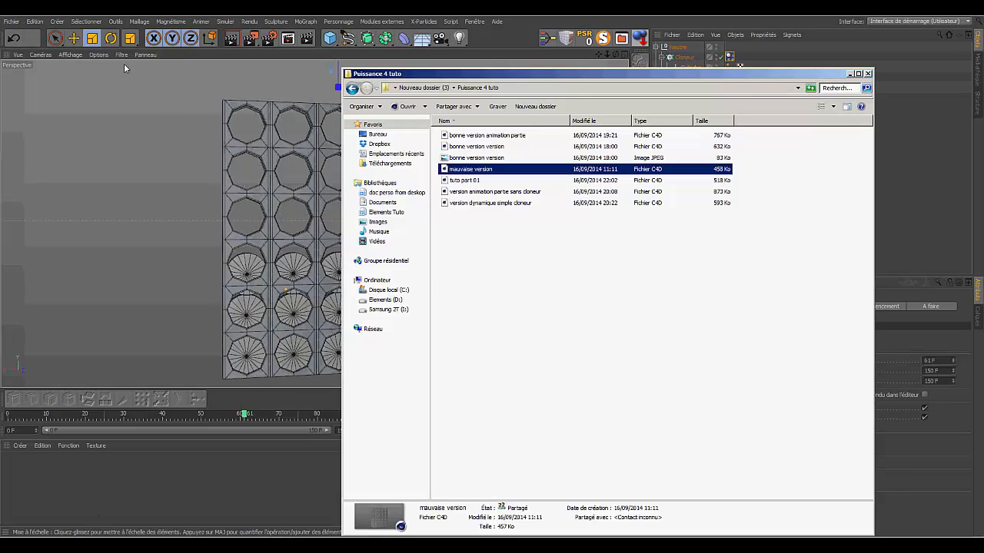
click(12, 21)
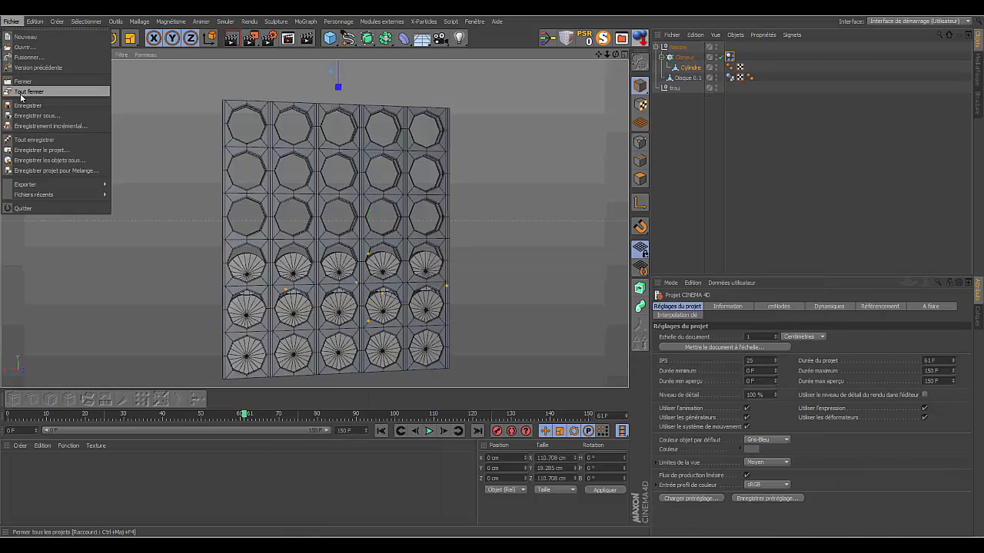
click(23, 91)
click(526, 307)
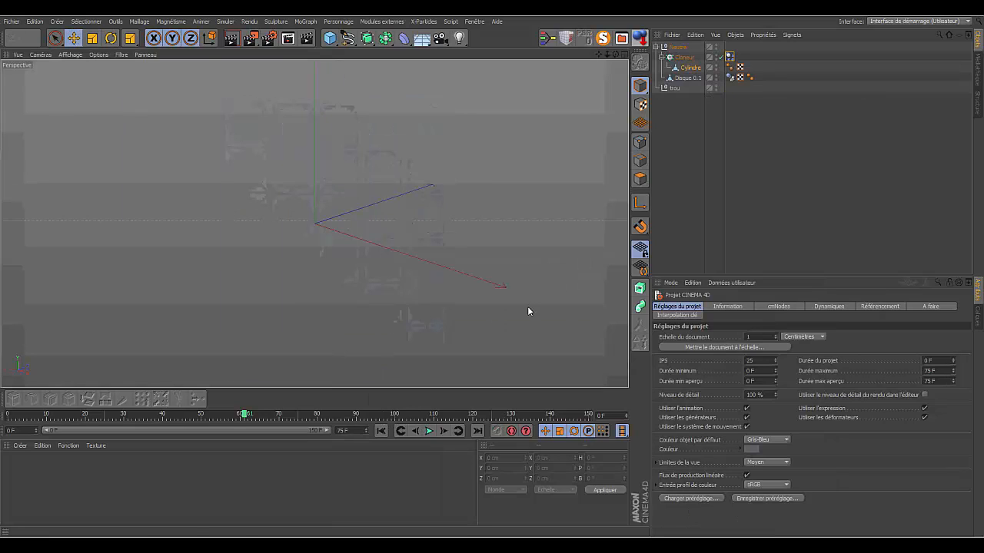
- Load the 'version dynamique simple cloneur' scene from the 'Puissance 4 tuto' folder and minimize the folder window
key(alt+Tab)
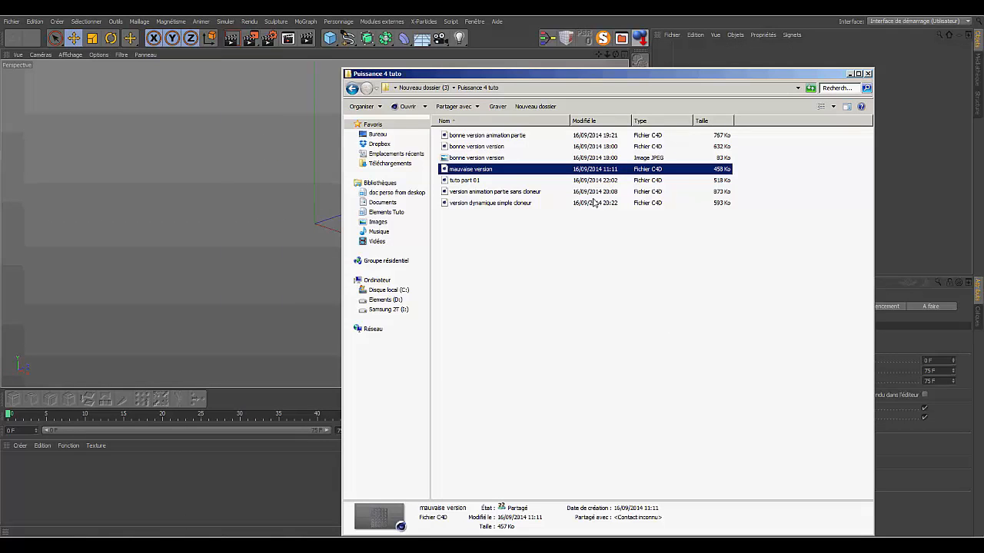
double_click(504, 203)
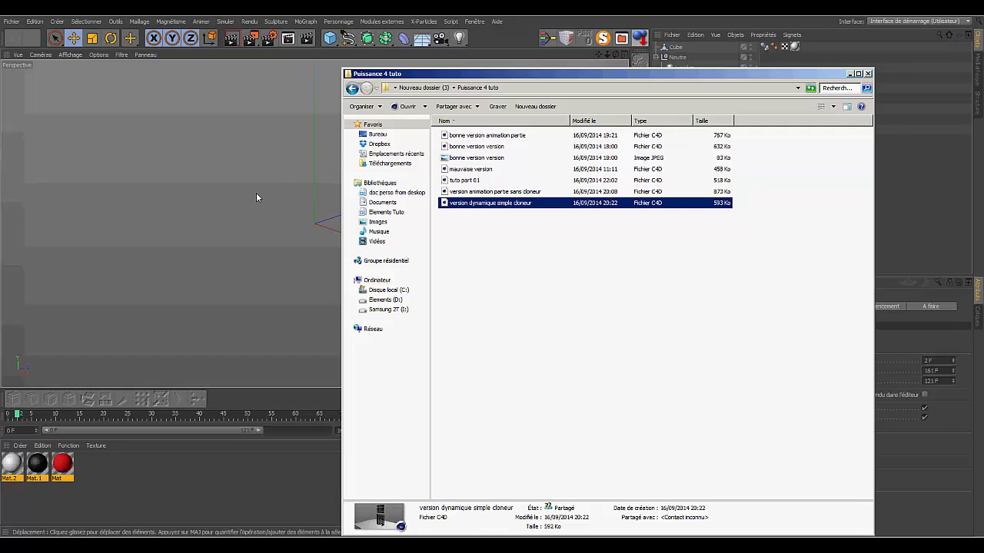
click(849, 75)
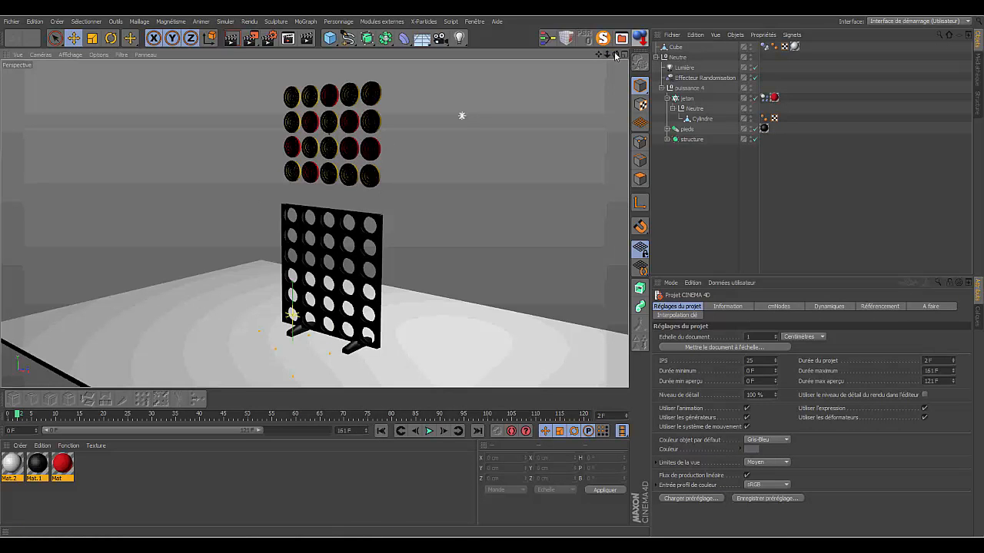
- Inspect the perforated board and the discs hanging above it from the front and from the lit side
drag(616, 53, 653, 52)
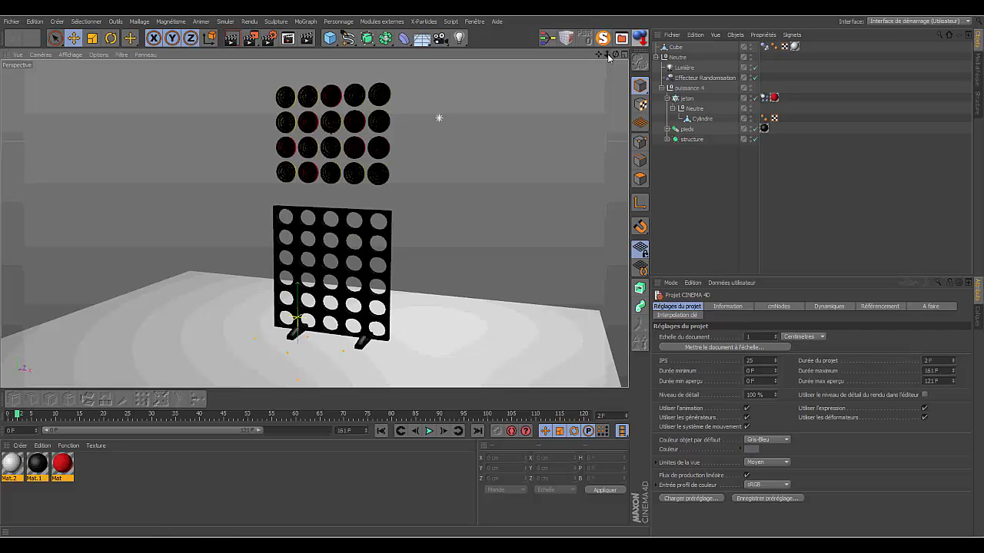
drag(608, 57, 588, 73)
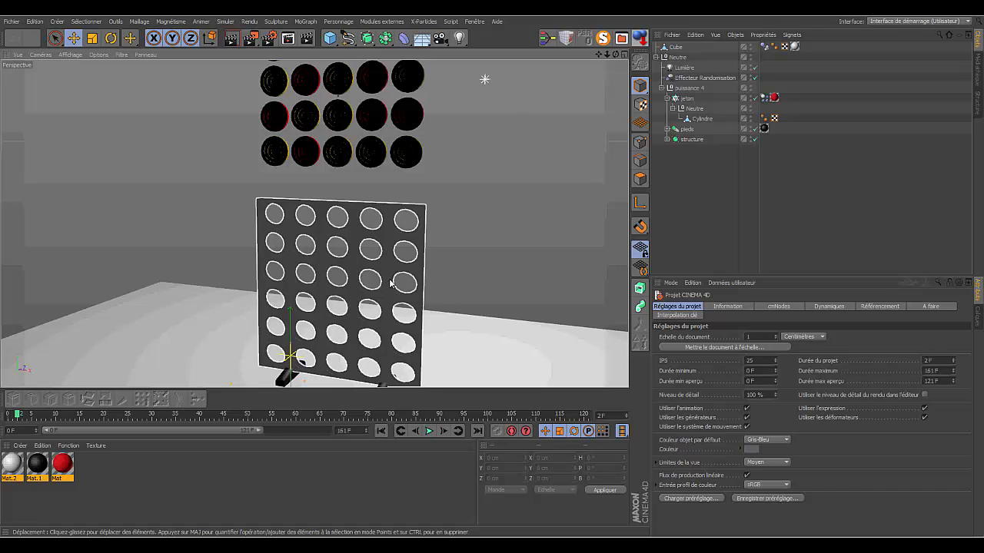
drag(615, 55, 652, 39)
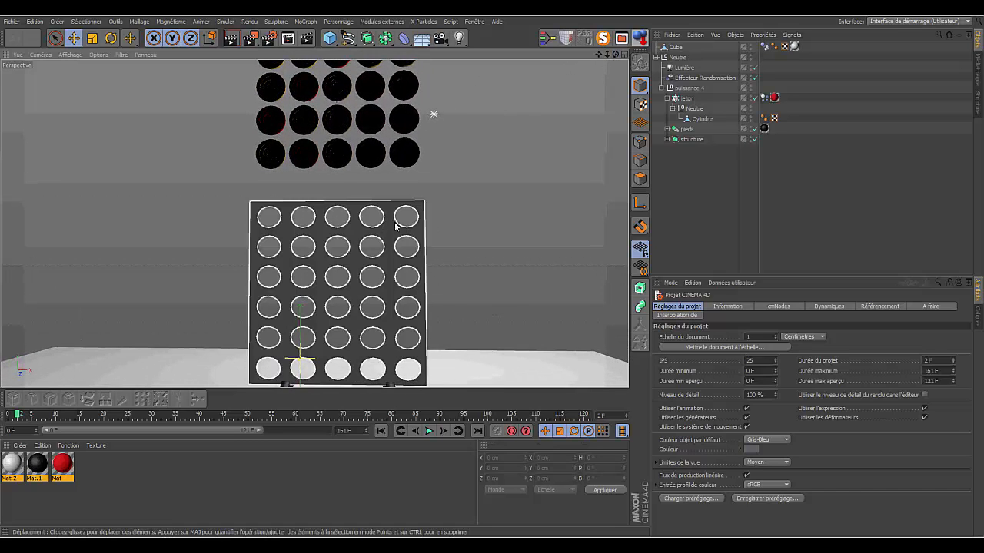
drag(616, 55, 379, 41)
drag(606, 56, 316, 218)
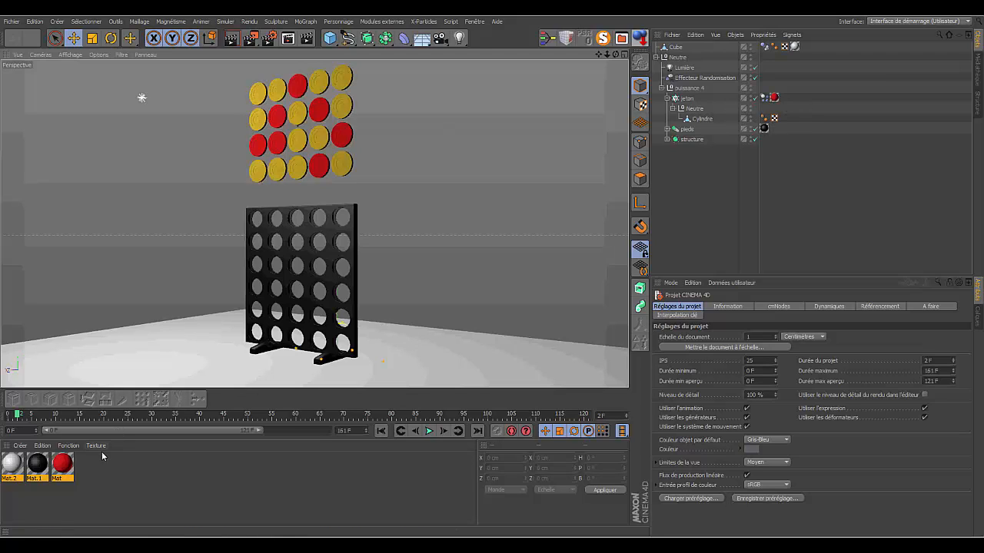
- Review the textures of the Multi shader in the color channel of the red material 'Mat', and close the material editor
click(63, 464)
double_click(63, 464)
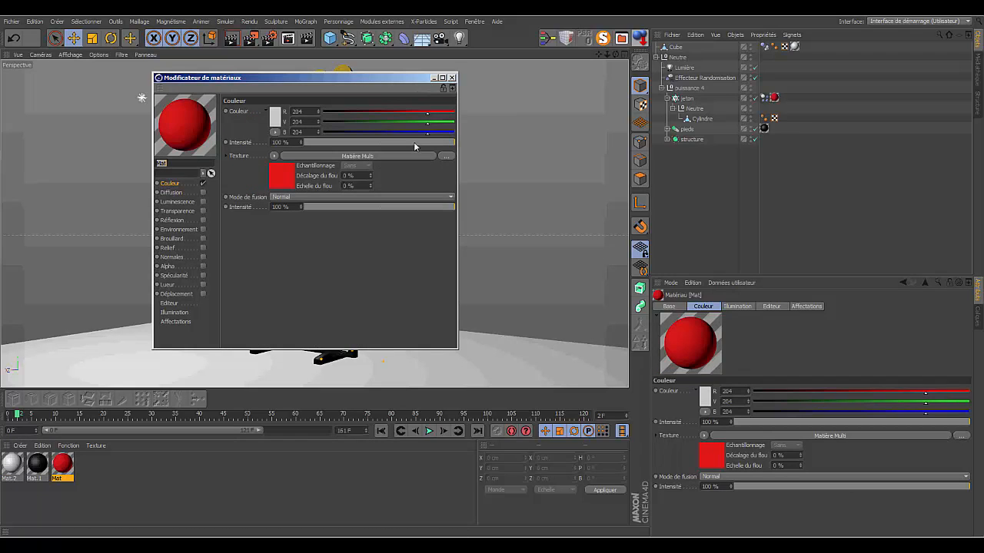
click(285, 174)
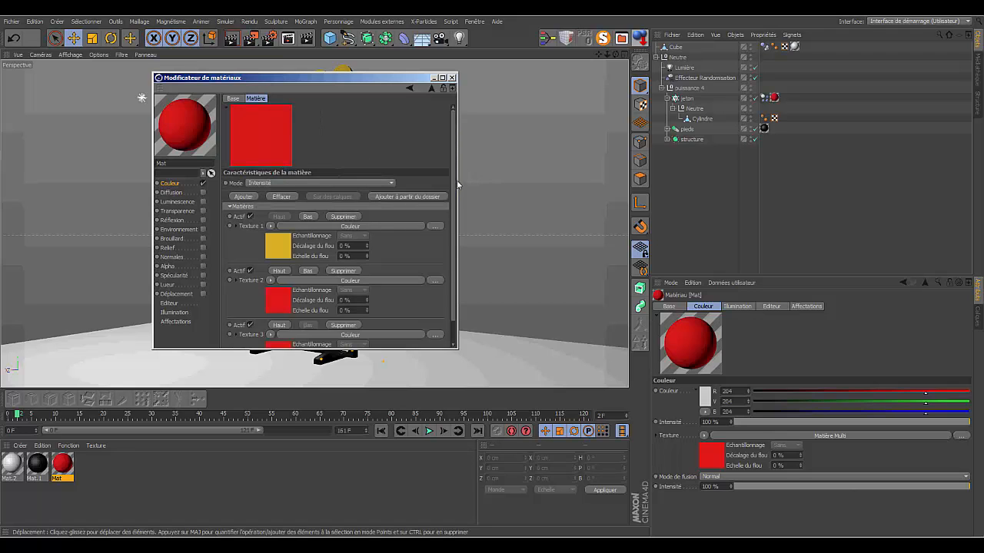
scroll(455, 186, down, 1)
scroll(455, 186, up, 1)
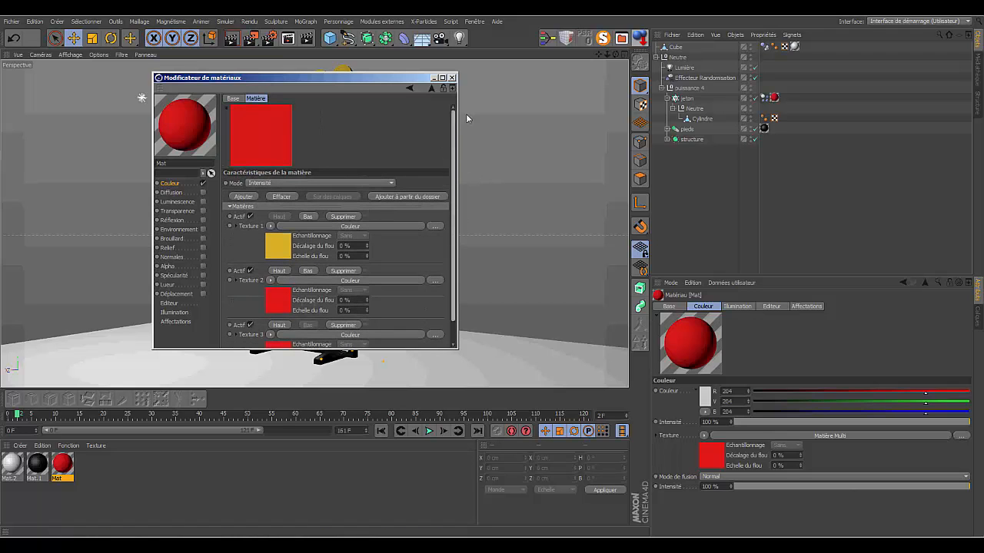
click(451, 77)
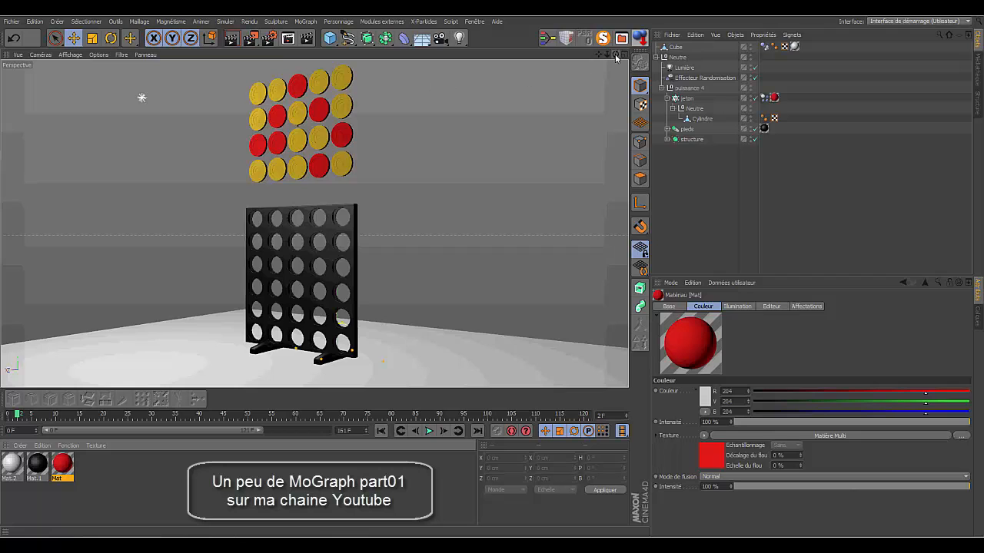
- Play the disc-drop simulation, replay it from the first frame, and pause it once the discs have fallen into the board
drag(617, 55, 613, 90)
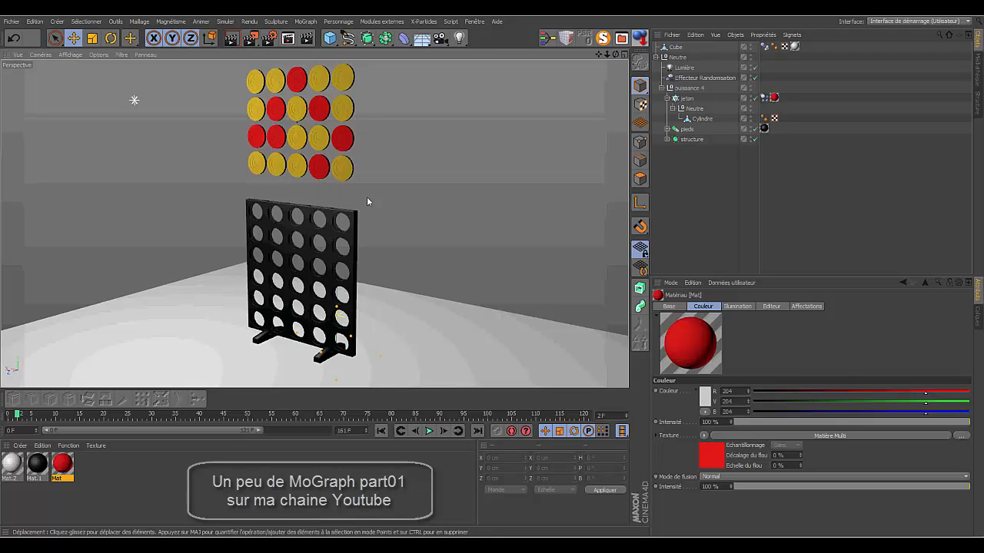
click(428, 433)
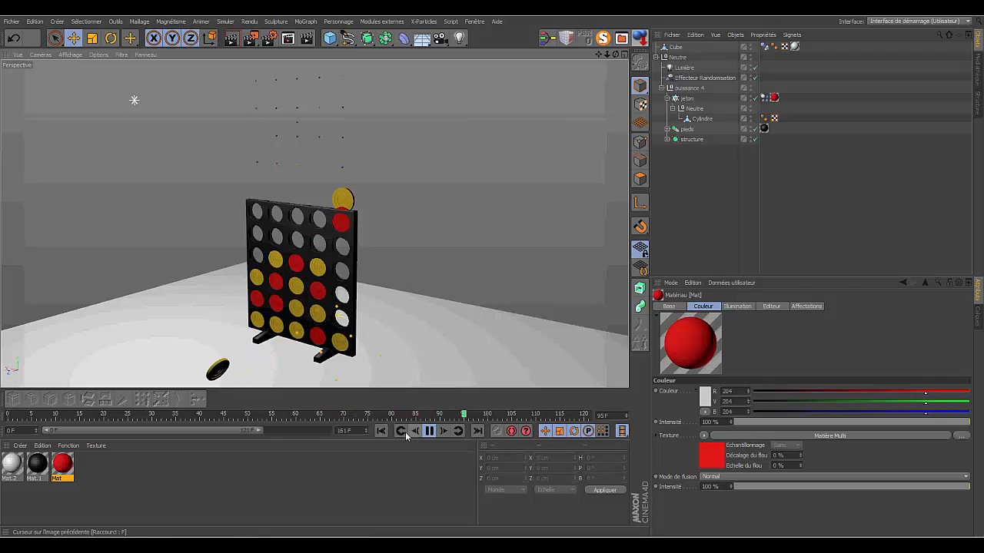
click(380, 432)
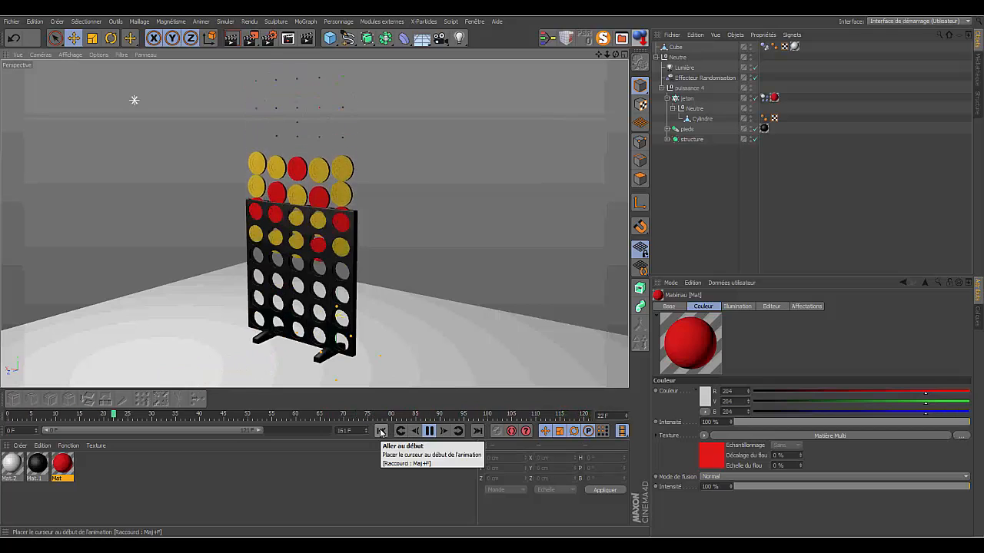
click(381, 431)
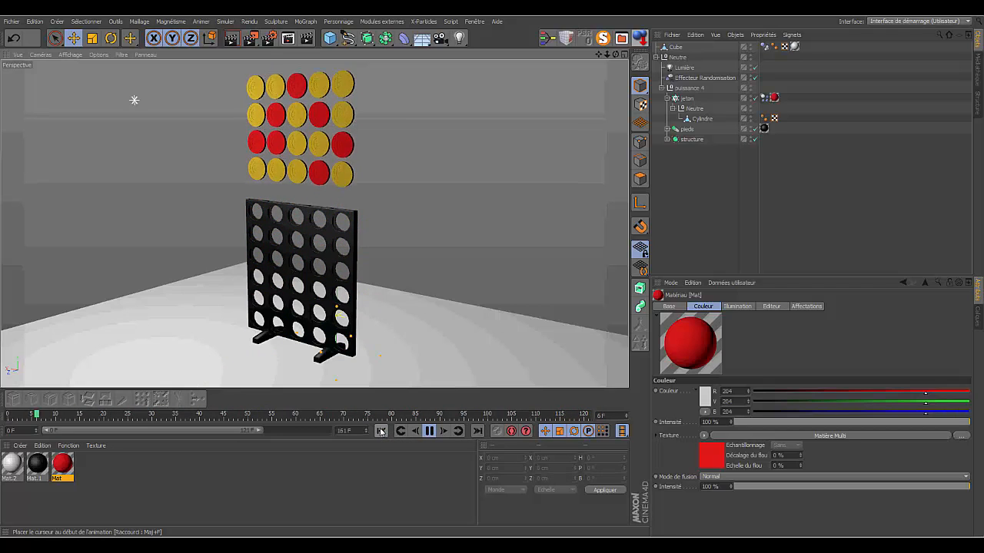
click(430, 431)
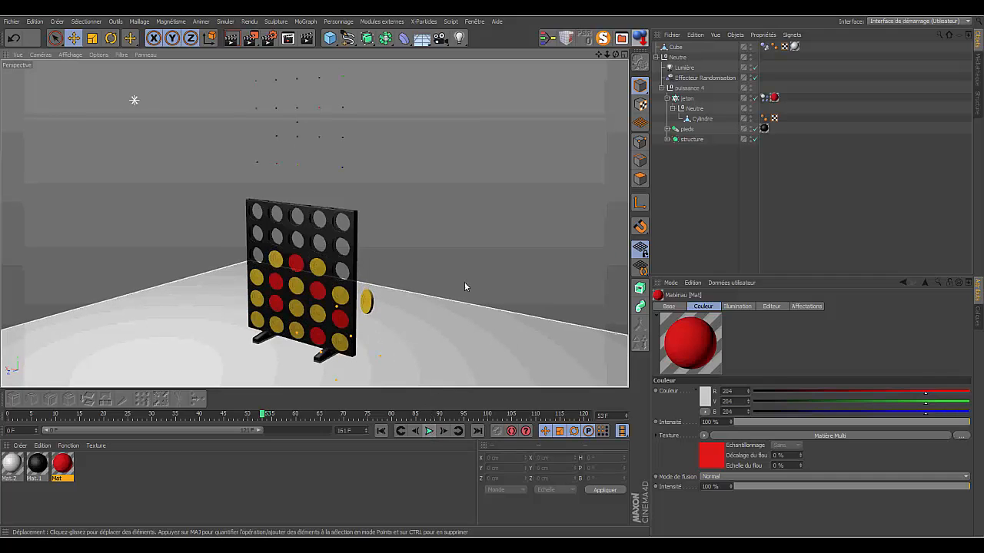
- Set the Source value of the 'Effecteur Randomisation' to 12397 to reshuffle the disc colors
click(703, 78)
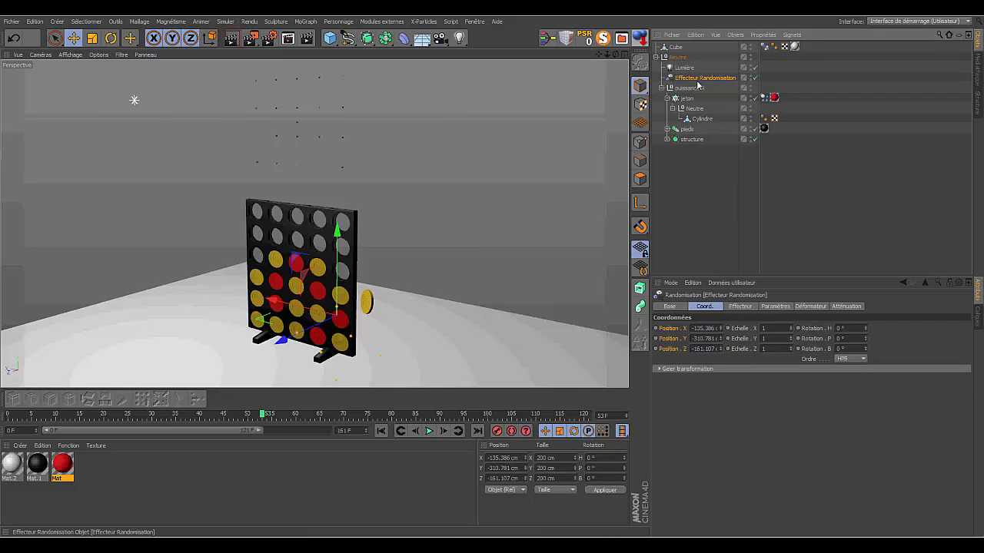
click(741, 307)
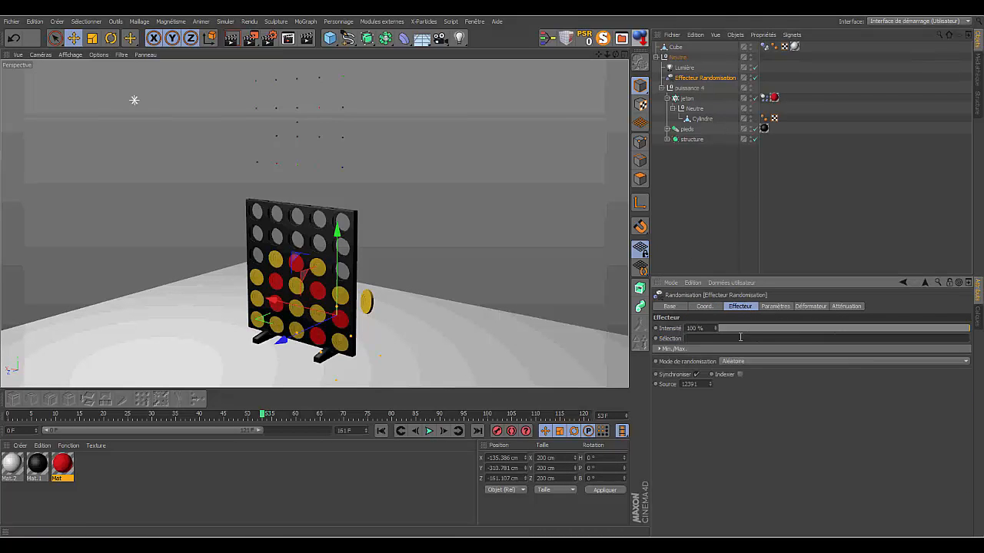
click(710, 384)
click(710, 383)
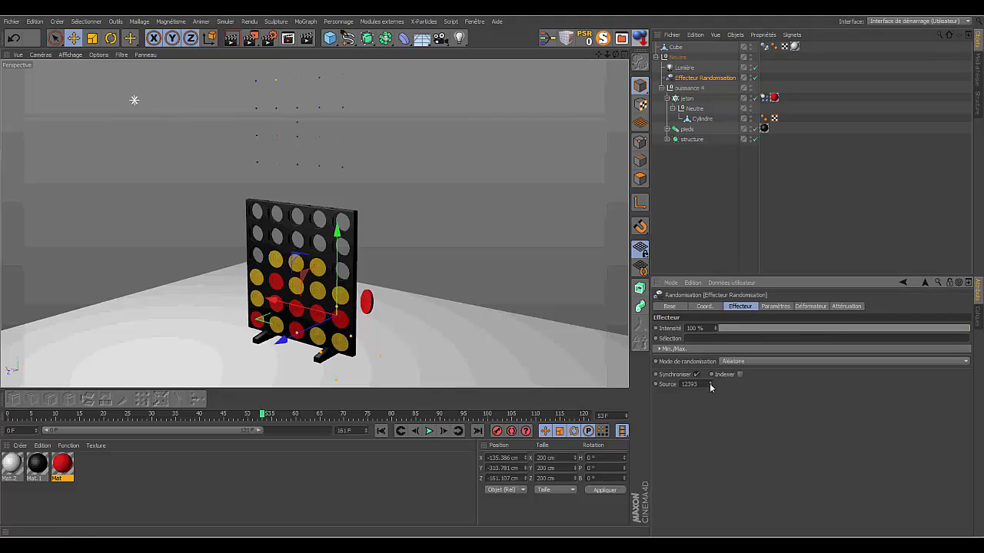
click(709, 383)
click(710, 382)
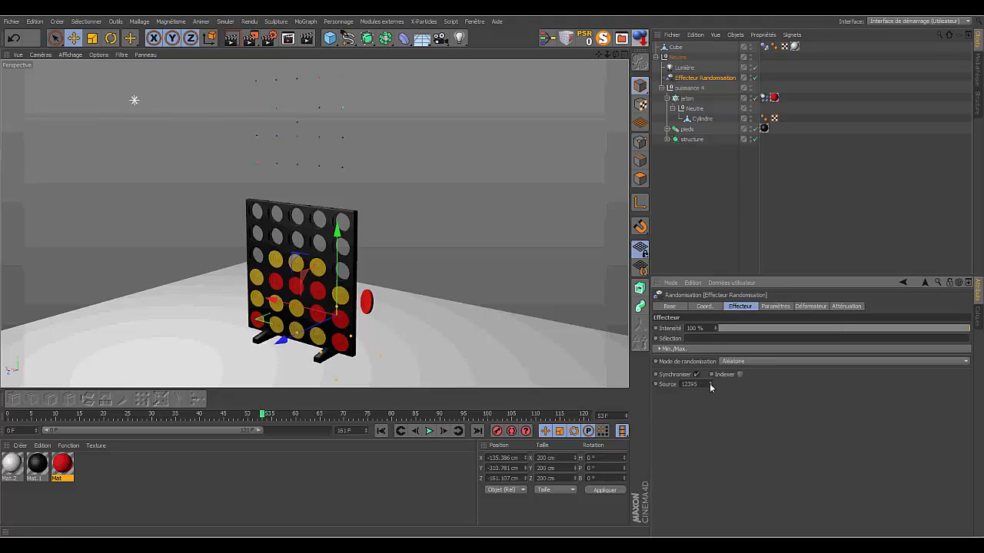
click(709, 383)
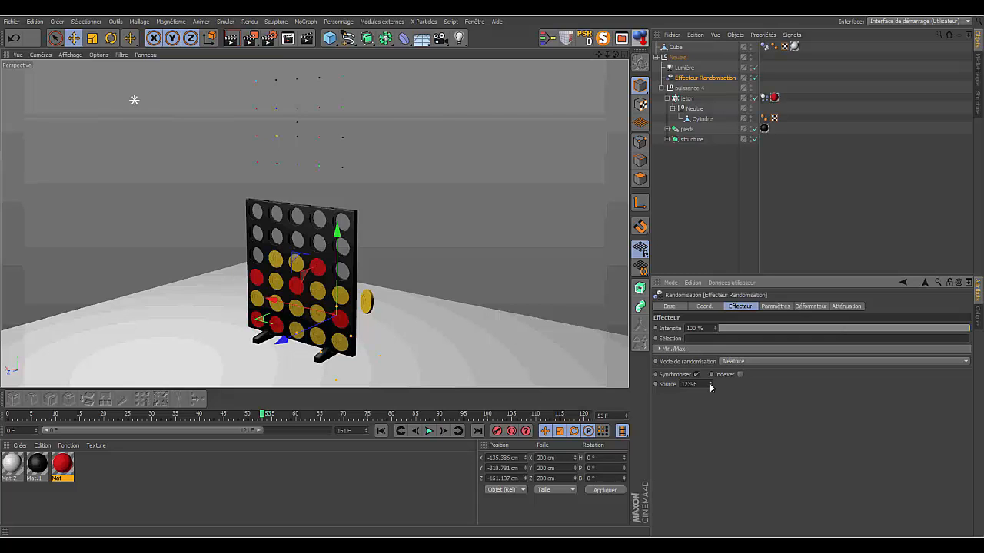
click(709, 383)
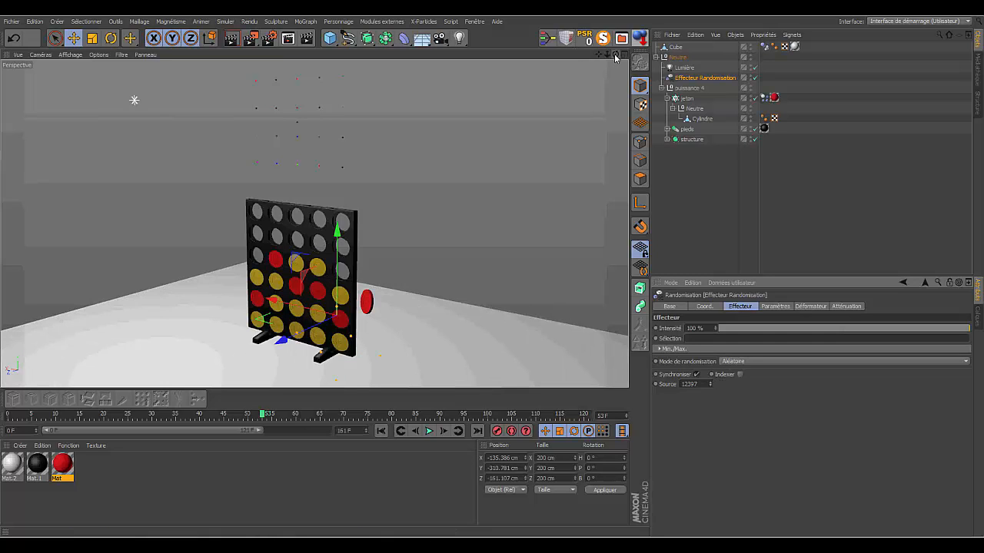
- Close all open projects without saving the changes to 'version dynamique simple cloneur.c4d'
drag(615, 58, 384, 376)
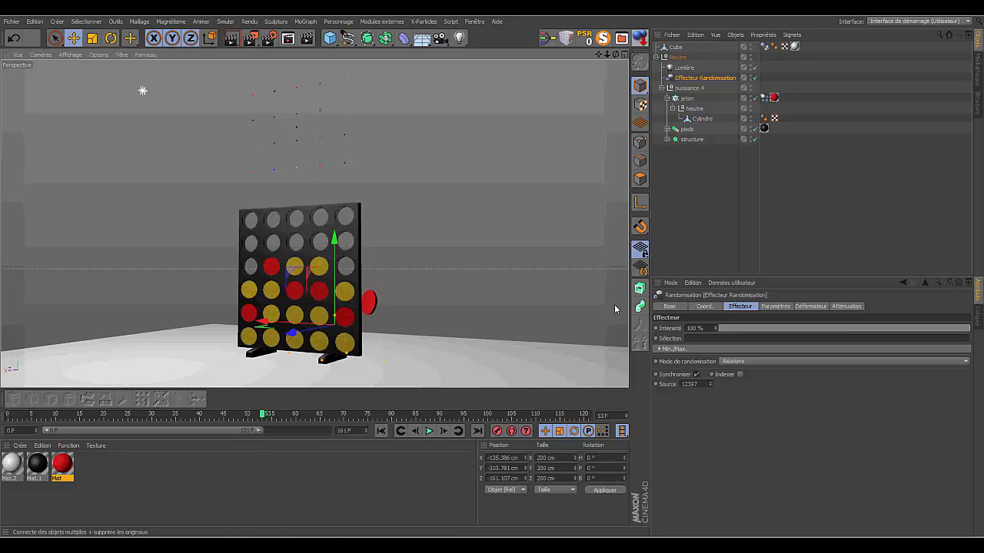
click(12, 21)
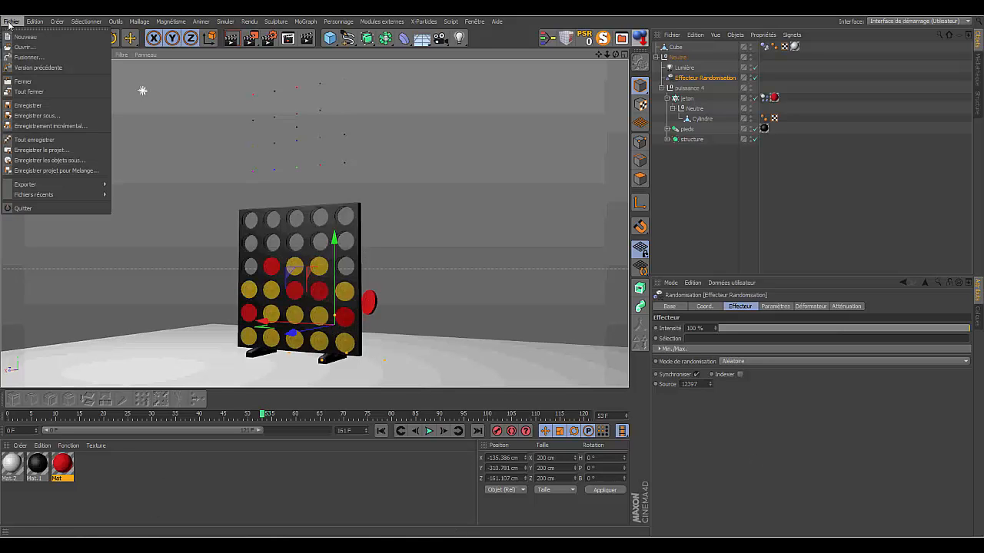
click(29, 91)
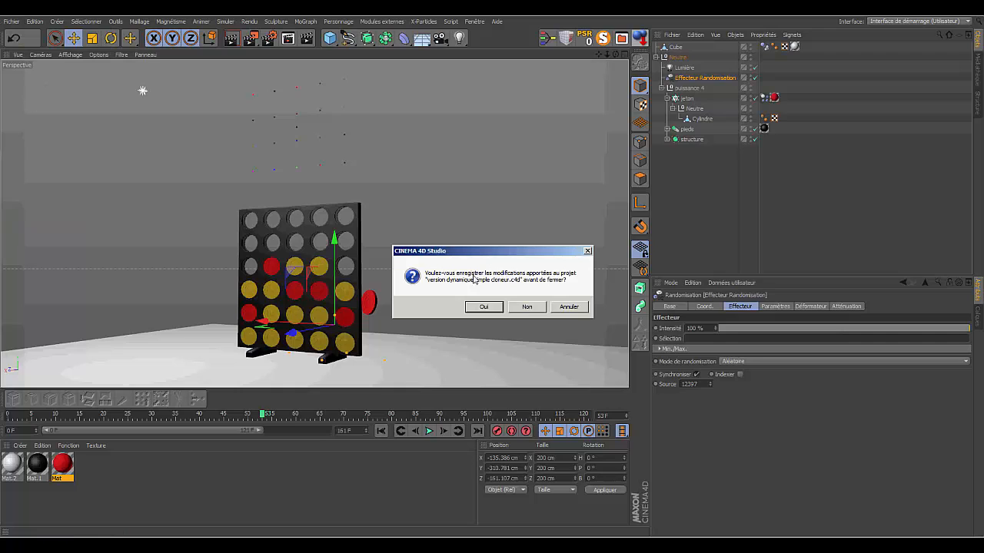
click(526, 308)
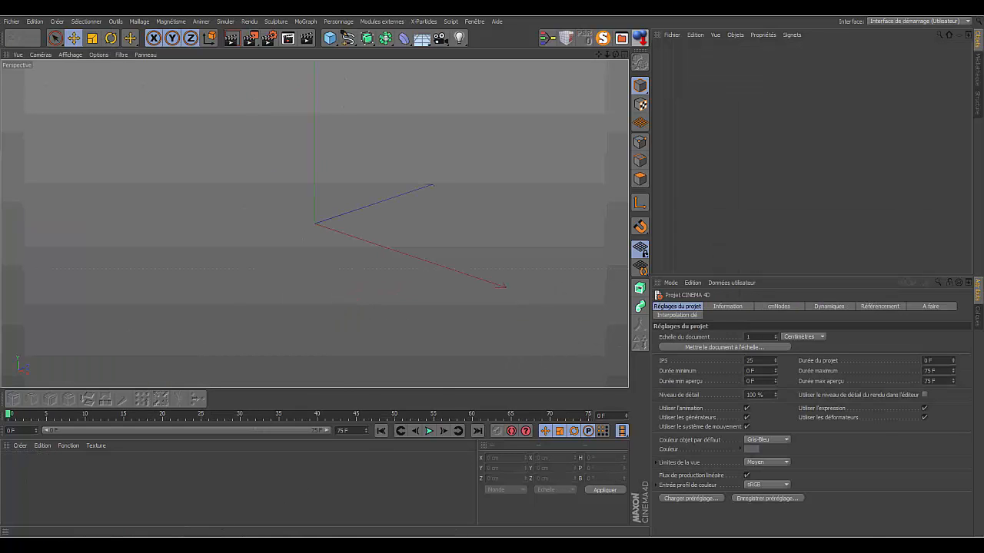
- Load the 'version animation partie sans cloneur' scene from the 'Puissance 4 tuto' folder and close the folder window
click(442, 545)
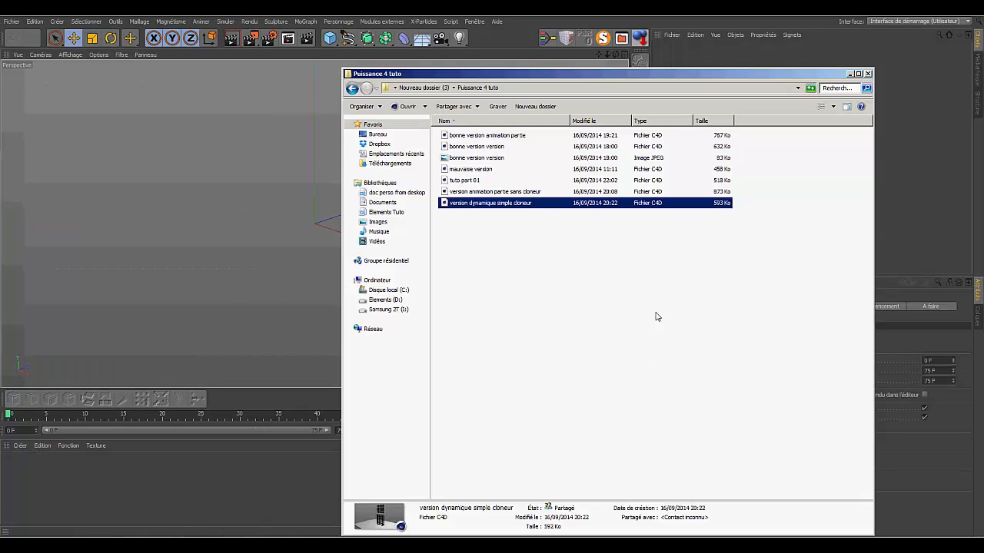
double_click(520, 192)
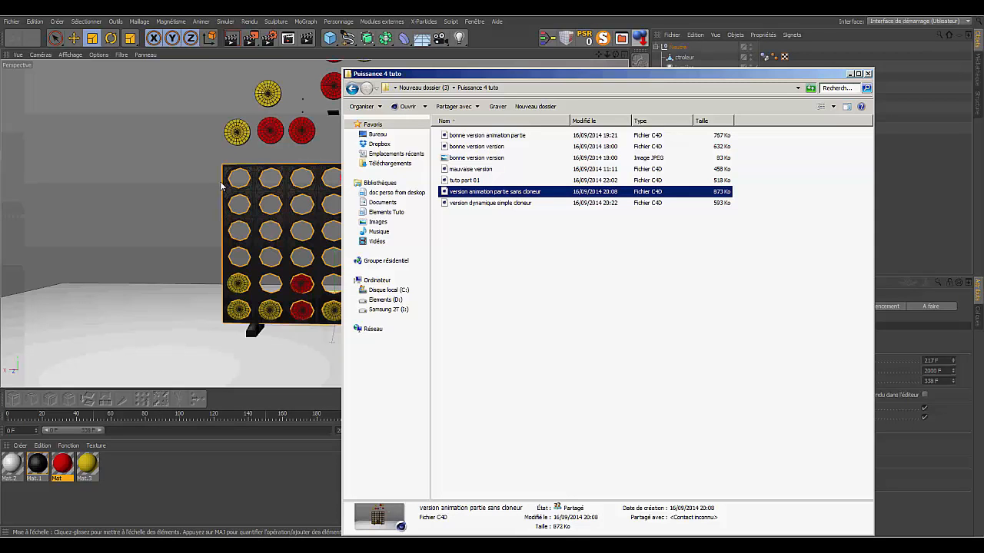
click(868, 73)
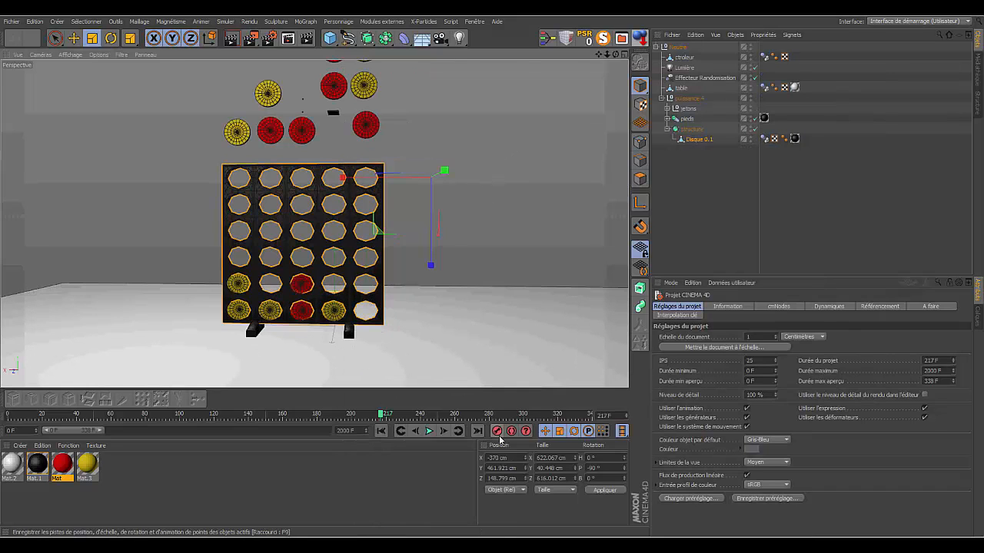
- Play the game animation from its first frame, pause it, and examine the discs waiting above the board
click(401, 430)
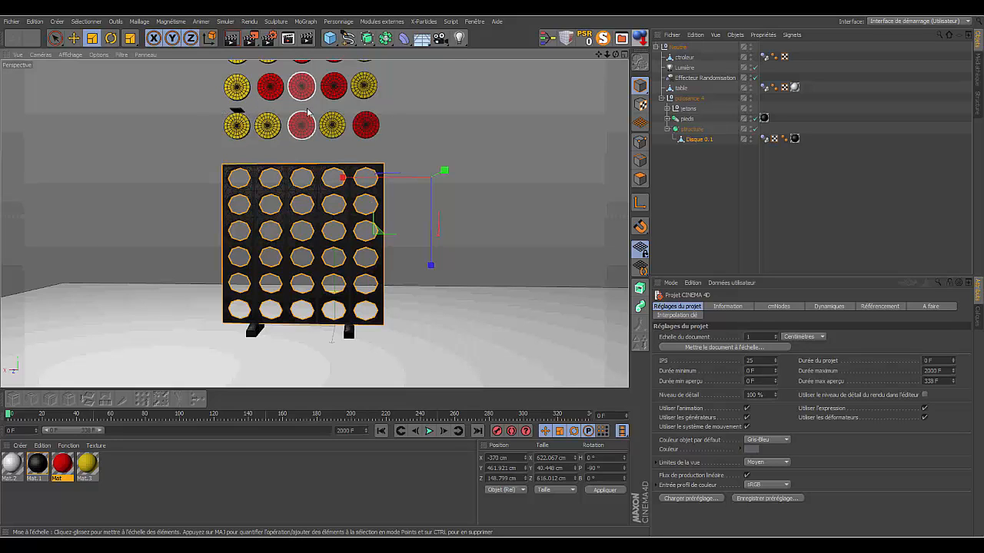
click(429, 431)
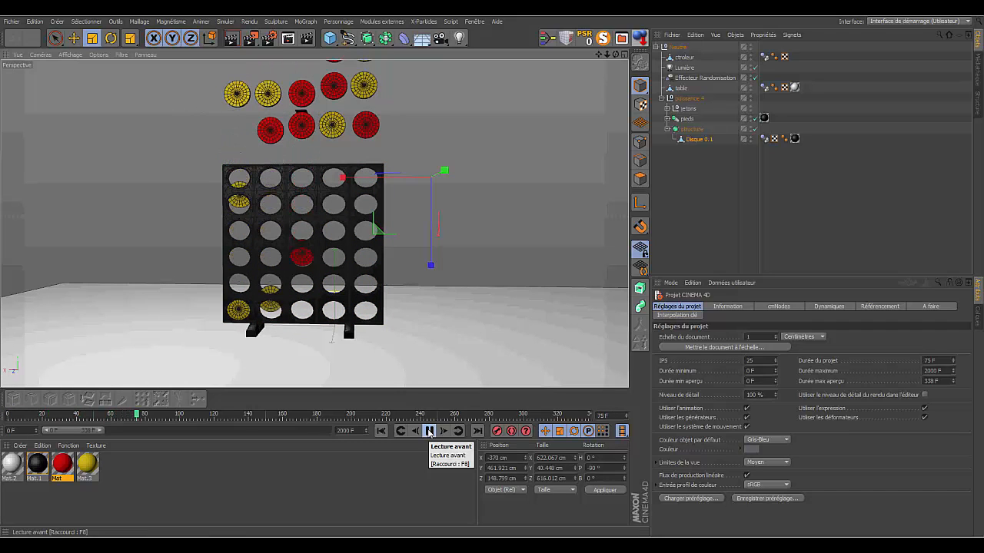
click(429, 431)
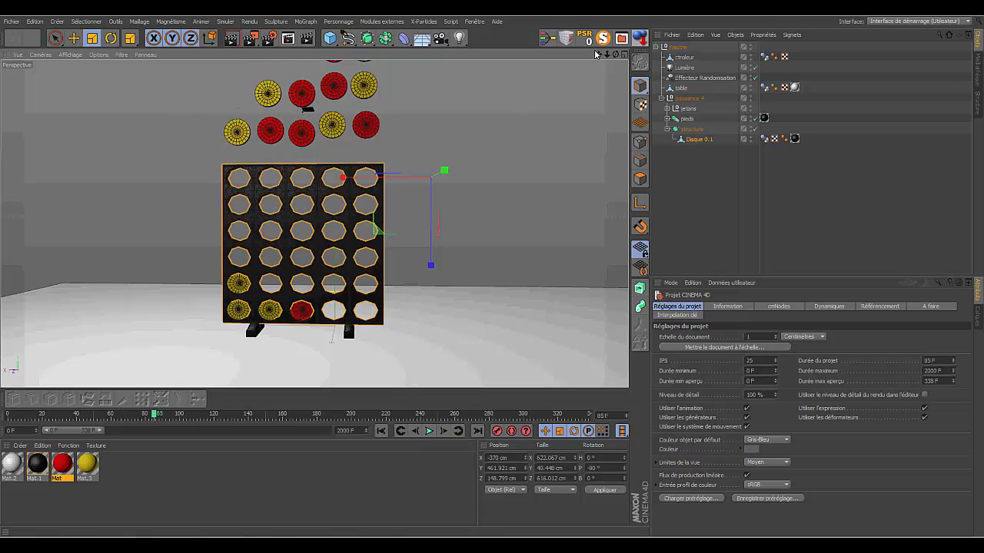
drag(600, 54, 598, 131)
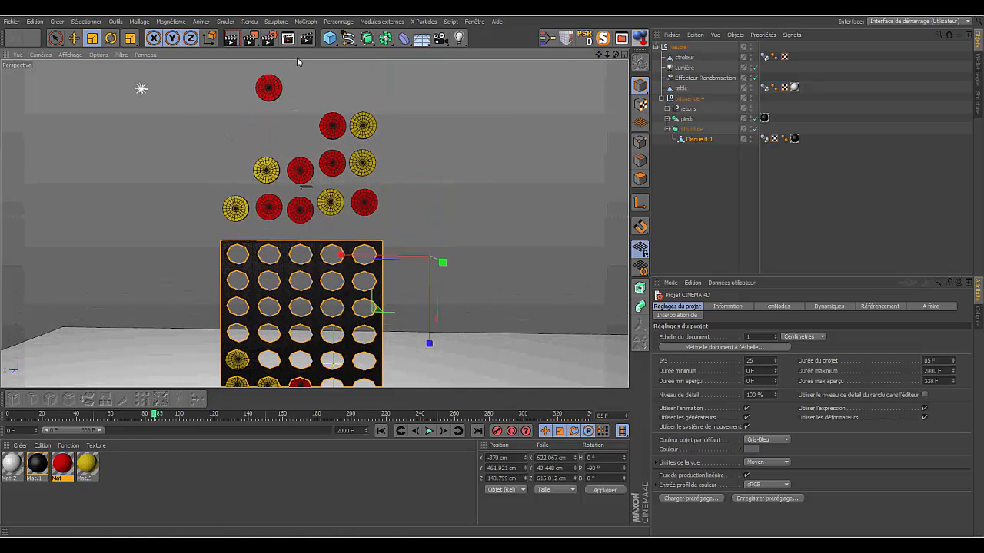
click(270, 240)
drag(599, 55, 601, 14)
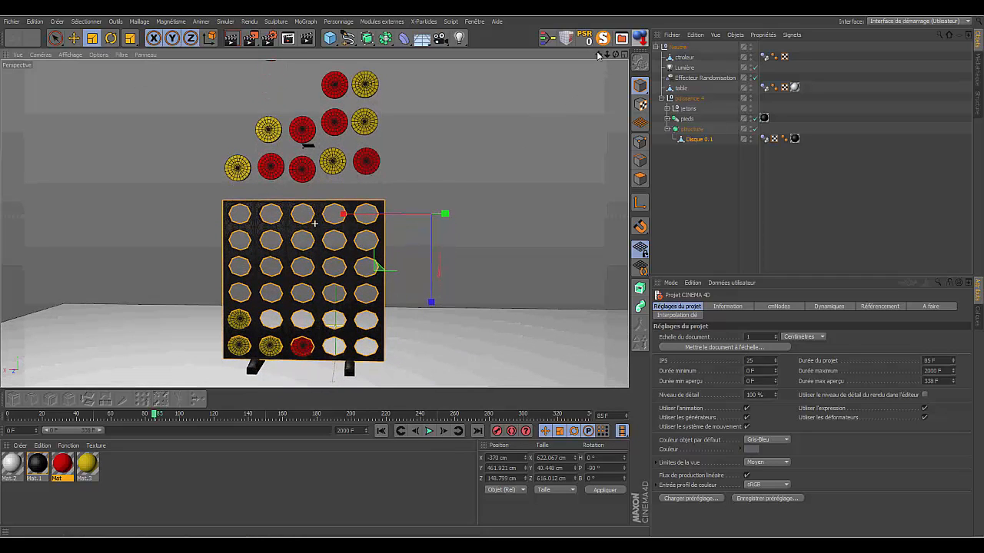
- Close all open projects without saving the changes to 'version animation partie sans cloneur.c4d'
drag(615, 56, 471, 133)
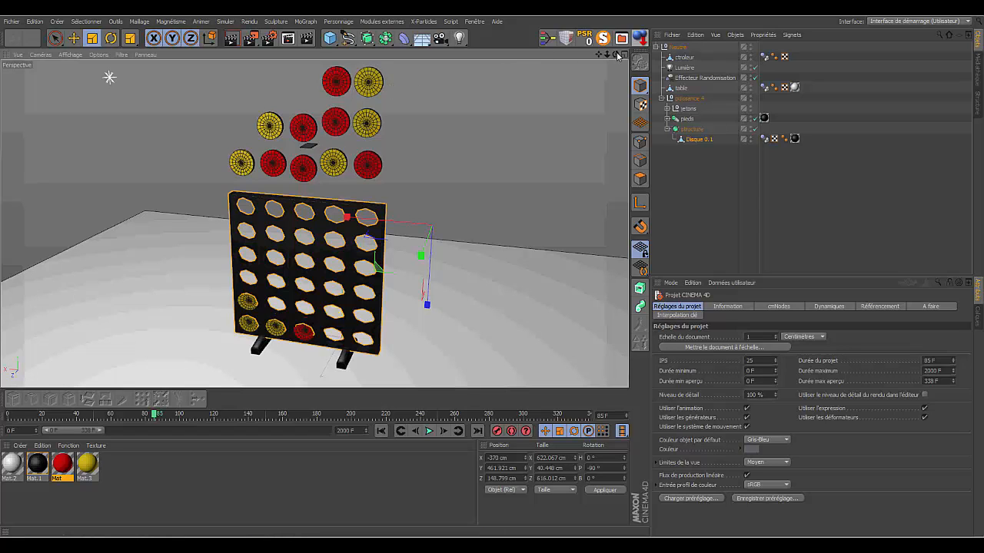
drag(617, 56, 565, 58)
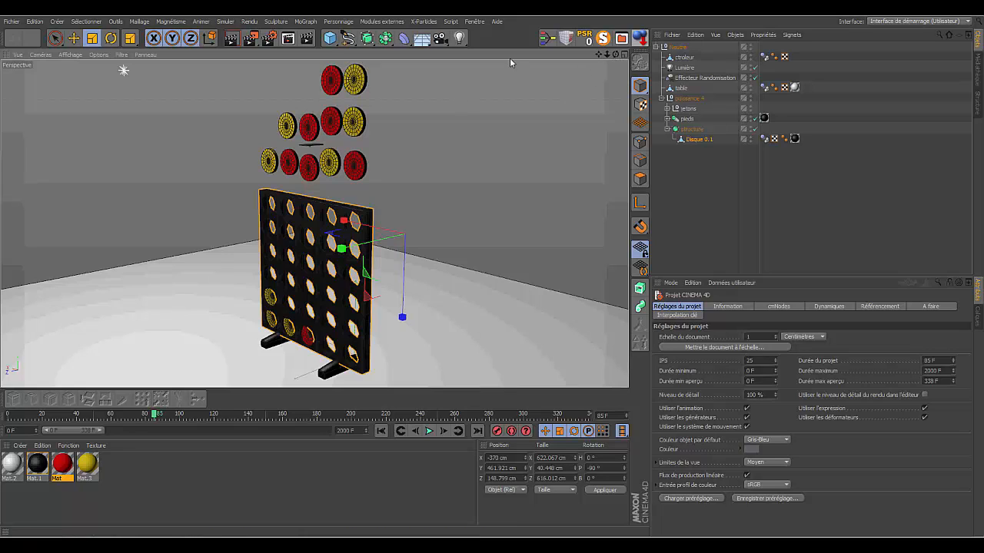
click(11, 21)
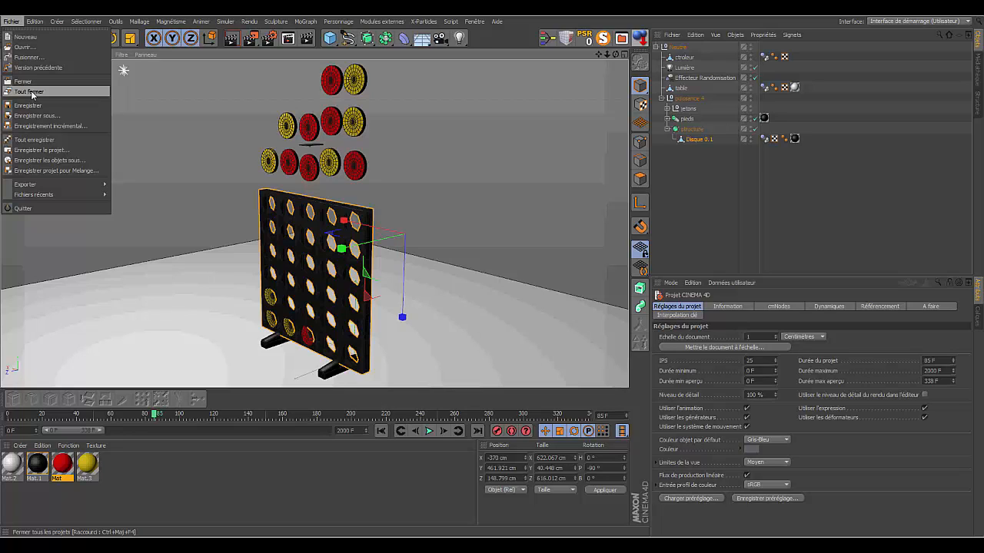
click(32, 92)
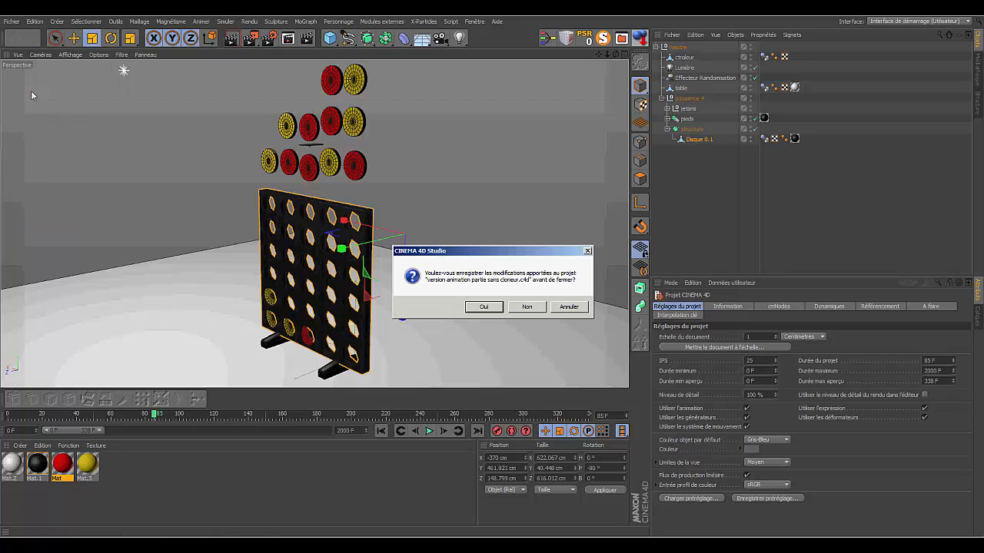
click(534, 307)
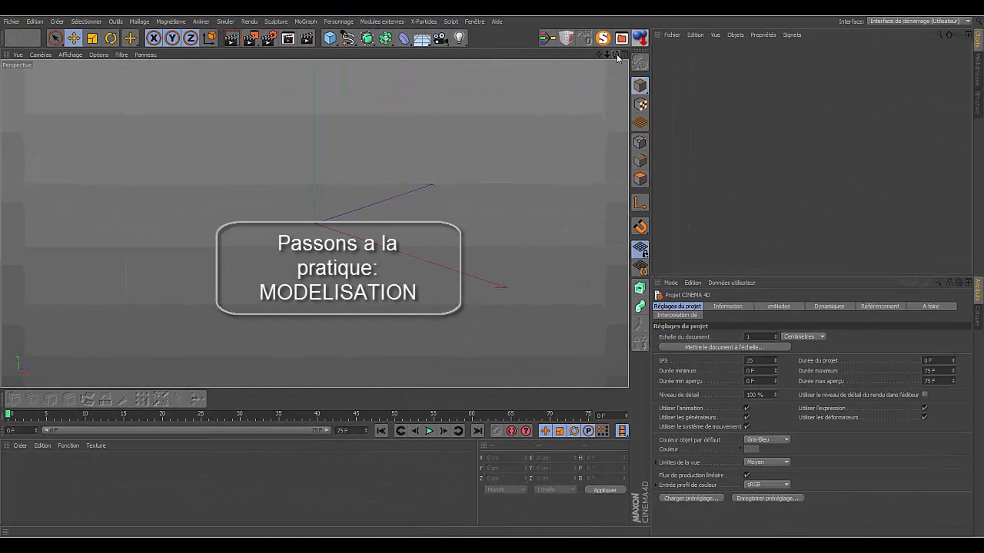
- Load the 'trou.1' object from the presets in the media library into the empty scene and return to the object list
drag(616, 55, 589, 89)
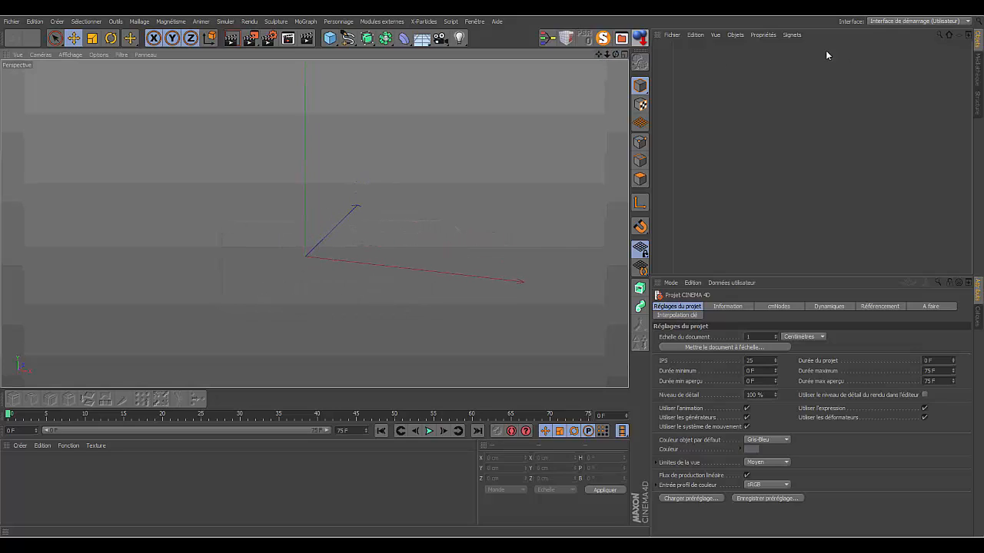
click(979, 68)
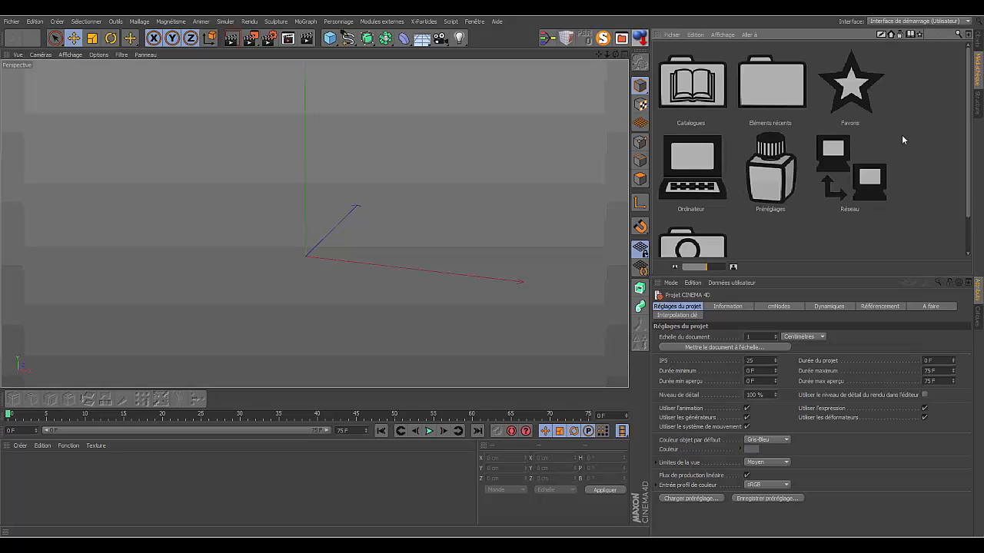
double_click(772, 183)
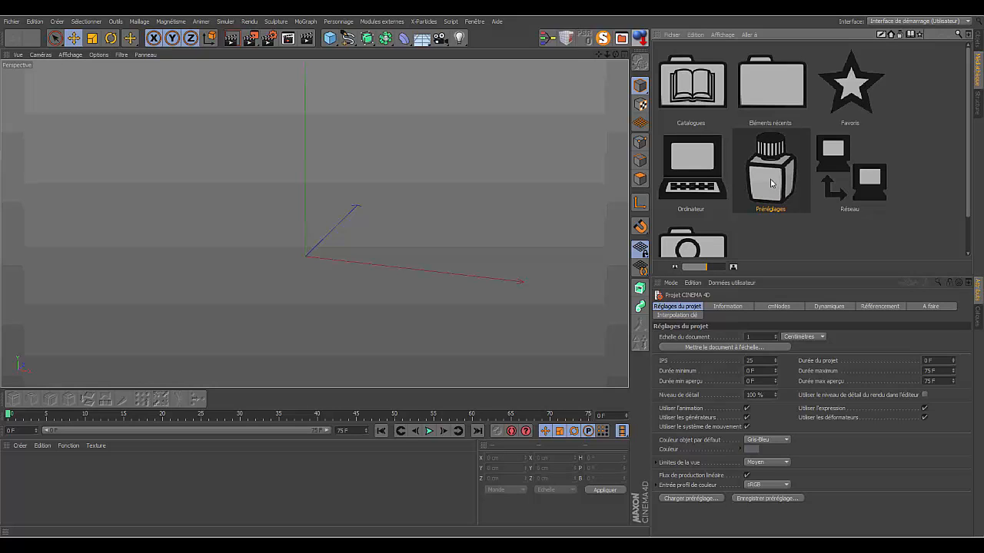
double_click(772, 138)
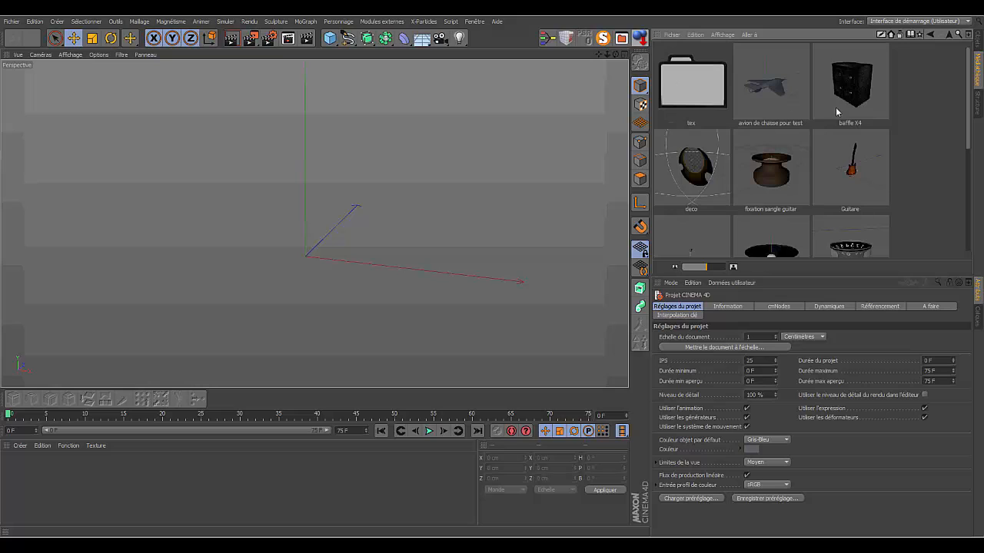
scroll(961, 107, down, 5)
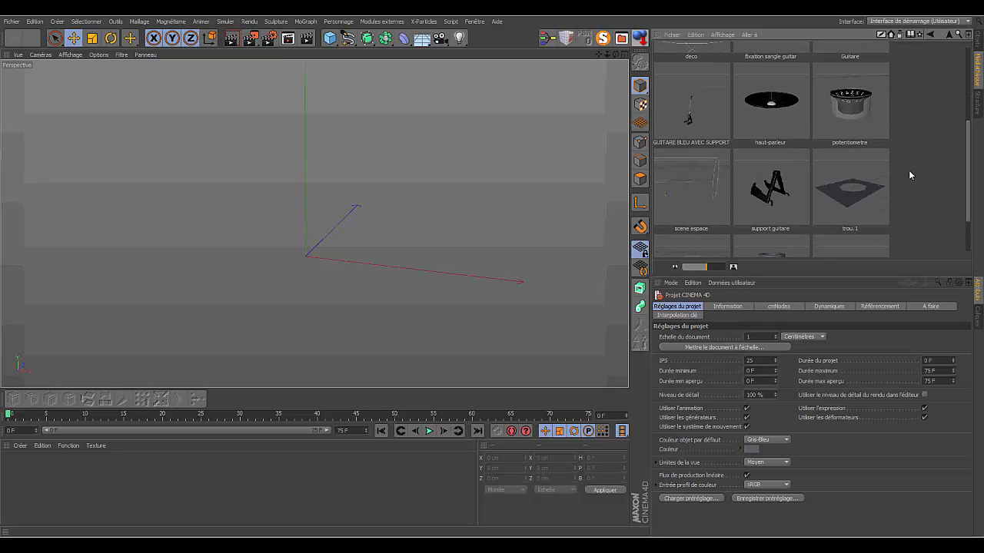
double_click(852, 195)
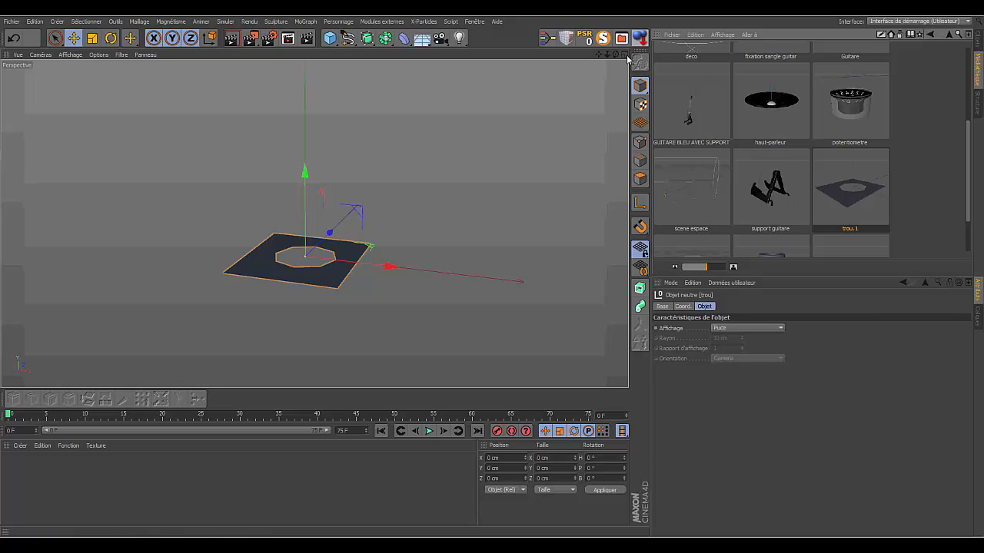
click(978, 40)
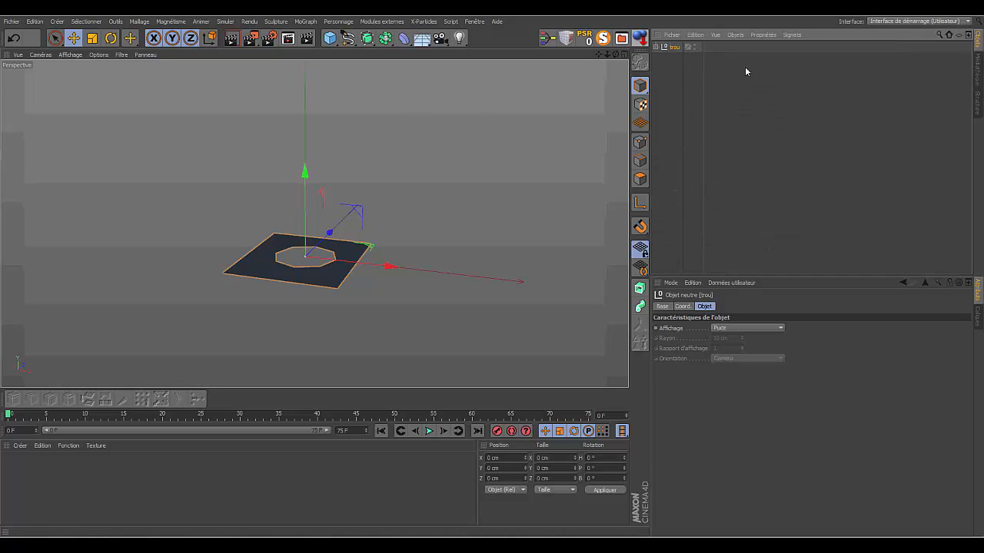
- Deselect the 'trou' object and display the perspective view in Gouraud shading with lines to examine its polygons
click(676, 75)
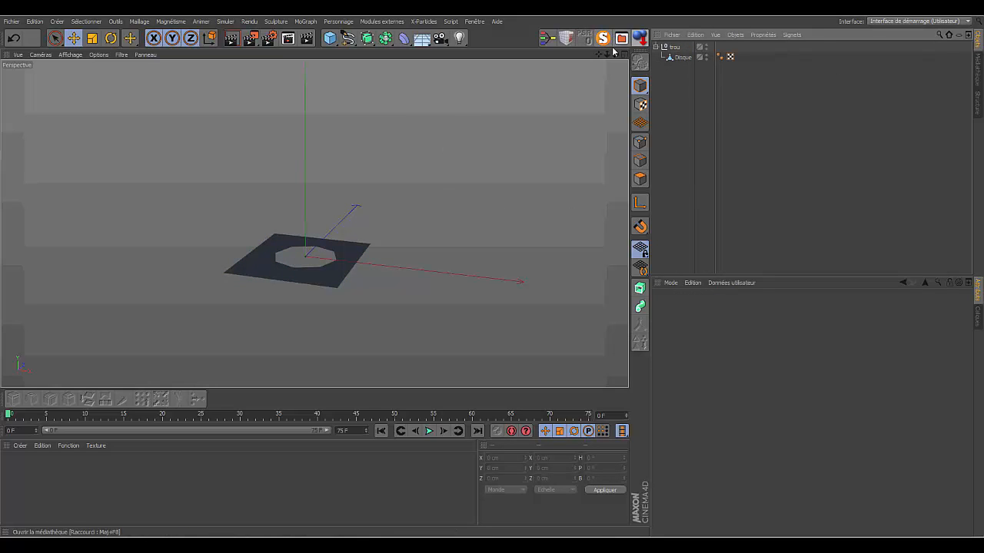
drag(616, 56, 597, 92)
click(70, 55)
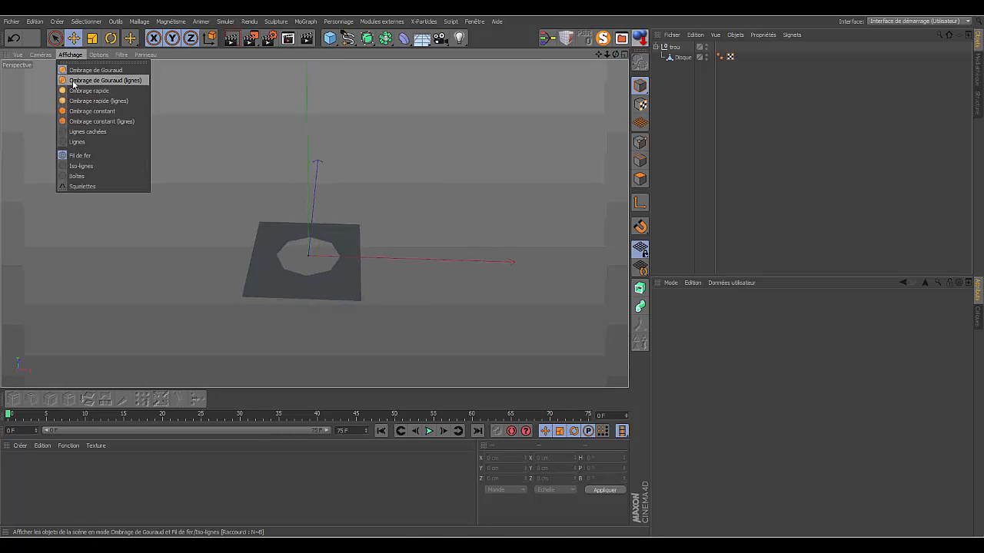
click(73, 80)
click(286, 257)
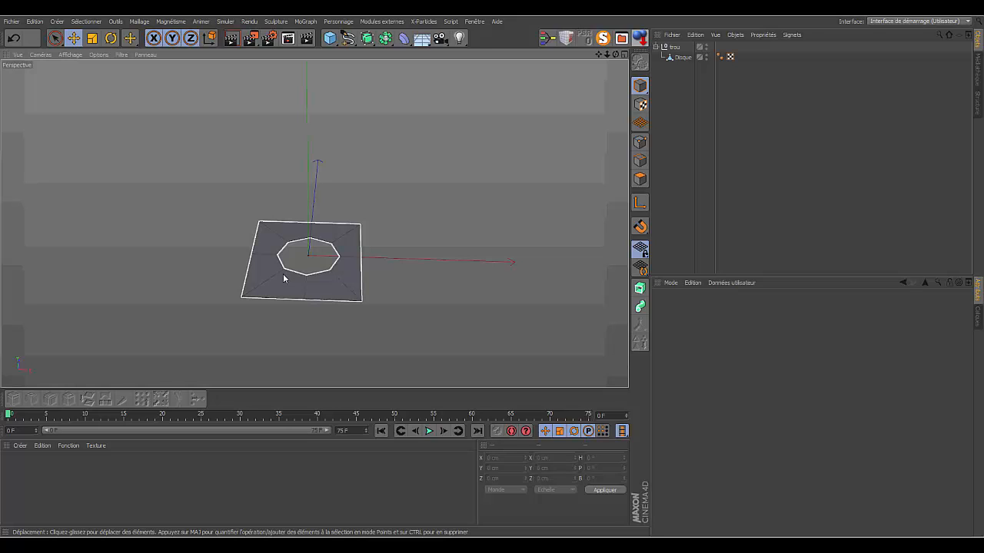
click(415, 257)
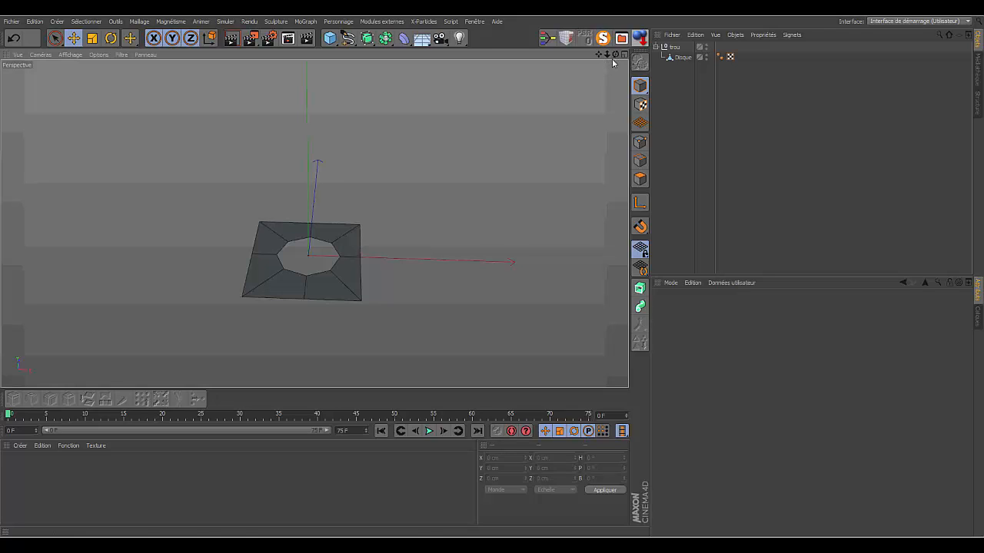
click(324, 246)
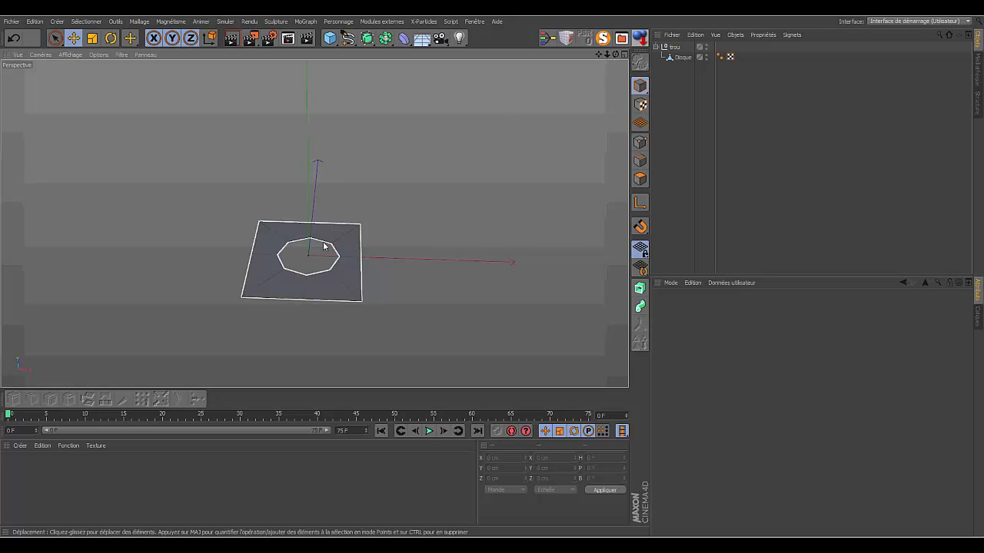
click(623, 55)
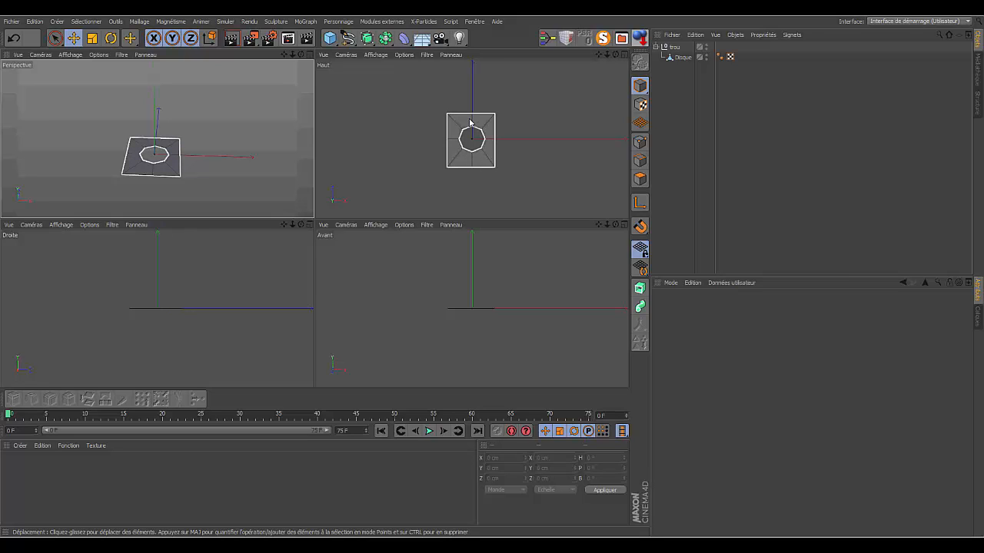
click(309, 53)
- Try to stand the Disque upright by rotating its pitch freehand to about 108° and setting its lowest point to Y 0
click(683, 57)
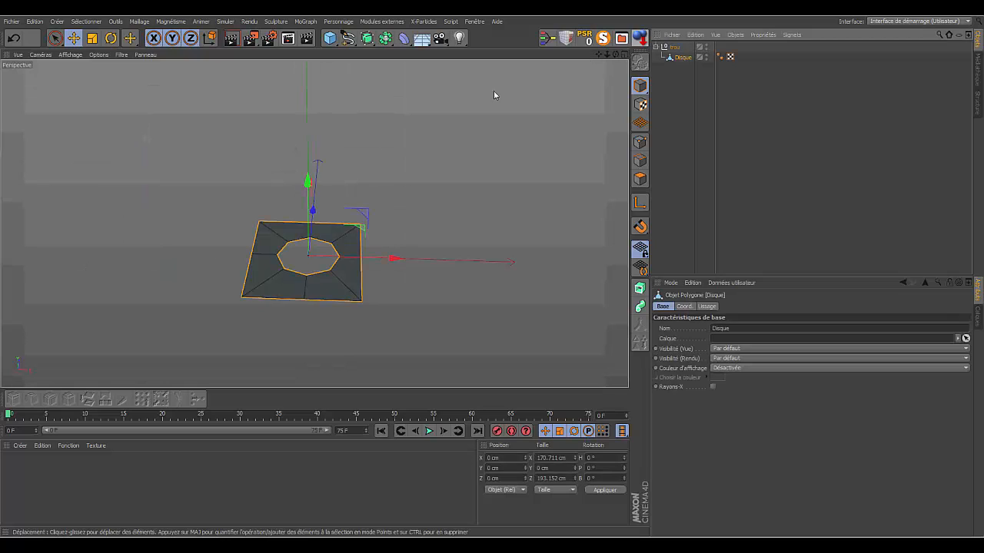
click(110, 38)
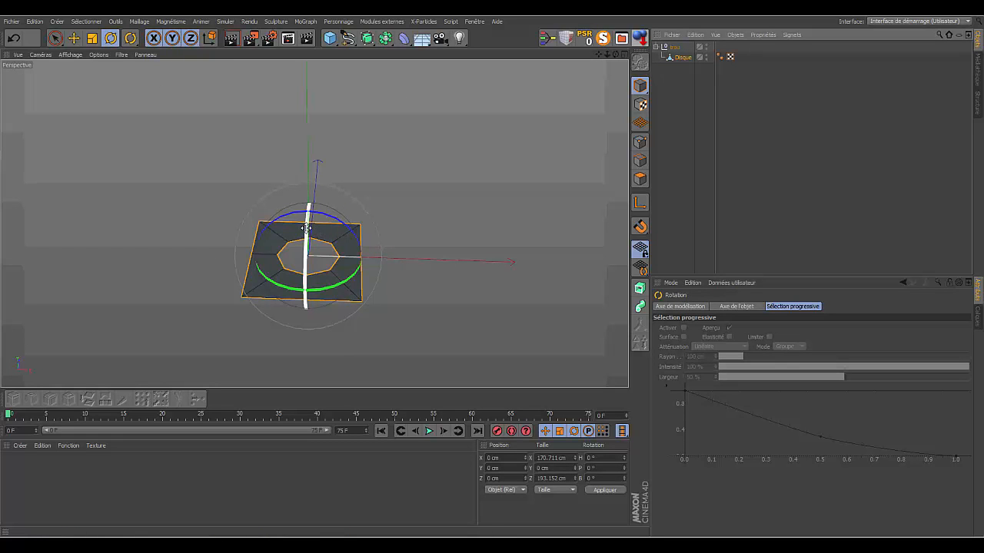
drag(306, 228, 303, 251)
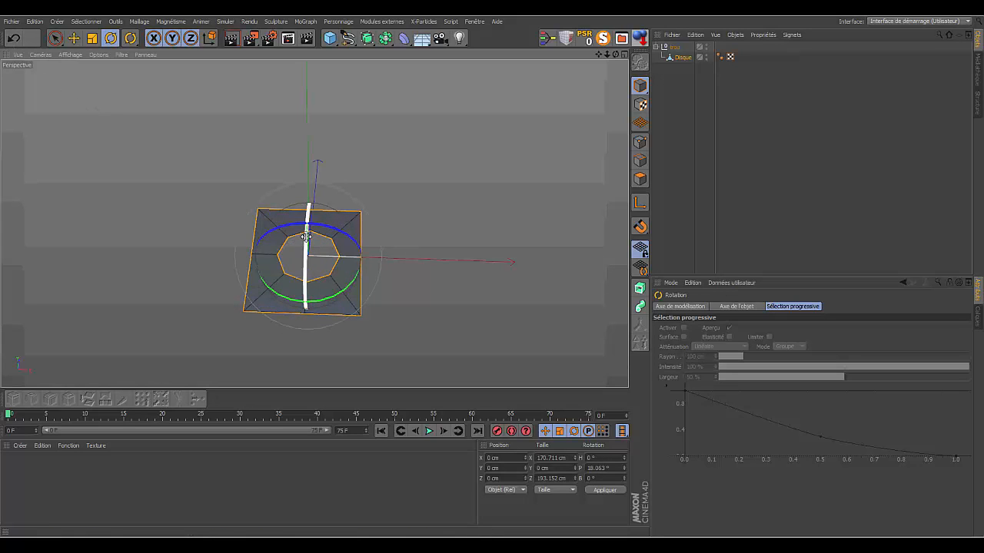
drag(305, 237, 298, 353)
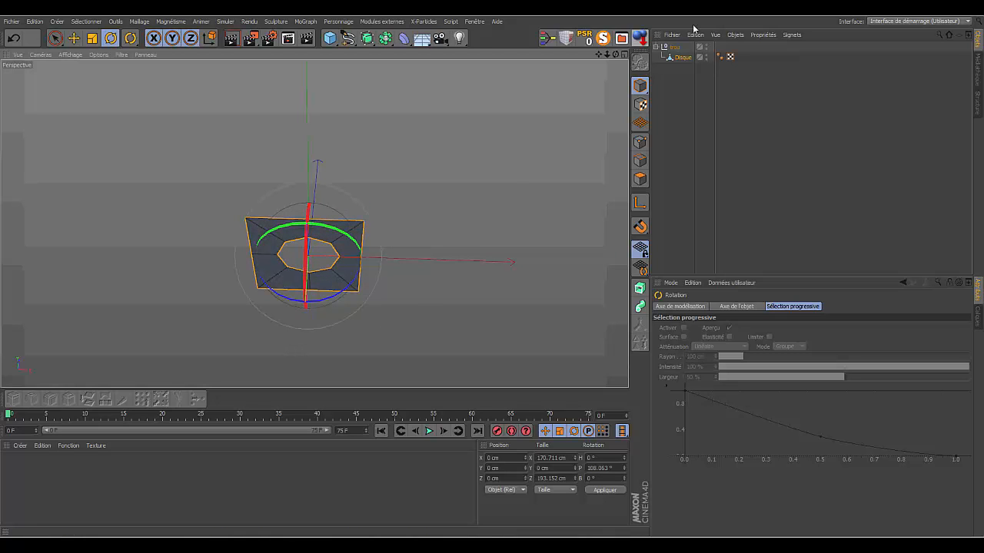
mouse_move(615, 55)
mouse_down()
mouse_move(621, 32)
mouse_move(616, 55)
mouse_up()
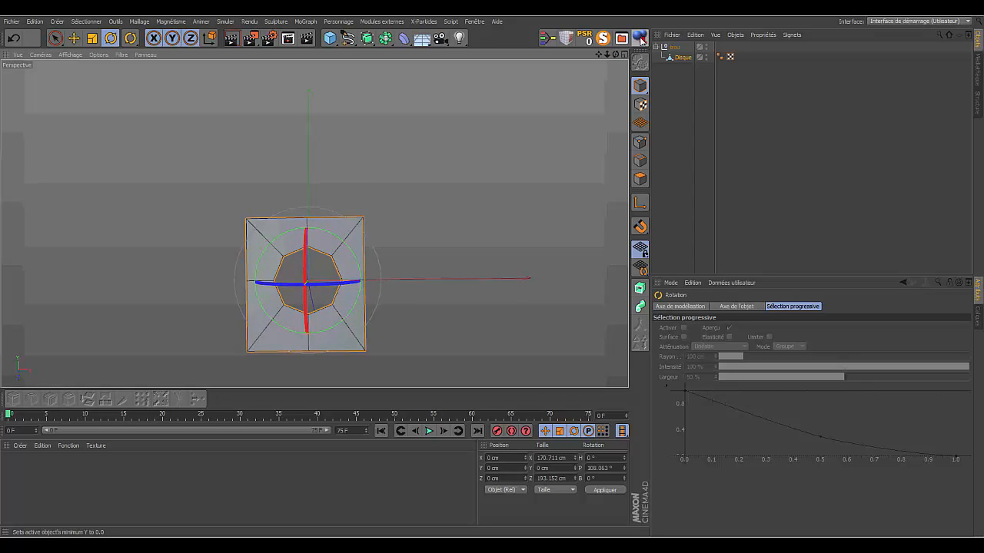
click(639, 38)
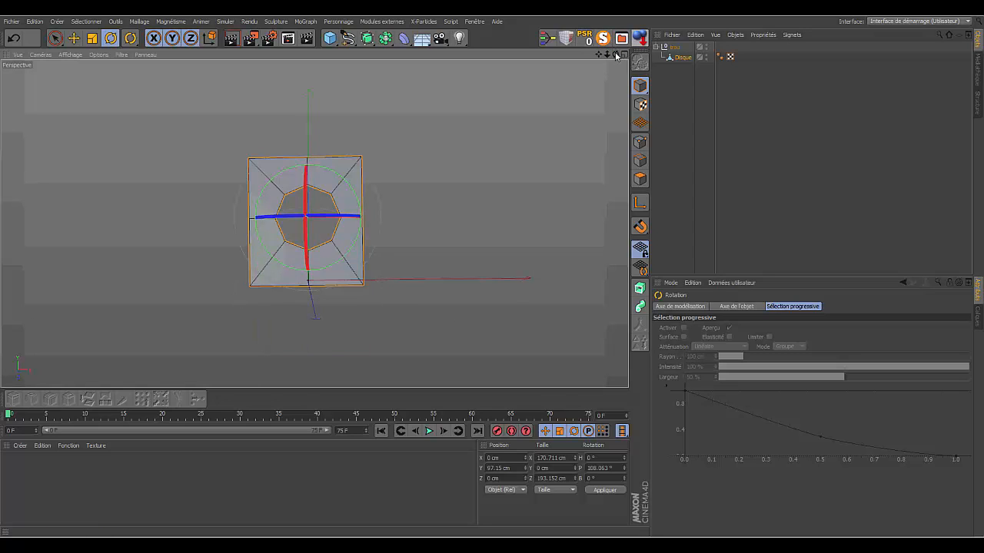
drag(615, 55, 554, 60)
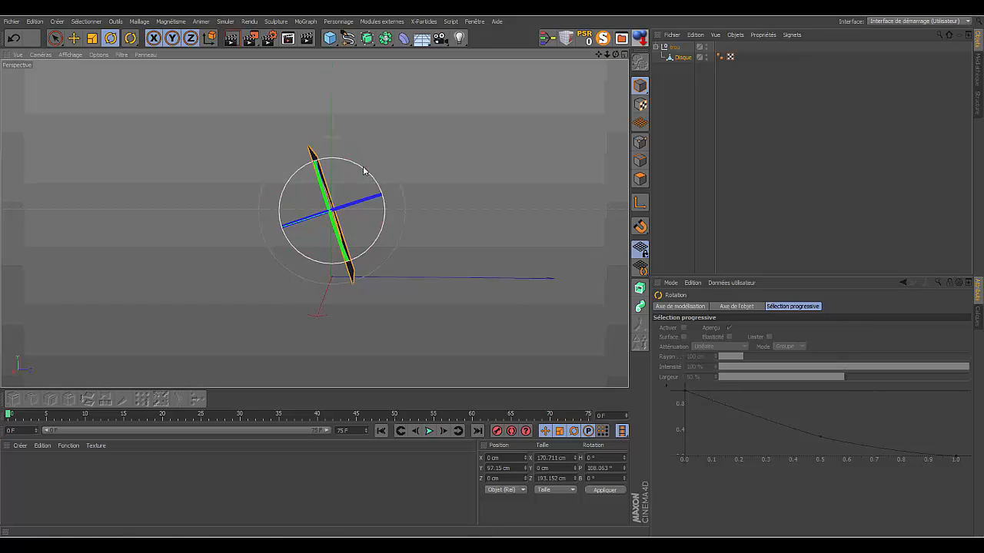
- Undo the Disque's placement on the floor and its freehand rotations
click(13, 38)
click(12, 39)
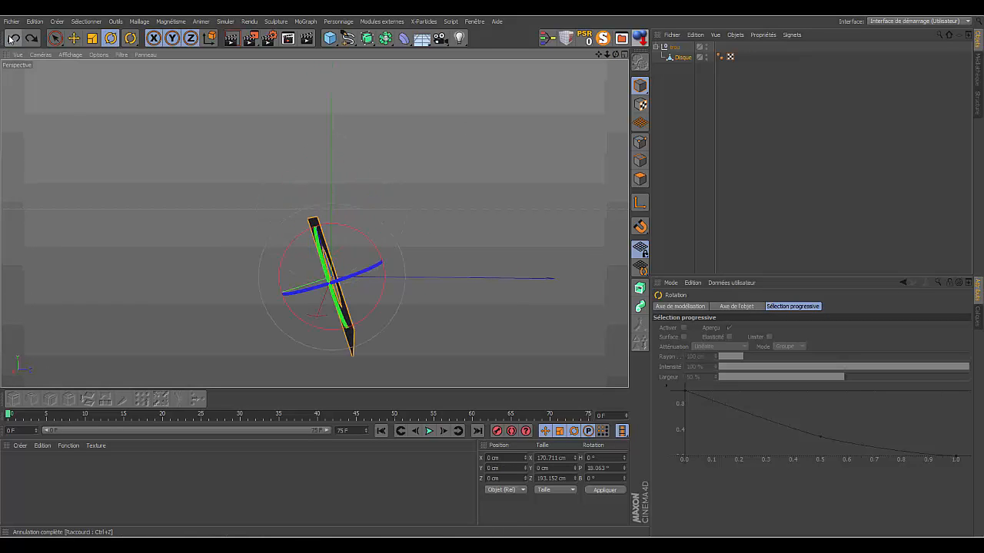
click(12, 39)
click(13, 38)
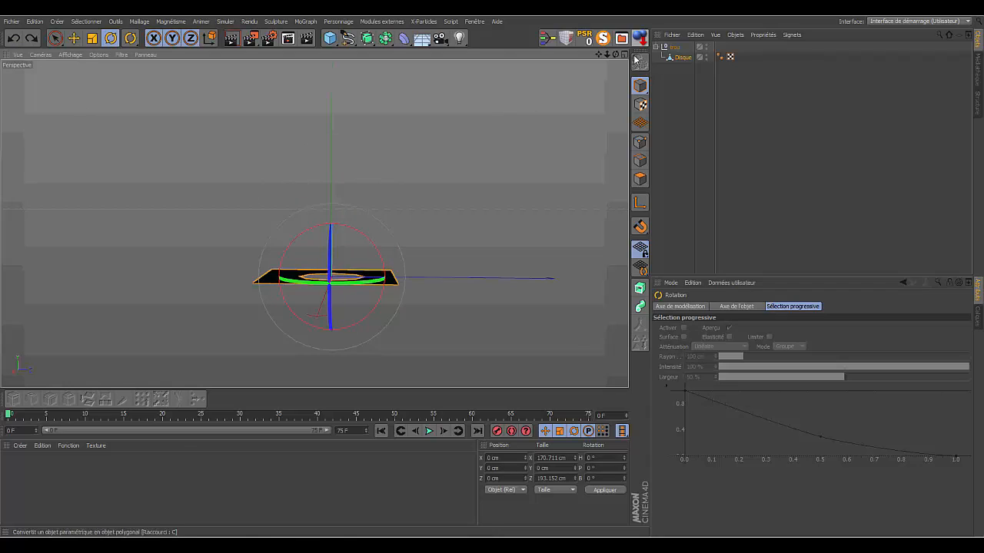
- Rotate the Disque's pitch to exactly 90°, set its lowest point to Y 0, and deselect it
drag(615, 54, 768, 63)
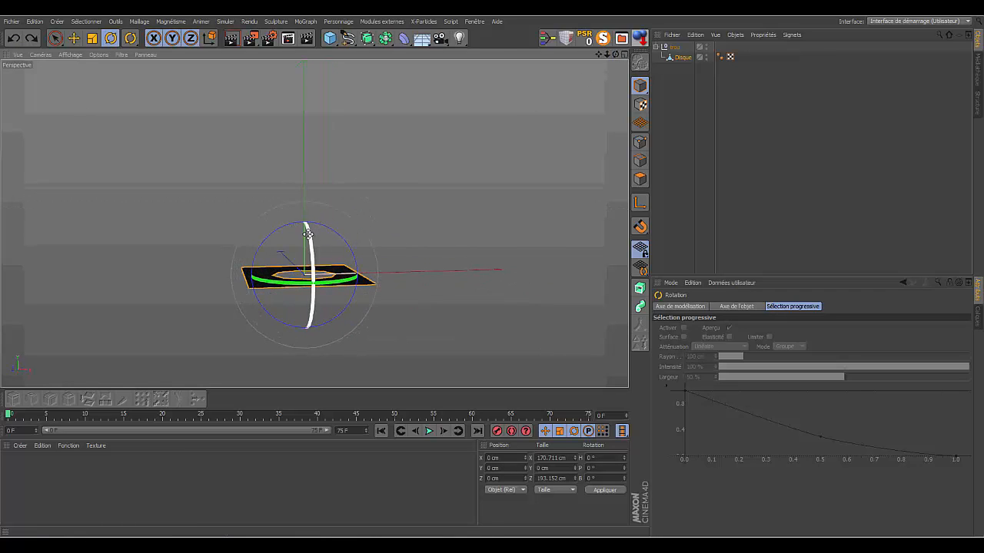
drag(308, 233, 292, 349)
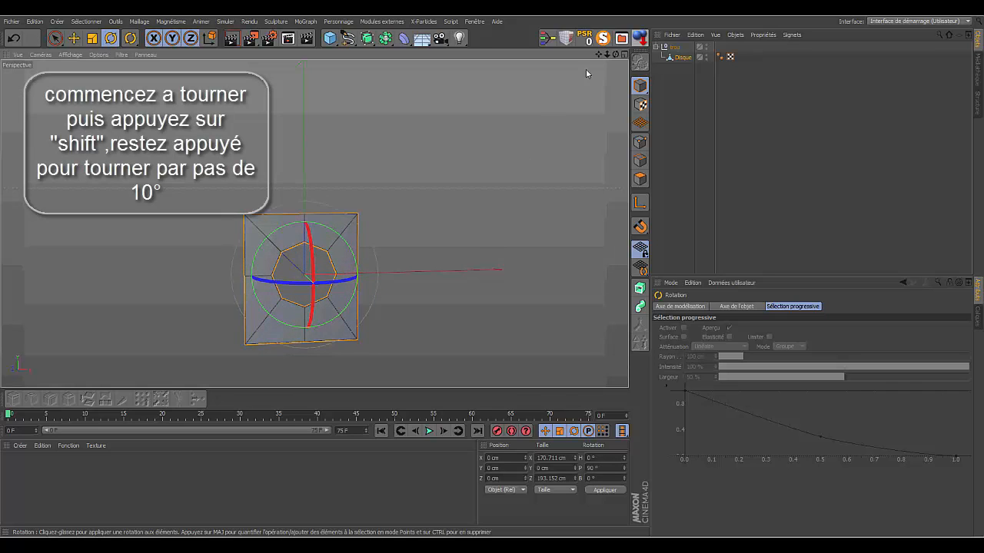
click(640, 39)
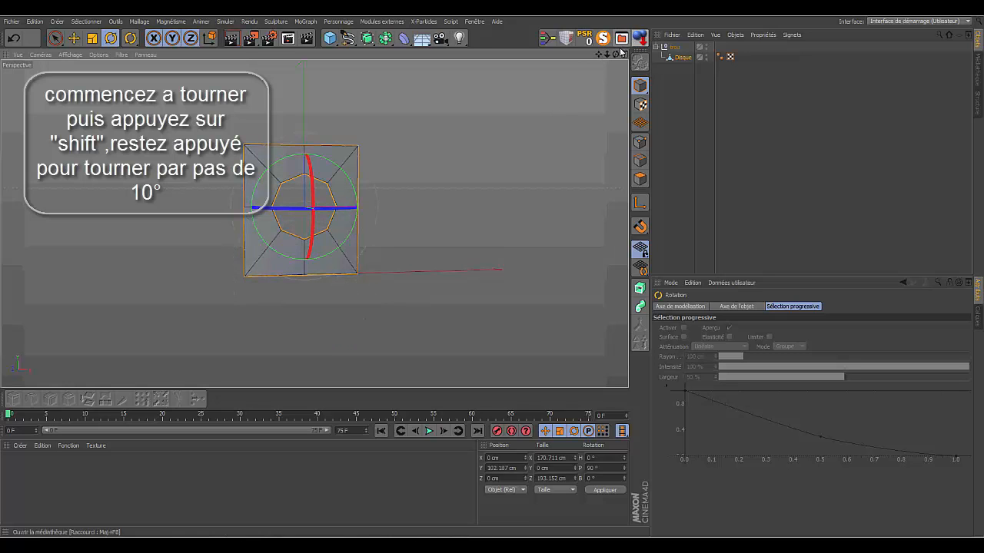
mouse_move(615, 53)
mouse_down()
mouse_move(603, 73)
mouse_move(430, 92)
mouse_move(453, 57)
mouse_move(616, 61)
mouse_up()
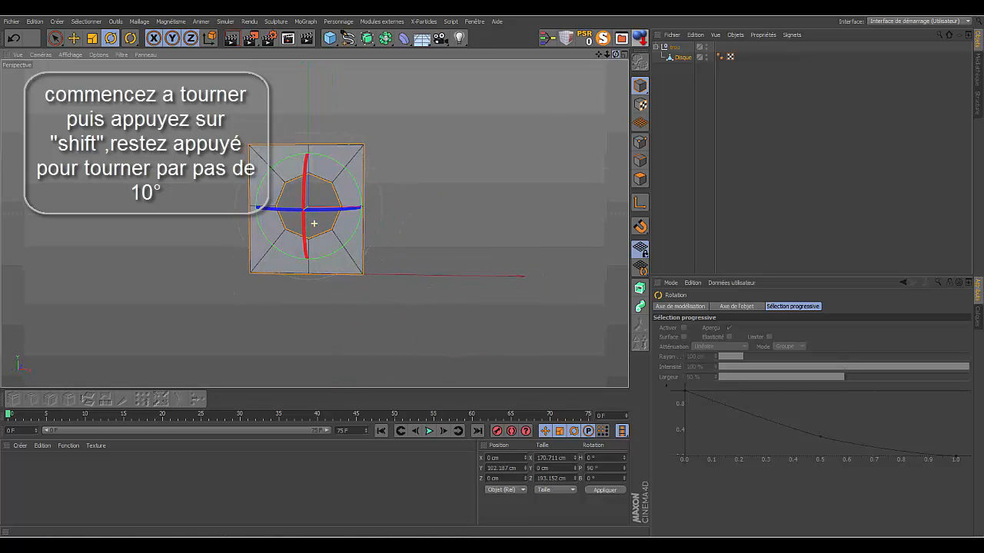
click(708, 114)
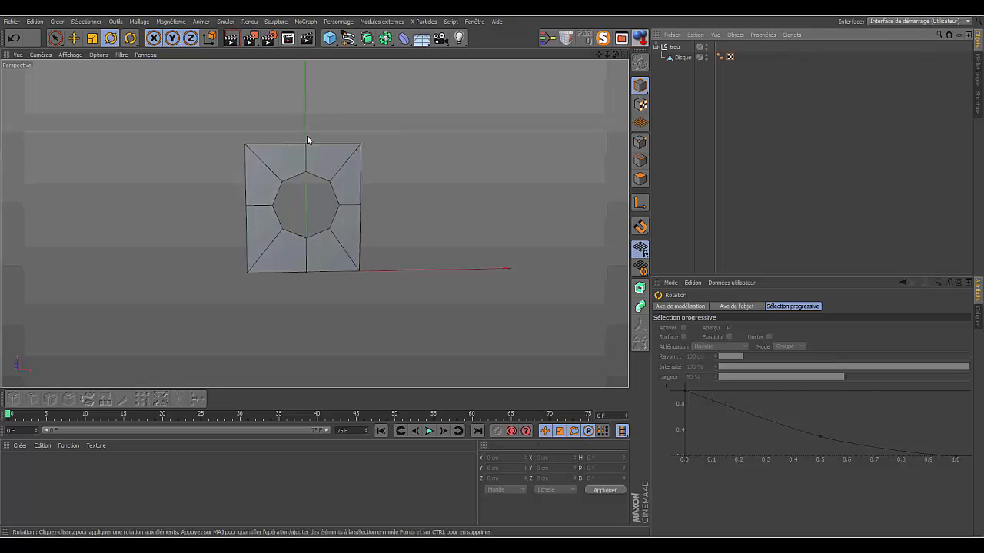
- Display the front view on its own and put the Disque in point editing mode
click(623, 54)
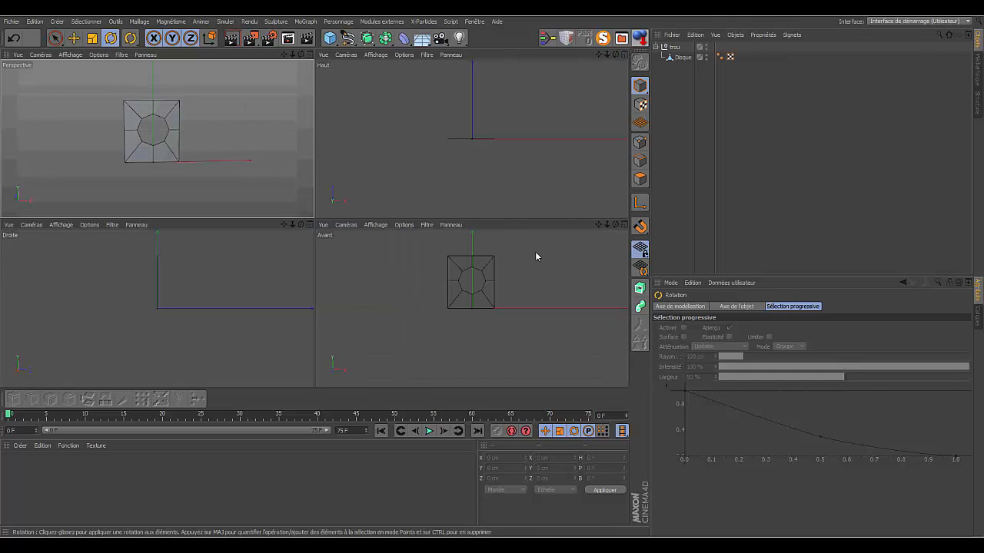
click(624, 224)
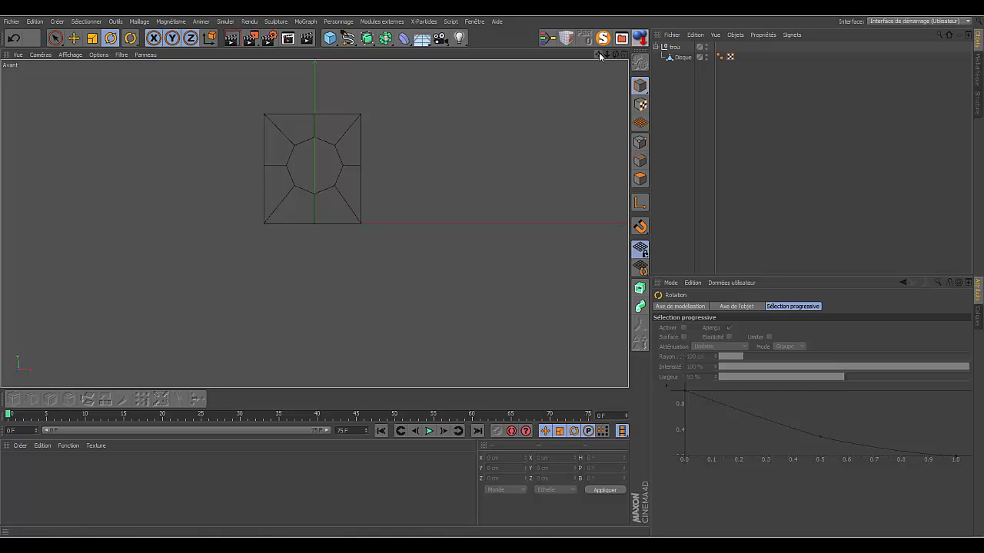
drag(600, 55, 599, 103)
click(682, 57)
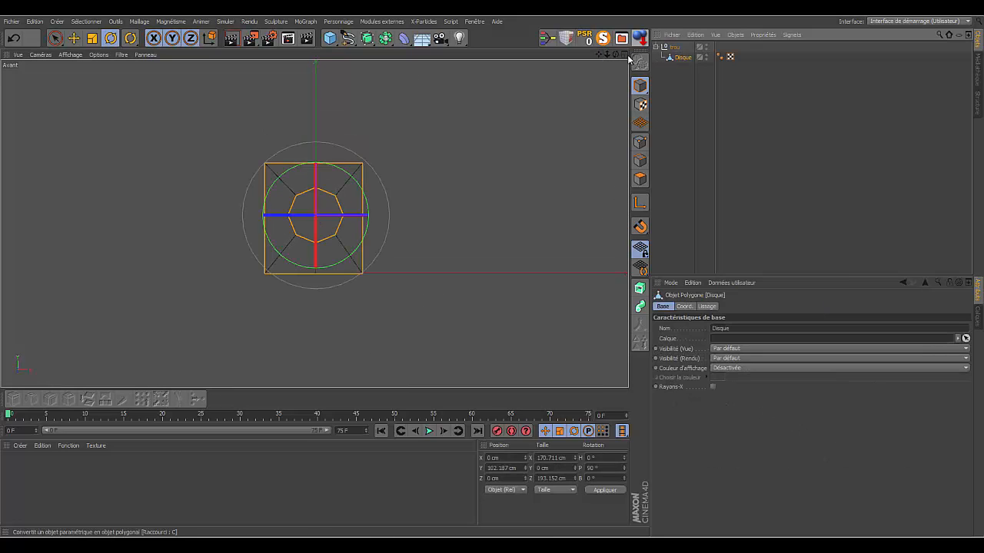
click(640, 142)
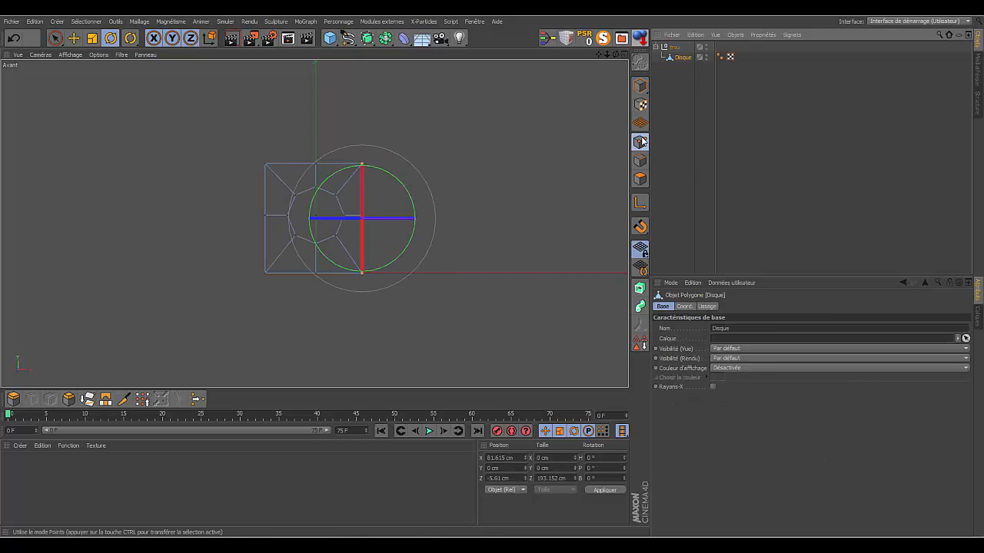
- Select the points along the plate's top and bottom edges and scale them vertically to a height of about 137 cm
click(55, 38)
drag(246, 162, 384, 165)
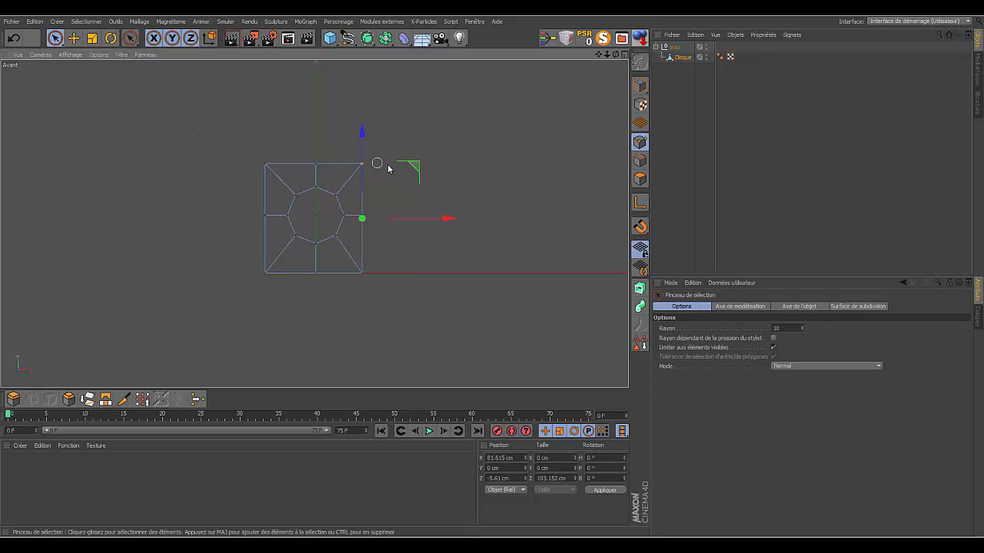
drag(225, 161, 226, 169)
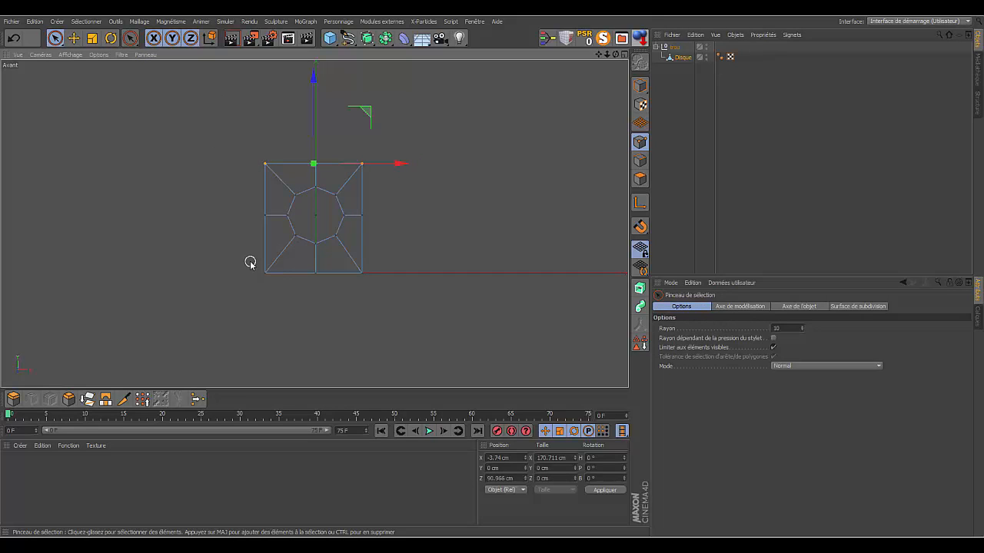
mouse_move(250, 263)
shift+mouse_down()
mouse_move(251, 272)
mouse_move(381, 279)
shift+mouse_up()
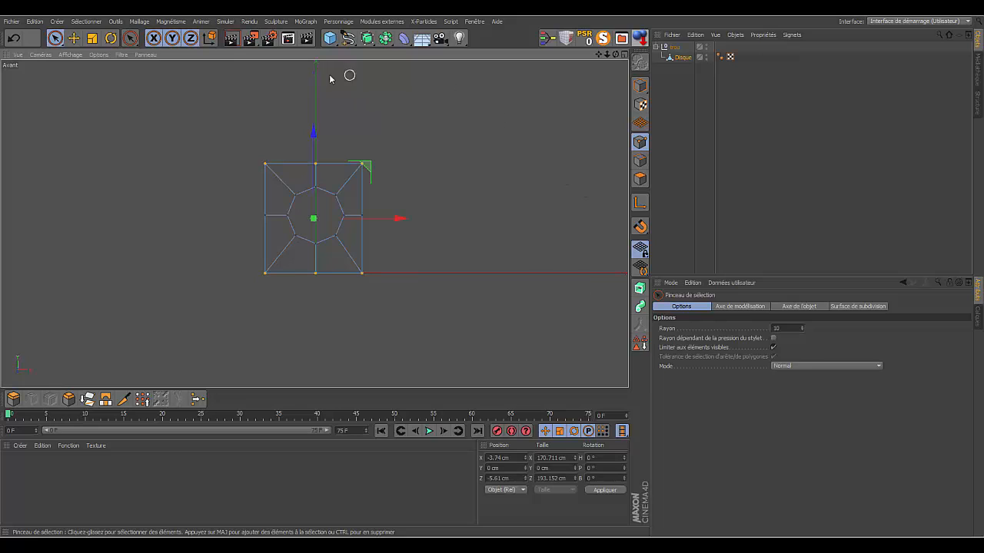
click(91, 39)
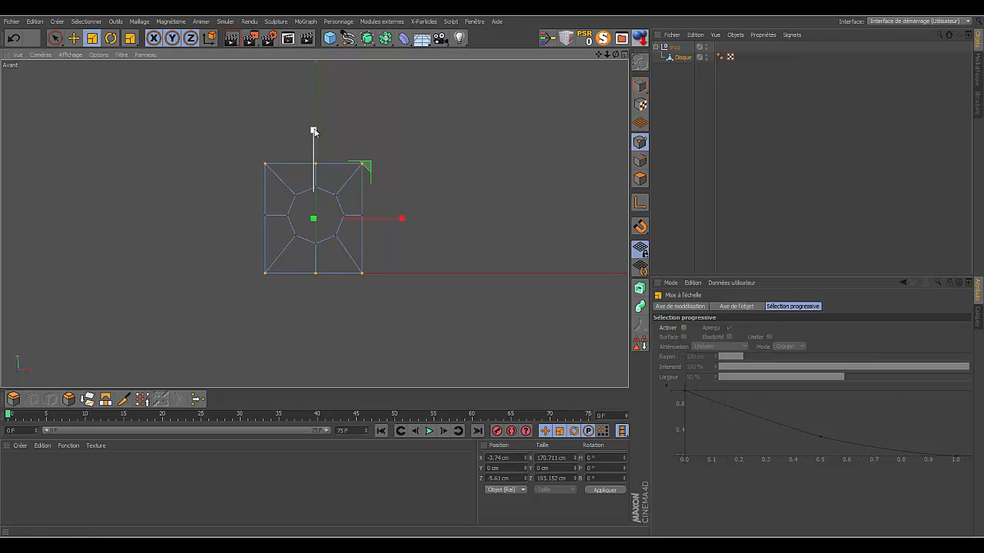
drag(313, 131, 317, 158)
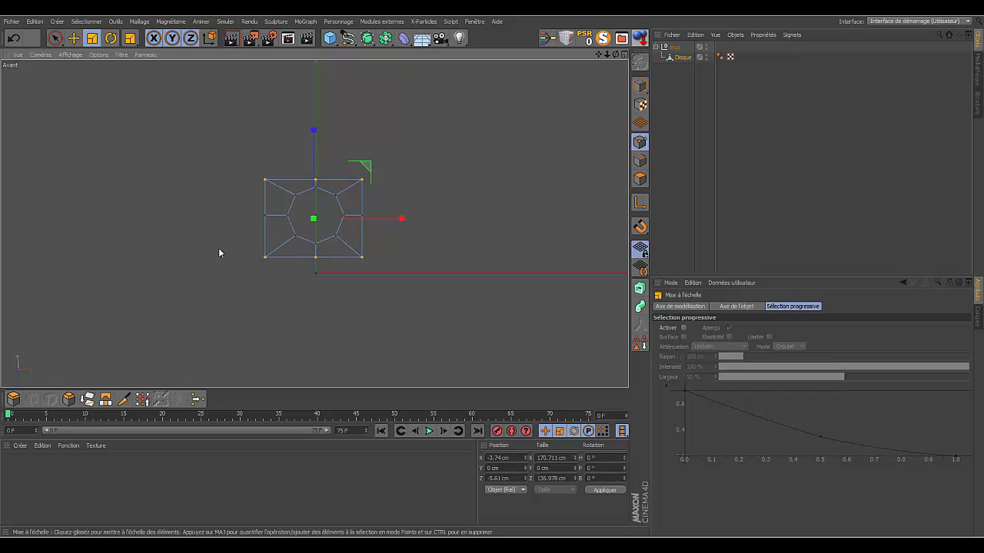
- Select all three points of the plate's bottom edge and move them up, reducing the height to about 127 cm
click(54, 38)
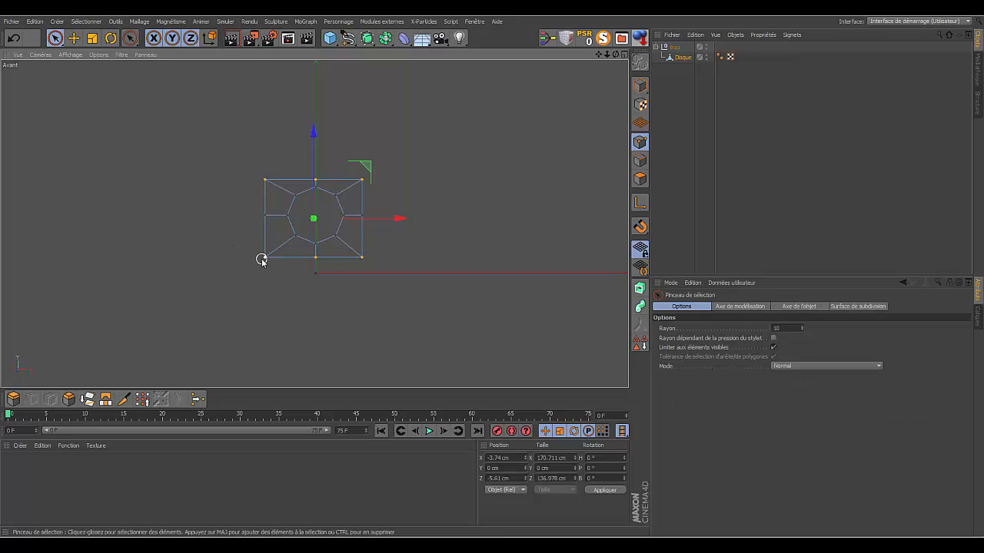
drag(261, 259, 383, 254)
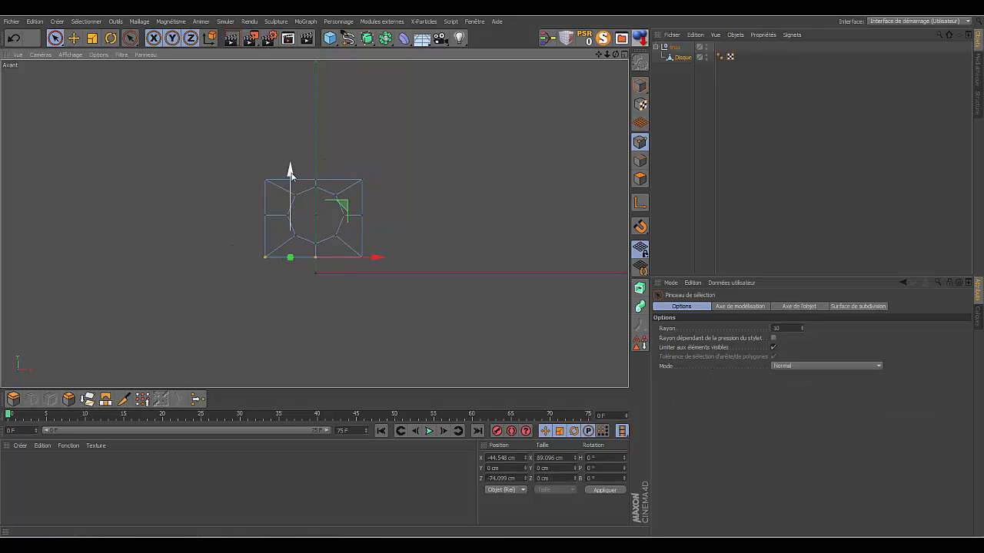
drag(290, 173, 291, 170)
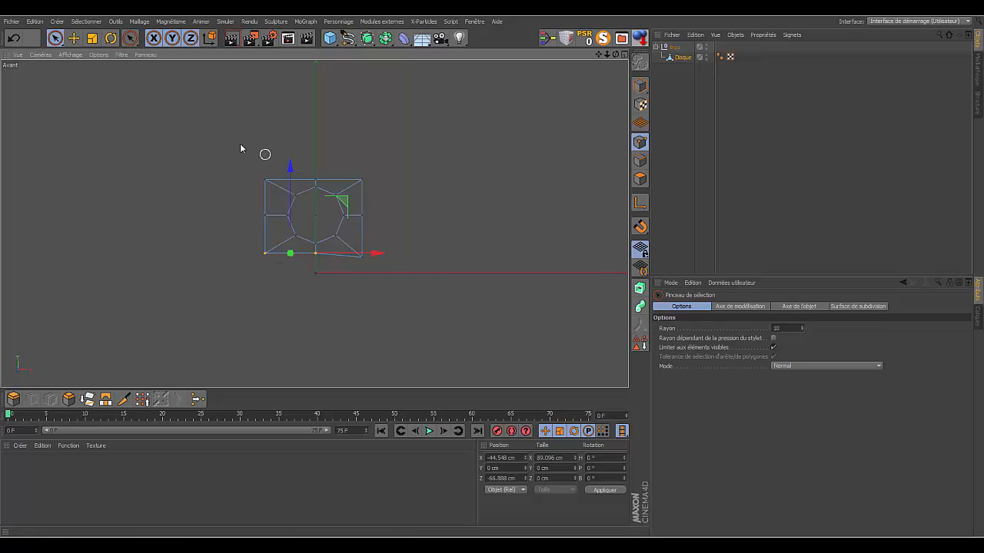
click(13, 37)
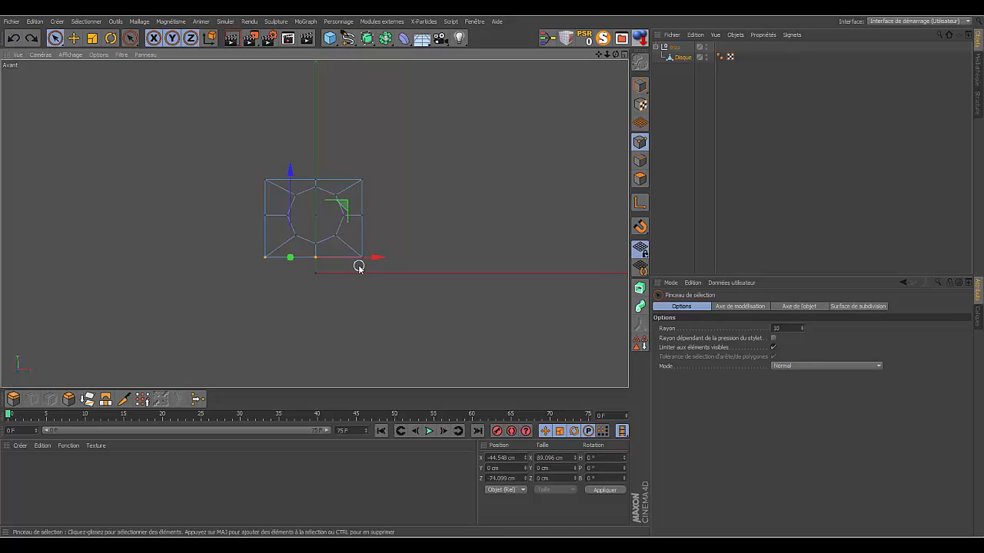
shift+click(362, 259)
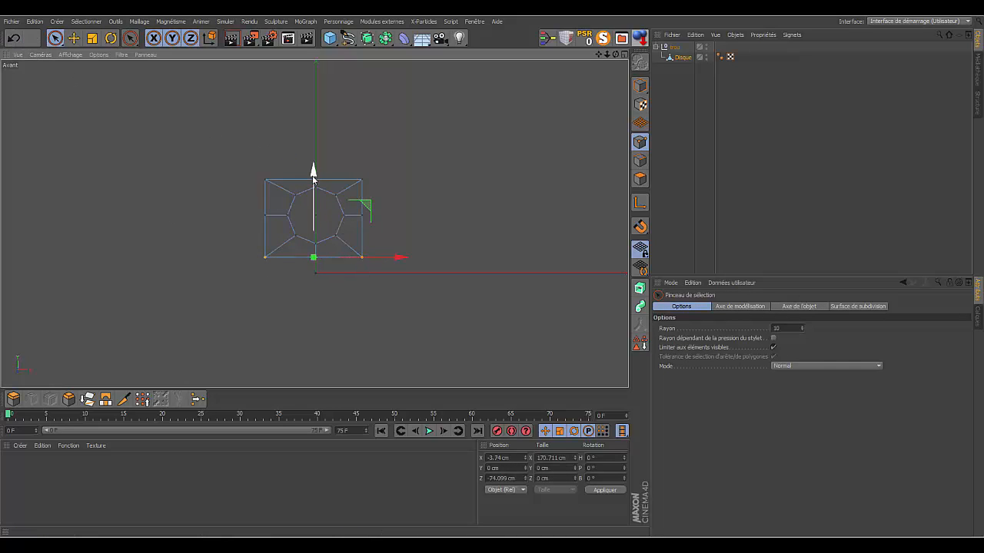
drag(313, 179, 360, 233)
- Select the points along the plate's left and right edges and scale them horizontally to a width of about 117 cm
click(487, 181)
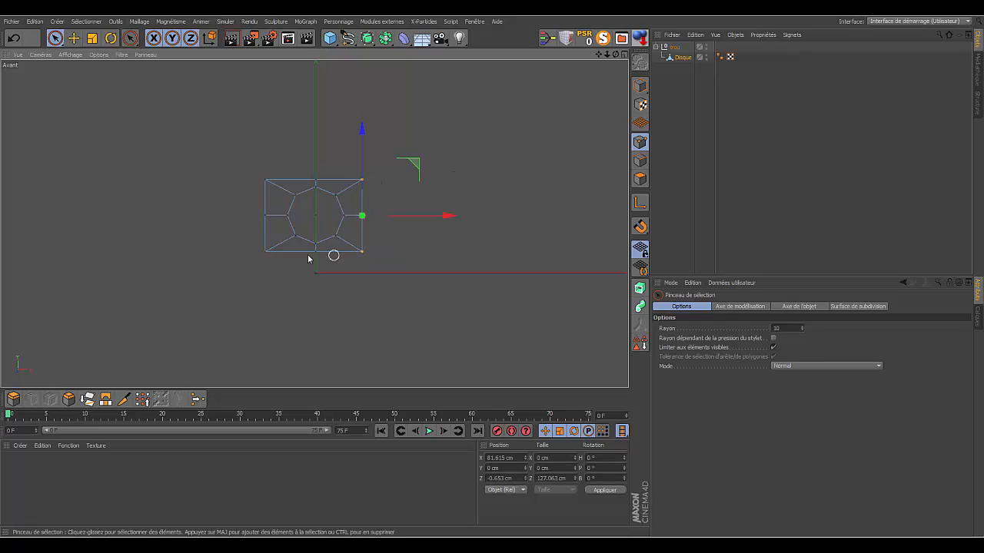
drag(266, 172, 265, 254)
key(t)
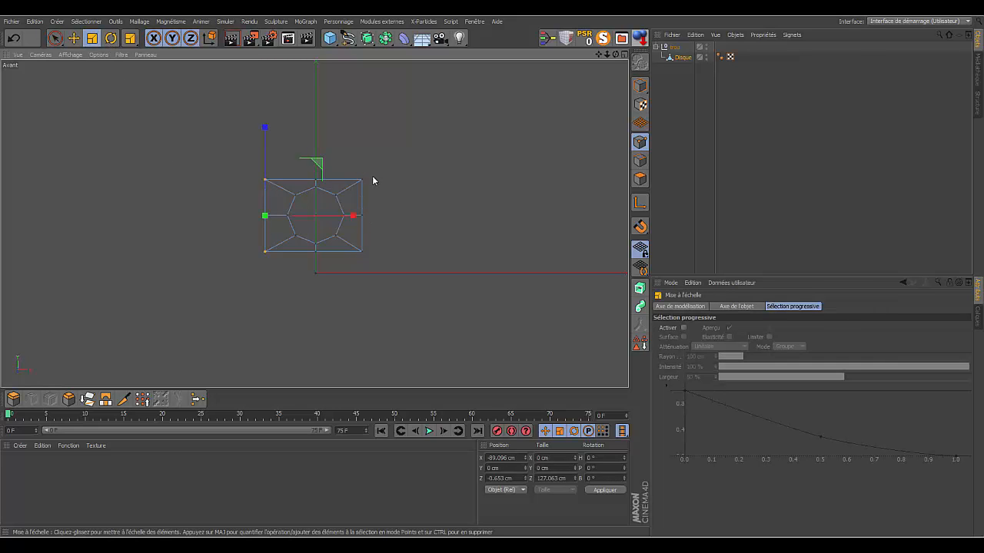
click(54, 38)
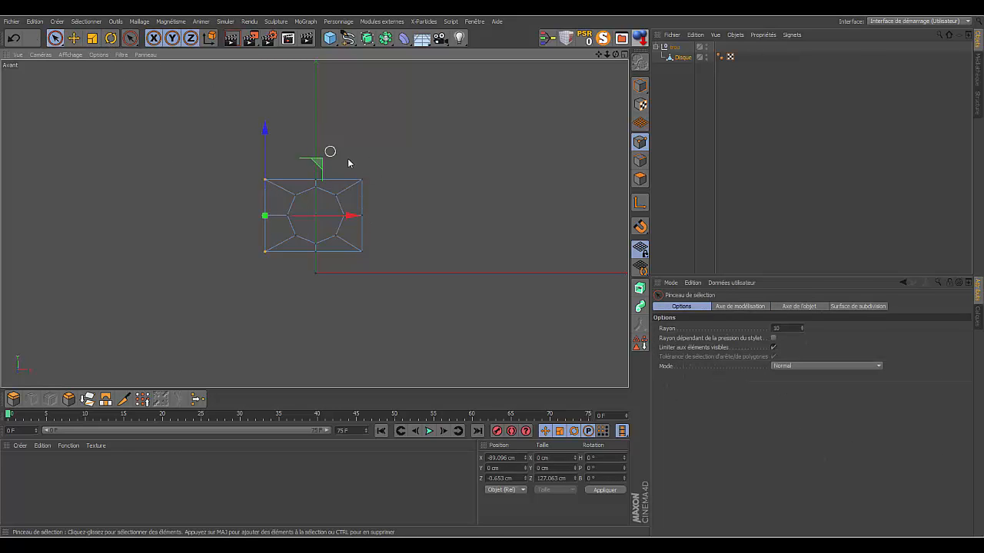
mouse_move(356, 246)
shift+mouse_down()
mouse_move(360, 265)
mouse_move(364, 248)
shift+mouse_up()
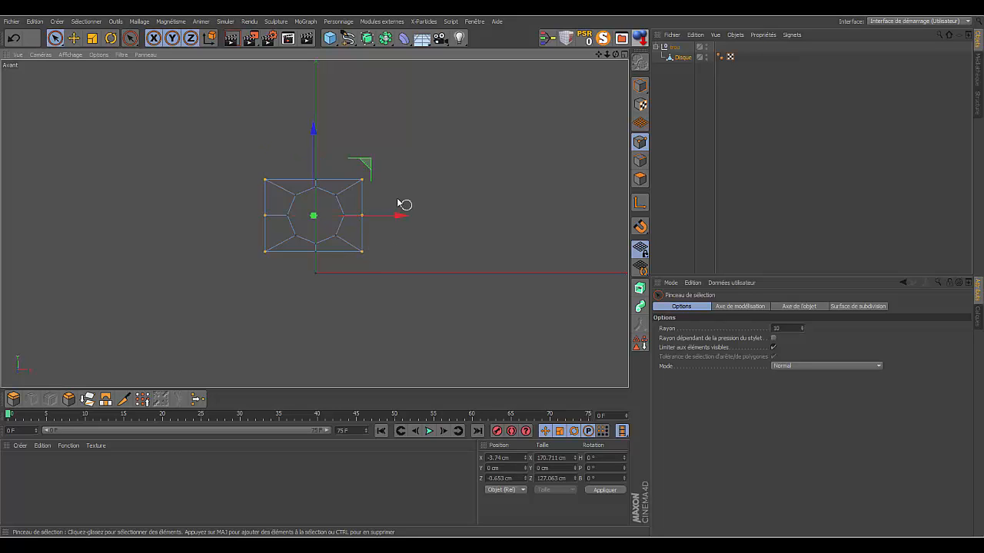
click(91, 37)
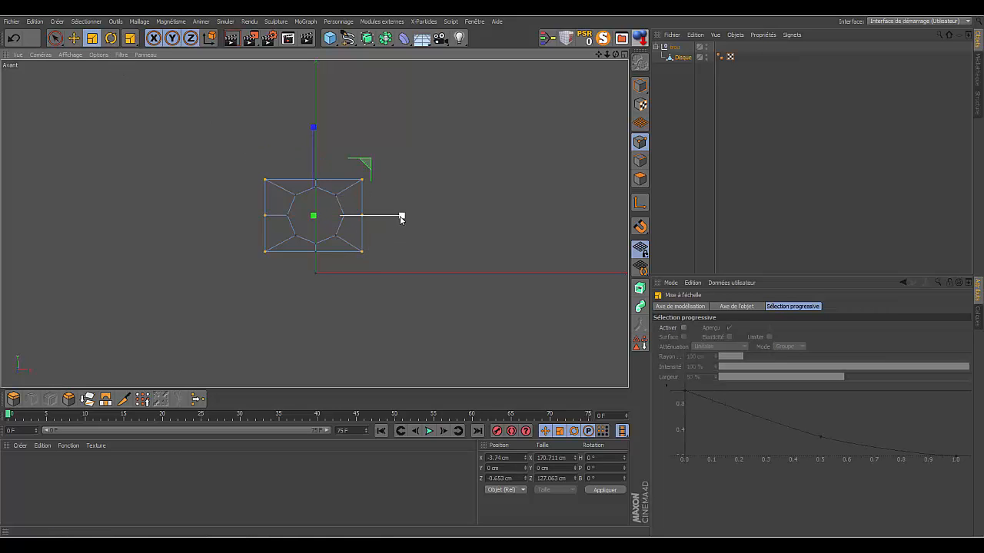
drag(402, 215, 372, 219)
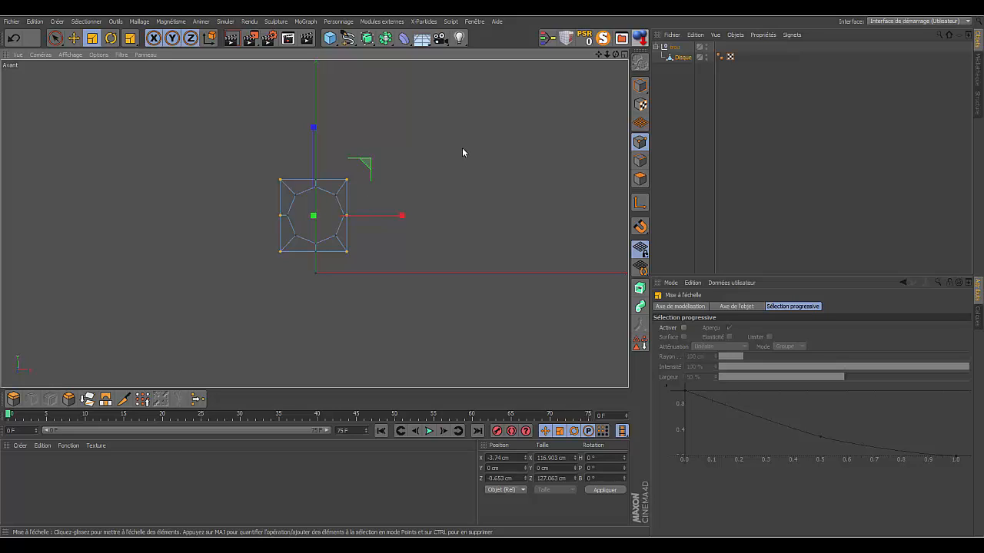
- Show the grid in the front view and move the plate's left-edge points inward to about X -58.6 cm
key(ctrl+shift+a)
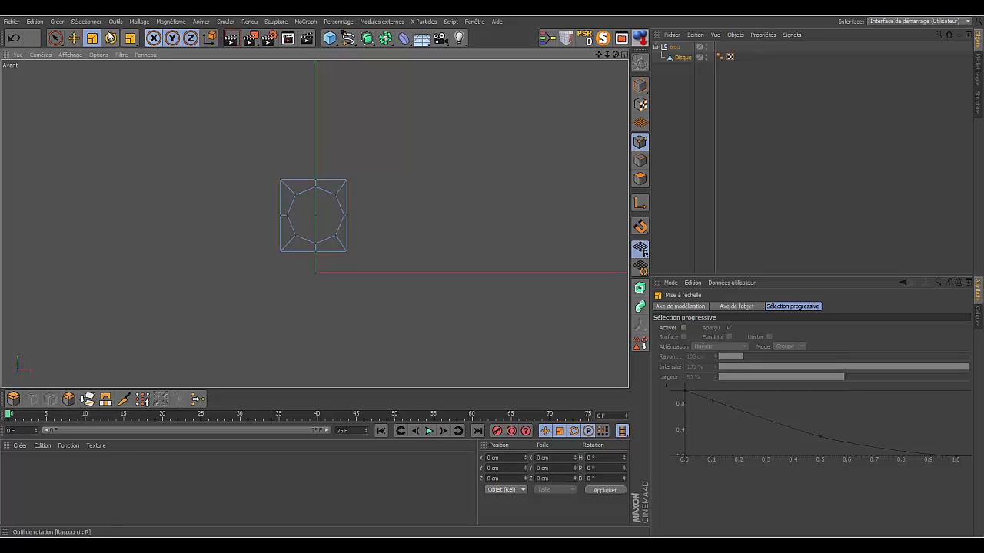
click(54, 40)
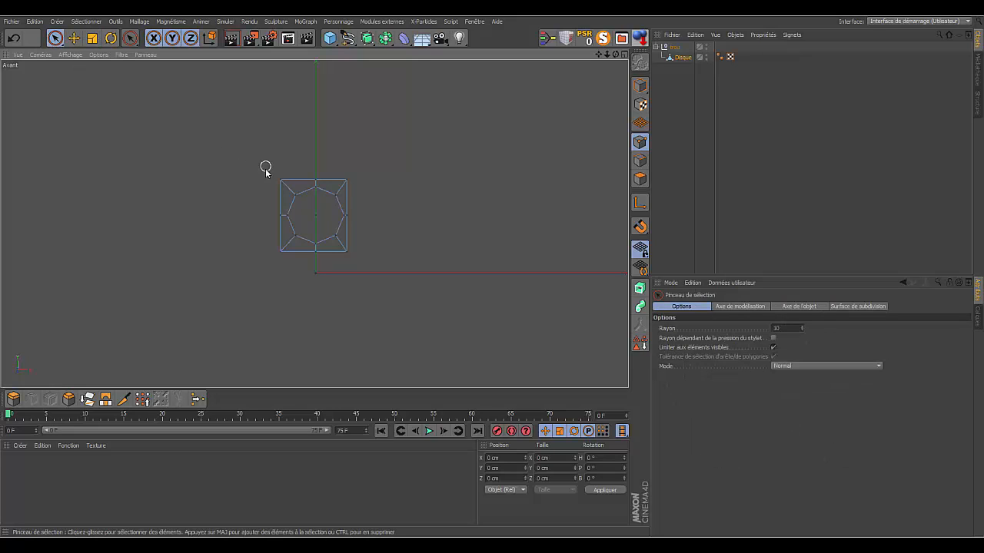
drag(278, 186, 280, 256)
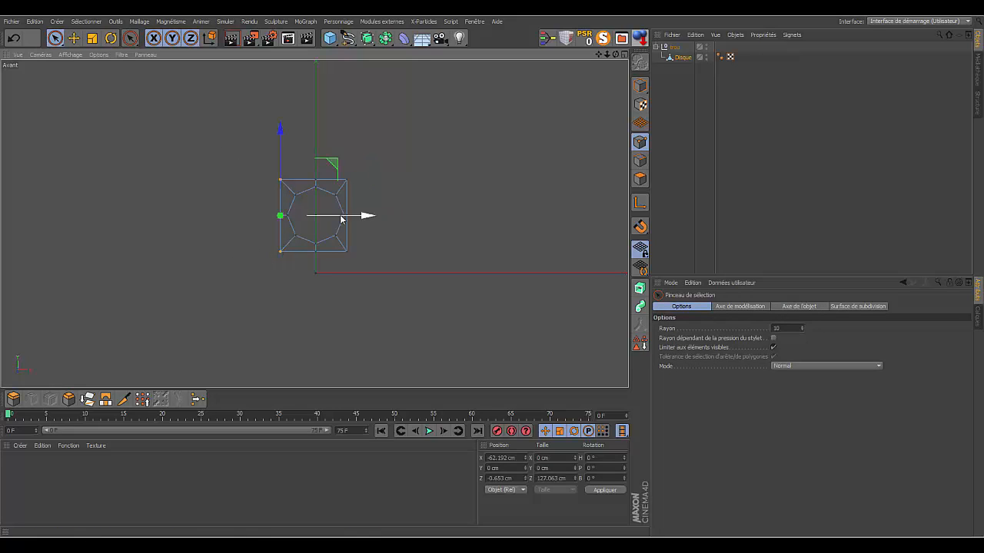
drag(607, 56, 439, 138)
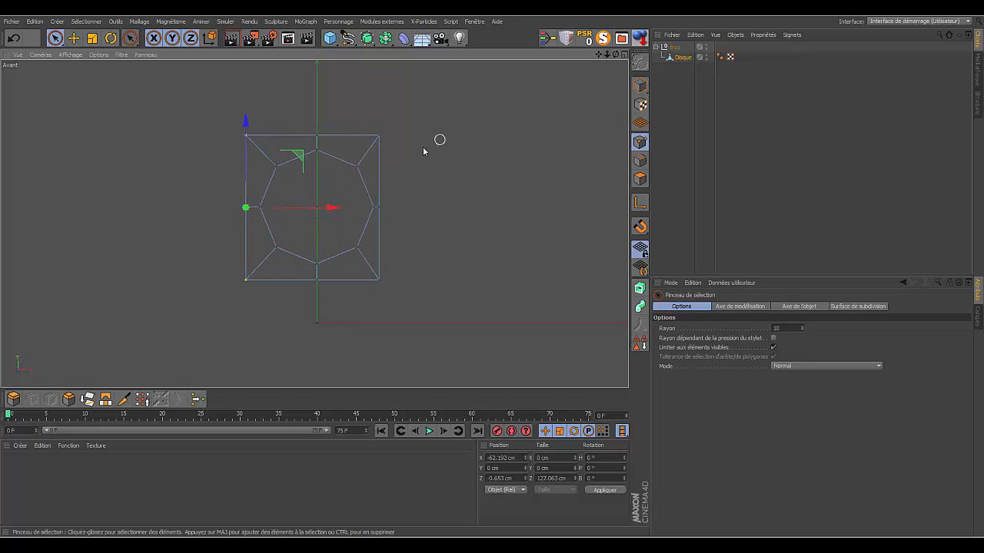
click(121, 56)
click(123, 207)
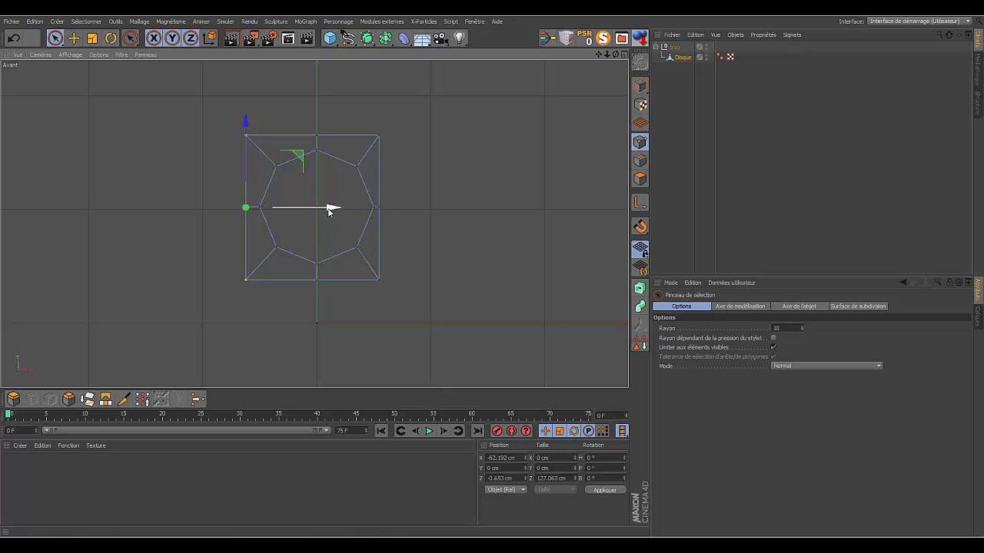
mouse_move(332, 213)
mouse_down()
mouse_move(346, 214)
mouse_move(336, 216)
mouse_up()
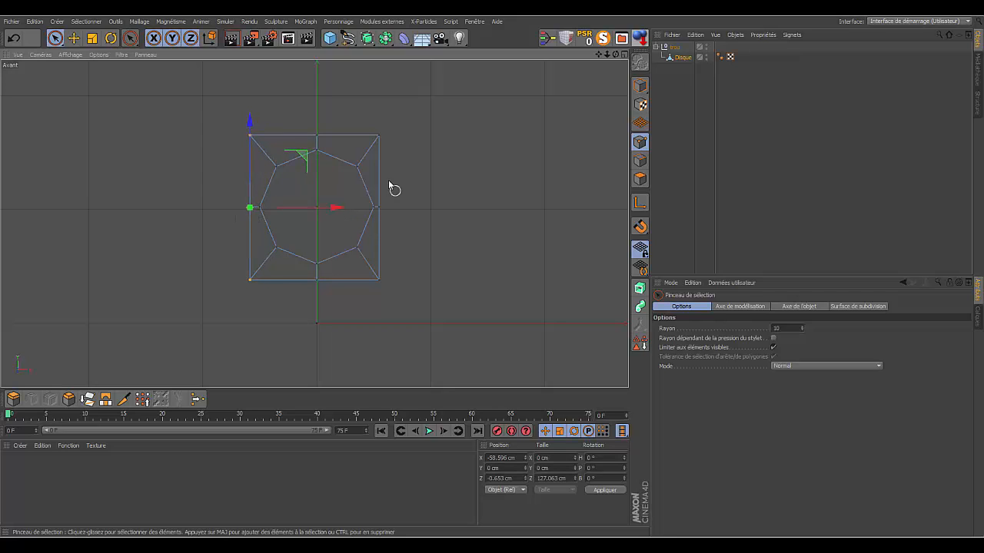
- Select only the plate's right-edge points, move them outward to about X 57 cm, and deselect the object
click(439, 136)
drag(383, 137, 378, 296)
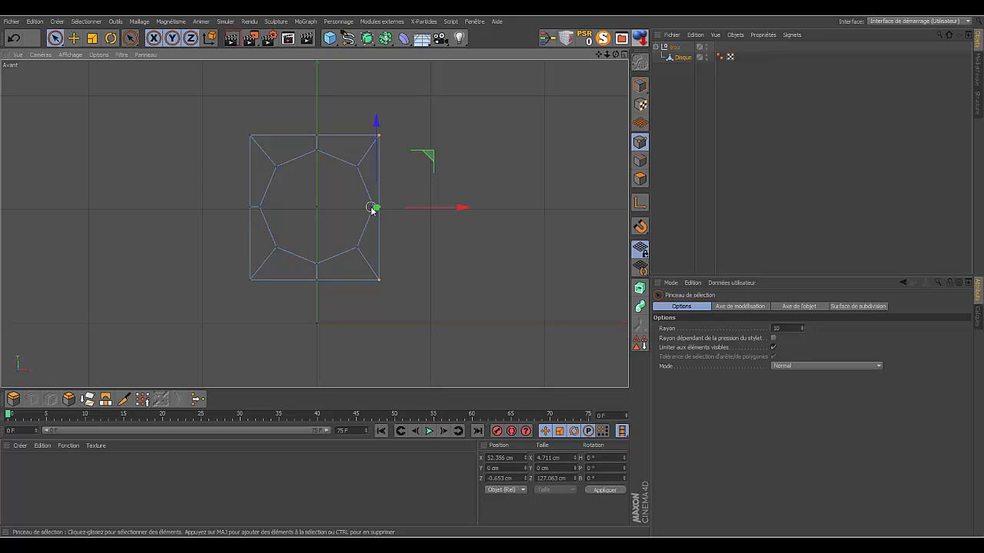
ctrl+click(371, 208)
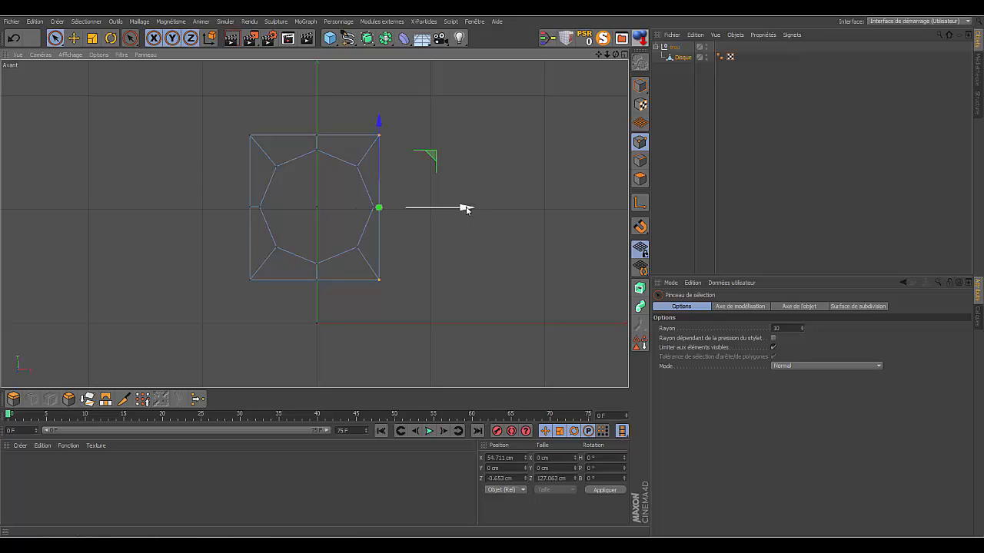
drag(466, 208, 469, 209)
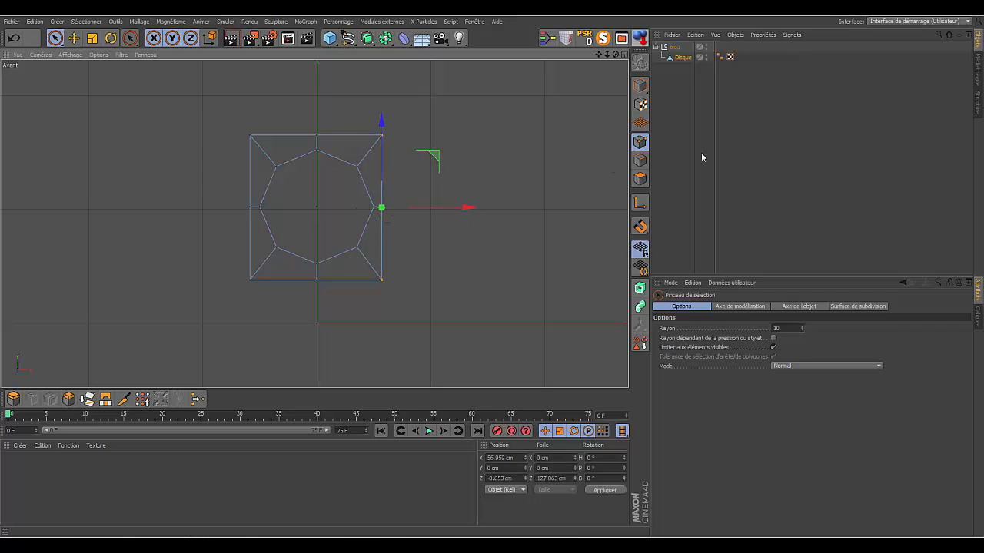
click(761, 164)
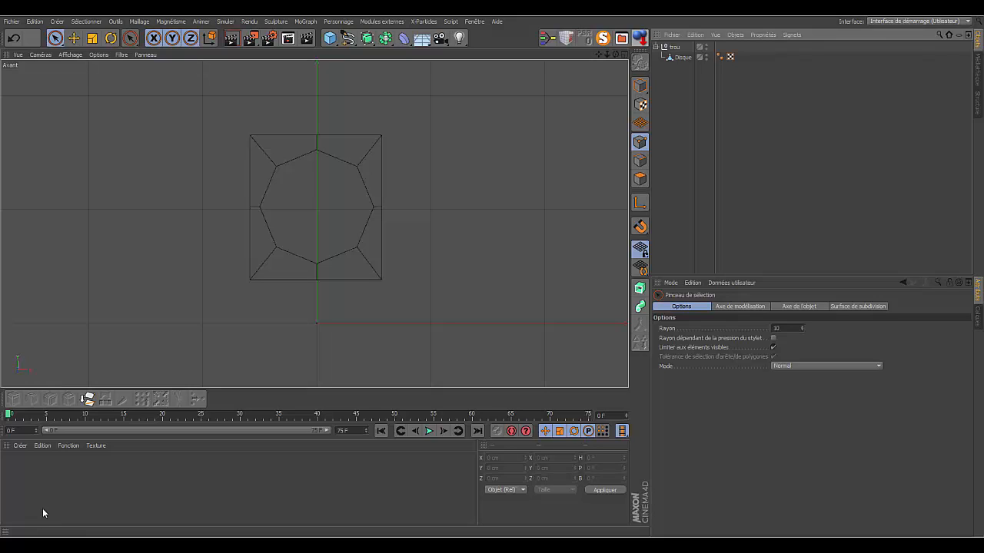
- Cut an edge loop around the plate's hole with the Knife in Boucle mode, offset about 28.6% from the hole's edge
click(682, 57)
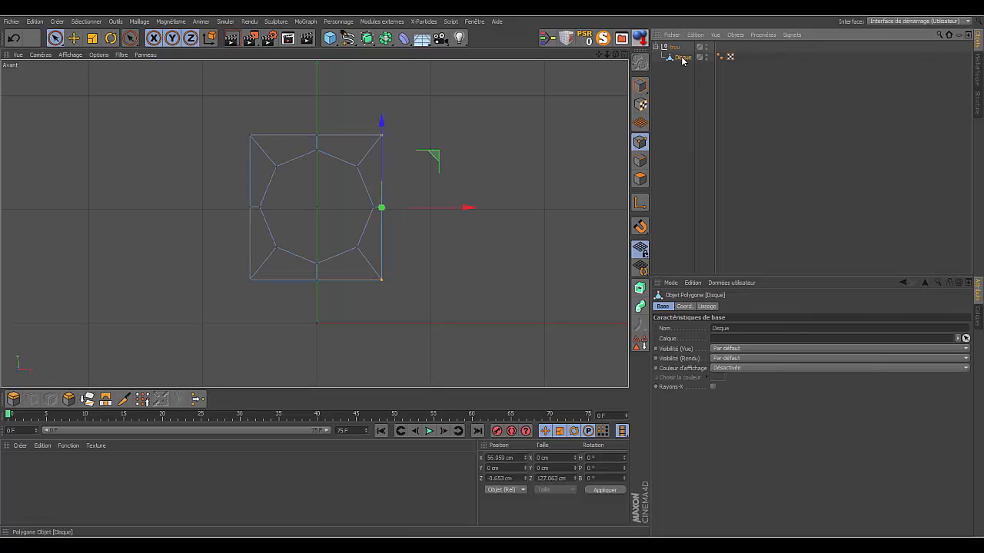
click(640, 159)
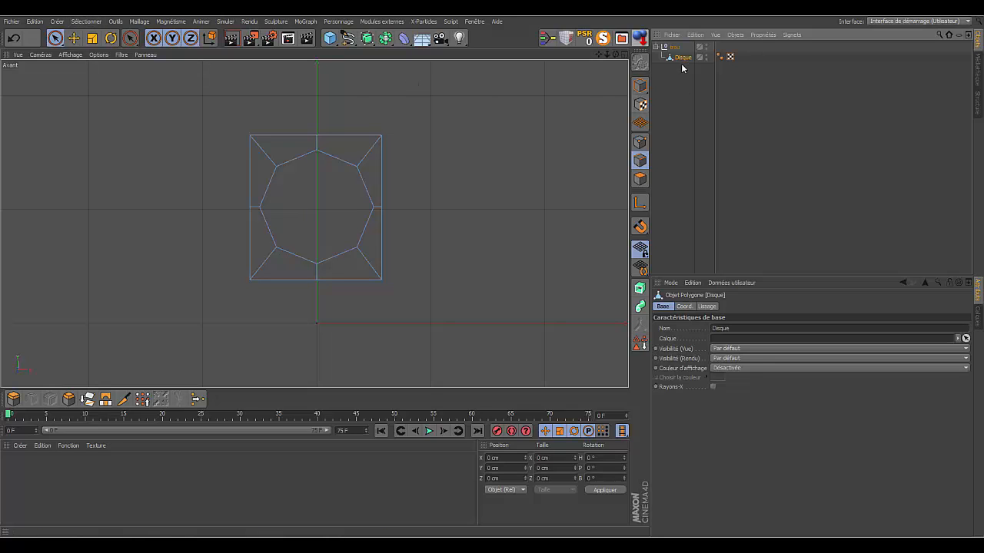
click(86, 20)
click(106, 95)
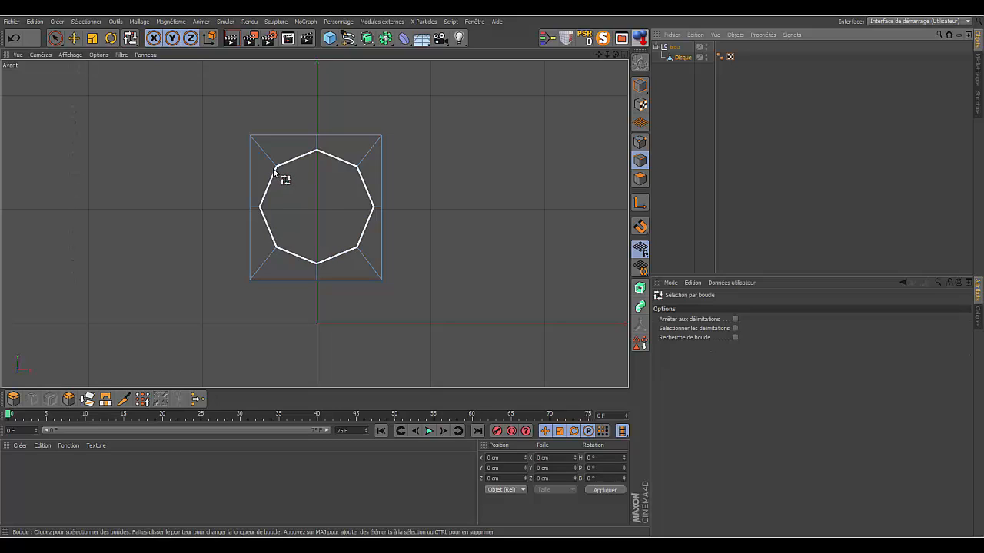
click(124, 400)
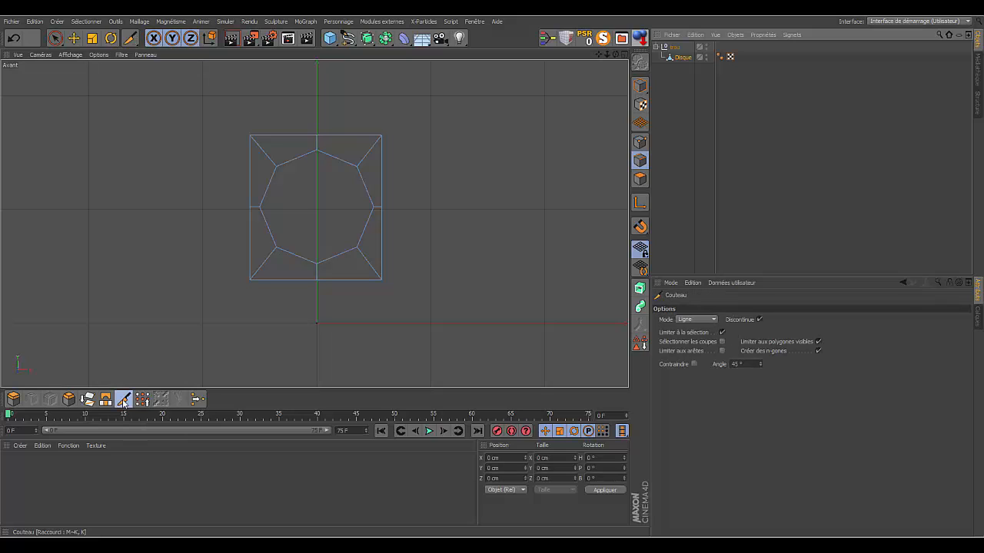
click(711, 321)
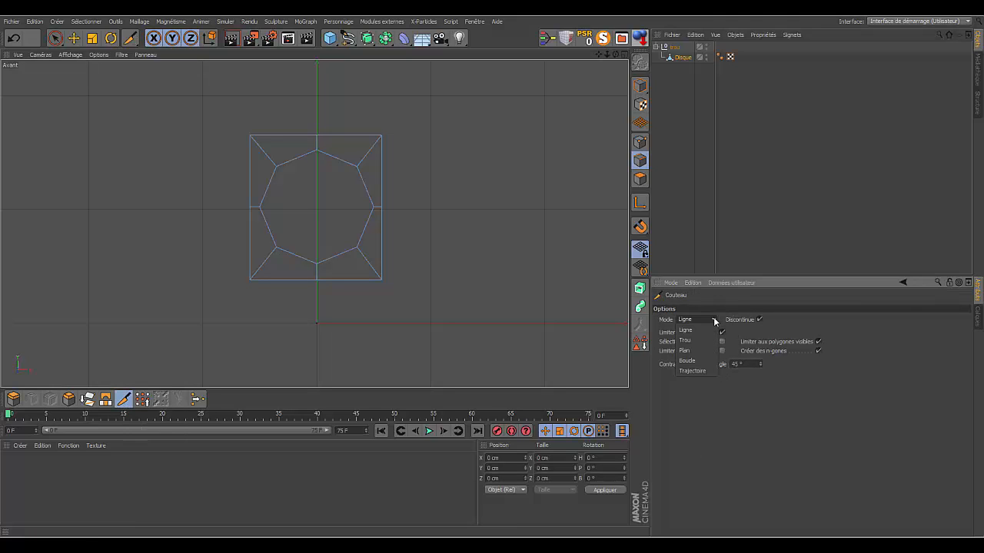
click(690, 361)
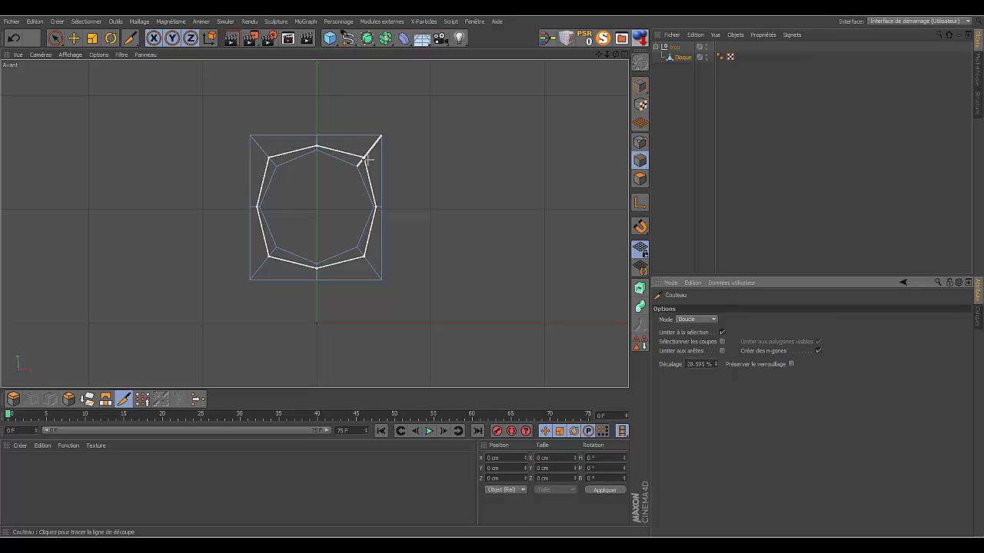
click(367, 159)
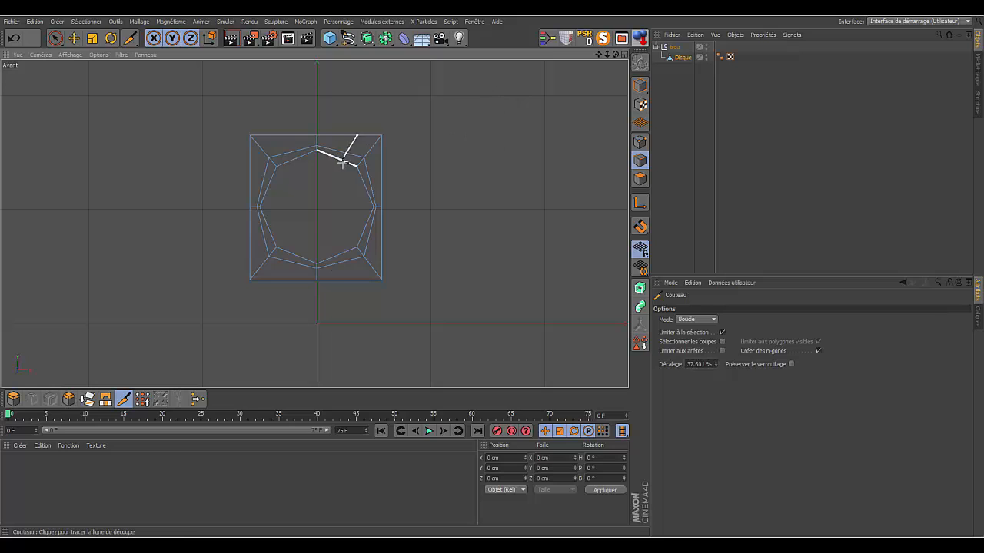
click(378, 139)
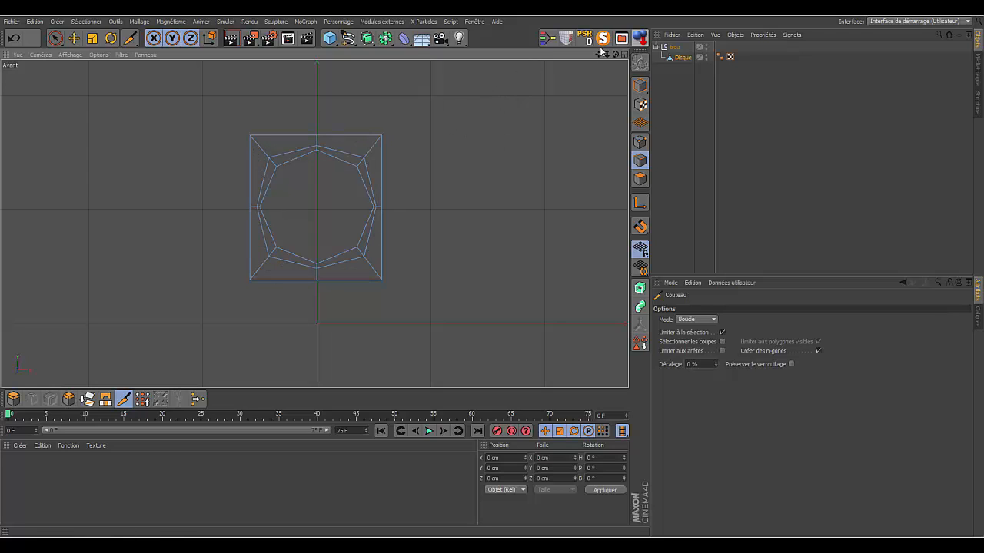
- Select the new loop's four diagonal points and scale them inward to about 88.9% so they follow the hole's octagonal outline
click(57, 40)
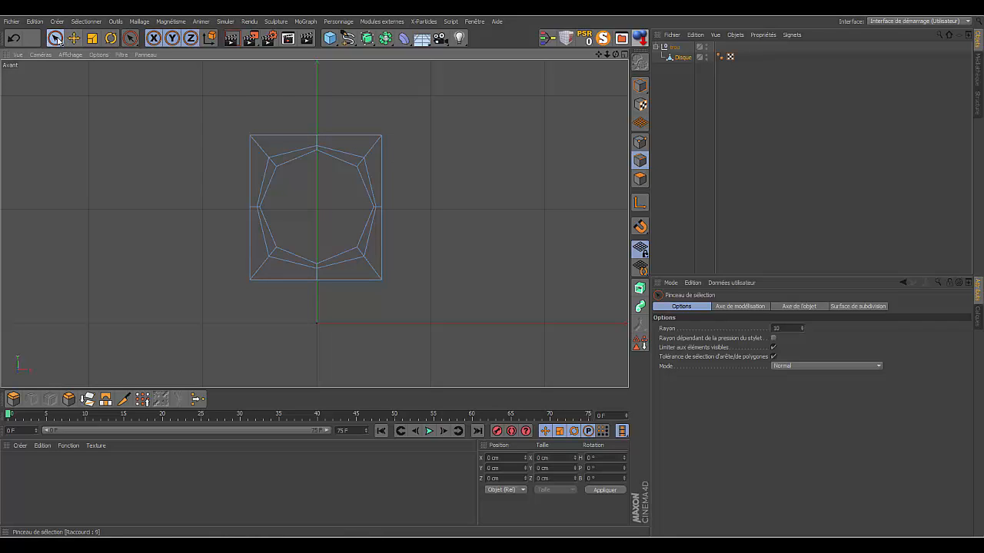
click(641, 141)
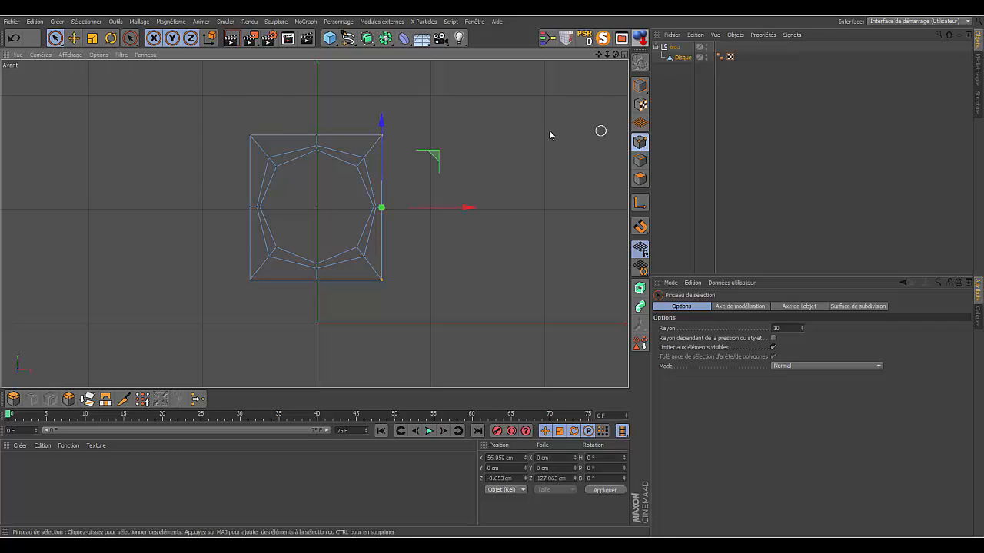
click(363, 158)
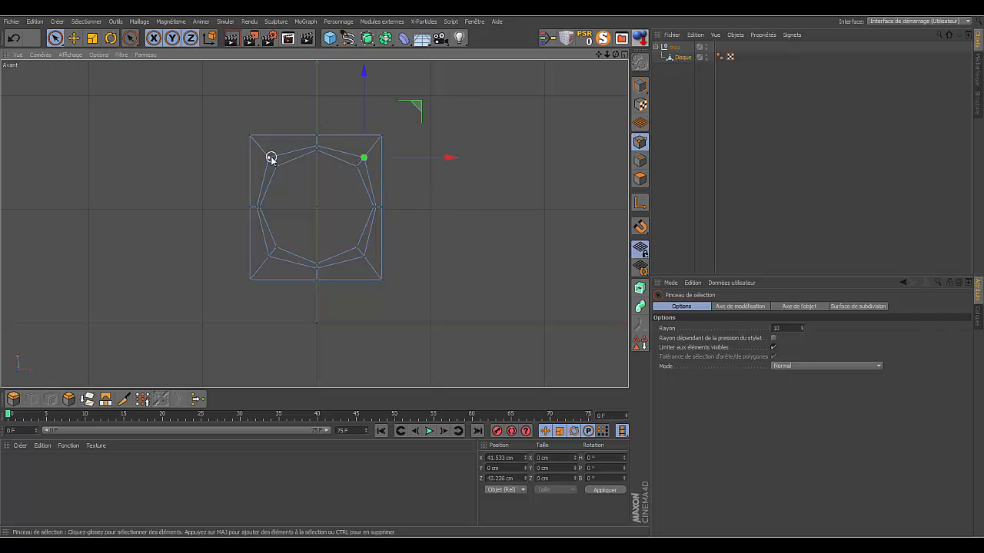
shift+click(269, 158)
shift+click(268, 256)
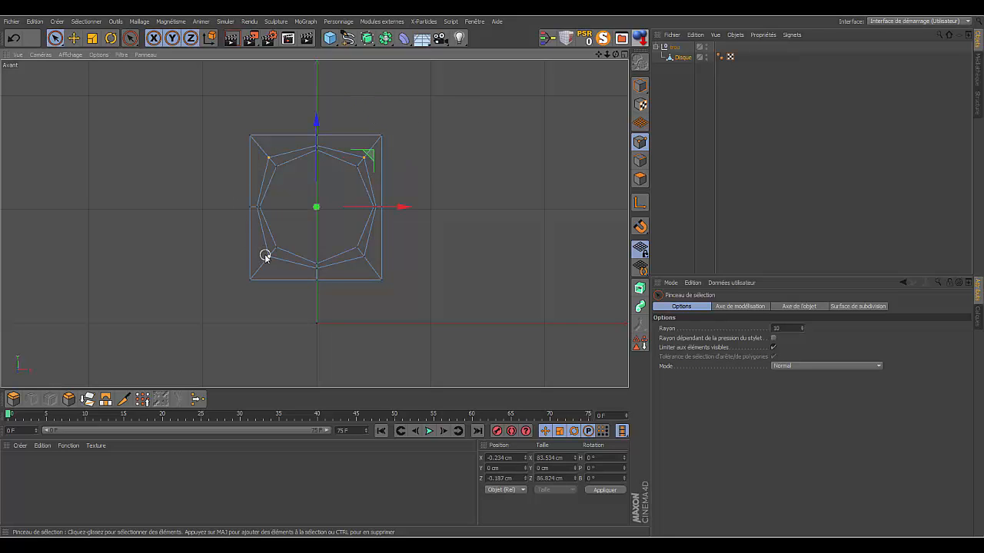
shift+click(364, 257)
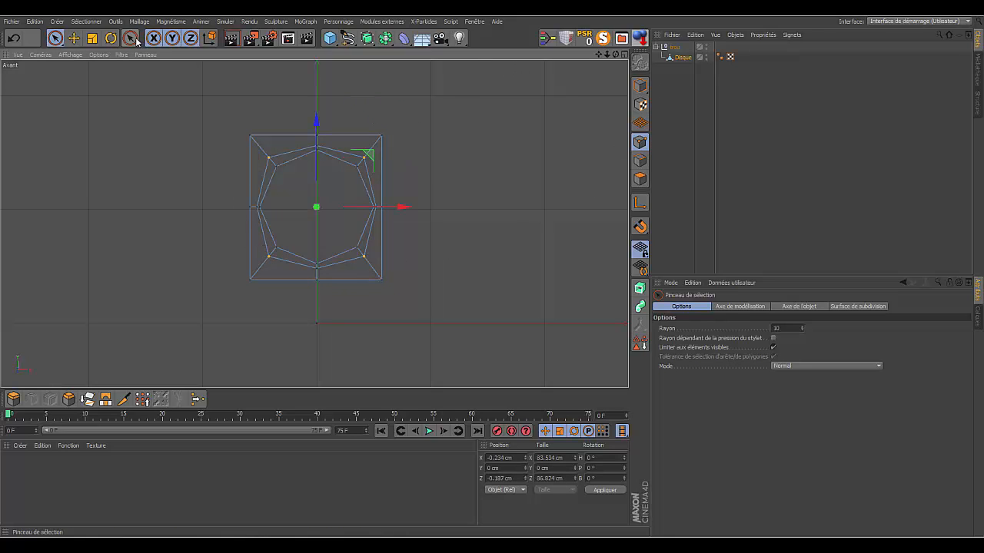
click(92, 38)
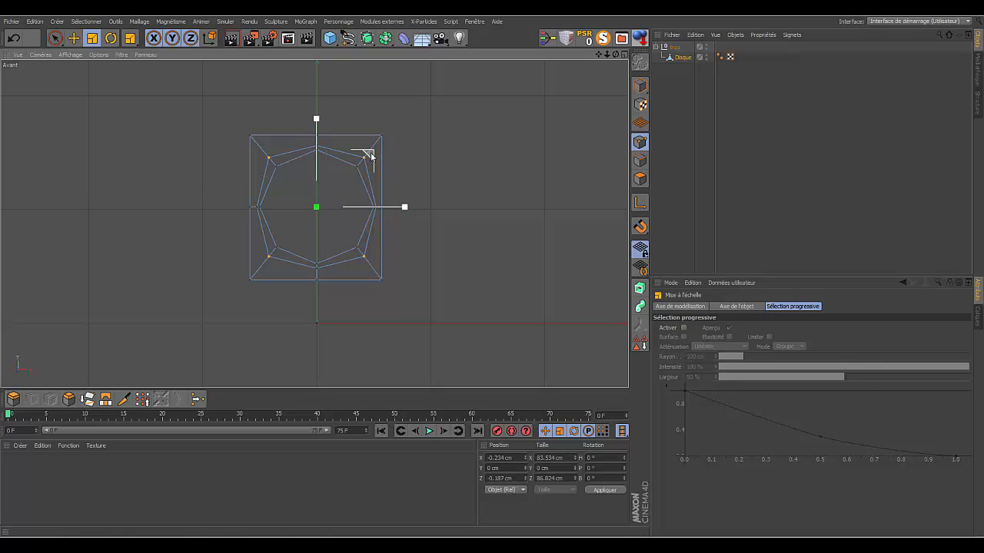
drag(371, 154, 314, 209)
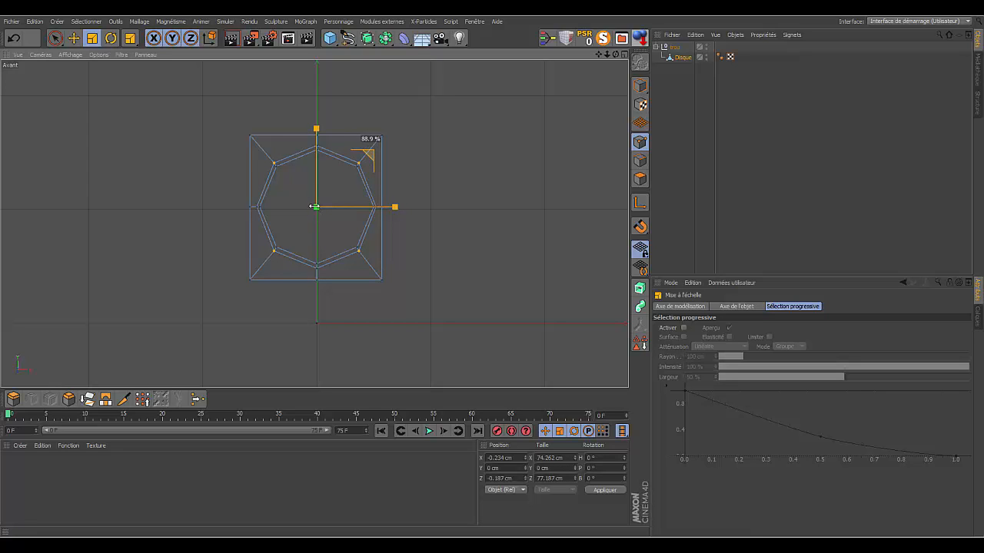
- Try to move the new loop's rightmost point outward to about X 52.5 cm and undo the move
drag(607, 52, 625, 64)
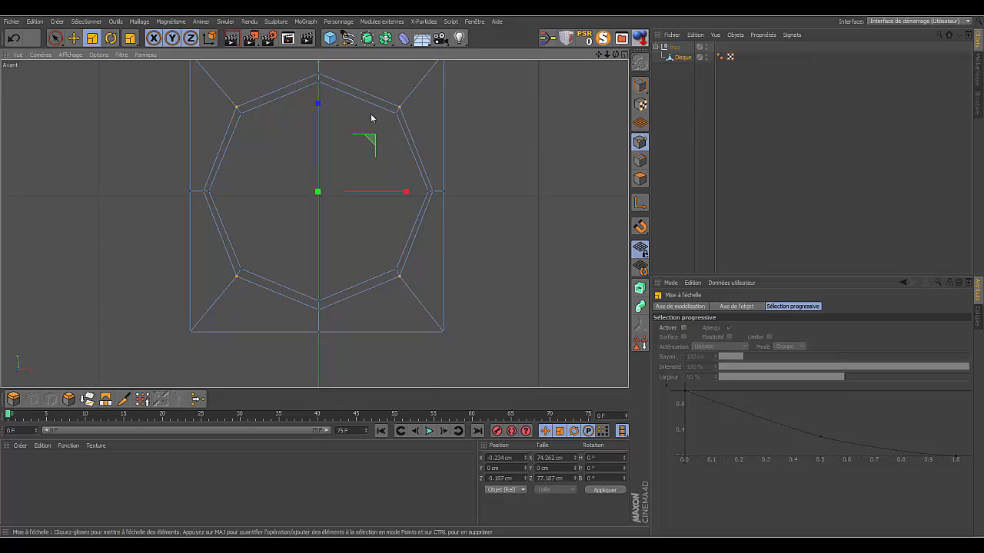
key(9)
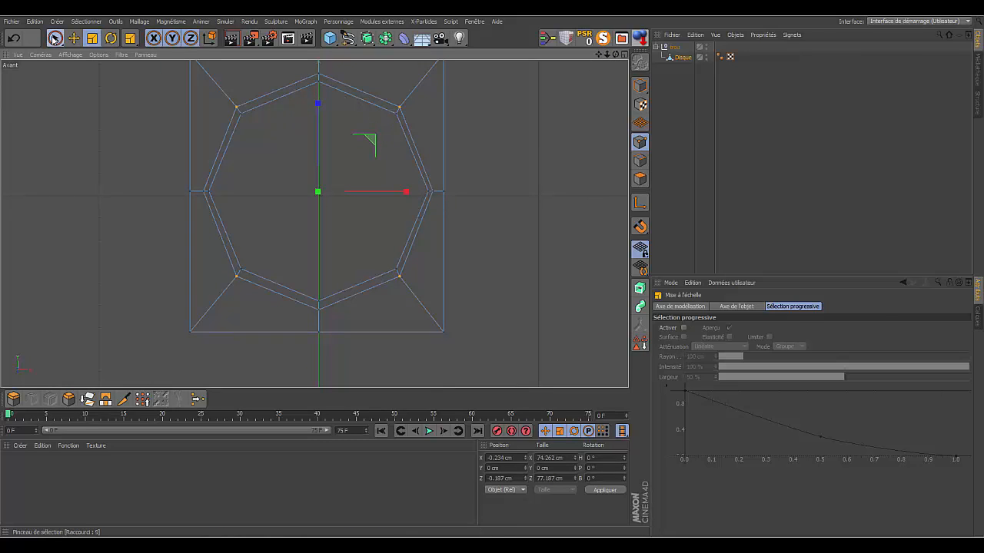
click(433, 191)
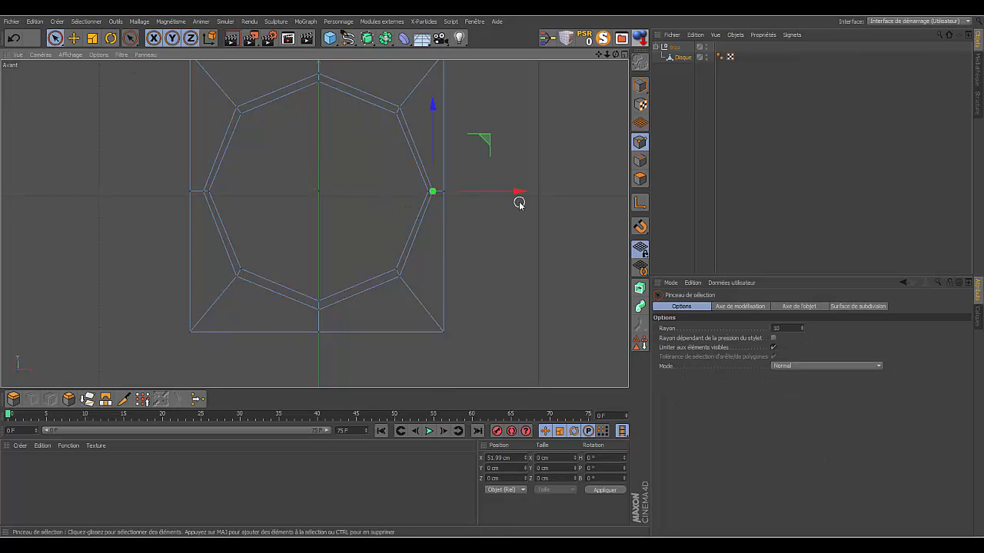
drag(519, 194, 521, 195)
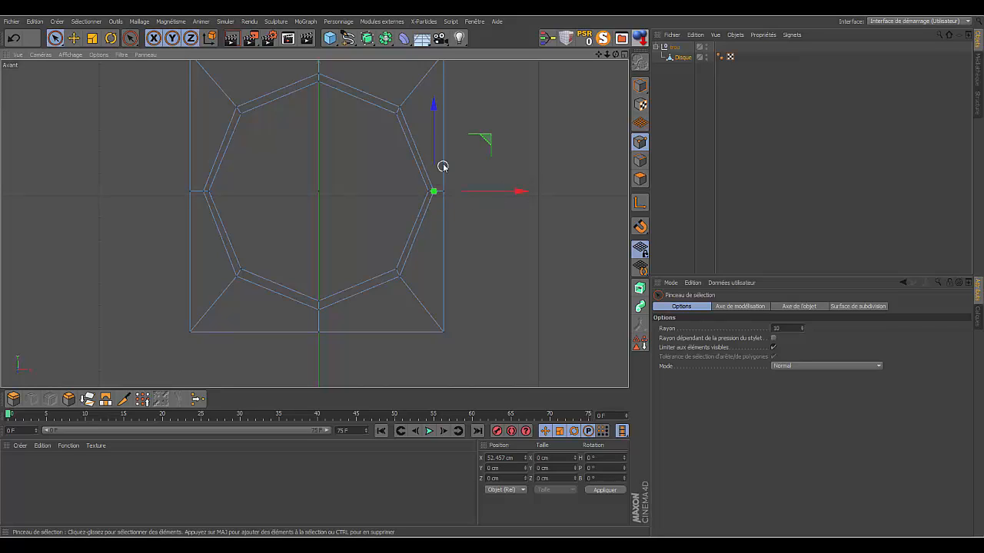
click(13, 37)
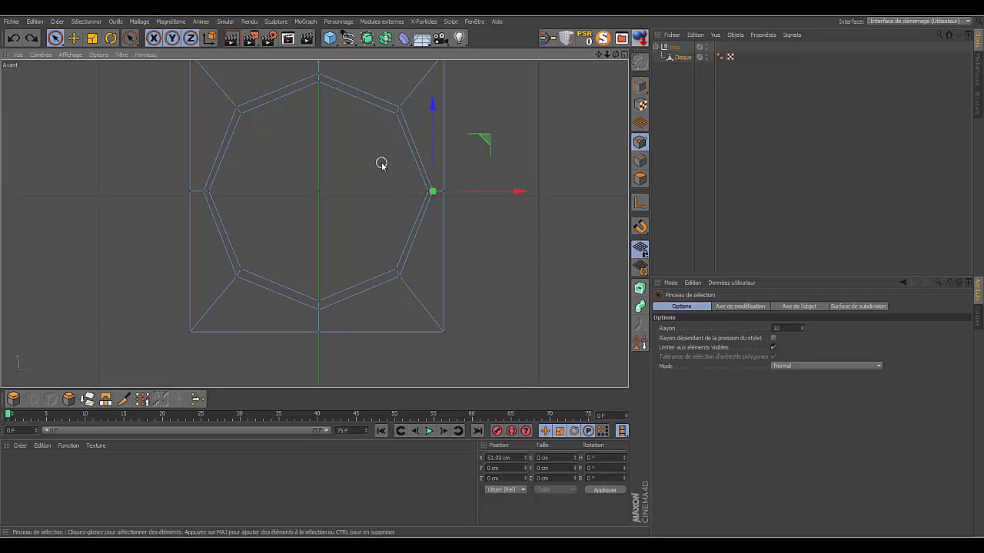
- Slide the new loop's rightmost point outward along its edge with Glissement to about X 52.6 cm, a value of 26.6%
click(447, 150)
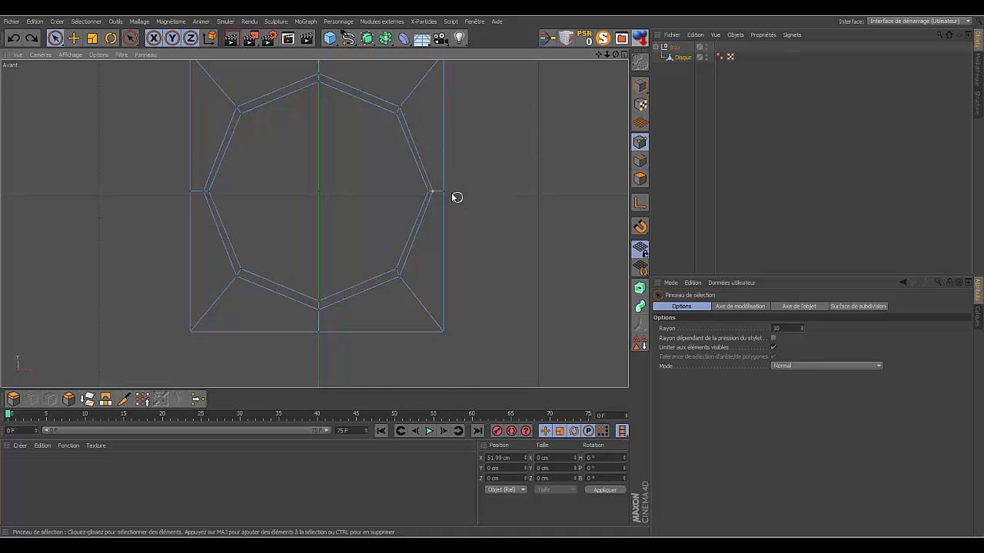
right_click(492, 178)
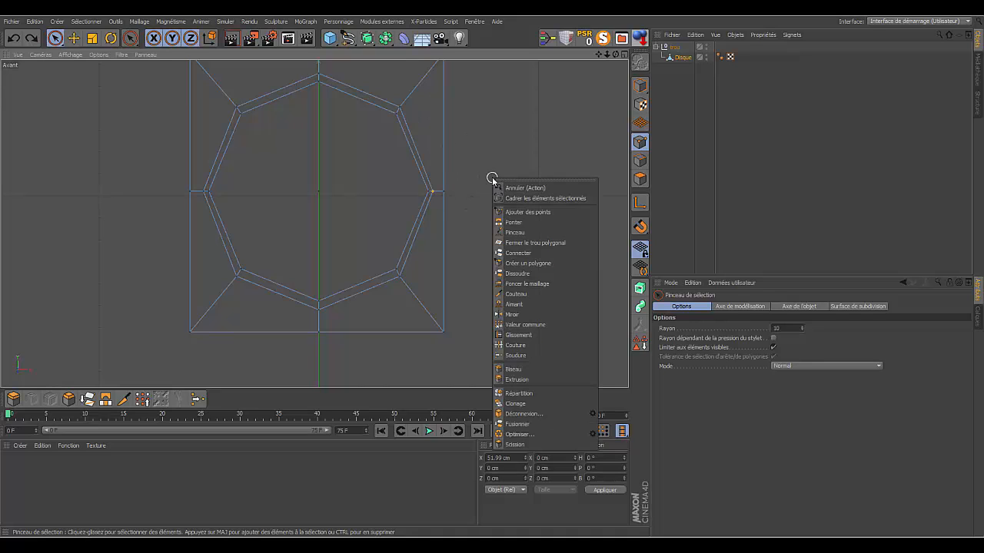
click(513, 335)
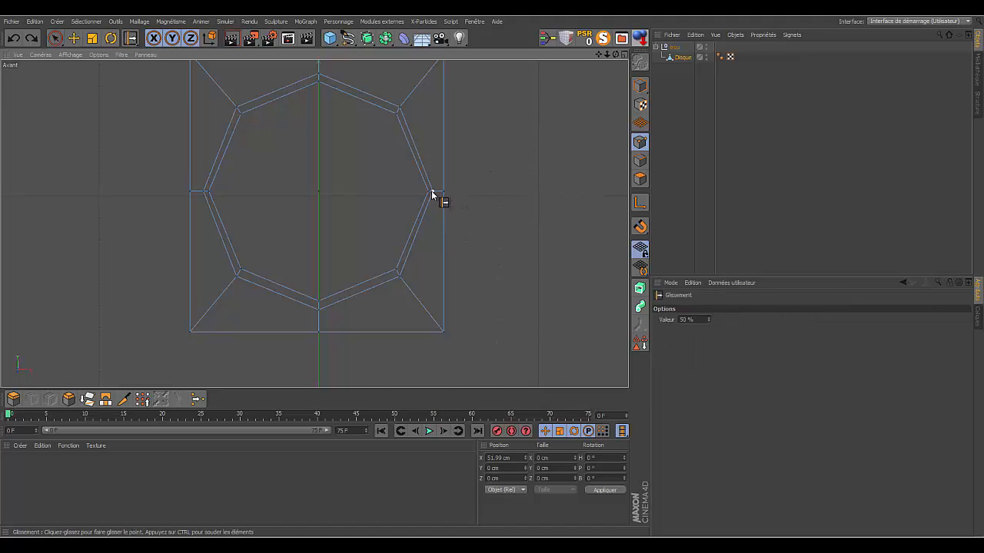
mouse_move(431, 190)
mouse_down()
mouse_move(438, 209)
mouse_move(436, 196)
mouse_up()
click(436, 192)
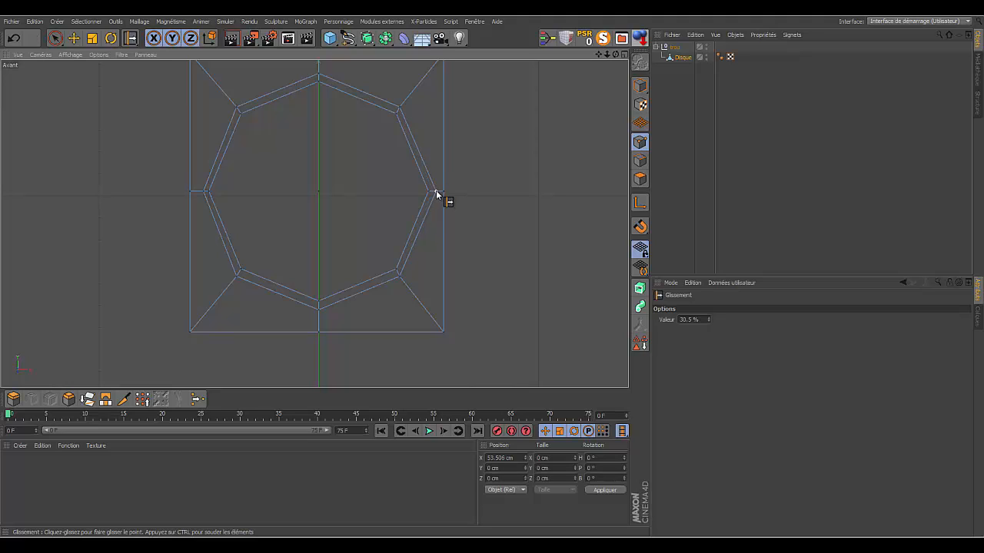
click(436, 191)
drag(435, 193, 434, 191)
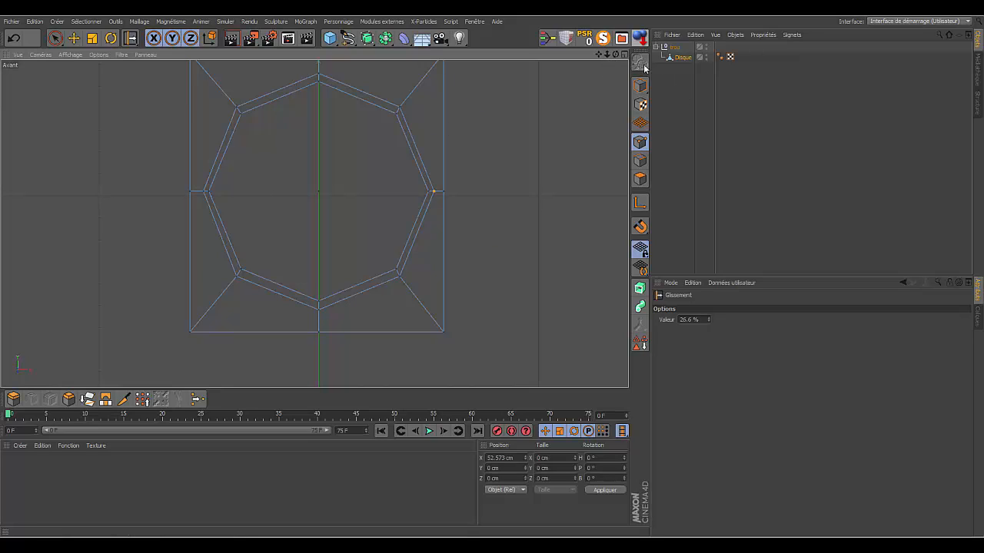
- Switch to the perspective view and rename the plate's Disque object as trou ref
drag(606, 54, 542, 97)
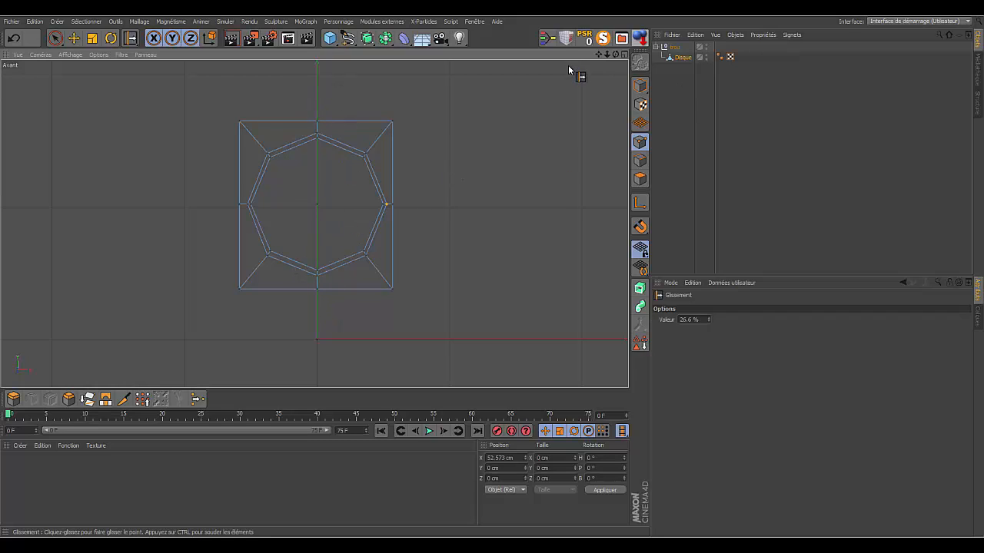
click(624, 55)
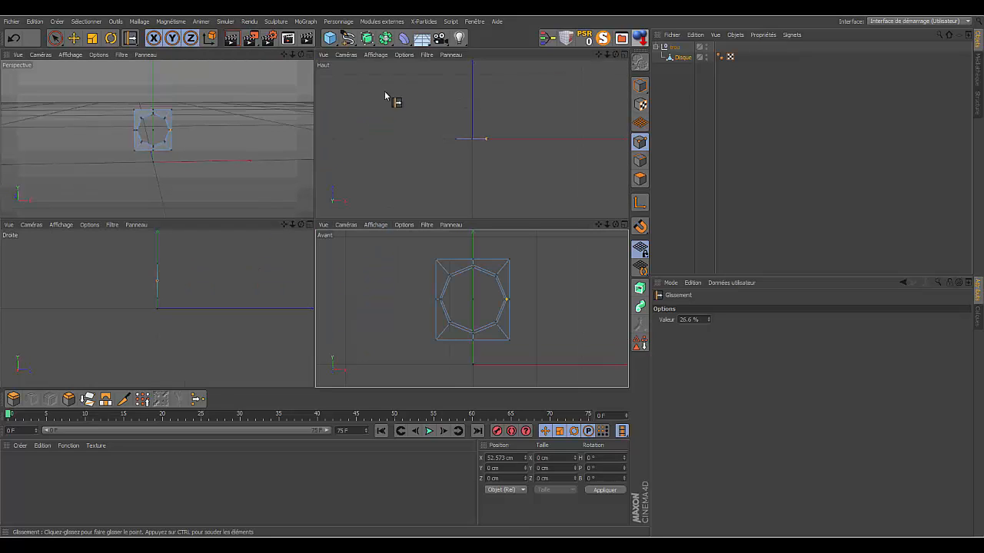
click(310, 56)
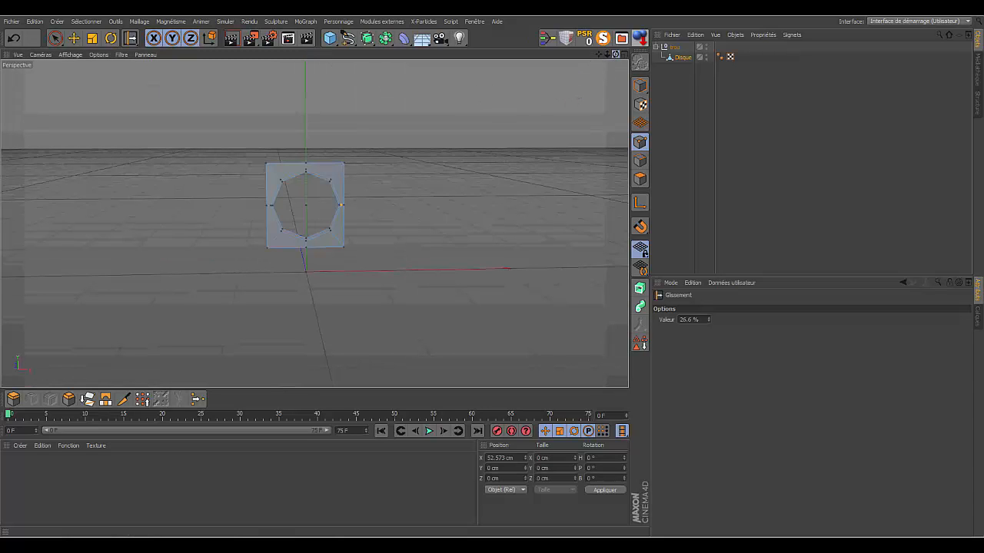
alt+drag(313, 224, 352, 250)
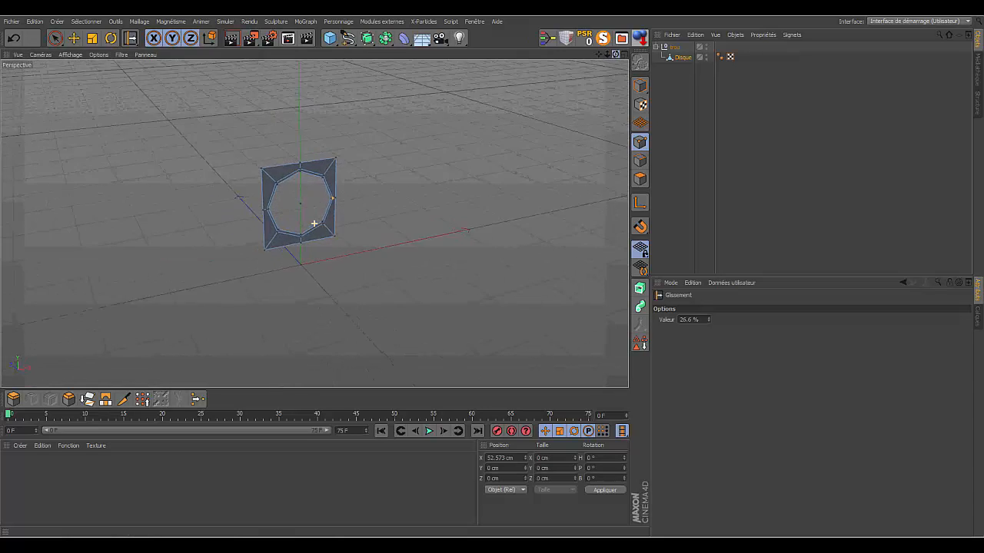
drag(615, 55, 593, 37)
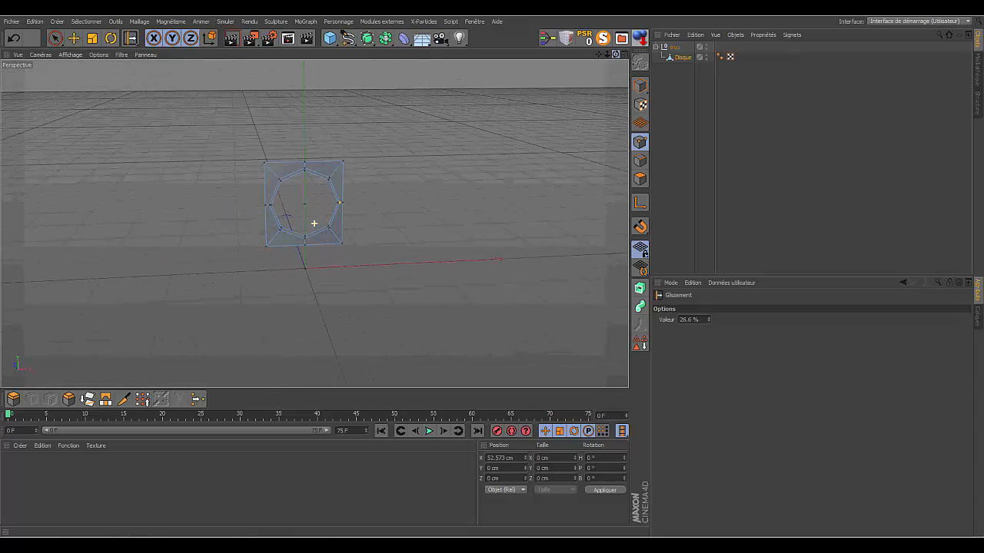
click(673, 58)
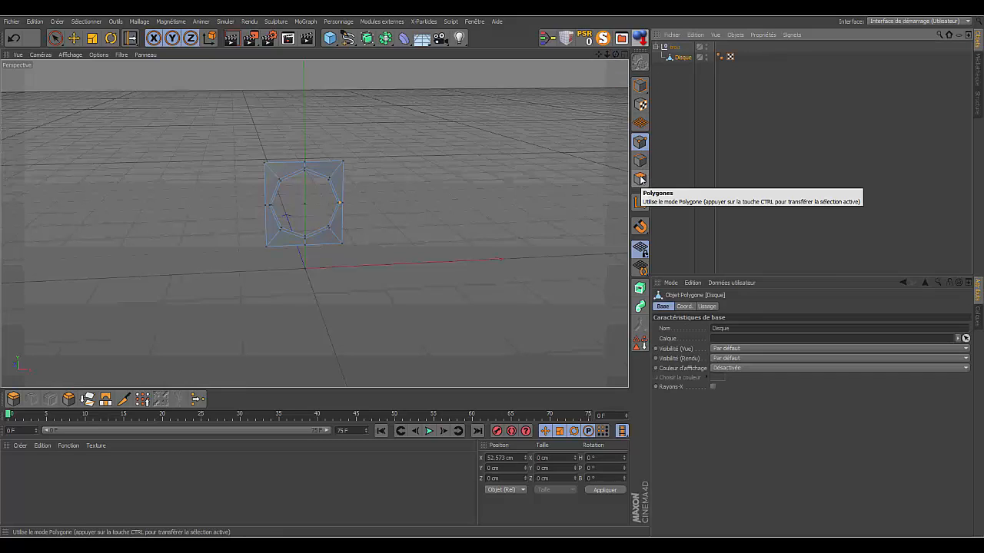
double_click(687, 59)
key(BackSpace)
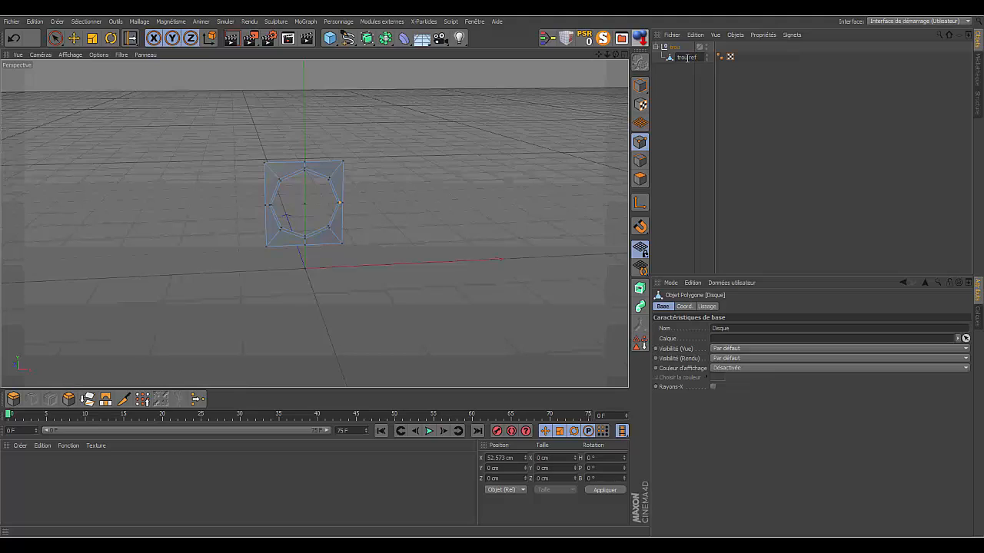
key(Return)
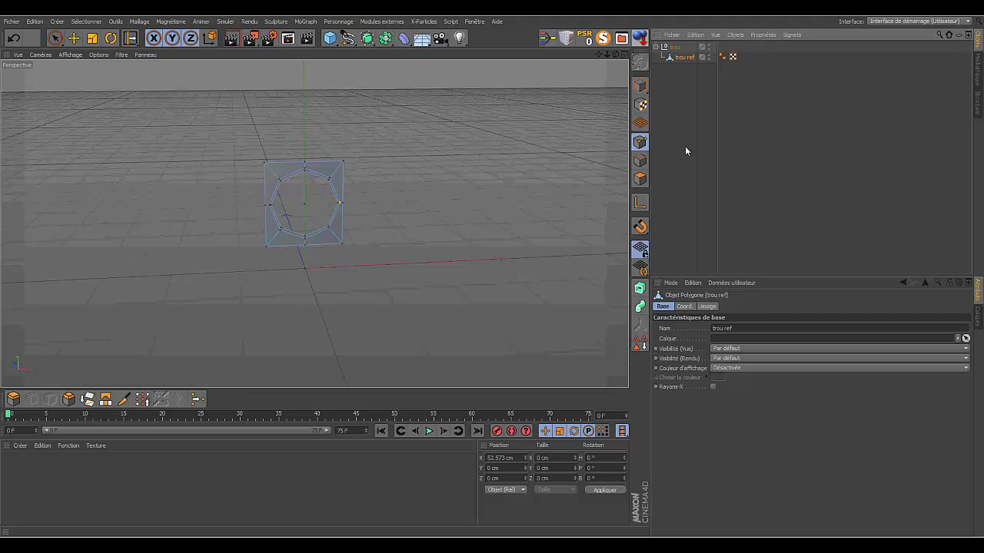
- Select all the polygons of the trou ref plate in polygon mode
click(640, 178)
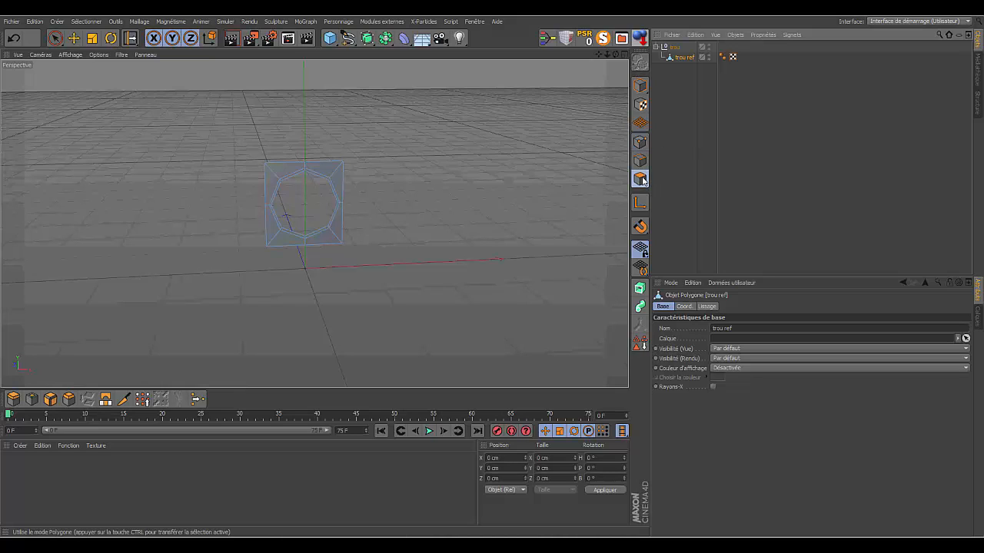
click(55, 37)
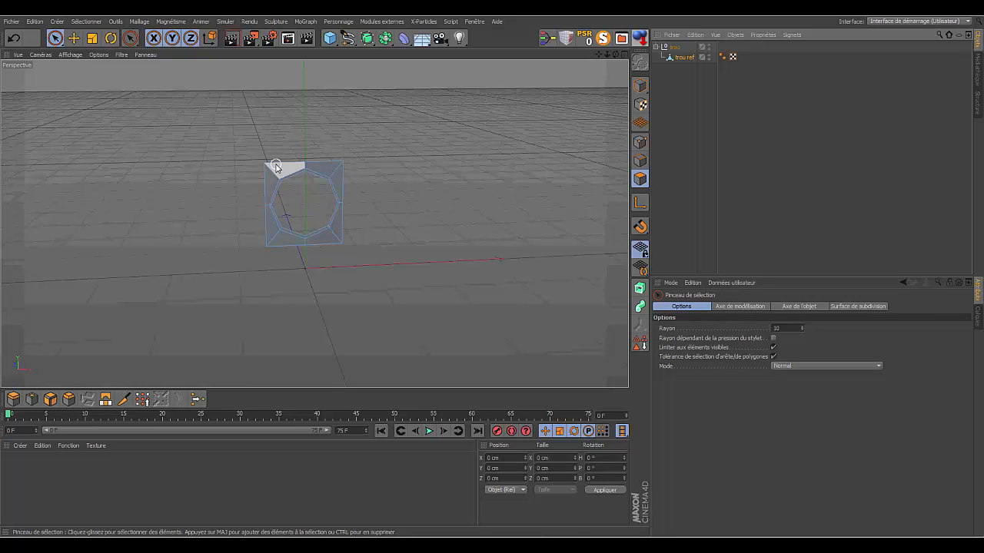
key(ctrl+a)
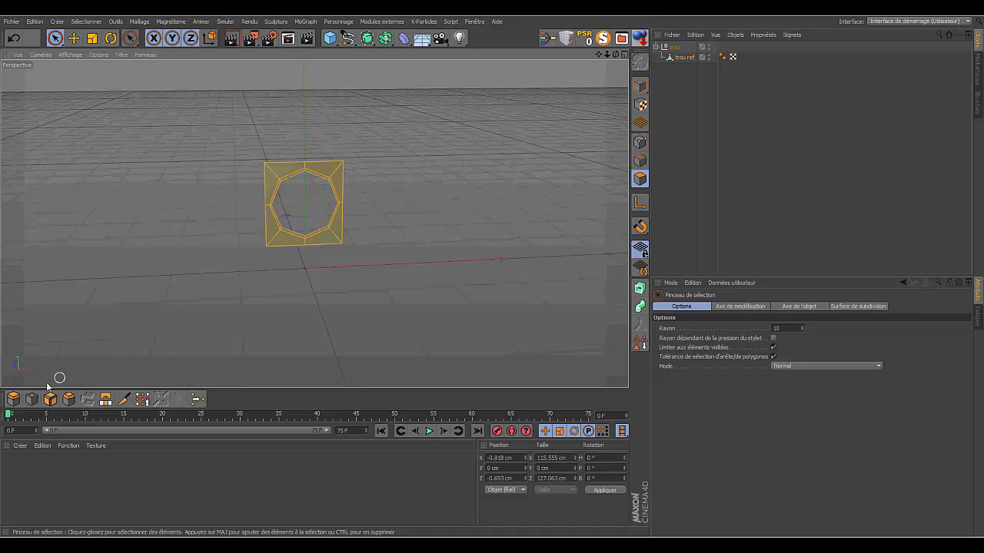
- Try extruding all the plate's polygons by -3 cm without caps, inspect the open back, and undo the extrusion
click(14, 399)
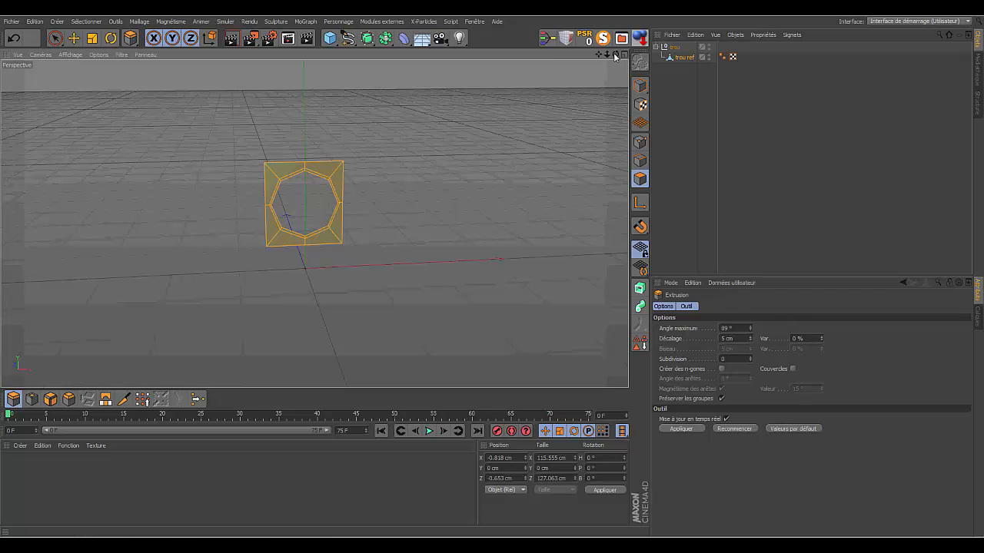
drag(615, 56, 816, 48)
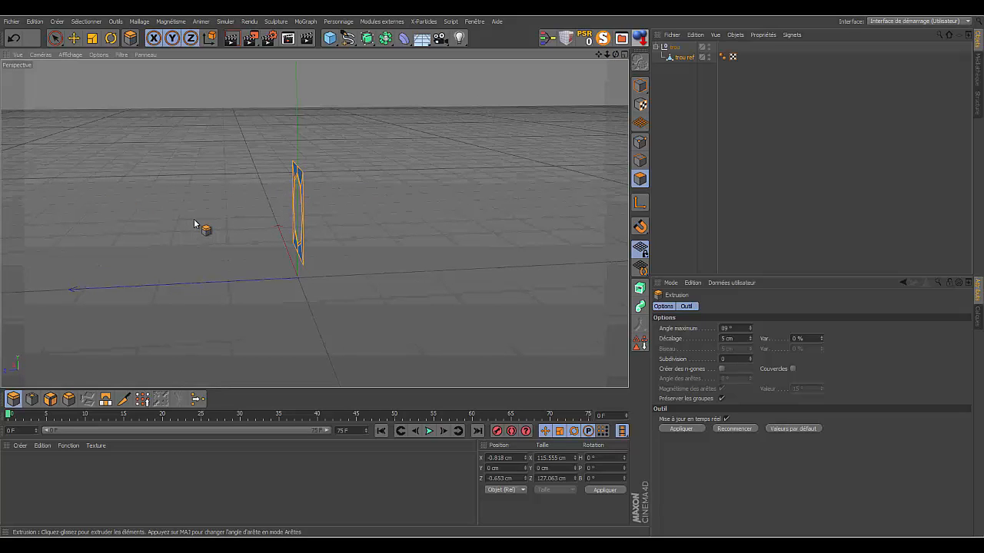
drag(196, 225, 178, 224)
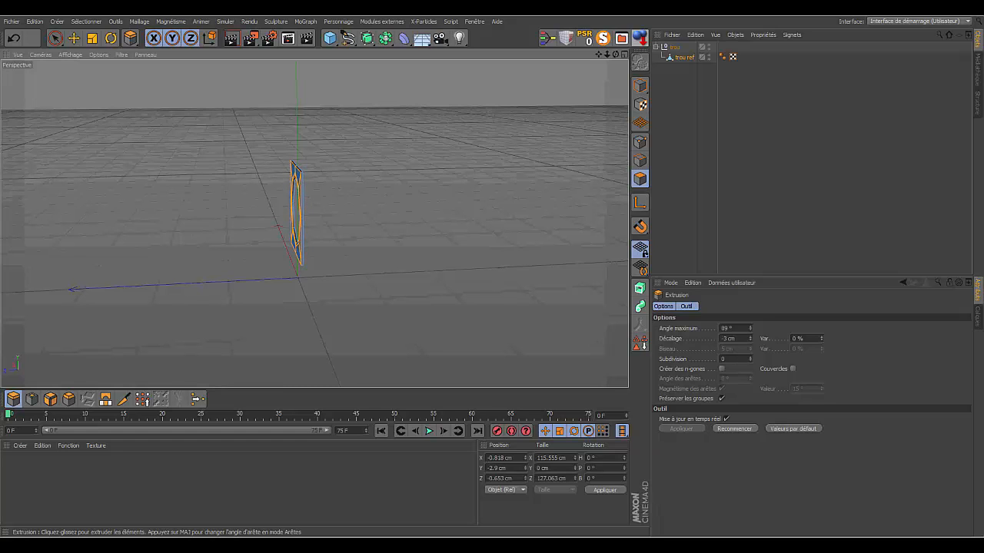
scroll(314, 224, up, 5)
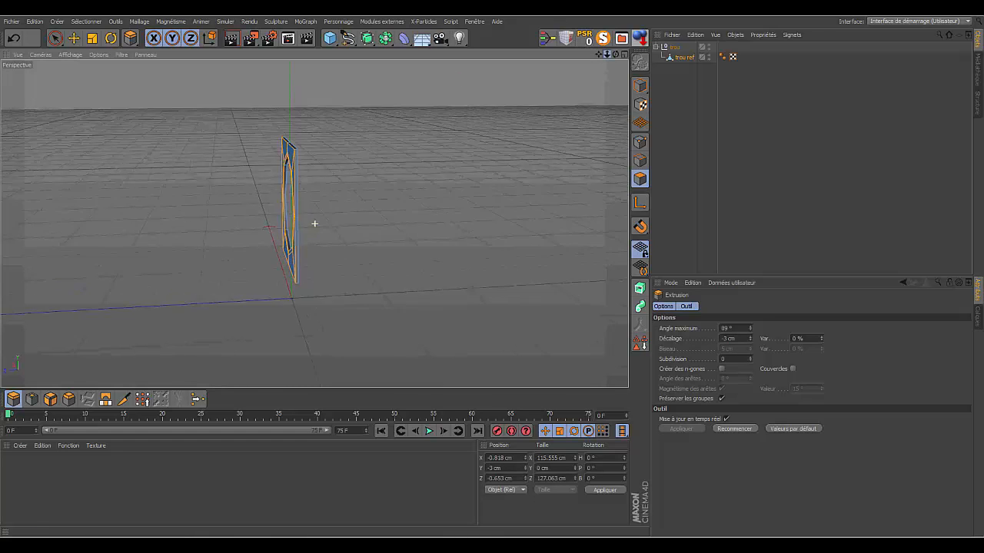
drag(608, 54, 549, 56)
drag(616, 54, 637, 50)
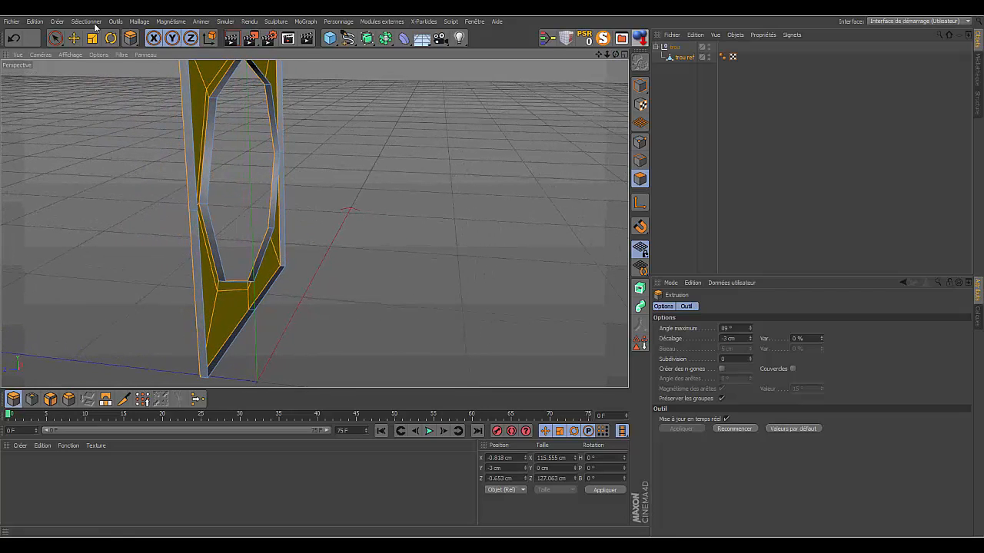
click(13, 38)
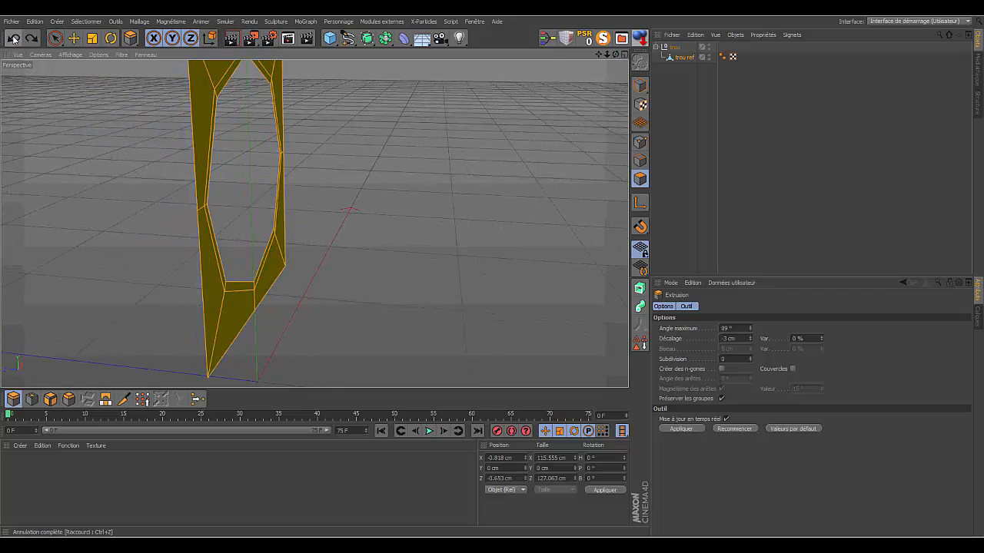
- Extrude the plate's polygons by about -1.6 cm with caps (Couvercles) enabled and check the closed back
click(792, 369)
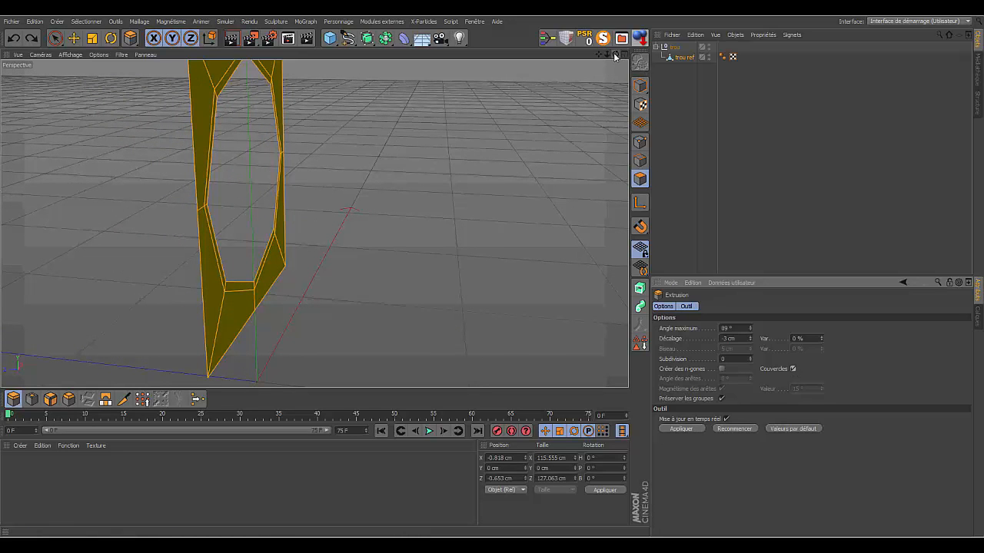
drag(614, 52, 587, 53)
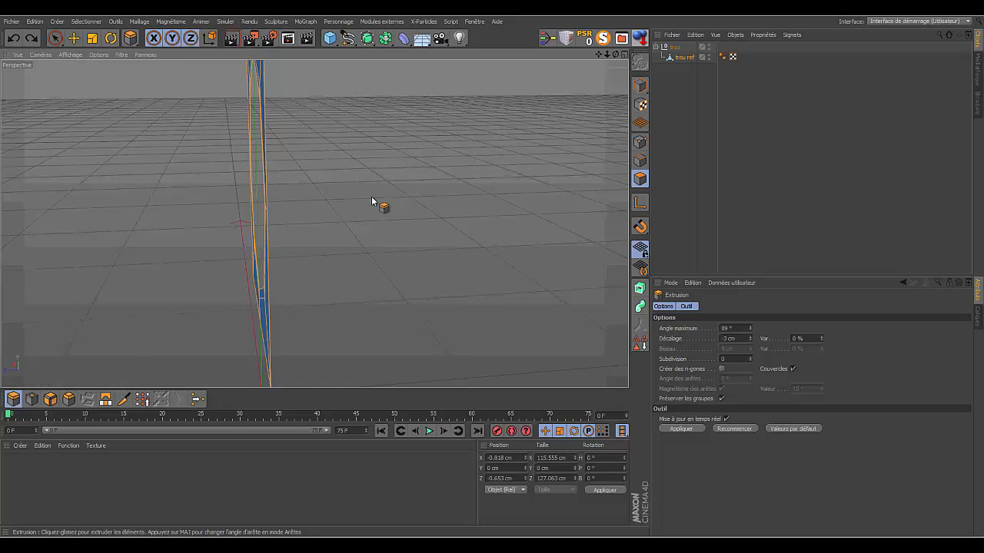
mouse_move(371, 196)
mouse_down()
mouse_move(390, 195)
mouse_move(380, 198)
mouse_up()
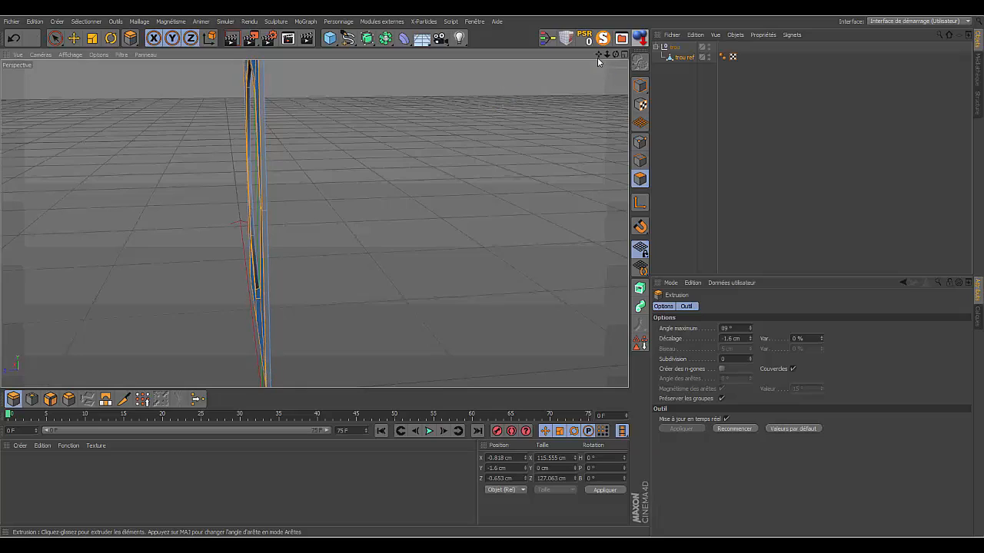
mouse_move(616, 55)
mouse_down()
mouse_move(542, 66)
mouse_move(513, 45)
mouse_move(552, 31)
mouse_move(653, 38)
mouse_move(604, 52)
mouse_move(524, 46)
mouse_up()
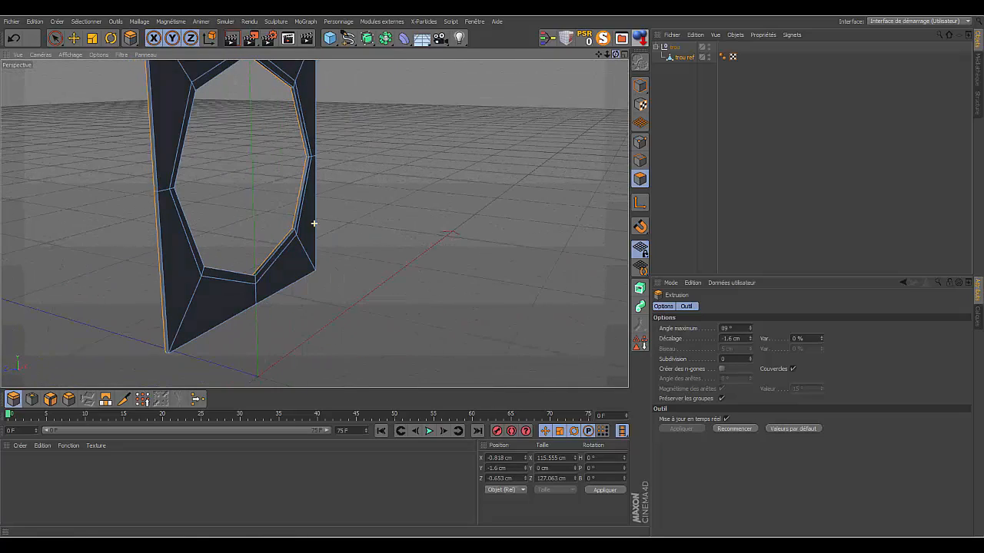
- Reselect trou ref in polygon mode and extrude its selected face again by -1.6 cm with caps (Couvercles) turned off
click(684, 77)
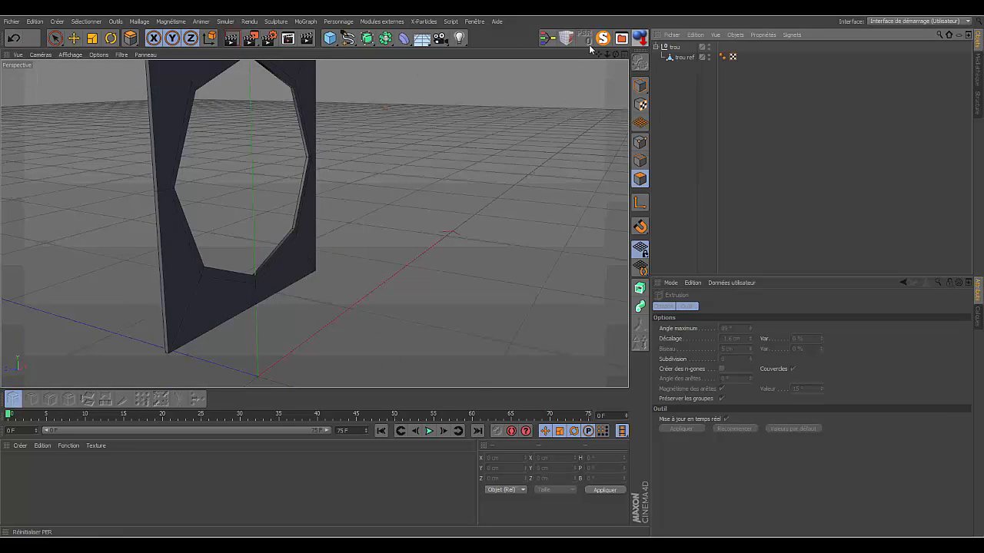
click(680, 59)
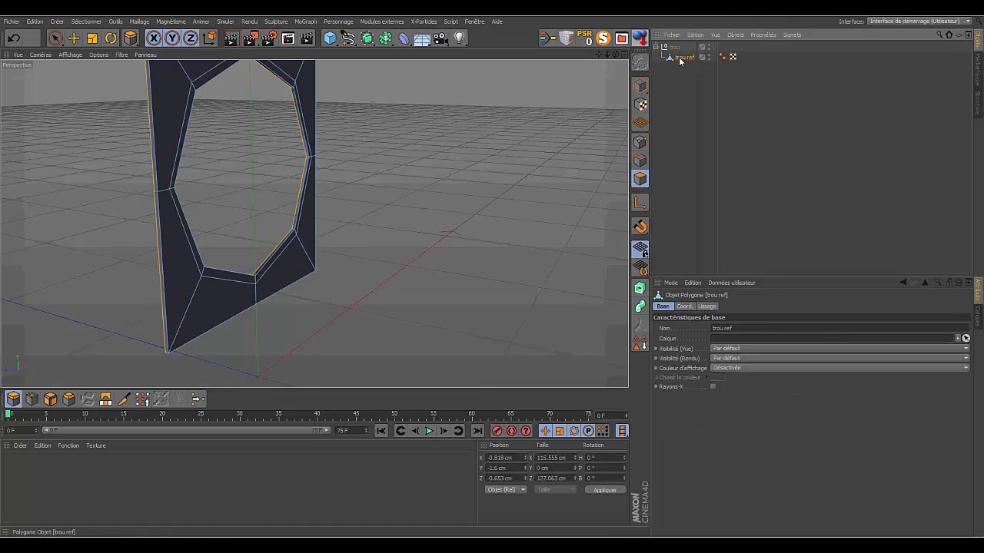
click(639, 179)
key(d)
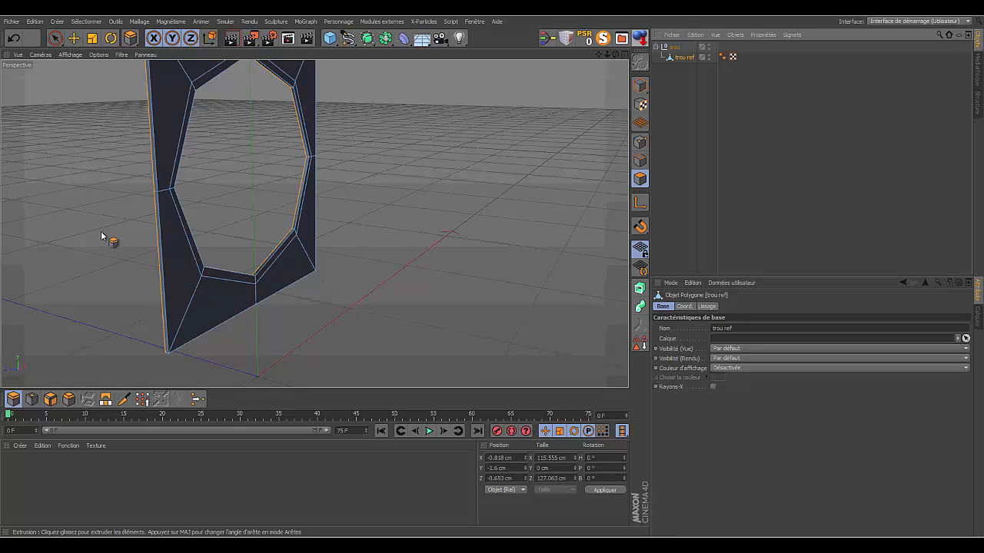
drag(615, 54, 747, 49)
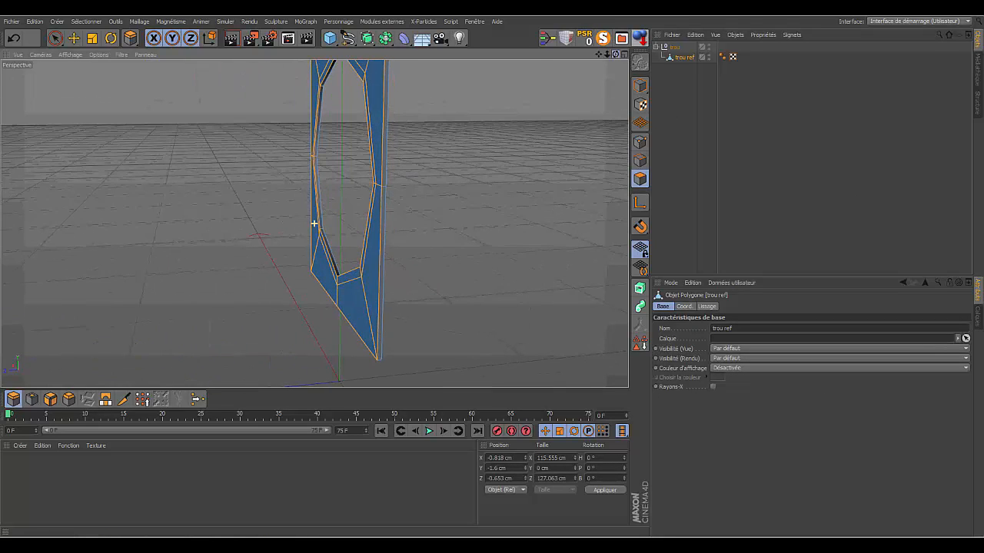
click(14, 399)
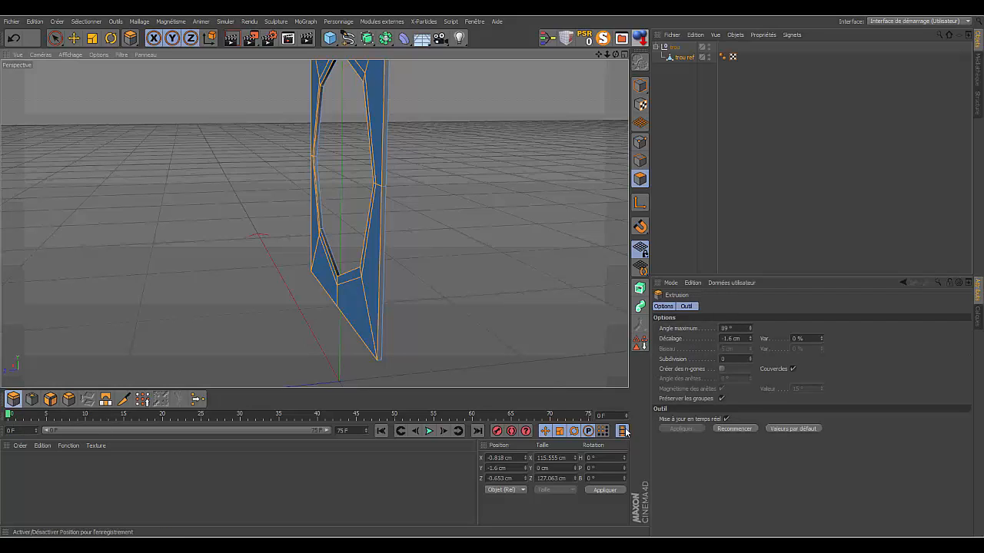
click(793, 370)
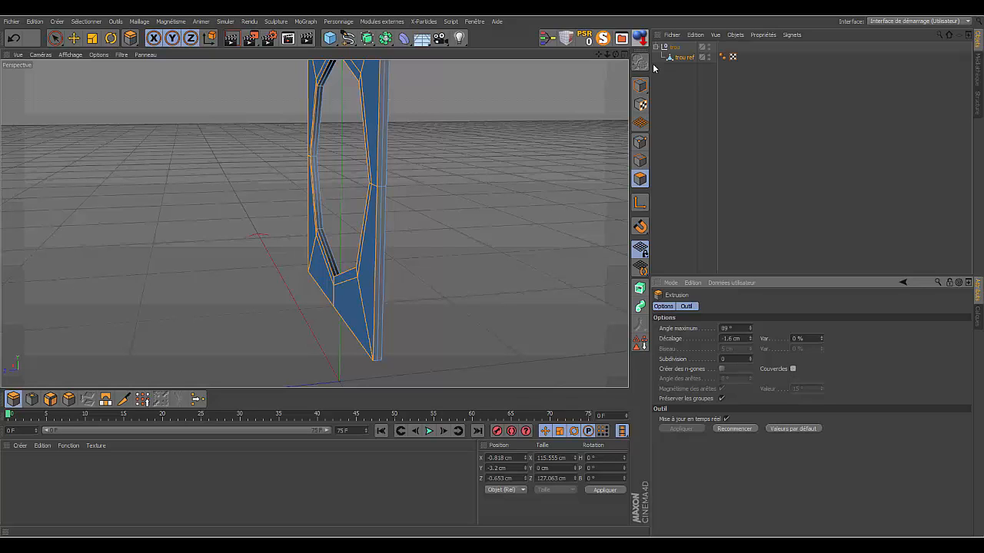
- Thicken the plate by moving the extruded face selection along its Y axis to about -8.05 cm
drag(616, 55, 573, 61)
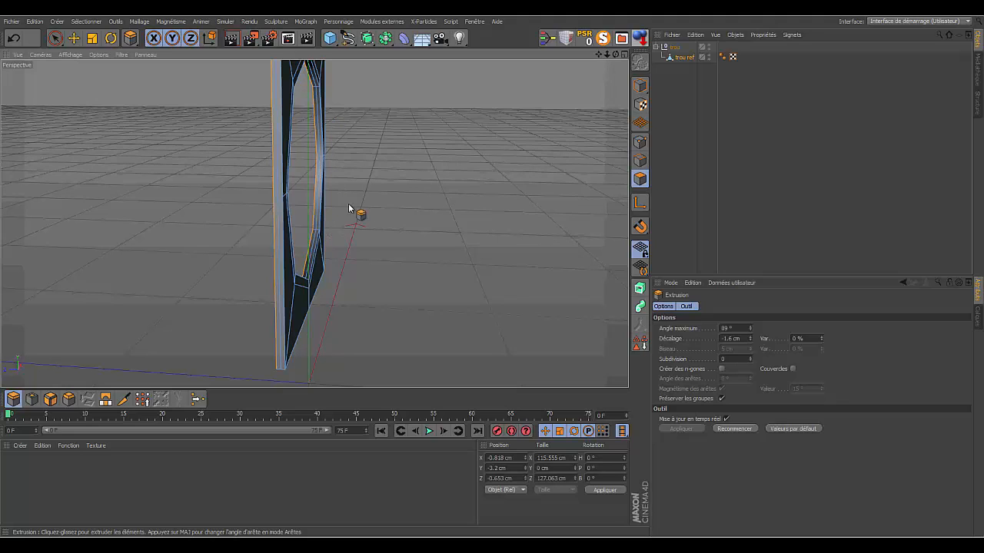
drag(615, 54, 643, 60)
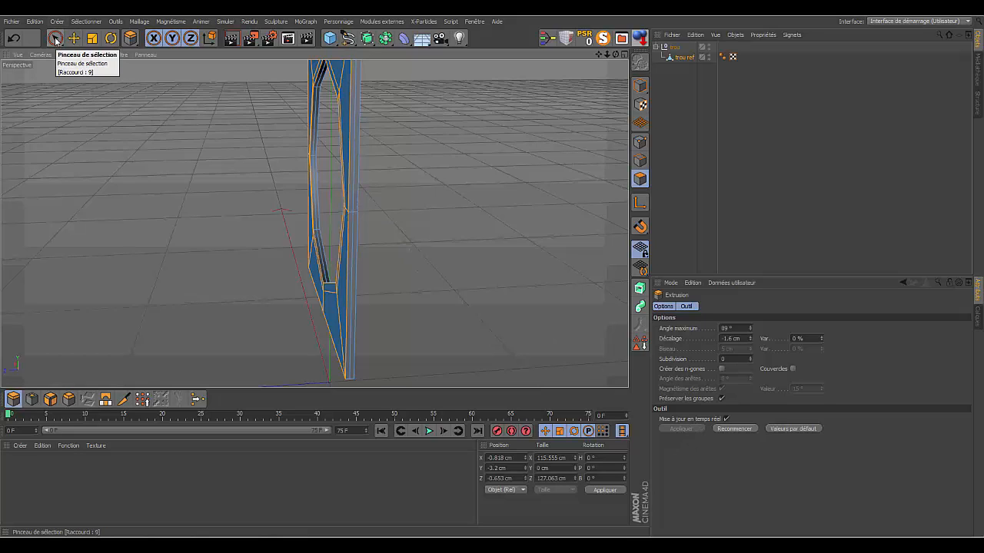
click(74, 40)
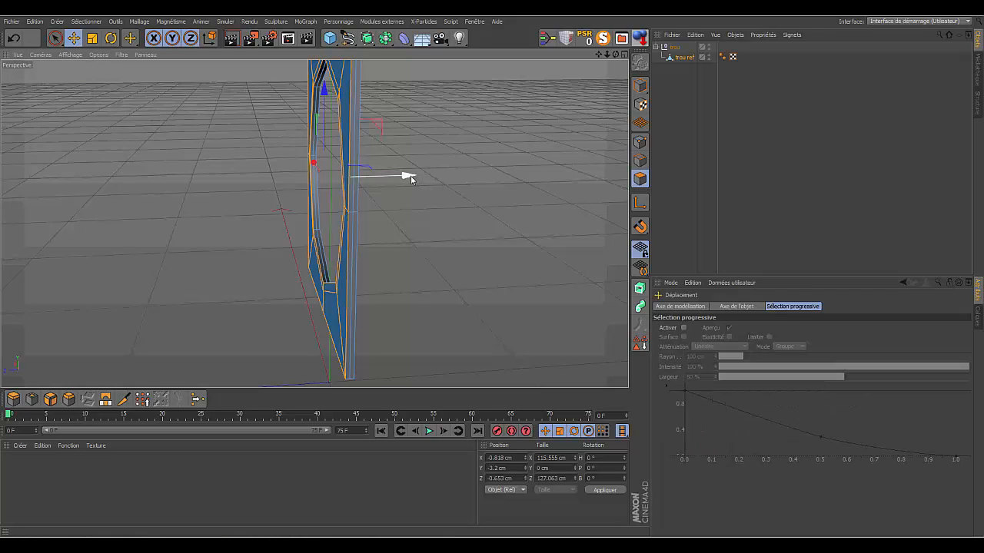
drag(406, 178, 400, 181)
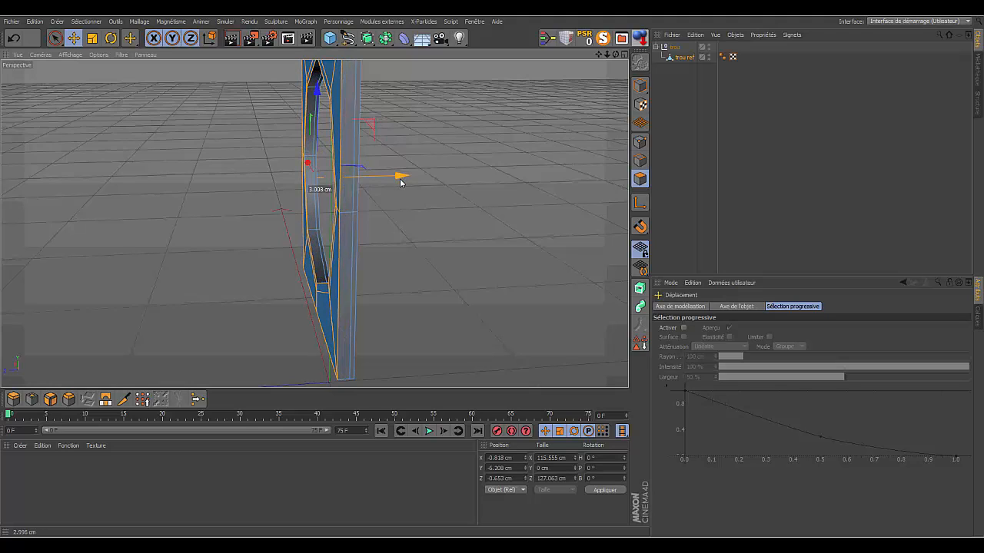
drag(400, 182, 400, 181)
drag(399, 182, 396, 176)
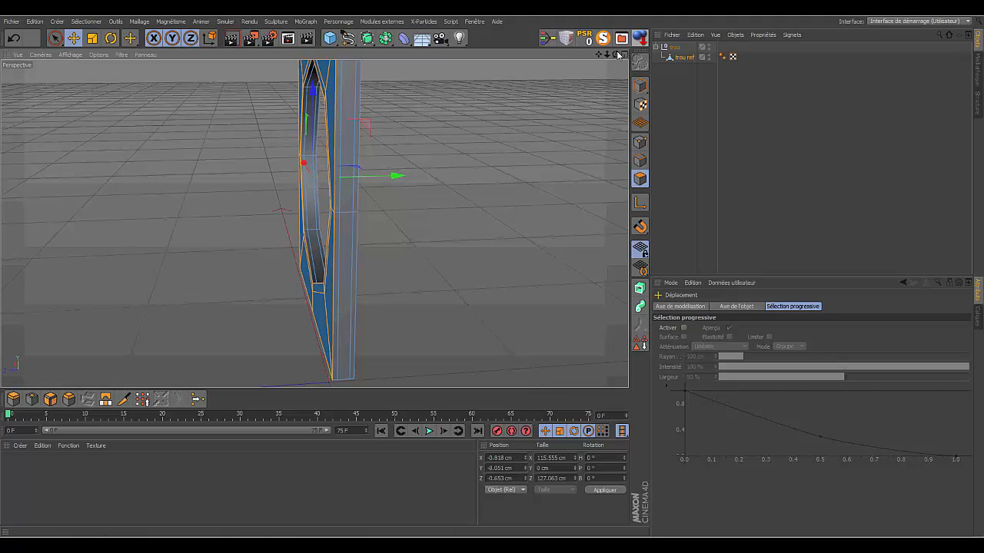
- Select all the polygons on the plate's outer vertical side at positive X, covering its upper and lower halves
drag(617, 54, 315, 223)
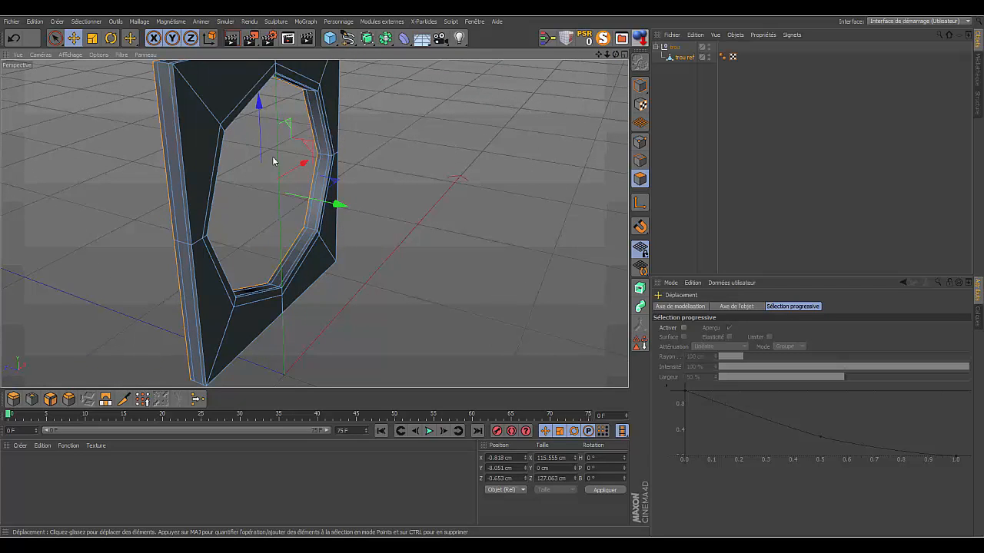
drag(615, 55, 314, 223)
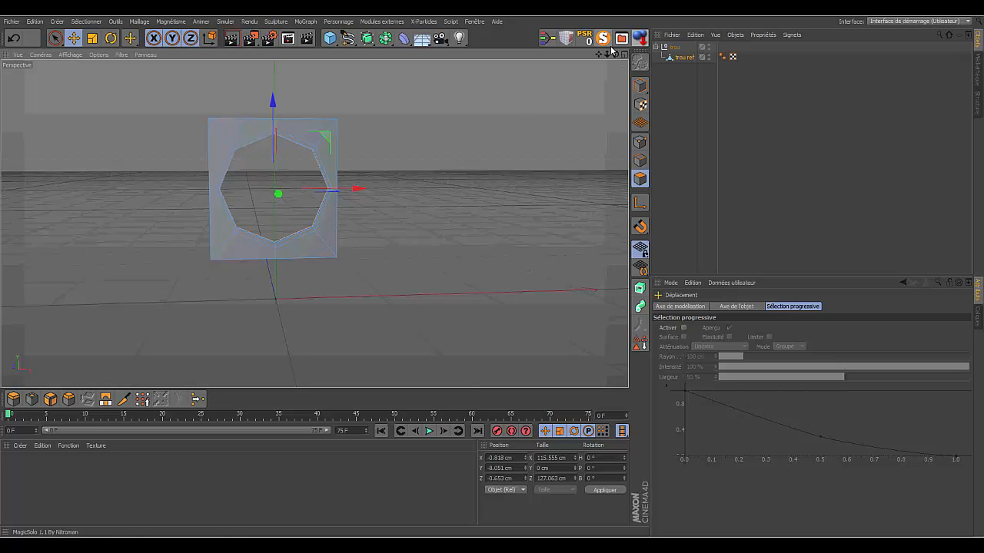
drag(615, 54, 314, 224)
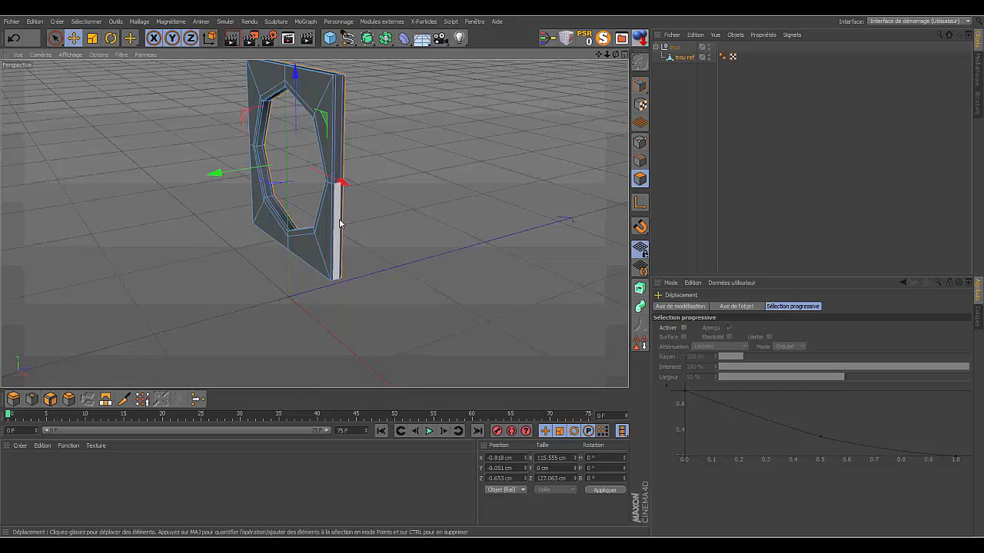
drag(604, 55, 598, 85)
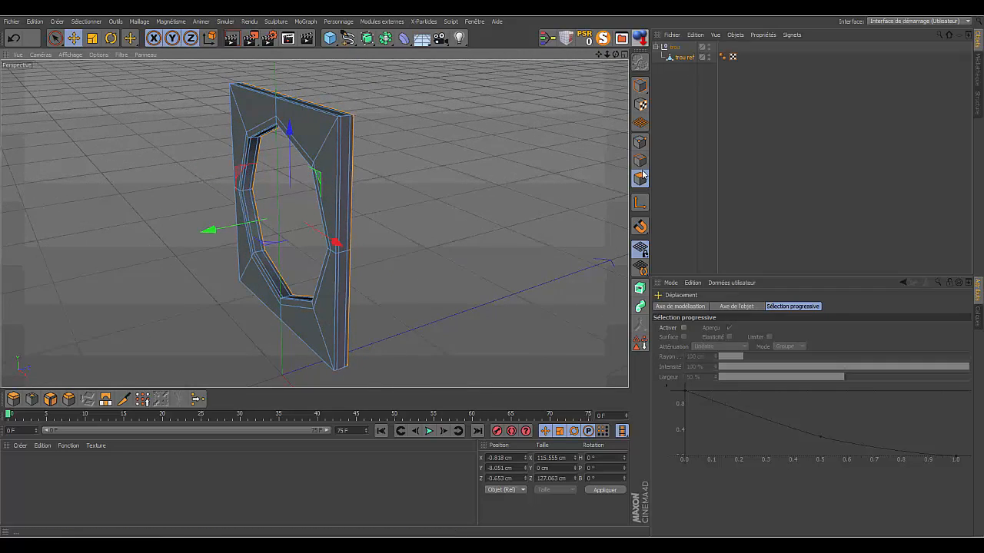
click(54, 38)
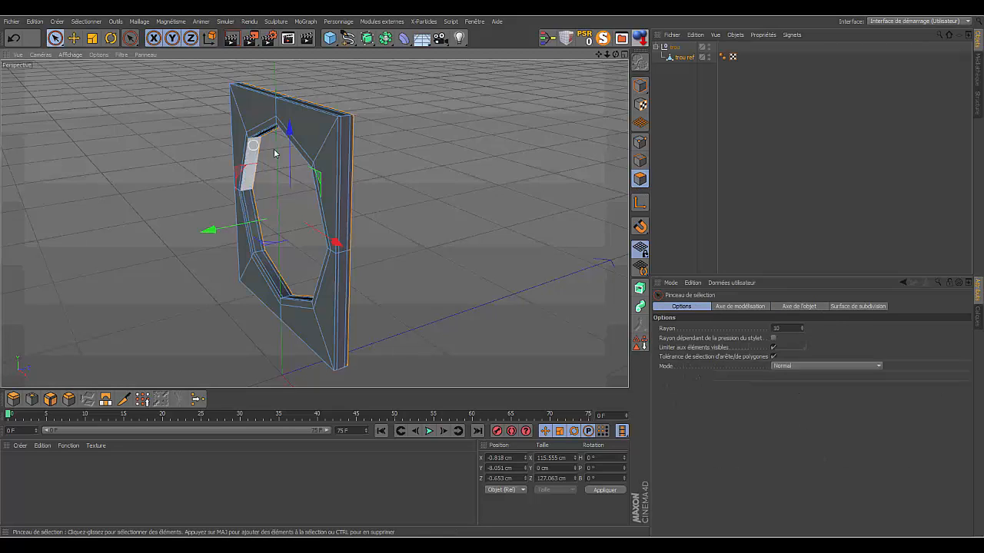
click(346, 138)
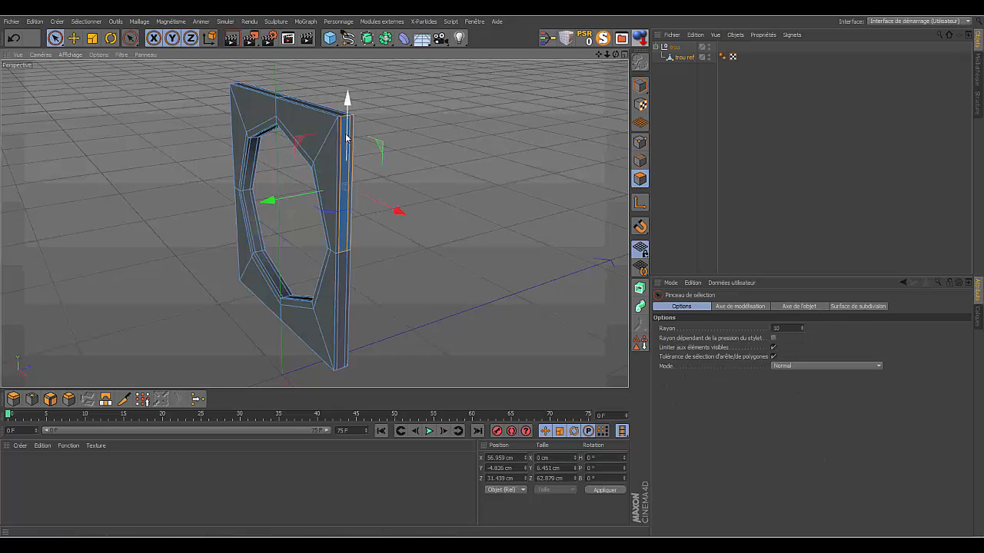
shift+click(344, 138)
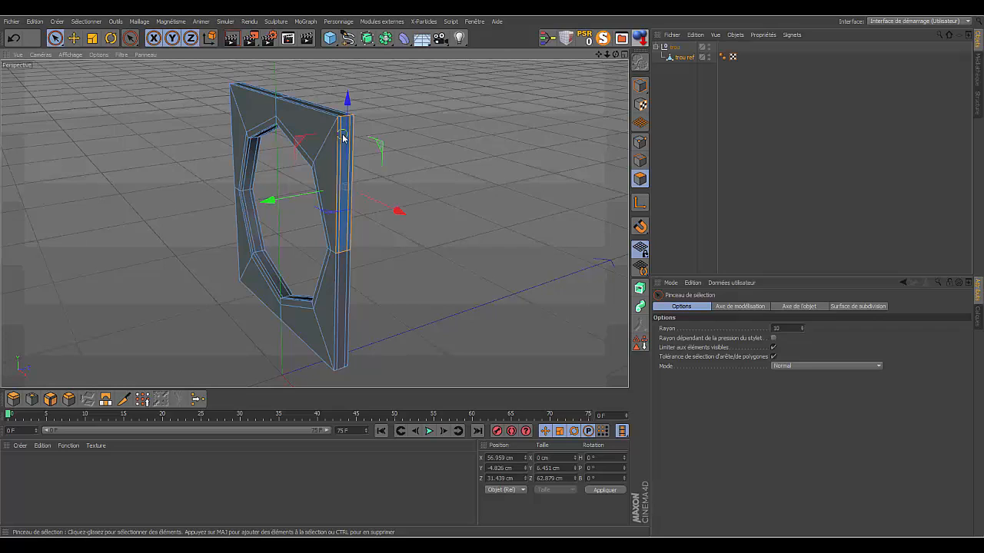
shift+click(344, 258)
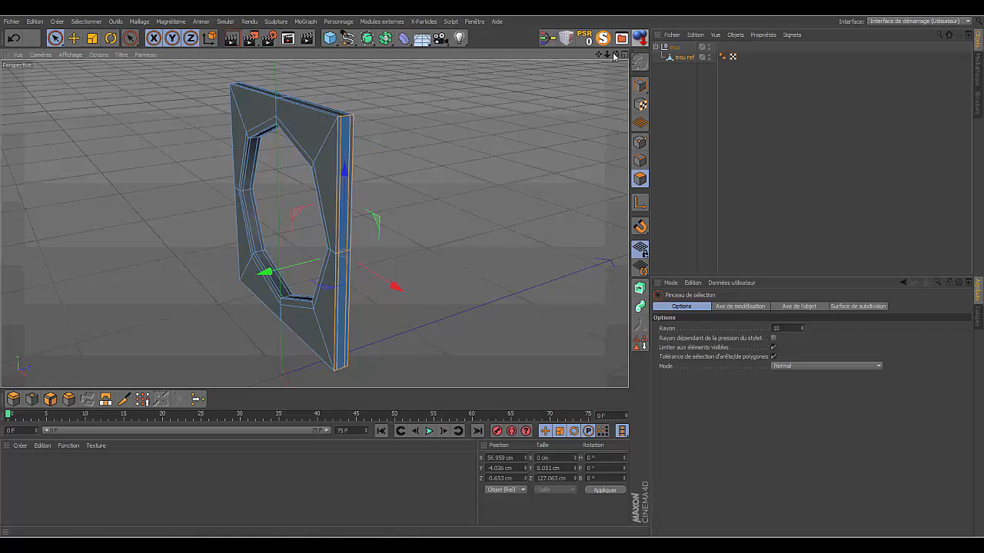
- Add the polygons along the plate's outer top side to the selection
drag(616, 55, 567, 55)
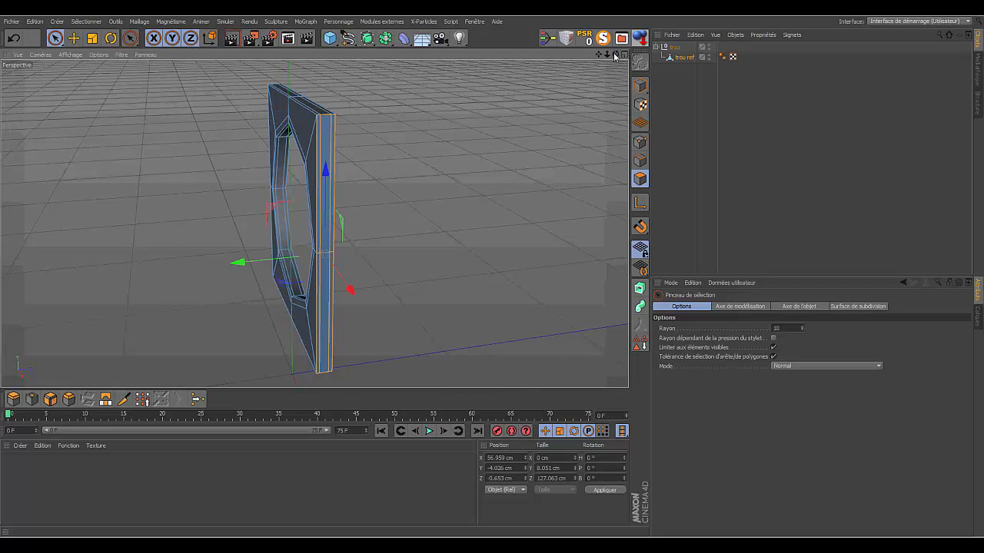
drag(616, 55, 604, 9)
drag(608, 58, 664, 123)
drag(607, 54, 643, 54)
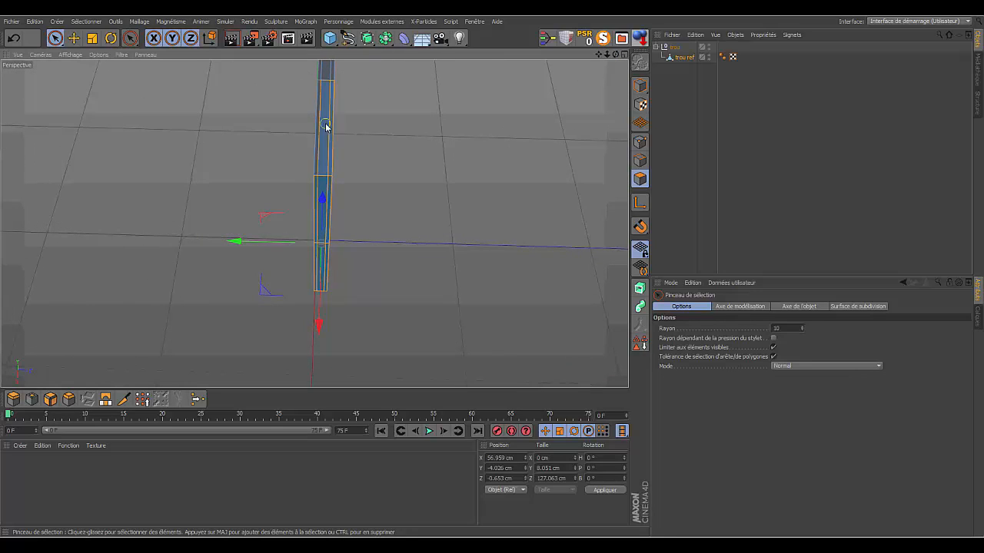
drag(325, 125, 327, 77)
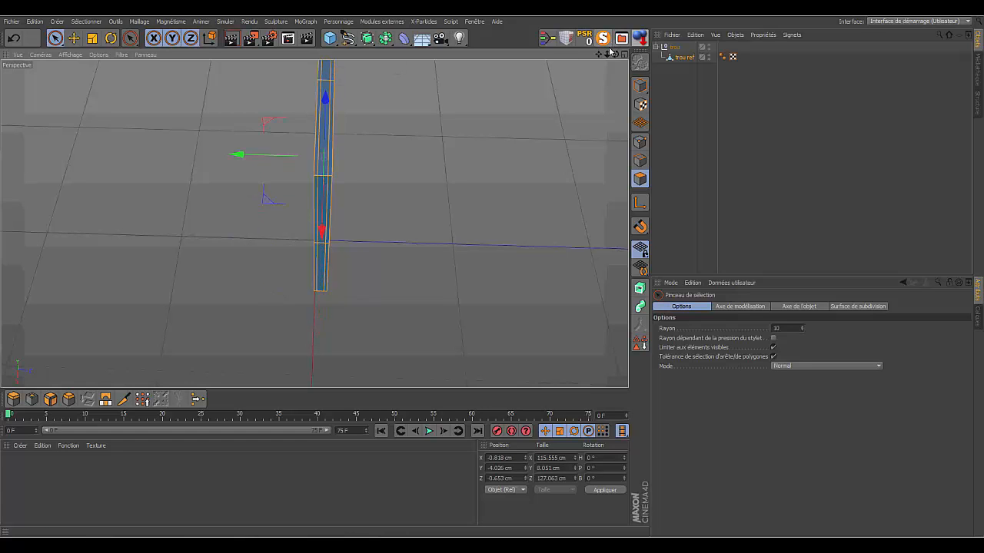
- Ring-select the three bands of polygons running around the plate's outer sides and delete them
drag(614, 55, 314, 223)
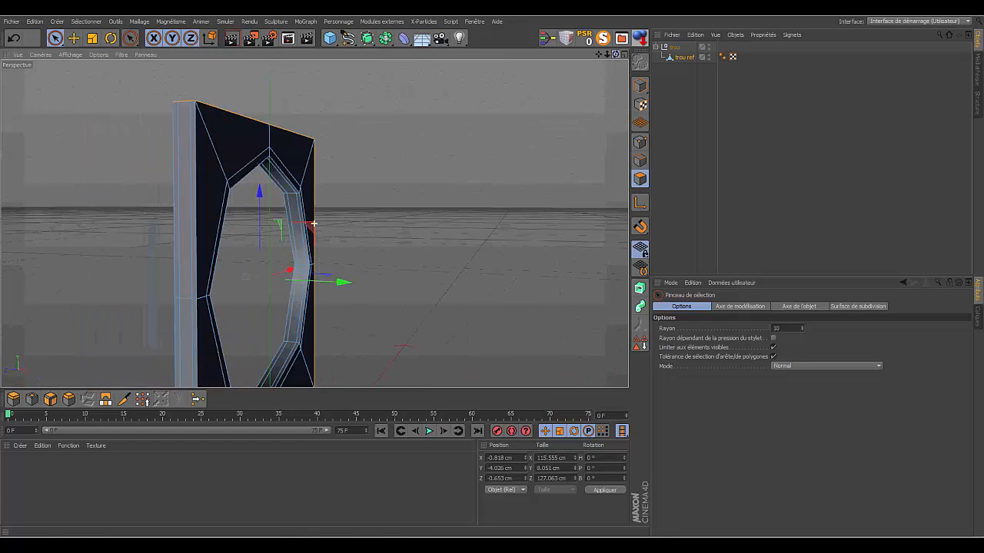
click(84, 23)
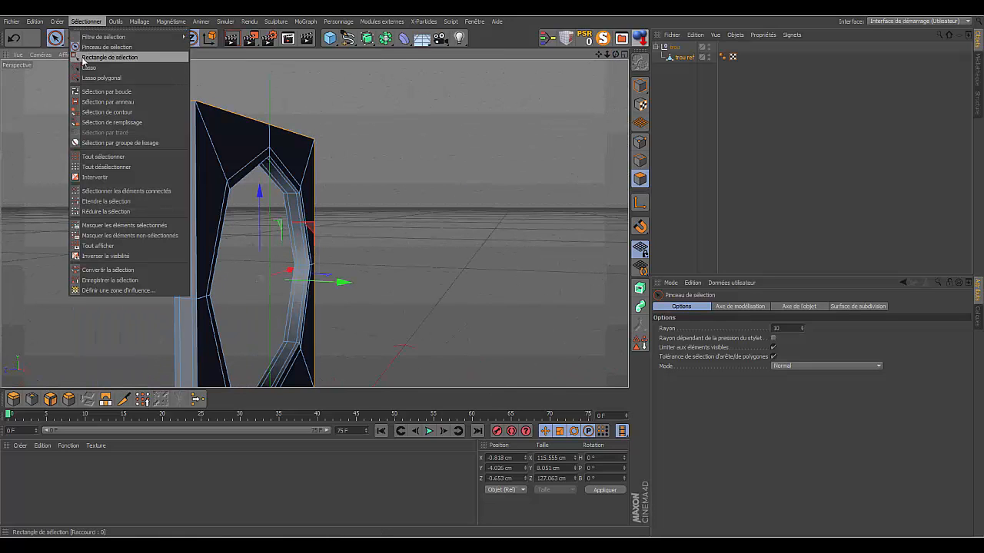
click(108, 103)
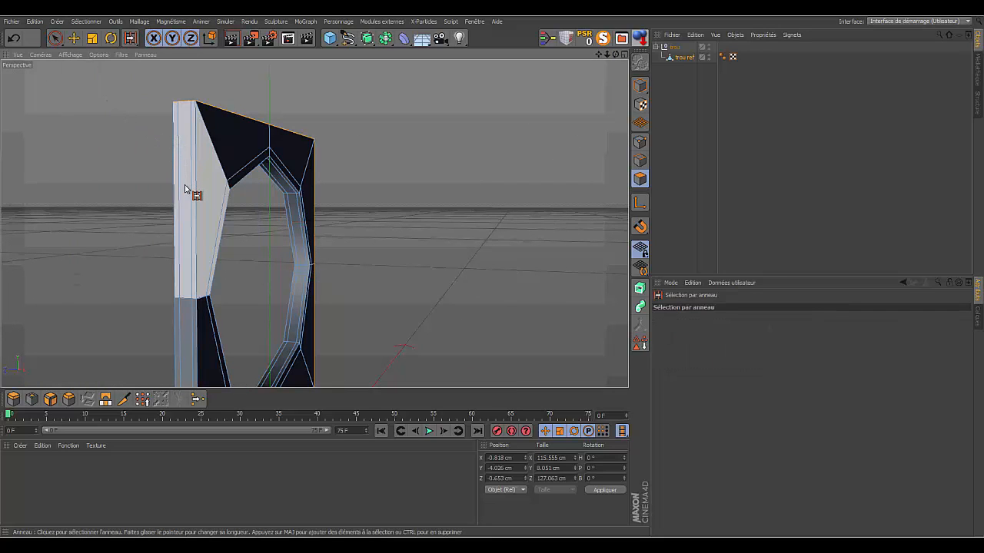
click(182, 103)
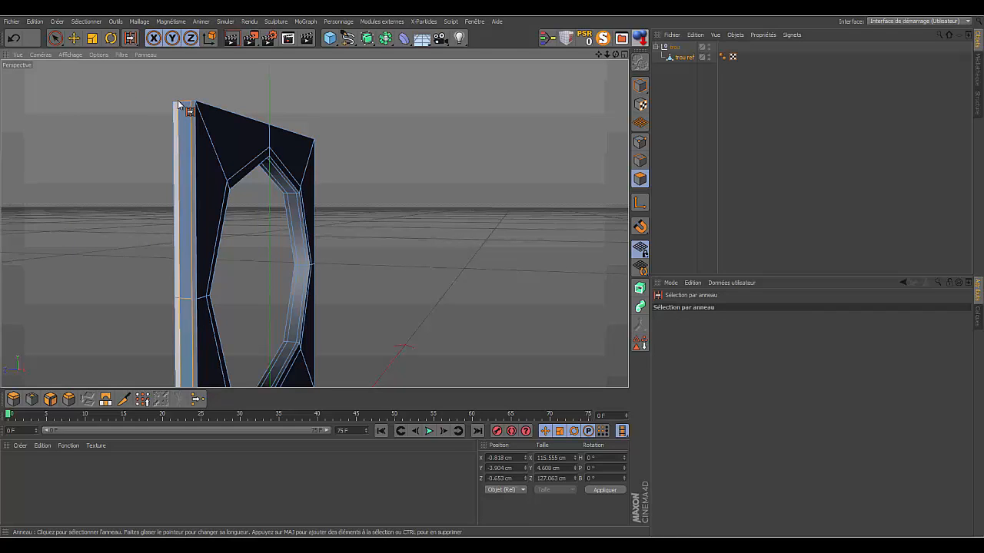
click(193, 105)
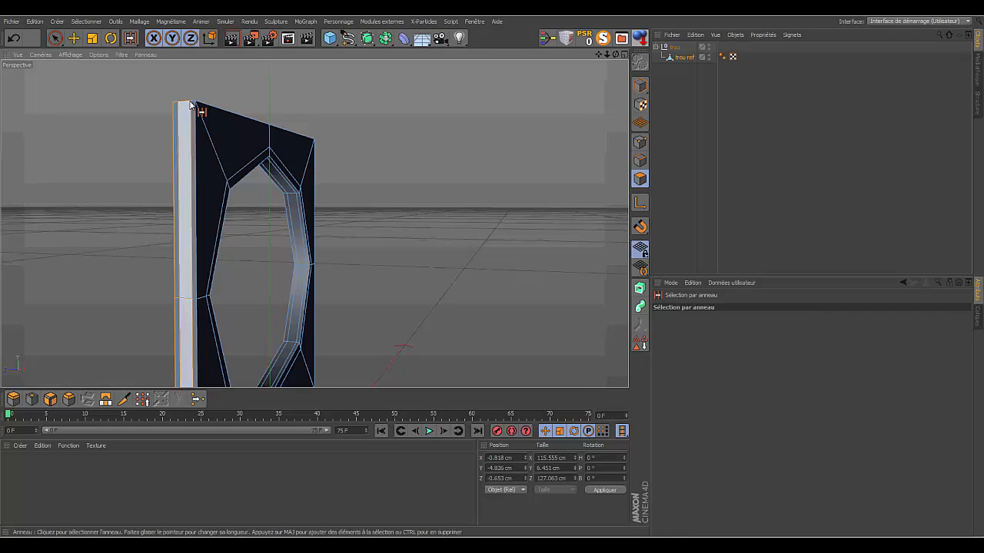
click(195, 104)
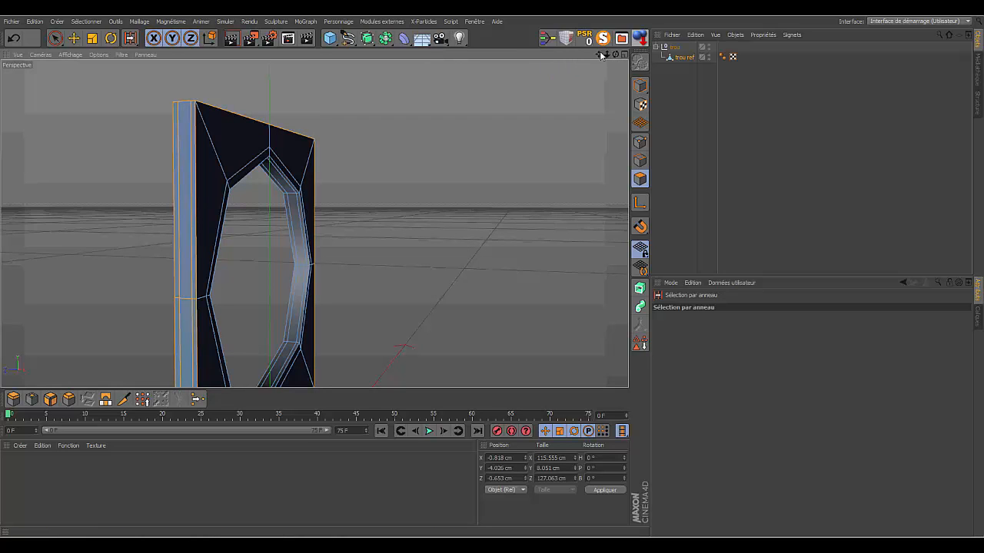
drag(601, 55, 314, 223)
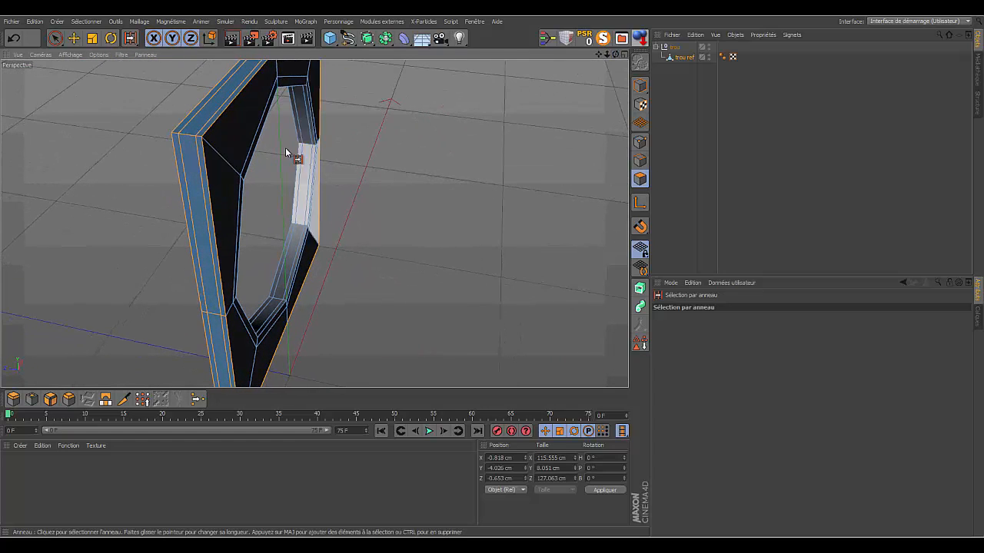
click(454, 117)
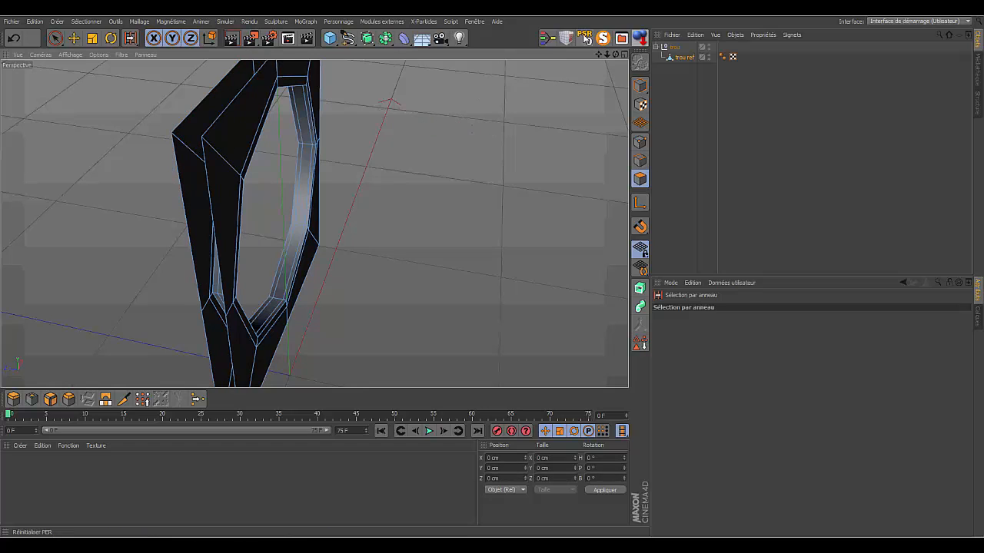
- Select all the polygons of the holed plate and reverse their normals, leaving the object deselected
alt+drag(314, 224, 314, 224)
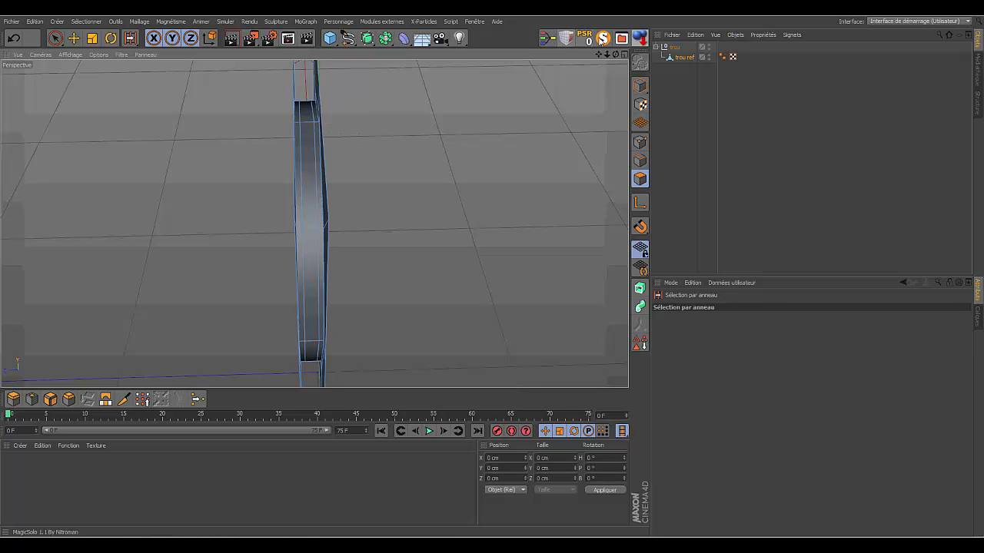
alt+drag(314, 224, 314, 224)
drag(606, 56, 314, 224)
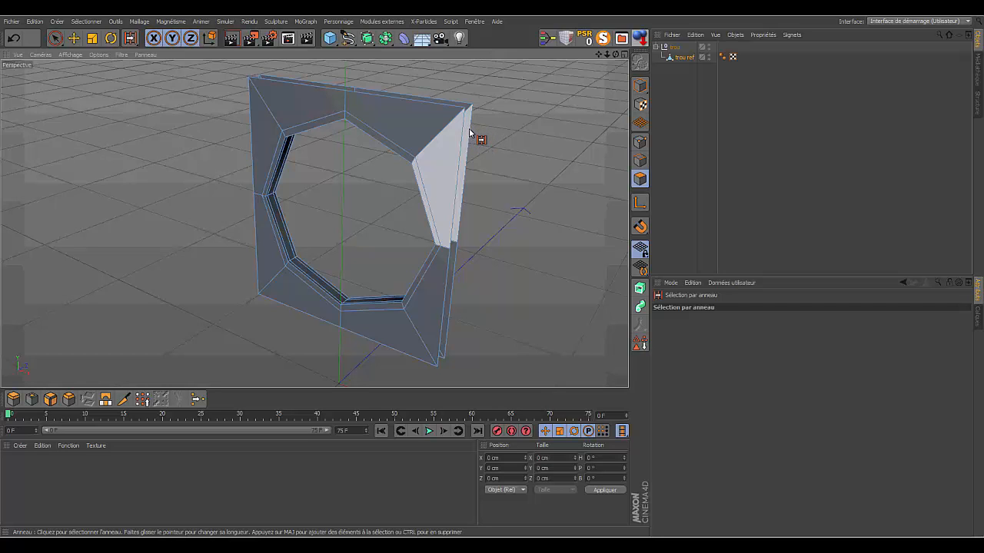
drag(615, 54, 572, 63)
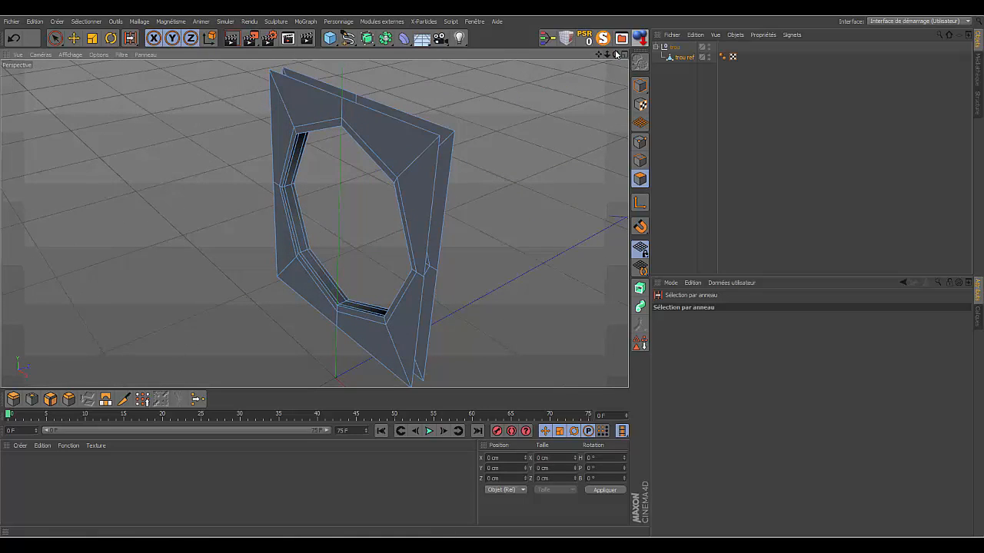
drag(615, 54, 567, 61)
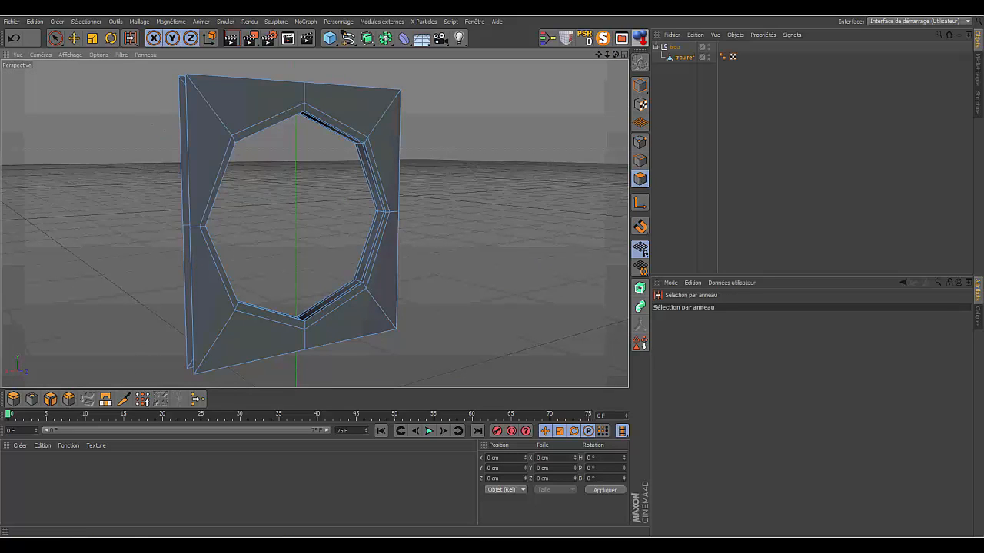
click(56, 38)
click(209, 99)
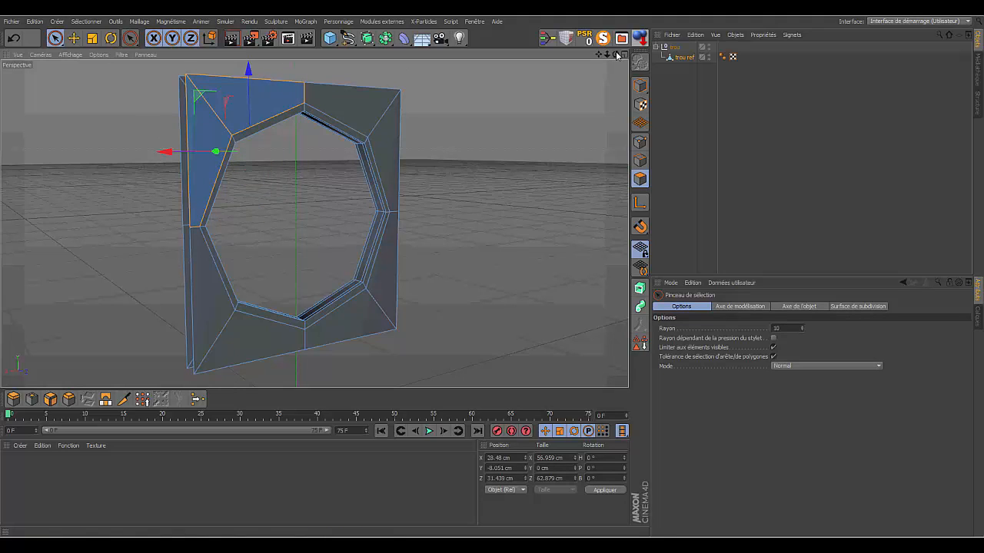
key(ctrl+a)
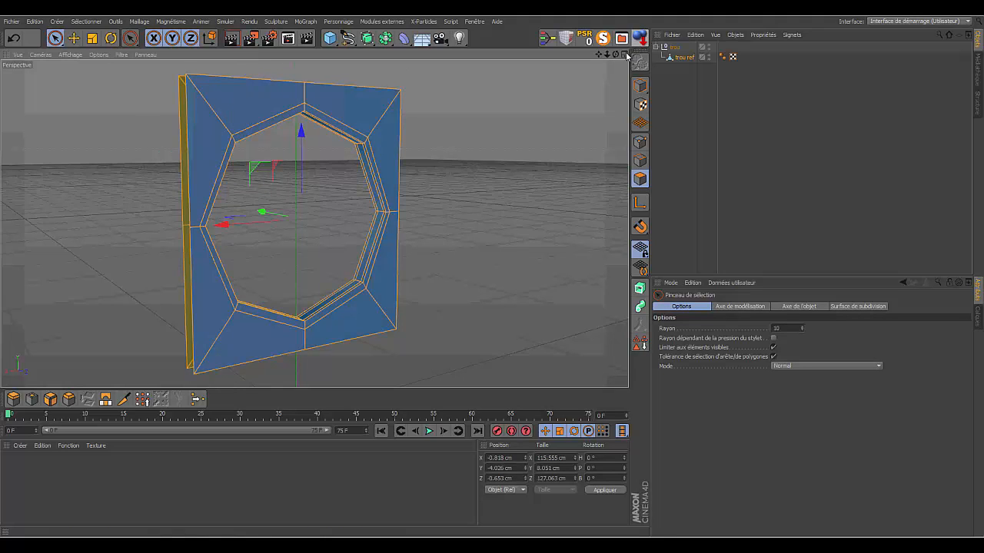
mouse_move(615, 56)
mouse_down()
mouse_move(745, 80)
mouse_move(660, 108)
mouse_move(750, 83)
mouse_move(768, 57)
mouse_move(737, 35)
mouse_move(638, 115)
mouse_move(516, 154)
mouse_up()
right_click(515, 154)
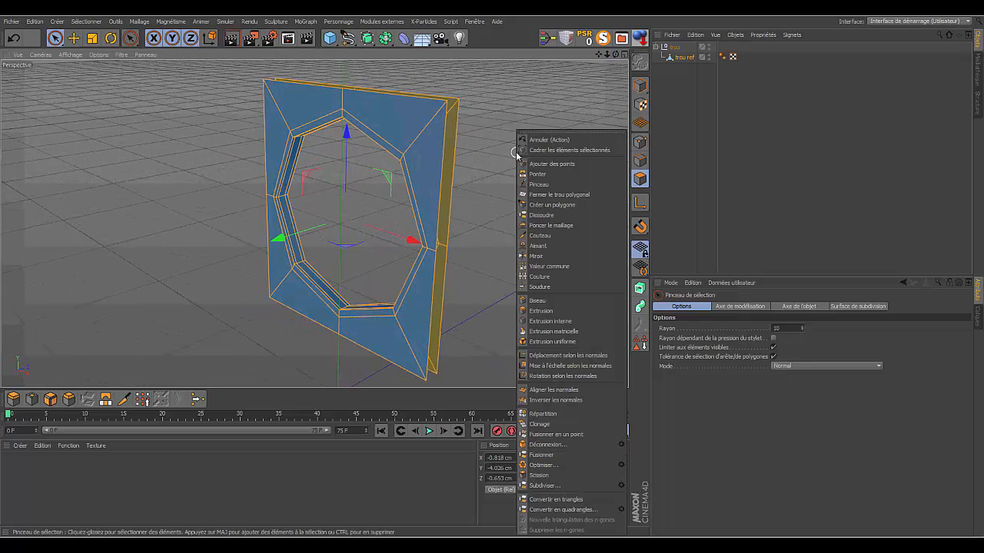
click(539, 399)
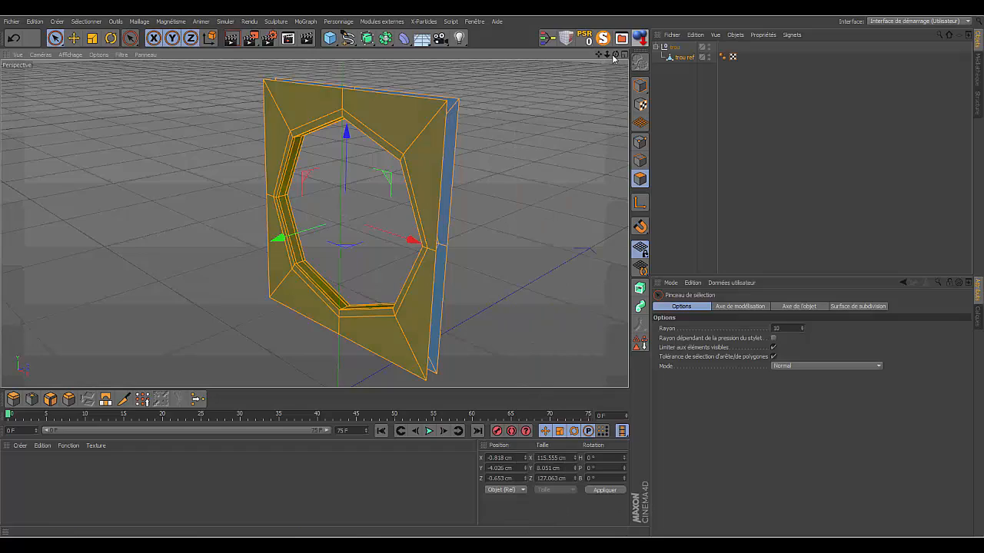
drag(614, 55, 314, 224)
click(734, 131)
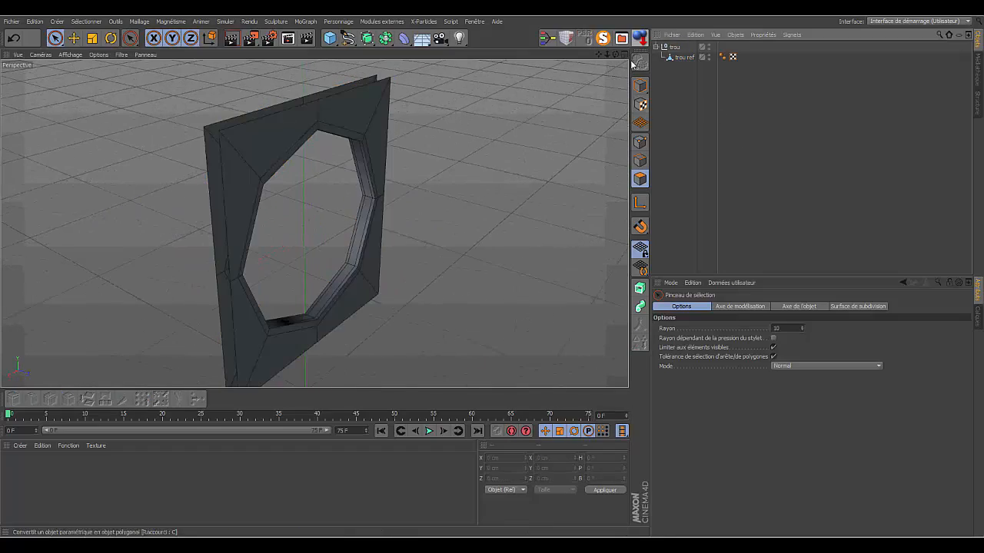
- Cut trou ref vertically with the Knife in Ligne mode, from top to bottom edge just inside its positive-X side
drag(615, 54, 313, 224)
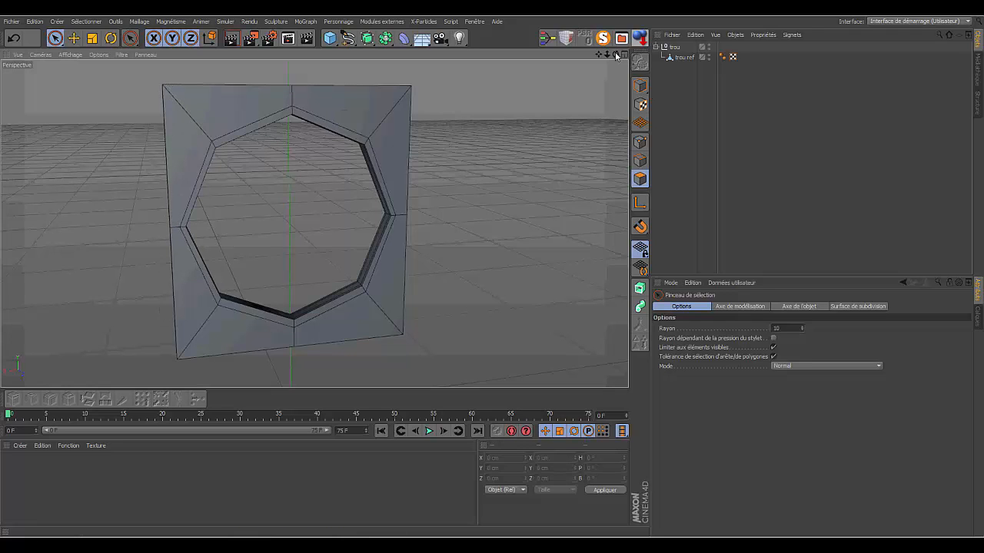
drag(616, 55, 565, 59)
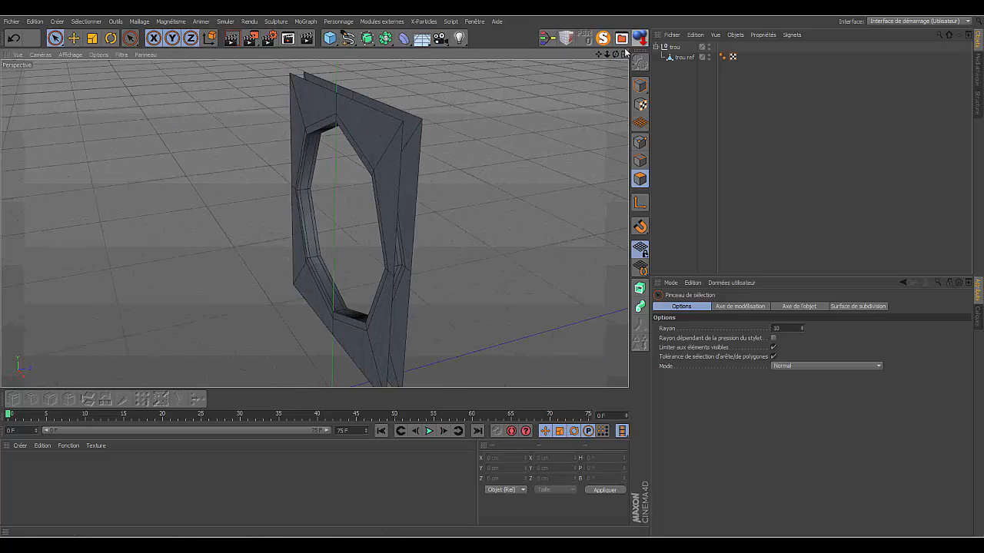
drag(615, 55, 314, 222)
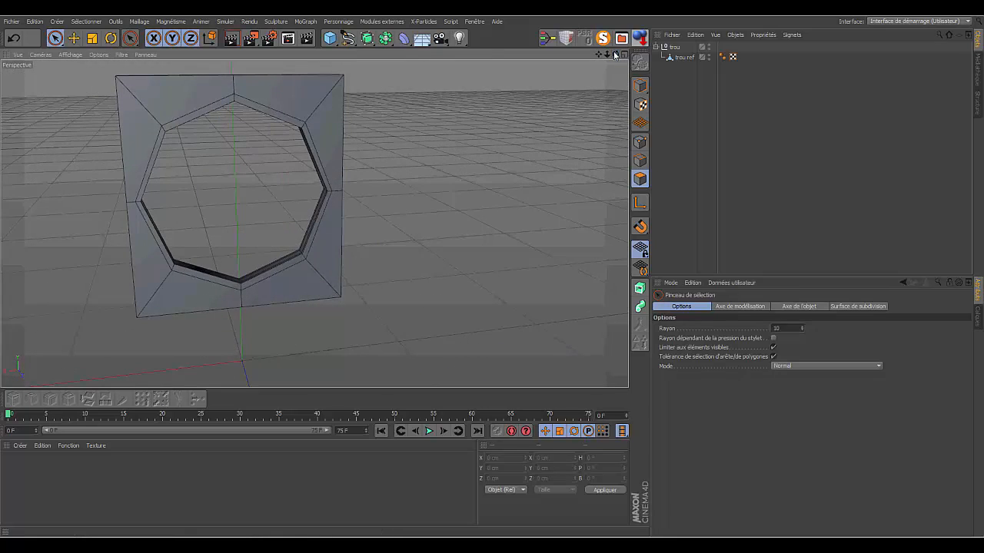
drag(607, 54, 314, 223)
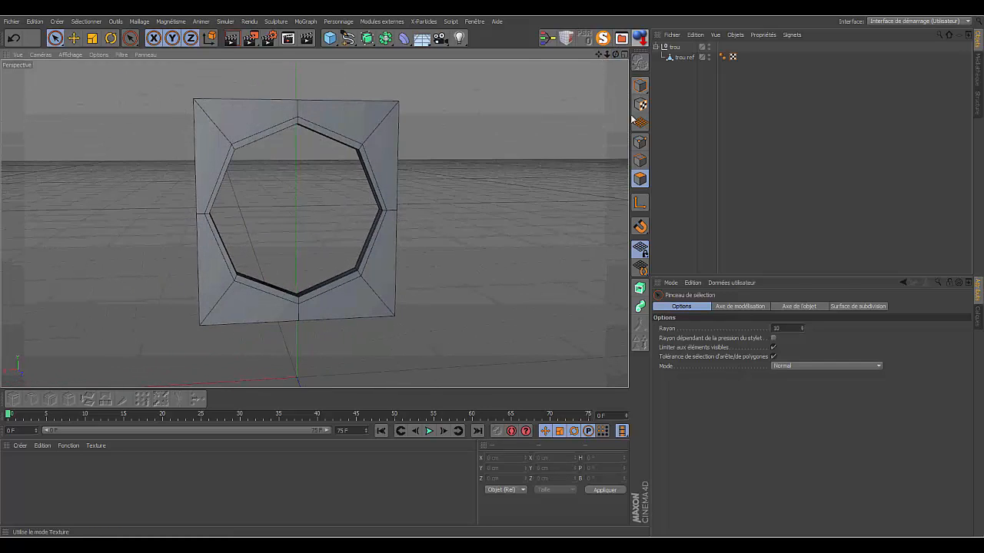
click(677, 58)
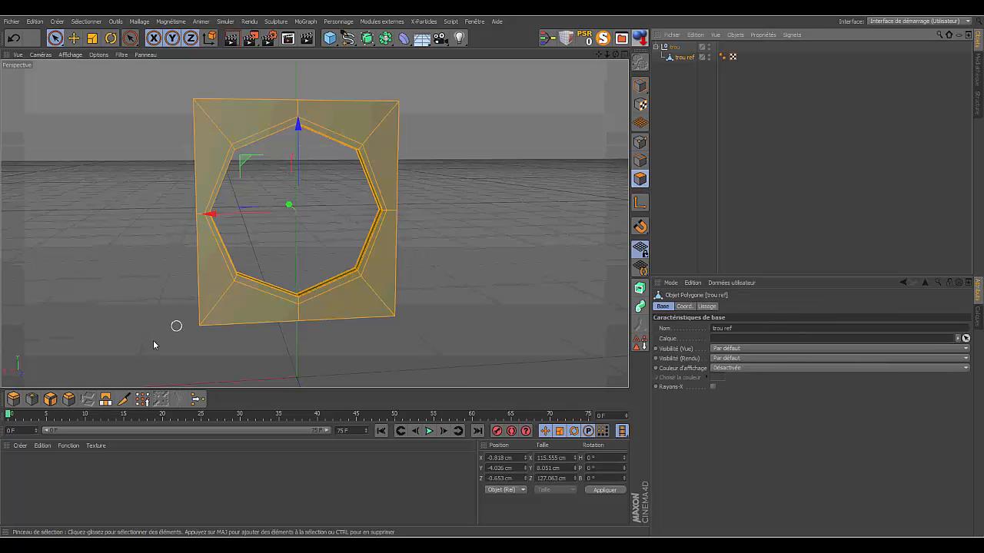
click(125, 400)
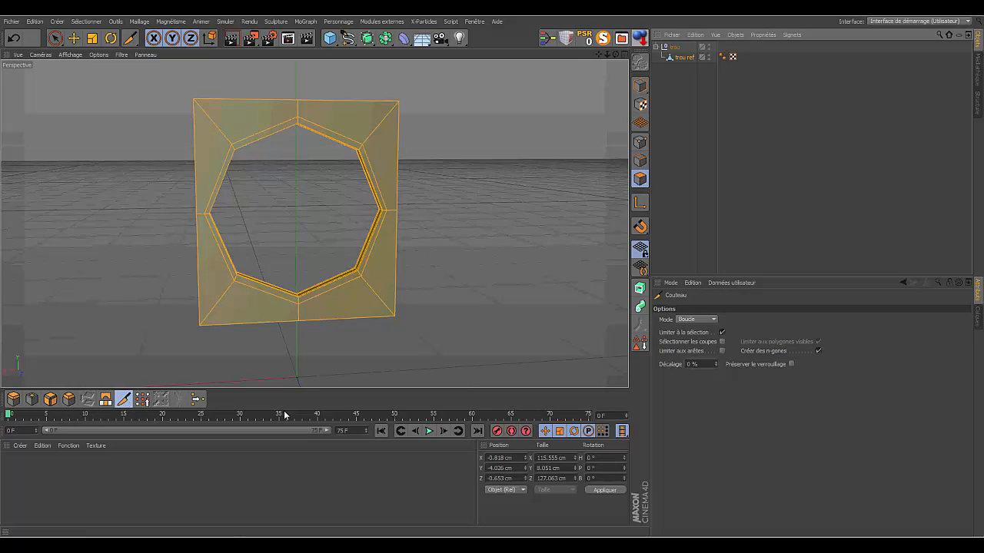
click(713, 319)
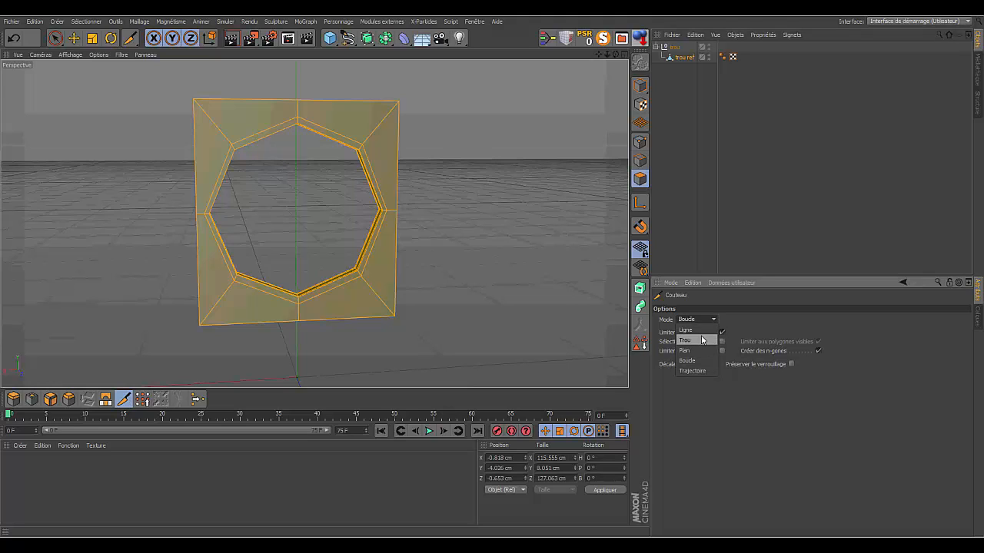
click(699, 331)
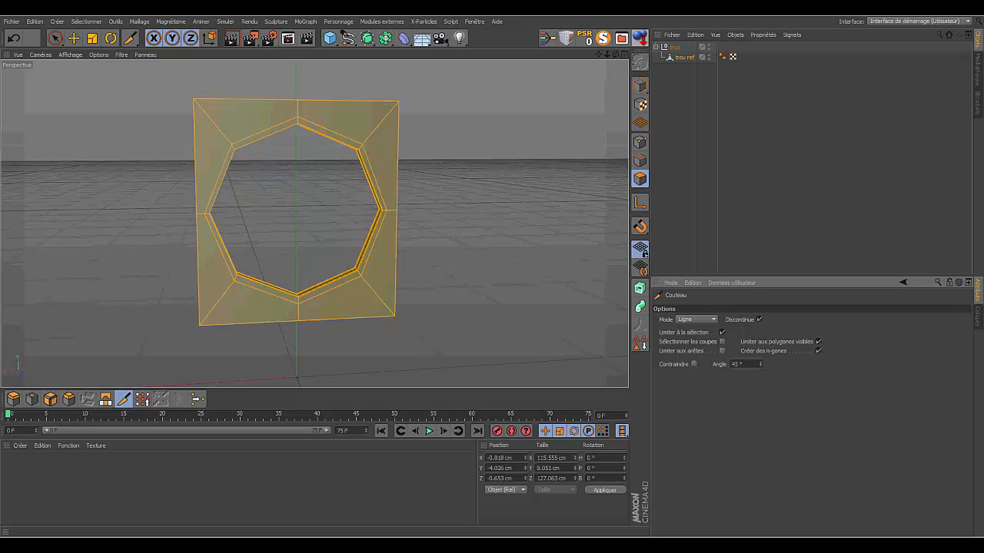
mouse_move(617, 55)
mouse_down()
mouse_move(645, 77)
mouse_move(715, 89)
mouse_move(741, 75)
mouse_move(733, 63)
mouse_move(616, 50)
mouse_up()
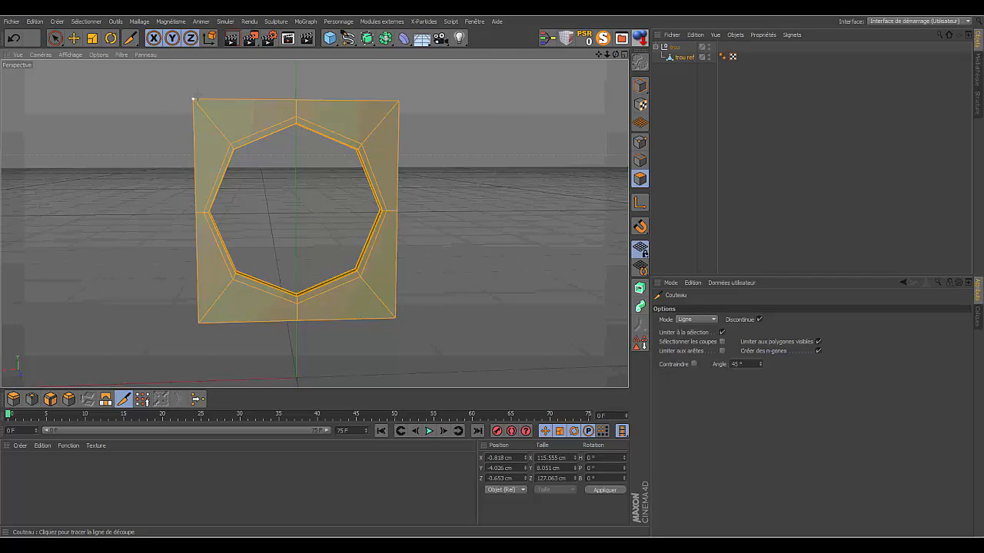
drag(196, 98, 204, 323)
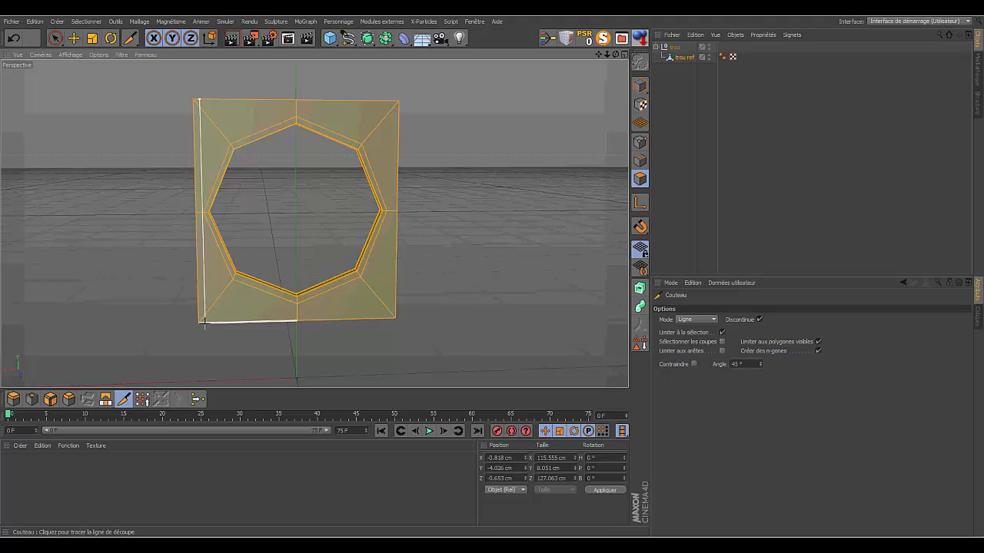
drag(204, 323, 204, 322)
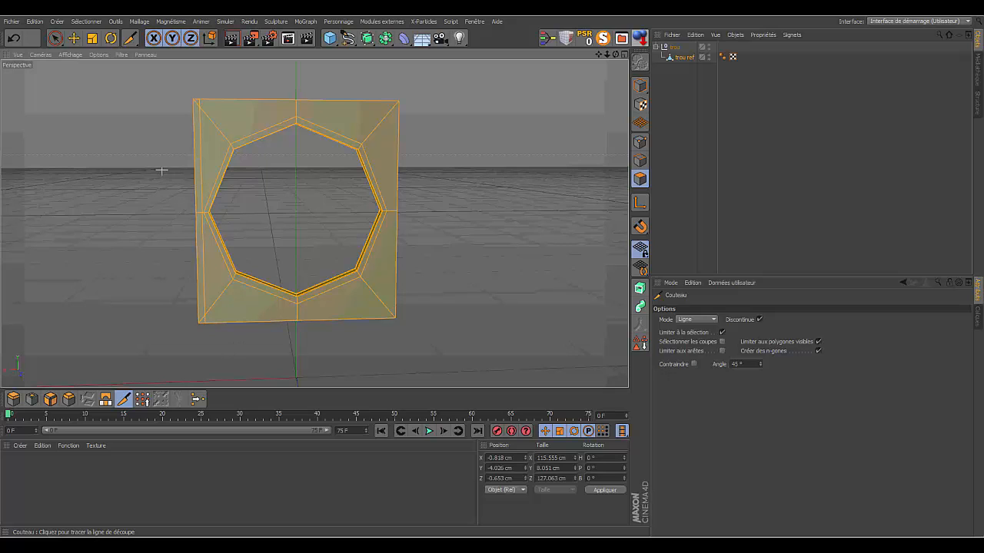
- In point mode, slide the midpoint of the vertical cut toward the hole with Glissement, to about X 51.8 cm
mouse_move(616, 54)
mouse_down()
mouse_move(557, 66)
mouse_move(609, 55)
mouse_up()
scroll(314, 222, up, 8)
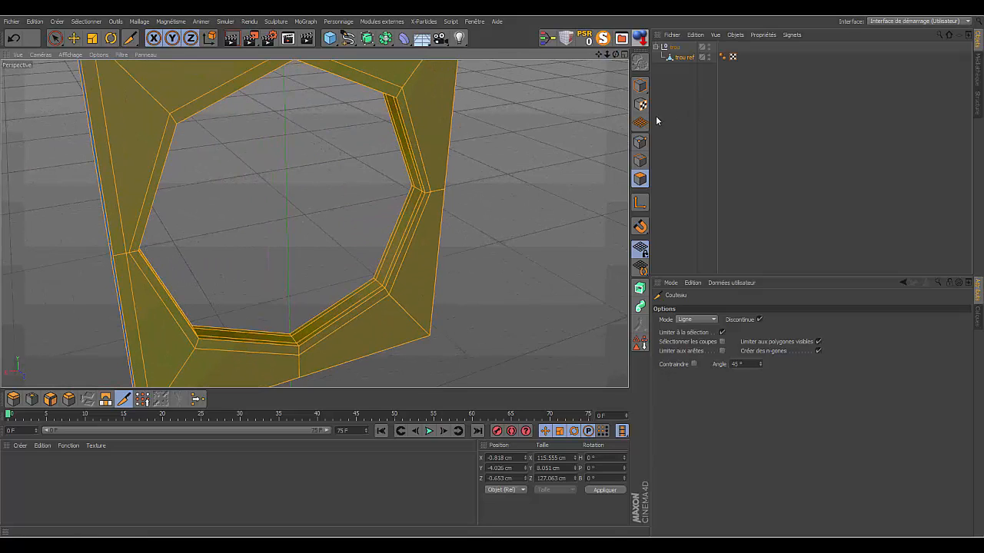
click(640, 143)
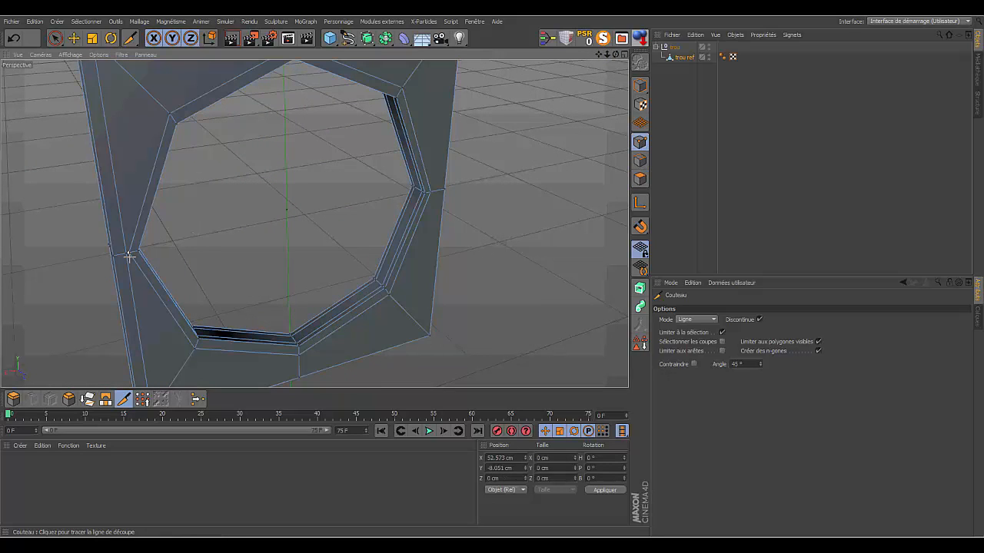
right_click(498, 173)
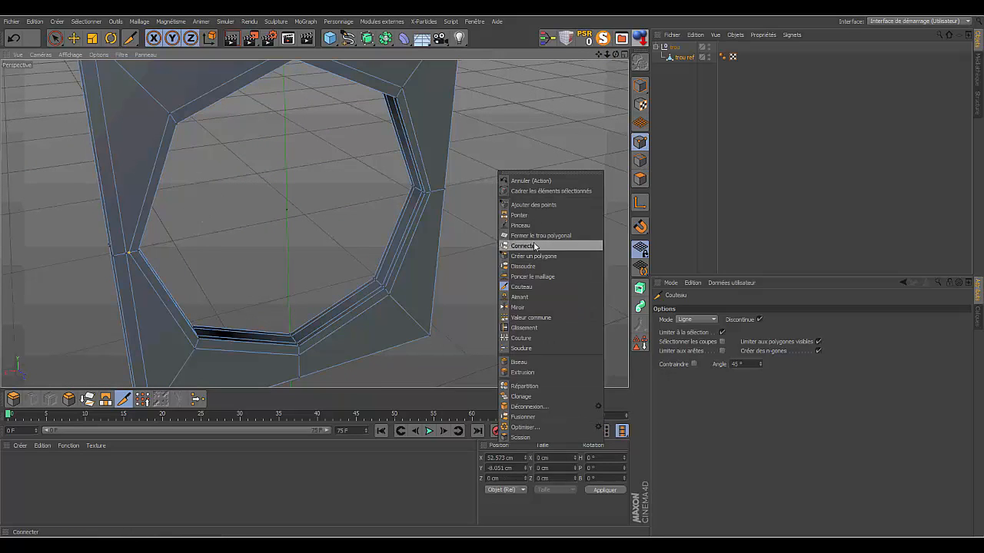
click(524, 328)
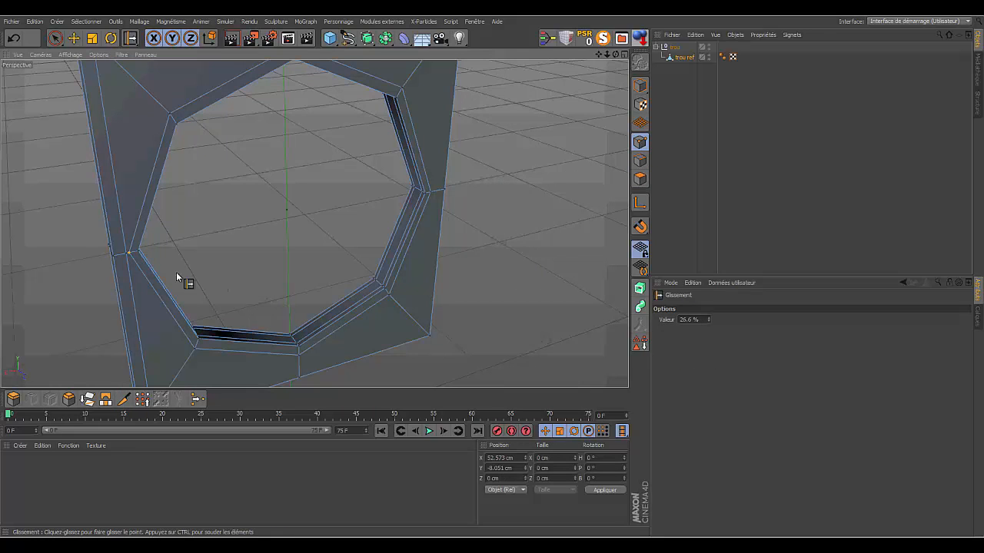
drag(130, 254, 132, 252)
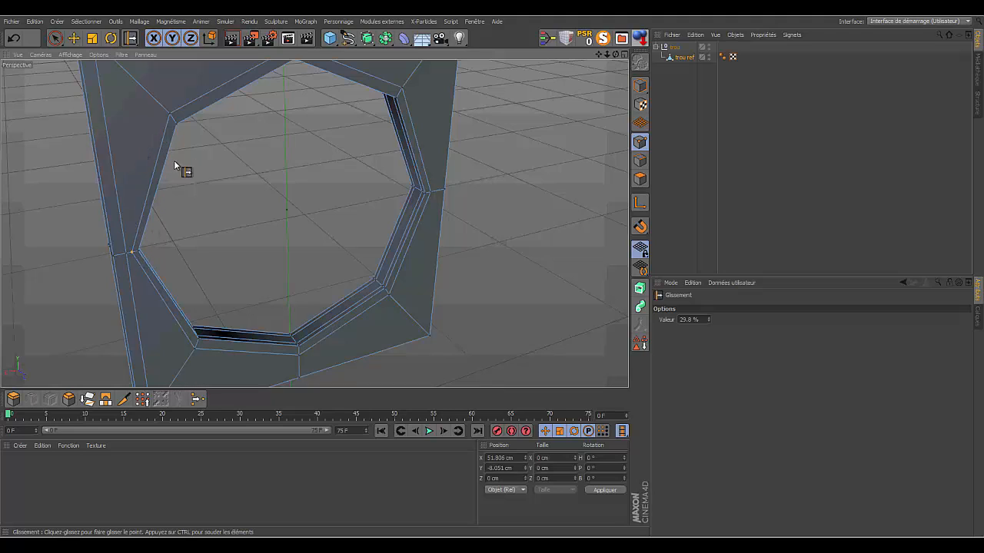
- In edge mode, remove the short diagonal edge across the narrow side strip at the plate's upper positive-X corner with Fusionner
drag(619, 57, 549, 57)
drag(616, 54, 584, 58)
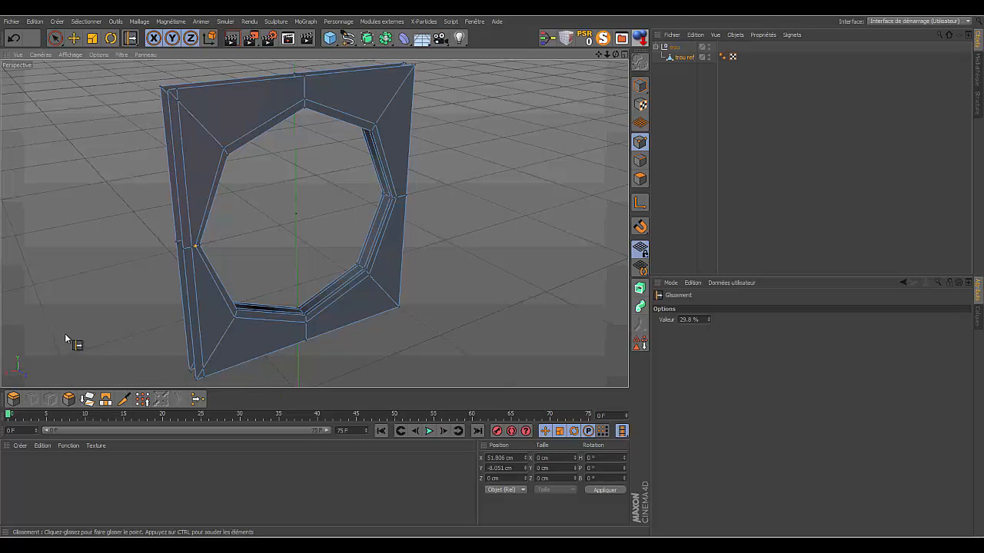
click(55, 38)
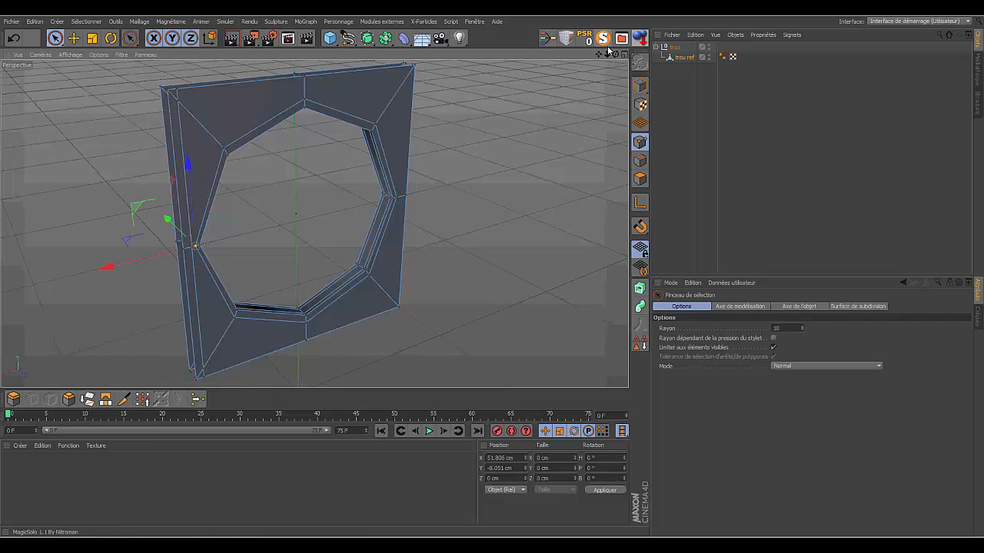
drag(607, 54, 604, 53)
drag(598, 54, 718, 230)
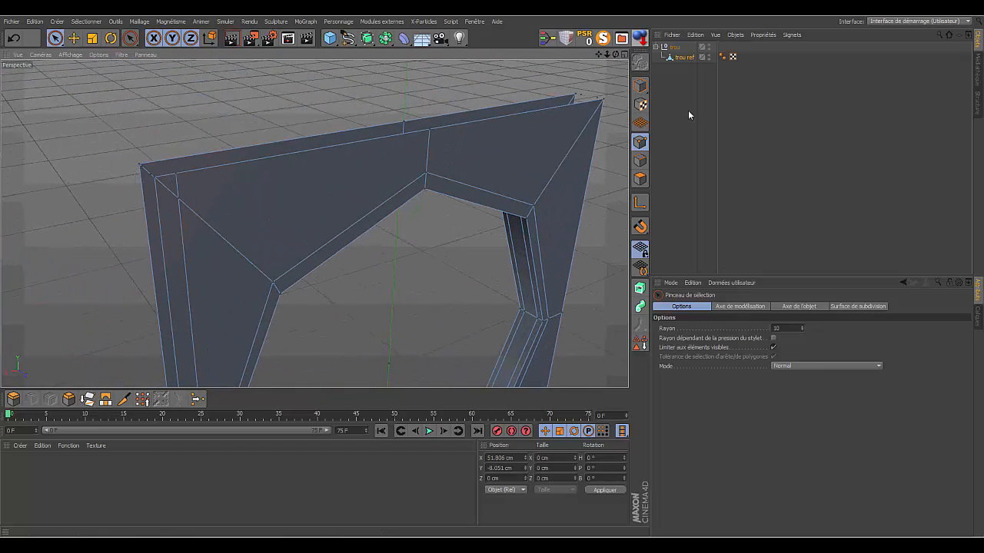
click(641, 161)
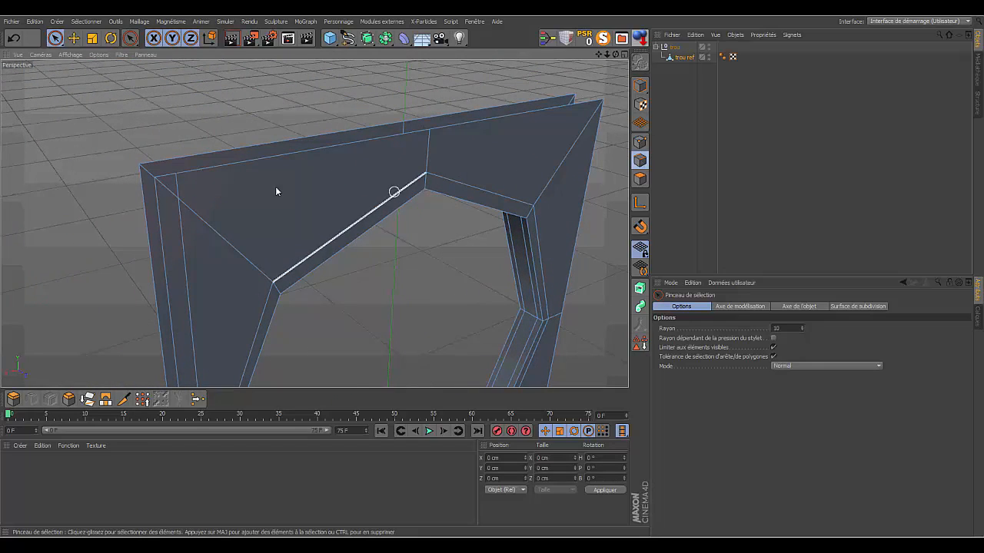
click(168, 189)
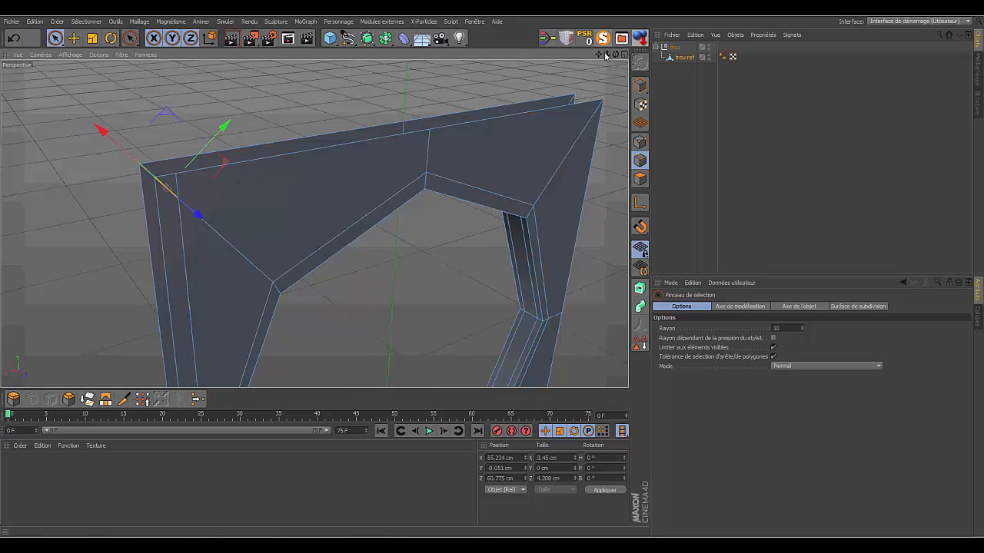
drag(599, 55, 315, 223)
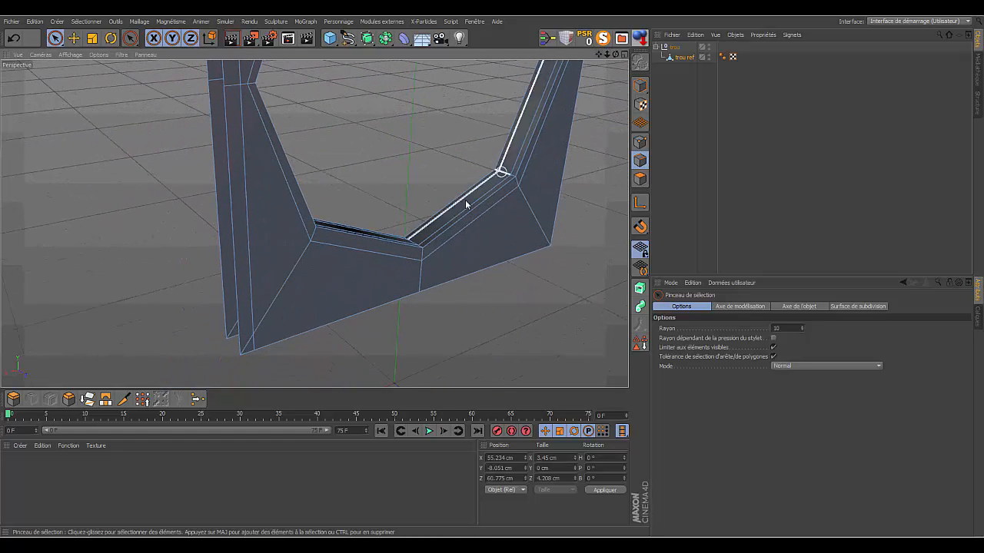
drag(606, 54, 315, 224)
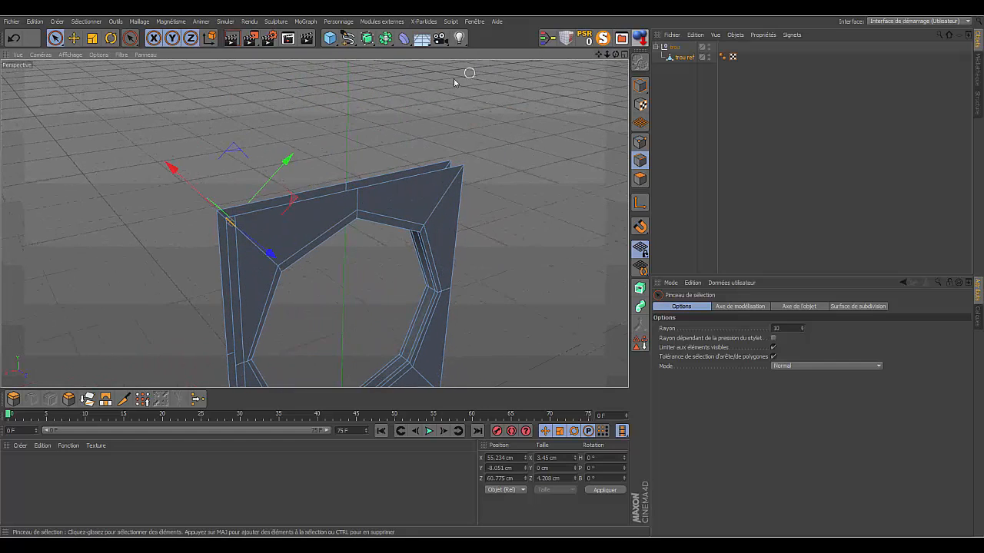
right_click(451, 79)
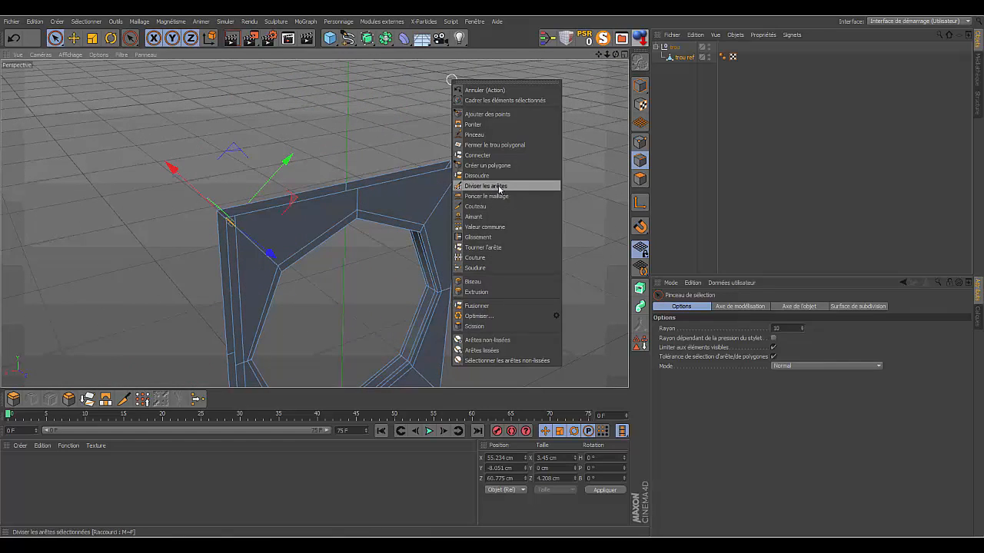
click(478, 306)
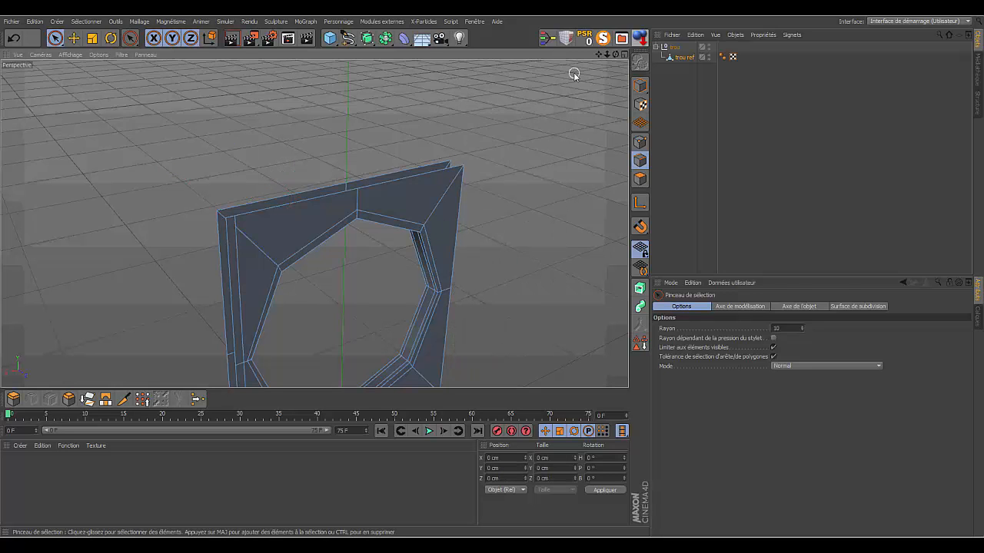
- Remove the short diagonal edge across the side strip at the plate's lower positive-X corner with Fusionner
drag(598, 54, 314, 224)
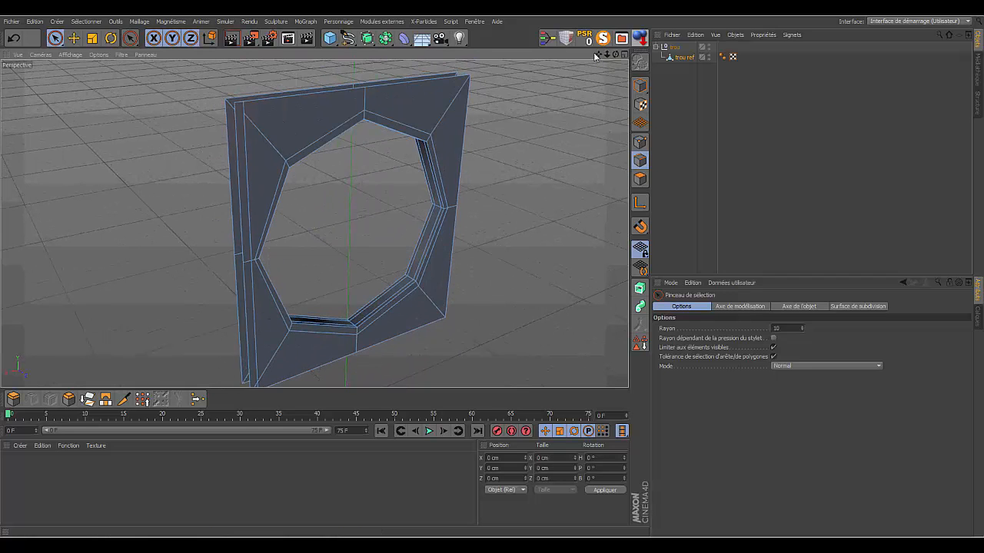
drag(596, 56, 315, 220)
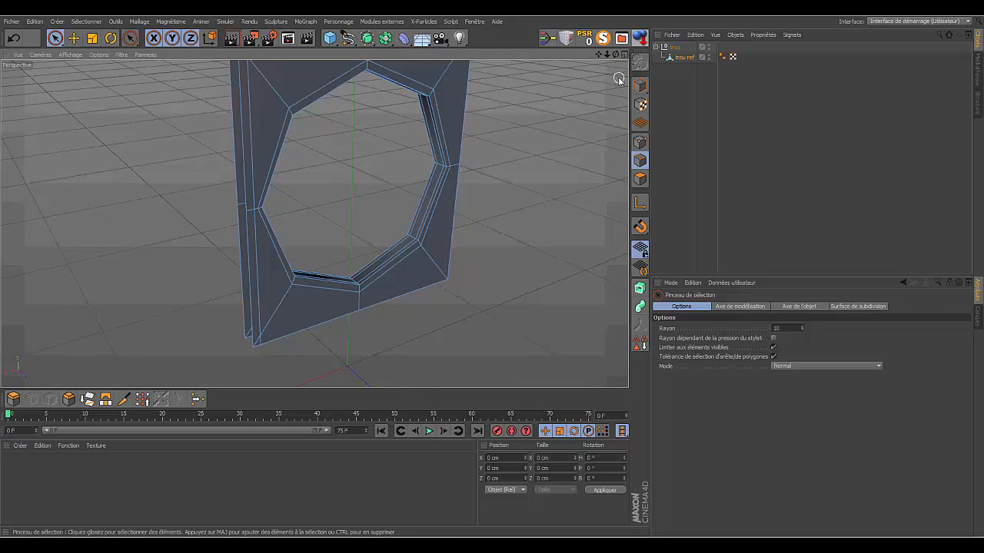
mouse_move(608, 55)
mouse_down()
mouse_move(315, 223)
mouse_move(303, 246)
mouse_up()
click(214, 302)
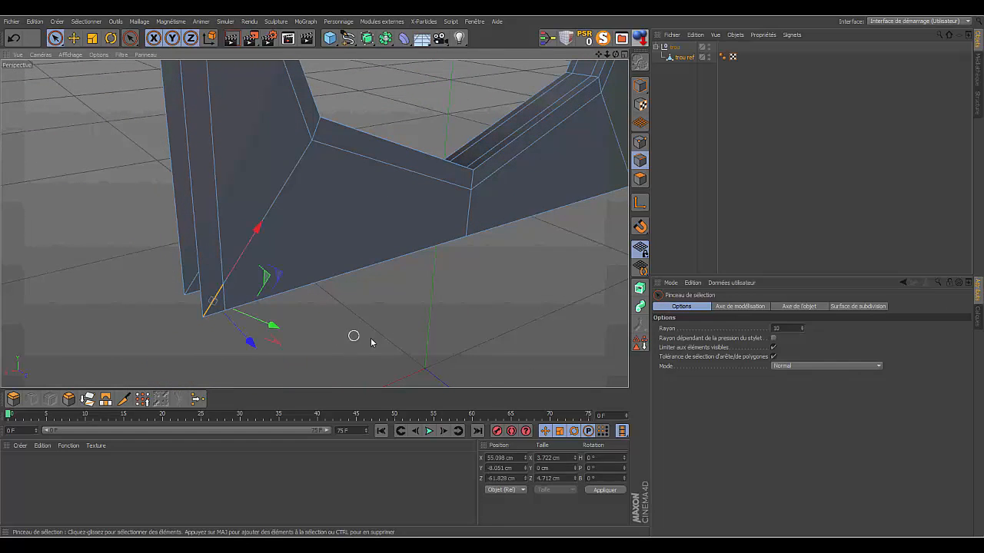
right_click(383, 339)
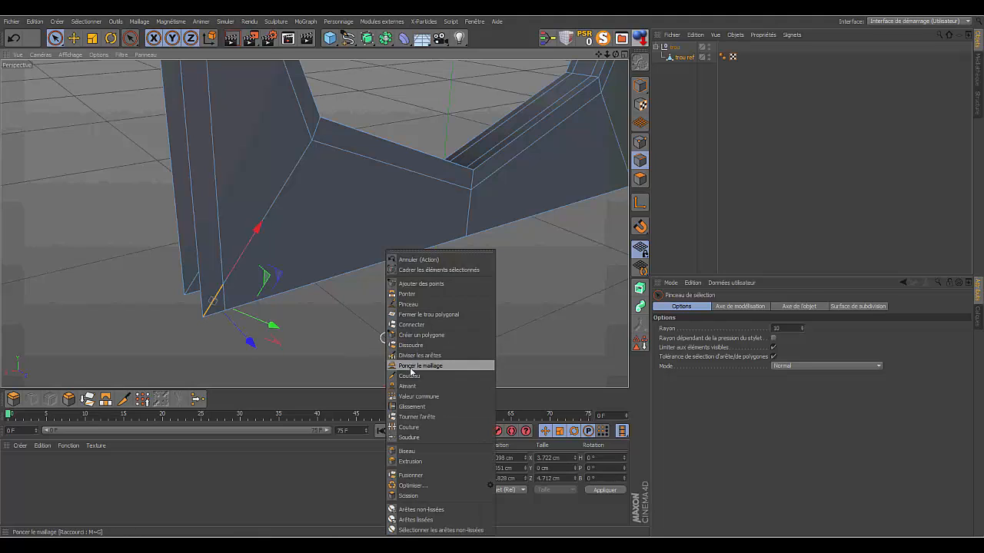
click(424, 476)
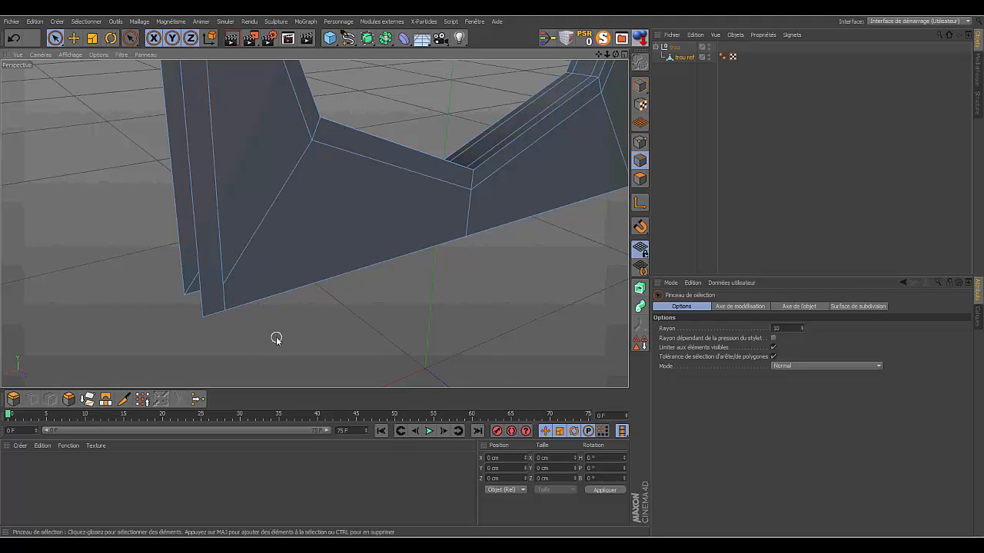
- In point mode, weld the lower diagonal's end point onto the bottom end of the vertical cut with Soudure
click(640, 143)
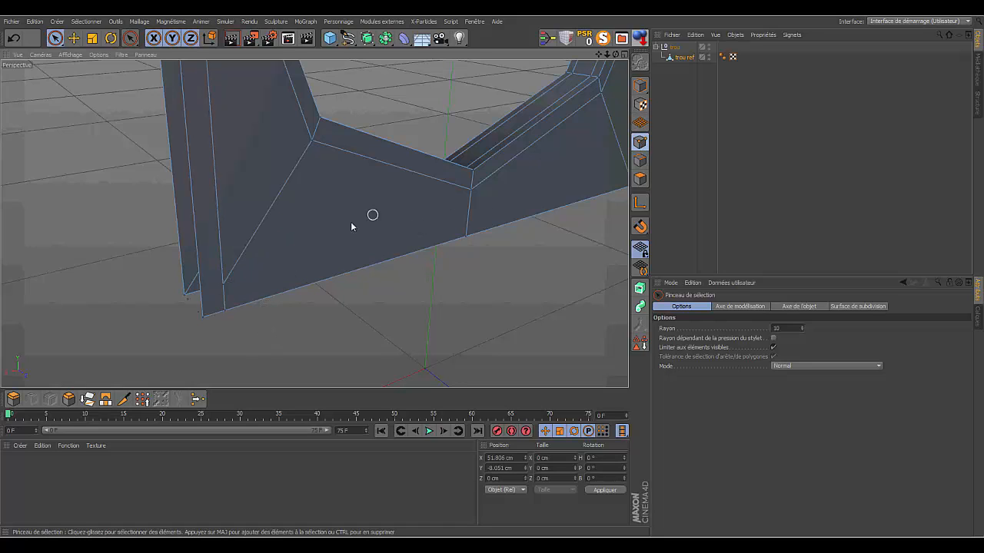
click(223, 287)
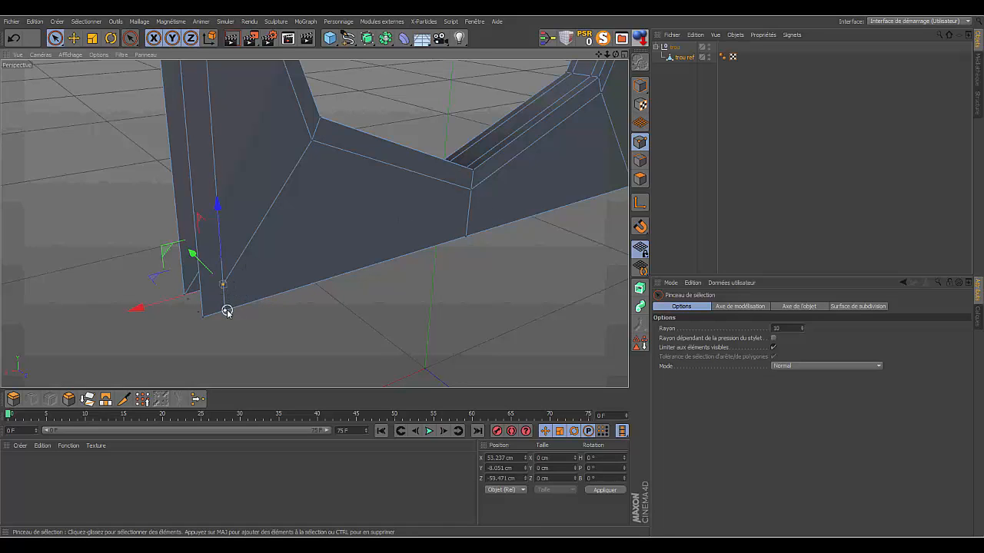
shift+click(227, 311)
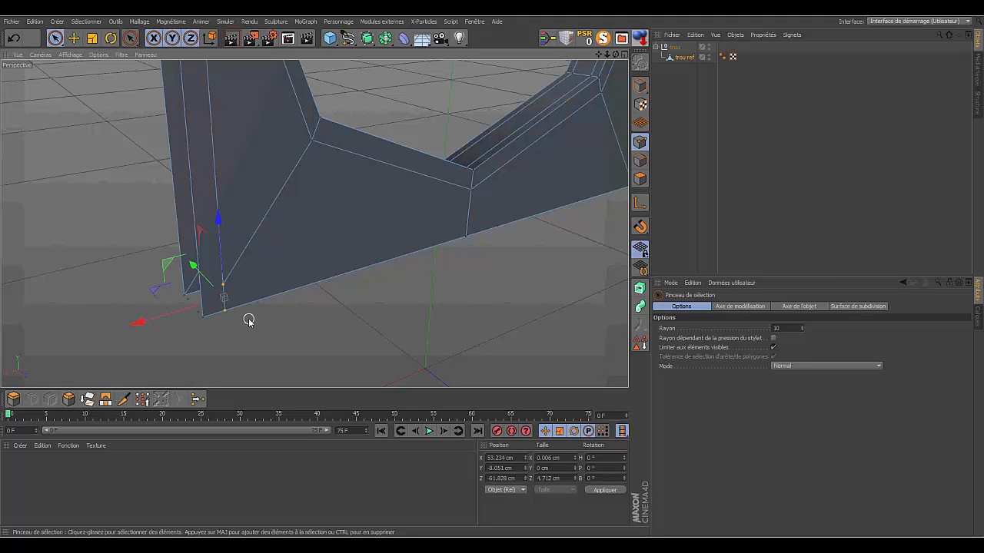
click(196, 399)
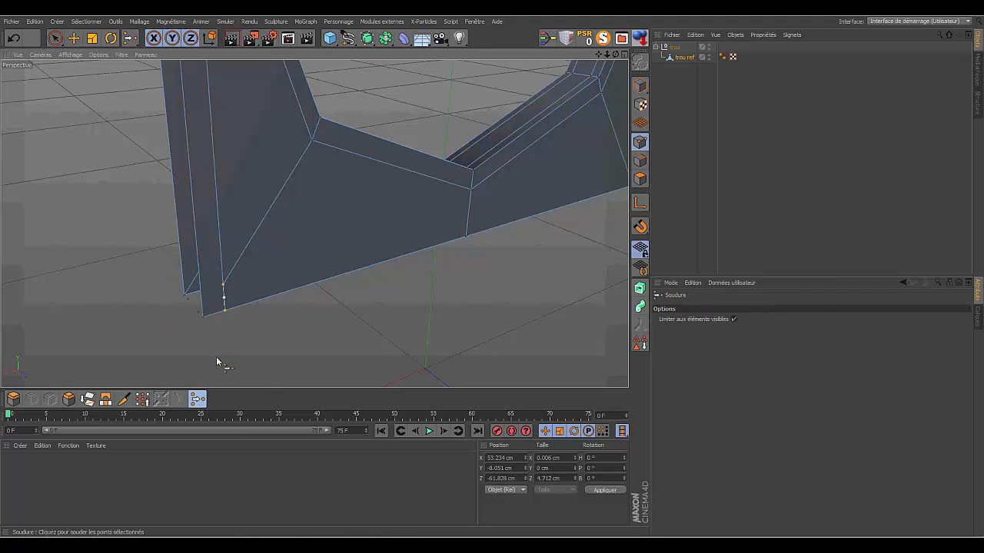
click(226, 312)
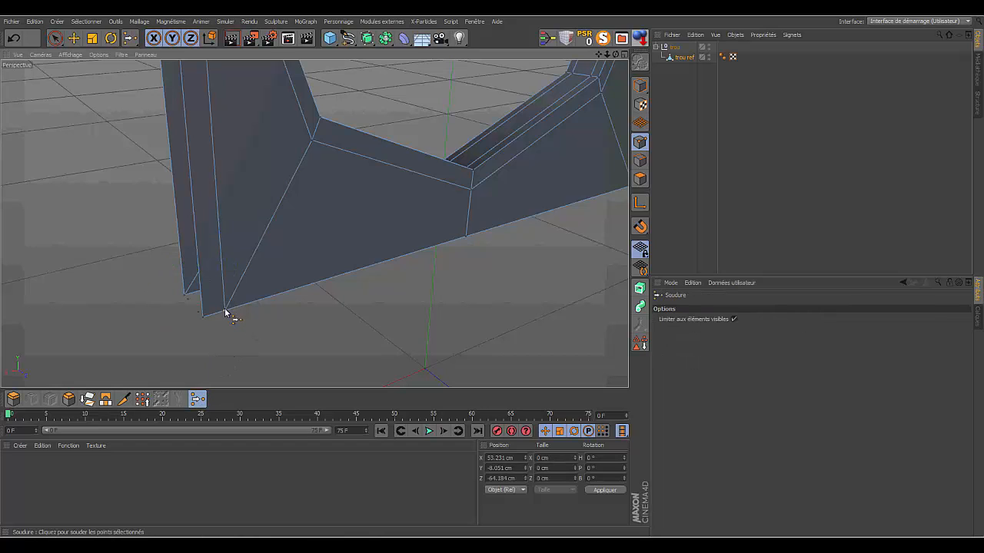
- Weld the upper diagonal's end point onto the top end of the vertical cut with Soudure
drag(599, 54, 589, 290)
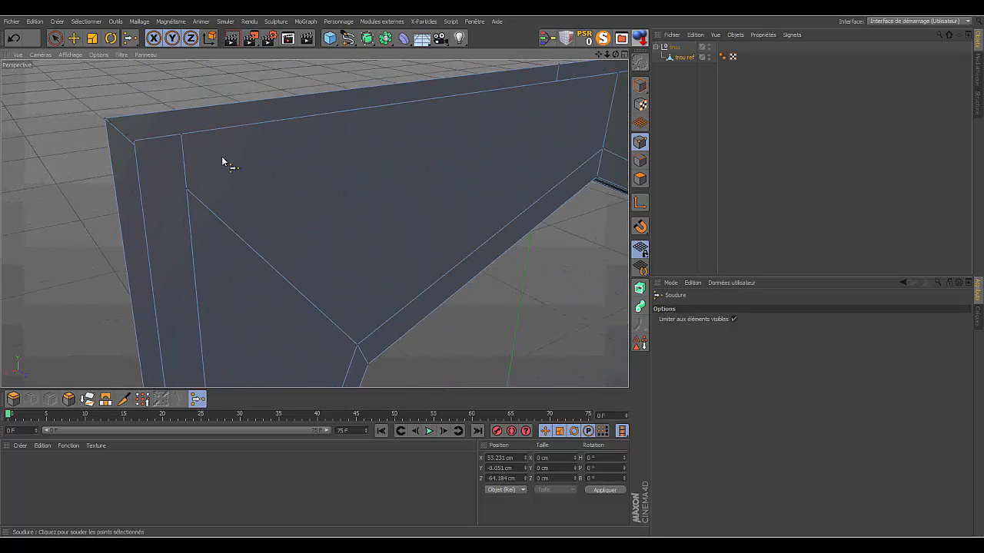
key(9)
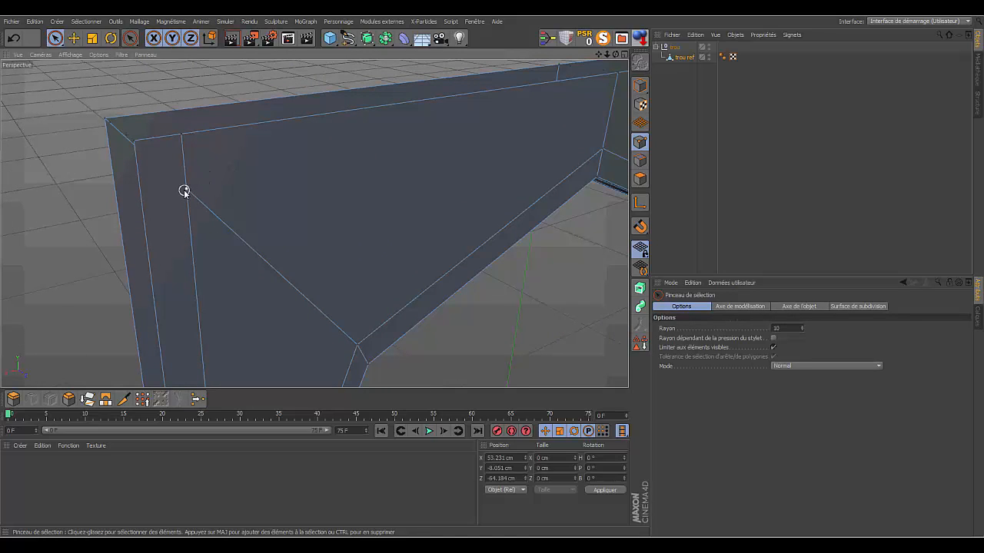
click(185, 191)
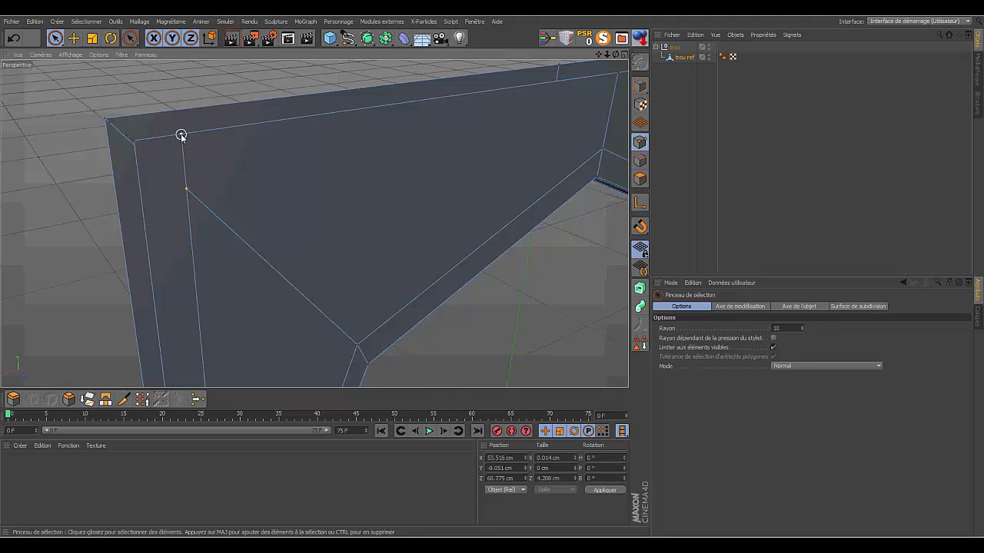
key(m)
key(q)
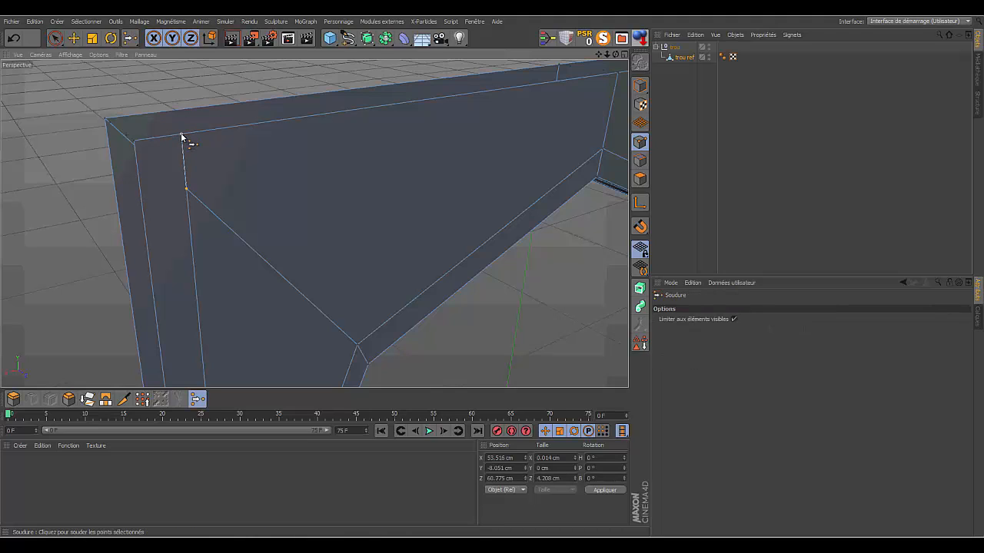
click(180, 132)
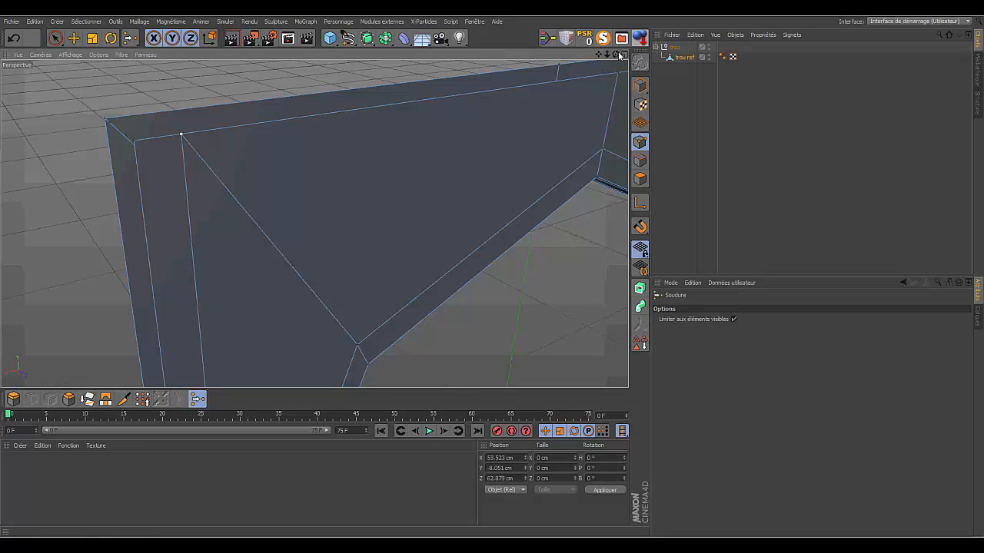
- Select all the points of trou ref and clean up the mesh with Optimiser
drag(616, 52, 604, 11)
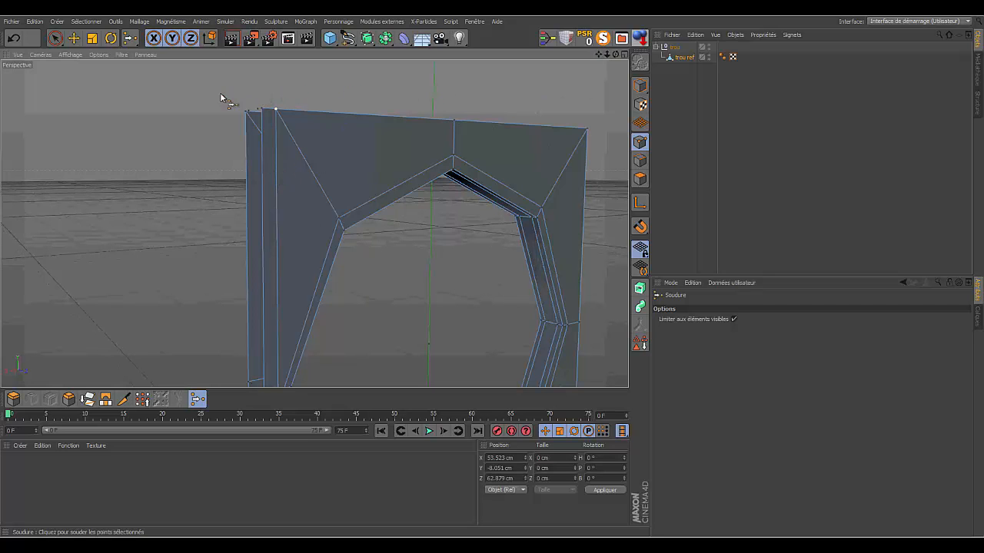
drag(614, 54, 606, 58)
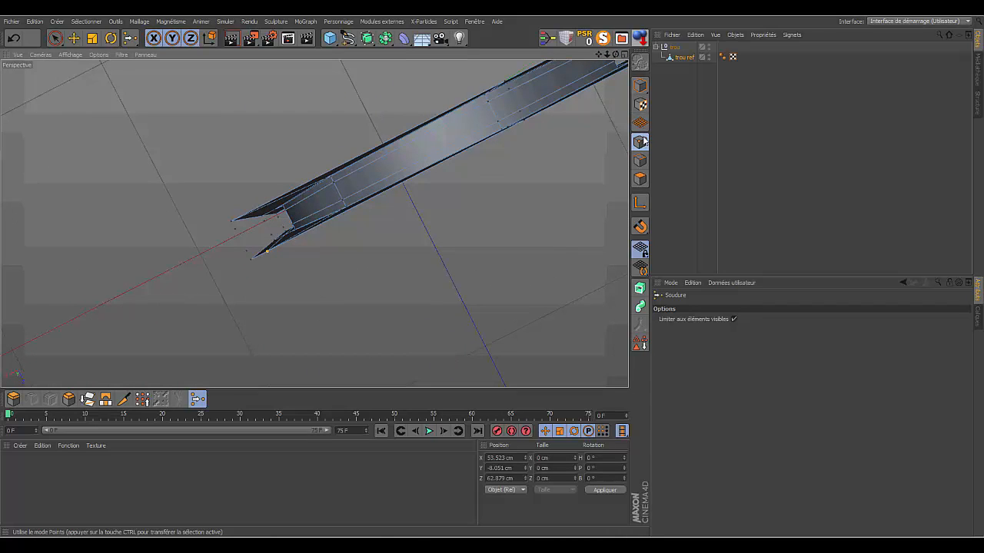
click(55, 37)
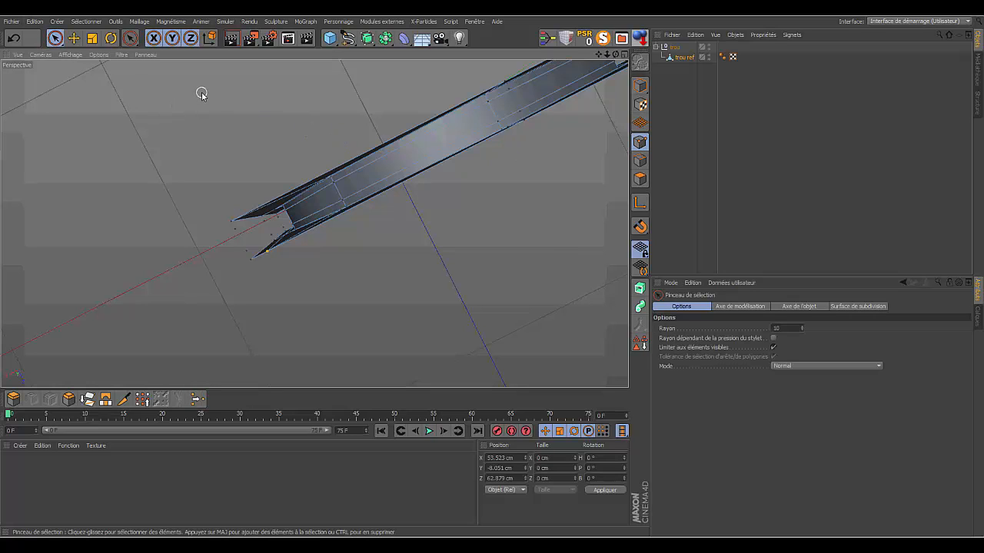
key(ctrl+a)
right_click(213, 89)
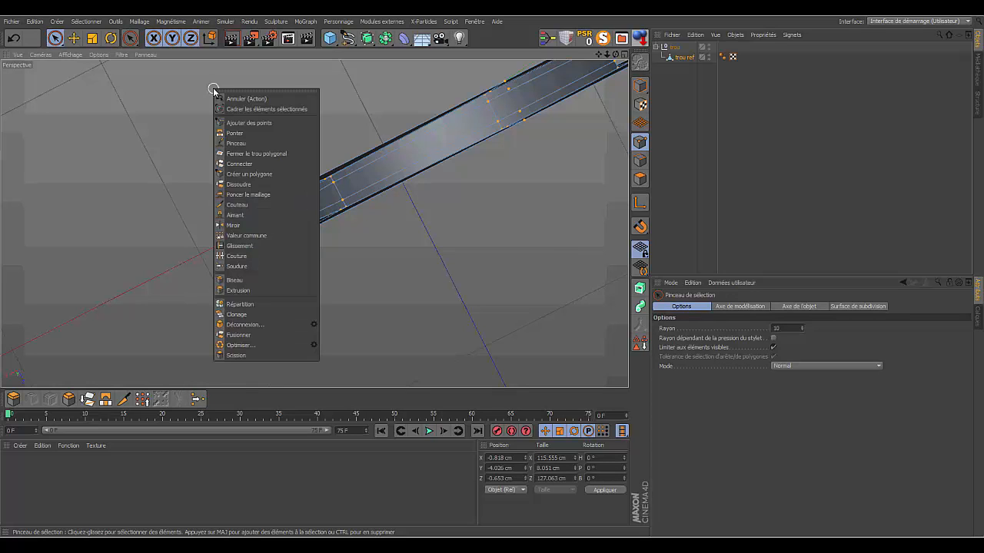
click(242, 345)
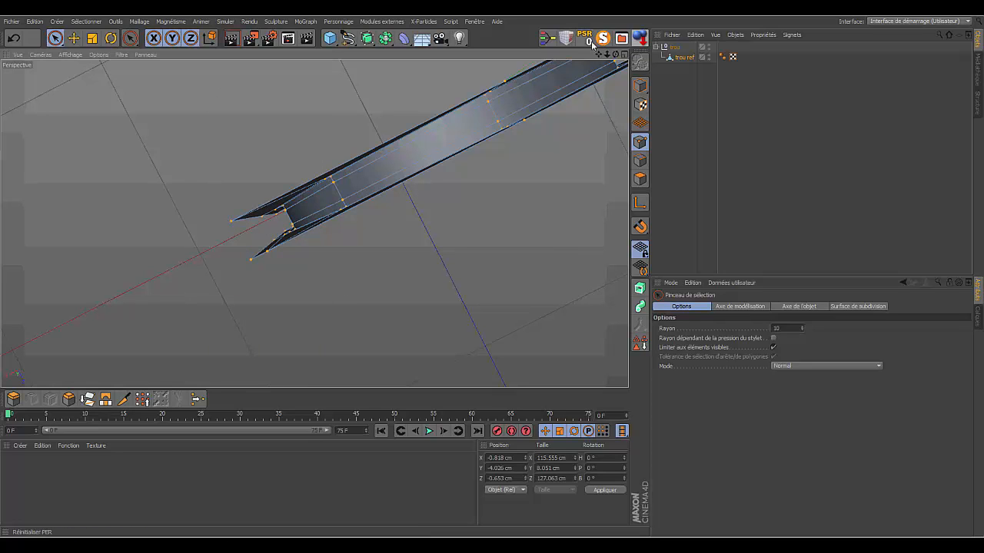
- In polygon mode, select the two narrow faces of the strip along the plate's positive-X side and extrude them 11.3 cm outward
drag(616, 56, 315, 222)
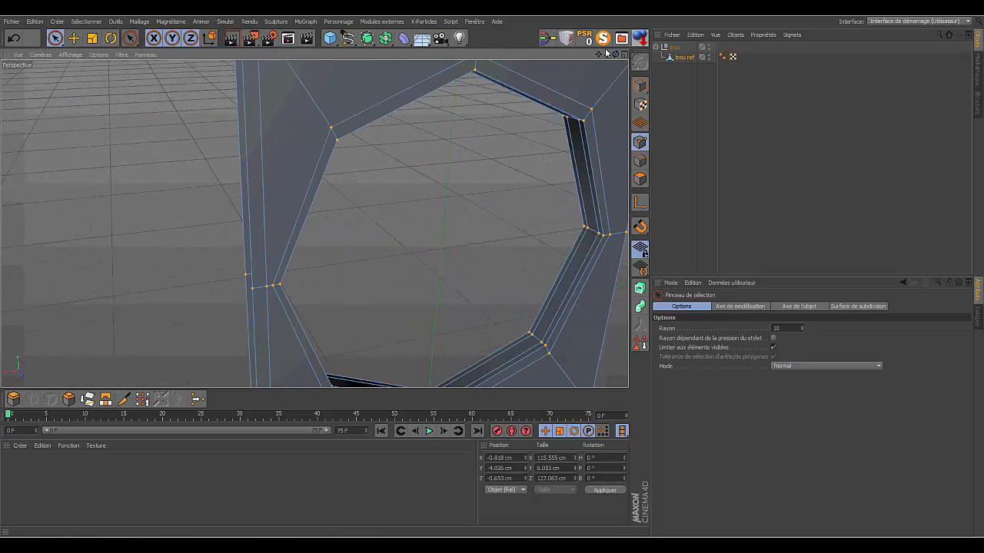
drag(606, 54, 314, 223)
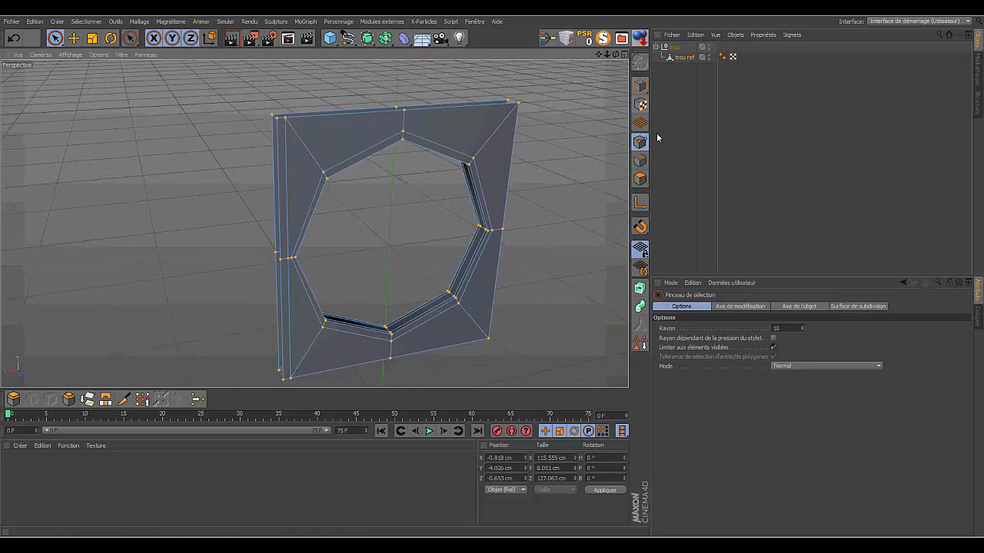
click(638, 179)
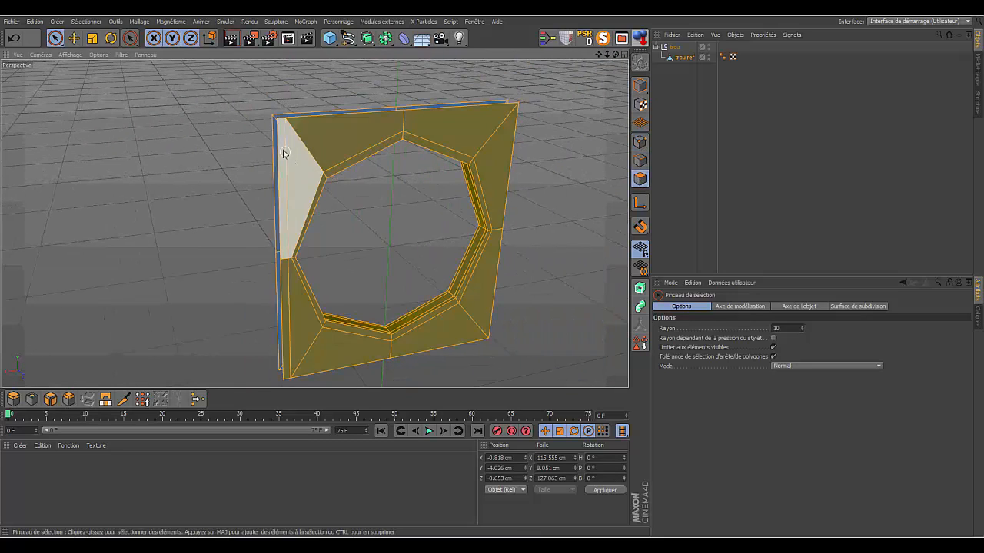
drag(607, 55, 315, 222)
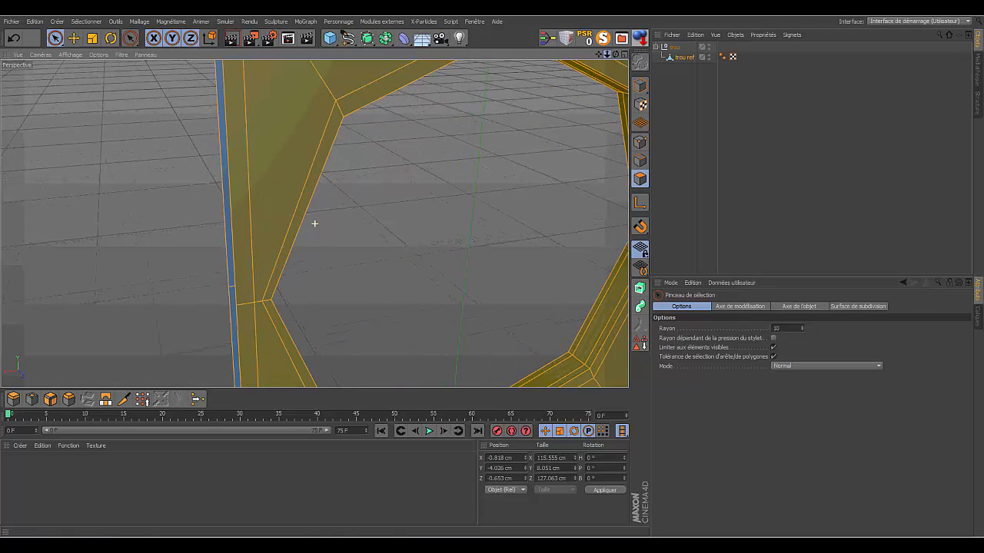
click(235, 94)
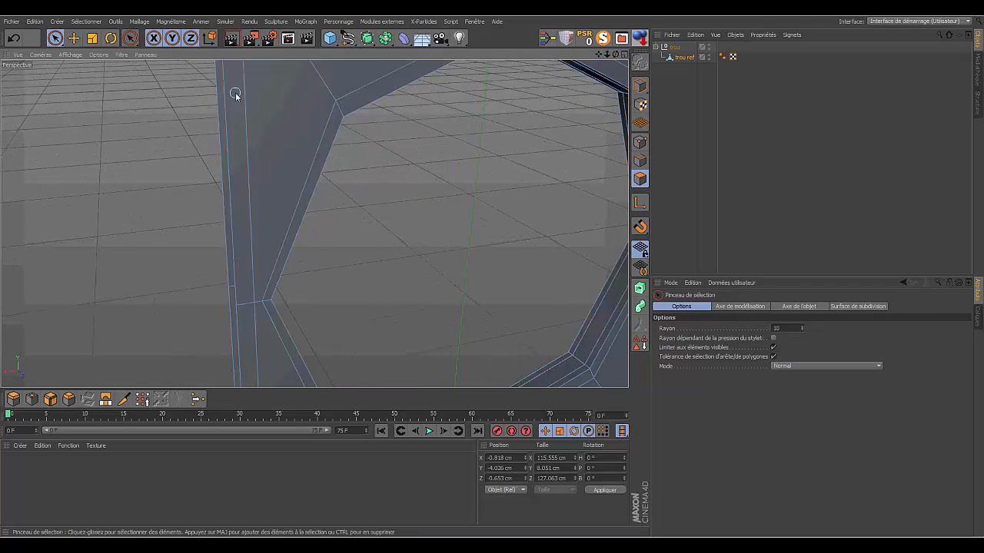
shift+click(248, 325)
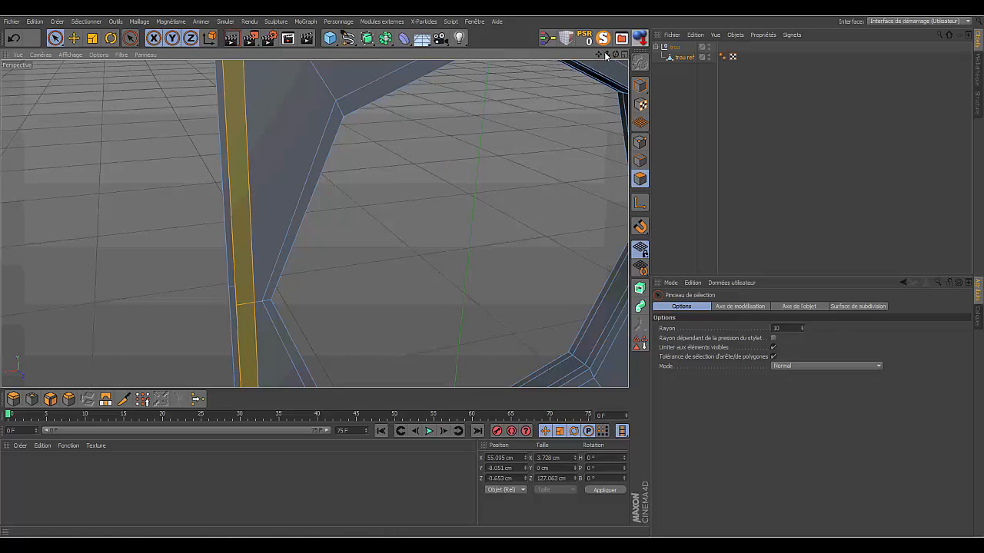
drag(611, 55, 512, 143)
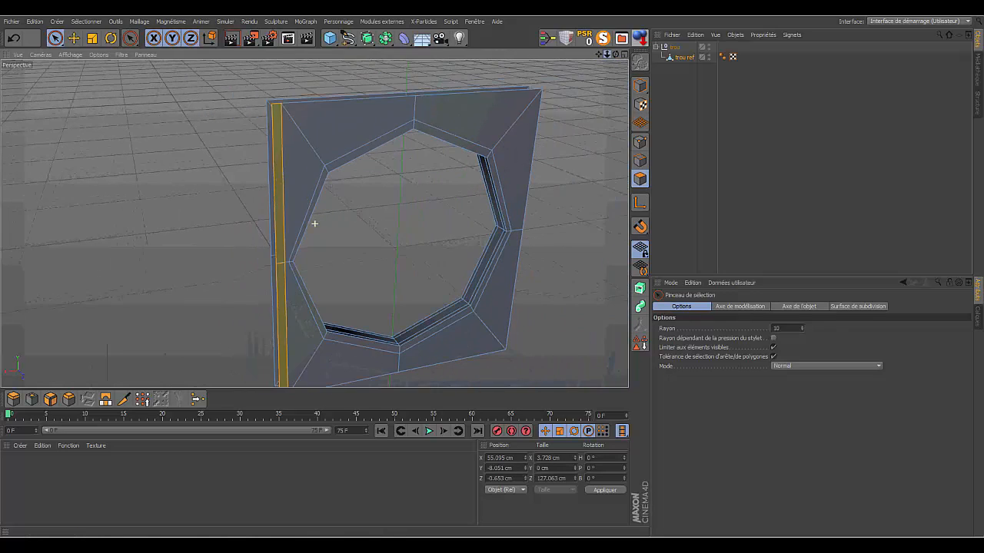
shift+click(281, 272)
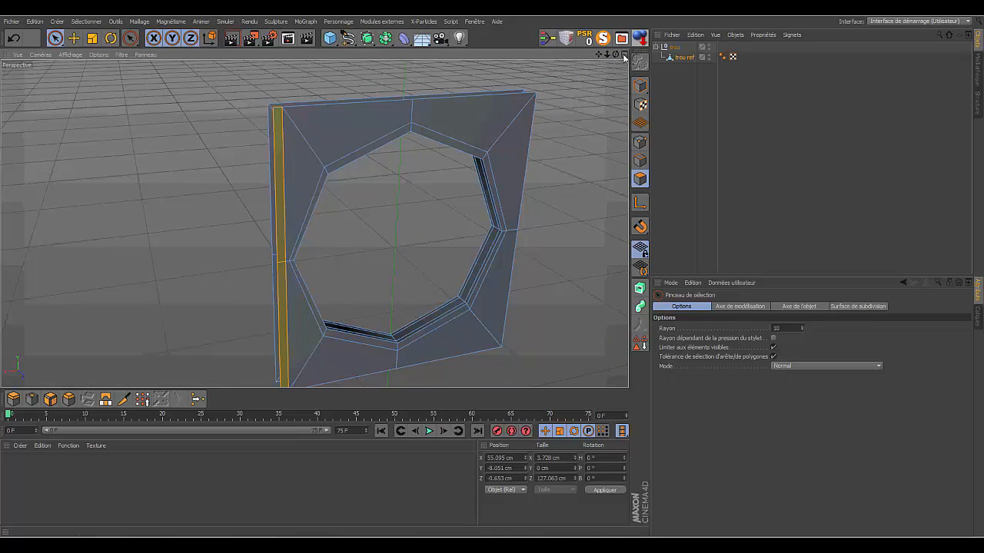
drag(616, 53, 415, 56)
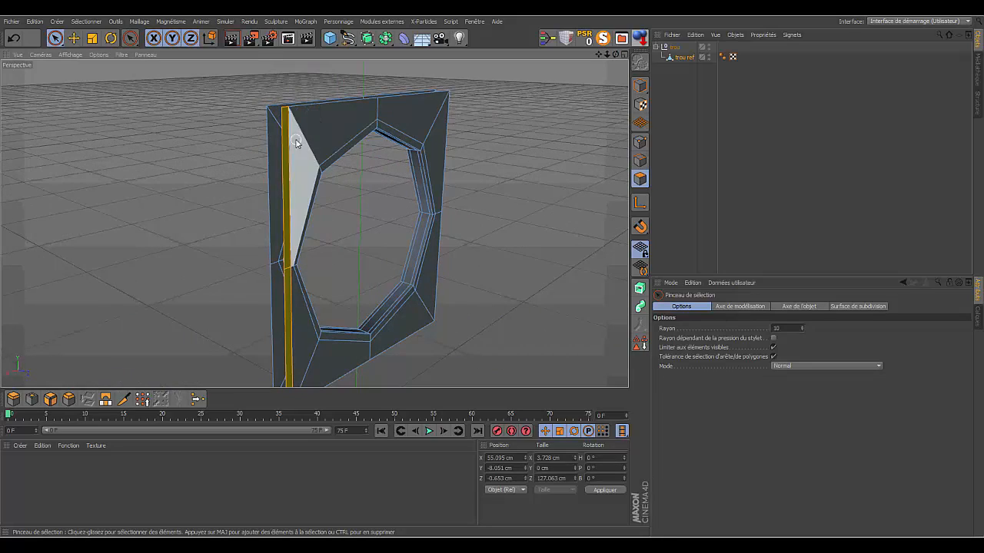
click(13, 399)
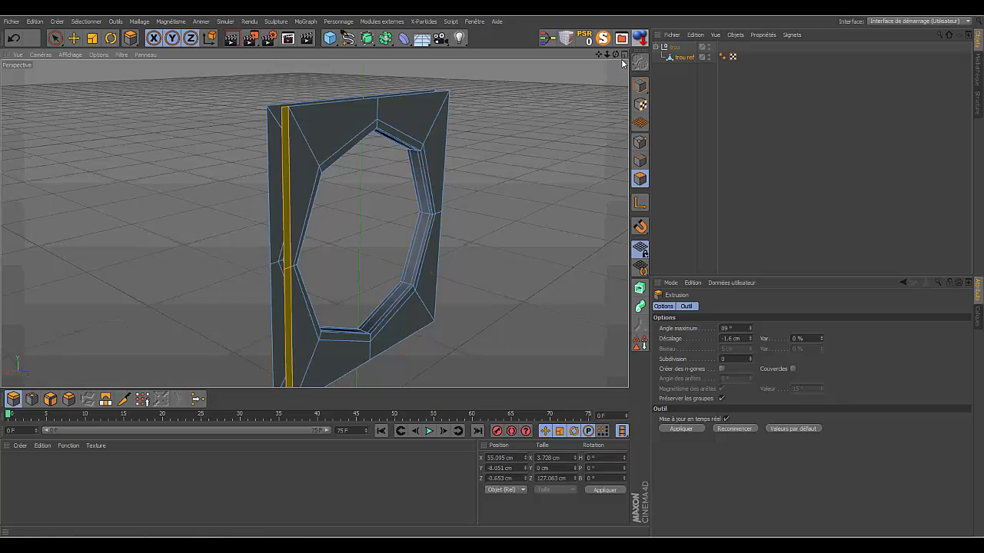
drag(614, 54, 541, 237)
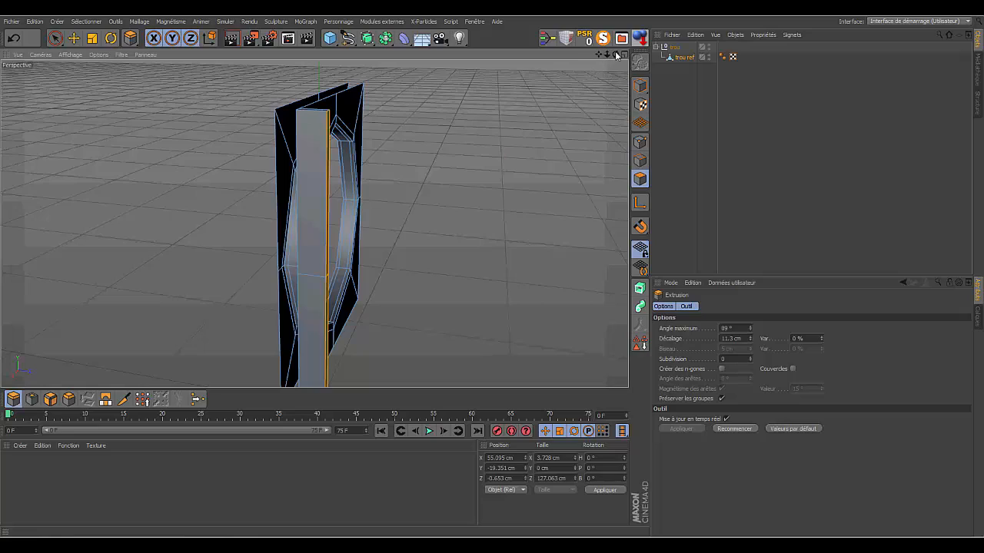
- Delete the extruded strip's two outer side faces together with its top and bottom end caps
mouse_move(616, 55)
mouse_down()
mouse_move(555, 73)
mouse_move(629, 52)
mouse_up()
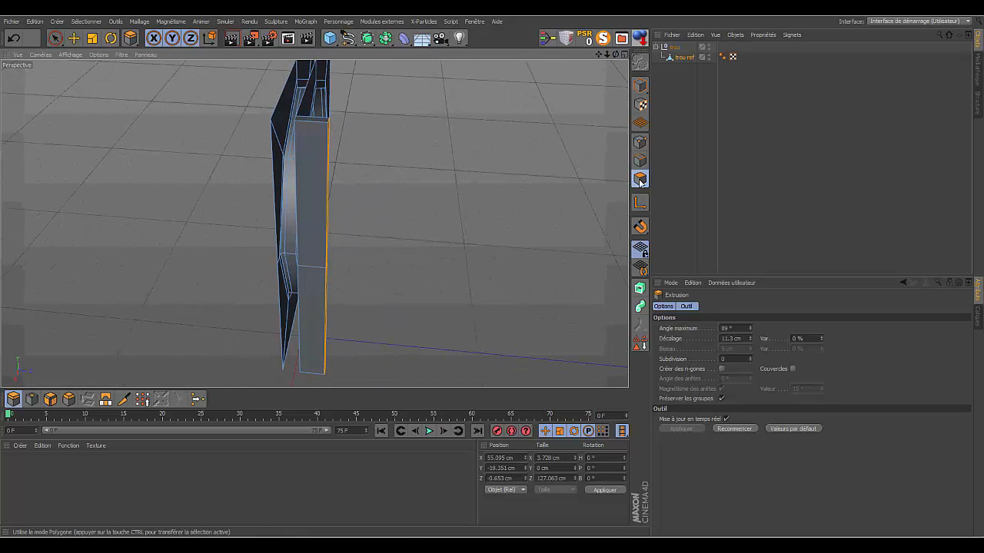
click(54, 39)
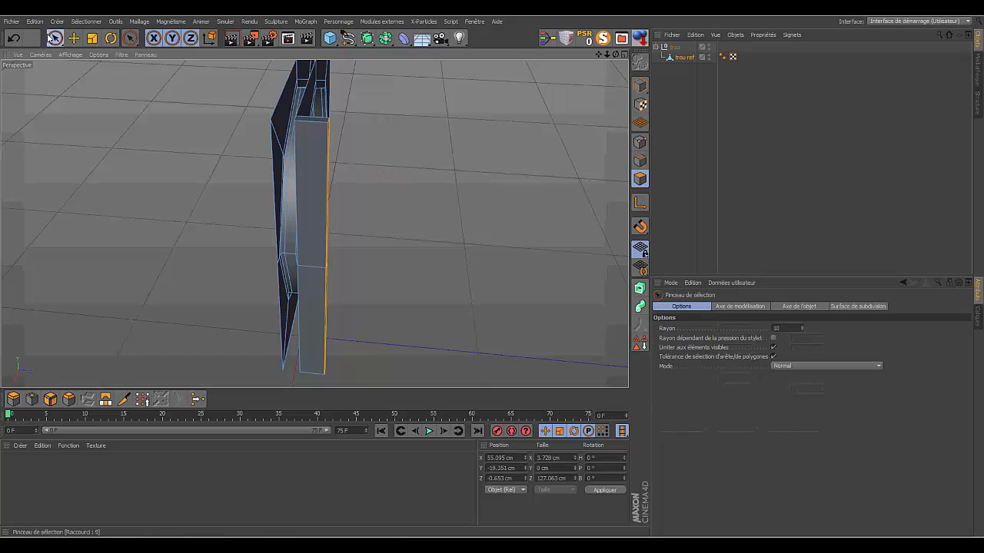
click(315, 192)
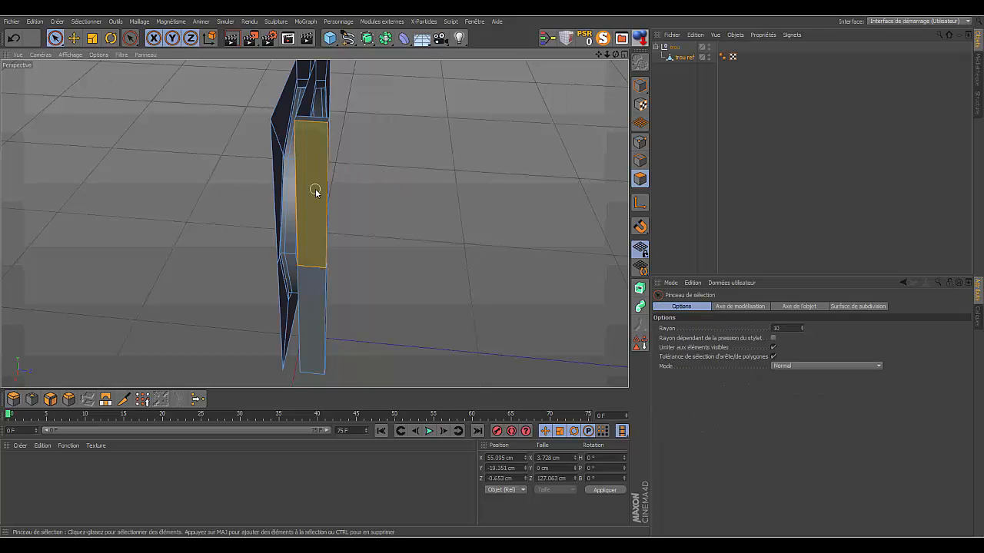
shift+click(315, 295)
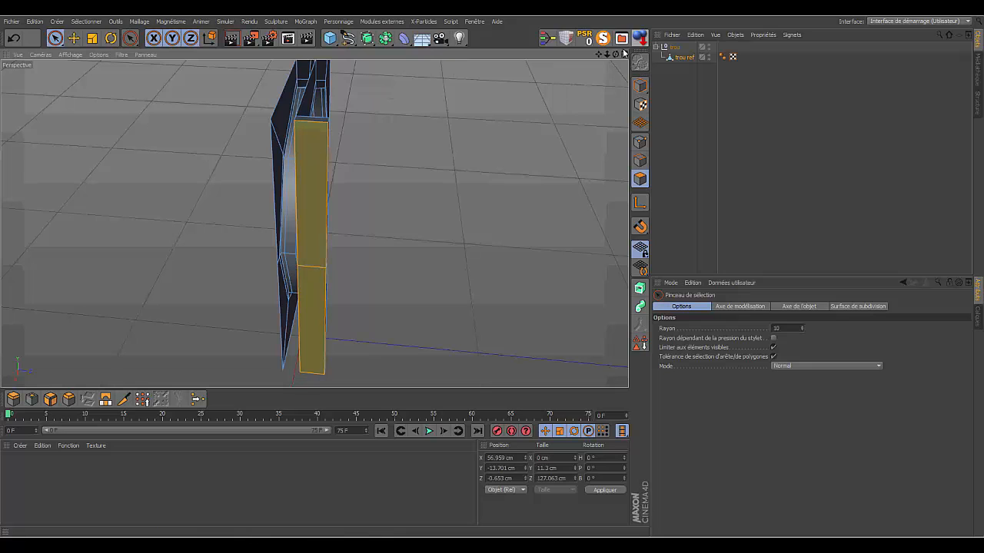
drag(616, 54, 635, 99)
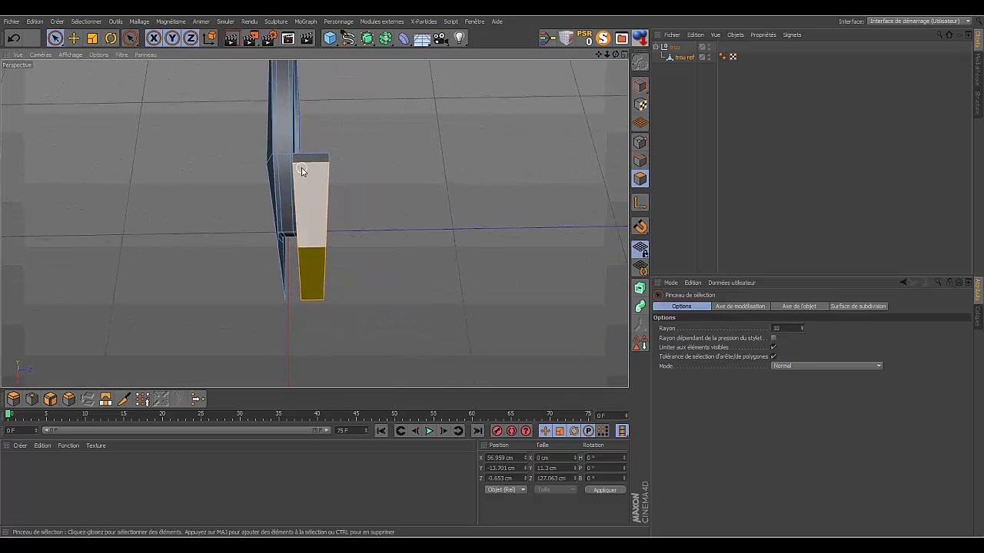
shift+click(307, 166)
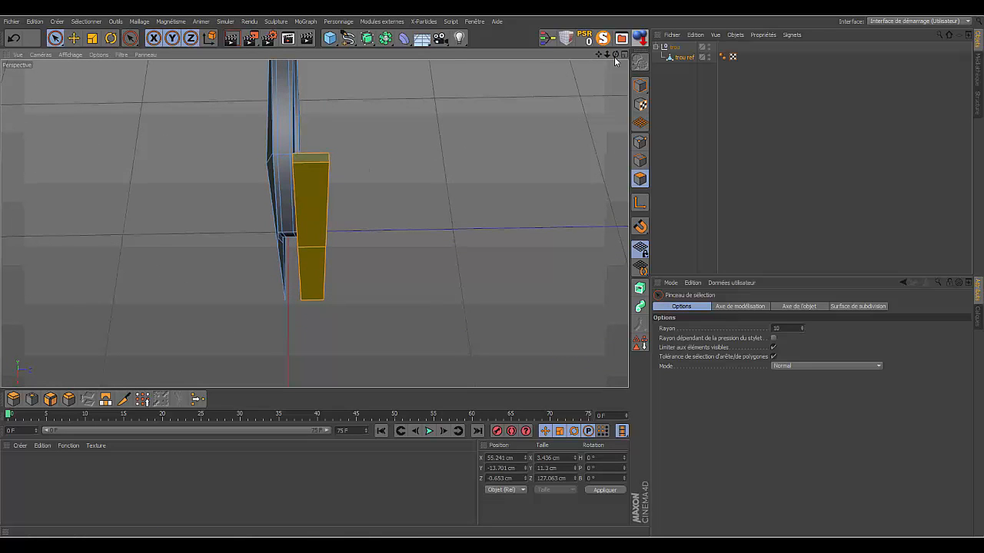
drag(615, 54, 614, 12)
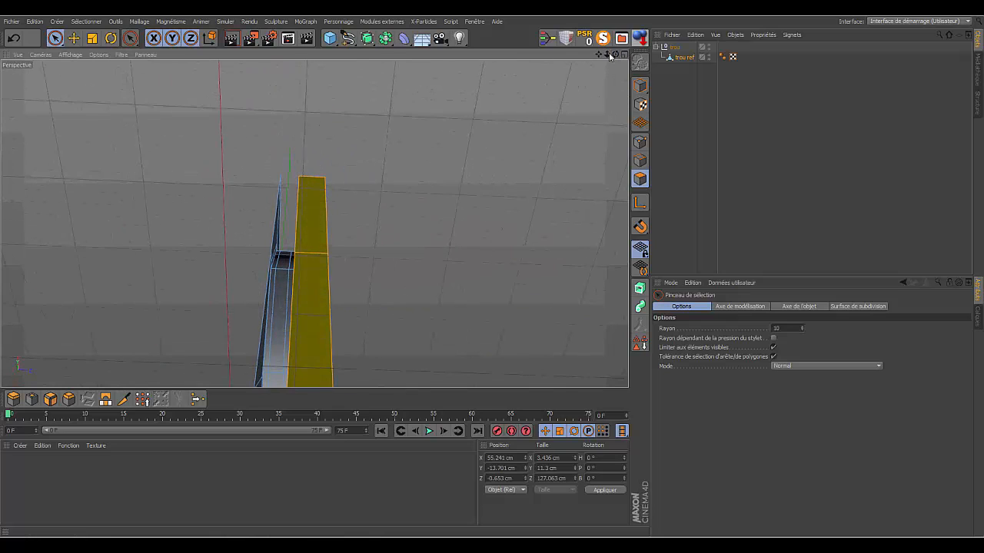
mouse_move(607, 54)
mouse_down()
mouse_move(581, 60)
mouse_move(624, 56)
mouse_up()
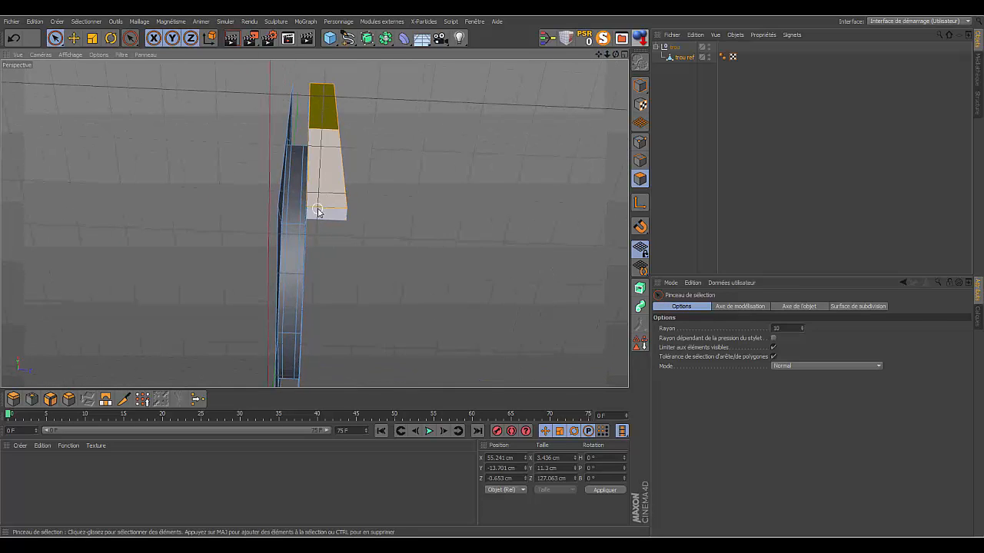
shift+drag(326, 209, 468, 170)
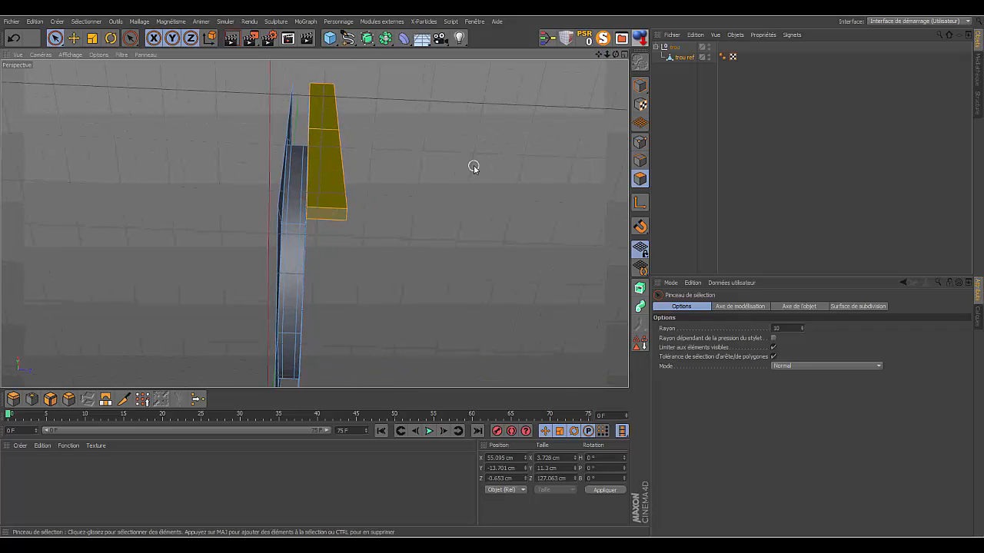
key(Delete)
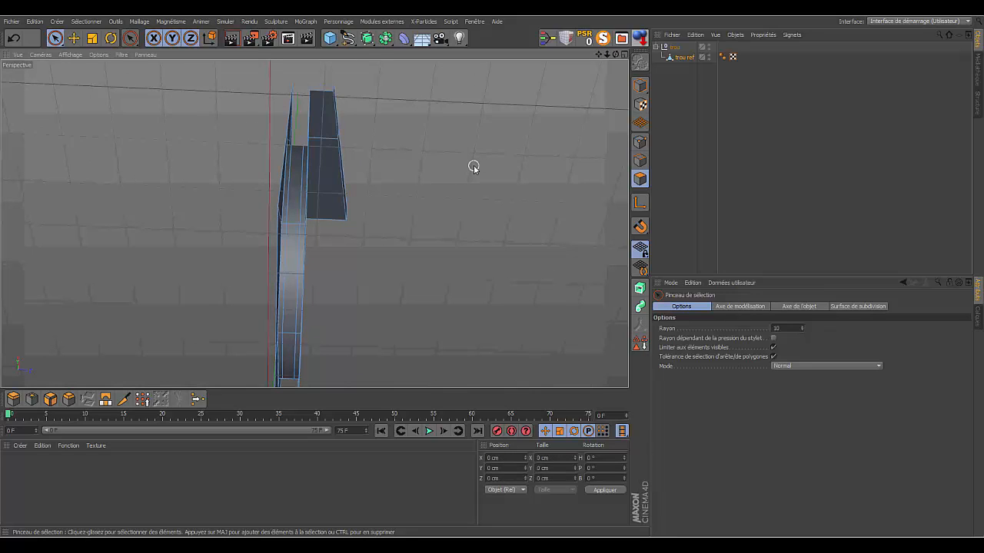
- In point mode, clean up the points of trou ref with Optimiser
drag(616, 55, 527, 55)
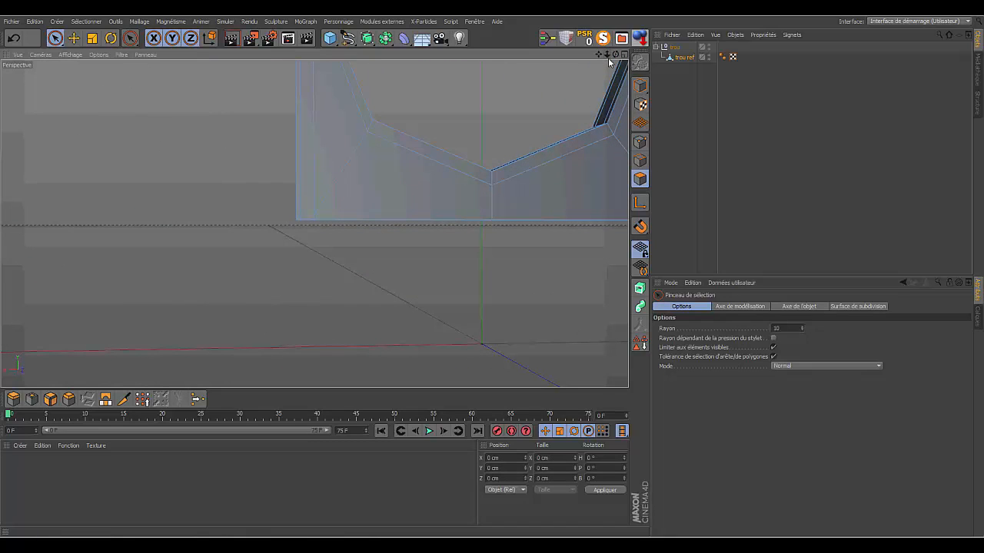
drag(609, 55, 654, 77)
click(640, 142)
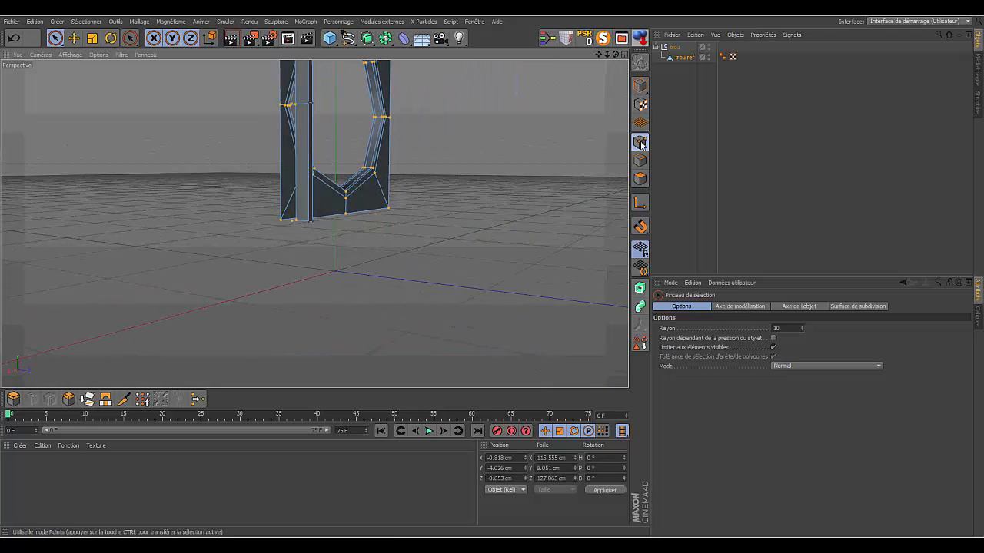
drag(599, 55, 580, 219)
drag(619, 55, 547, 128)
right_click(164, 137)
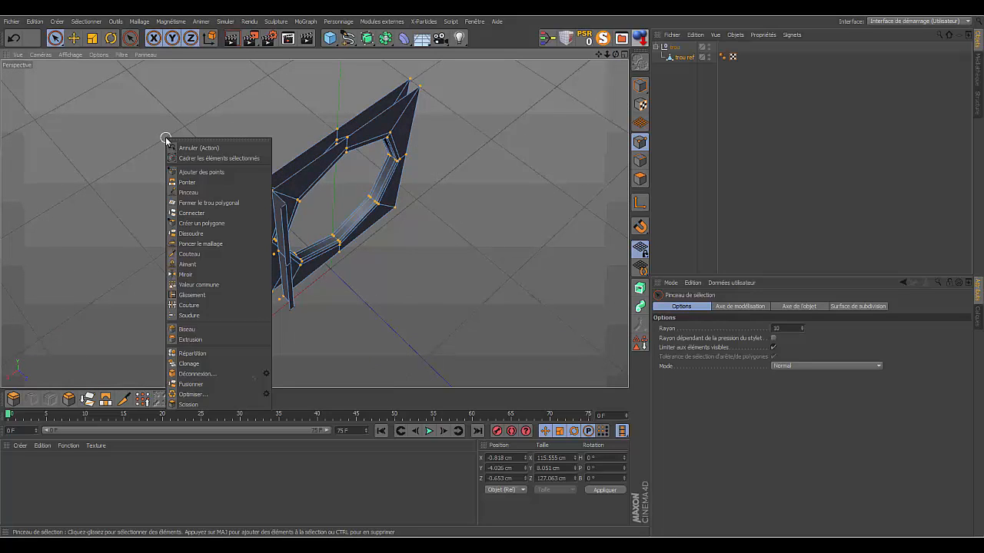
click(193, 394)
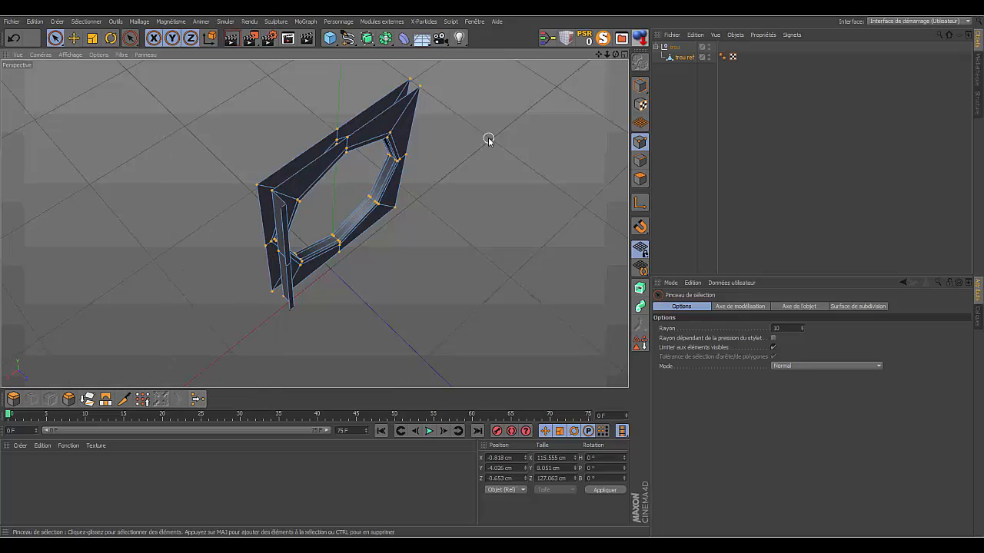
- In polygon mode, select only the two narrow faces at the extruded strip's far end and delete them, keeping the plate's rear faces out of the selection
mouse_move(616, 55)
mouse_down()
mouse_move(318, 222)
mouse_move(305, 220)
mouse_move(316, 223)
mouse_up()
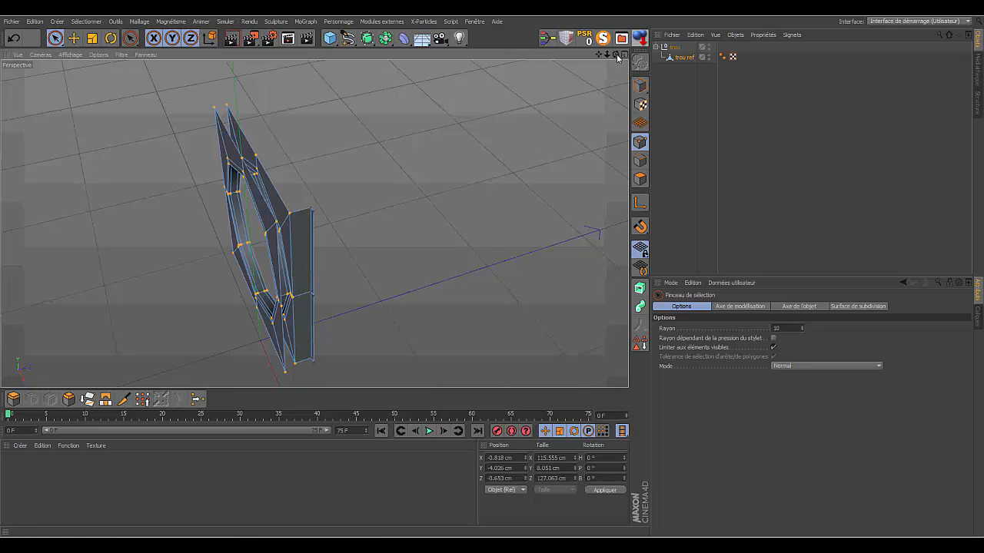
drag(617, 59, 472, 58)
drag(608, 56, 642, 59)
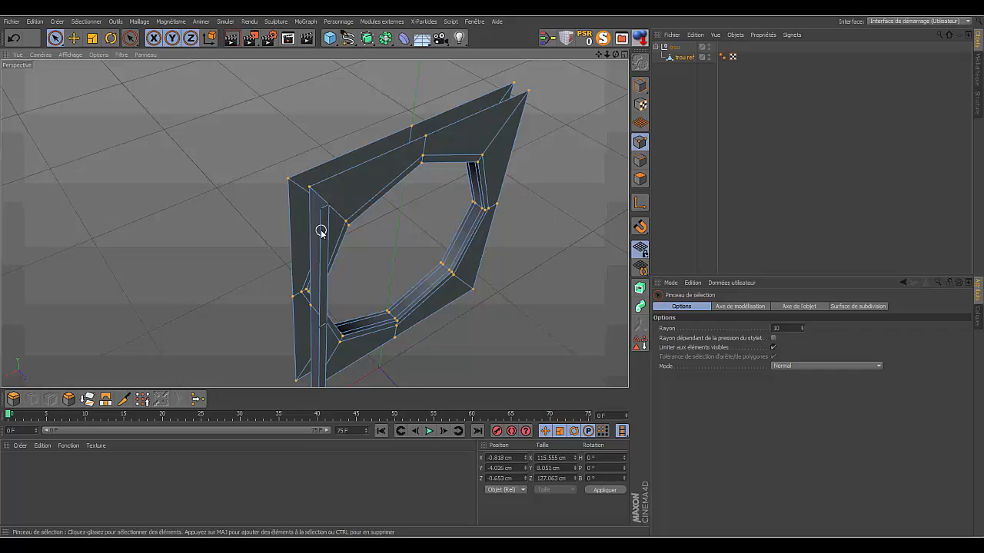
click(640, 179)
click(323, 228)
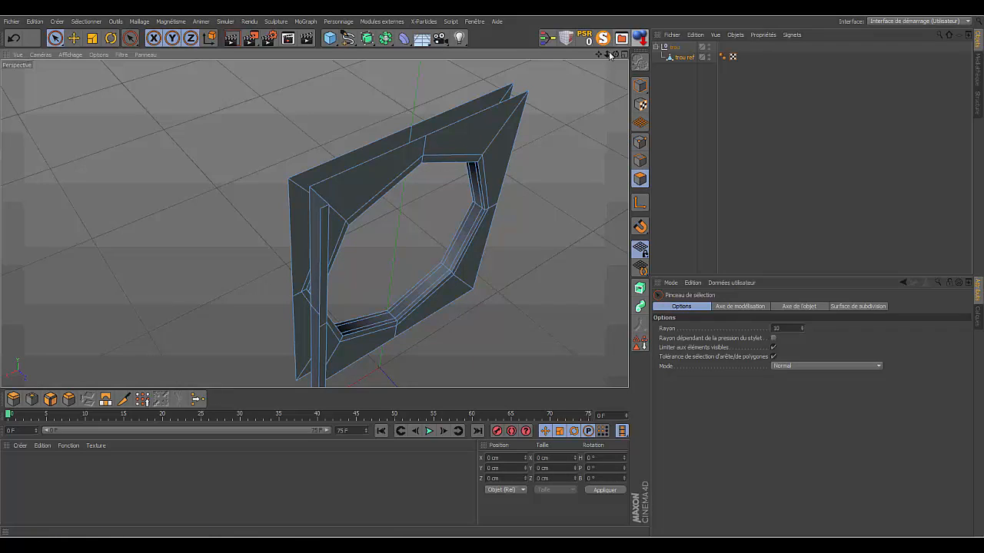
mouse_move(600, 55)
mouse_down()
mouse_move(611, 52)
mouse_move(599, 41)
mouse_move(592, 51)
mouse_up()
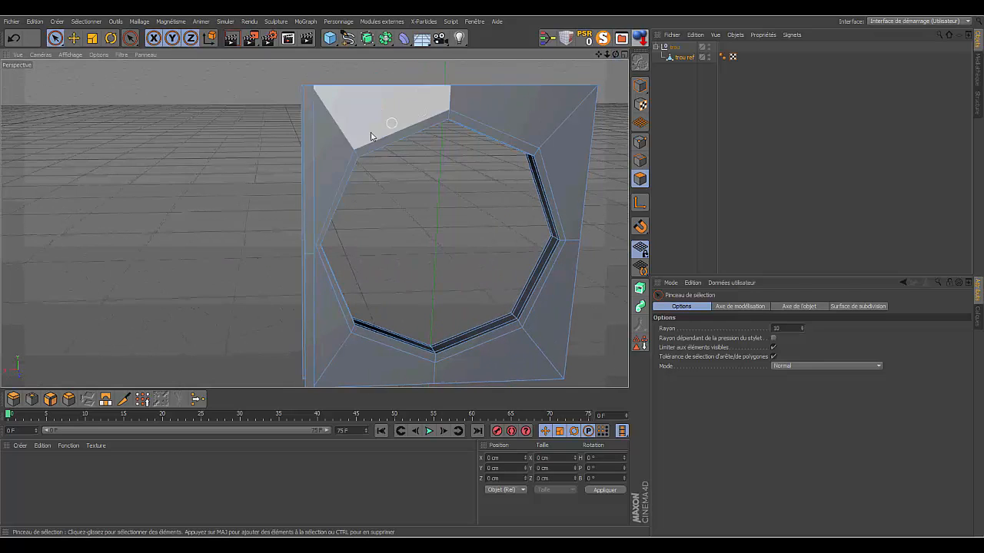
click(307, 146)
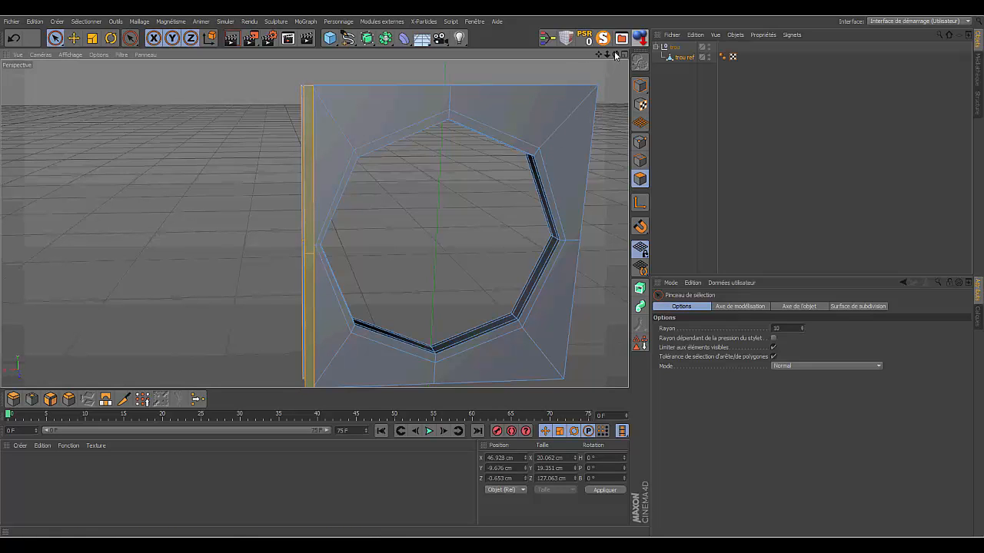
drag(614, 51, 603, 48)
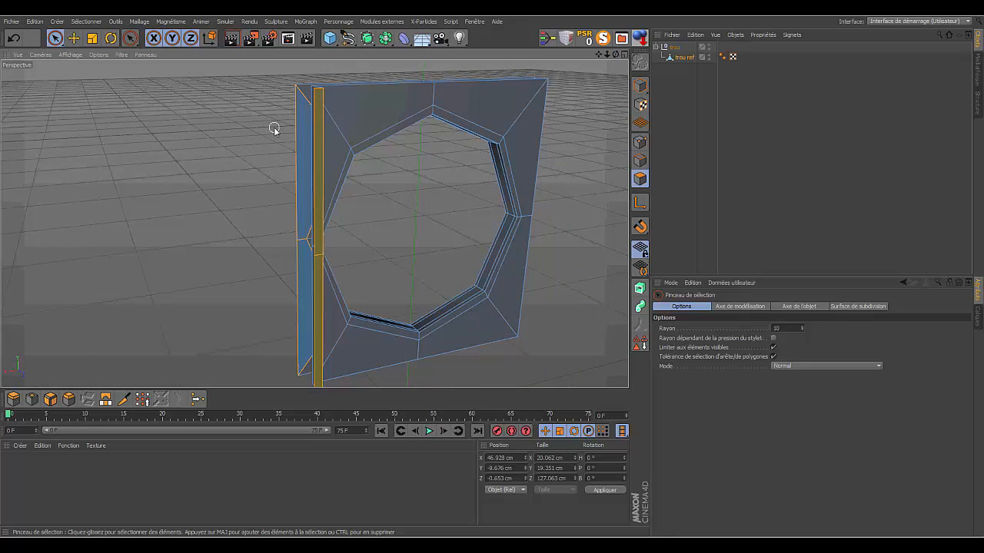
ctrl+drag(274, 128, 297, 130)
ctrl+drag(281, 244, 297, 268)
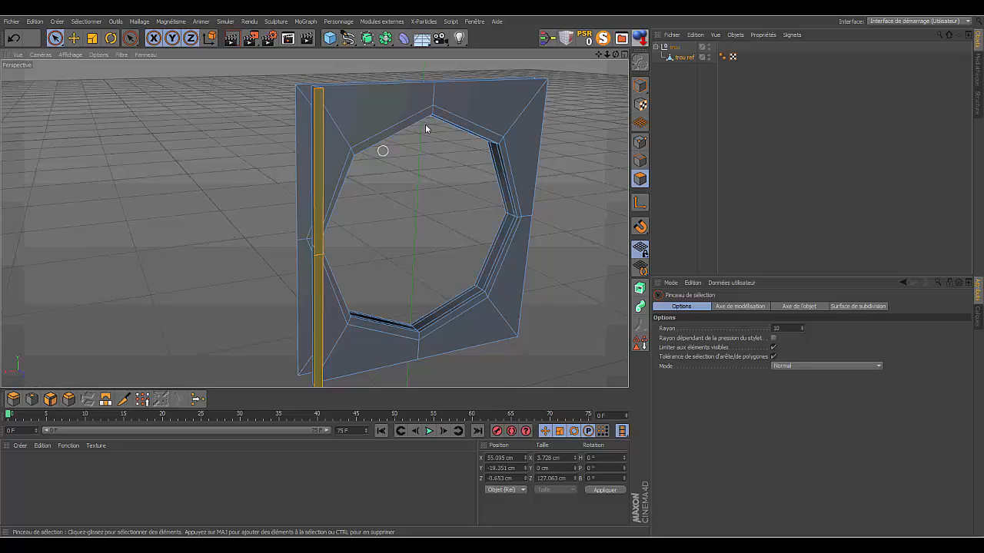
drag(616, 55, 592, 67)
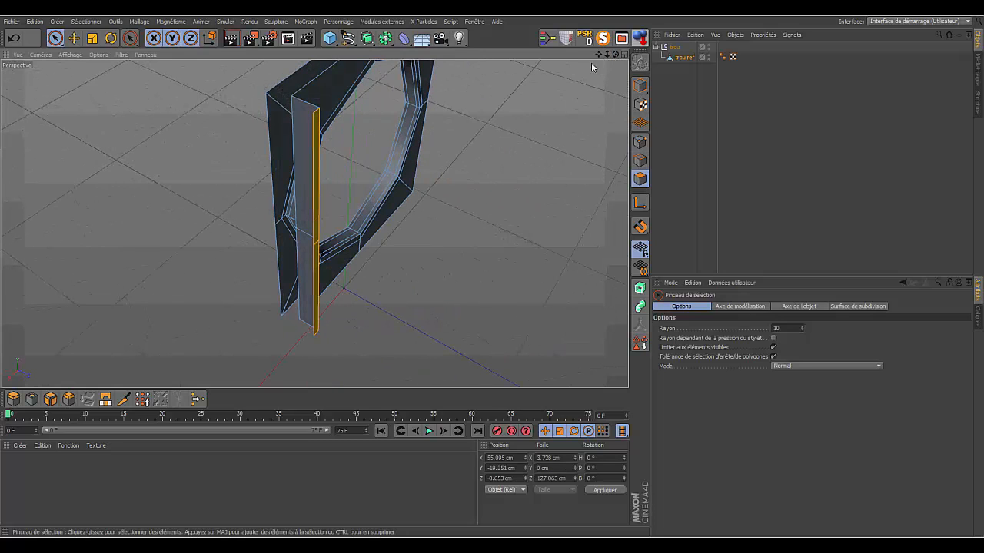
click(510, 123)
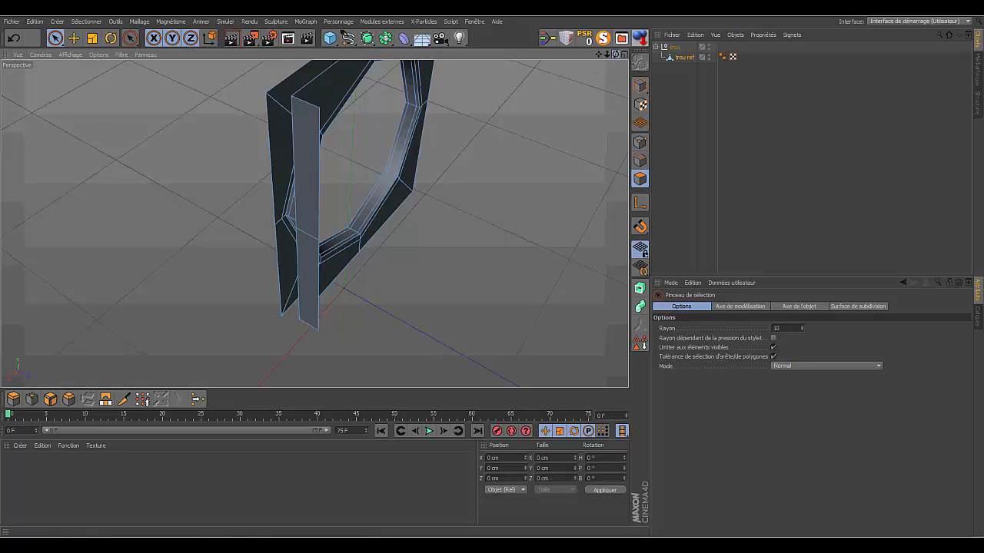
drag(616, 54, 680, 9)
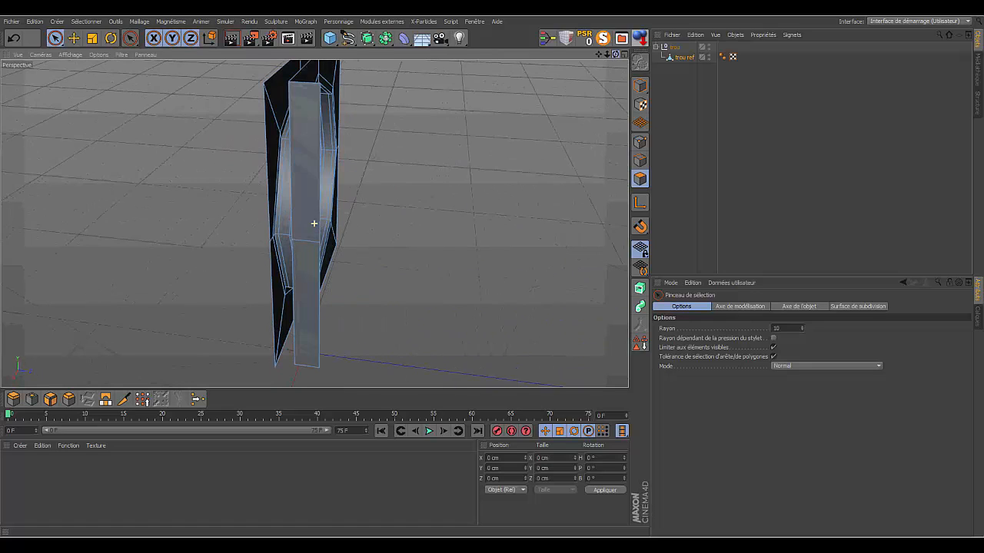
- Save the project as tuto part 01 in the Puissance 4 tuto folder, replacing the existing file
mouse_move(607, 54)
mouse_down()
mouse_move(538, 58)
mouse_move(676, 57)
mouse_move(730, 69)
mouse_move(738, 119)
mouse_move(661, 107)
mouse_move(615, 54)
mouse_up()
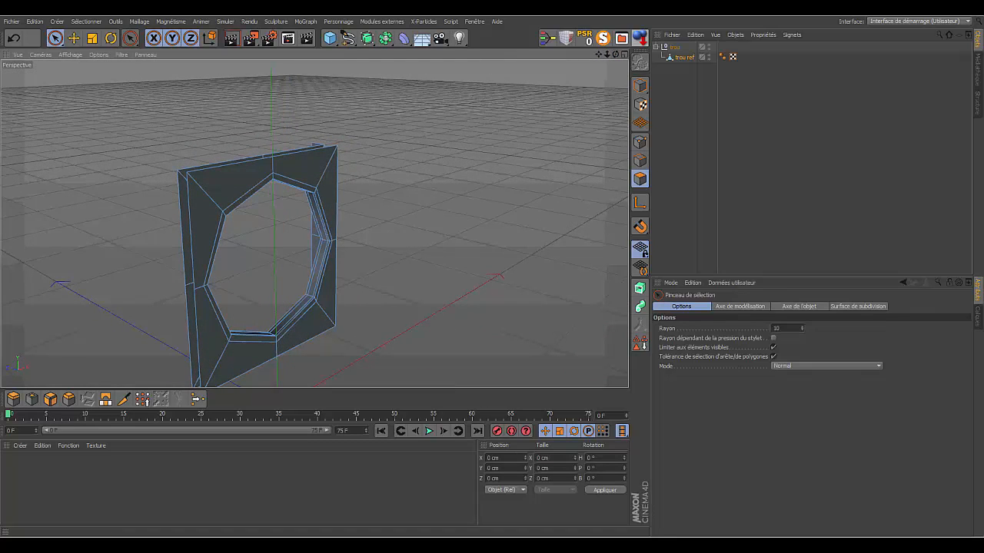
click(12, 21)
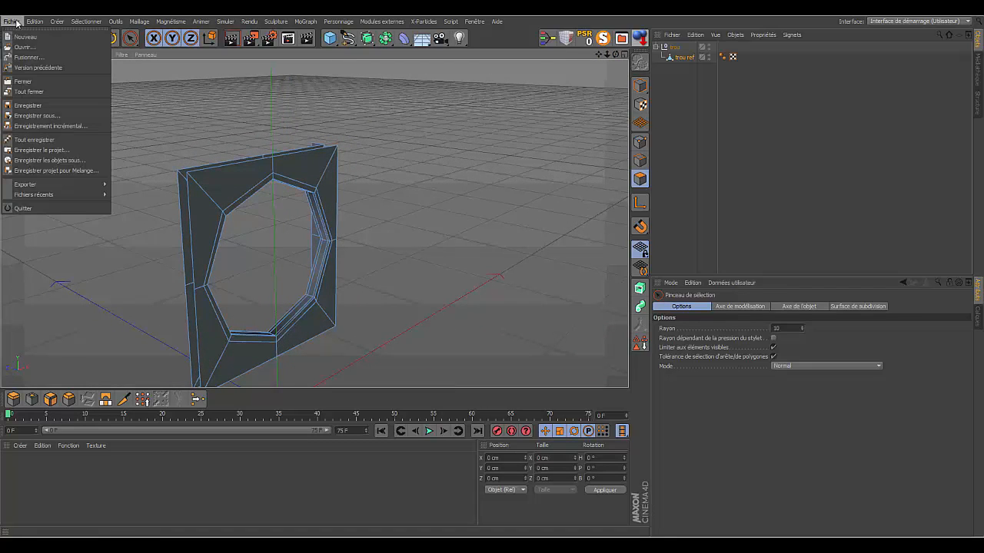
click(36, 115)
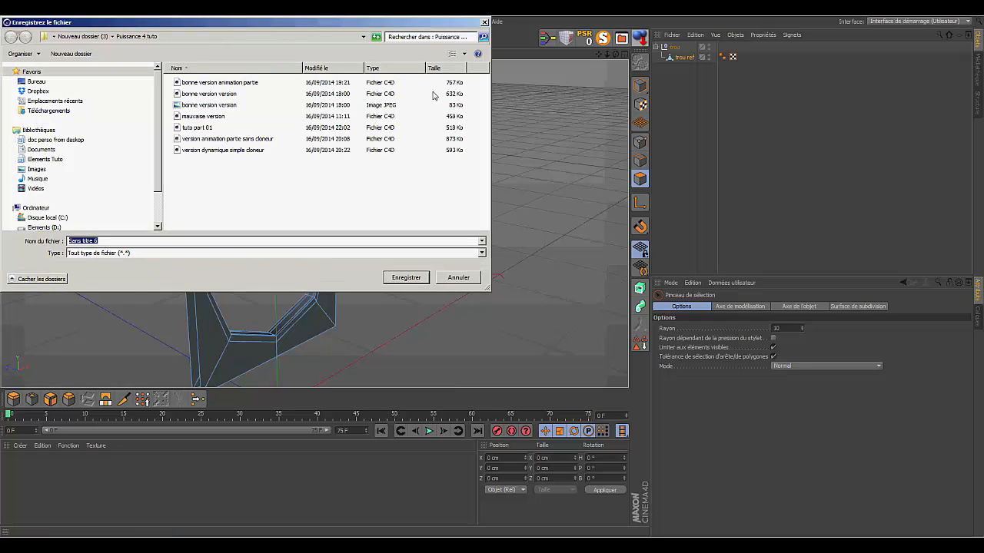
click(207, 129)
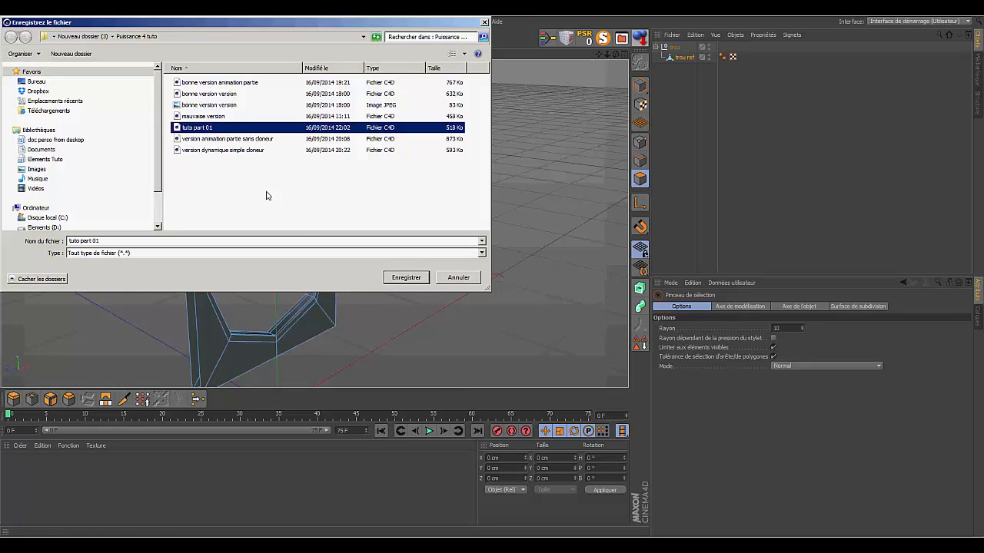
click(405, 278)
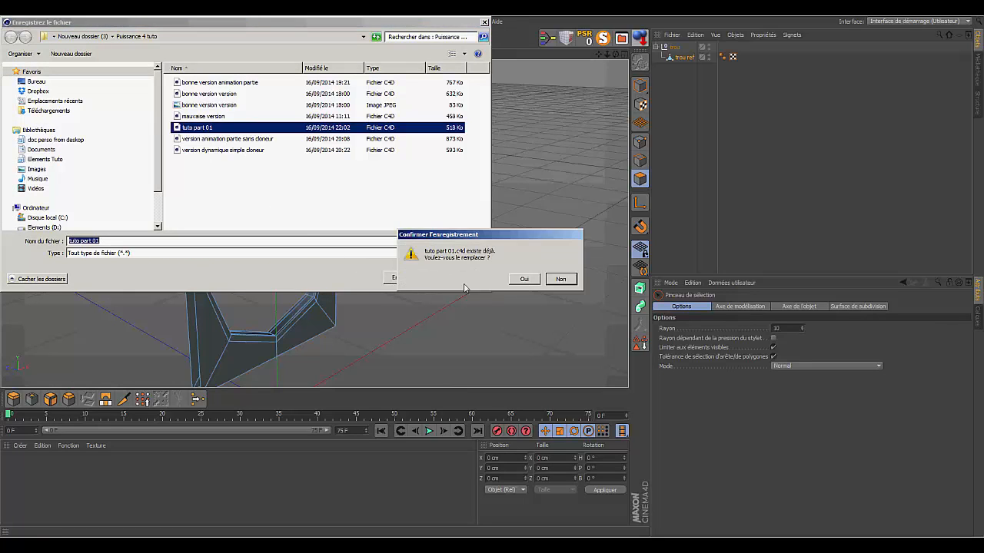
click(521, 279)
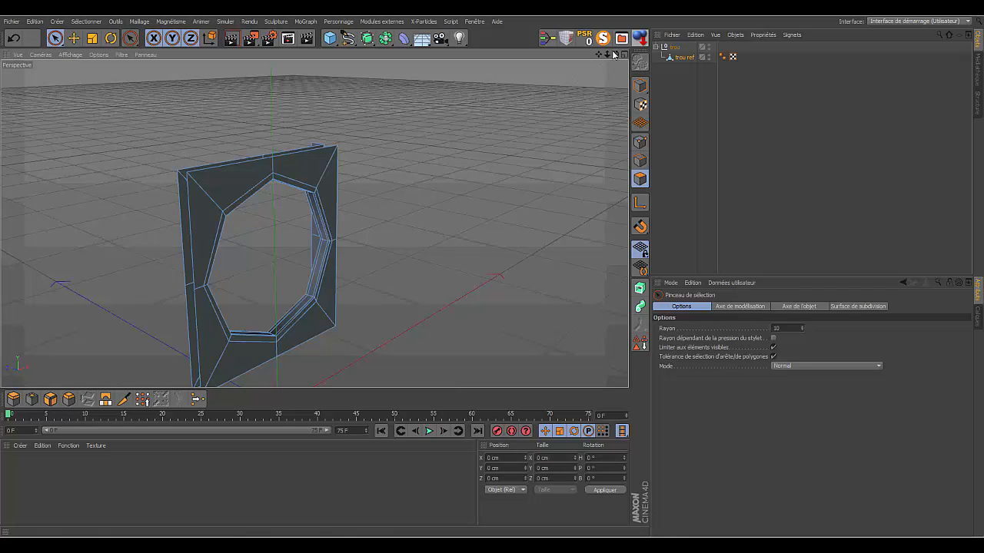
- Move trou ref out of the trou null and nest it back under it
drag(601, 56, 313, 224)
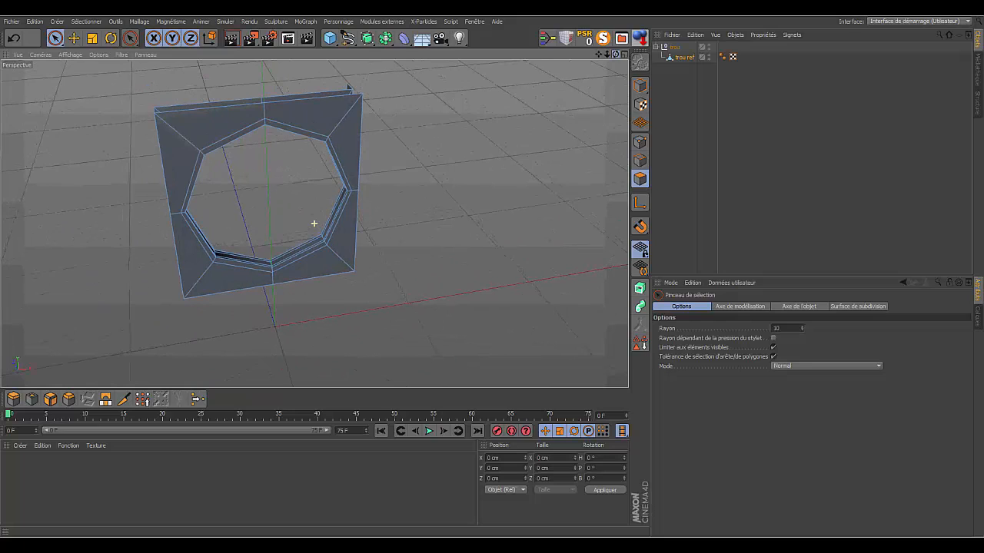
click(674, 58)
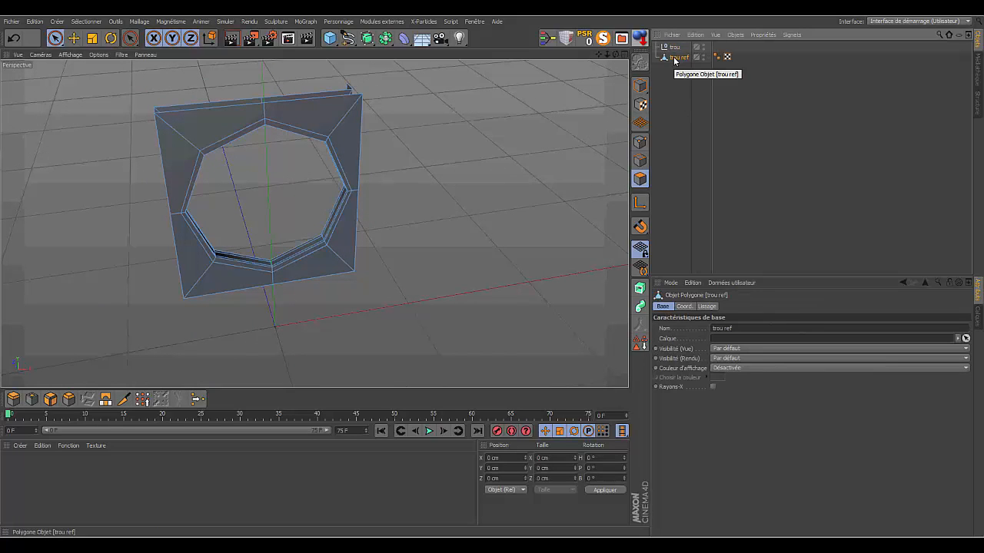
drag(673, 56, 674, 49)
click(680, 88)
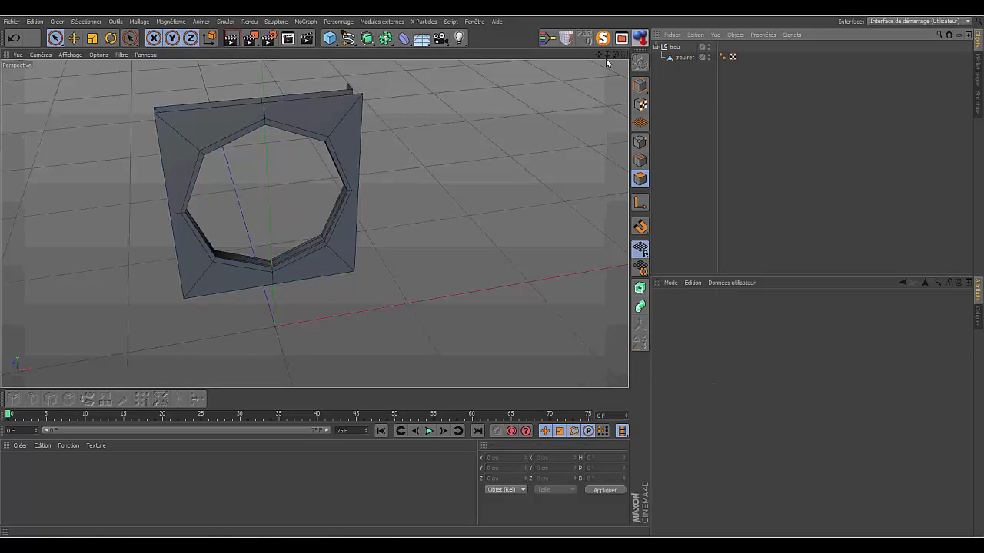
drag(616, 53, 620, 17)
drag(607, 56, 604, 120)
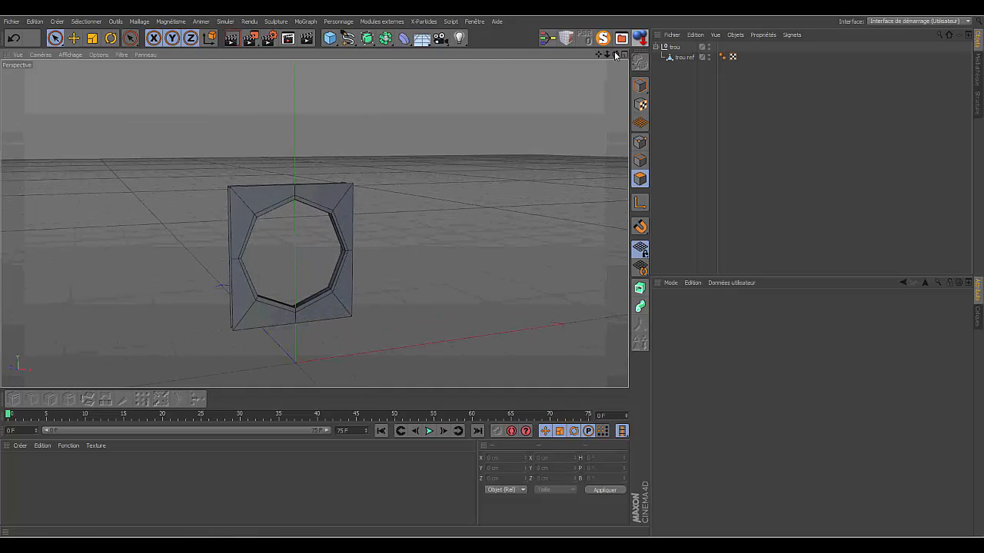
- Take trou ref out of the trou null, create a MoGraph Cloner, and nest trou ref under it
click(679, 58)
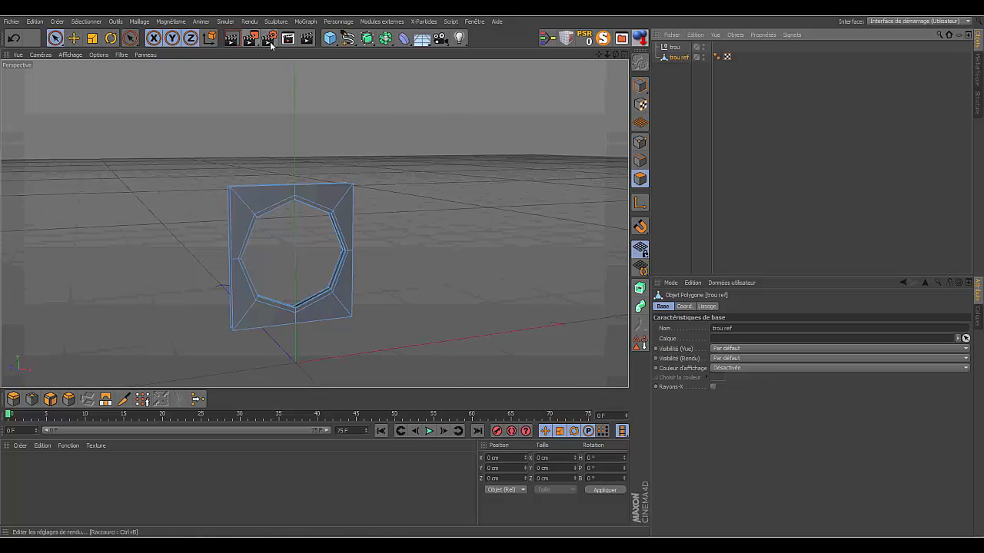
click(307, 23)
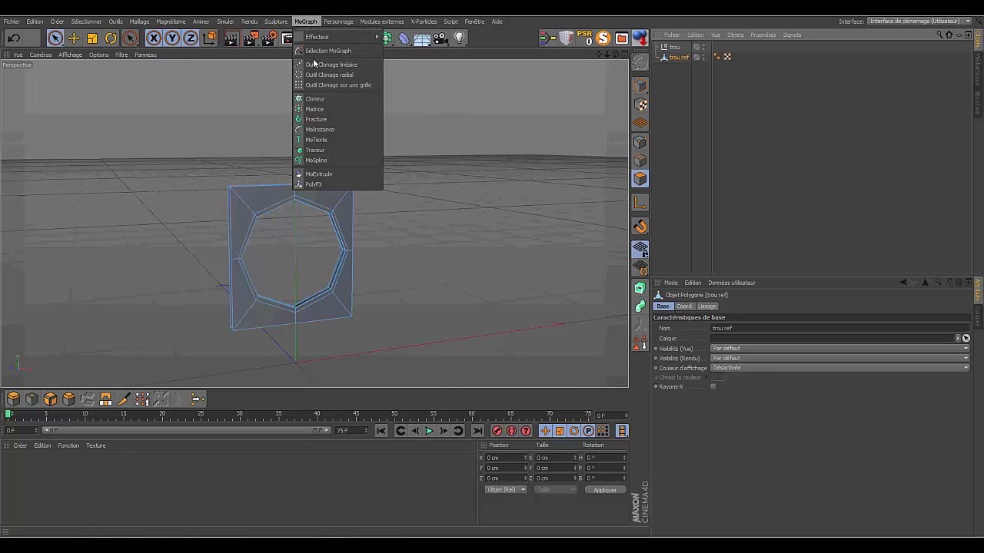
click(315, 99)
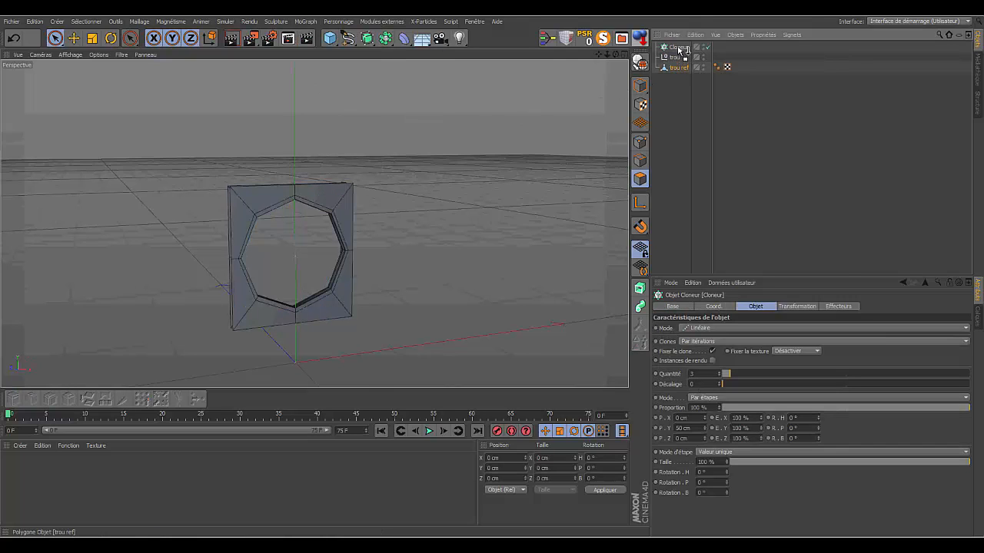
drag(686, 51, 684, 48)
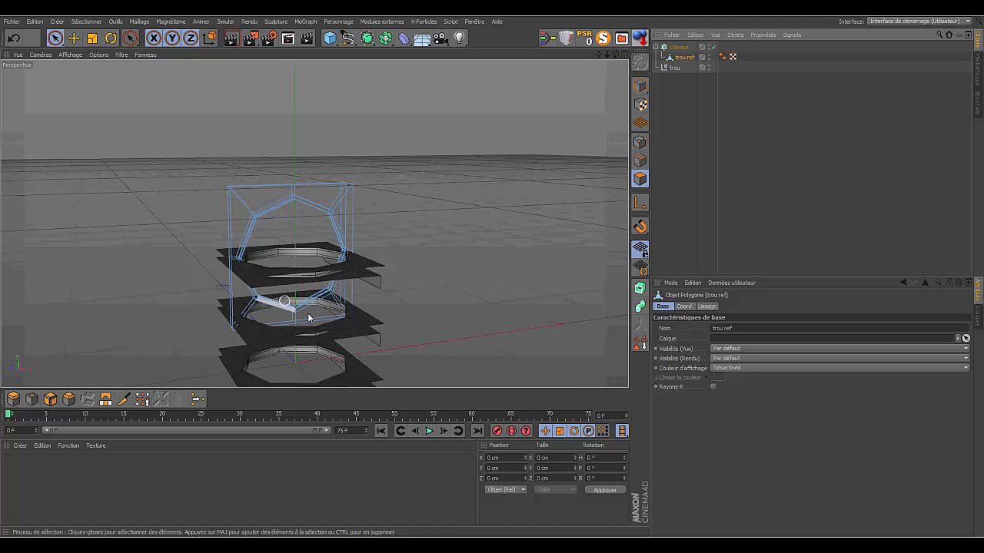
- With trou ref temporarily isolated, rotate only its object axis to a 0° pitch without turning its geometry
click(680, 48)
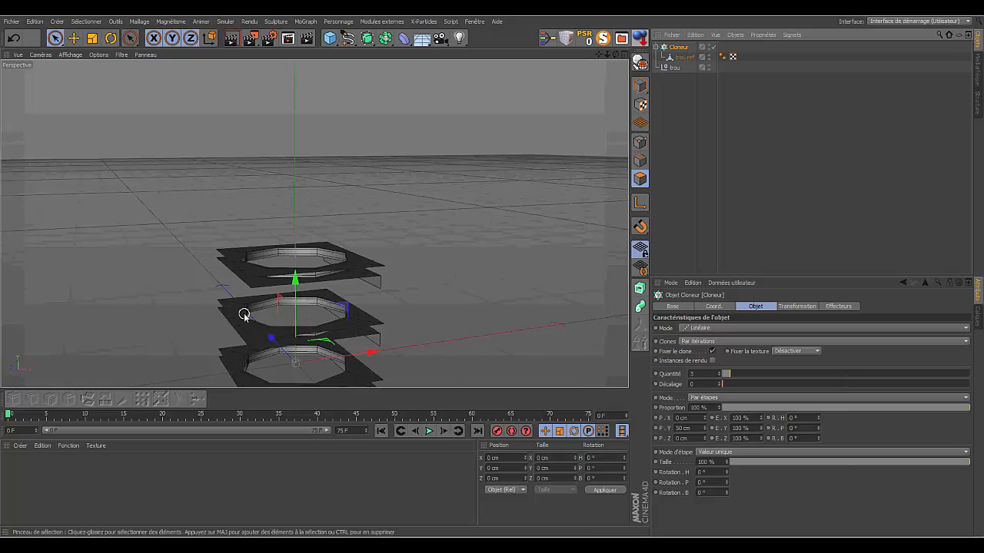
click(681, 58)
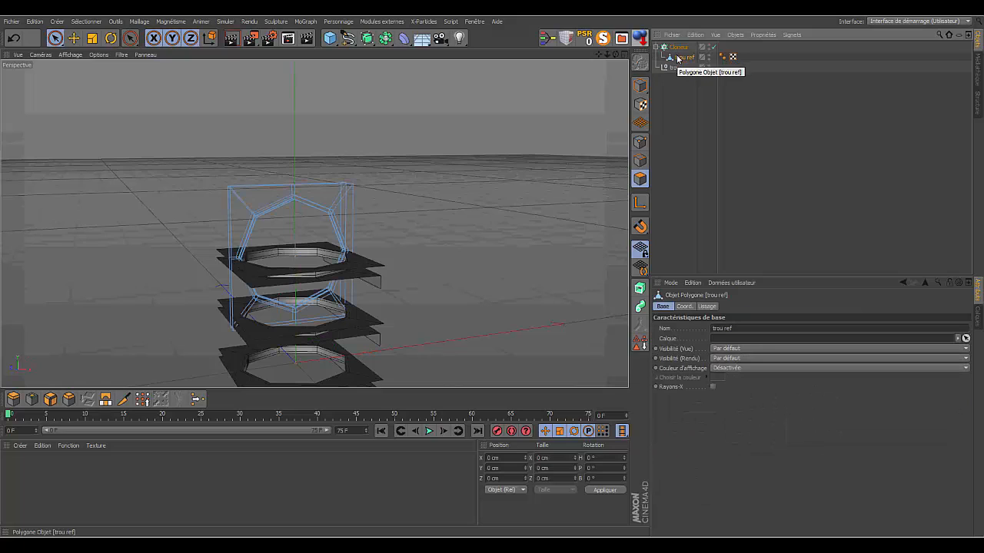
click(603, 40)
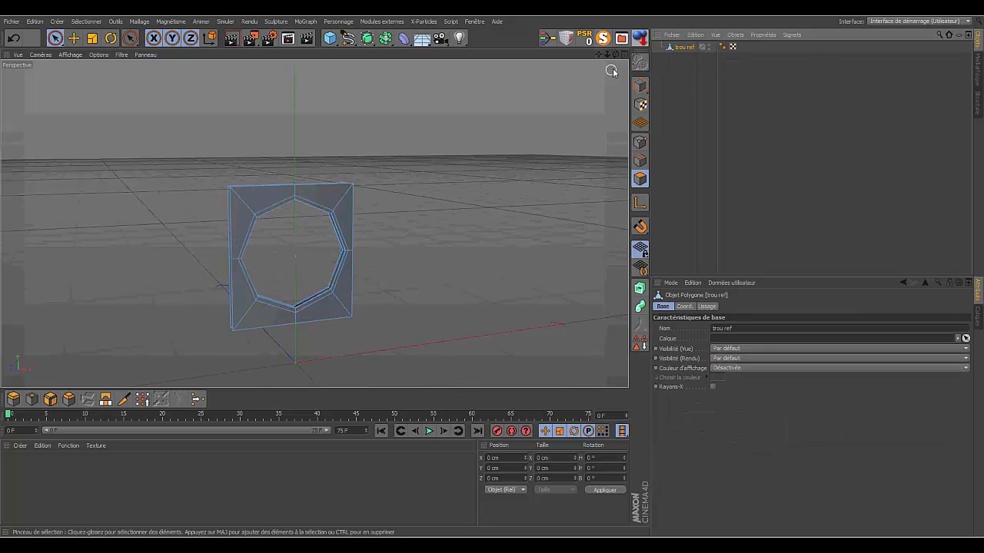
click(639, 86)
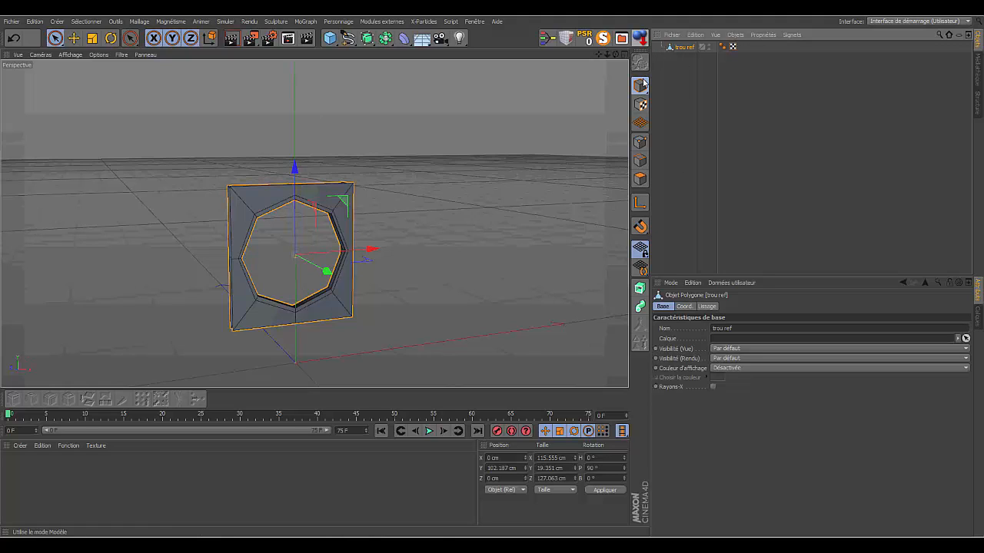
click(639, 204)
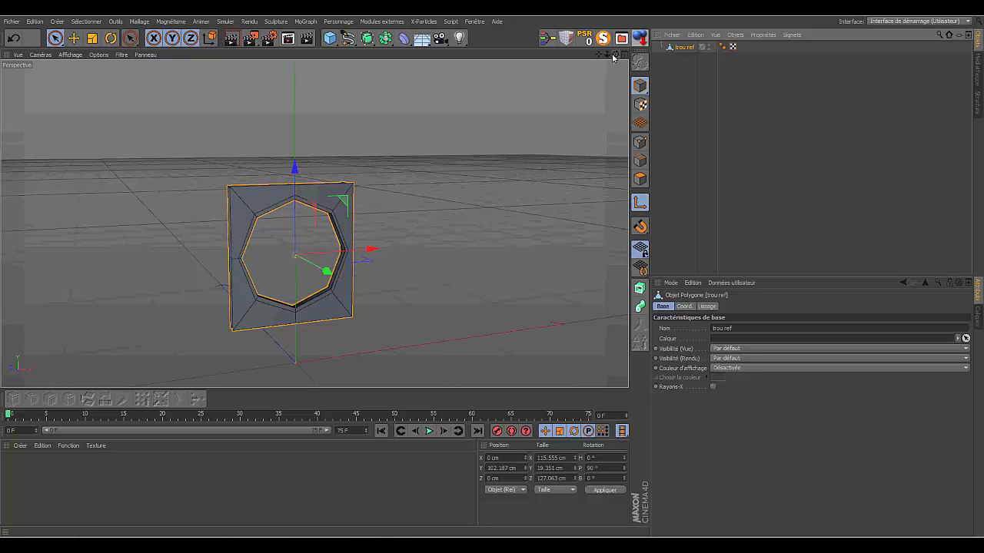
drag(616, 57, 569, 59)
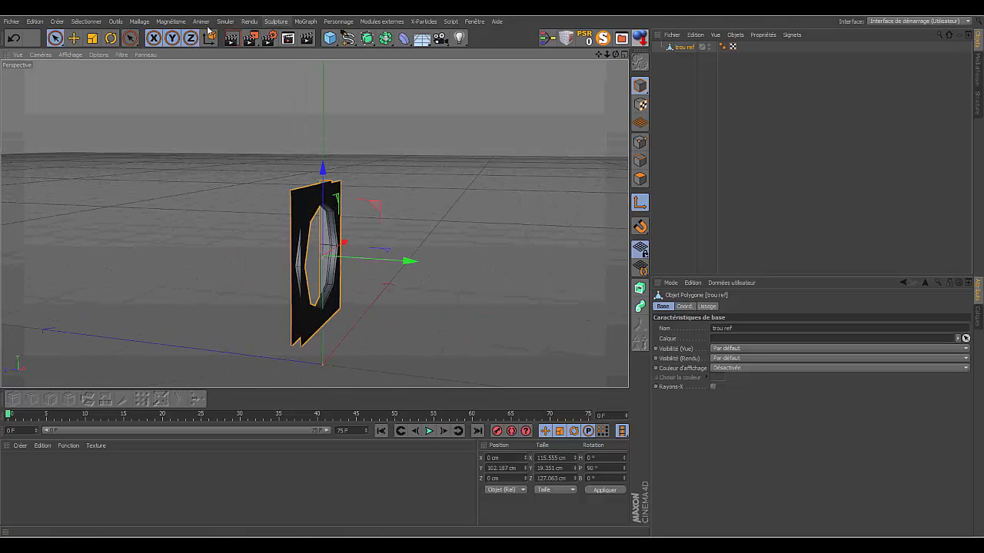
click(112, 38)
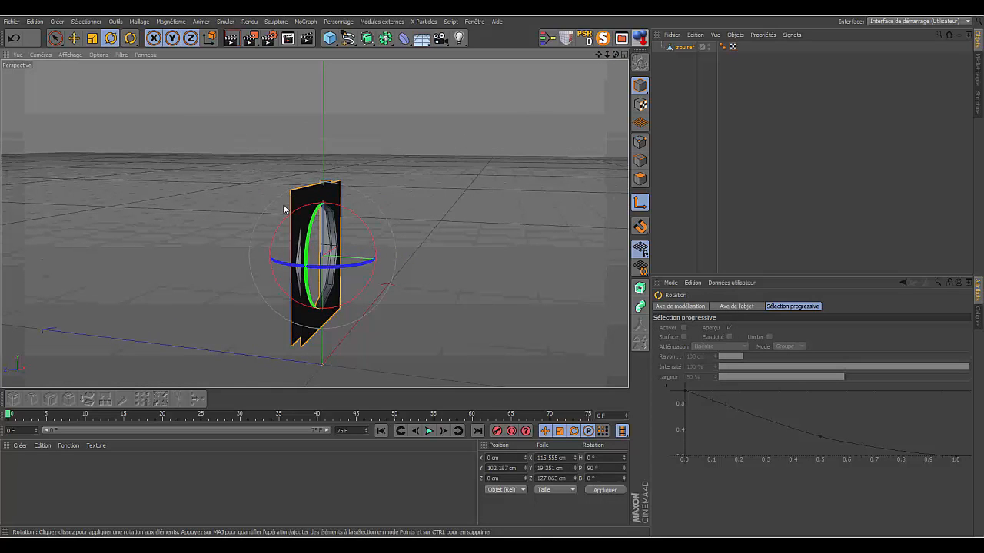
drag(615, 54, 577, 66)
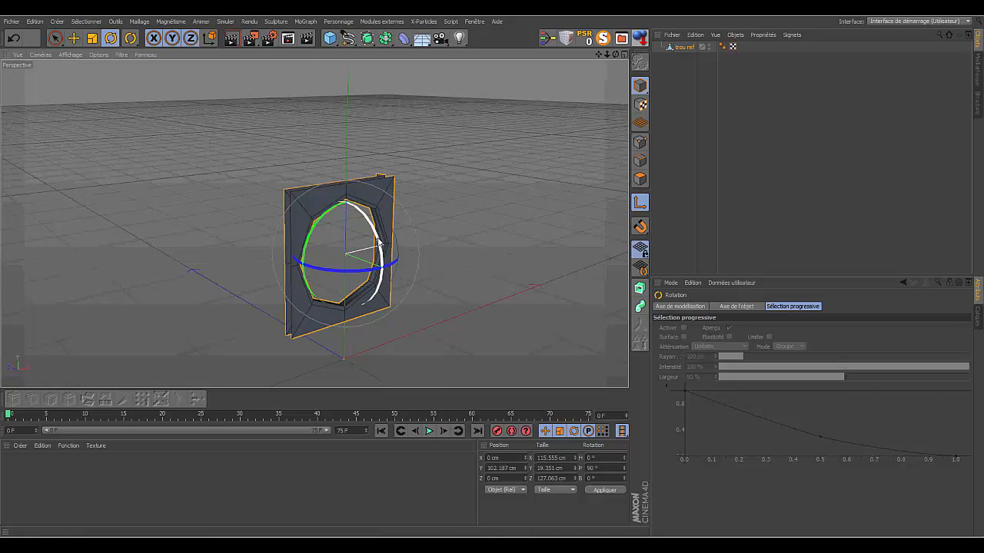
drag(378, 242, 326, 202)
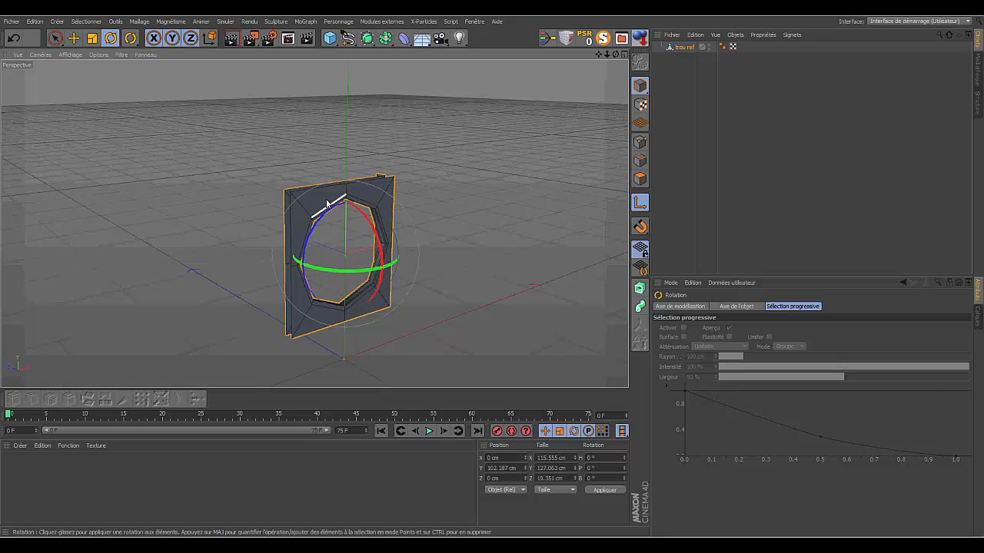
click(639, 203)
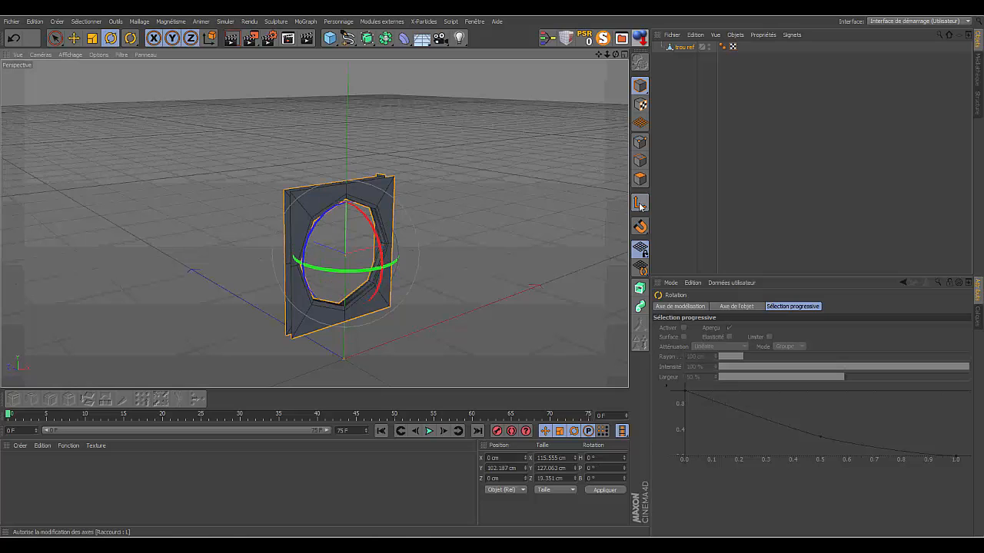
click(605, 40)
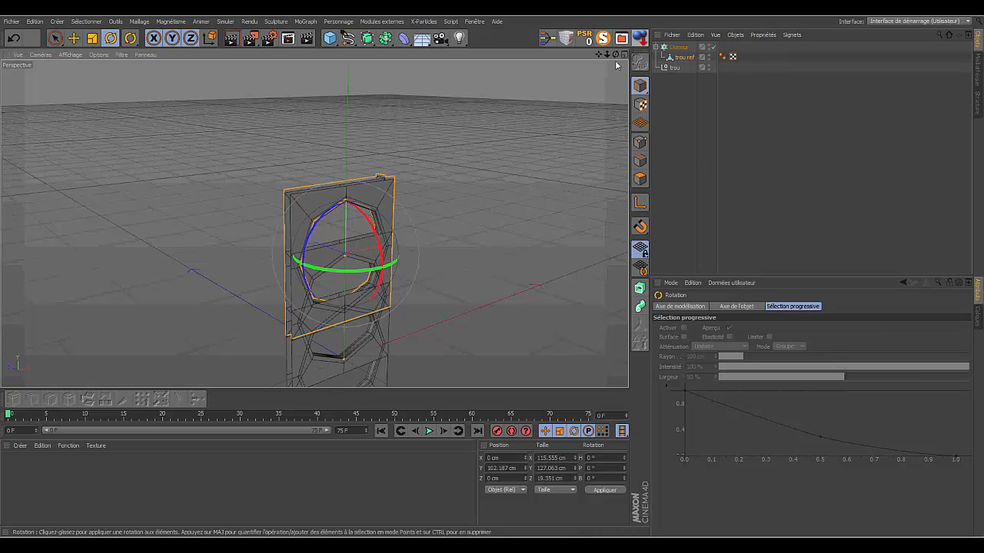
- Delete the empty trou null from the scene
drag(607, 55, 598, 11)
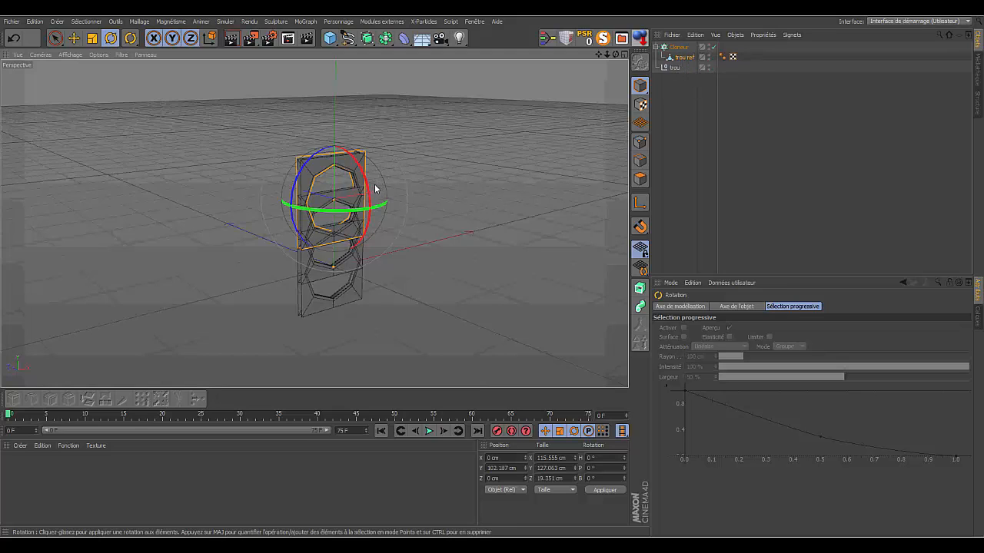
click(672, 69)
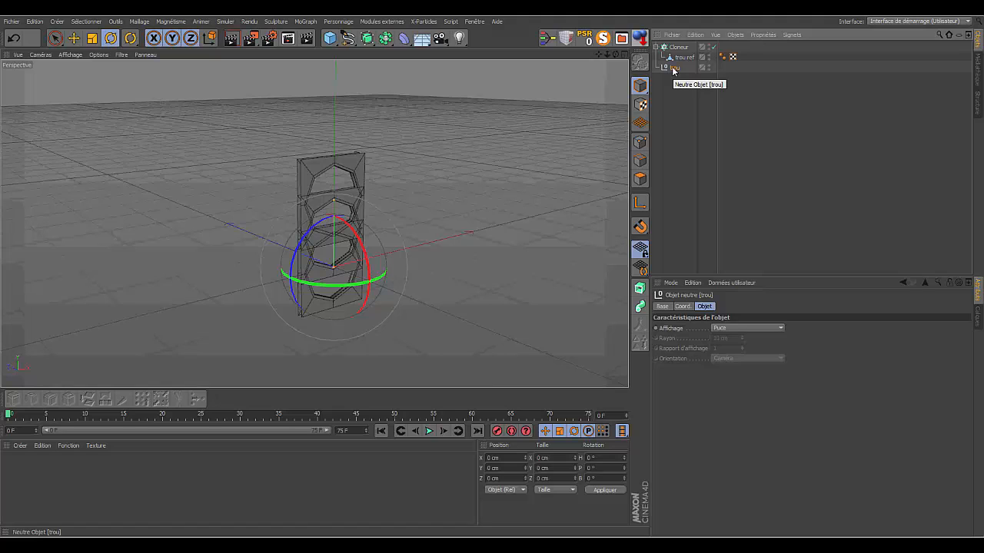
key(Delete)
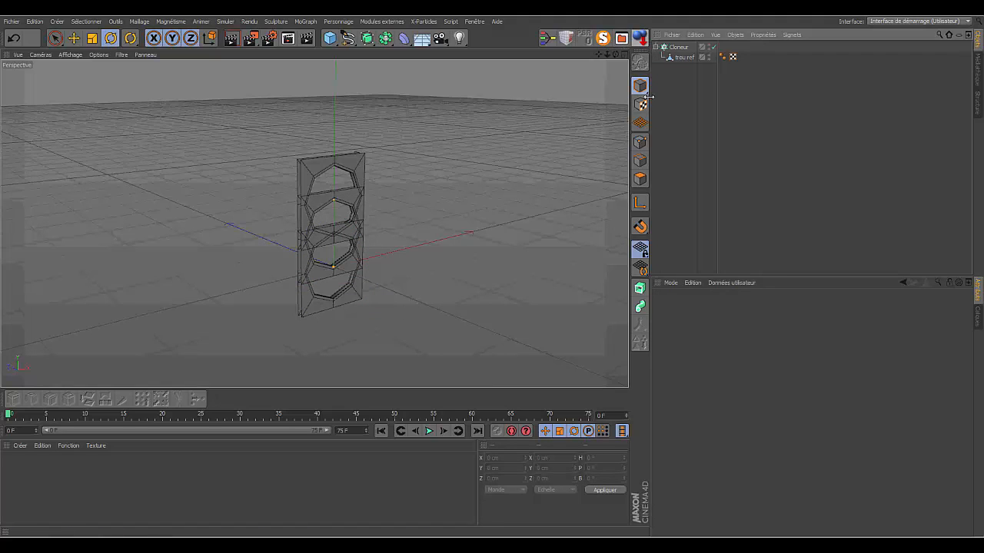
- Switch the Cloner's mode to grid distribution (Répartition sur une grille)
click(690, 58)
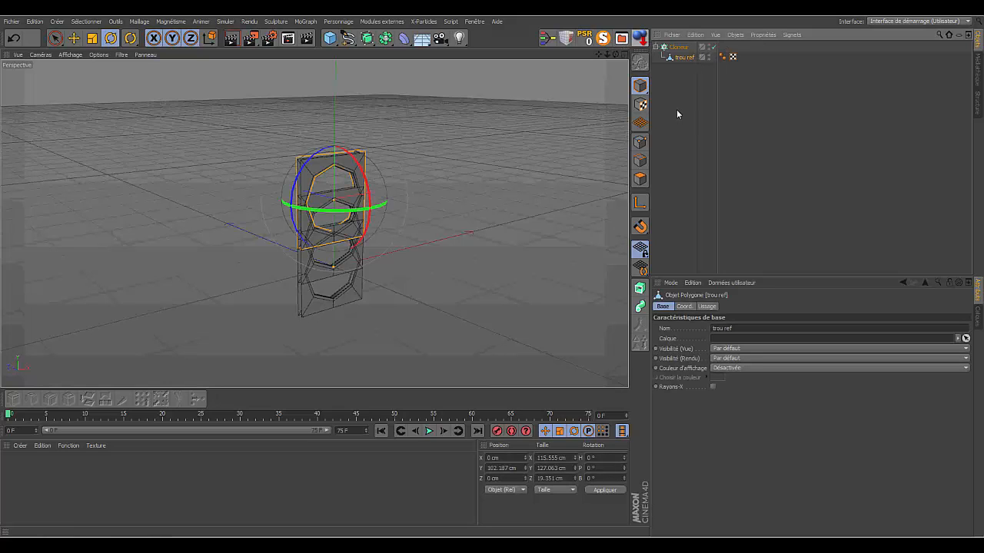
click(679, 47)
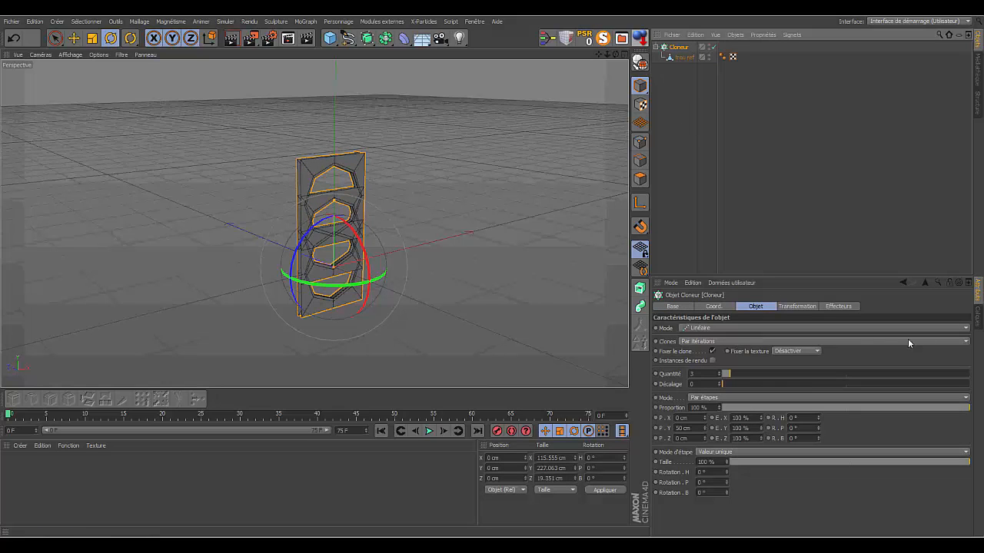
click(966, 329)
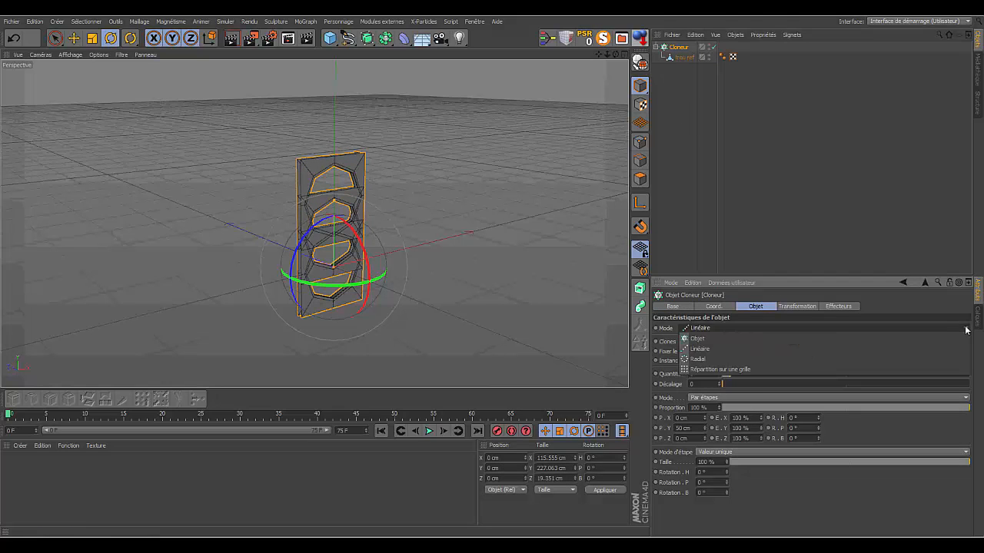
click(719, 369)
mouse_move(615, 55)
mouse_down()
mouse_move(565, 32)
mouse_move(569, 48)
mouse_move(600, 56)
mouse_up()
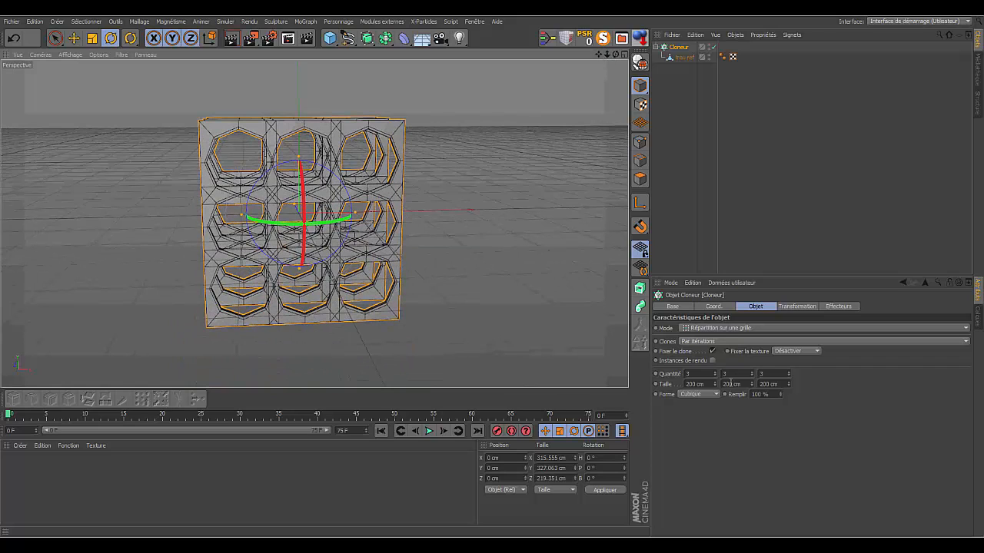
- Set the Cloner's grid quantities to 7 across, 6 high and 1 deep
click(73, 38)
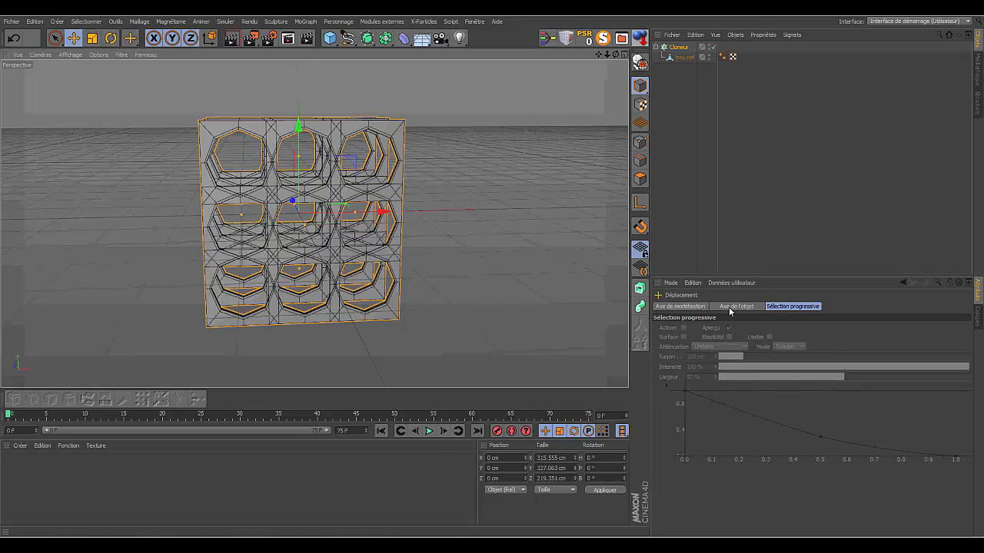
click(676, 47)
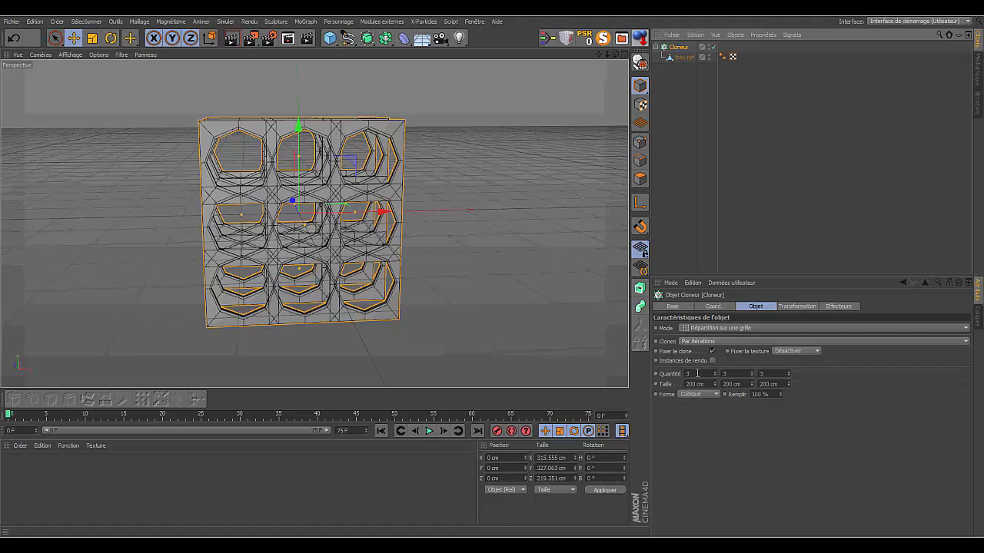
click(698, 374)
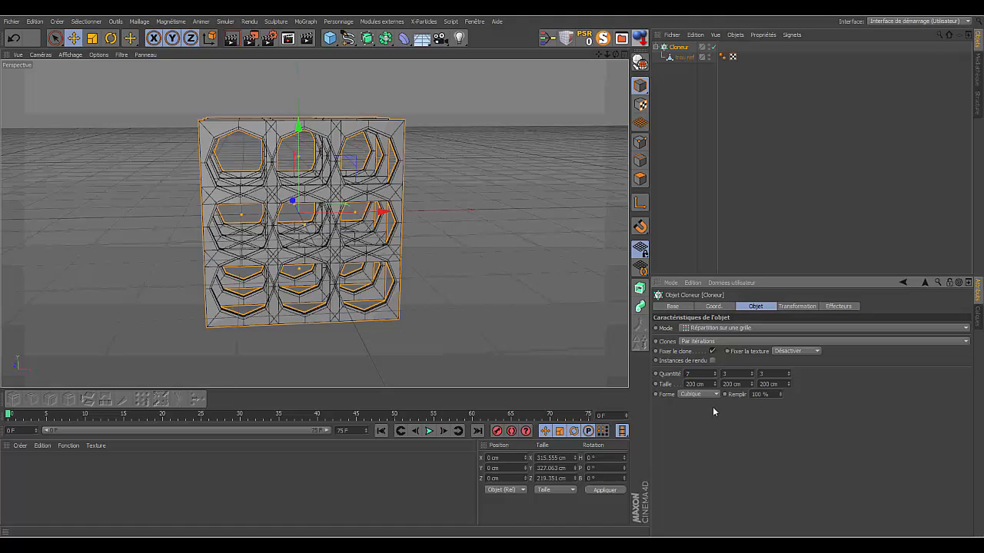
text(7)
key(Return)
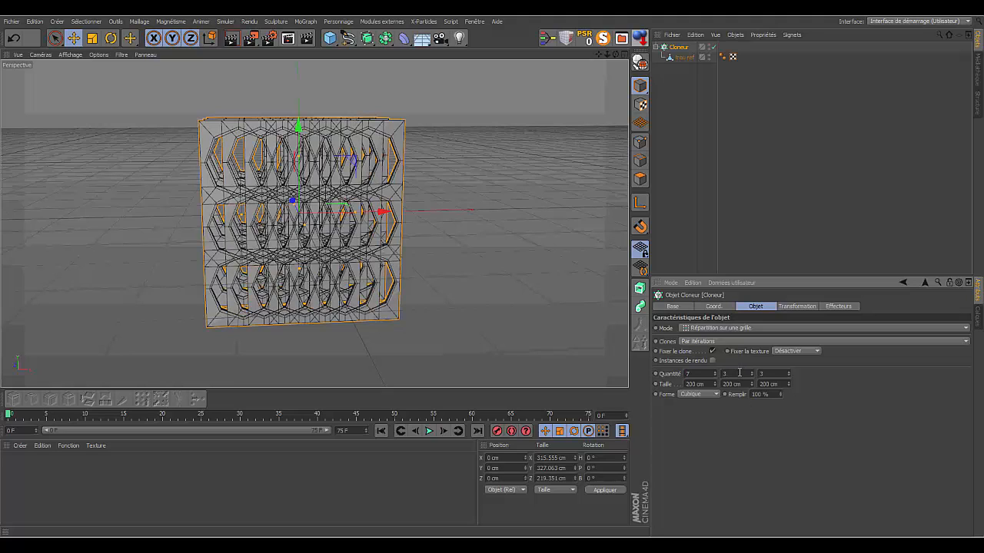
click(740, 373)
key(Return)
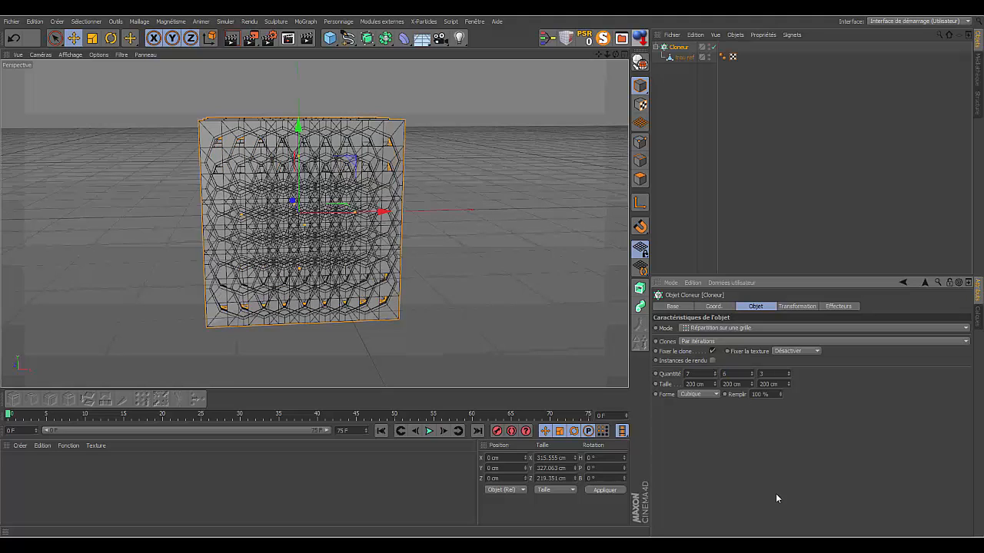
click(770, 373)
text(1)
key(Return)
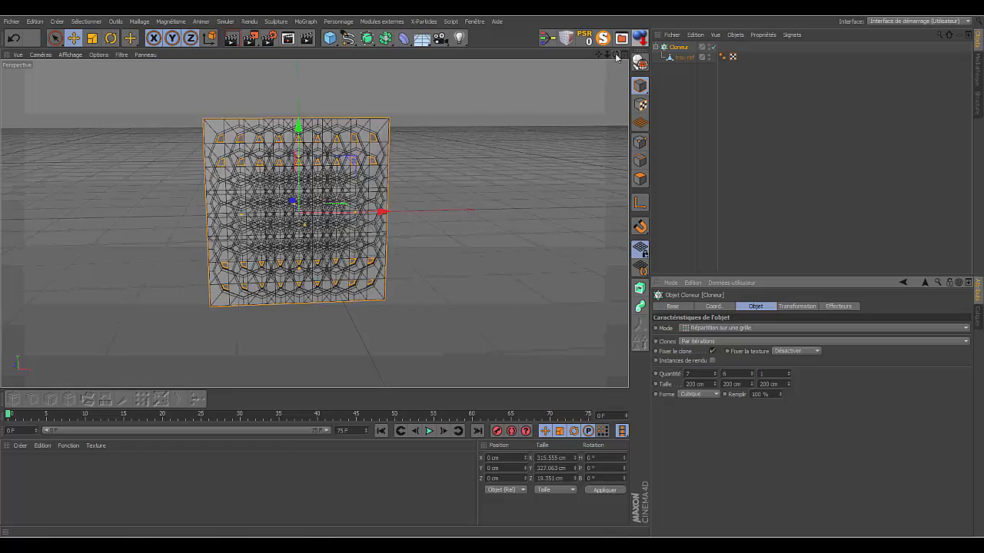
- Stretch the Cloner's grid to about 704 cm wide and 644 cm high so the modules spread apart
mouse_move(616, 54)
mouse_down()
mouse_move(590, 70)
mouse_move(538, 68)
mouse_move(604, 68)
mouse_up()
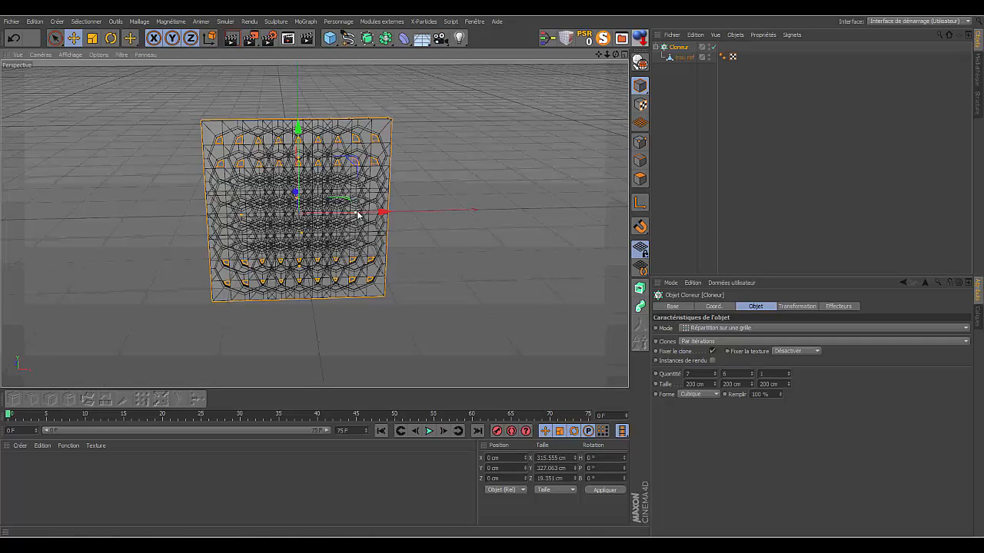
drag(357, 216, 495, 216)
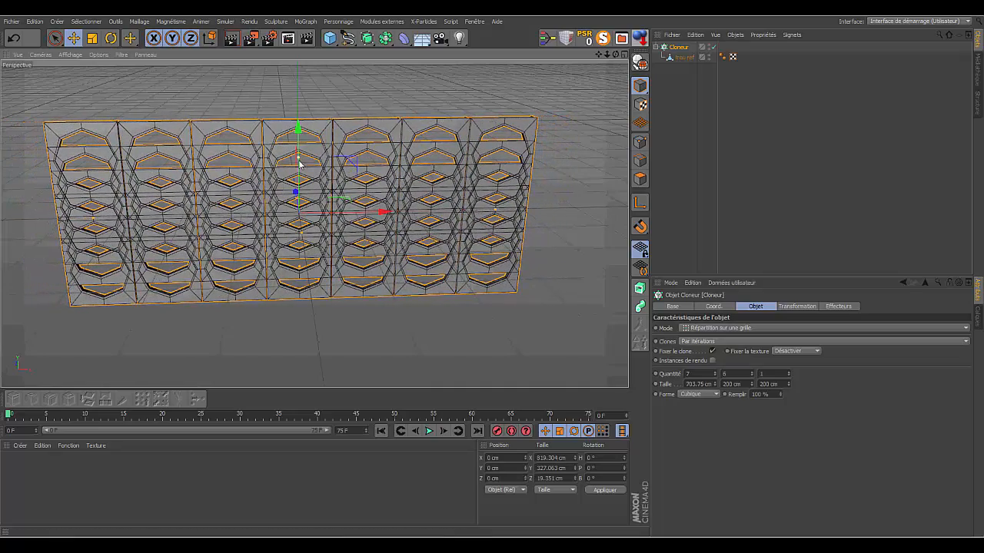
drag(299, 160, 299, 56)
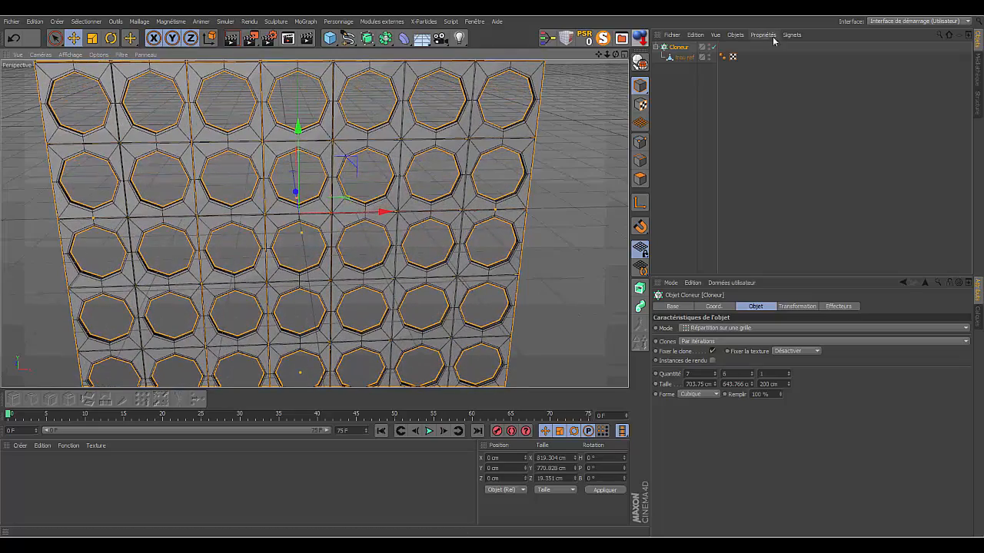
- Reduce the Cloner grid's width to 693.054 cm so that neighbouring columns of modules meet edge to edge
drag(616, 54, 641, 56)
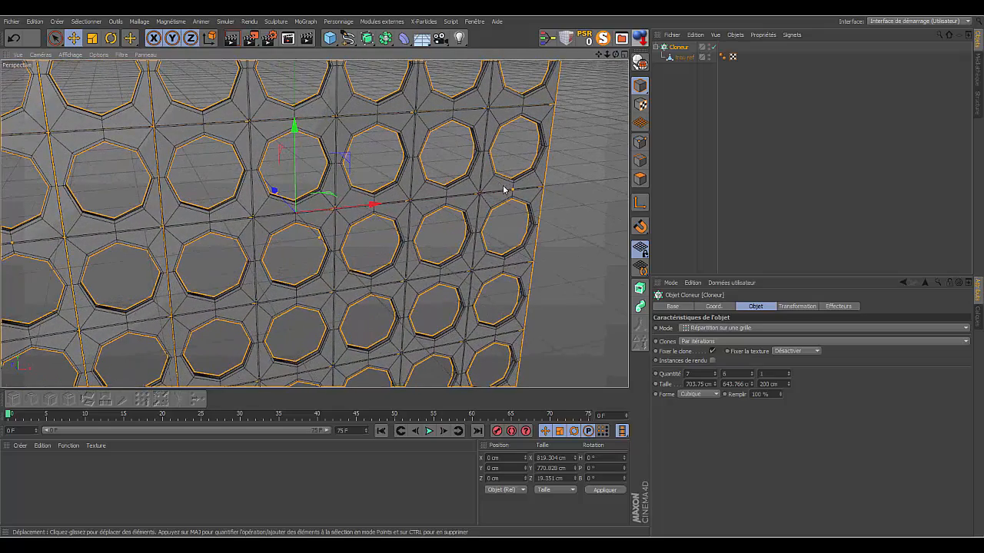
drag(607, 56, 464, 95)
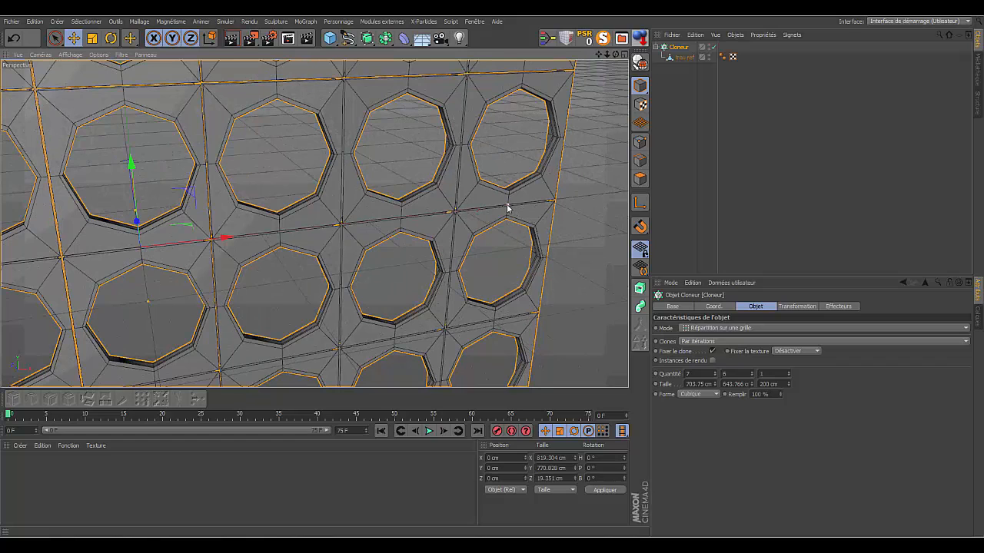
drag(508, 207, 505, 207)
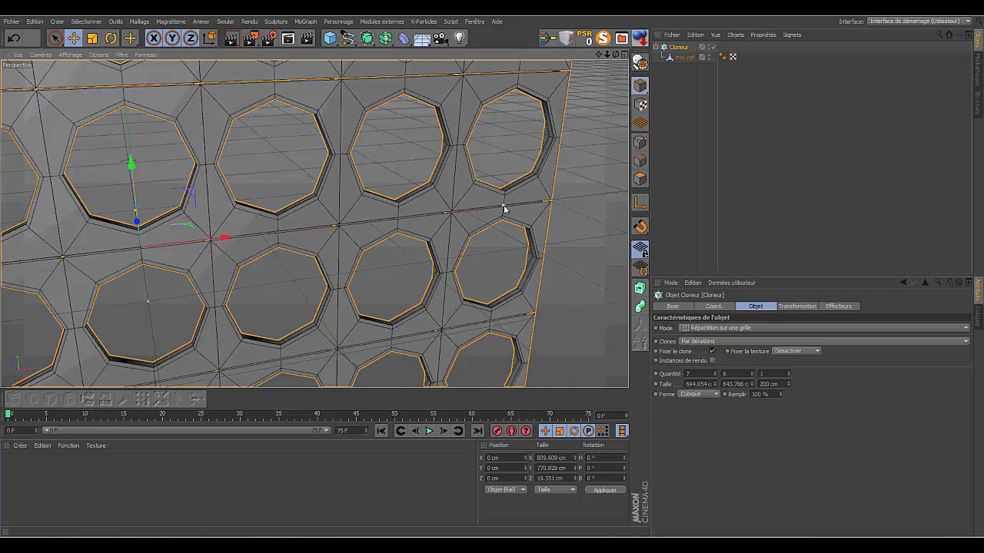
drag(614, 59, 314, 224)
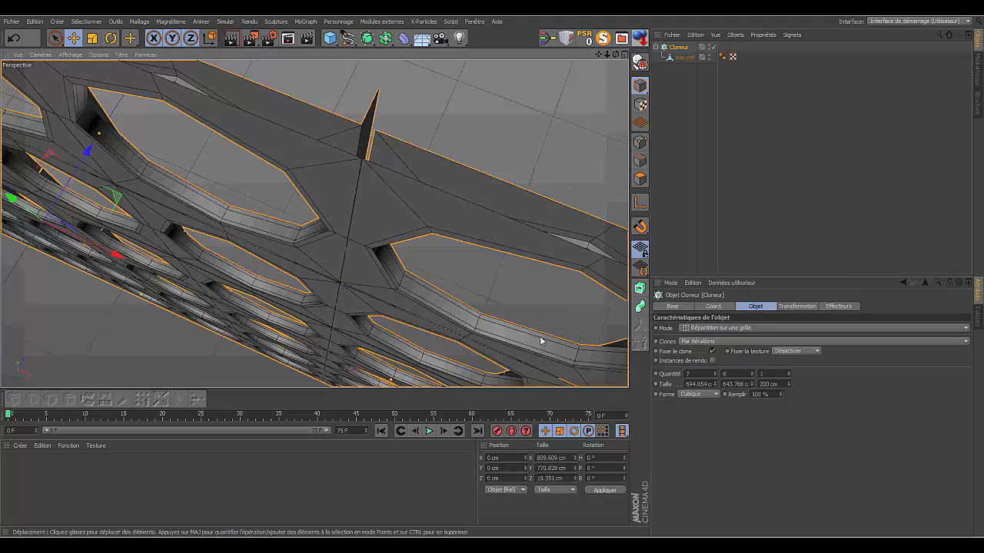
click(714, 386)
click(715, 386)
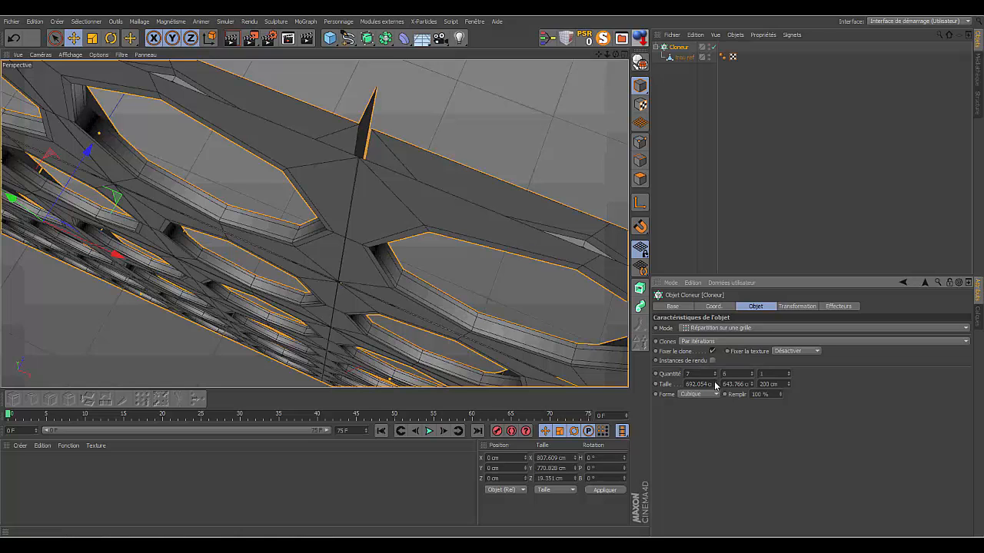
click(714, 383)
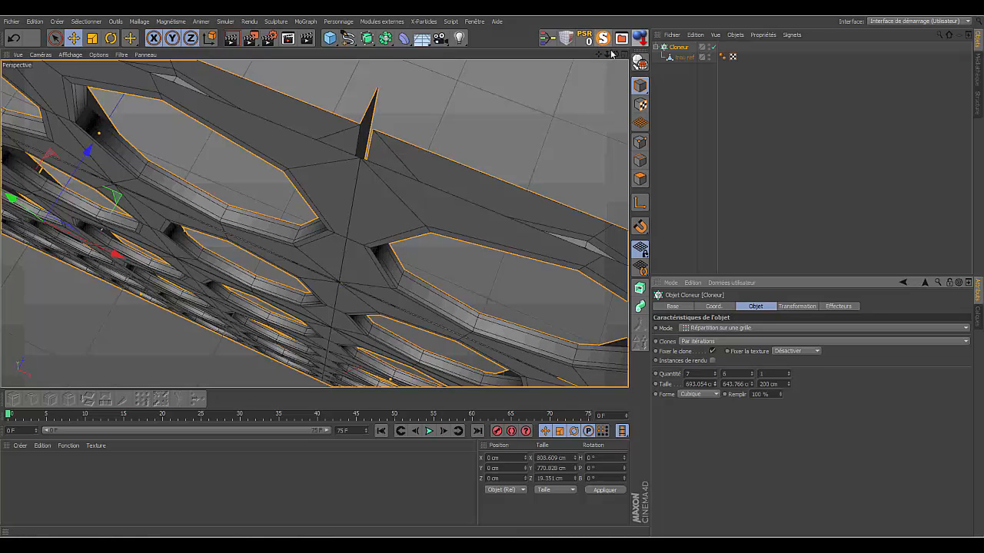
- Reduce the Cloner grid's height to 635.766 cm, closing the gaps between the rows of modules
drag(615, 57, 722, 89)
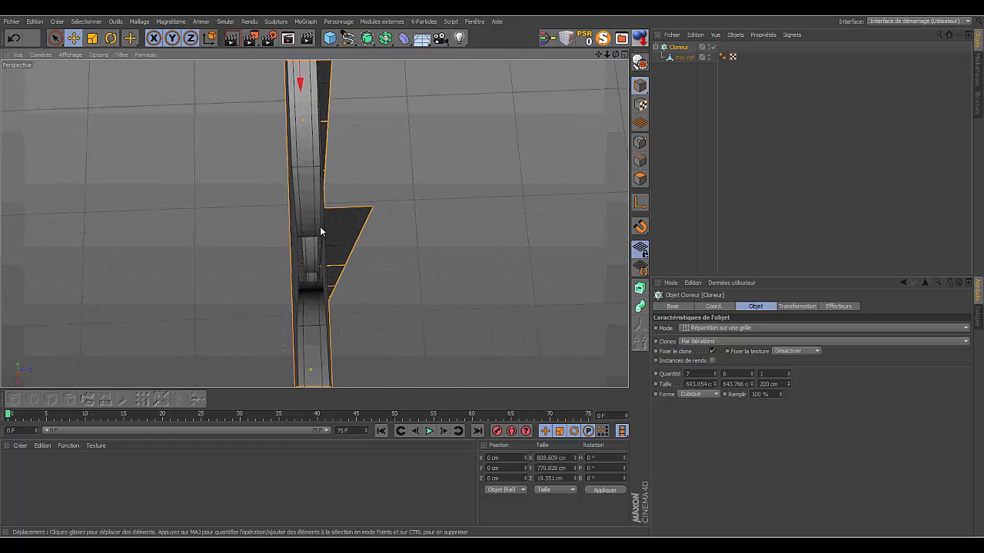
drag(607, 54, 603, 0)
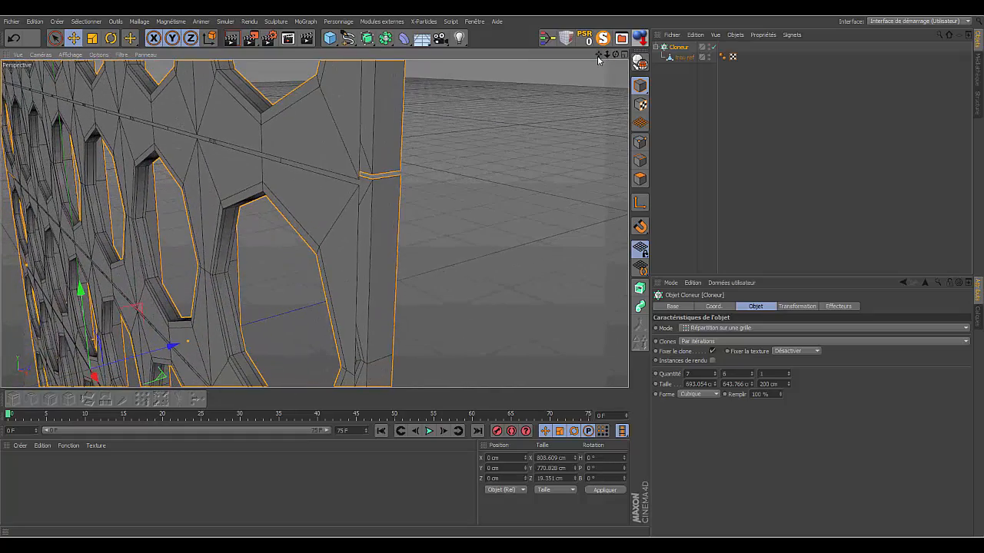
drag(615, 55, 670, 53)
drag(599, 55, 594, 90)
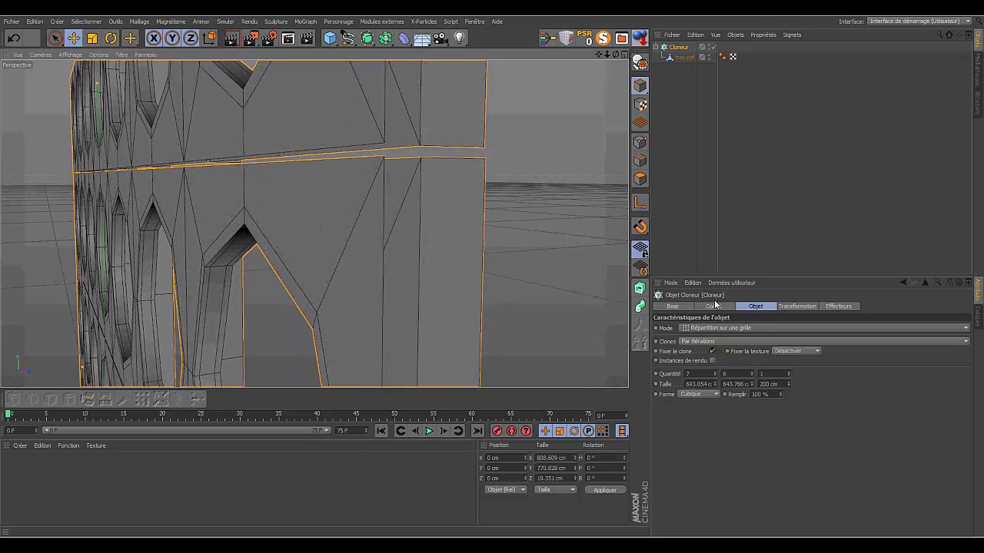
click(752, 385)
click(752, 385)
click(751, 385)
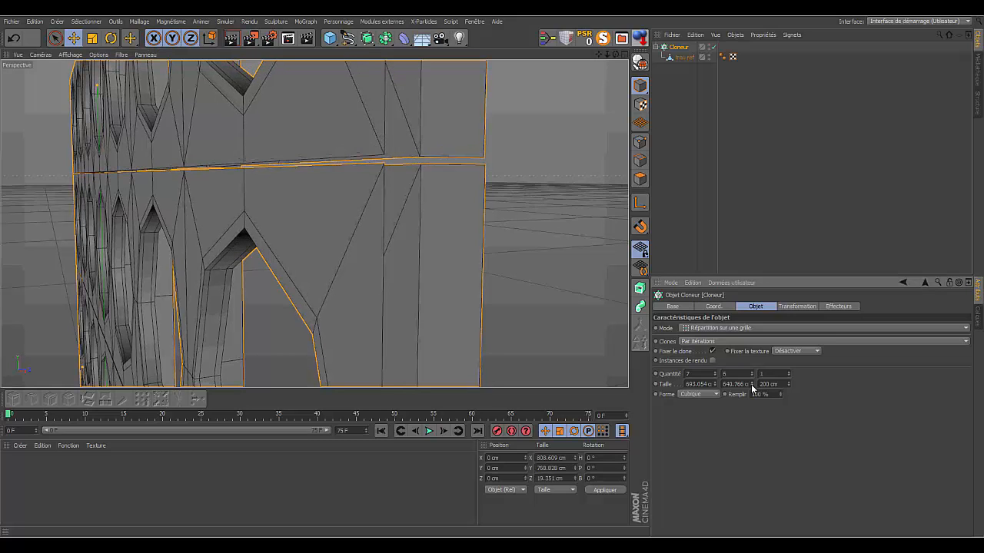
click(752, 385)
click(751, 386)
click(752, 386)
click(752, 386)
click(752, 386)
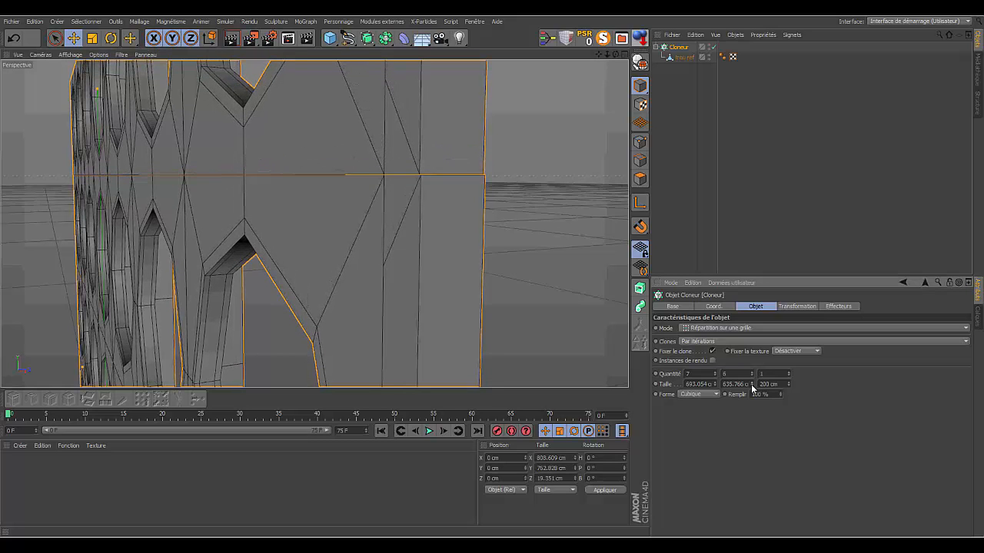
click(752, 386)
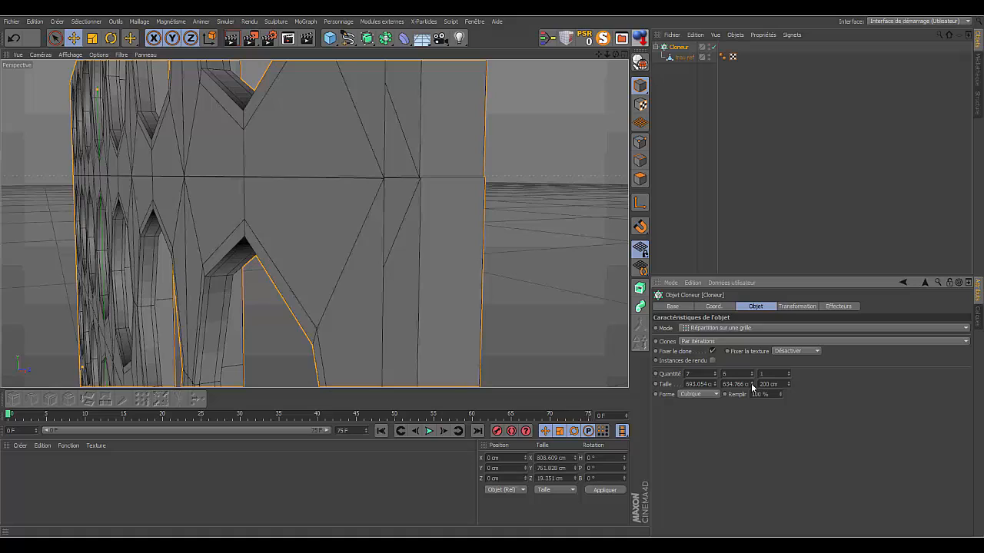
click(752, 383)
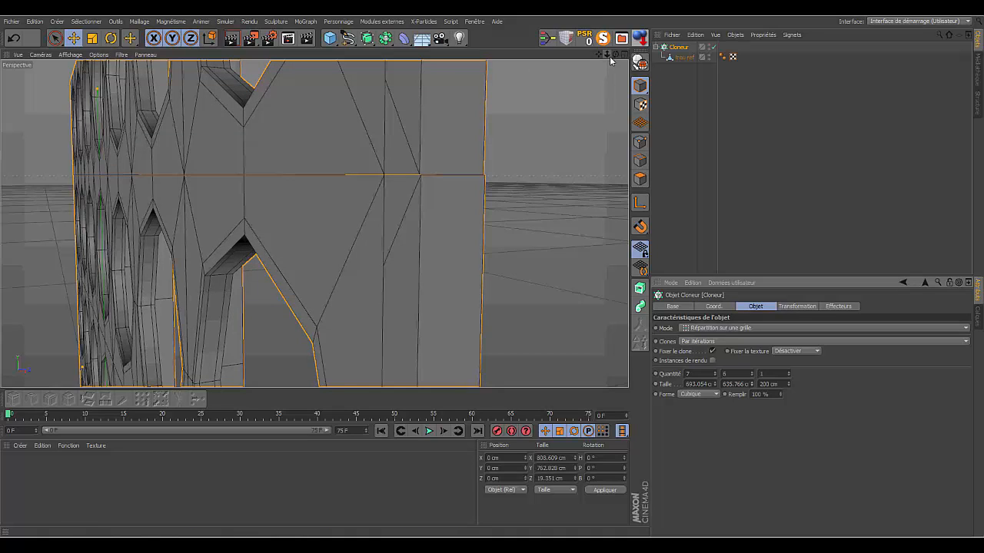
- Make the Cloner editable, turning its clones into separate polygon objects
drag(607, 55, 314, 223)
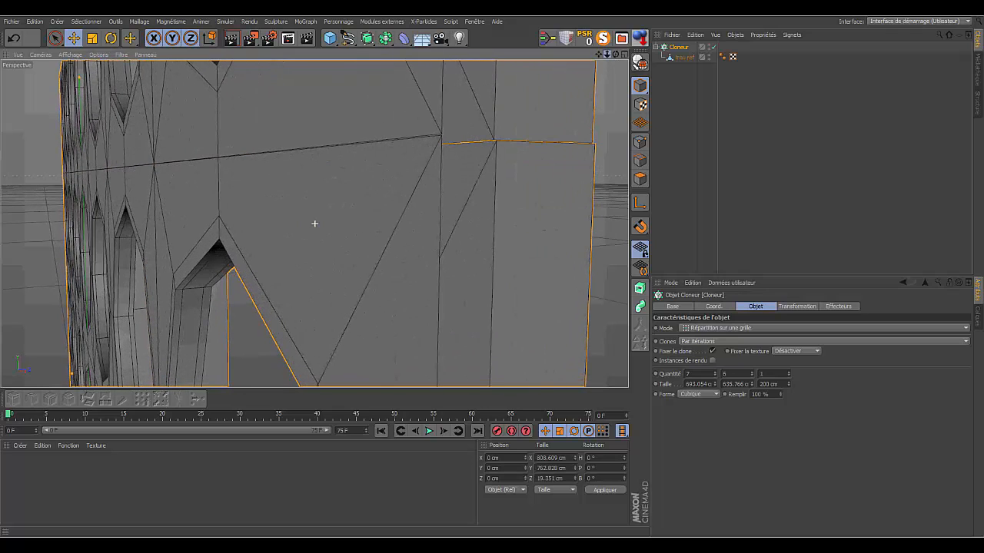
drag(617, 54, 314, 223)
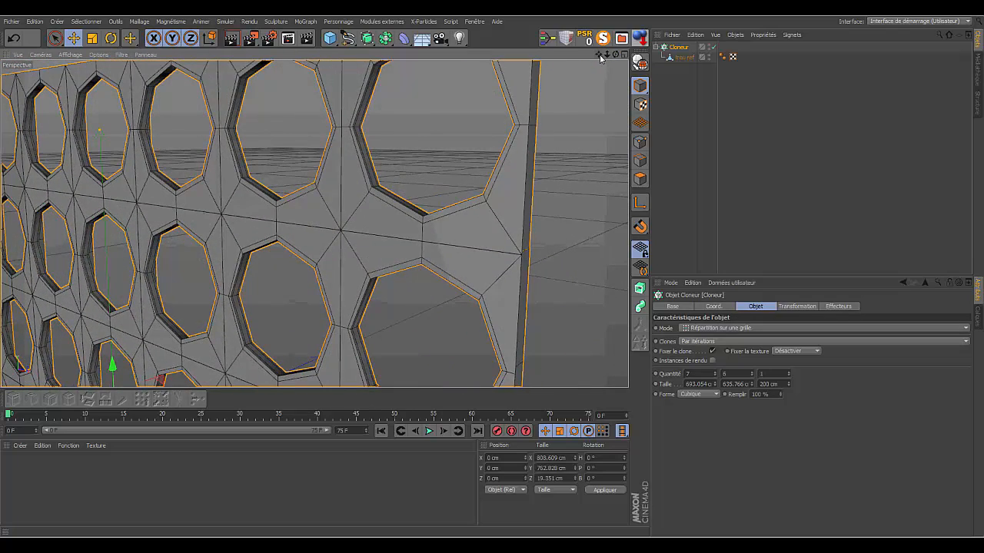
drag(601, 60, 314, 223)
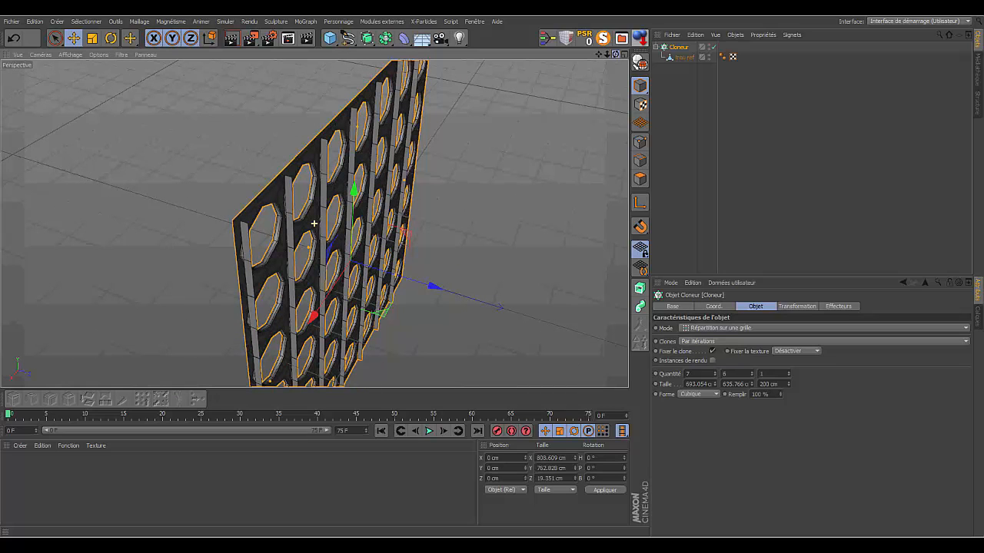
drag(314, 223, 315, 224)
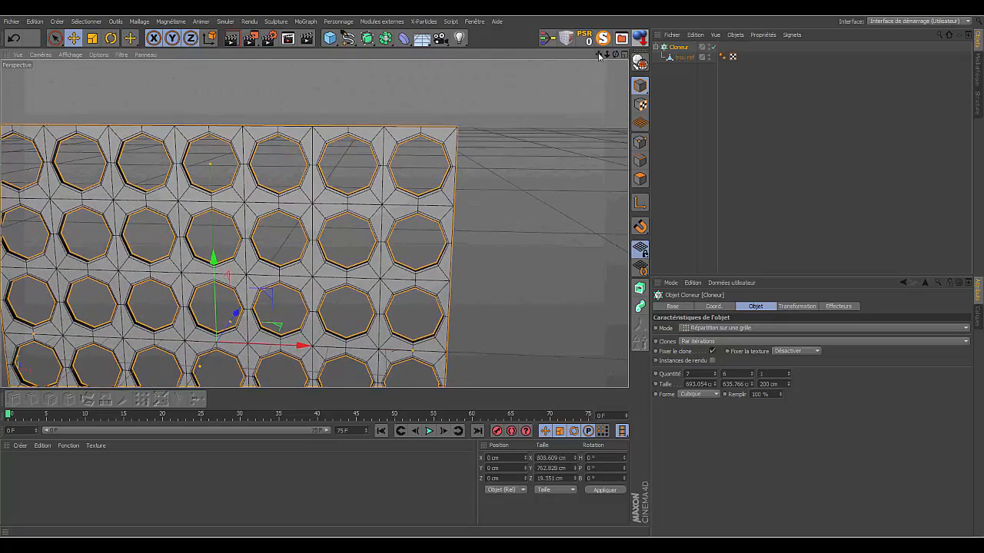
drag(600, 56, 603, 4)
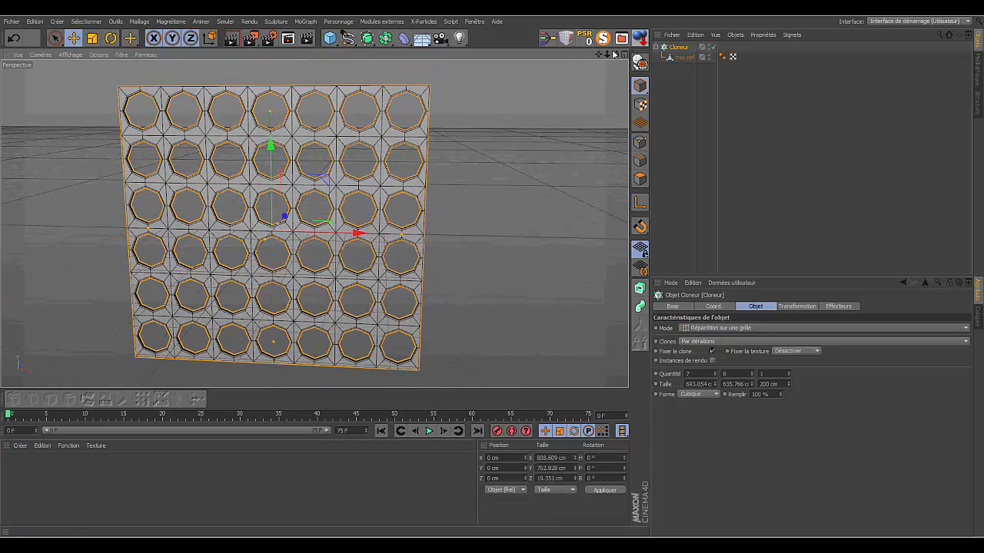
drag(616, 55, 313, 224)
click(676, 48)
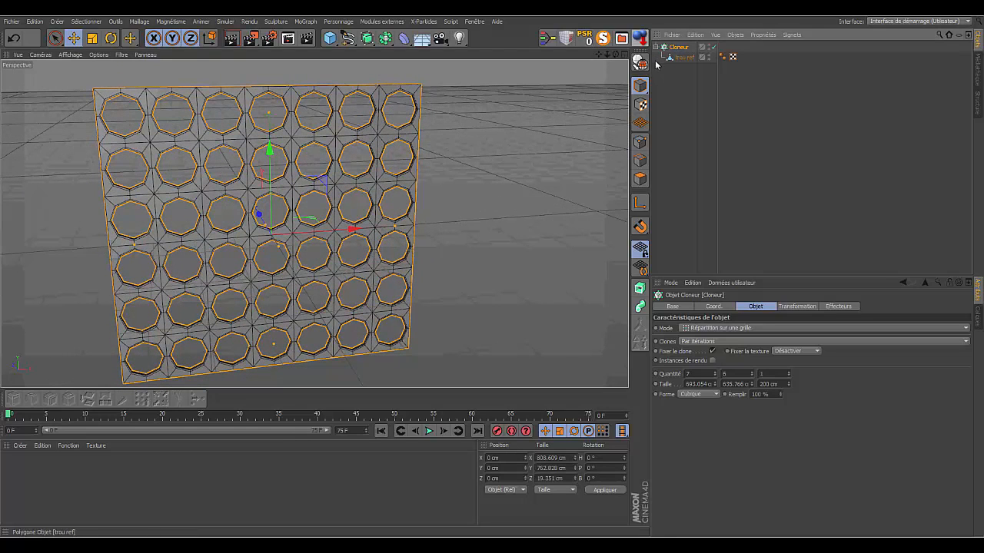
click(641, 64)
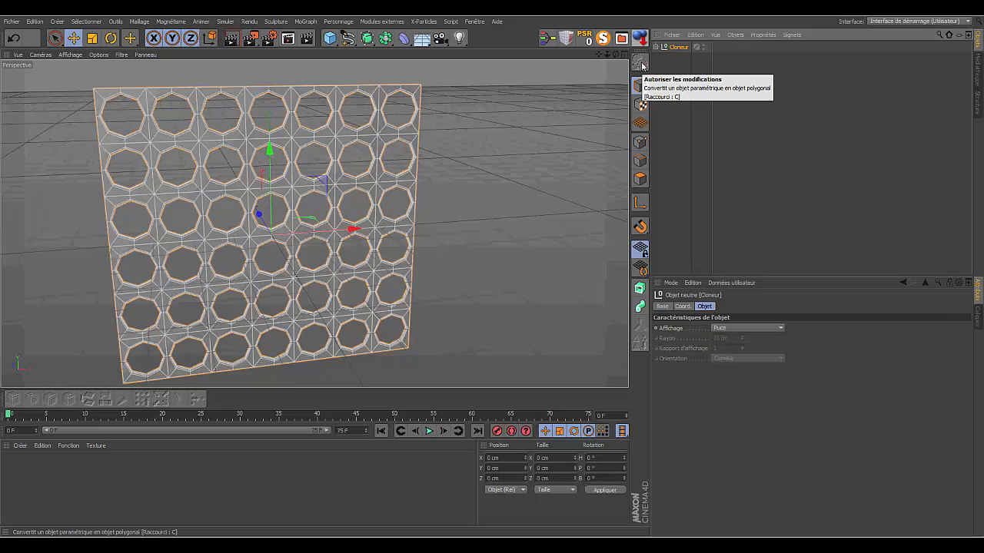
- Select all 42 hole modules inside the Cloner null and merge them into one polygon object, deleting the originals
click(658, 47)
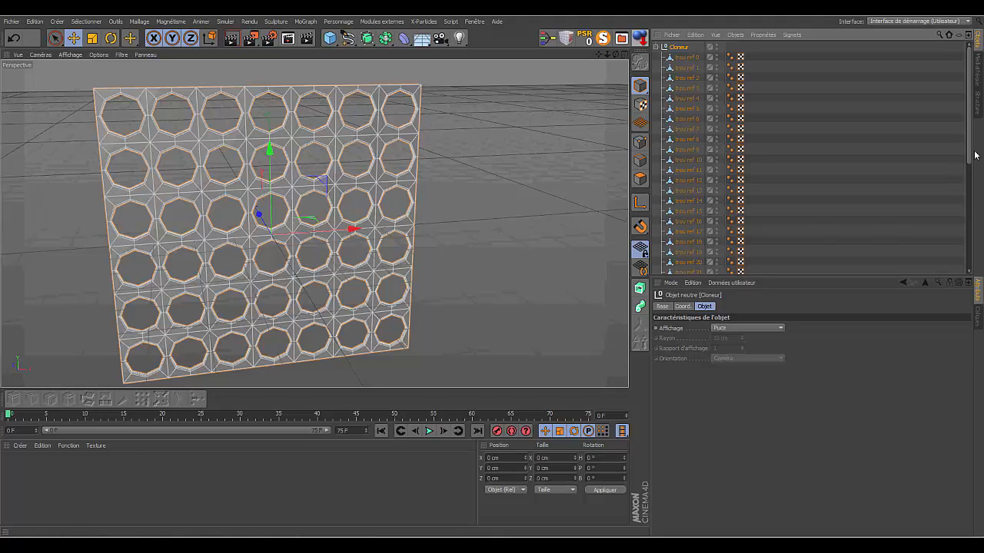
drag(972, 150, 970, 97)
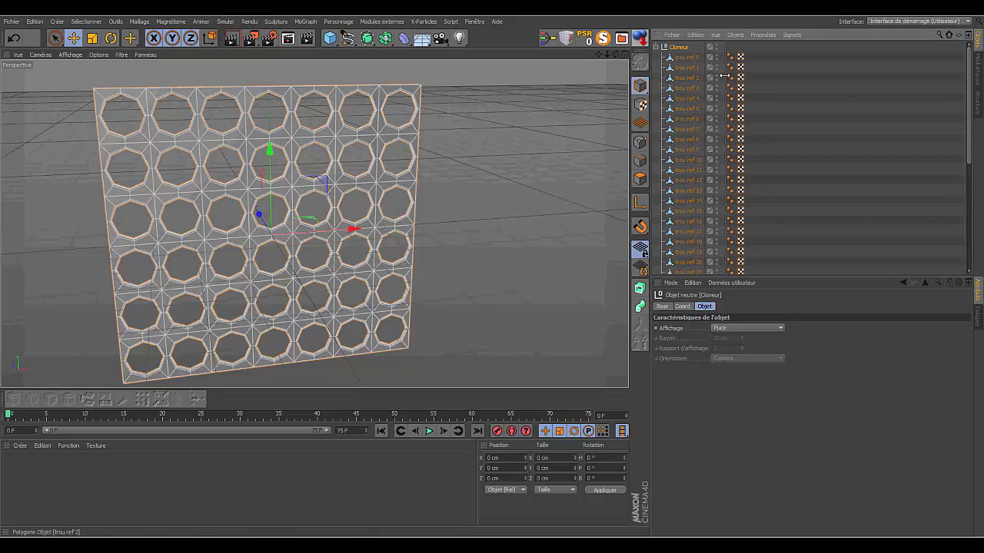
click(684, 58)
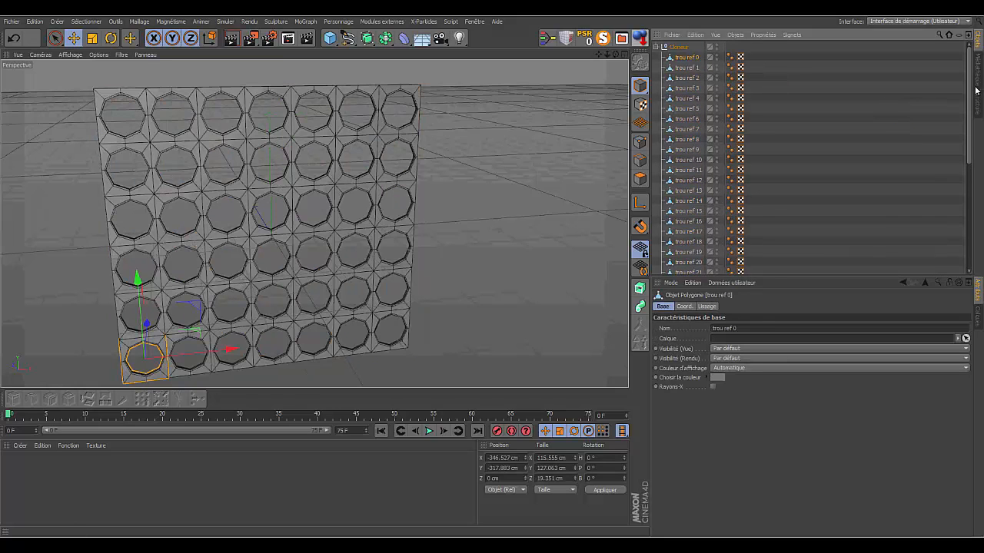
drag(970, 90, 970, 196)
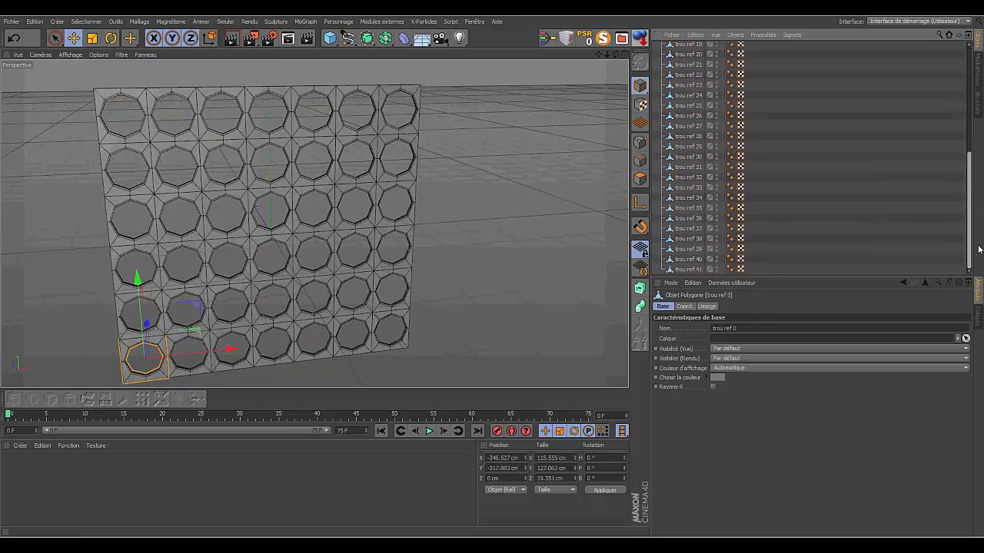
shift+click(686, 269)
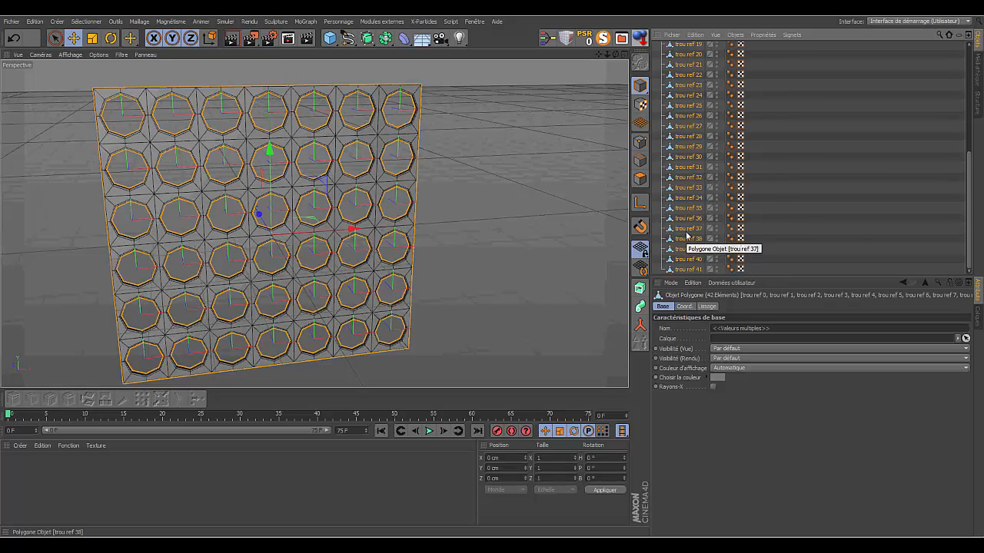
right_click(686, 173)
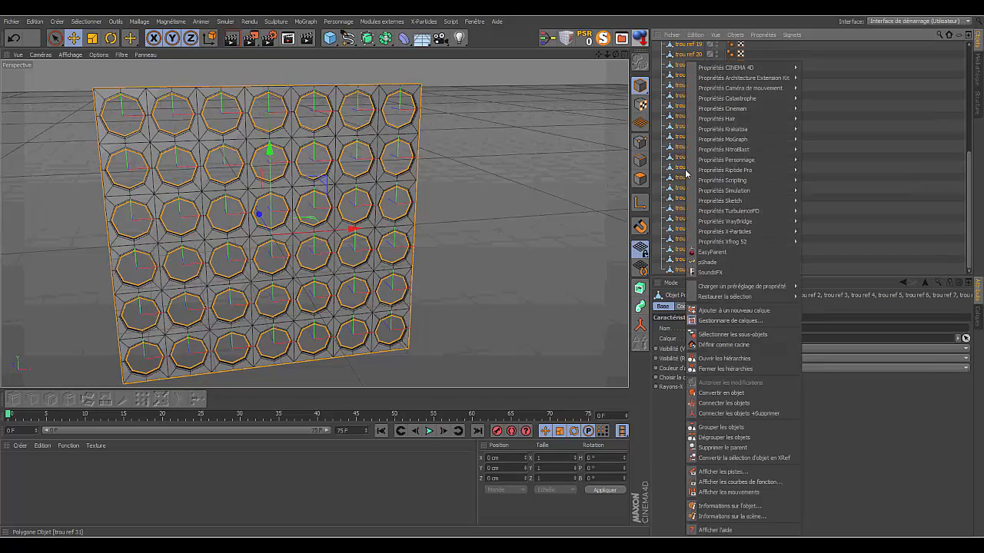
click(775, 415)
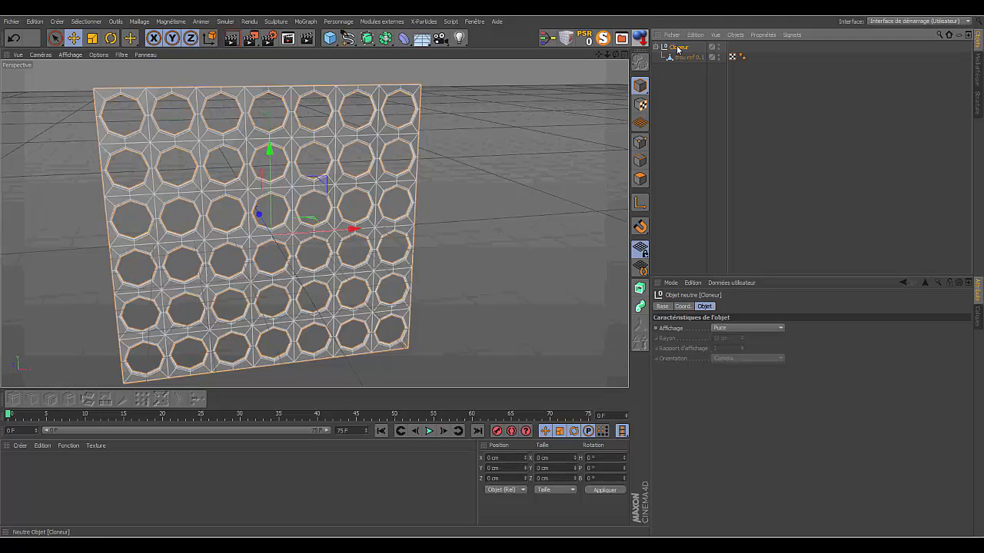
- Rename the Cloner null as "face avant" and clear the selection
double_click(680, 47)
key(BackSpace)
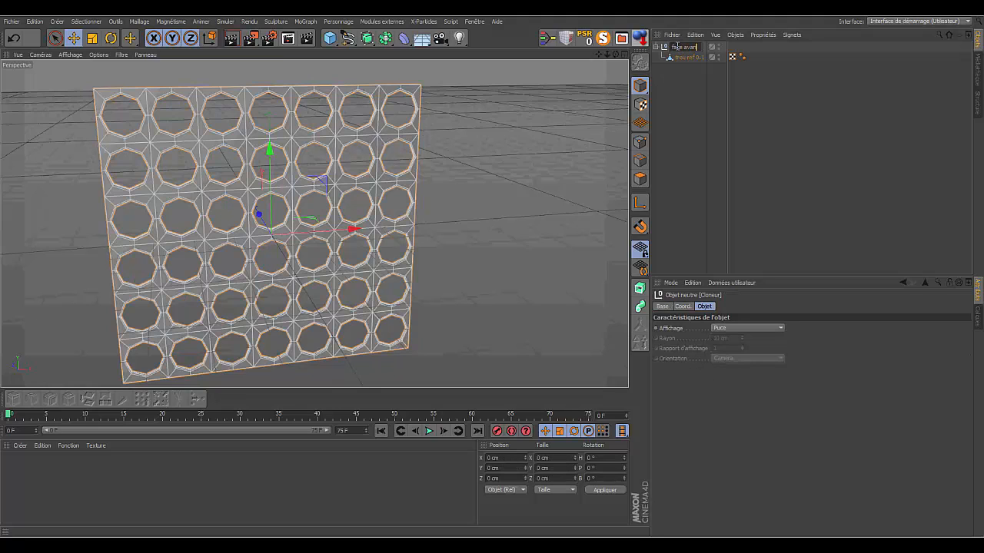
text(face avant)
key(Return)
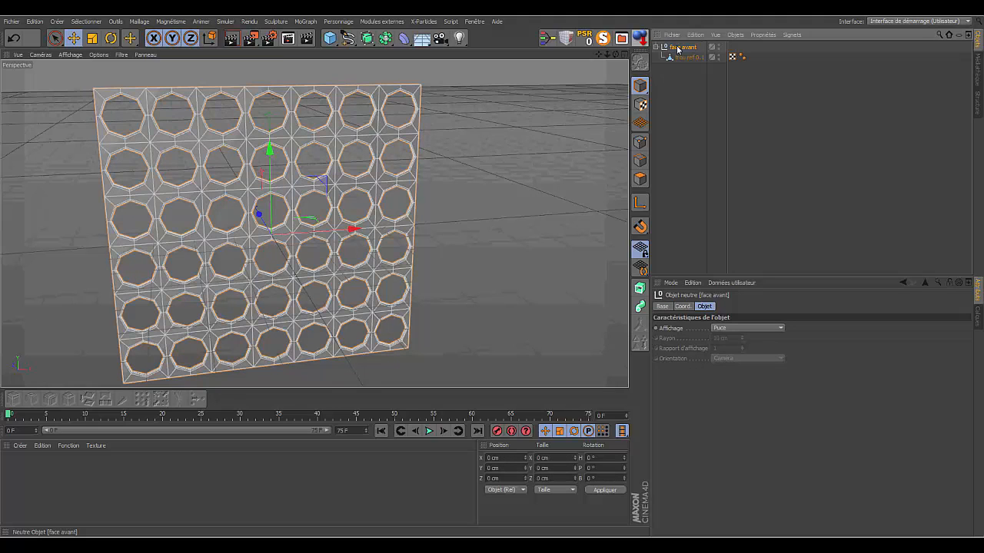
click(705, 152)
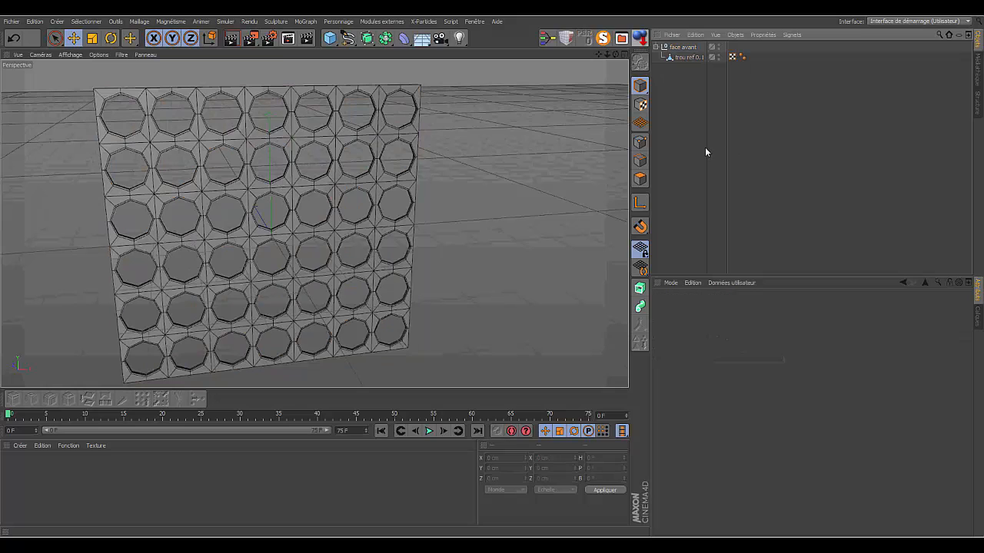
- Optimise the merged board in point mode, covering polygons, isolated points and points with a 0.01 cm tolerance
click(685, 59)
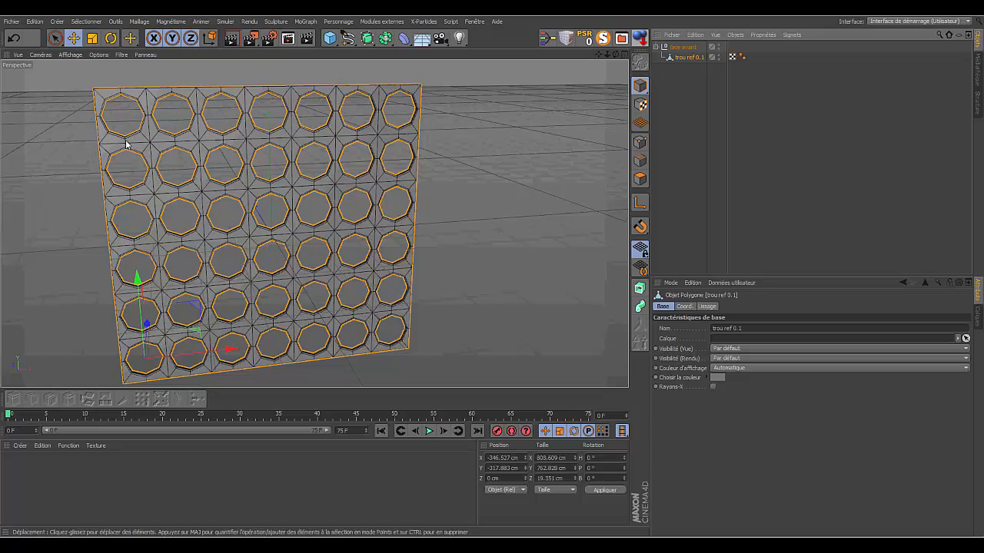
drag(607, 55, 582, 39)
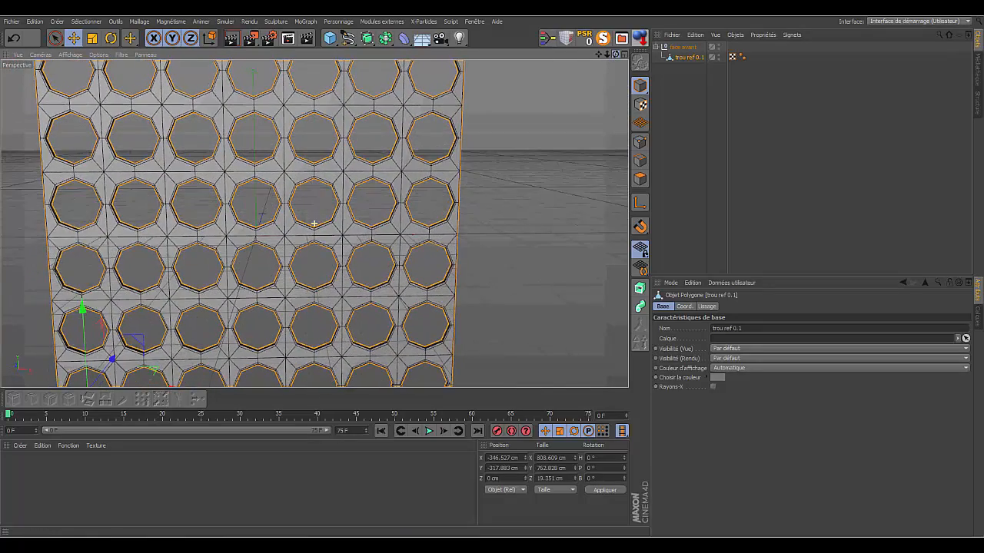
click(641, 143)
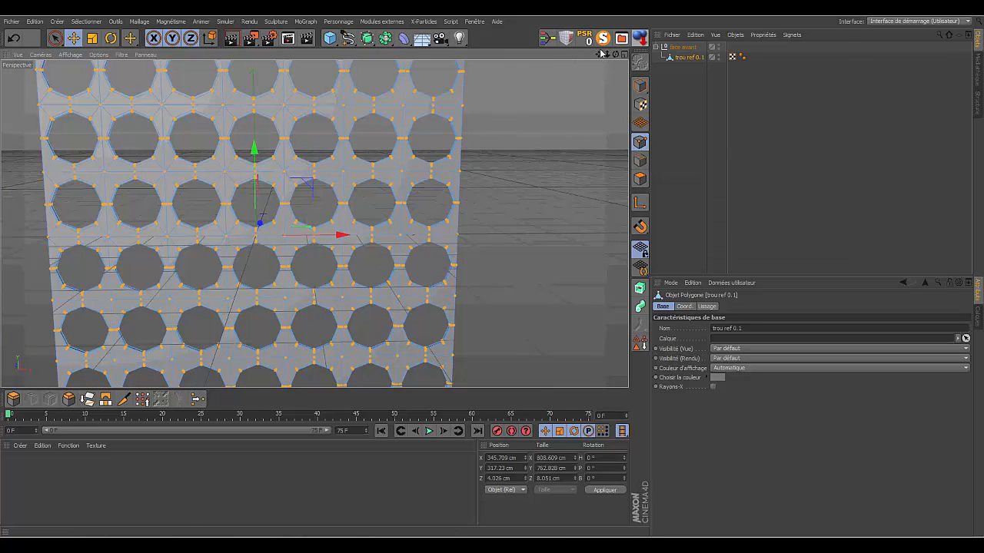
drag(599, 55, 314, 224)
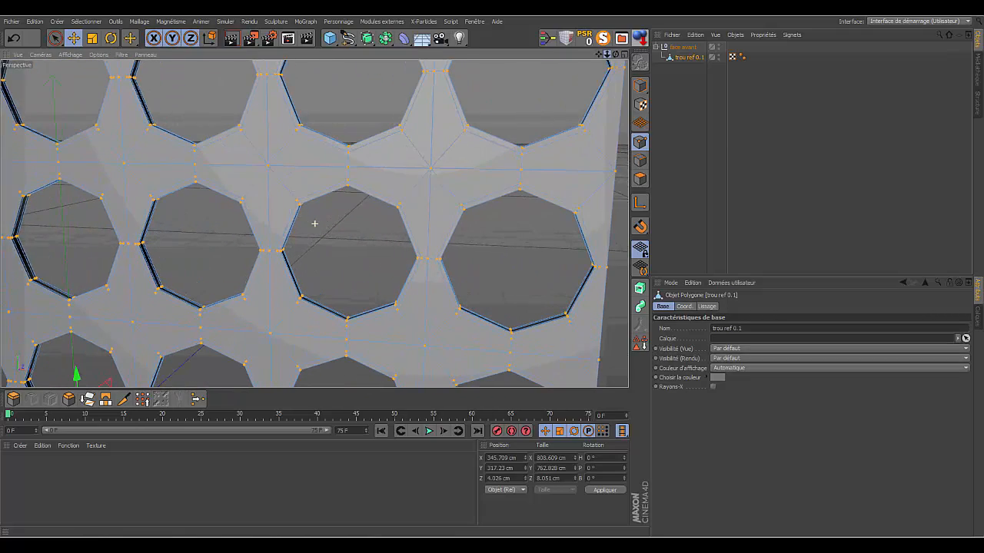
drag(600, 54, 316, 222)
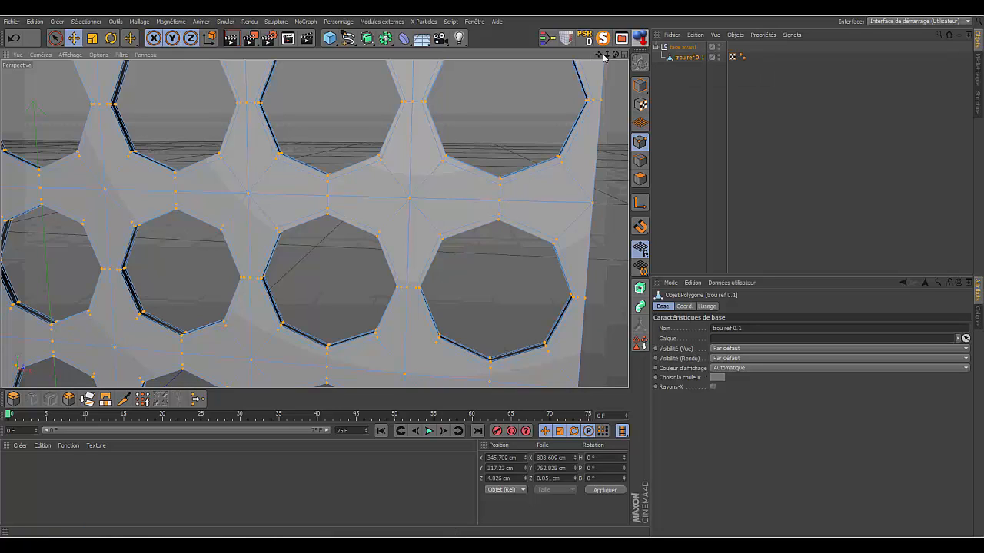
drag(605, 55, 314, 223)
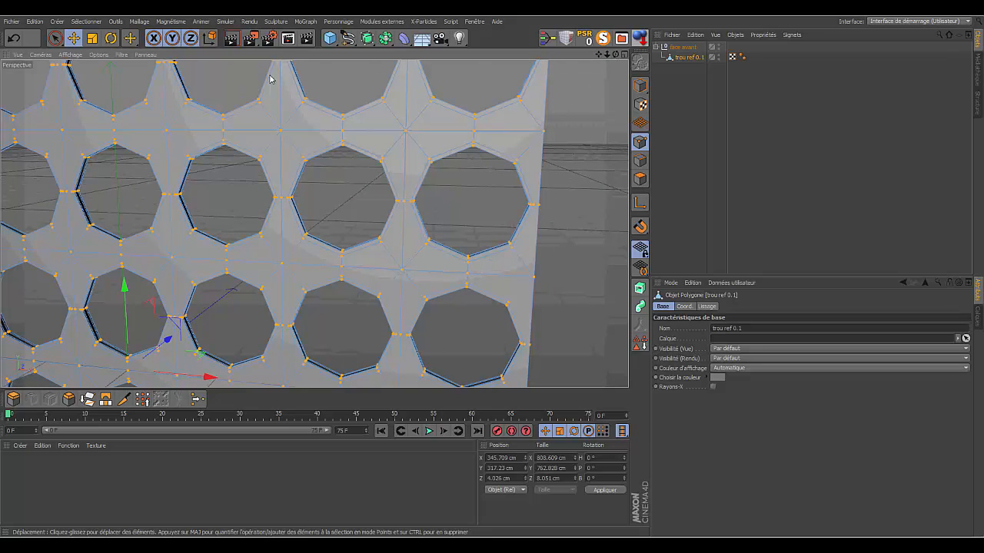
right_click(580, 140)
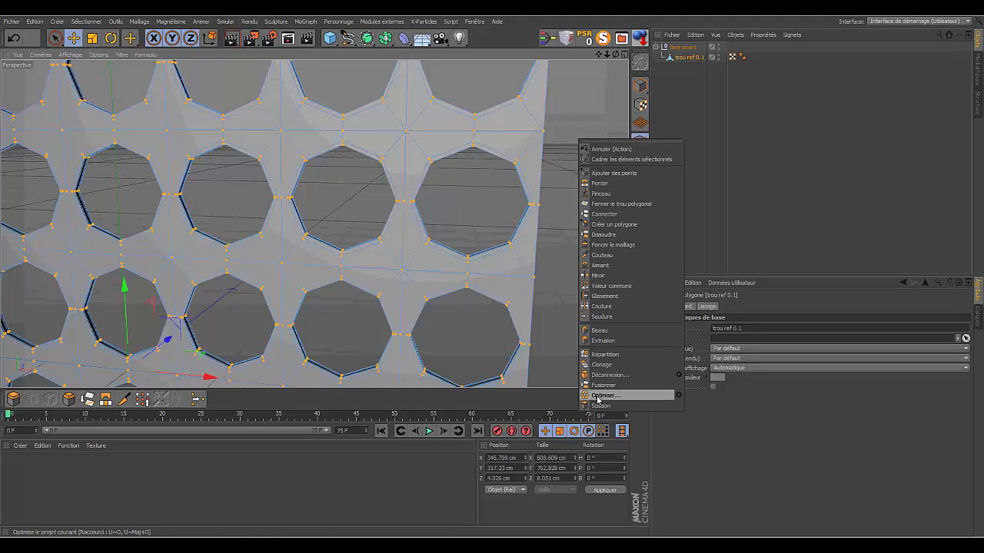
click(678, 396)
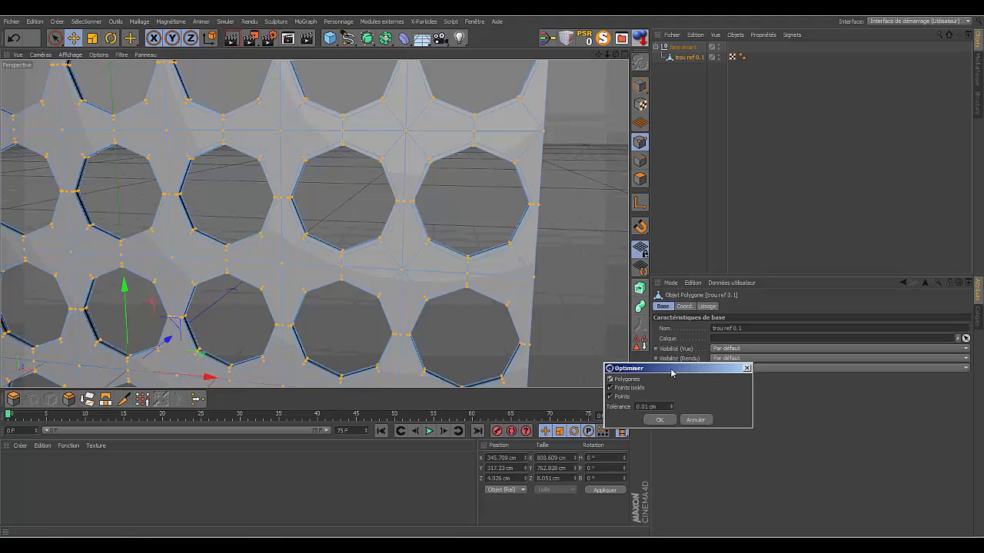
drag(672, 374, 659, 372)
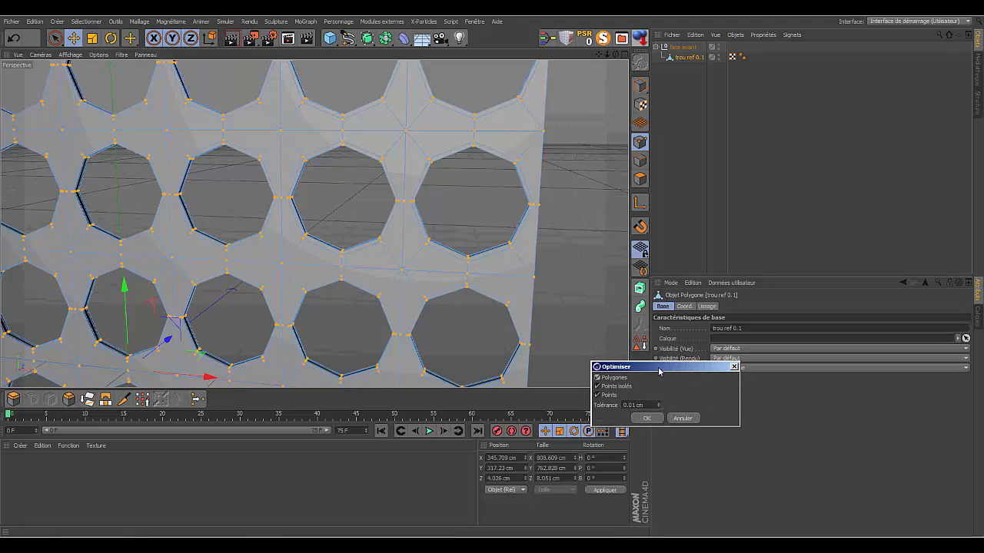
click(649, 419)
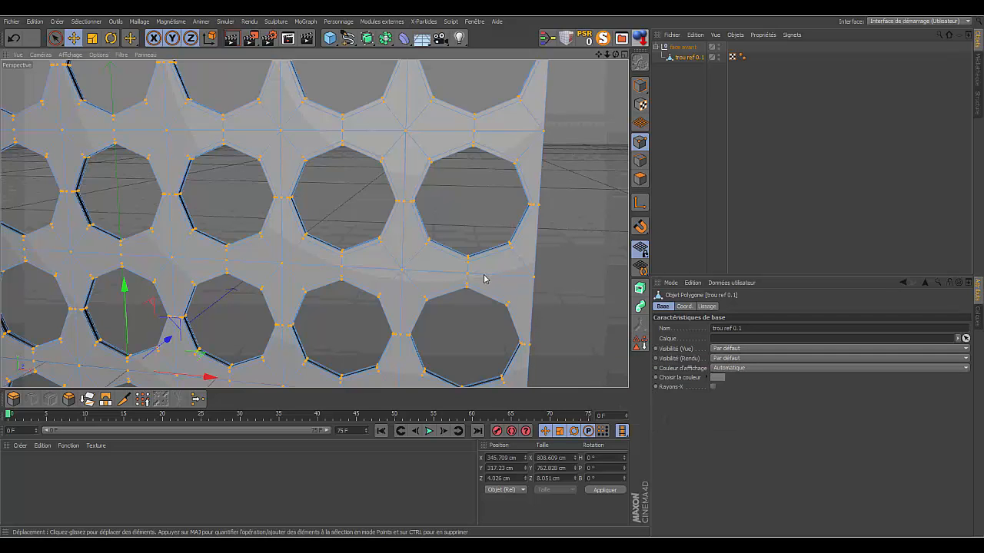
- Optimise the merged board's points again, replacing the tolerance value
scroll(314, 224, up, 5)
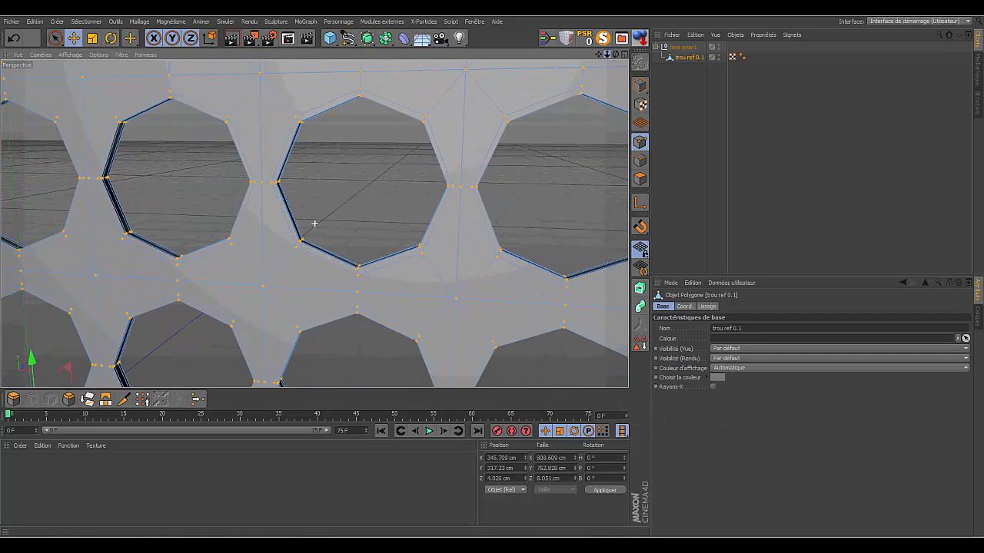
scroll(315, 224, up, 4)
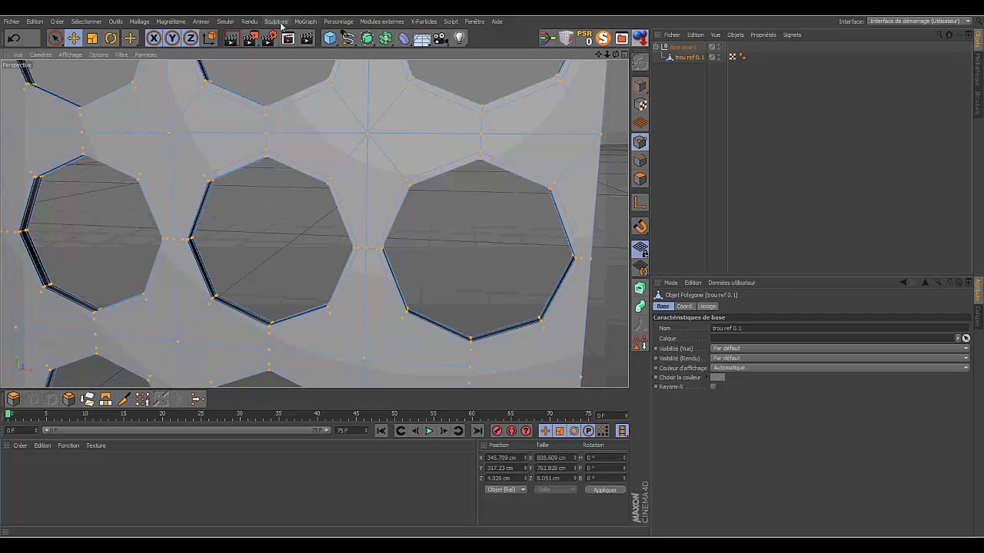
right_click(481, 206)
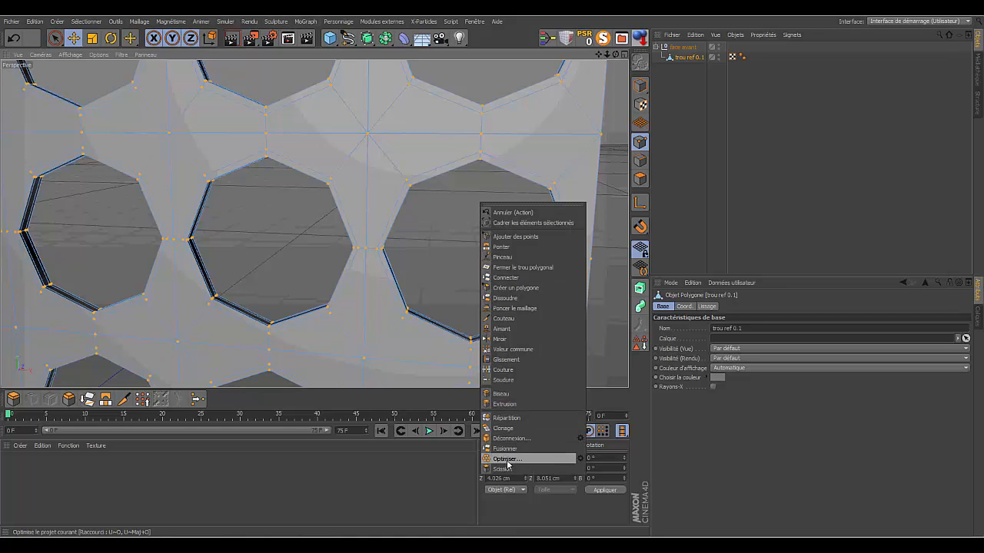
click(577, 458)
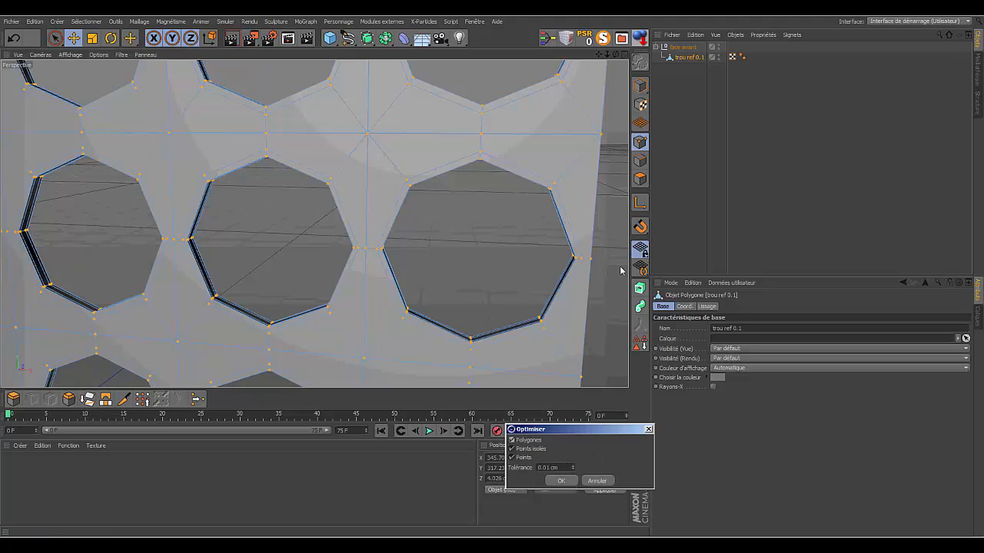
double_click(547, 468)
key(BackSpace)
click(562, 482)
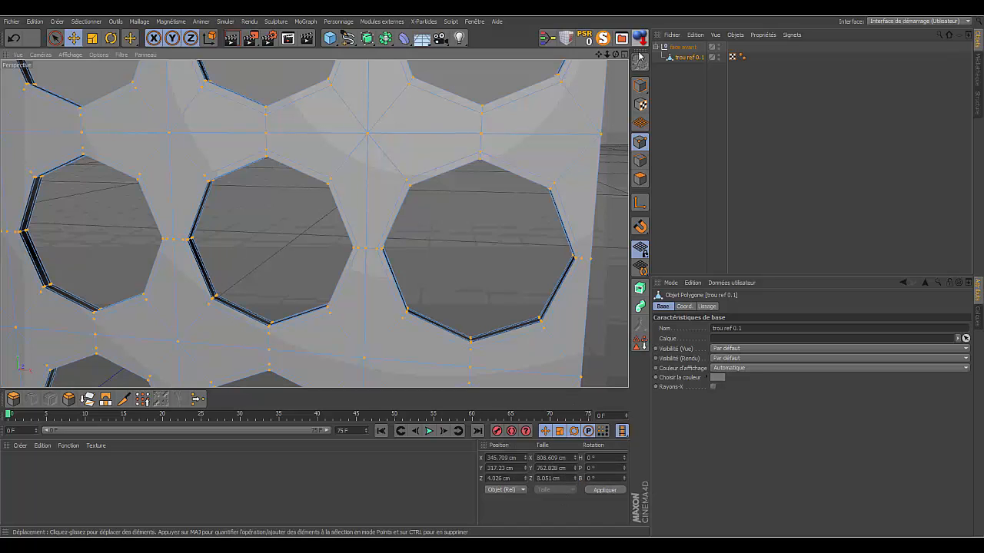
- Test the weld by moving a seam point between two last-column modules about -4.2 cm along Z, and undo the move
drag(607, 53, 507, 210)
drag(616, 54, 469, 73)
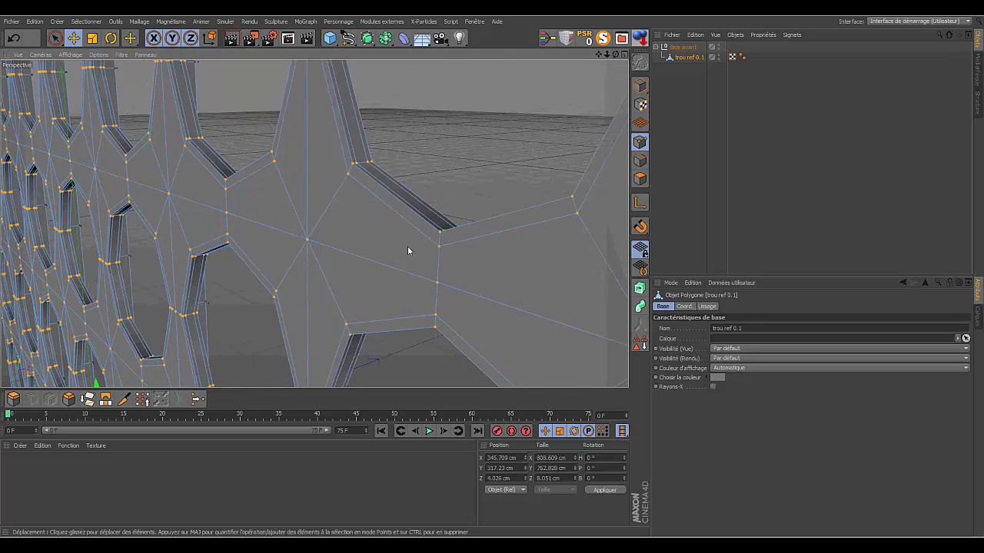
click(56, 38)
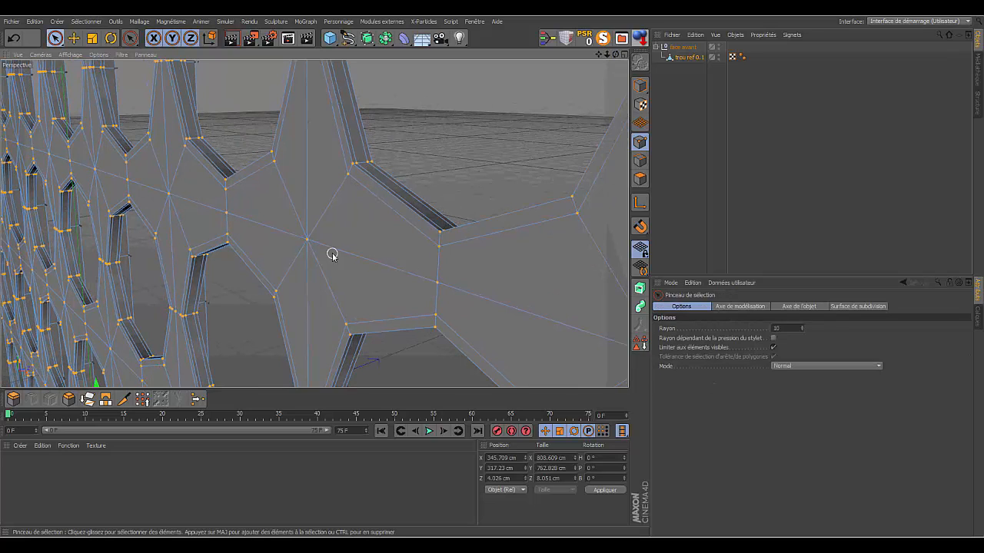
click(438, 283)
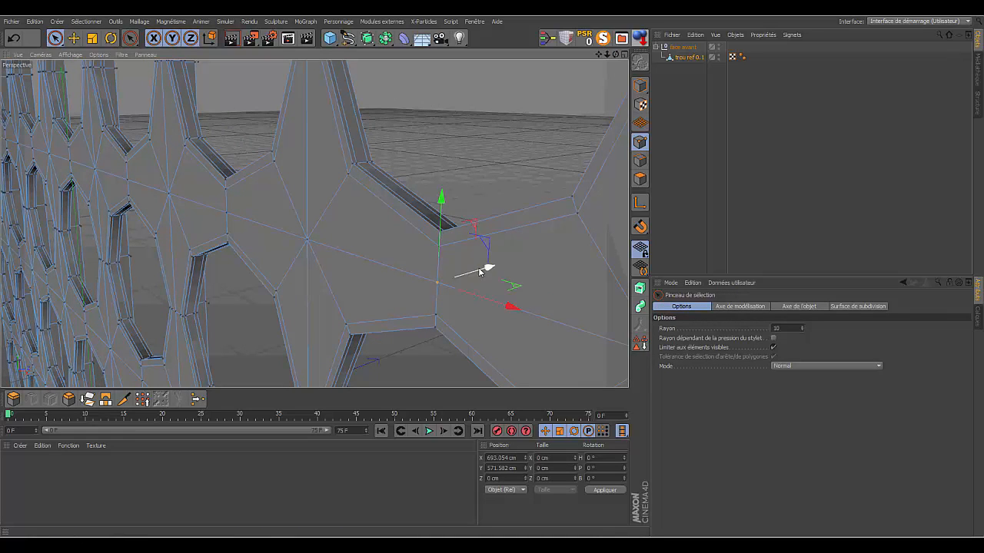
drag(488, 268, 474, 274)
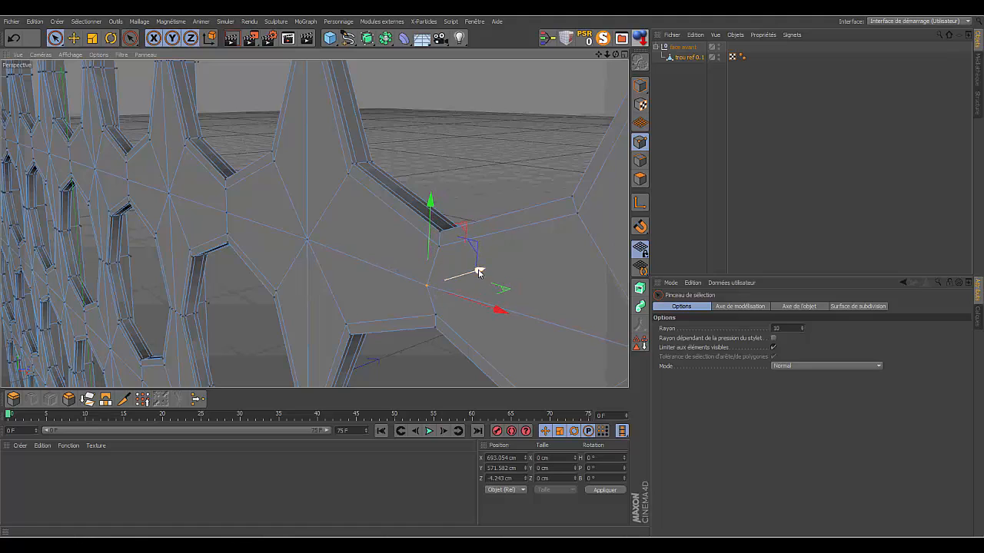
click(15, 40)
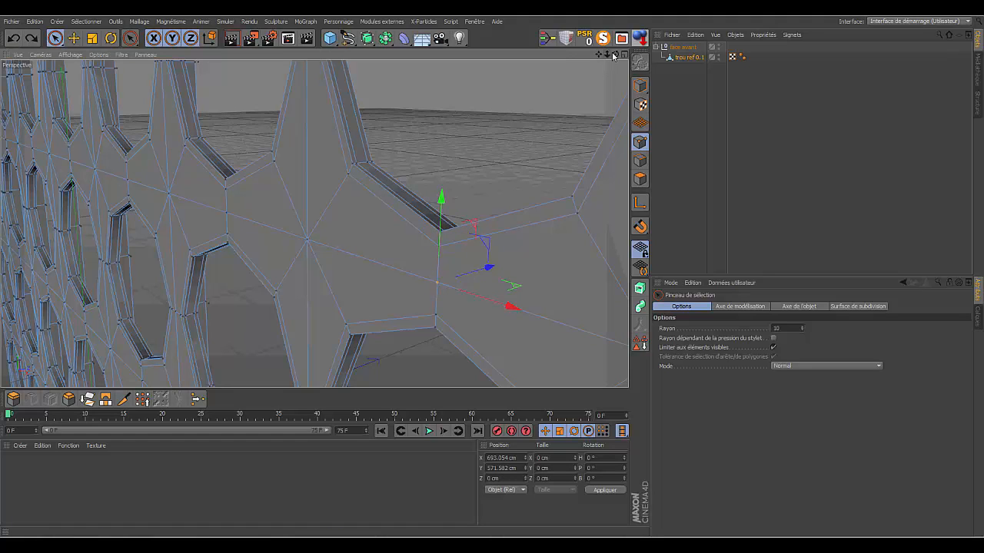
- Test the corner point shared by four modules by moving it about -12.5 cm along Z, and undo the move
drag(607, 55, 588, 65)
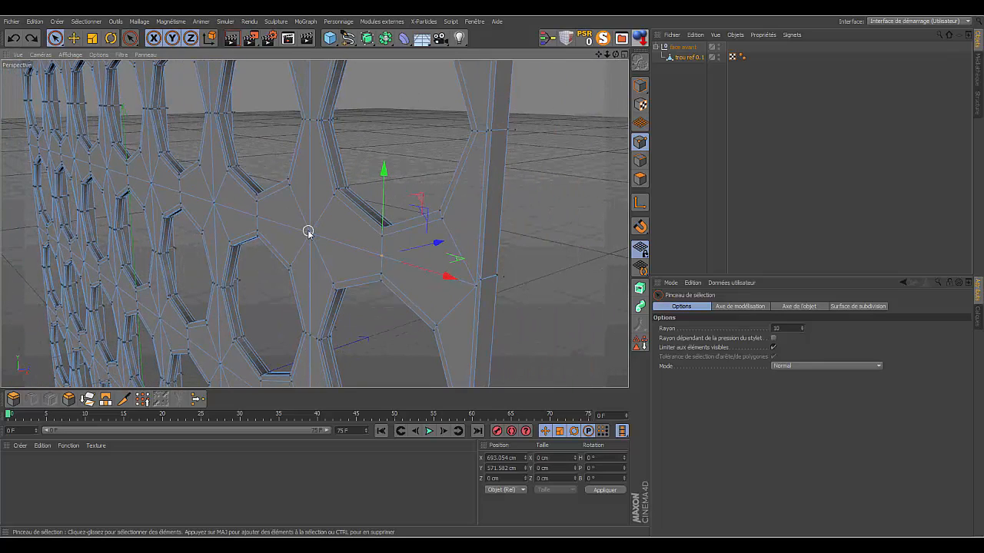
click(307, 233)
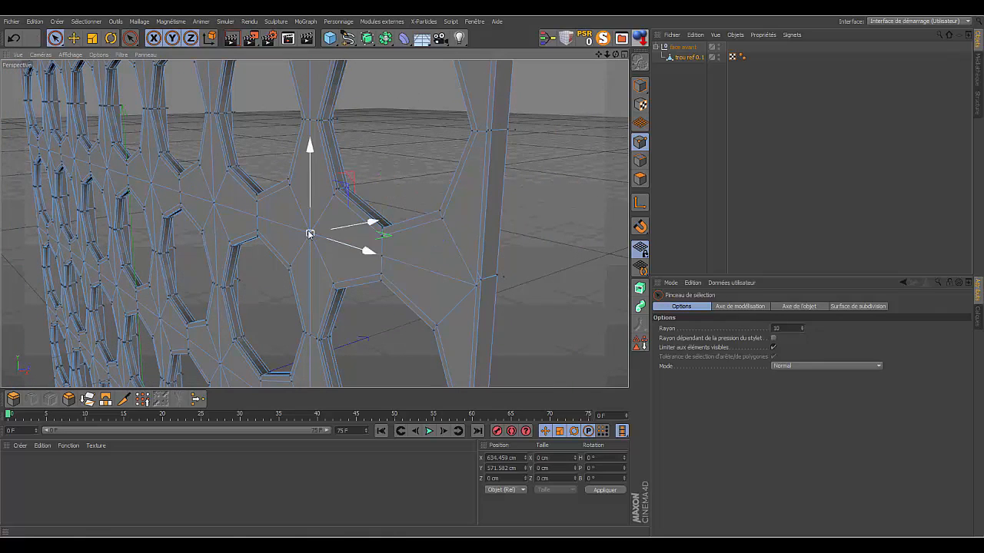
drag(372, 223, 356, 224)
drag(615, 55, 3, 85)
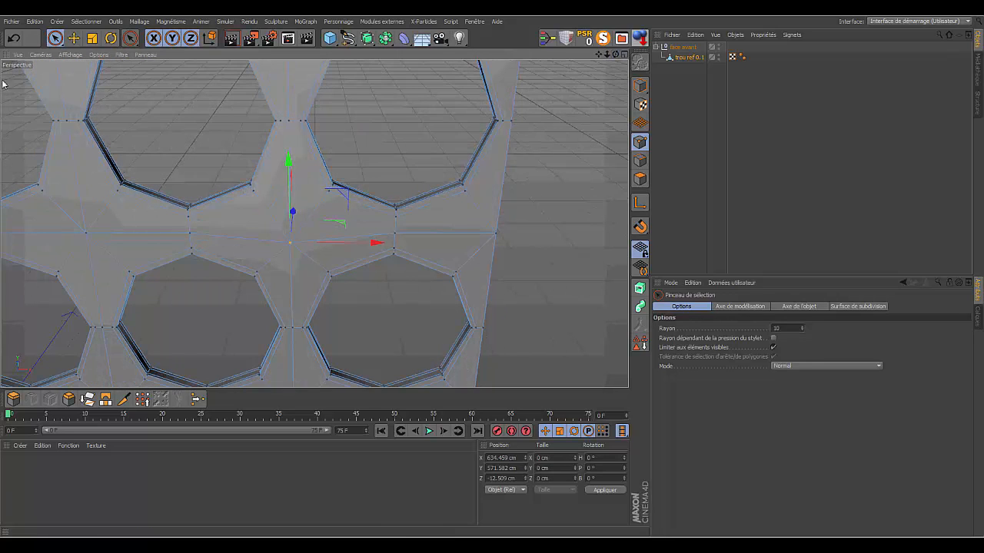
click(13, 38)
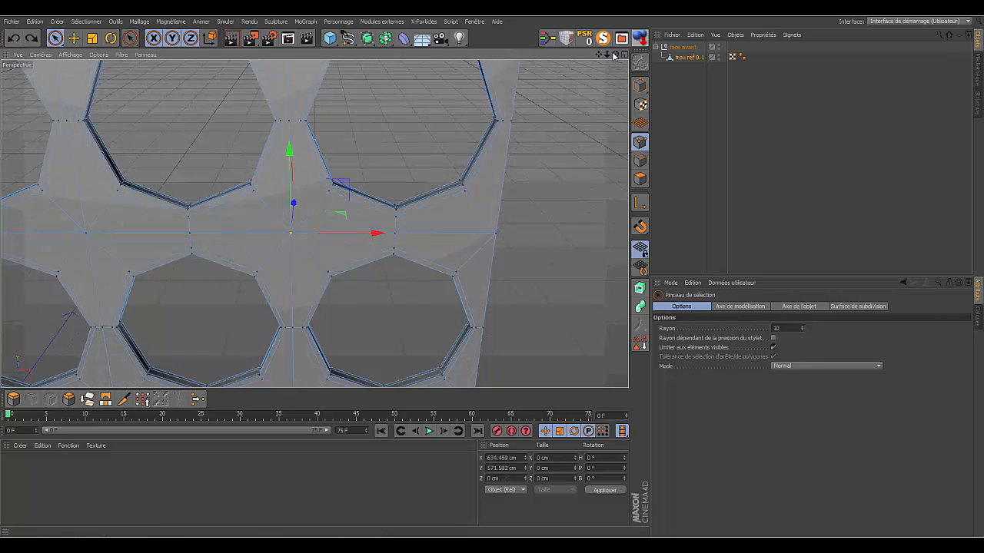
- Optimise the merged board once more, covering polygons, isolated points and points with a 0.01 cm tolerance
right_click(551, 145)
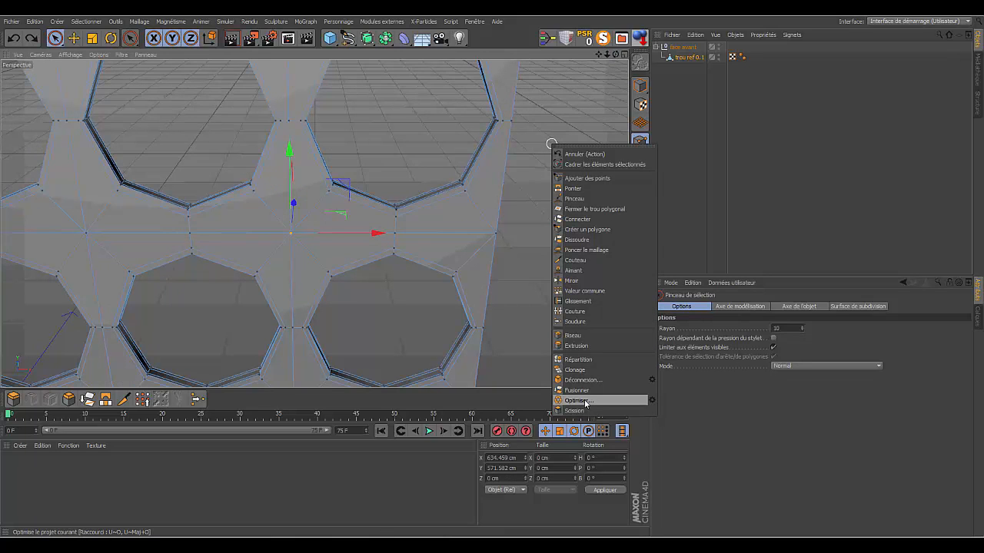
click(652, 399)
double_click(627, 411)
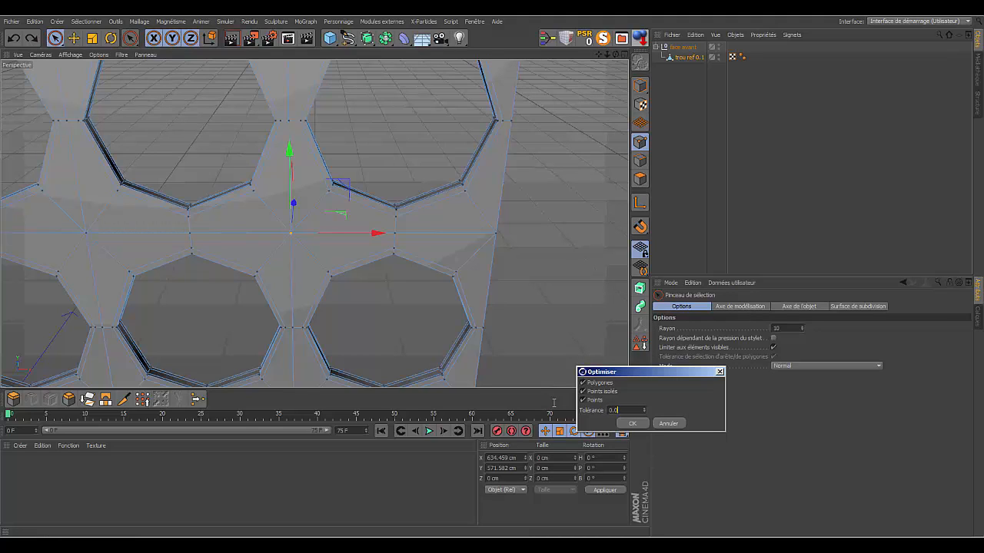
text(0.01)
key(Return)
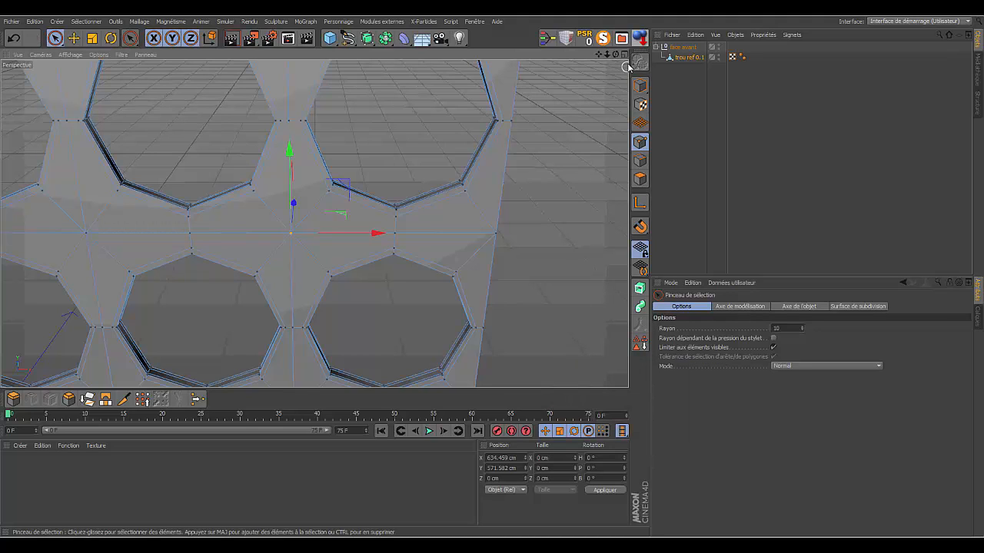
- Take the merged board trou ref 0.1 out of the face avant null, placing it at the top level of the hierarchy
click(706, 132)
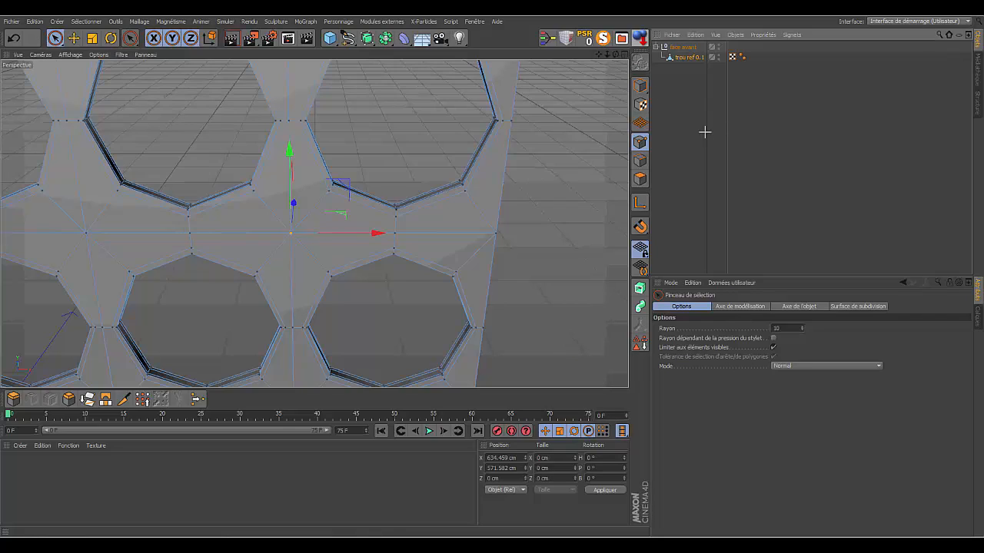
drag(607, 55, 315, 224)
drag(615, 55, 314, 223)
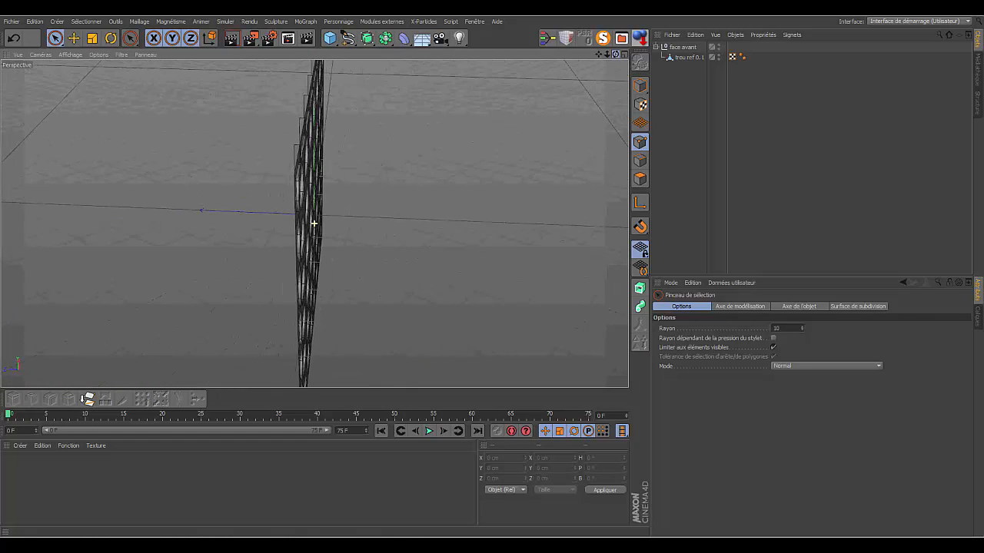
click(684, 57)
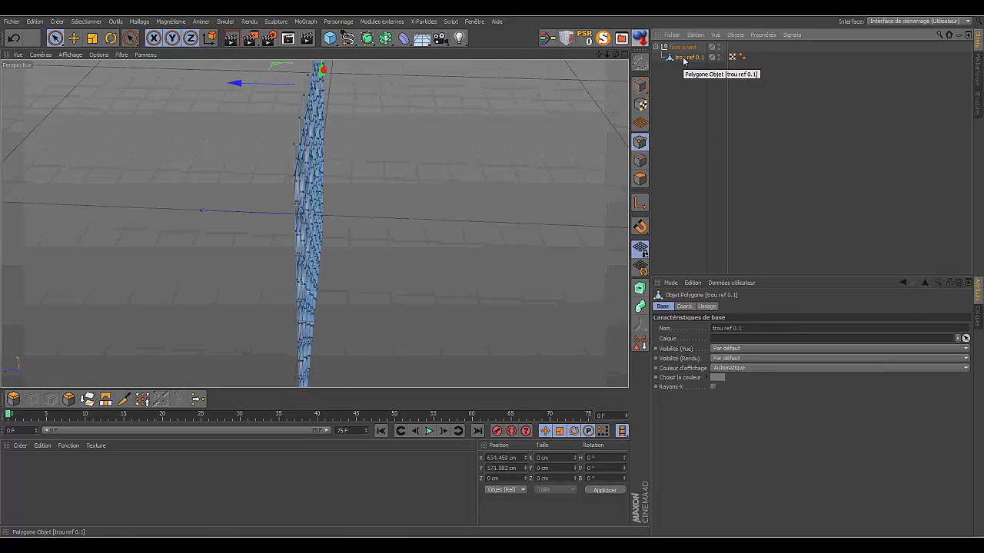
drag(683, 61, 676, 108)
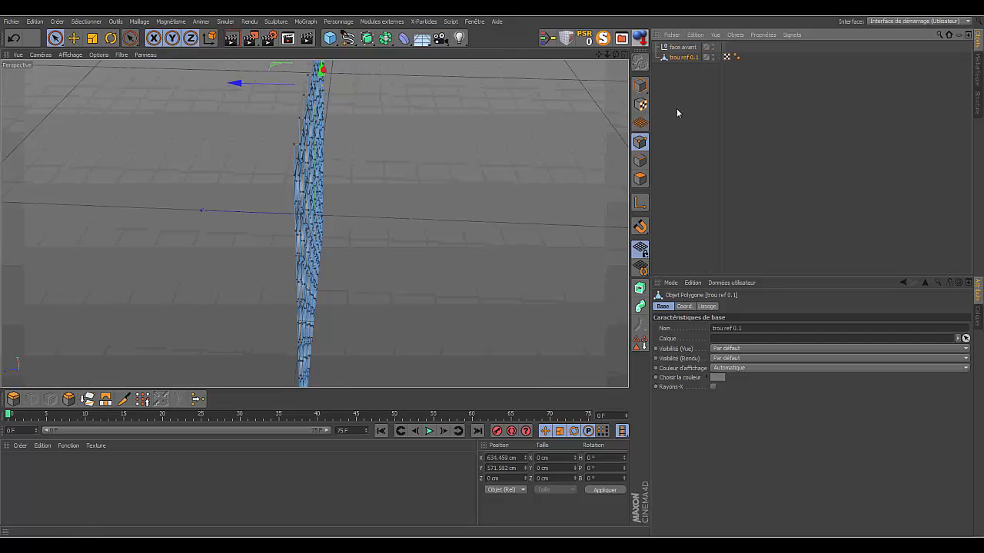
click(680, 79)
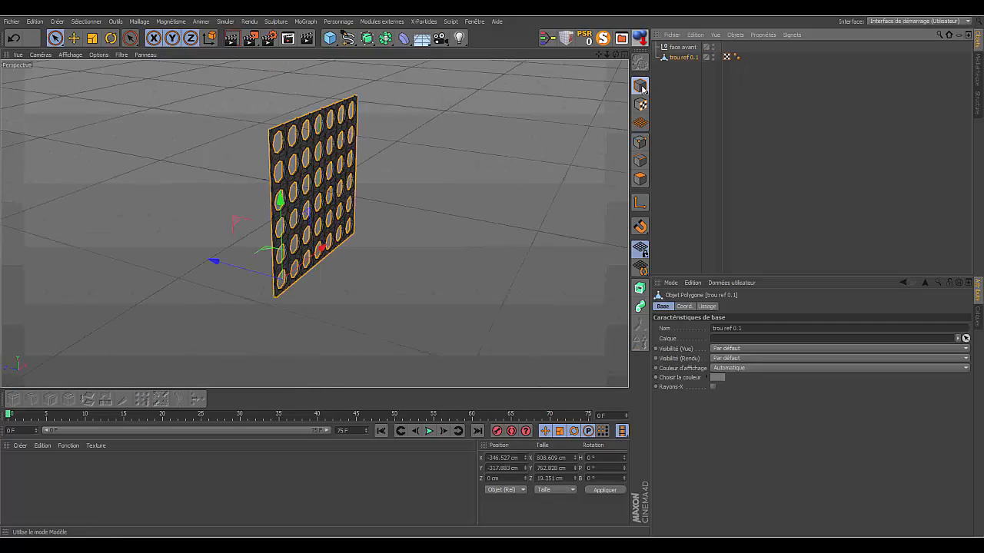
- Switch to model mode, add a Symmetry object and nest the merged board trou ref 0.1 inside it
click(642, 90)
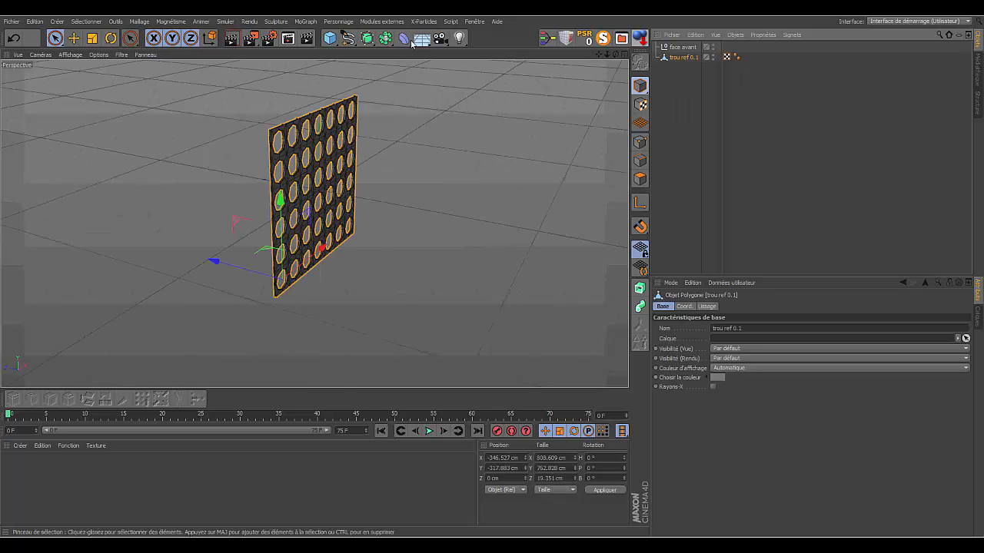
click(385, 38)
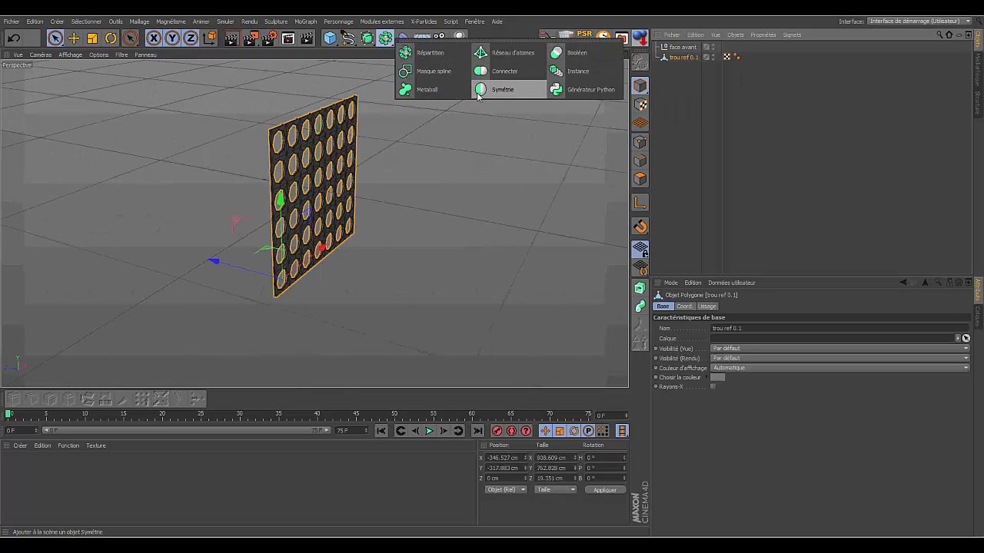
click(495, 90)
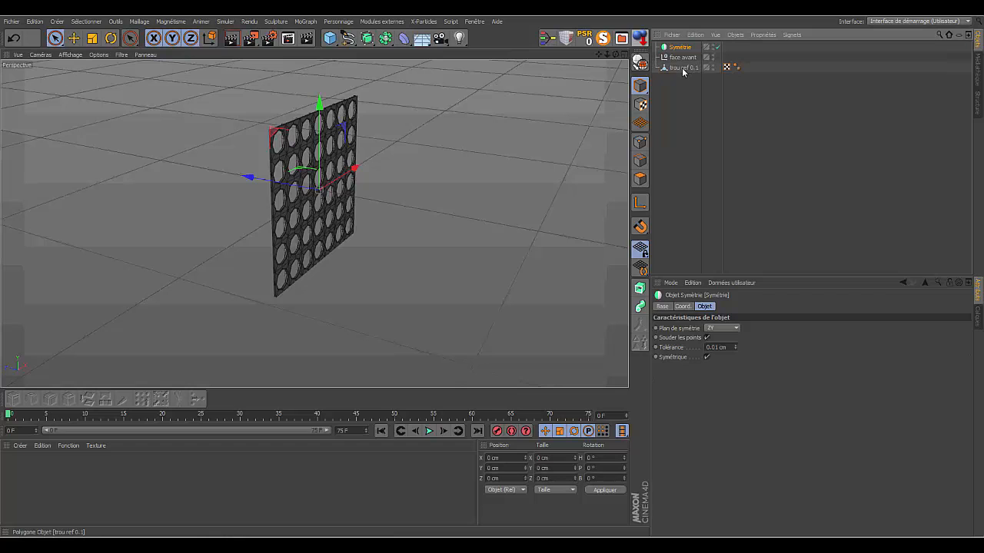
drag(683, 50, 681, 48)
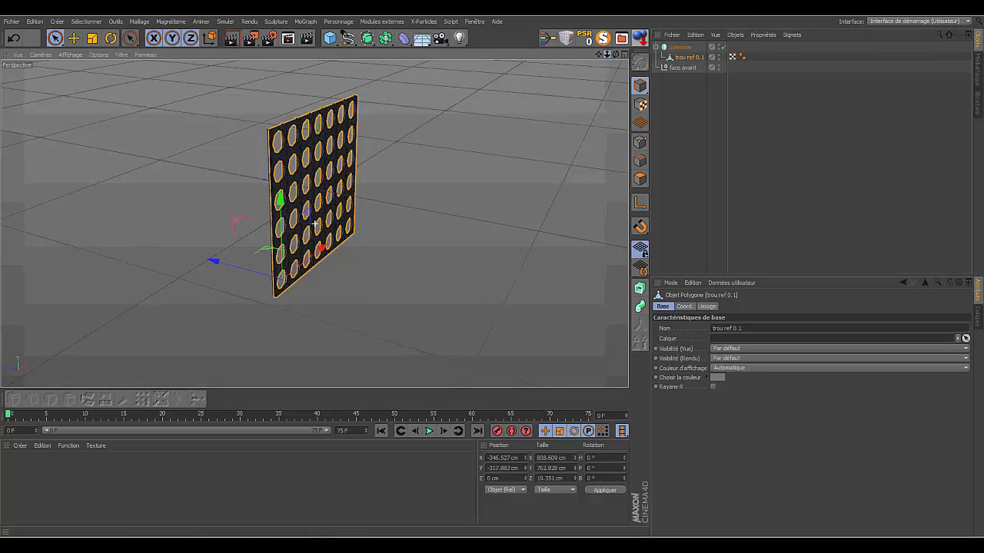
- Move the board inside the Symmetry object along Z to about -5.8 cm
scroll(314, 224, up, 3)
drag(600, 55, 745, 100)
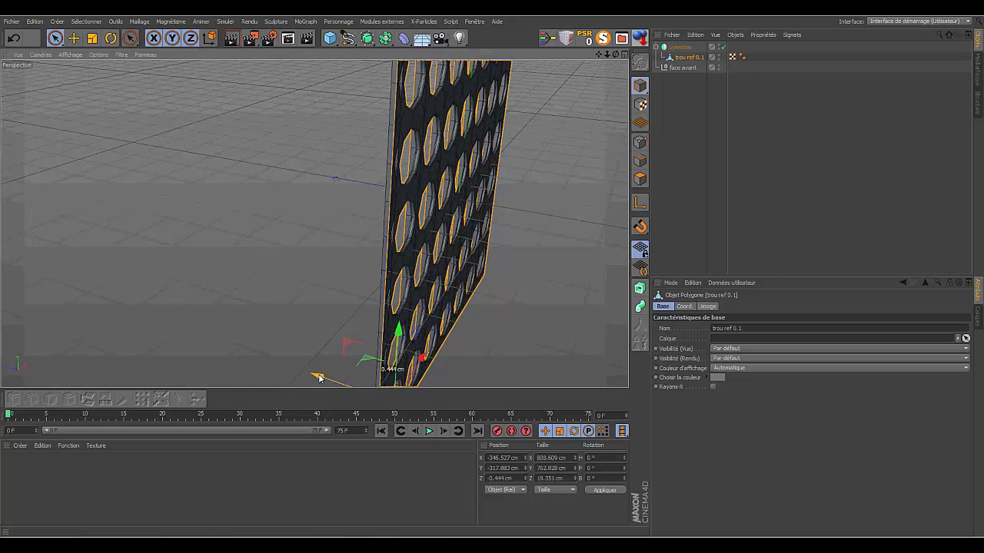
mouse_move(318, 376)
mouse_down()
mouse_move(307, 376)
mouse_move(332, 384)
mouse_move(323, 378)
mouse_up()
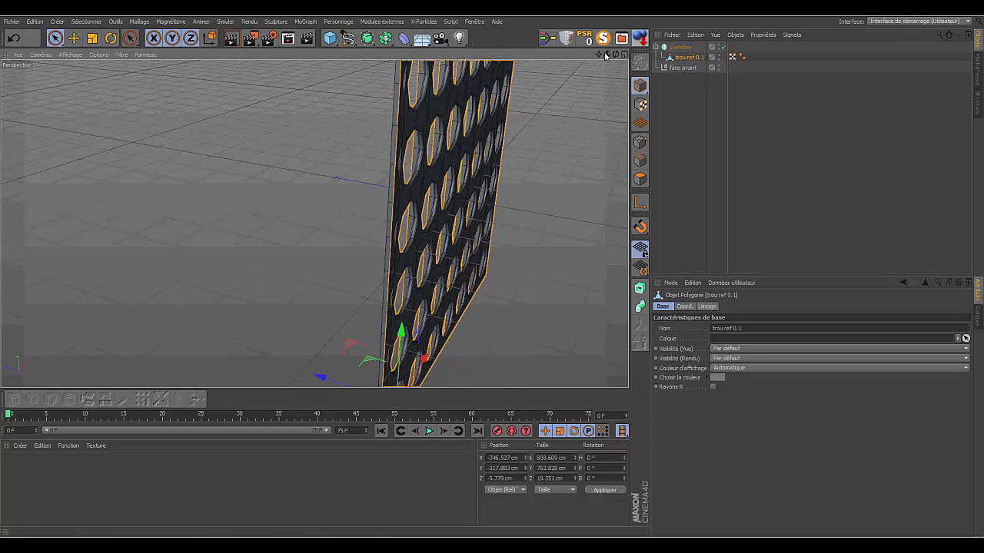
drag(606, 55, 519, 56)
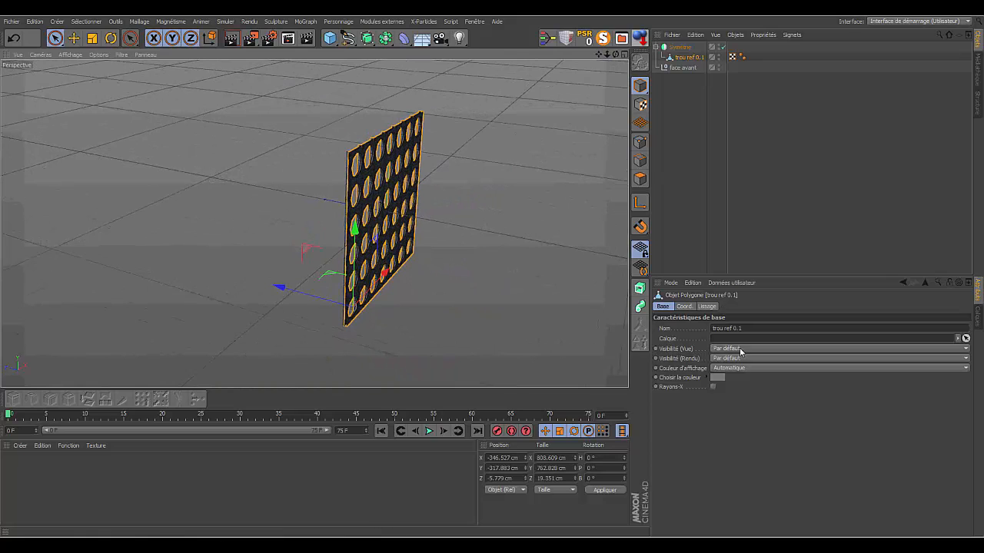
- Set the Symmetry object's mirror plane to XY and shift the object about 1.3 cm along Z
click(680, 47)
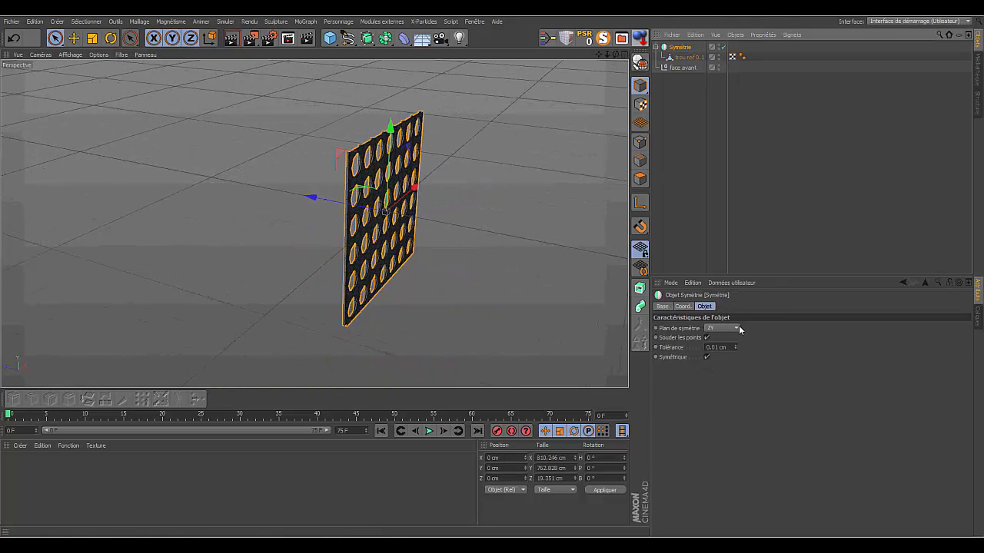
click(736, 327)
click(721, 339)
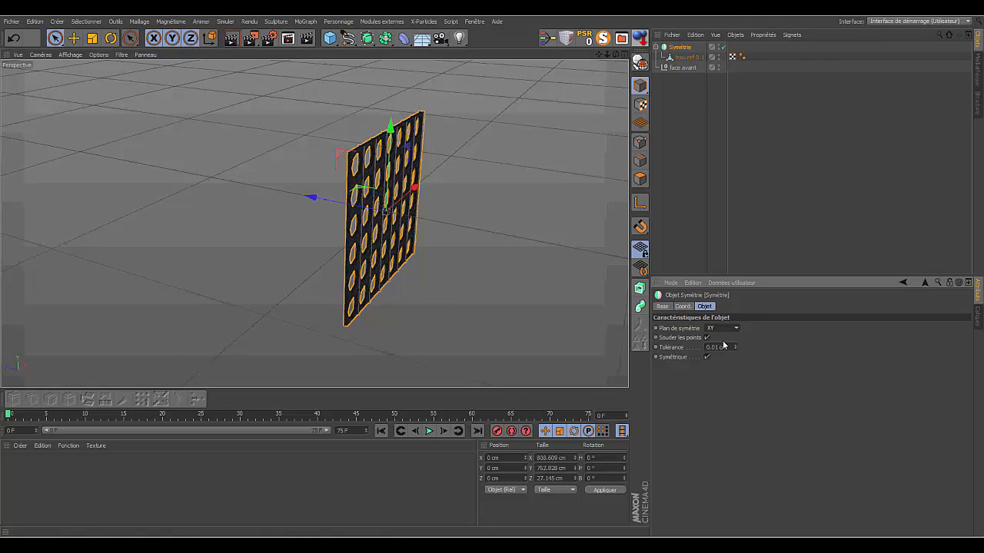
drag(311, 197, 308, 197)
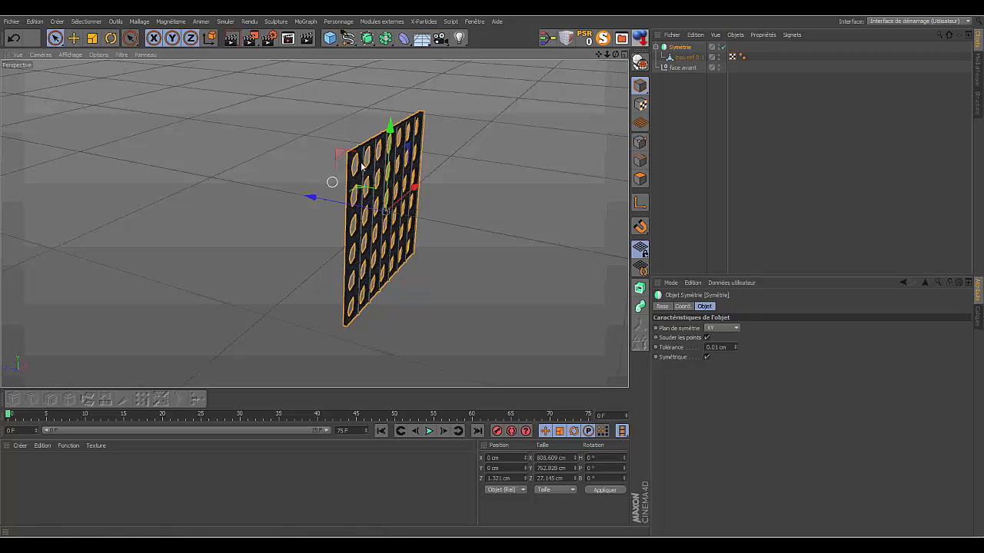
- Adjust the gap between the board and its mirrored copy by moving trou ref 0.1 along Z to about -19.6 cm
click(683, 58)
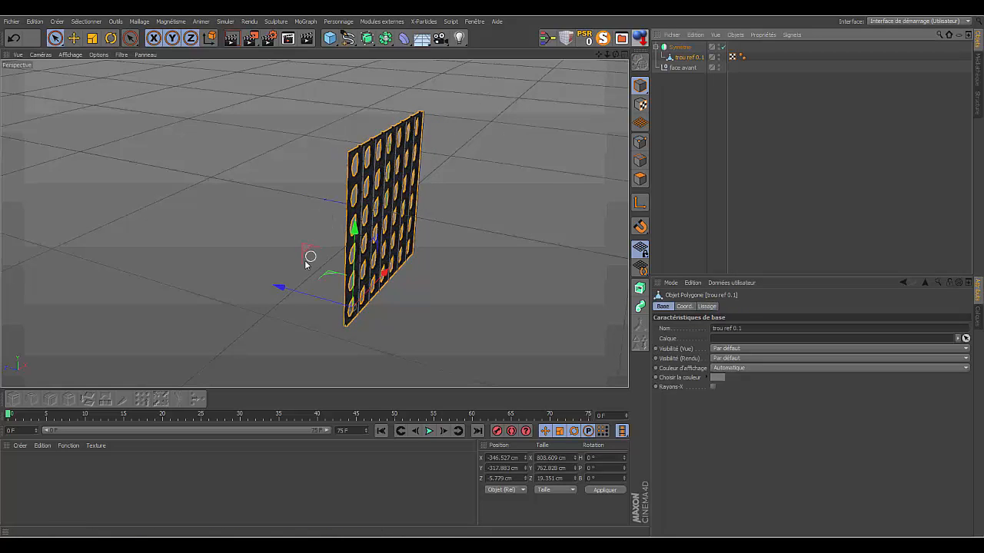
drag(279, 287, 286, 291)
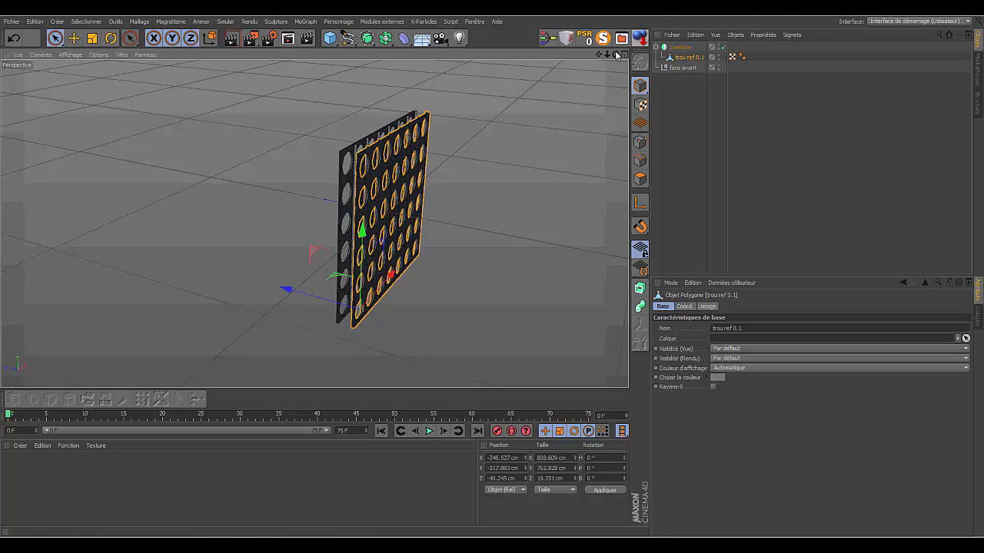
drag(616, 55, 530, 132)
click(445, 126)
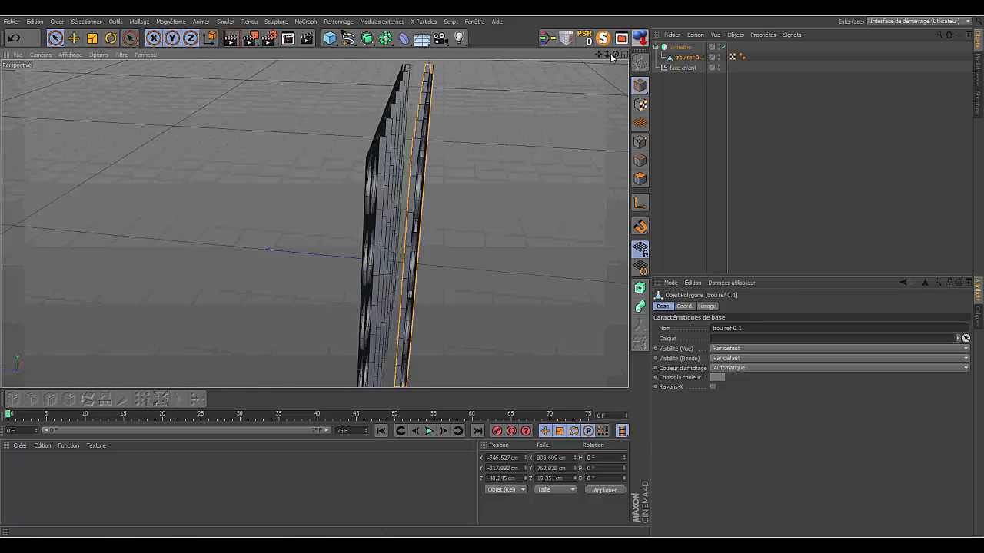
drag(615, 55, 616, 55)
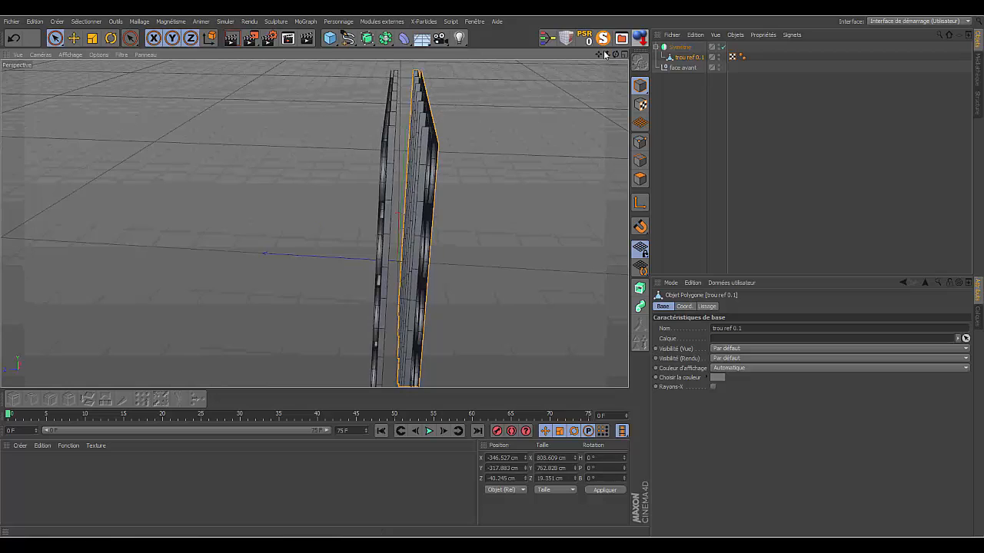
drag(607, 58, 608, 59)
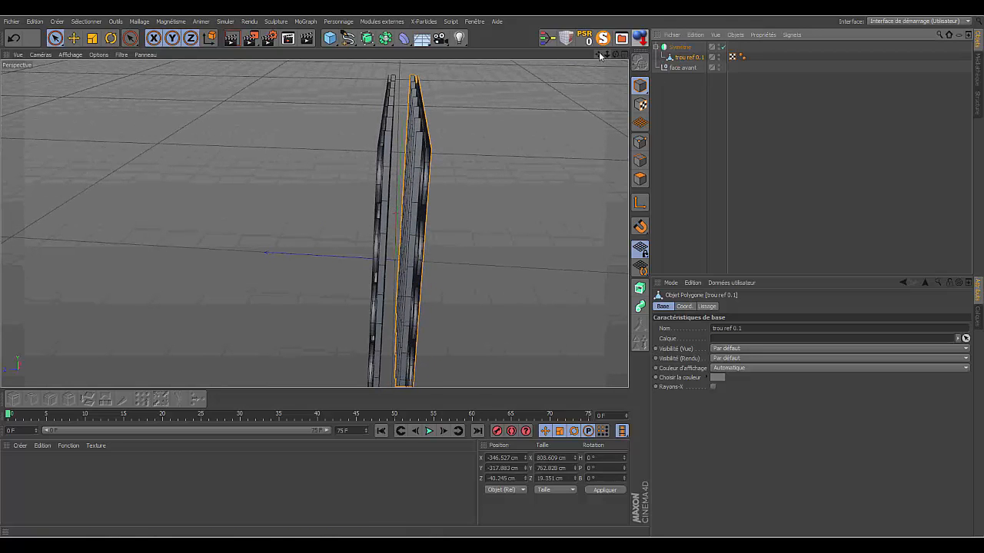
drag(607, 54, 607, 54)
drag(314, 380, 312, 380)
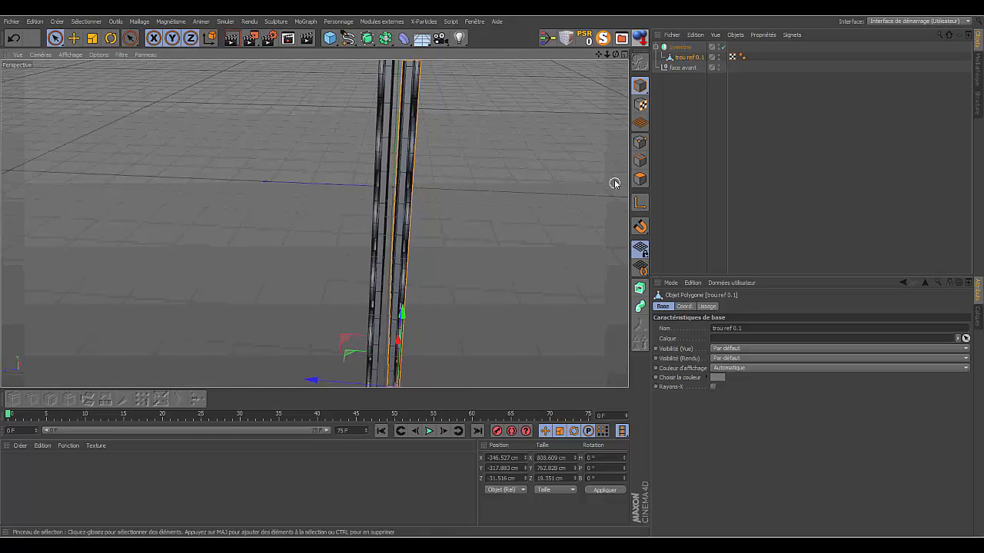
drag(615, 54, 571, 82)
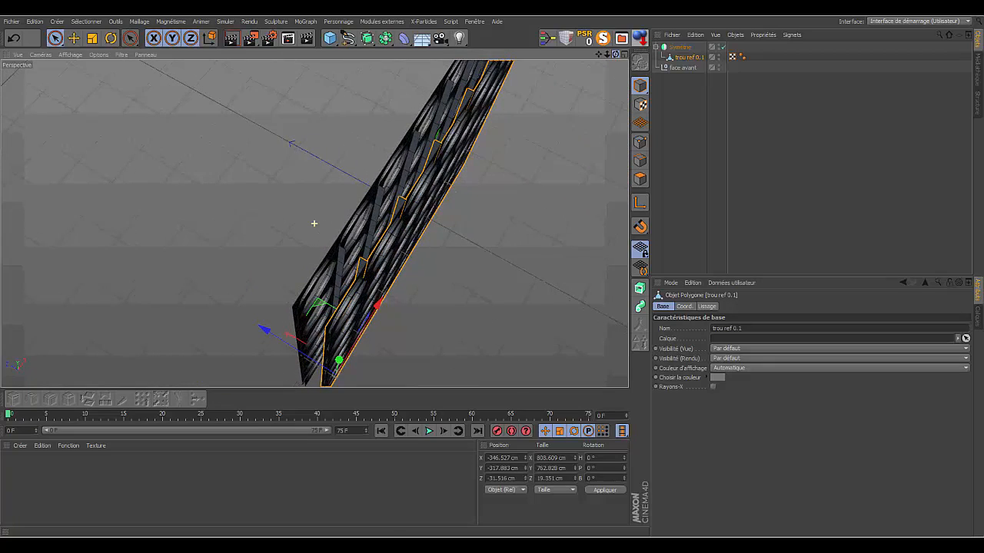
drag(263, 331, 258, 331)
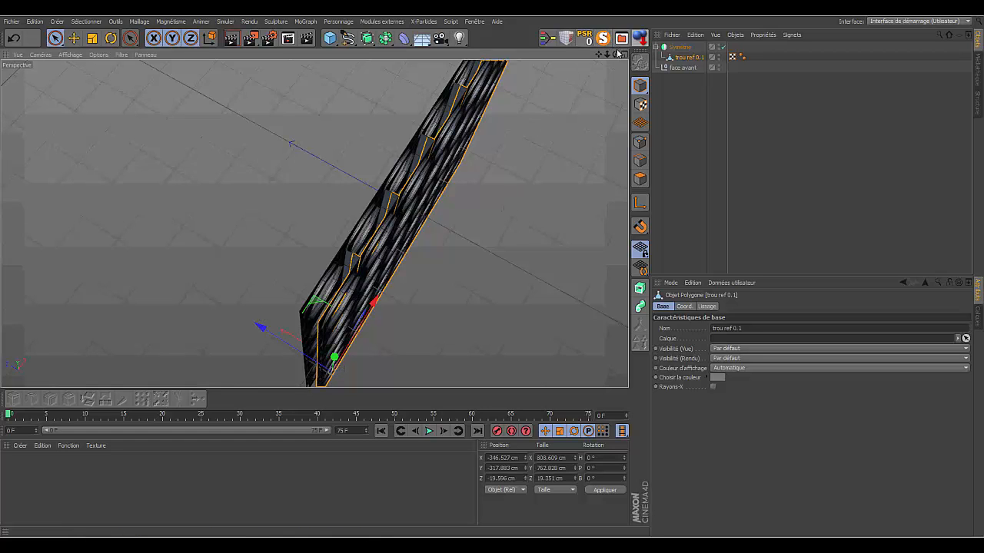
- Try rotating the board trou ref 0.1 by about 4.5° in bank, and undo the rotation
drag(616, 55, 547, 71)
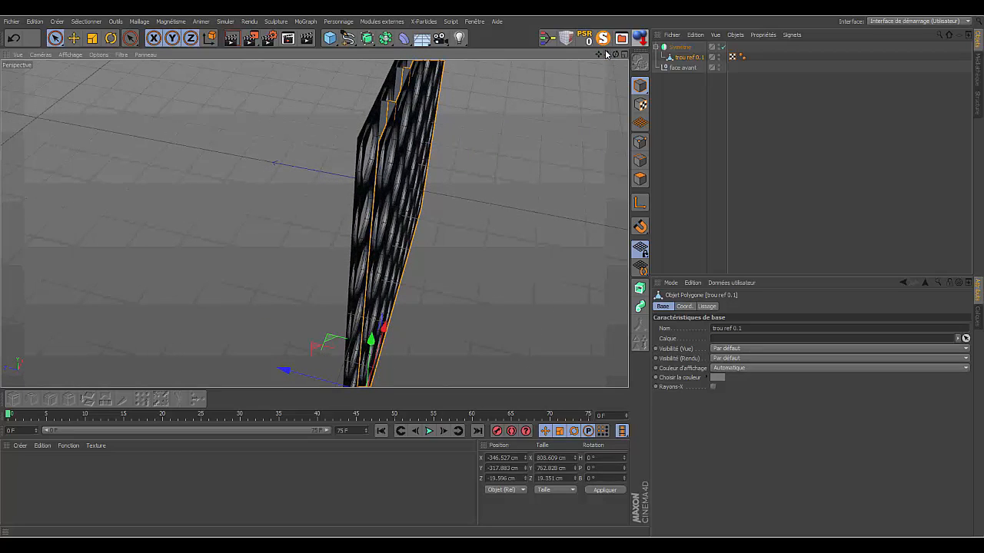
mouse_move(606, 54)
mouse_down()
mouse_move(581, 56)
mouse_move(619, 61)
mouse_move(604, 53)
mouse_move(609, 73)
mouse_move(613, 55)
mouse_move(600, 56)
mouse_up()
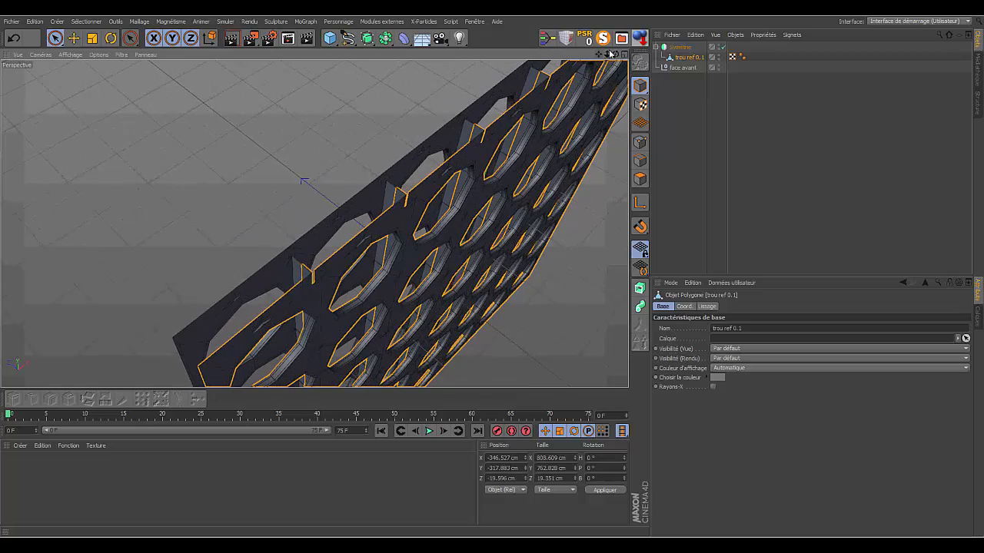
mouse_move(615, 56)
mouse_down()
mouse_move(607, 57)
mouse_move(615, 71)
mouse_up()
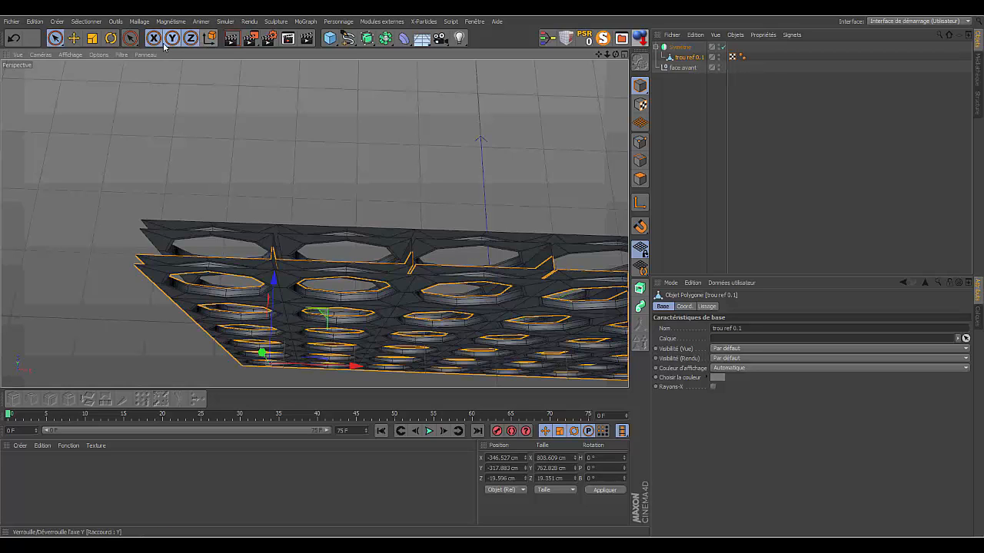
click(111, 38)
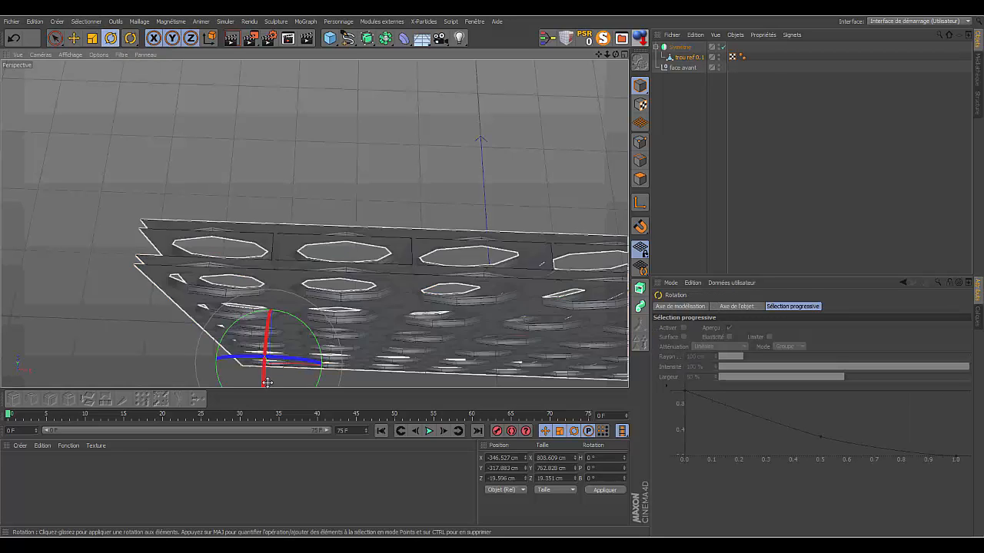
drag(236, 356, 241, 355)
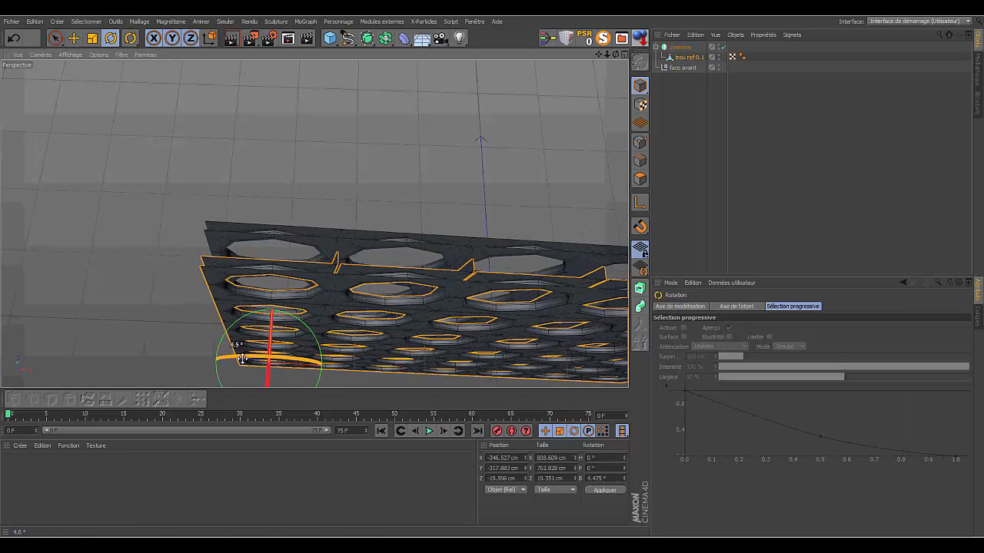
click(17, 39)
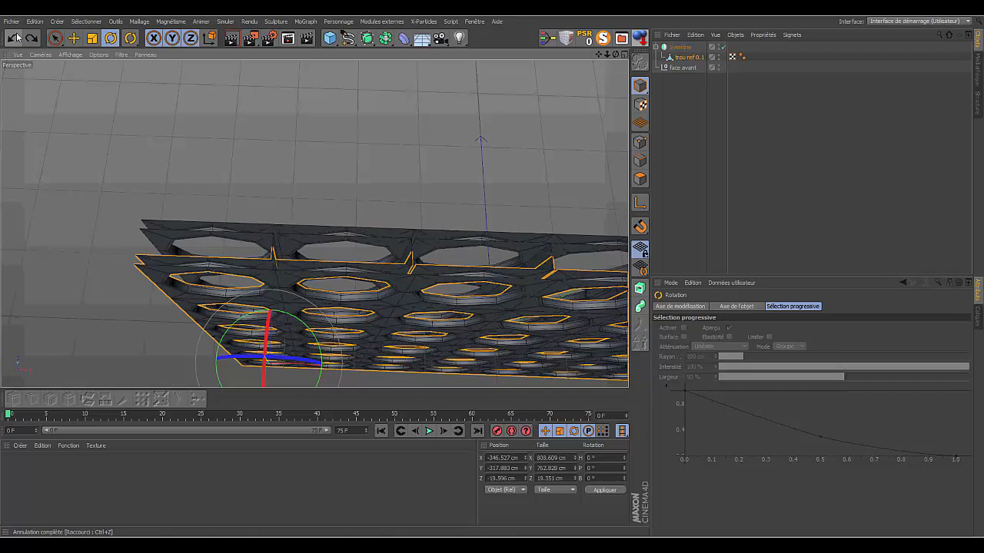
- Disable the Symmetry object to expose the inner side of the single board with its ribs between columns
drag(616, 54, 314, 224)
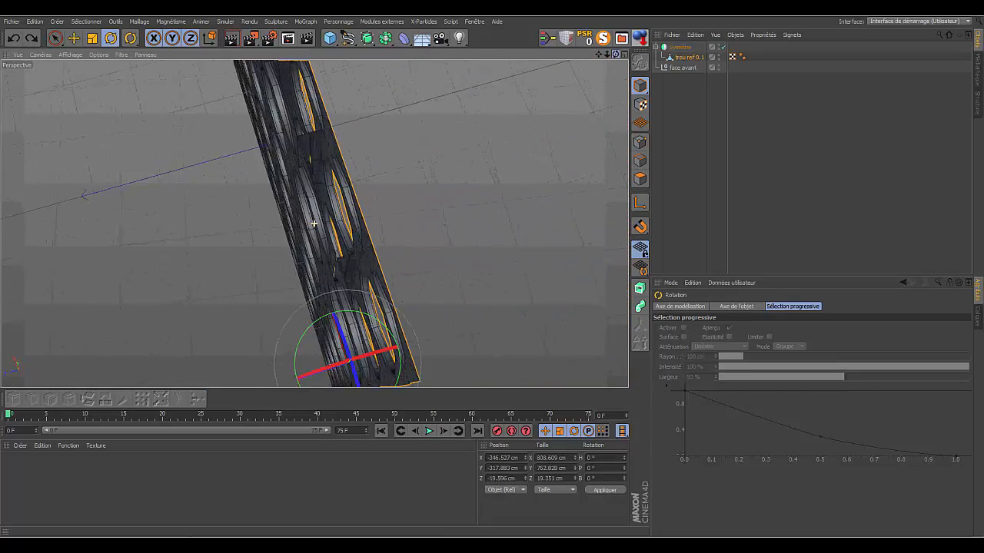
click(723, 48)
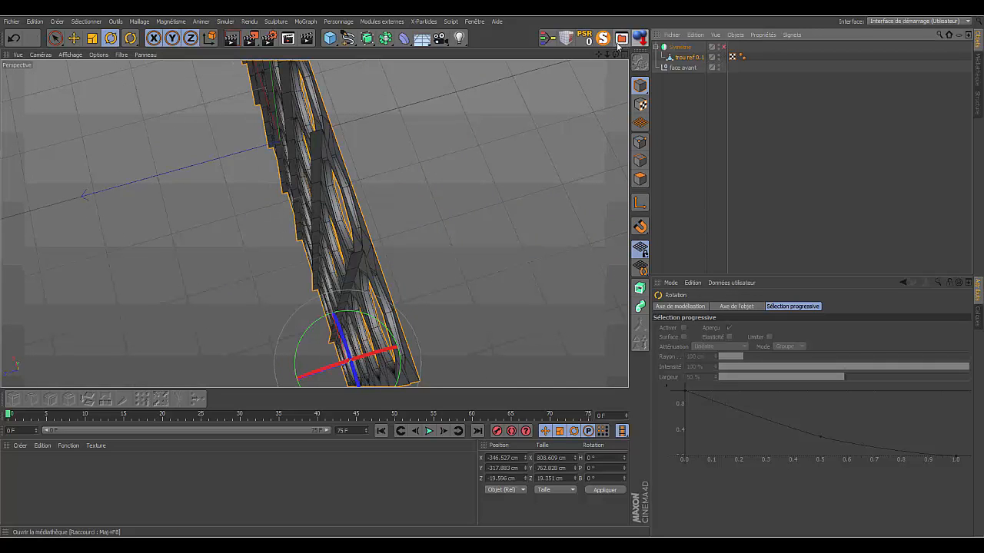
drag(616, 55, 534, 86)
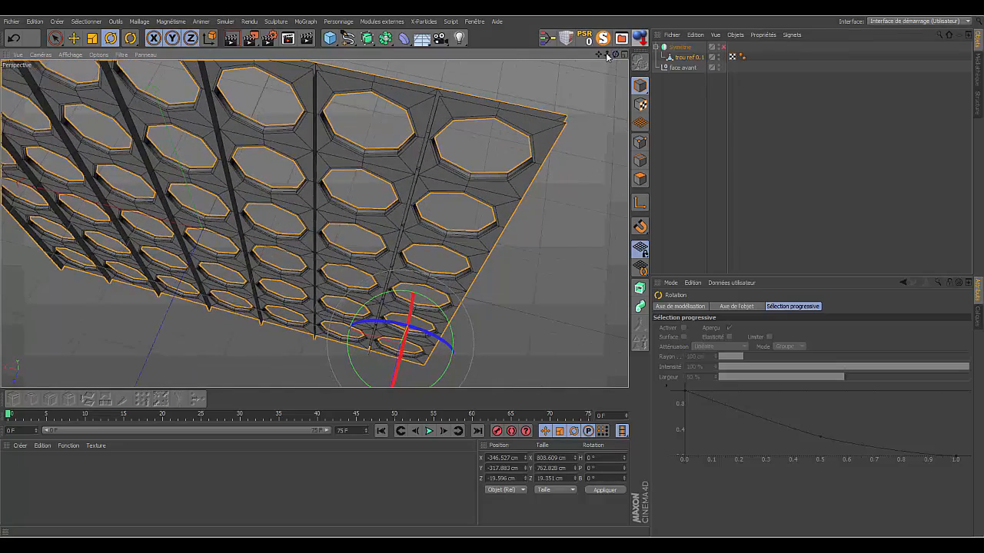
- In edge mode, select the chain of inner edges along the full rib separating the outermost hole column from its neighbour
drag(607, 57, 569, 77)
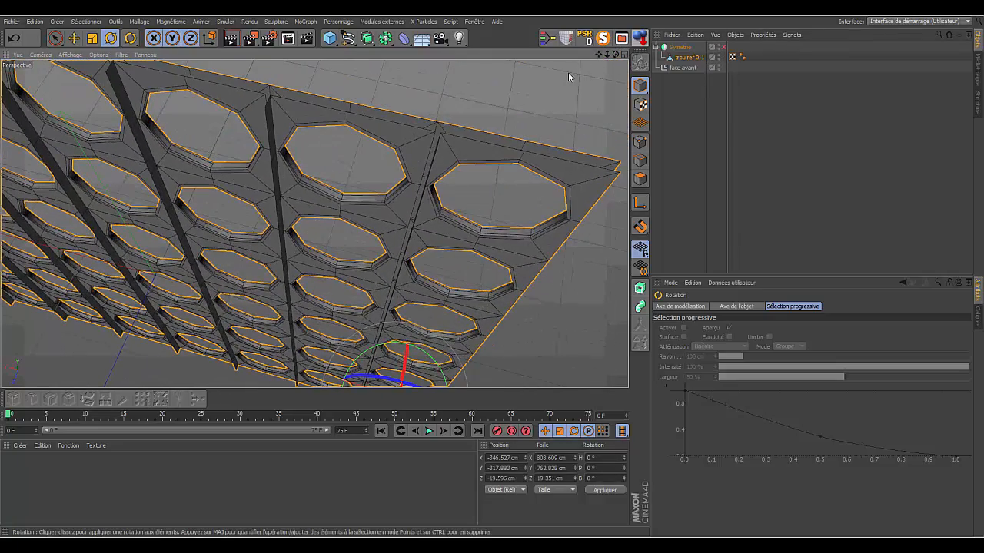
click(640, 160)
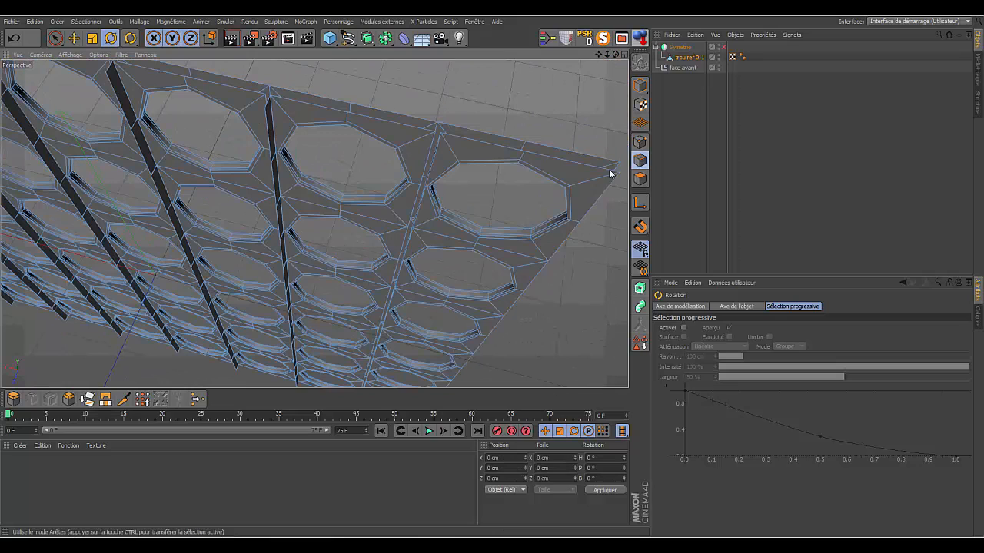
click(428, 155)
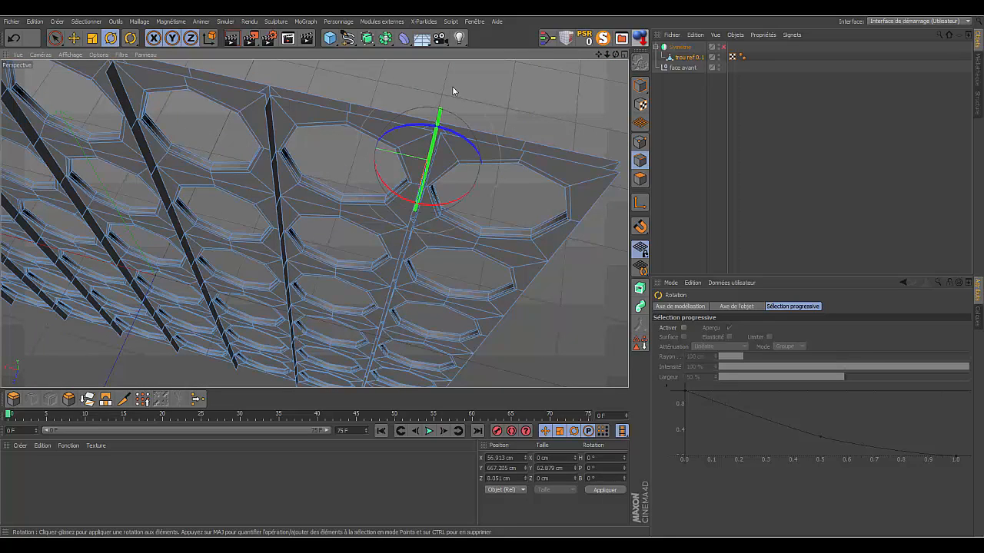
shift+click(413, 206)
shift+click(402, 247)
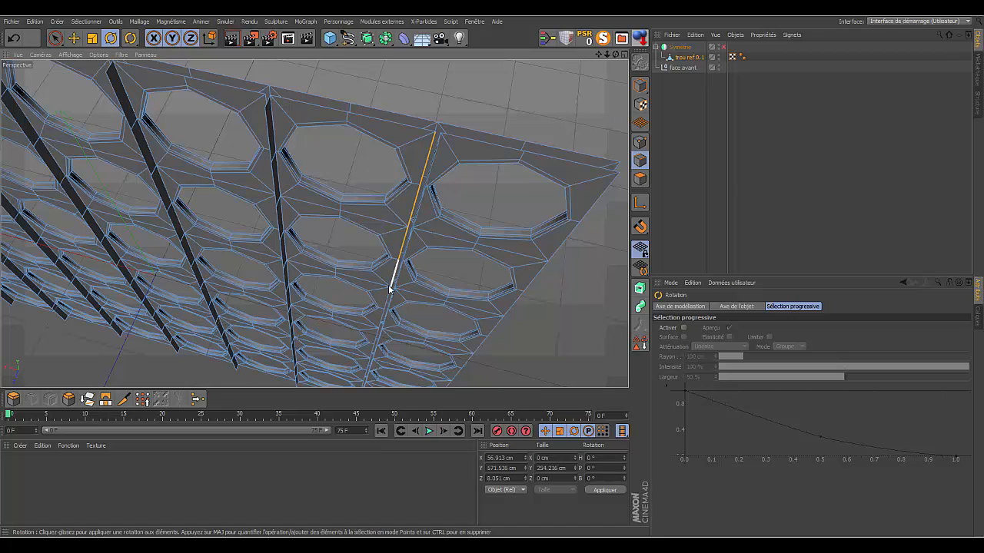
shift+click(390, 288)
shift+click(381, 320)
shift+click(375, 343)
shift+click(371, 354)
- Add the upper edges of the neighbouring second rib to the selection with Path Selection
drag(598, 56, 315, 216)
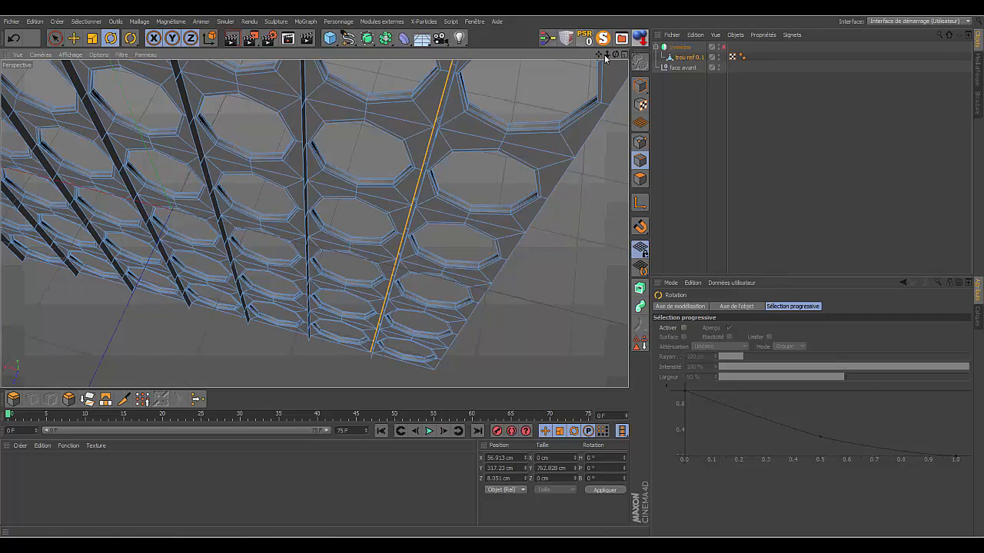
drag(616, 56, 314, 224)
drag(608, 54, 314, 223)
drag(616, 55, 314, 223)
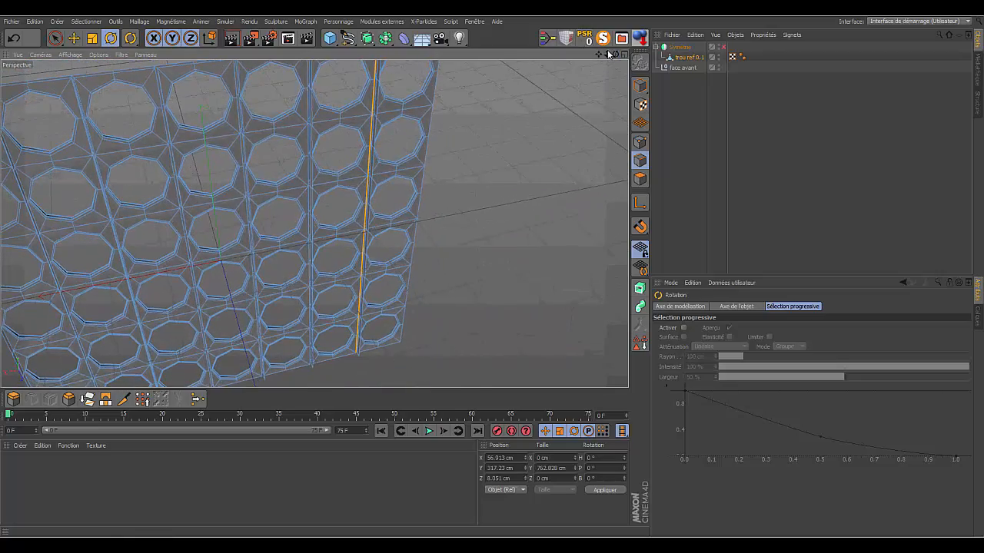
drag(606, 56, 315, 222)
click(86, 22)
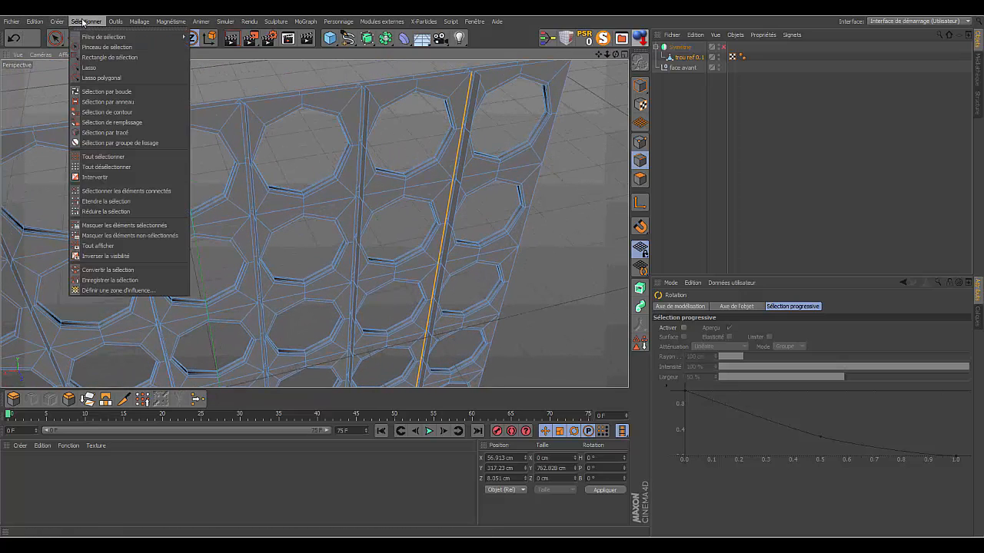
click(112, 133)
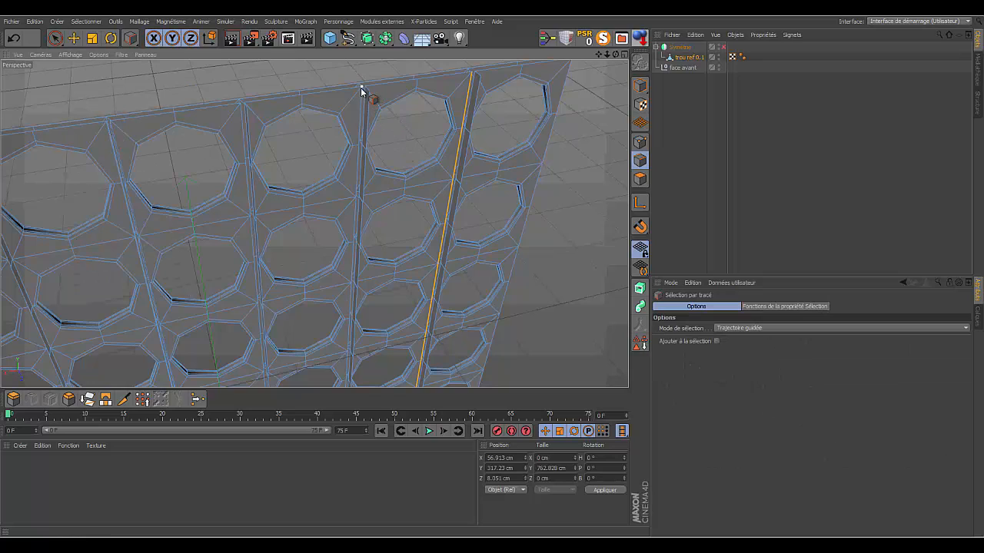
drag(361, 90, 348, 347)
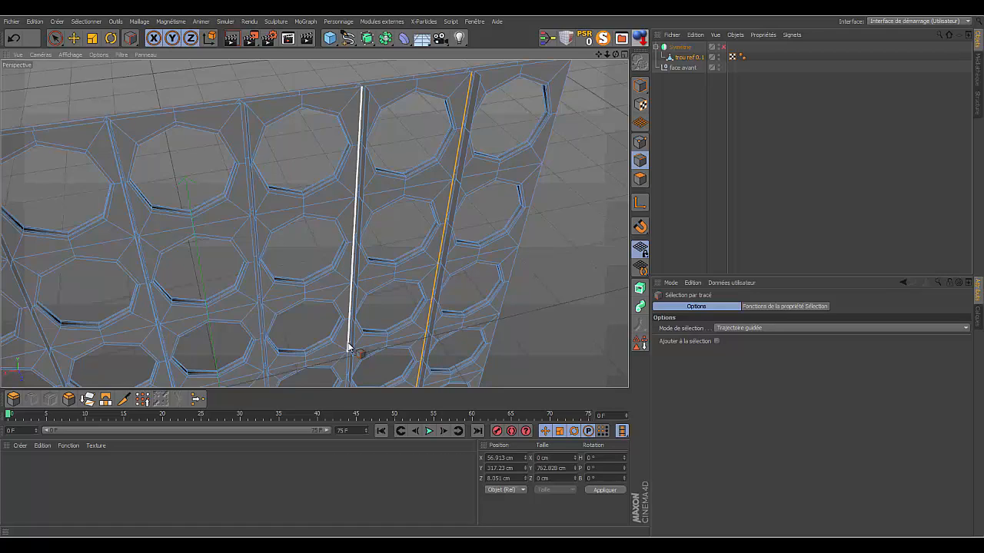
drag(348, 347, 348, 350)
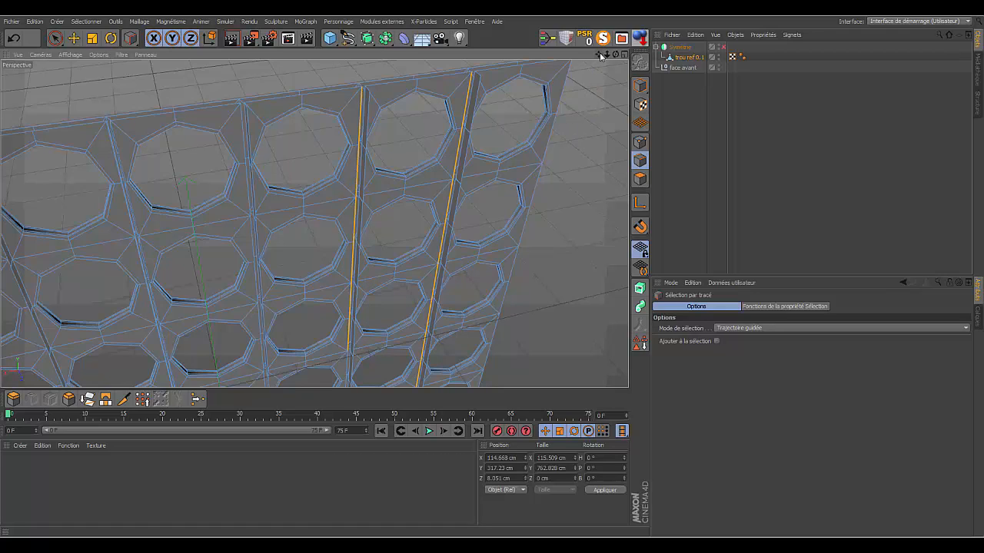
- Undo the stray path around a hole and extend the second rib's edge selection down to the board's lower edge
drag(598, 54, 314, 222)
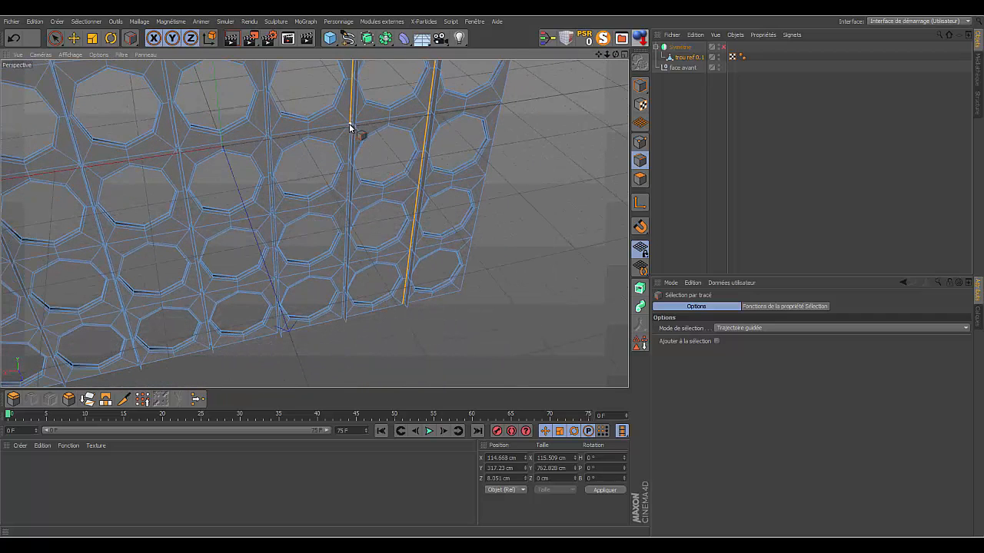
mouse_move(348, 130)
mouse_down()
mouse_move(344, 257)
mouse_move(343, 213)
mouse_up()
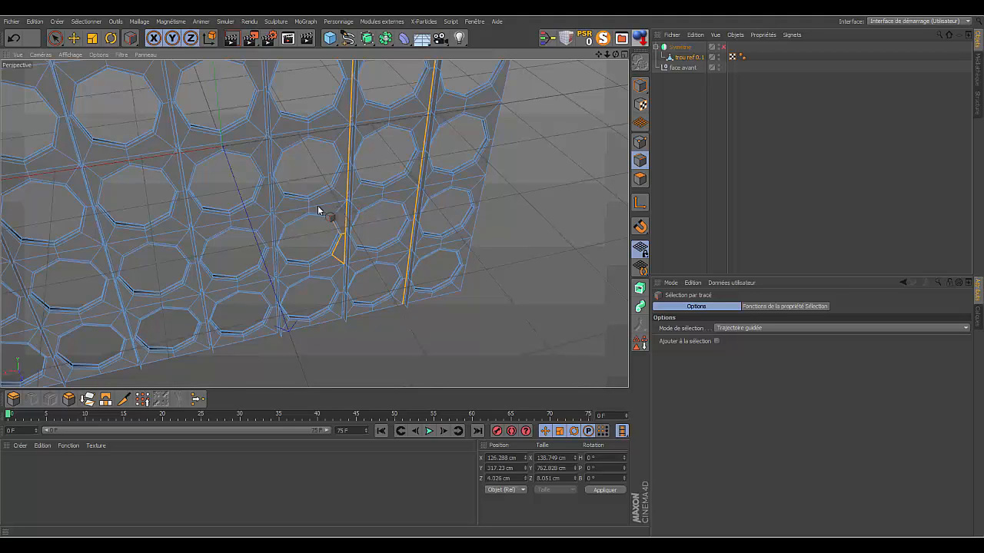
click(13, 38)
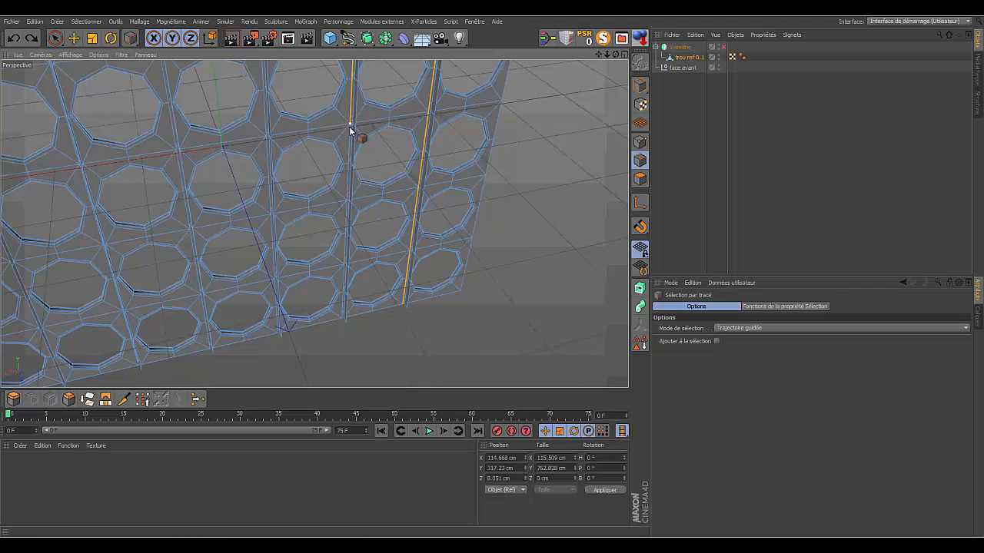
drag(350, 135, 340, 287)
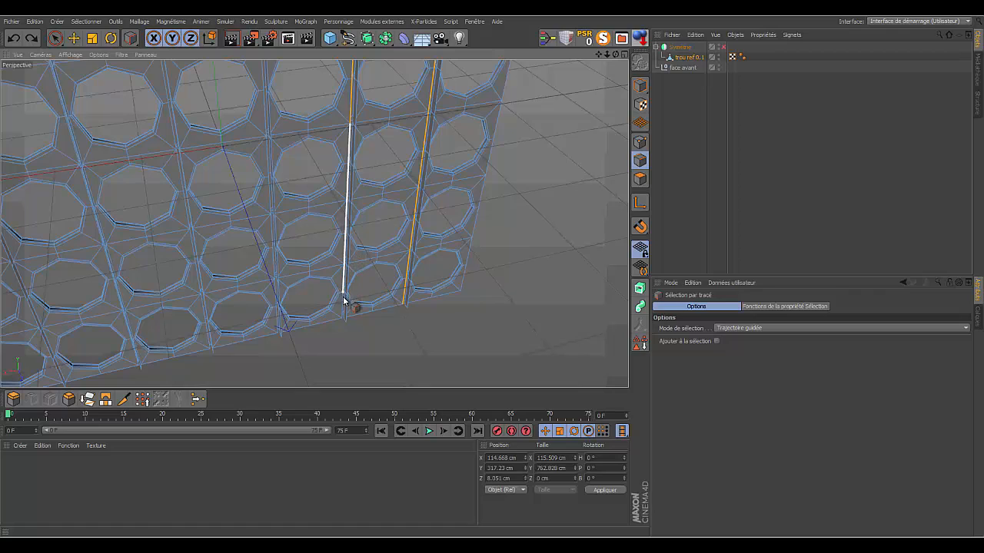
drag(342, 308, 343, 312)
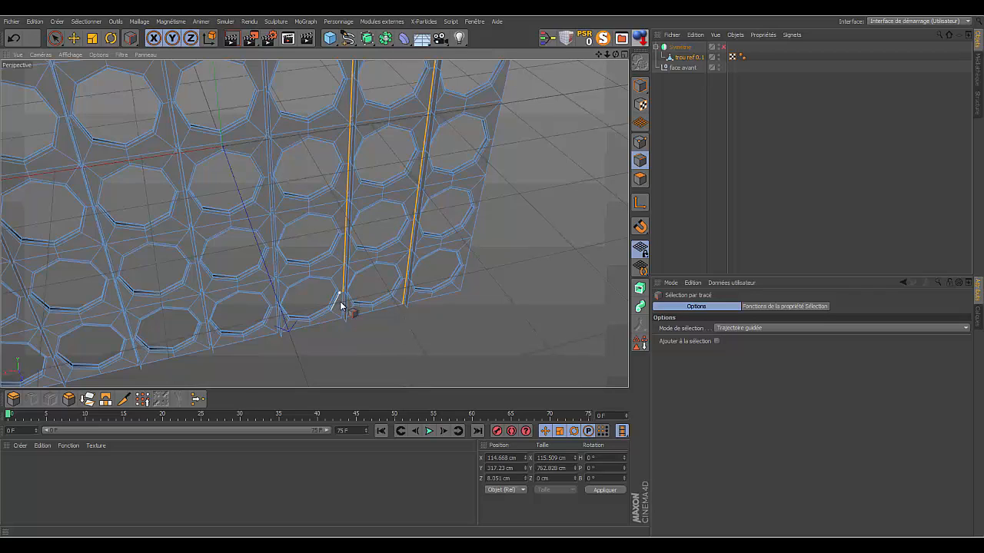
drag(343, 294, 344, 319)
- Deselect the stray short edge between the second rib and the adjacent bottom-row hole with the Live Selection brush
scroll(314, 224, up, 6)
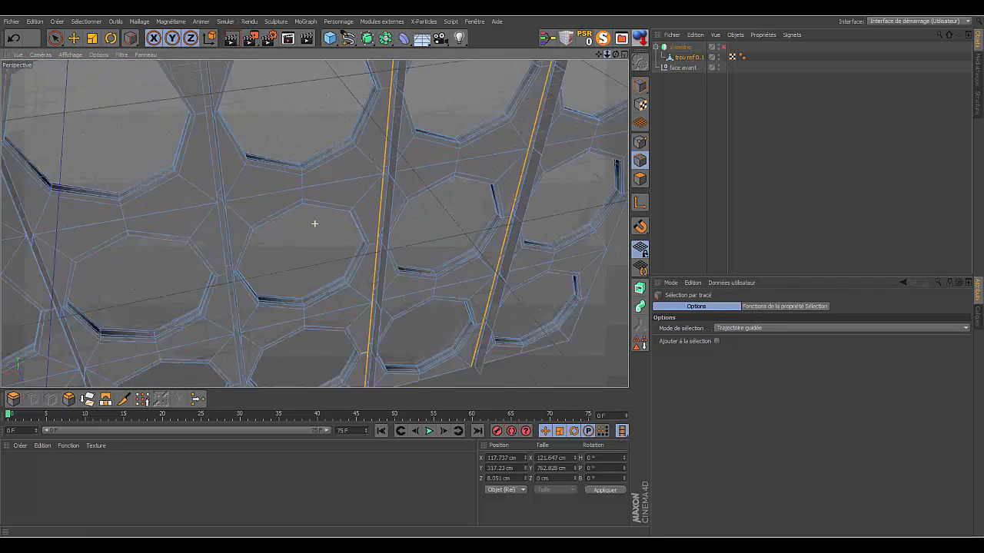
drag(599, 54, 619, 2)
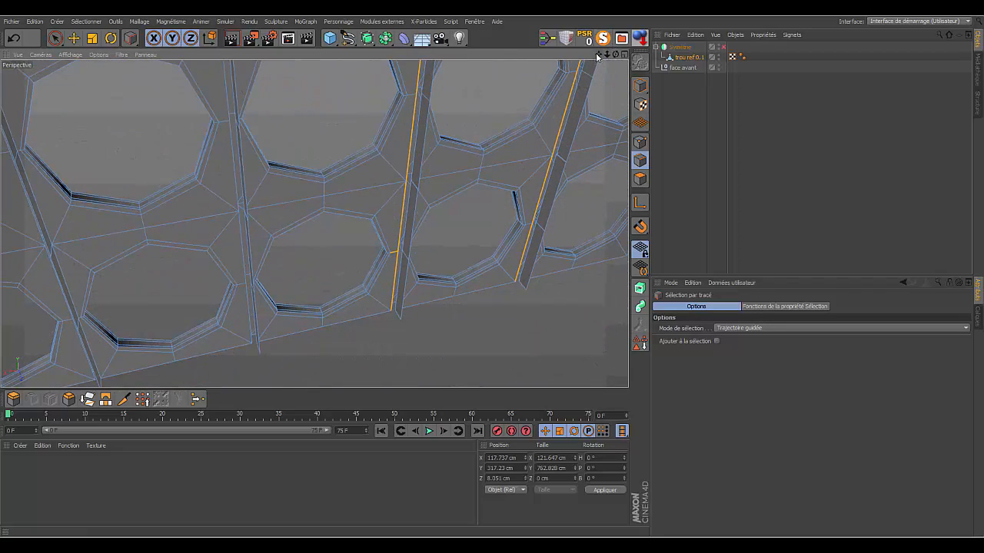
click(55, 38)
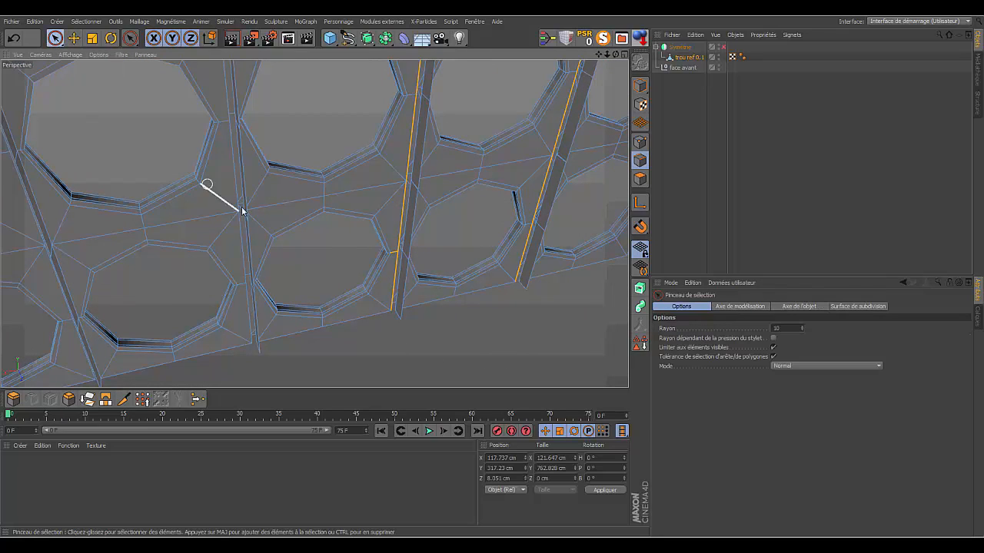
ctrl+click(388, 256)
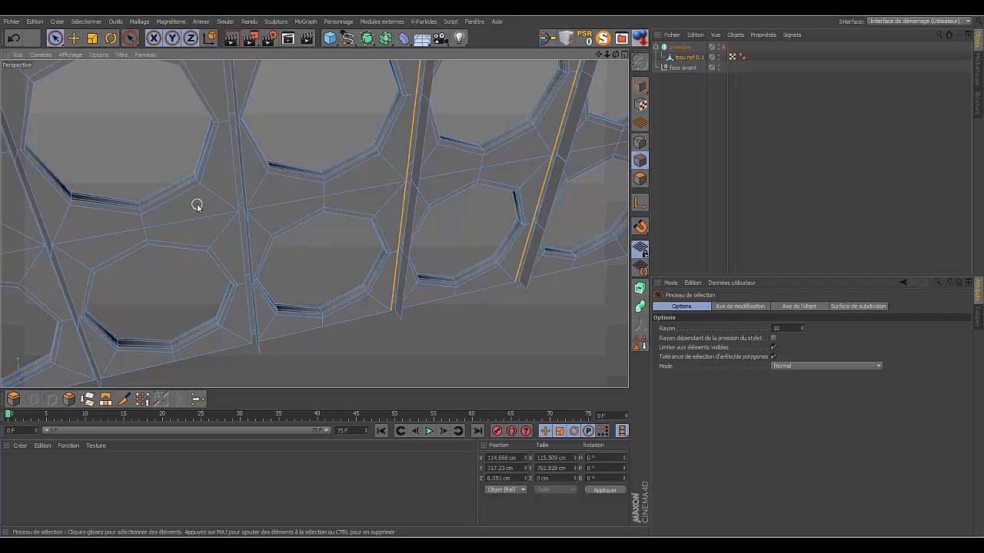
- Add the edges of the third rib's lower portion to the selection with Path Selection, starting from the board's lower edge
click(131, 40)
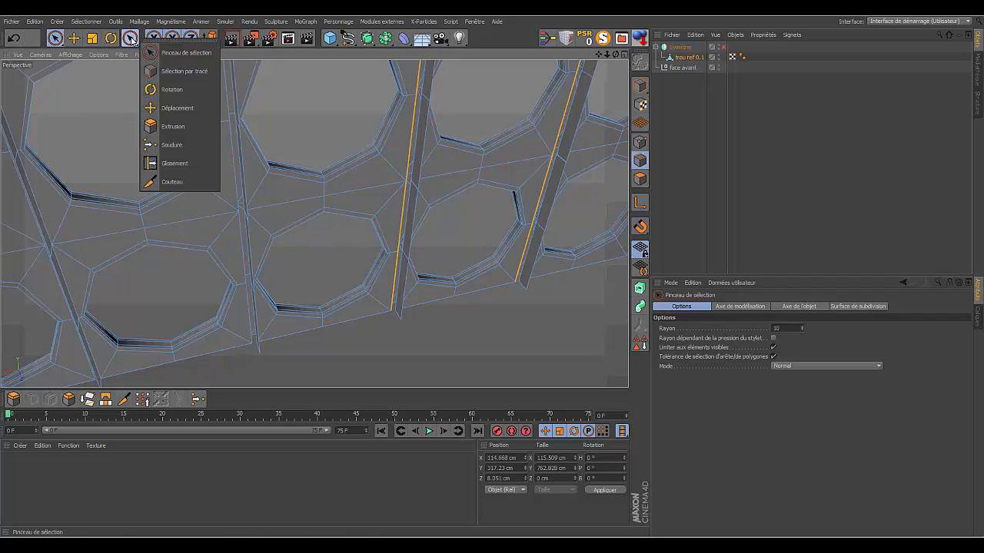
click(180, 71)
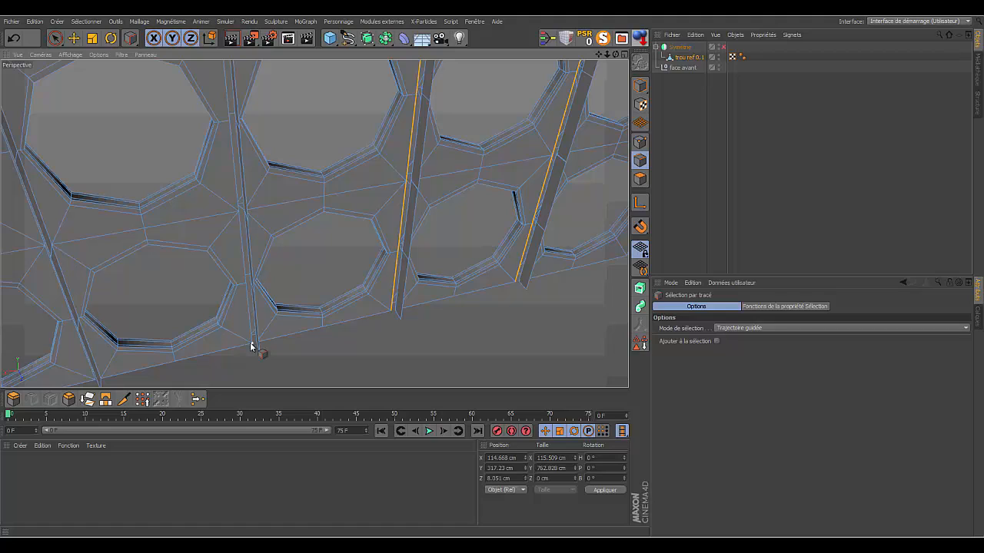
drag(251, 346, 238, 212)
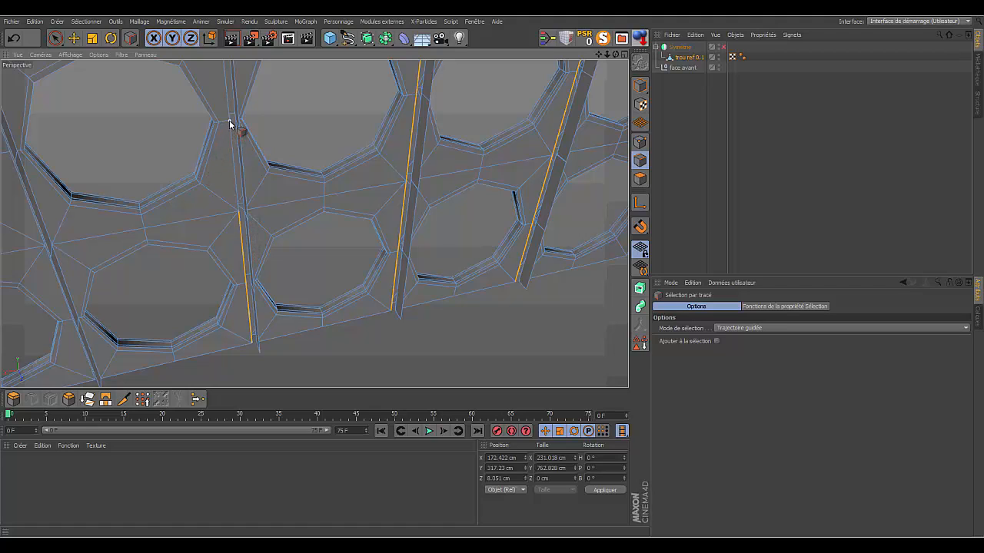
drag(229, 120, 235, 126)
mouse_move(240, 216)
mouse_down()
mouse_move(221, 139)
mouse_move(231, 123)
mouse_up()
drag(600, 54, 612, 182)
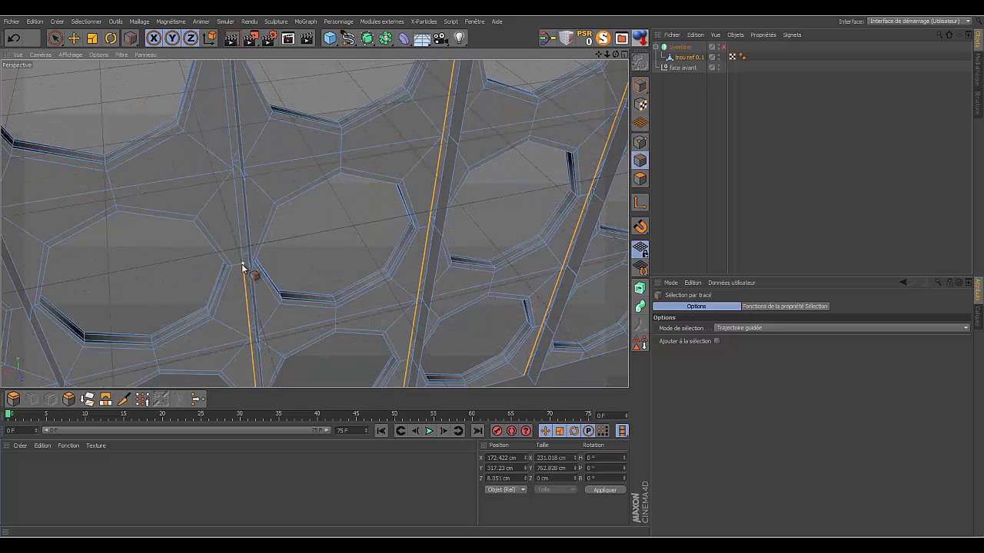
mouse_move(242, 265)
mouse_down()
mouse_move(247, 232)
mouse_move(231, 164)
mouse_up()
drag(601, 55, 519, 60)
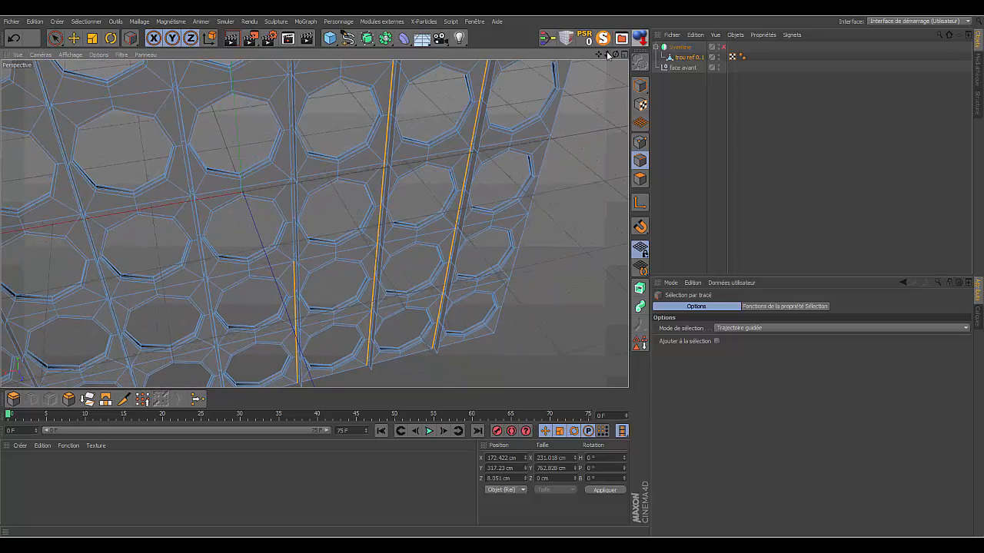
- Deselect the stray edges between the last two hole columns on the board's outer face with Live Selection
key(shift+F9)
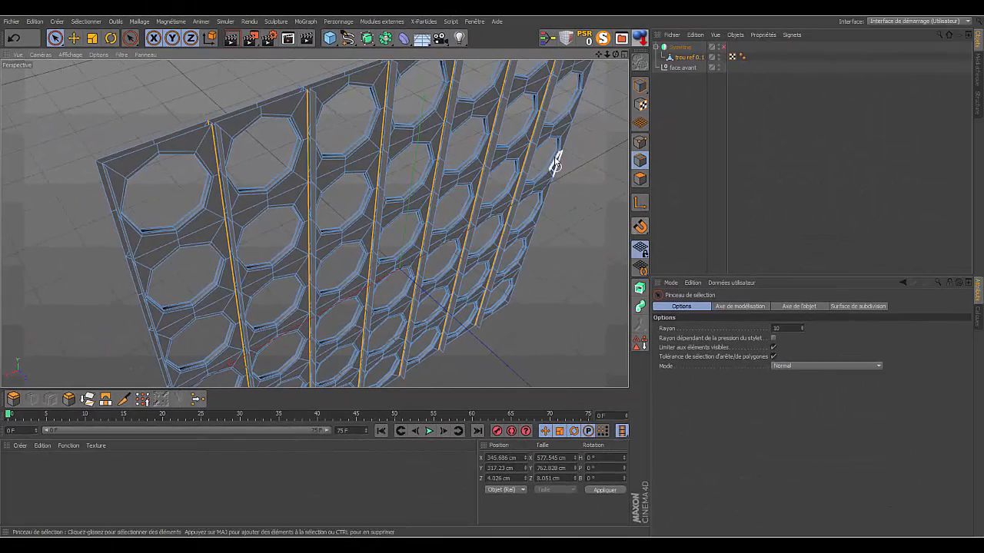
drag(617, 56, 314, 223)
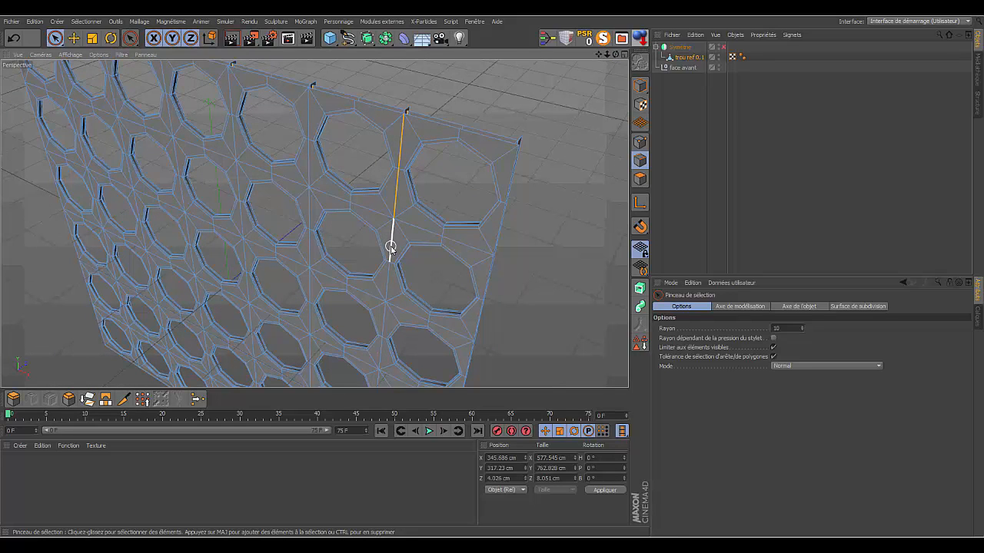
shift+click(390, 247)
ctrl+click(390, 246)
ctrl+click(394, 198)
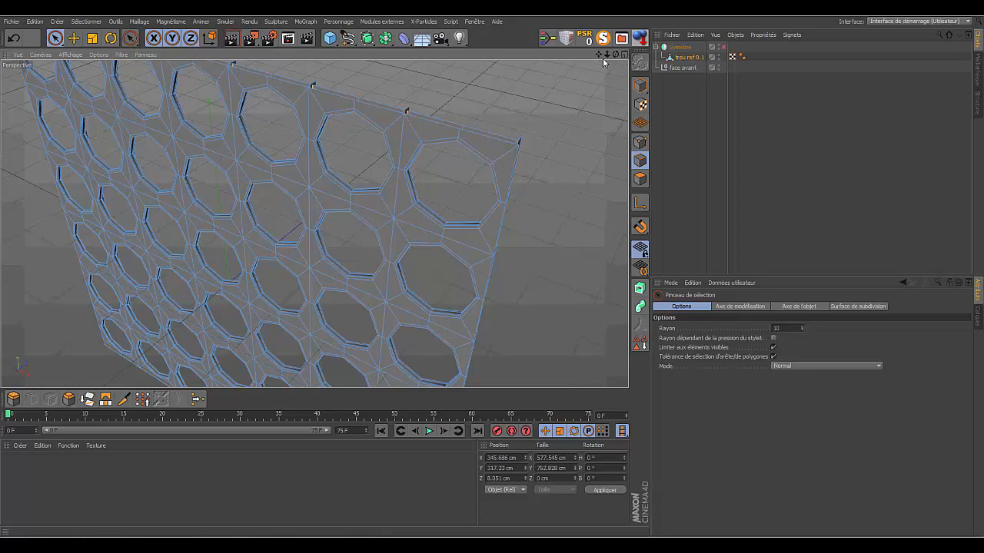
mouse_move(605, 56)
mouse_down()
mouse_move(616, 55)
mouse_move(599, 55)
mouse_up()
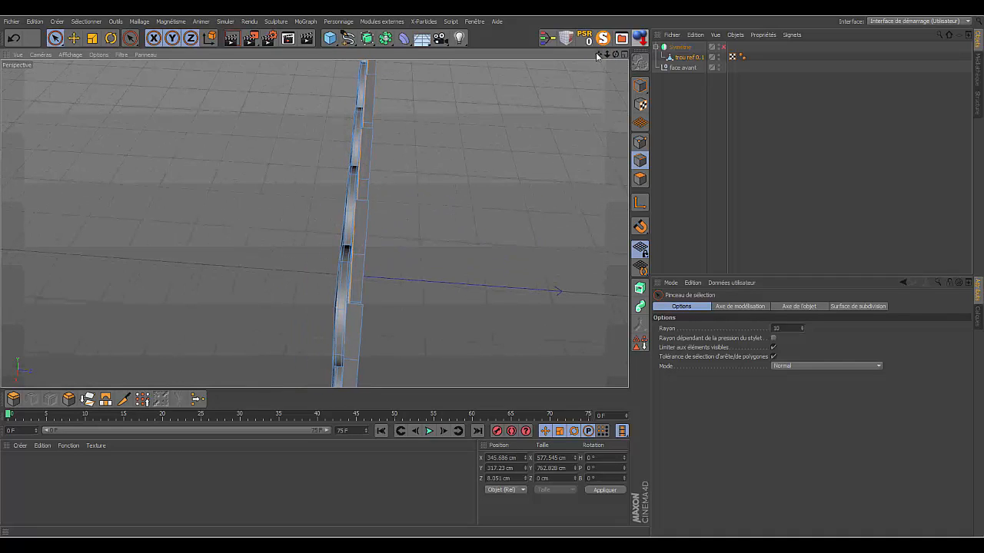
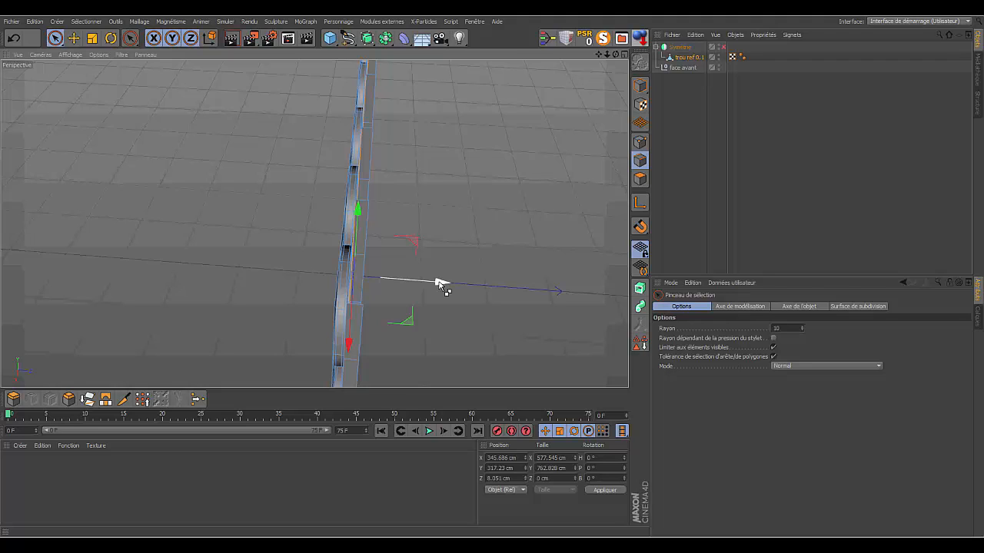
- Move the selected rib edges about 11.24 cm along Z to lengthen the column separators
drag(441, 285, 448, 287)
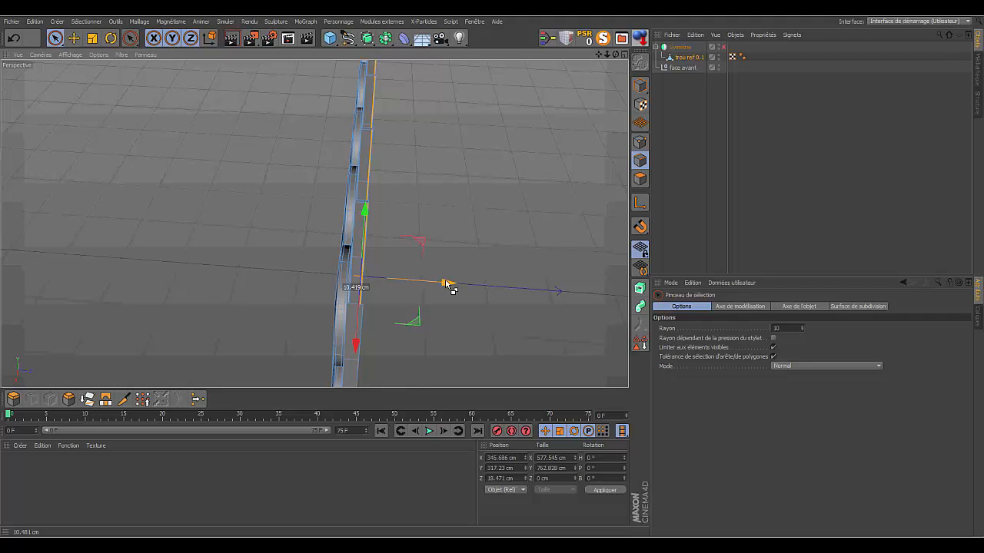
drag(448, 287, 452, 287)
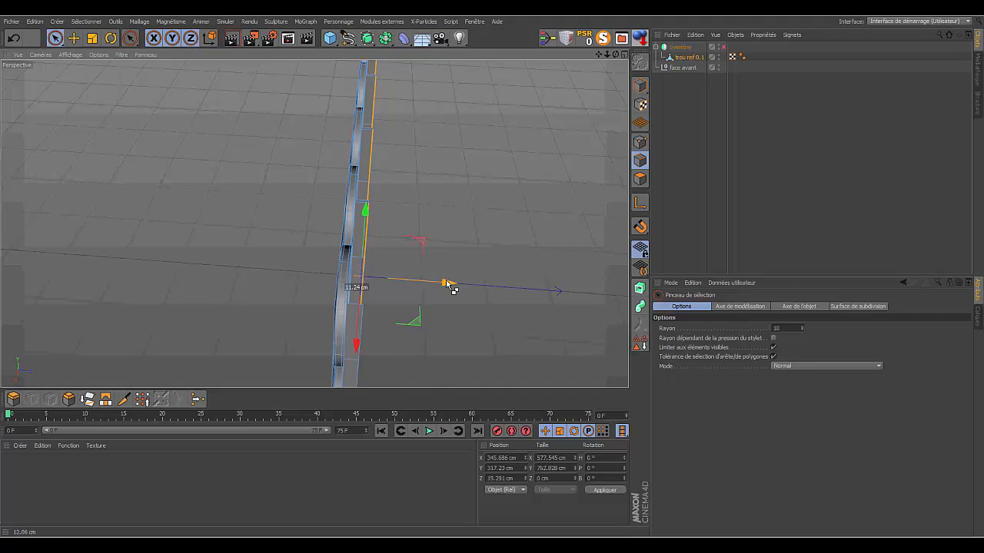
drag(454, 287, 454, 287)
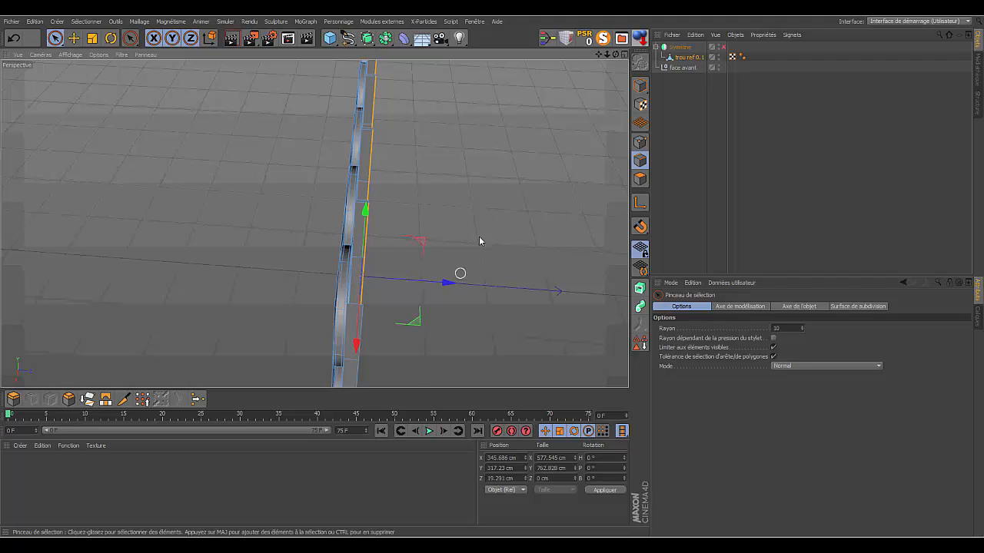
- Re-enable the Symétrie object to mirror the holed board face, using the maximized top view
click(623, 56)
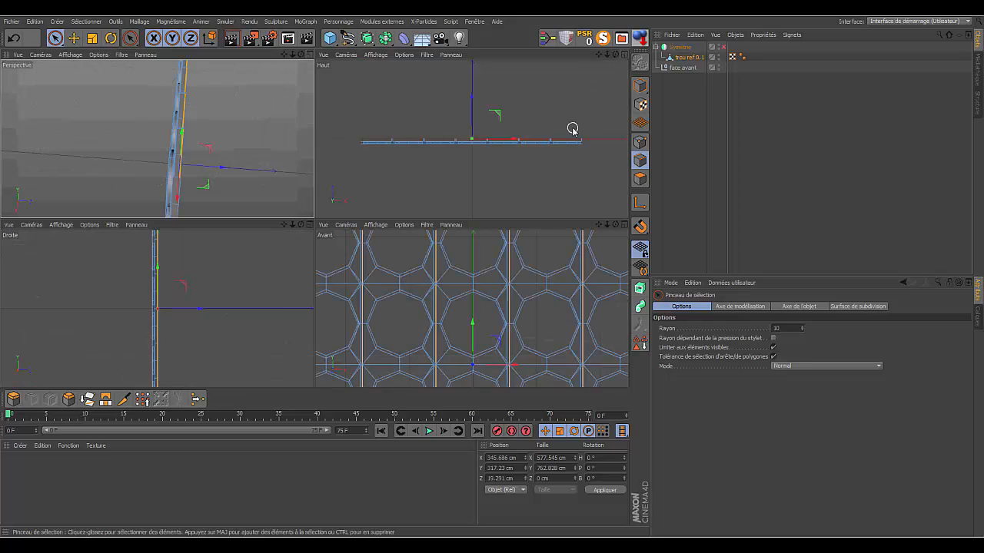
click(623, 55)
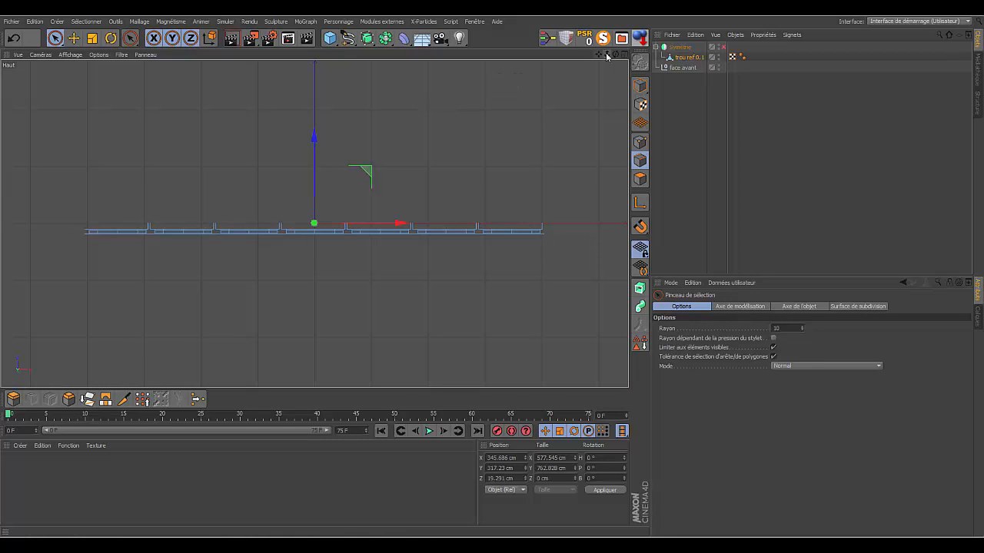
drag(606, 55, 314, 223)
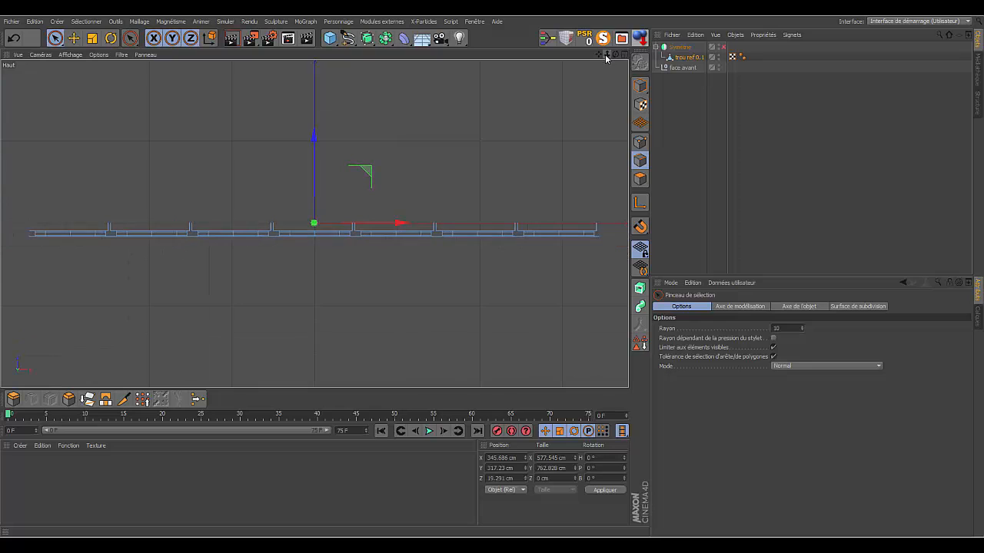
click(722, 48)
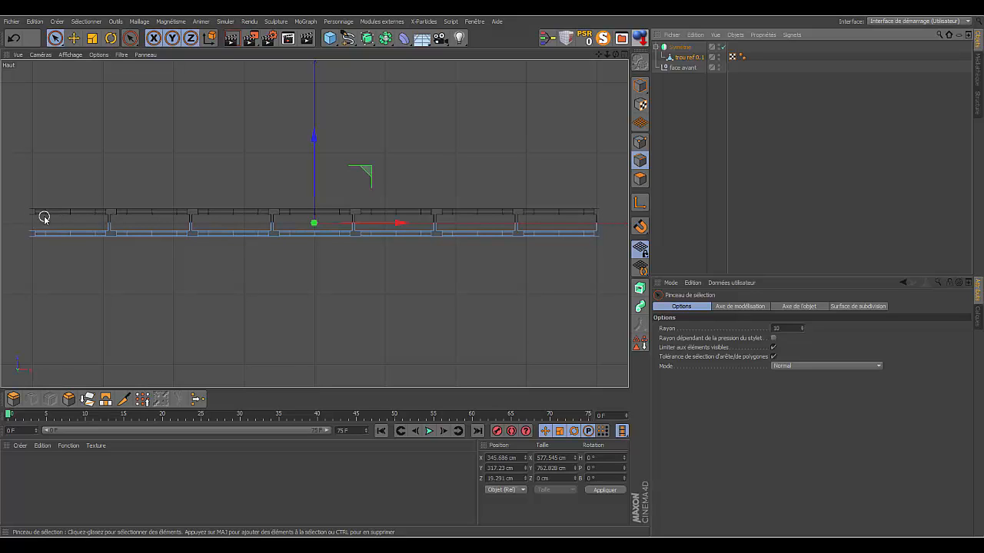
- Check the mirrored board from several angles in perspective and convert the Symétrie object to an editable object
click(624, 55)
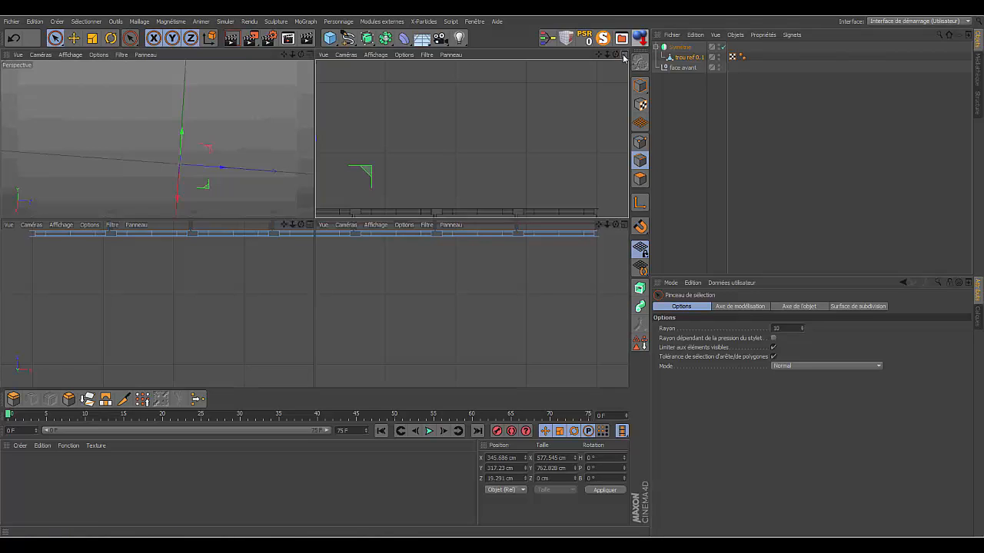
click(308, 55)
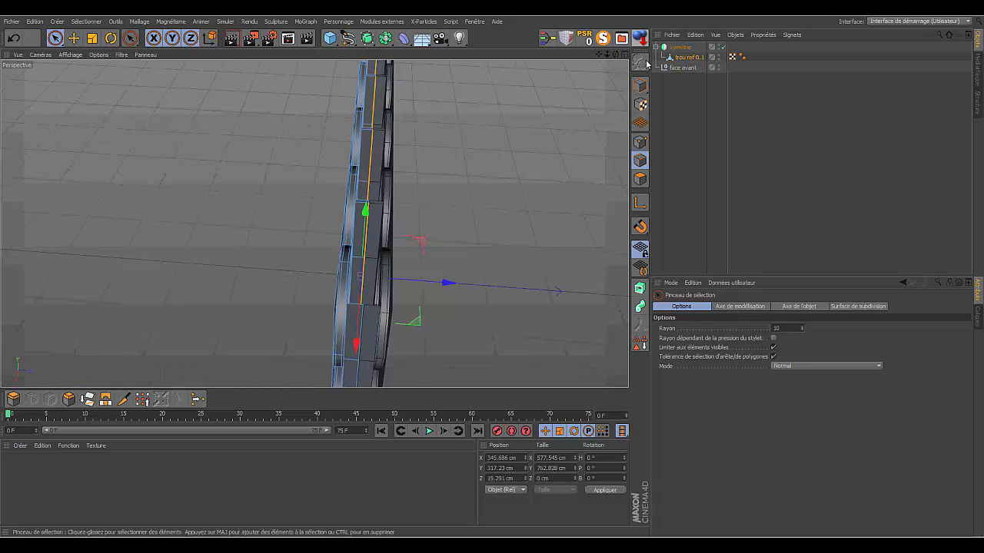
drag(607, 55, 314, 224)
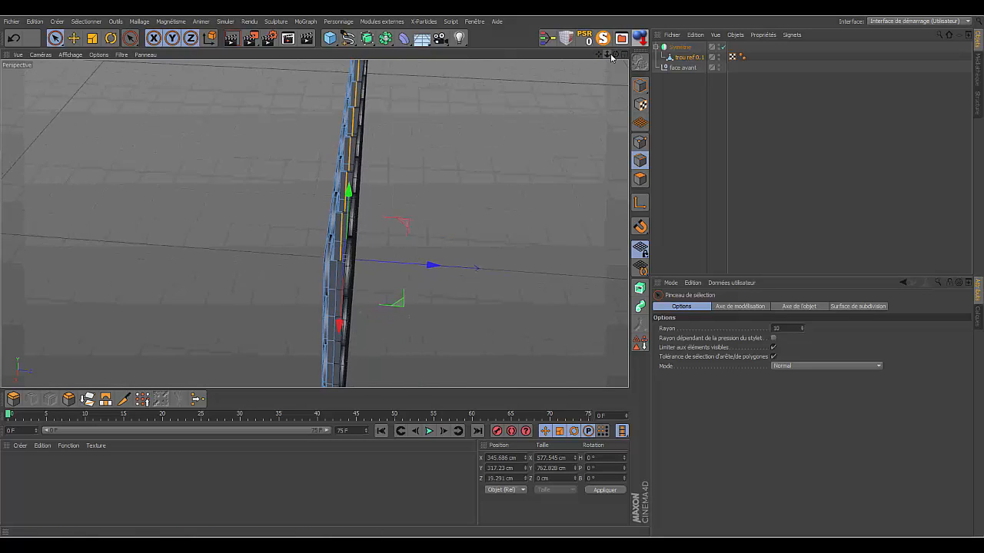
drag(615, 55, 314, 223)
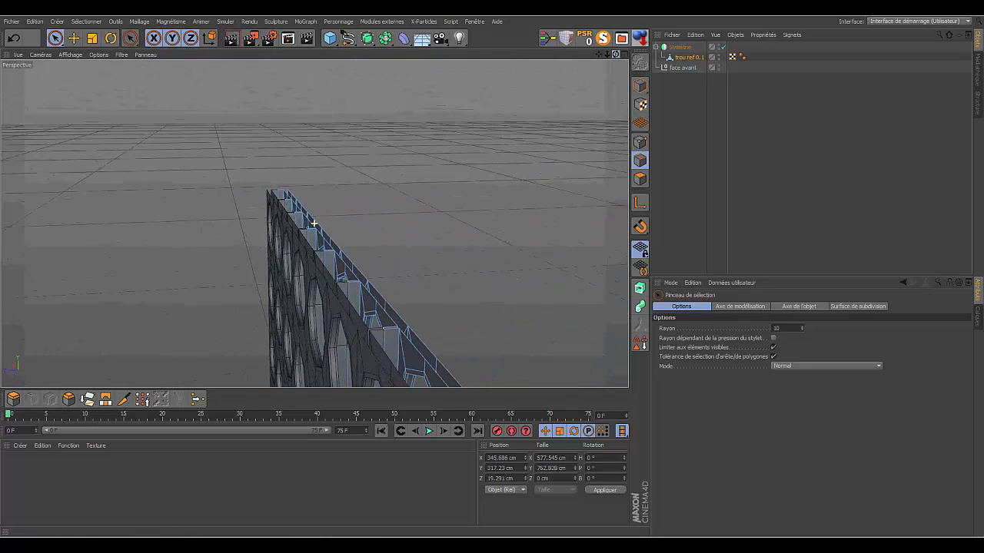
drag(610, 57, 314, 224)
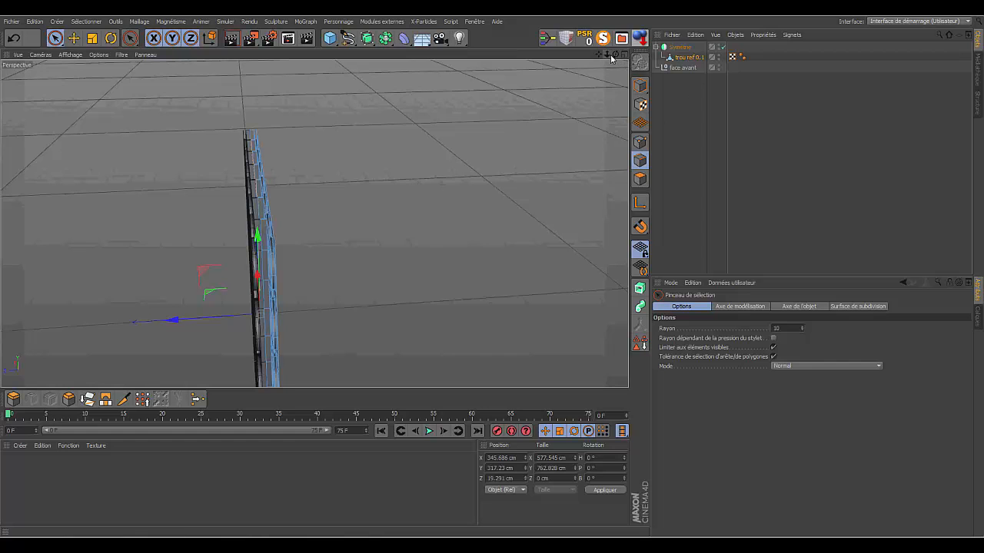
drag(616, 55, 315, 223)
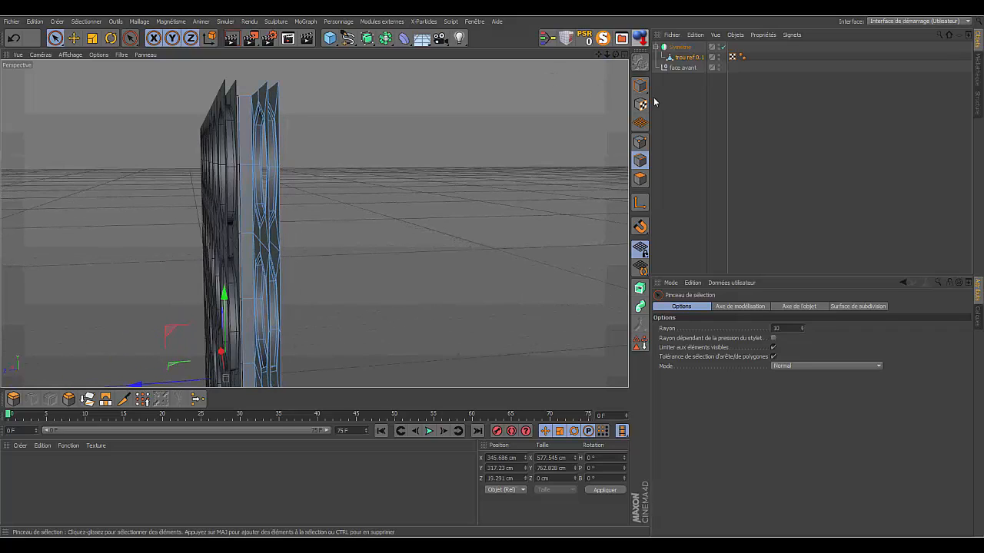
click(680, 48)
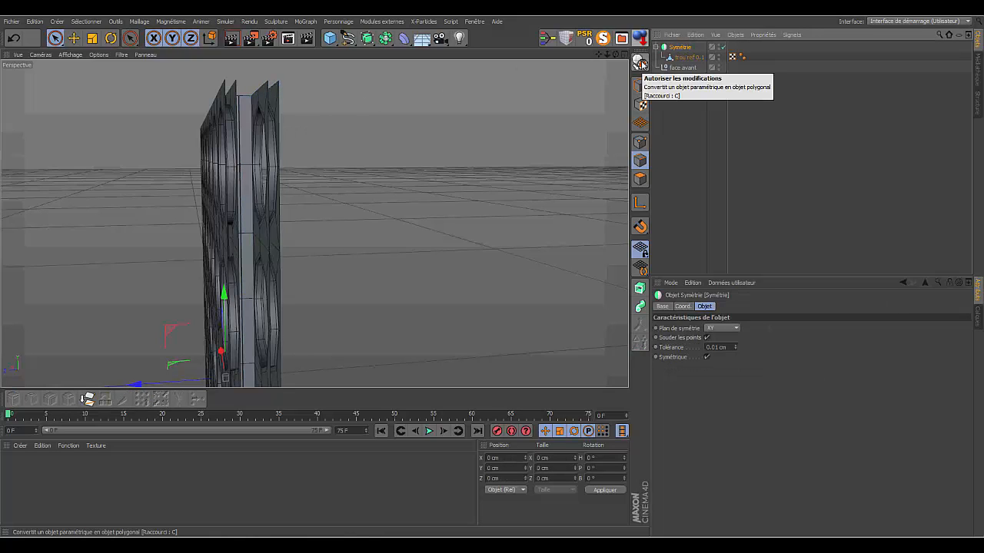
click(640, 63)
- Take the trou ref 0.1 polygon object out of the Symétrie null and delete the empty null
click(658, 48)
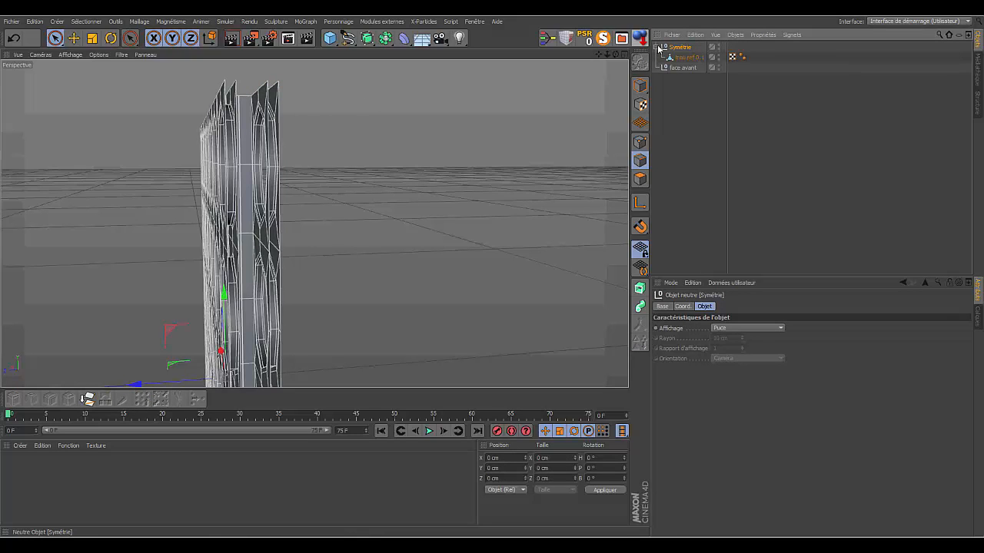
click(679, 57)
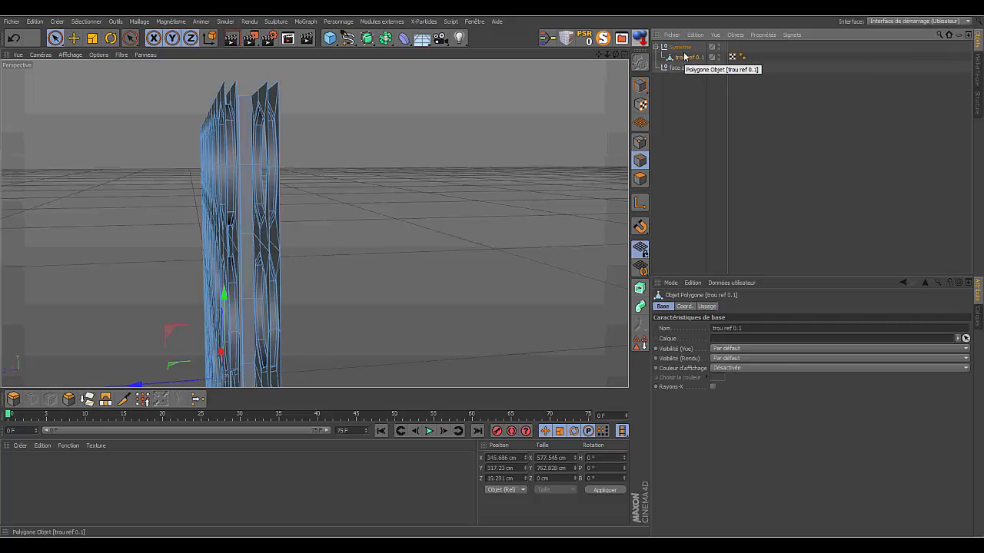
drag(687, 59, 690, 116)
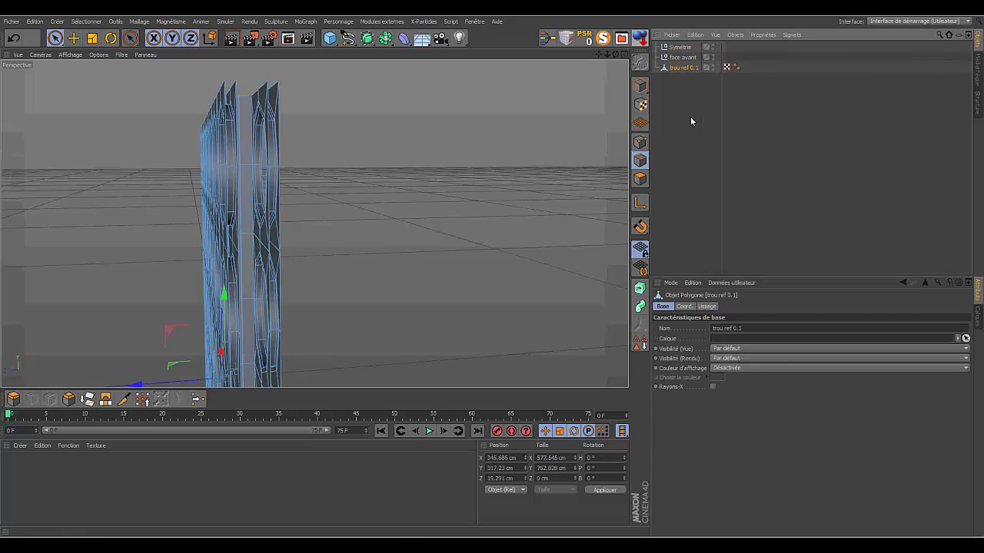
click(680, 47)
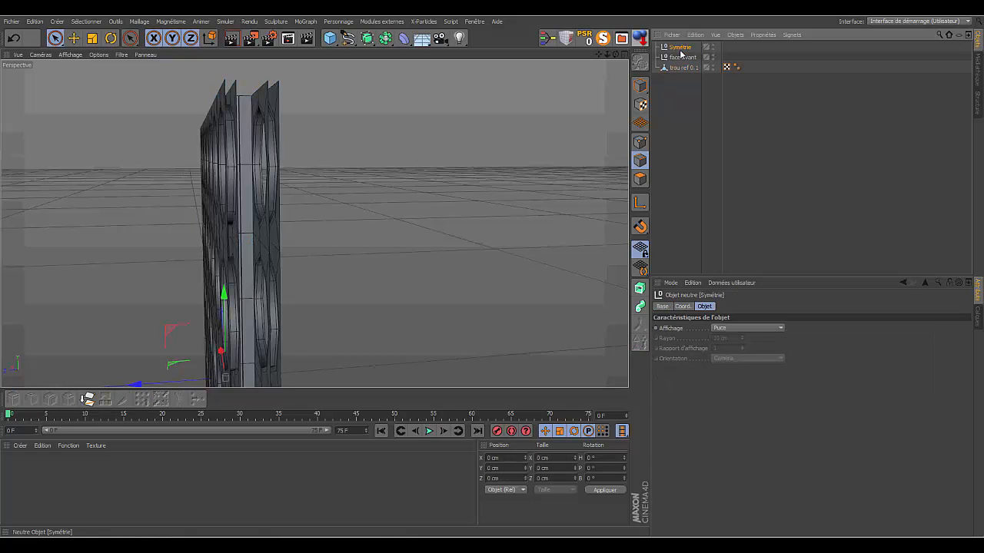
key(Delete)
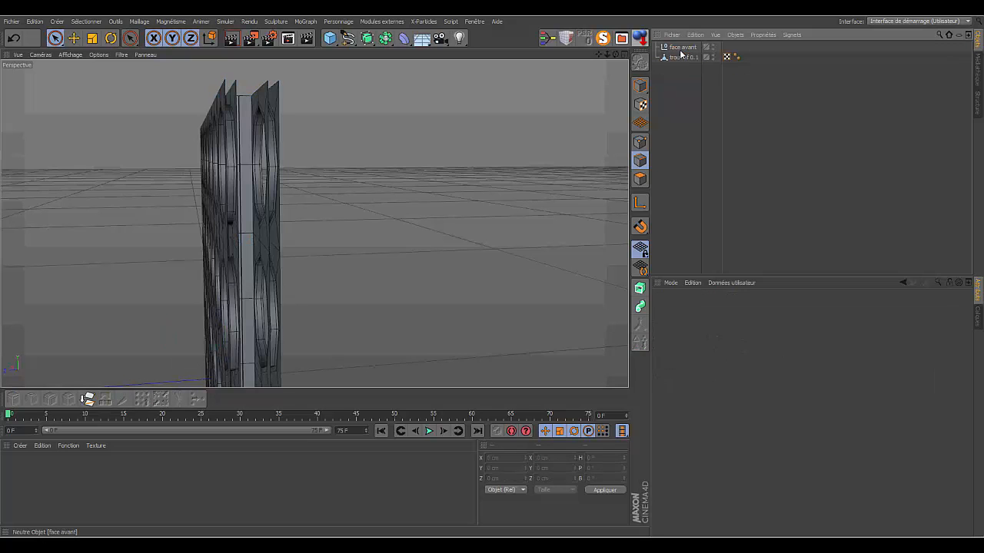
- Select all points of trou ref 0.1 and optimize them with a tolerance of 1
click(679, 58)
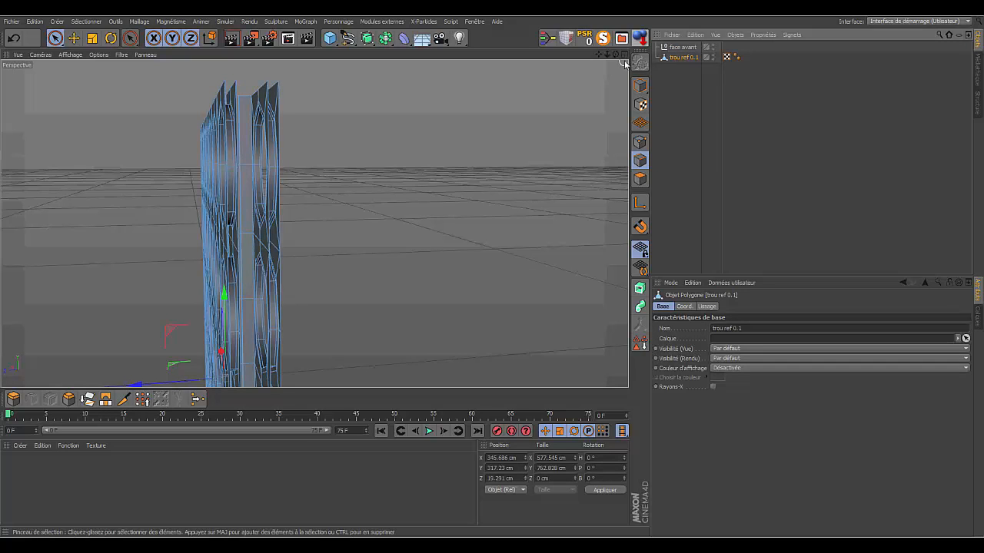
drag(616, 53, 538, 60)
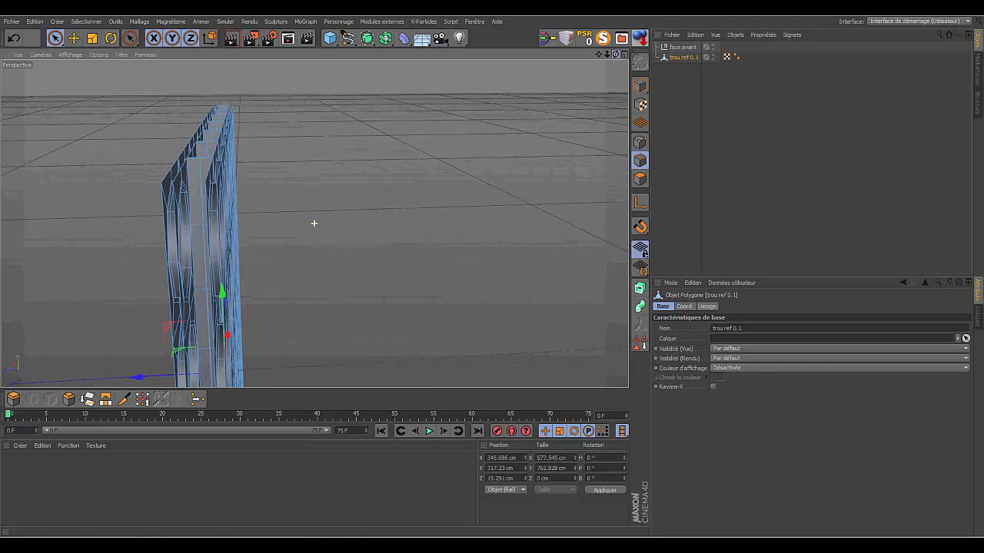
click(640, 142)
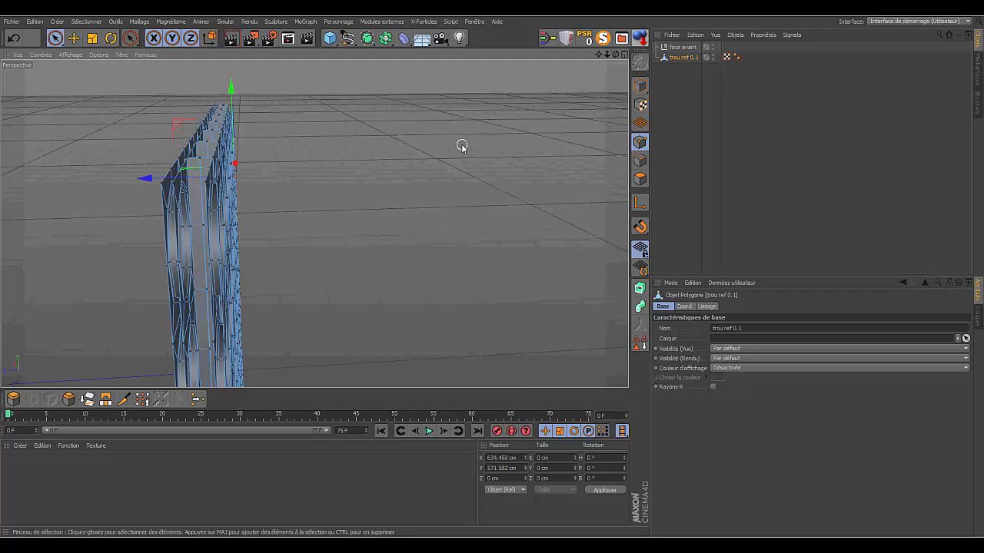
key(ctrl+a)
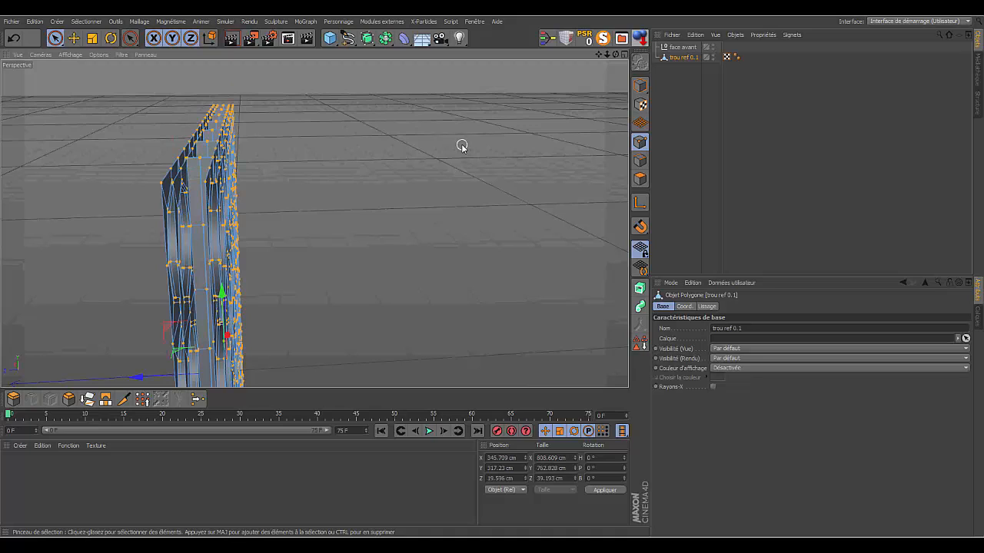
right_click(461, 145)
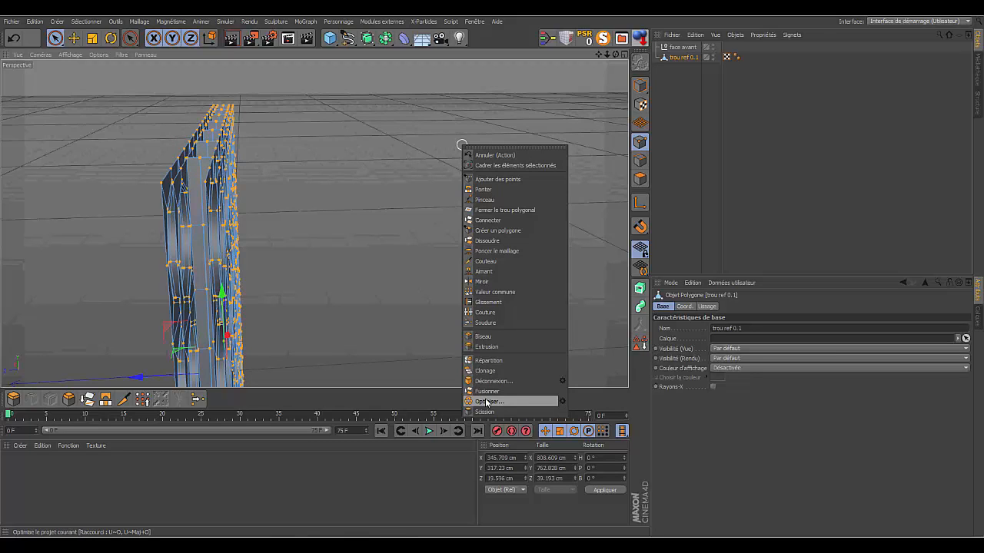
click(563, 400)
drag(544, 411, 483, 411)
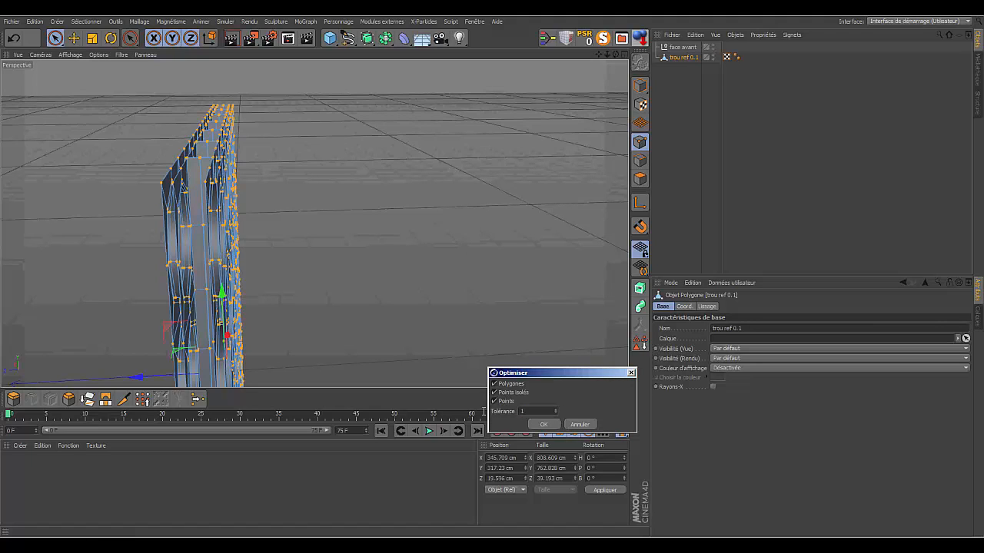
text(1)
key(Return)
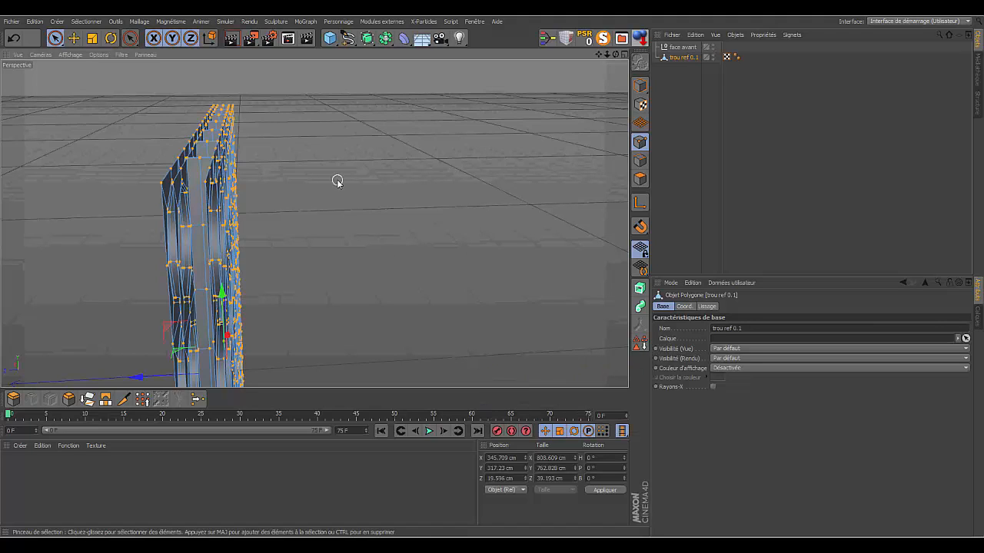
- Try moving the middle point of a column separator's top edge along X, and undo the move
drag(606, 55, 314, 224)
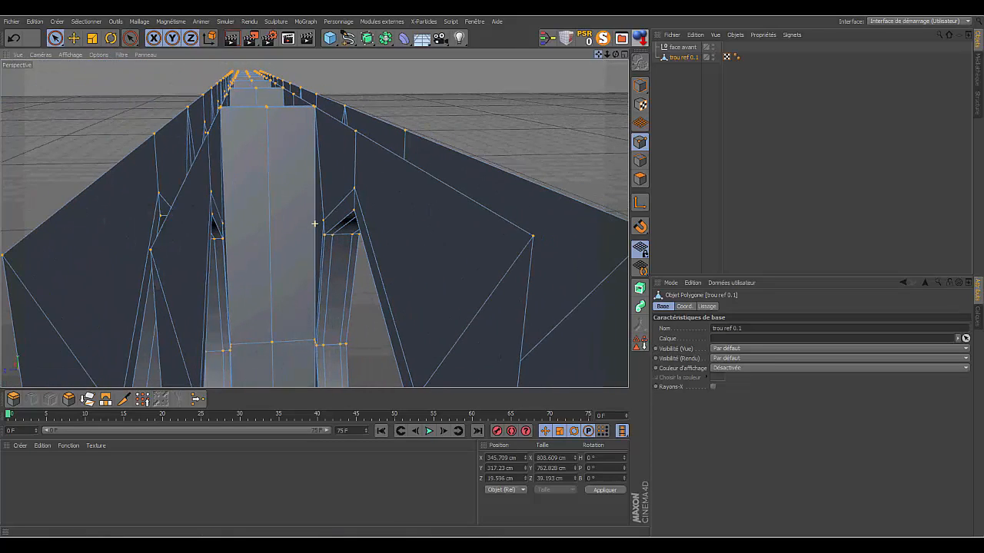
drag(607, 55, 314, 224)
drag(612, 58, 314, 223)
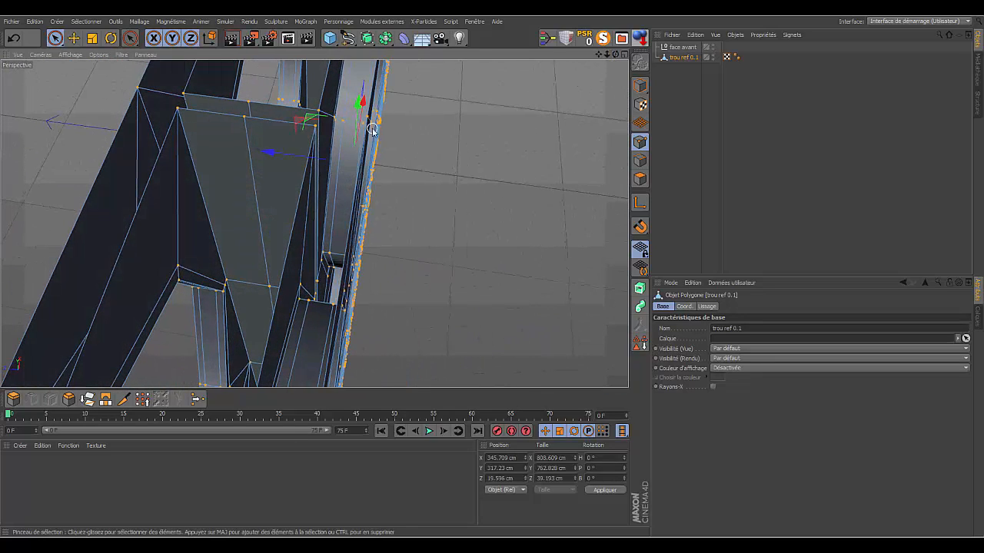
click(243, 118)
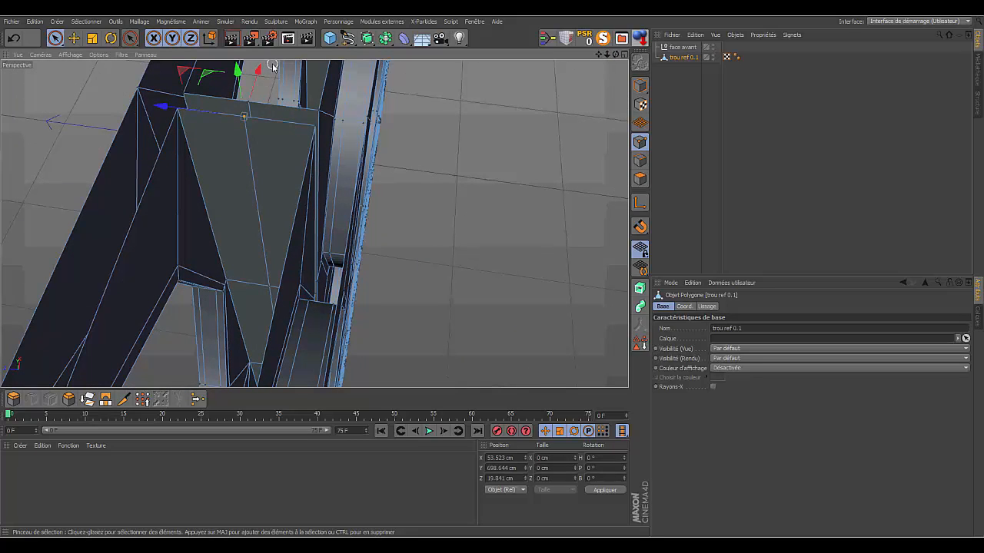
drag(257, 73, 250, 88)
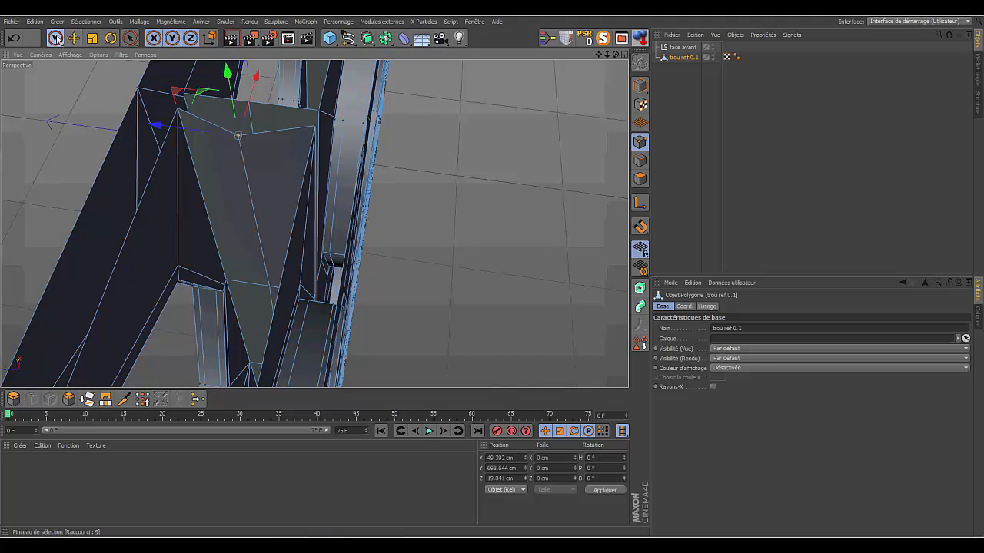
click(13, 38)
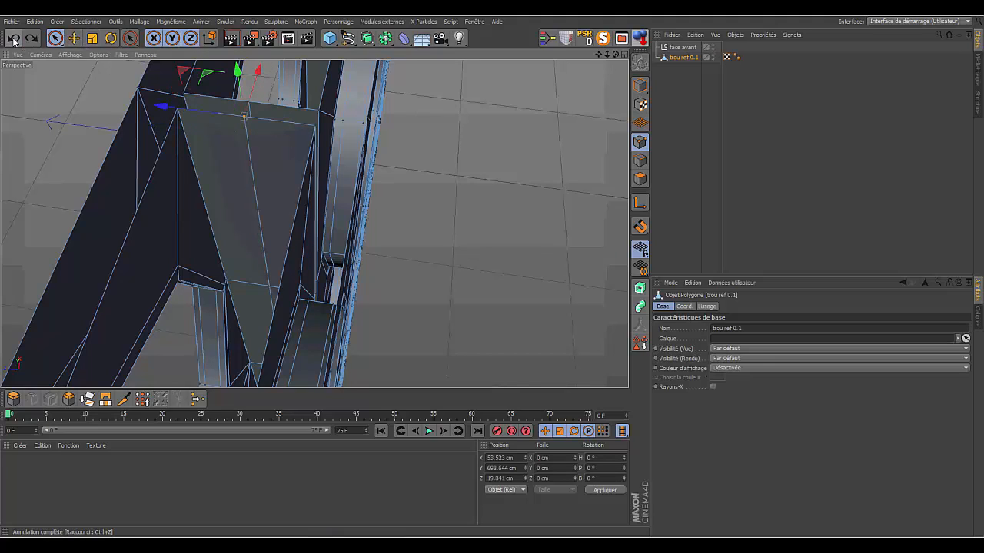
- Switch to edge mode and select the trou ref 0.1 object in the object list
drag(615, 54, 593, 60)
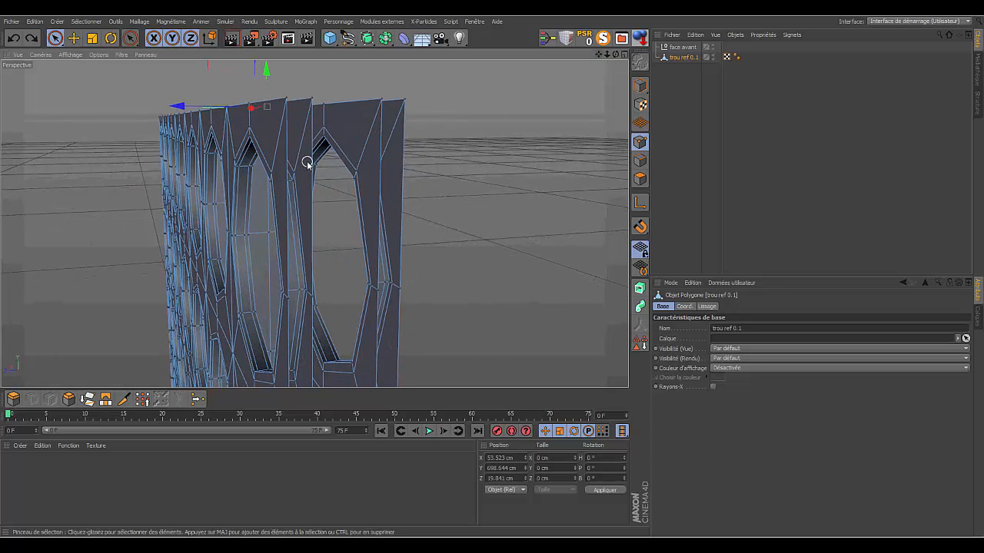
click(640, 160)
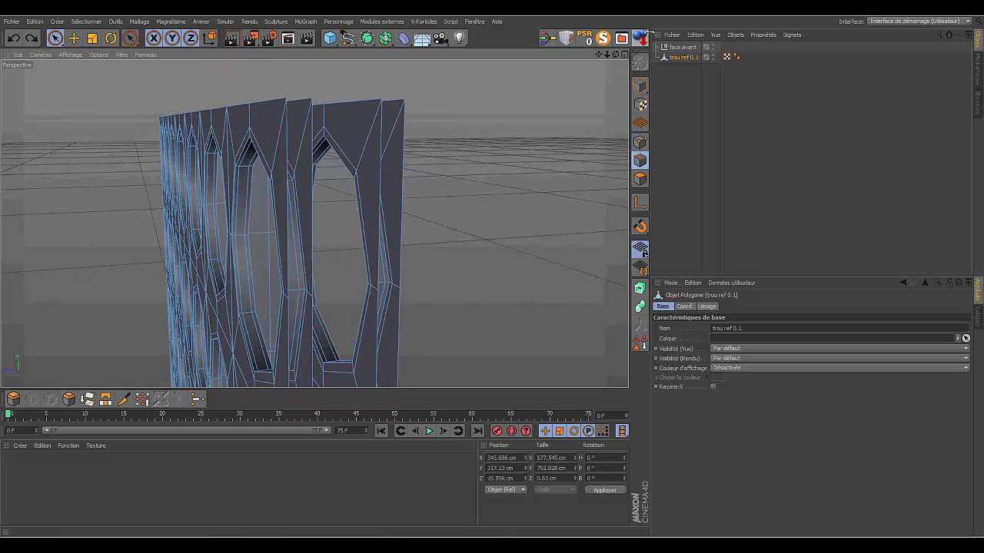
mouse_move(604, 55)
mouse_down()
mouse_move(611, 58)
mouse_move(596, 63)
mouse_move(610, 51)
mouse_move(430, 85)
mouse_move(503, 112)
mouse_up()
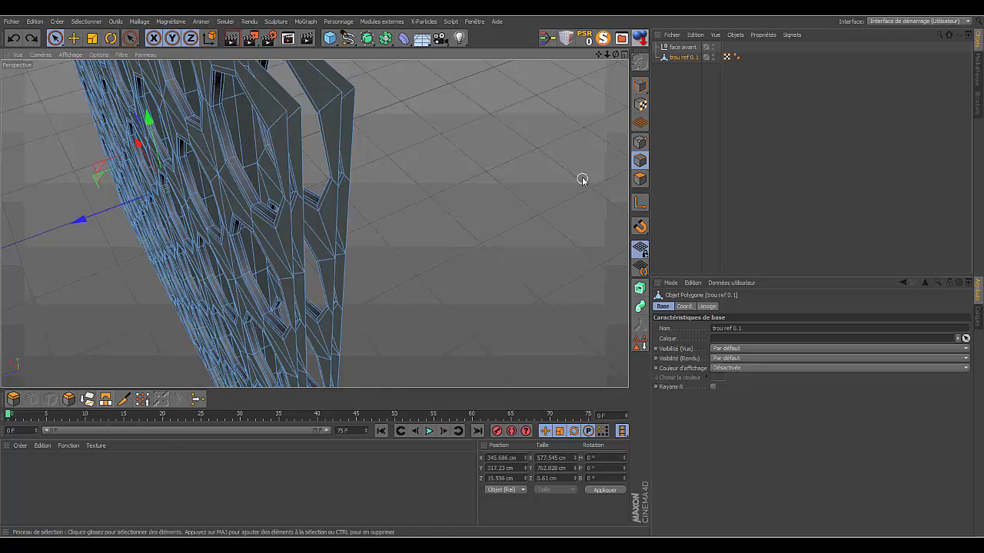
click(687, 58)
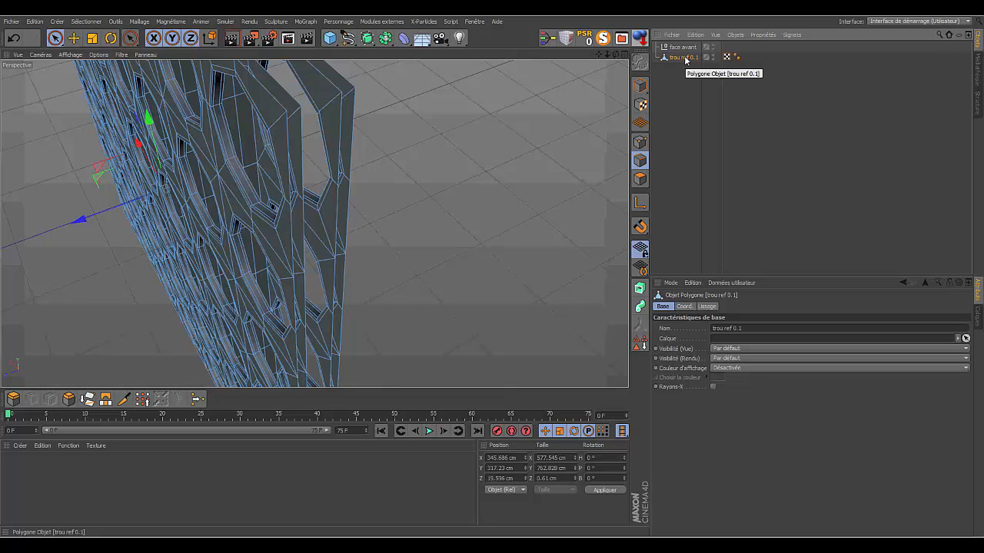
- Rename the trou ref 0.1 object as structure and select it again in edge mode
double_click(685, 58)
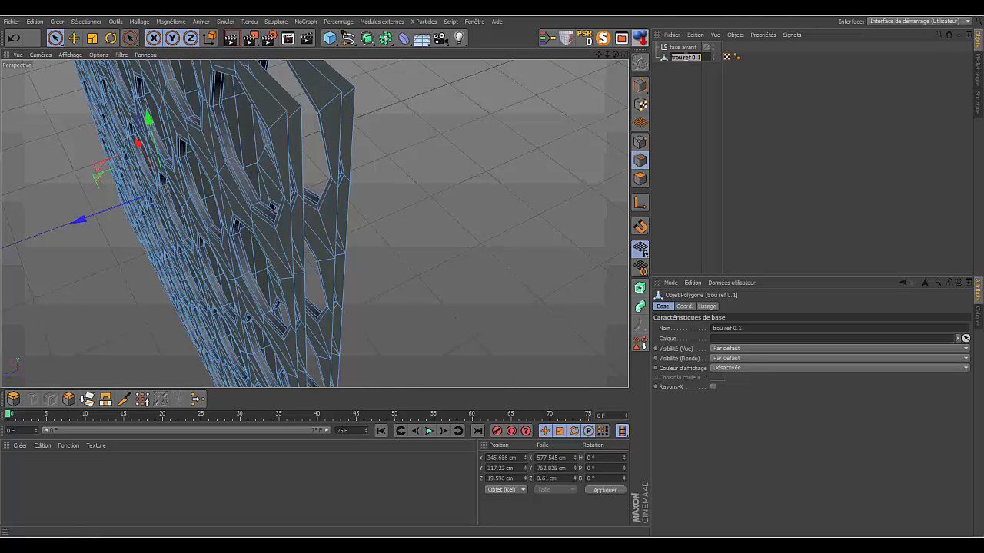
key(BackSpace)
key(Return)
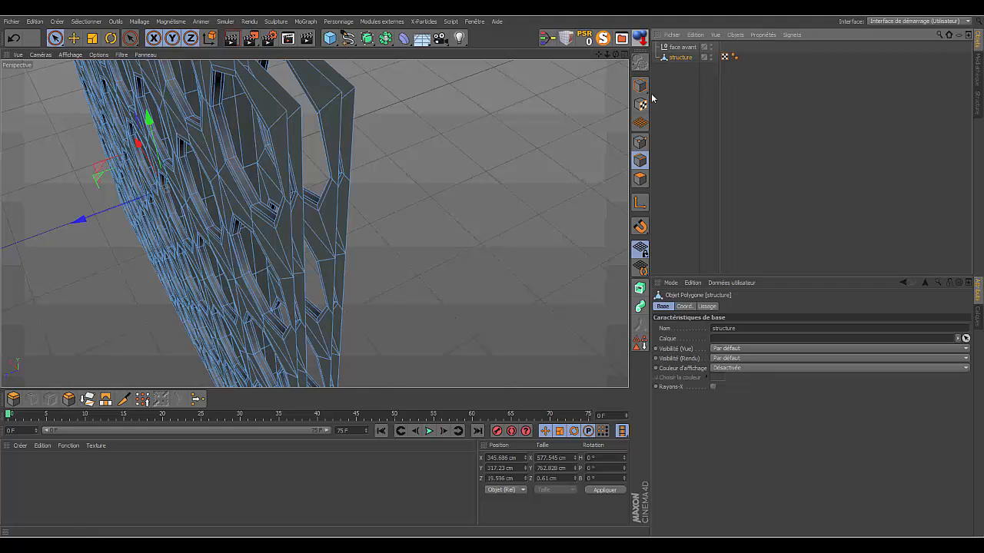
click(662, 92)
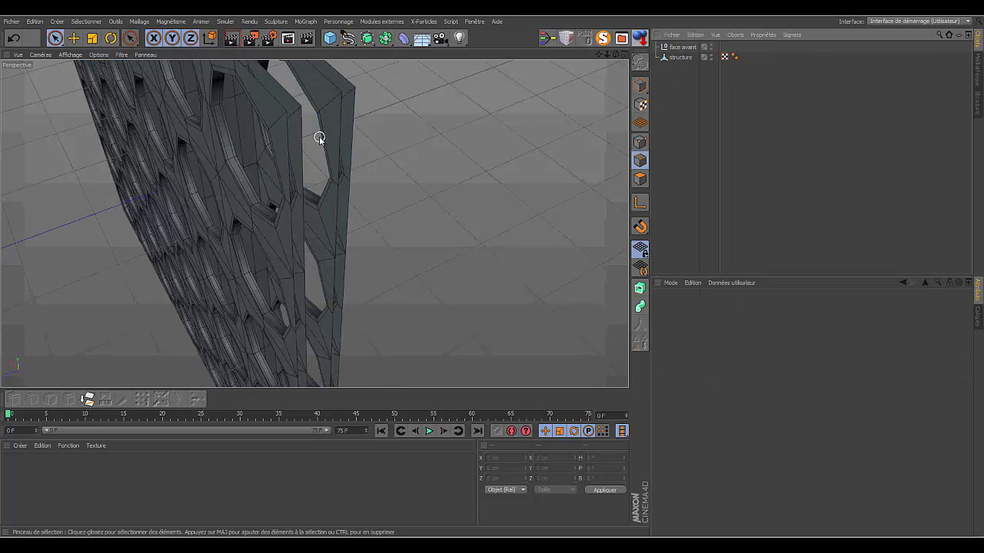
click(679, 58)
click(641, 160)
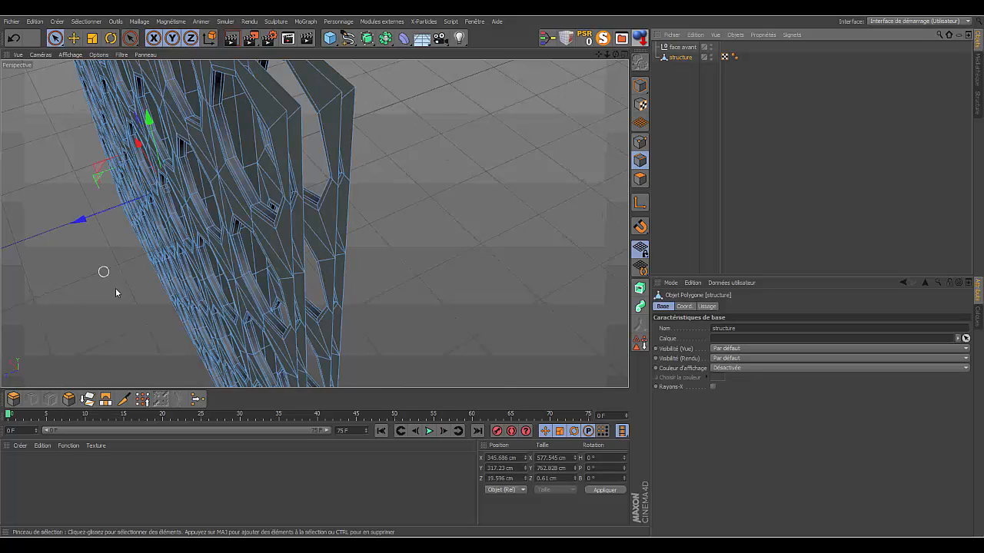
- Select the inner vertical edge segments down the open side of one holed panel with the live selection brush
click(105, 399)
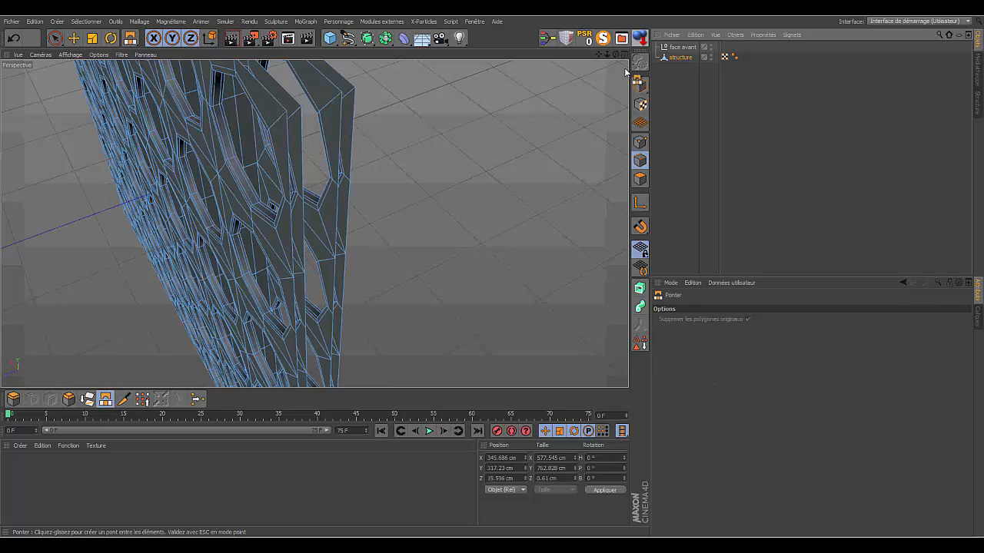
drag(616, 55, 467, 127)
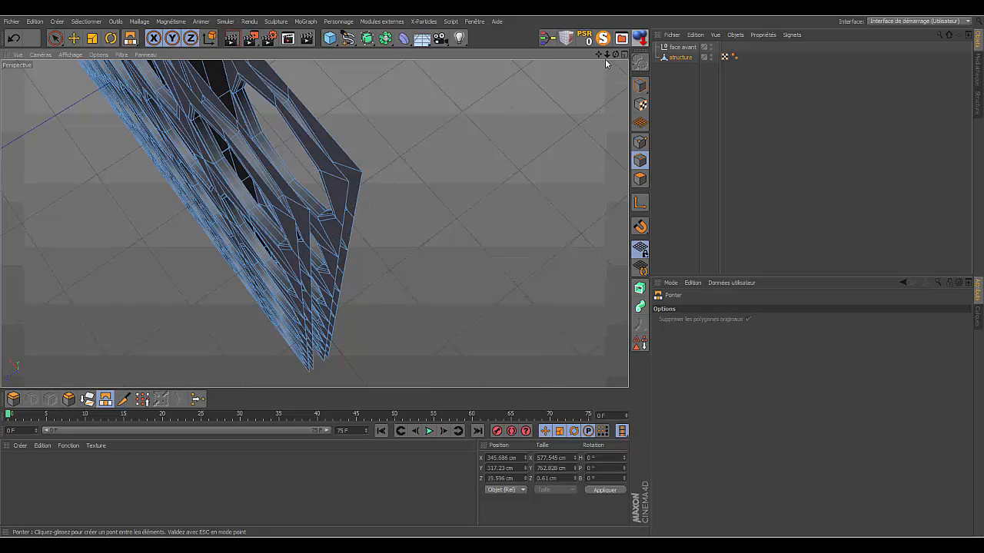
click(55, 37)
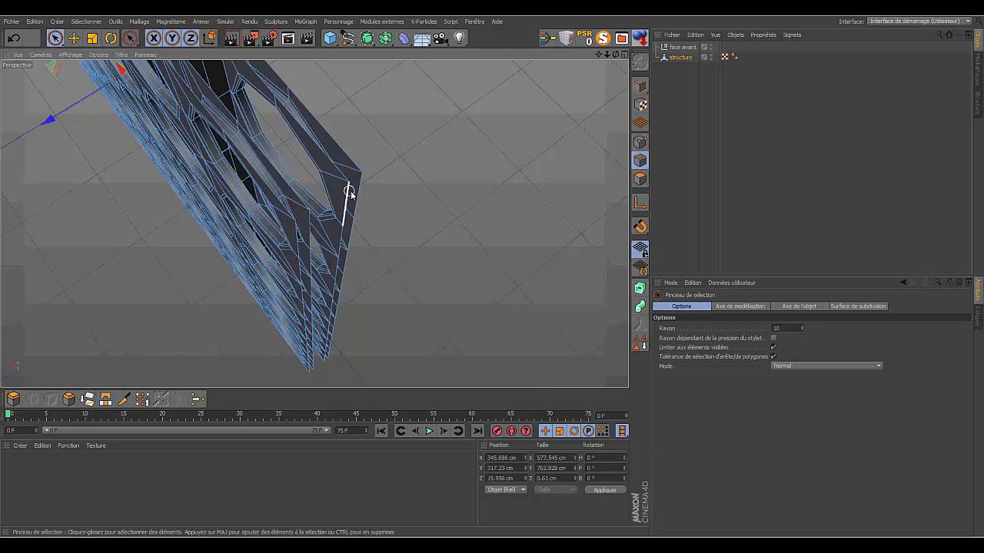
drag(348, 200, 340, 231)
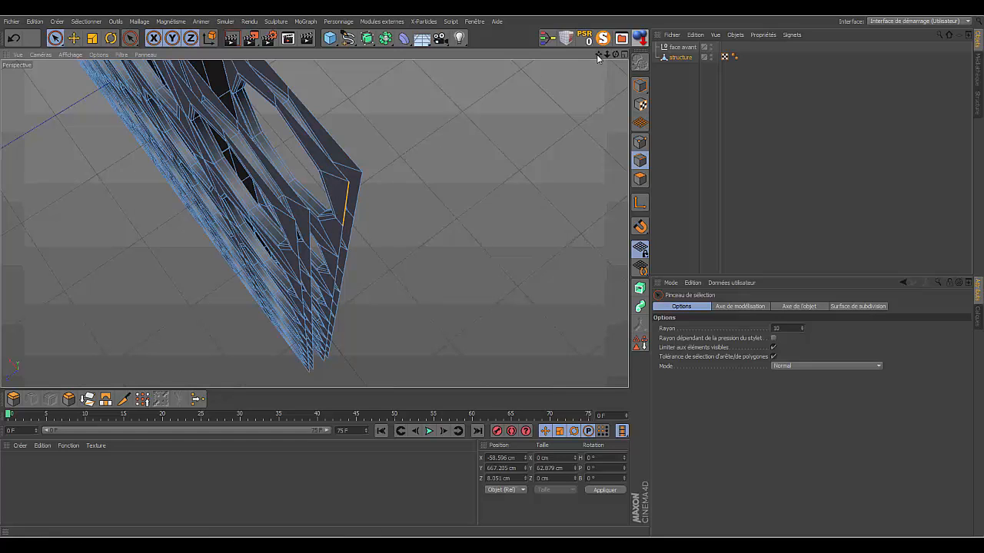
drag(598, 55, 597, 54)
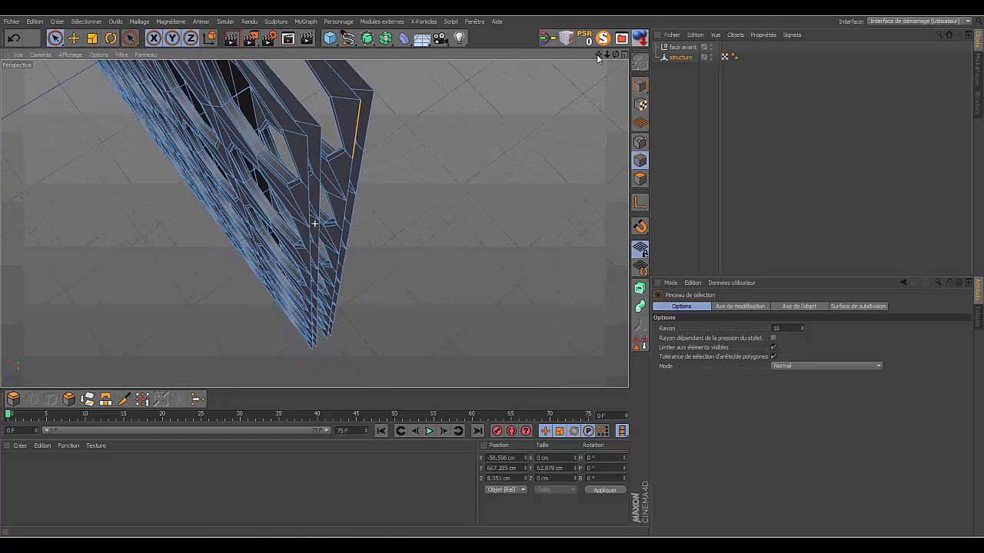
shift+click(353, 172)
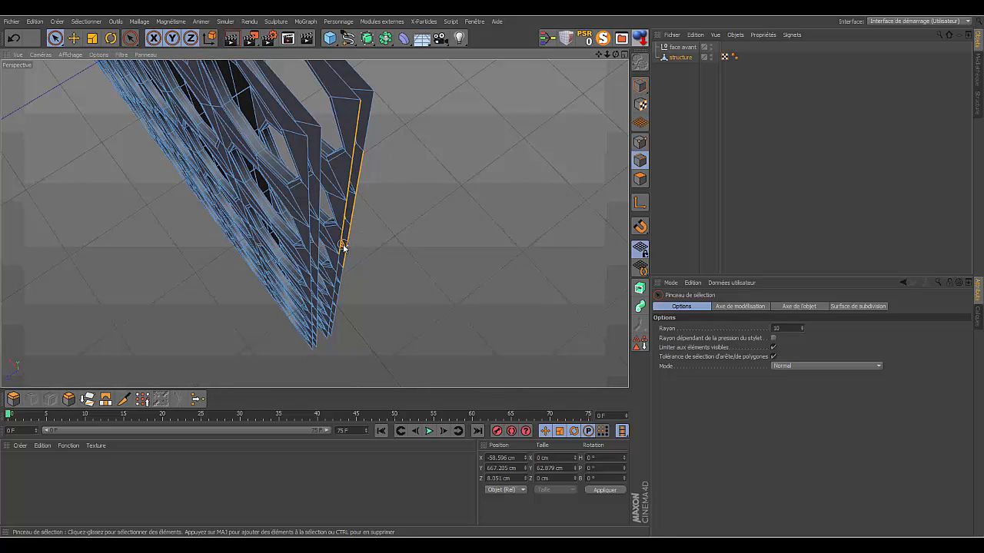
shift+drag(349, 267, 339, 298)
drag(607, 54, 621, 67)
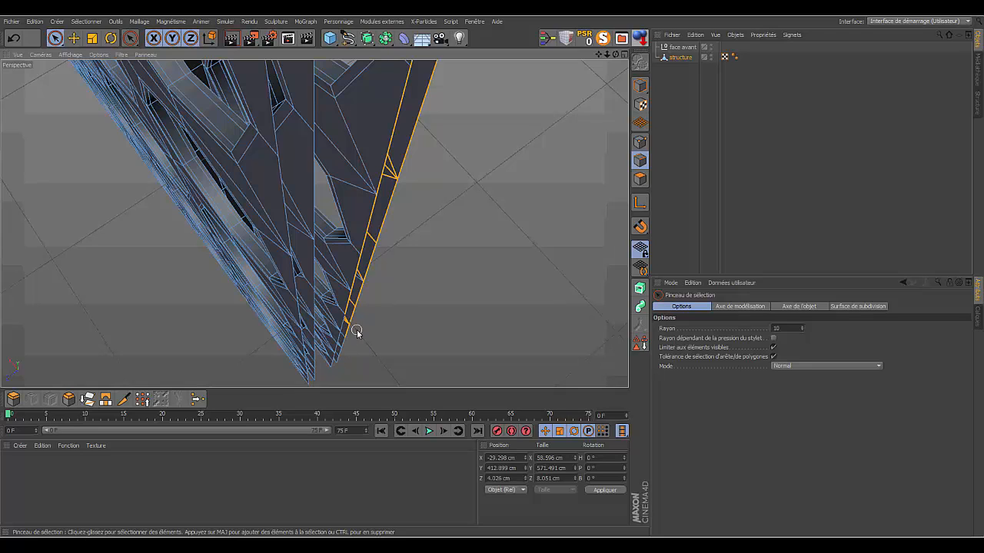
mouse_move(356, 332)
mouse_down()
mouse_move(345, 329)
mouse_move(333, 369)
mouse_up()
- Remove the stray outer-border and hole-face edges from the selection, down to the panel's bottom corner
mouse_move(615, 55)
mouse_down()
mouse_move(592, 60)
mouse_move(628, 58)
mouse_move(616, 55)
mouse_up()
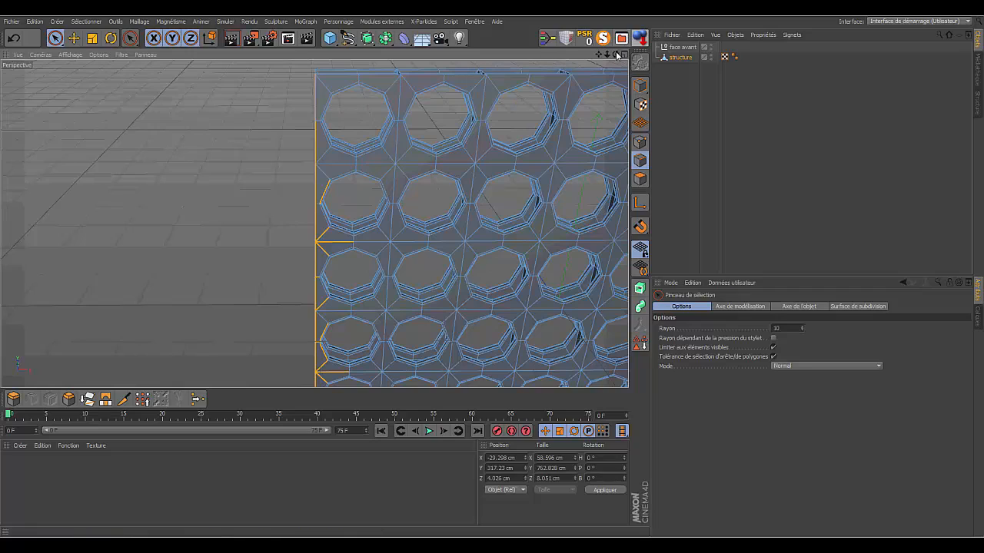
drag(616, 55, 336, 63)
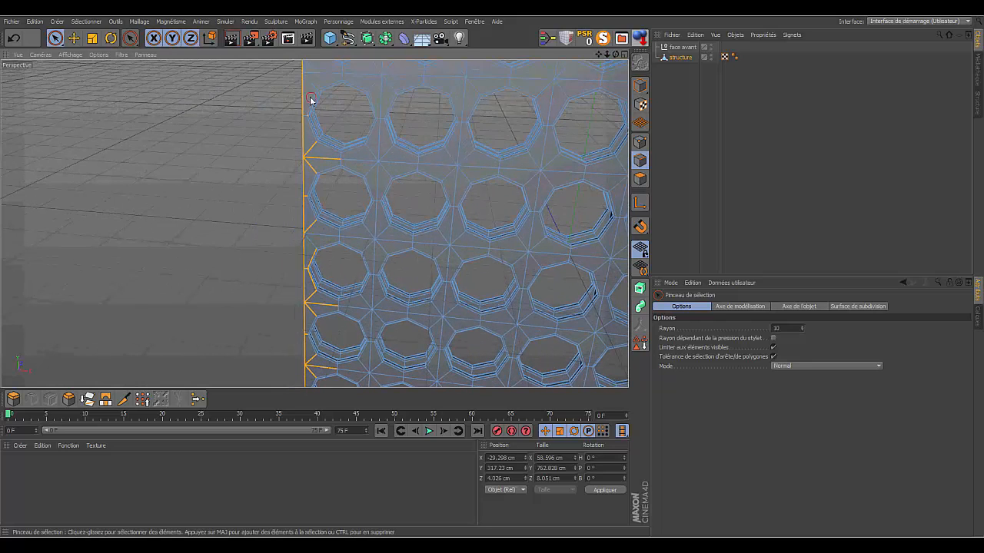
mouse_move(310, 99)
ctrl+mouse_down()
mouse_move(303, 83)
mouse_move(307, 366)
ctrl+mouse_up()
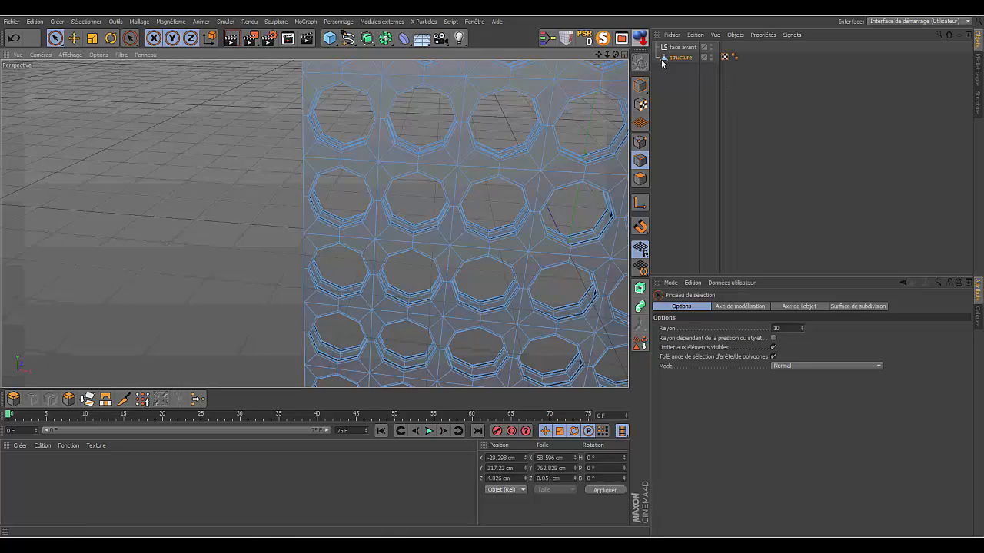
drag(598, 54, 316, 150)
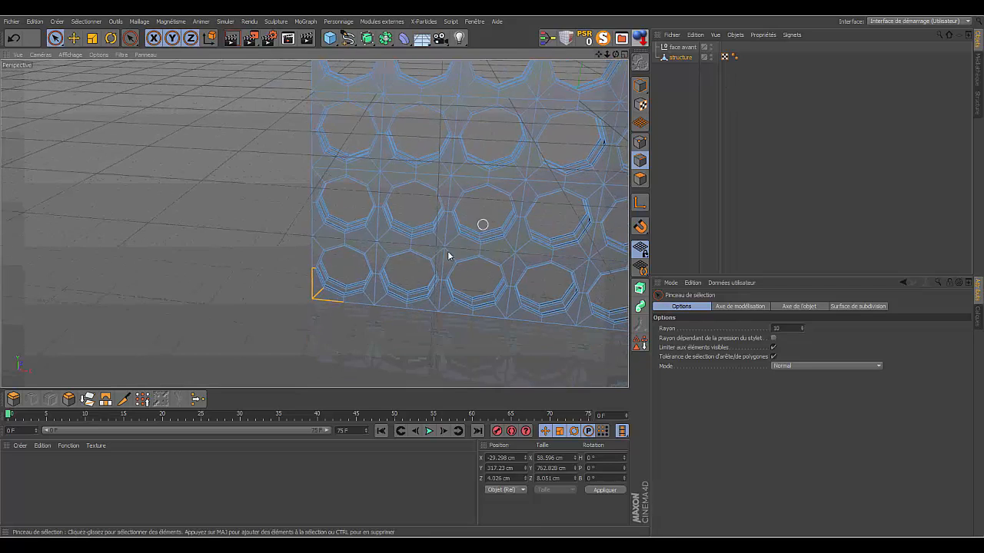
ctrl+drag(336, 299, 314, 270)
- Add the missing lower segments of the same panel's inner vertical side edge to the selection, down to the bottom
drag(615, 55, 314, 223)
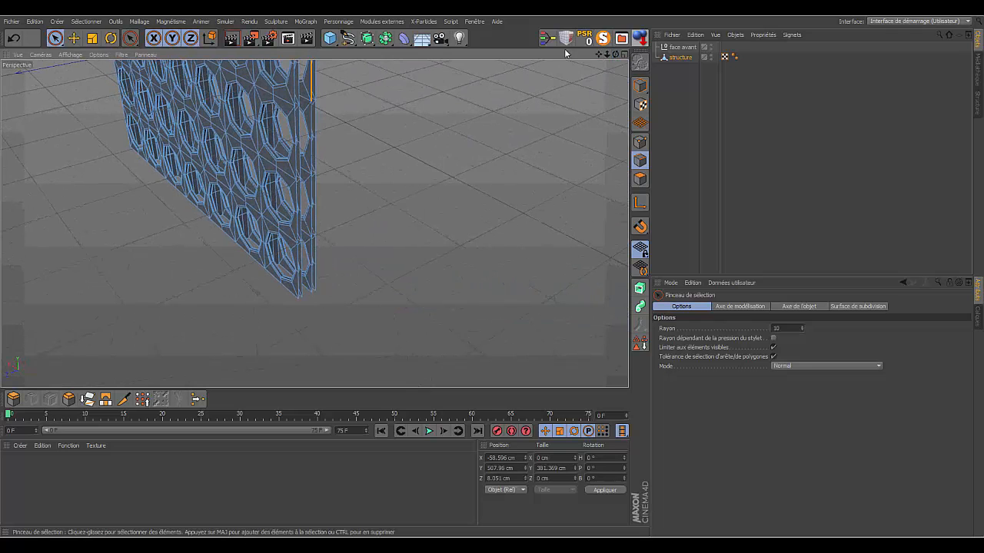
drag(606, 55, 631, 130)
shift+click(350, 188)
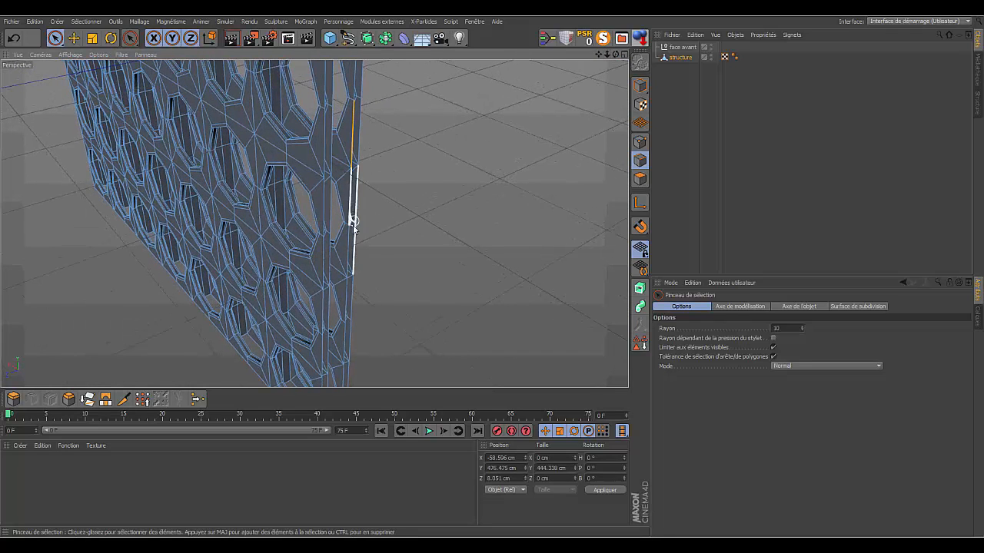
shift+click(353, 225)
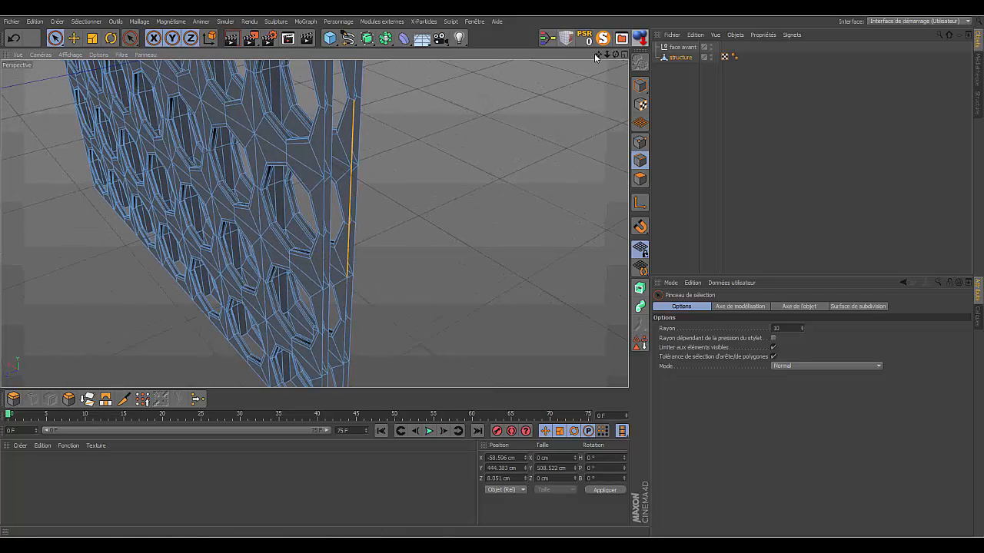
drag(598, 54, 314, 224)
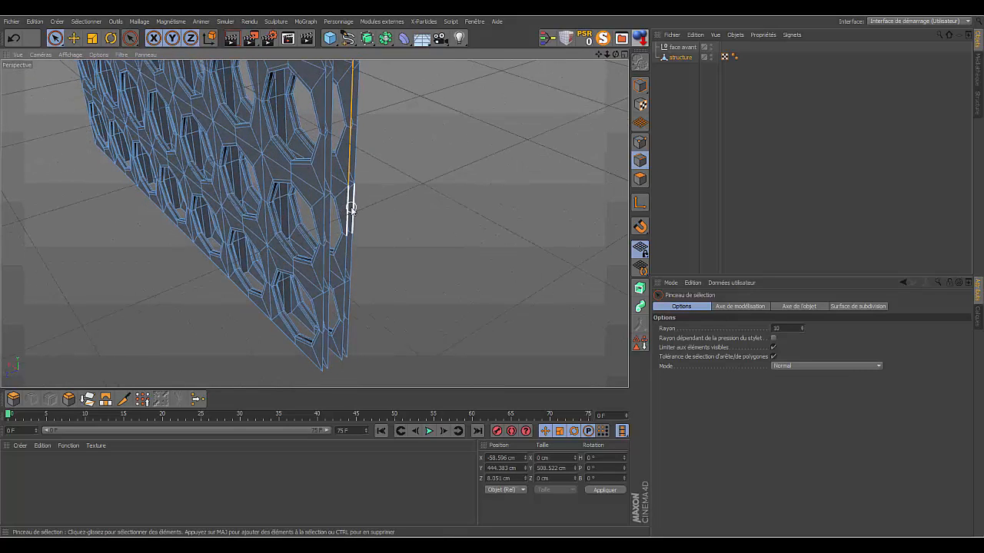
drag(345, 208, 340, 334)
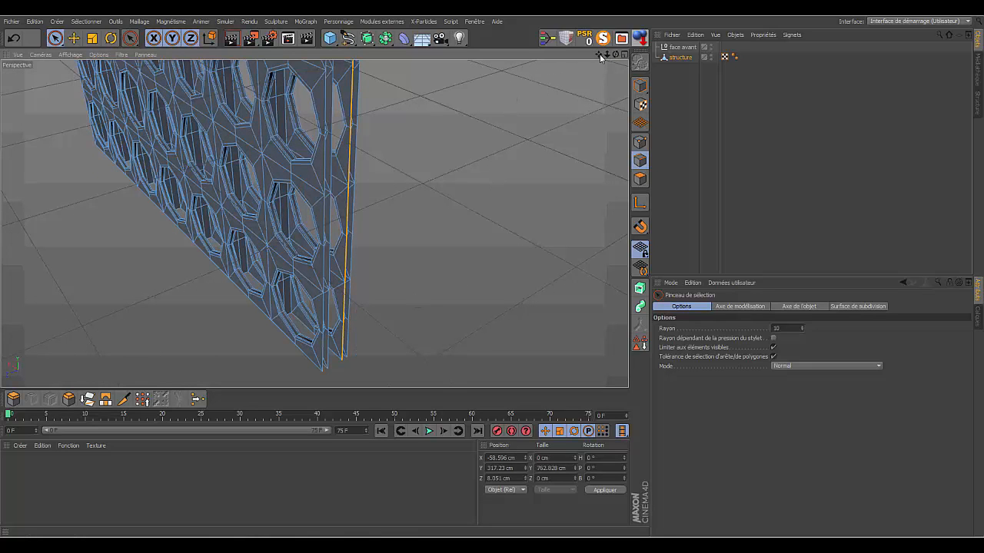
- Add the opposite panel's inner vertical side edge to the selection over its full height, from bottom to top
drag(615, 55, 468, 55)
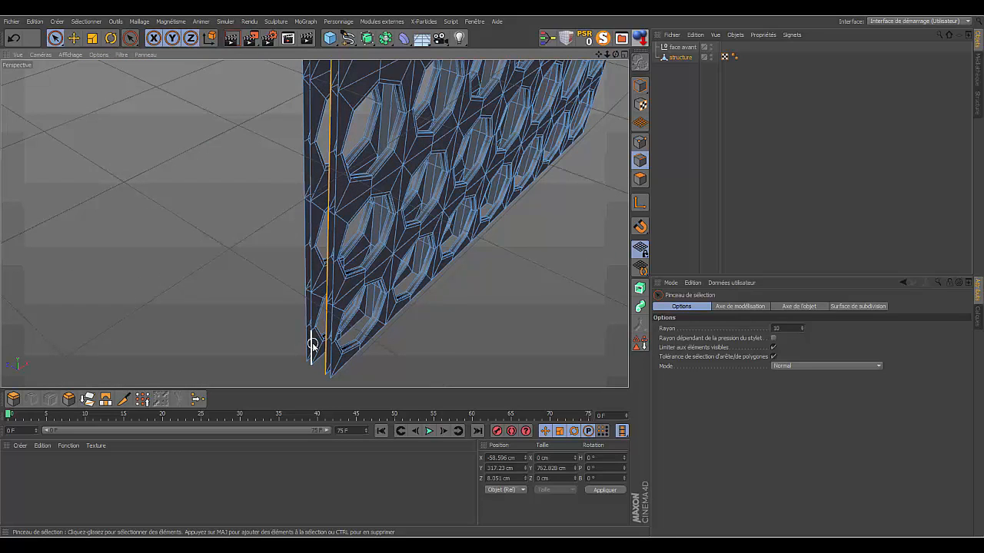
mouse_move(312, 344)
mouse_down()
mouse_move(320, 231)
mouse_move(311, 106)
mouse_up()
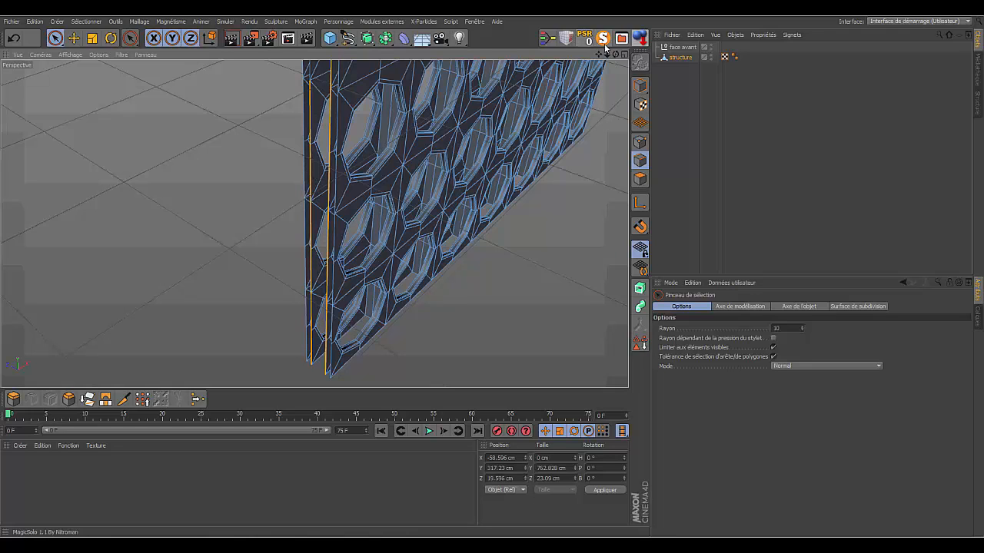
mouse_move(600, 54)
mouse_down()
mouse_move(314, 222)
mouse_move(330, 186)
mouse_move(328, 71)
mouse_up()
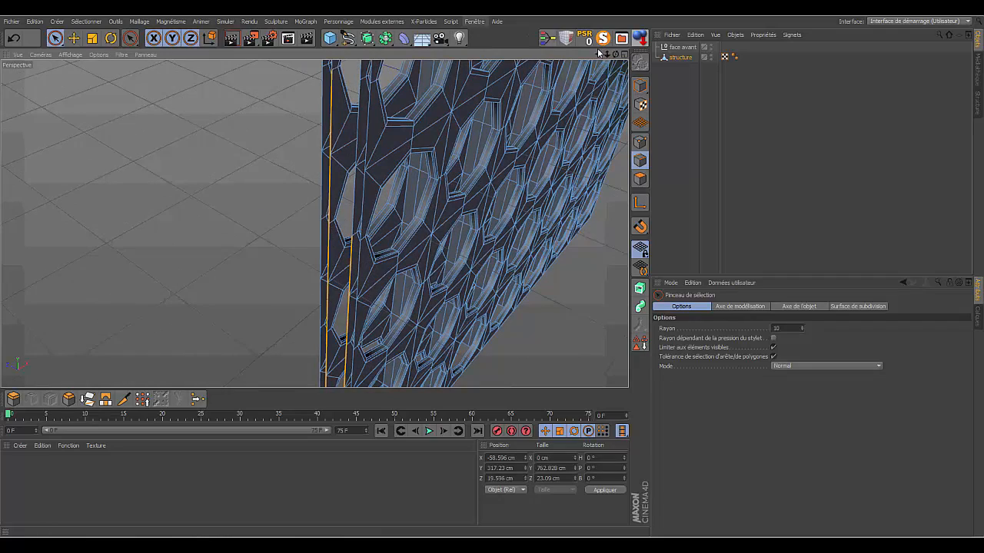
drag(615, 55, 315, 222)
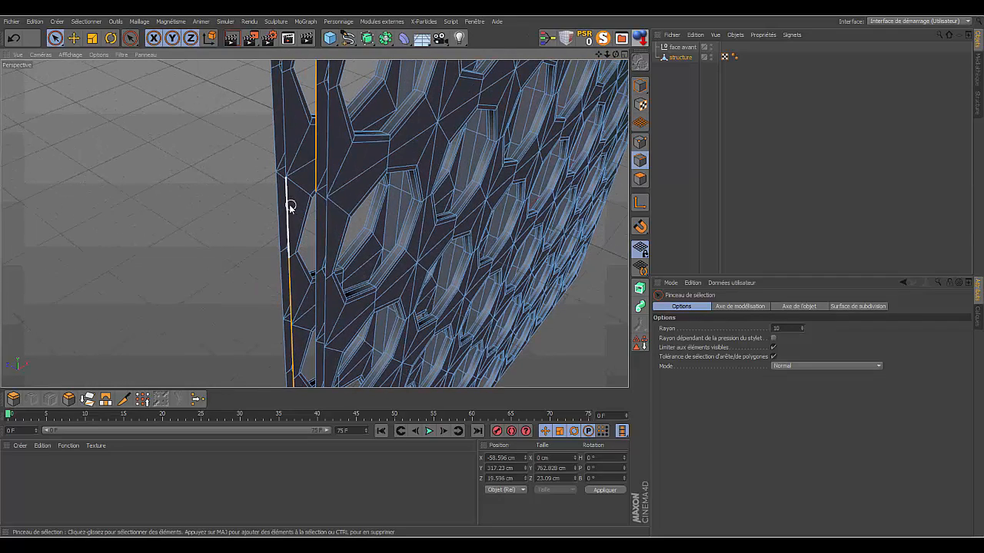
shift+click(290, 207)
shift+click(284, 134)
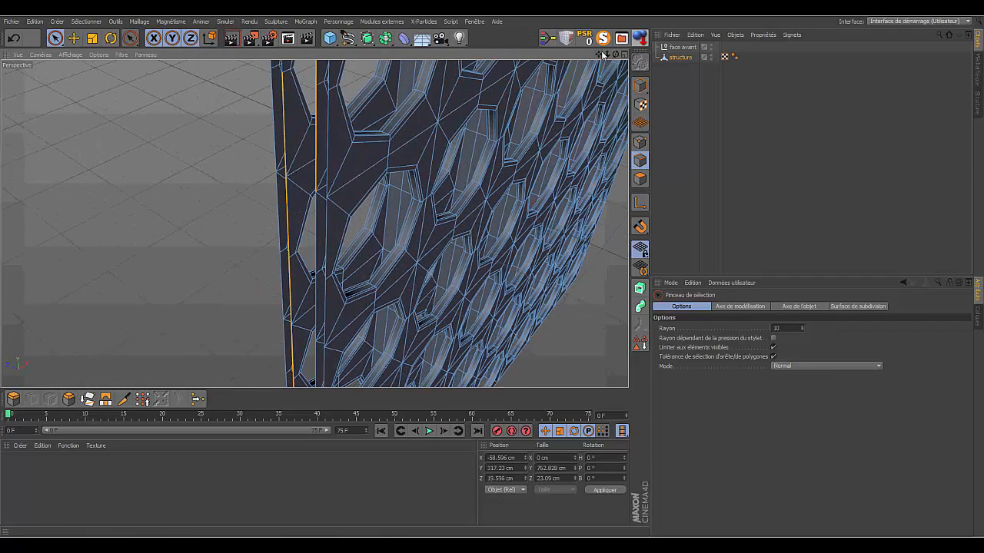
drag(598, 55, 603, 196)
drag(616, 54, 604, 73)
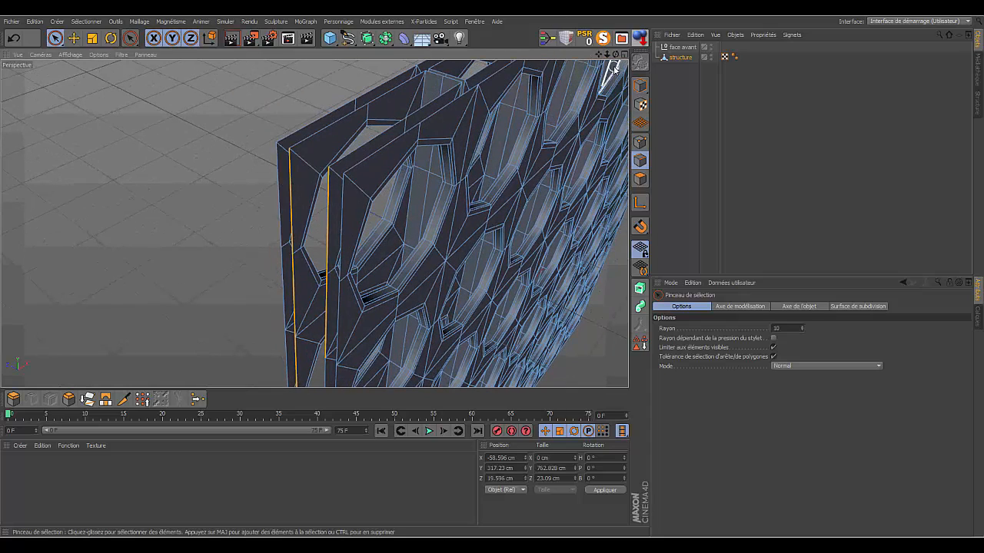
drag(615, 58, 593, 63)
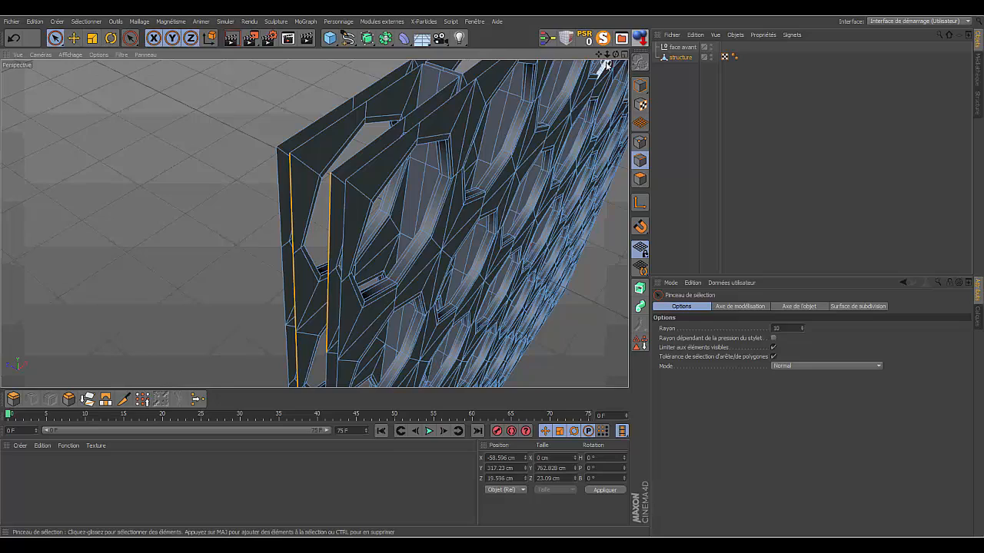
- Try moving the two selected inner side edges along X to about -55 cm, and undo the move
drag(599, 55, 314, 223)
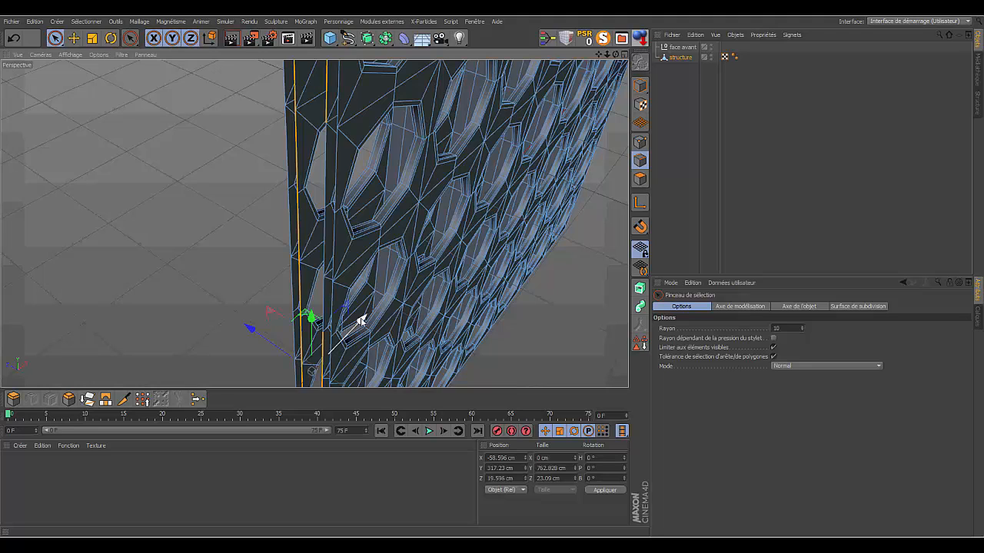
drag(360, 321, 368, 323)
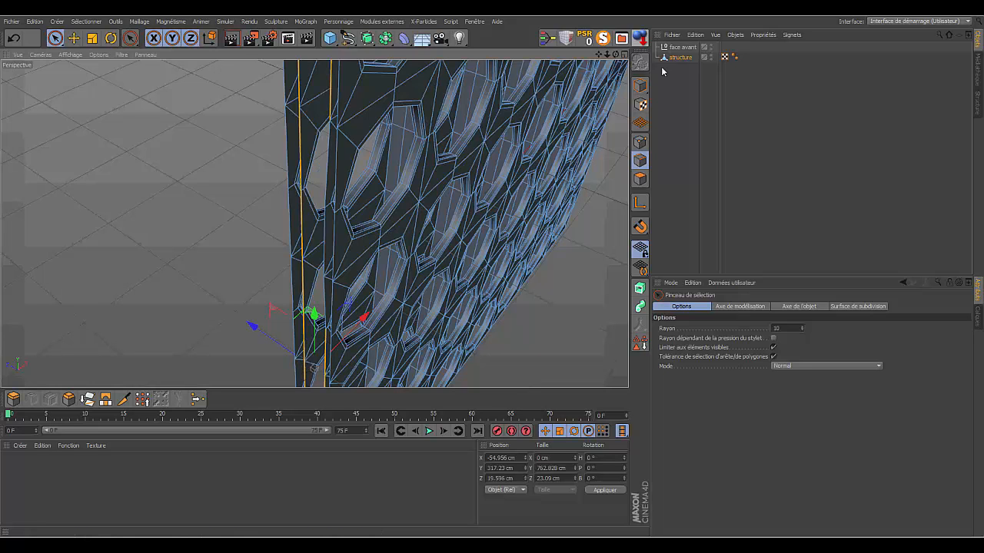
drag(615, 55, 666, 134)
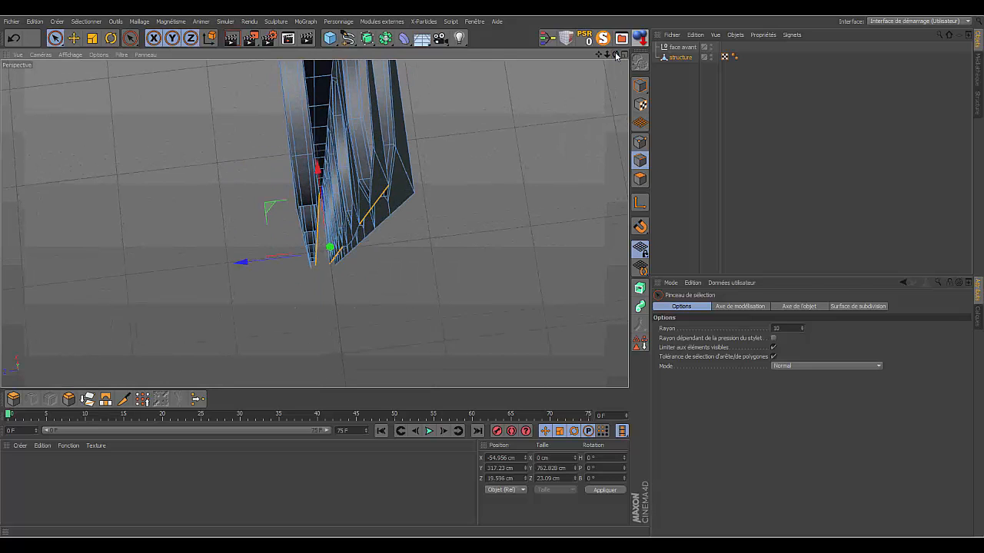
click(14, 40)
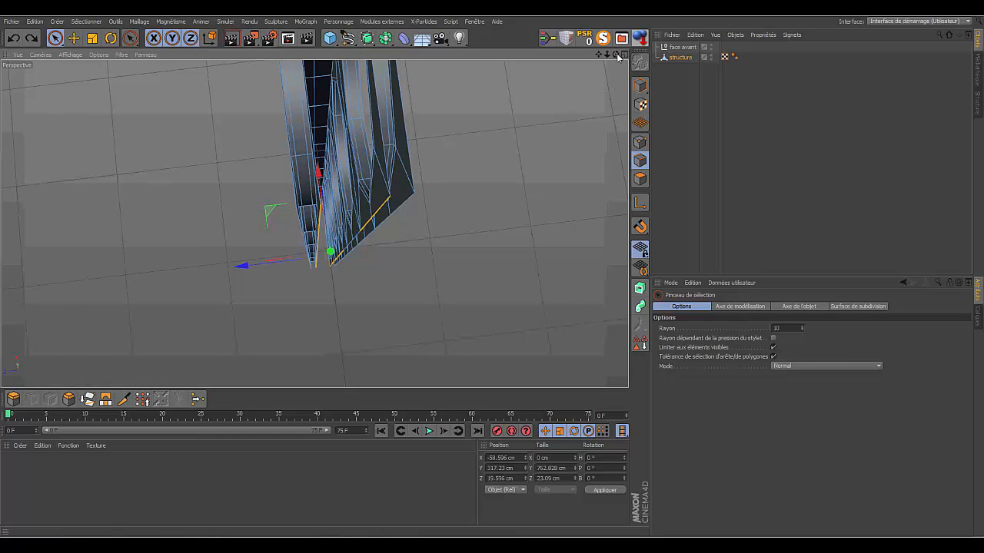
- Move the two selected inner side edges along X to -55 cm and deselect the structure object
drag(616, 54, 667, 26)
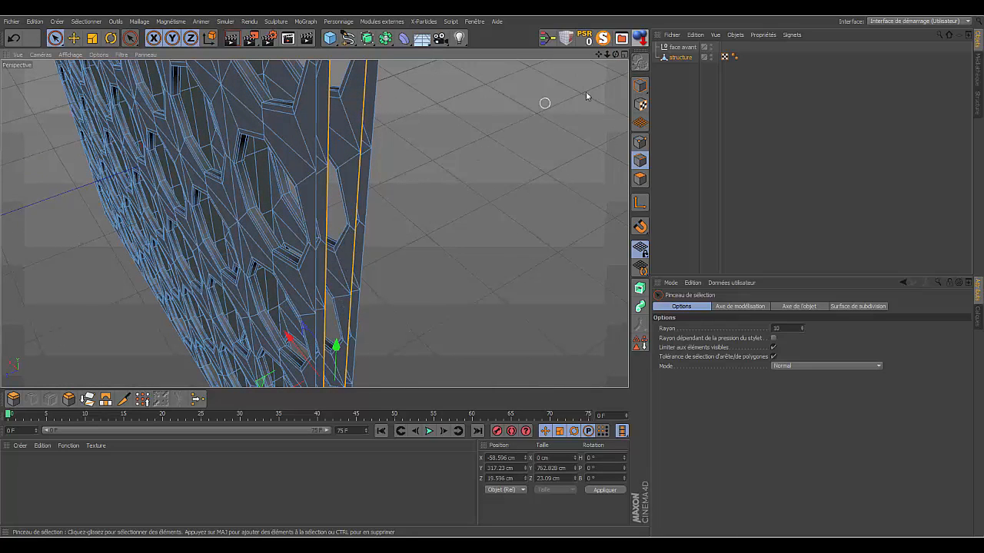
drag(616, 55, 461, 88)
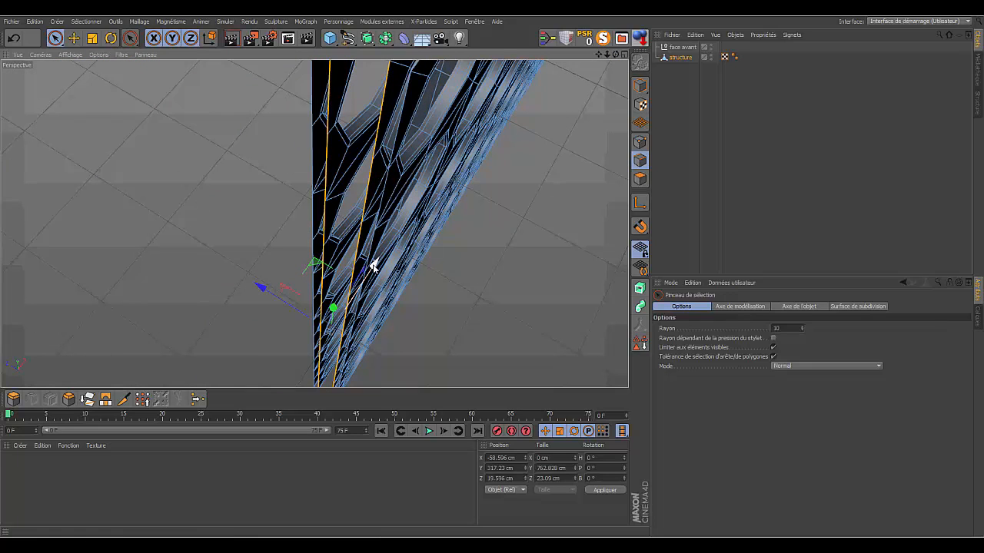
drag(372, 266, 378, 267)
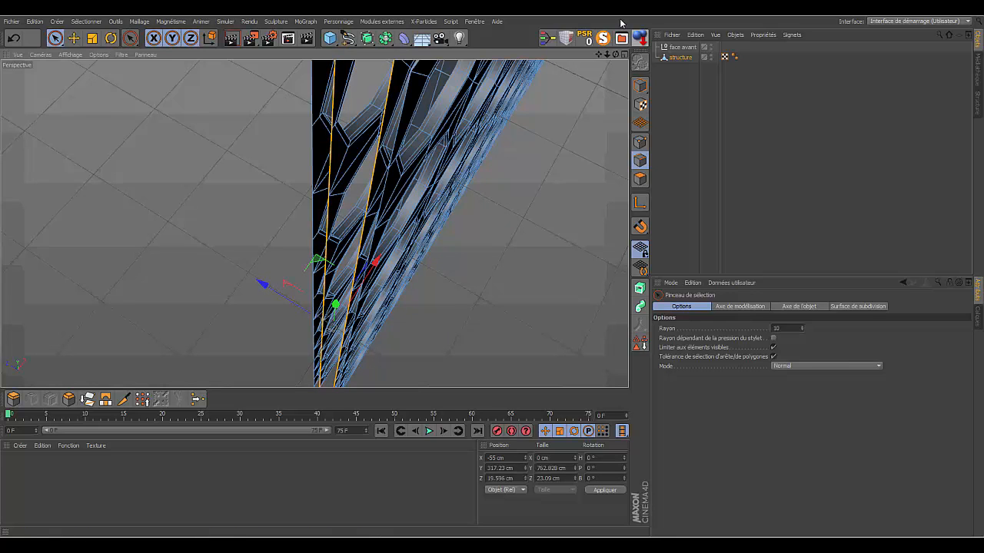
click(688, 113)
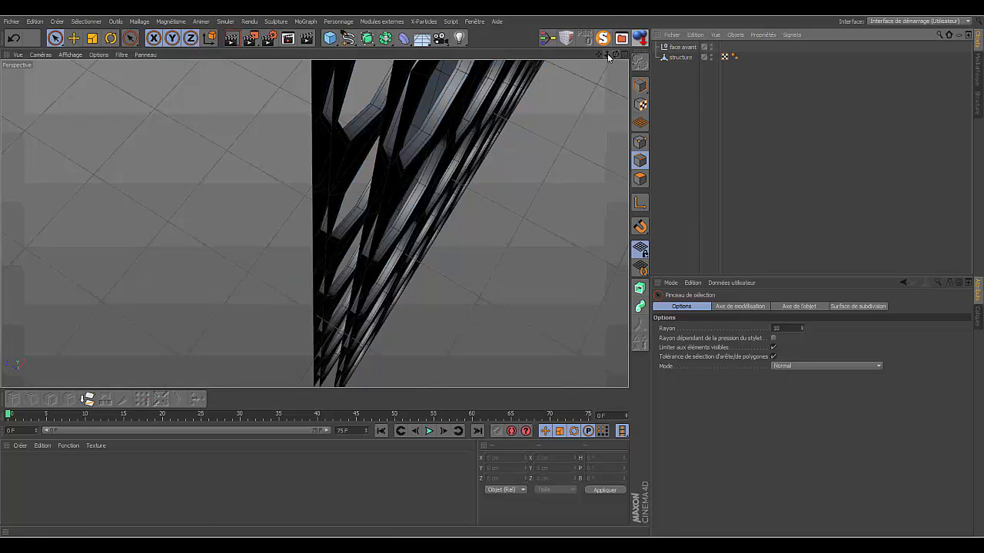
- Bridge the topmost segments of the two panels' inner vertical side edges on the structure object
drag(607, 55, 615, 54)
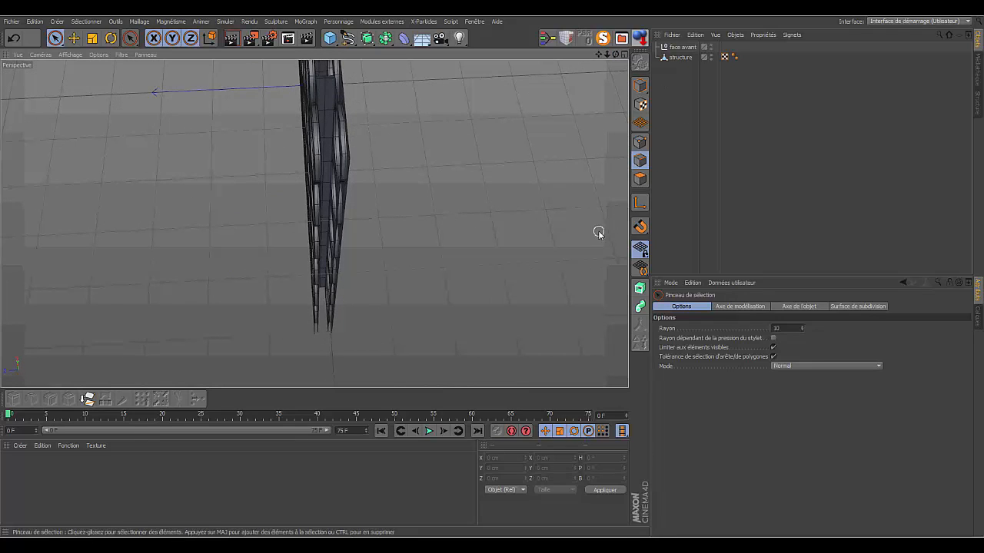
click(641, 160)
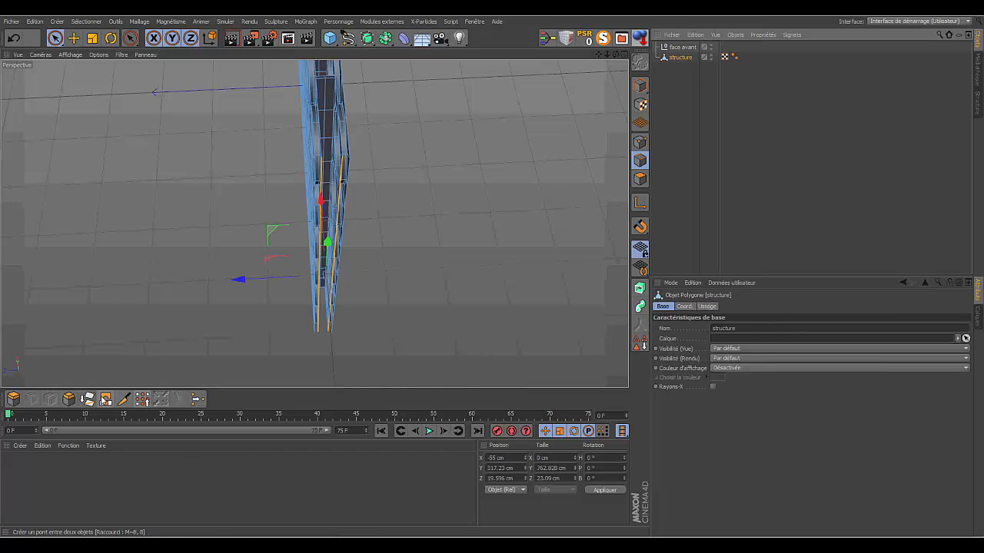
click(105, 399)
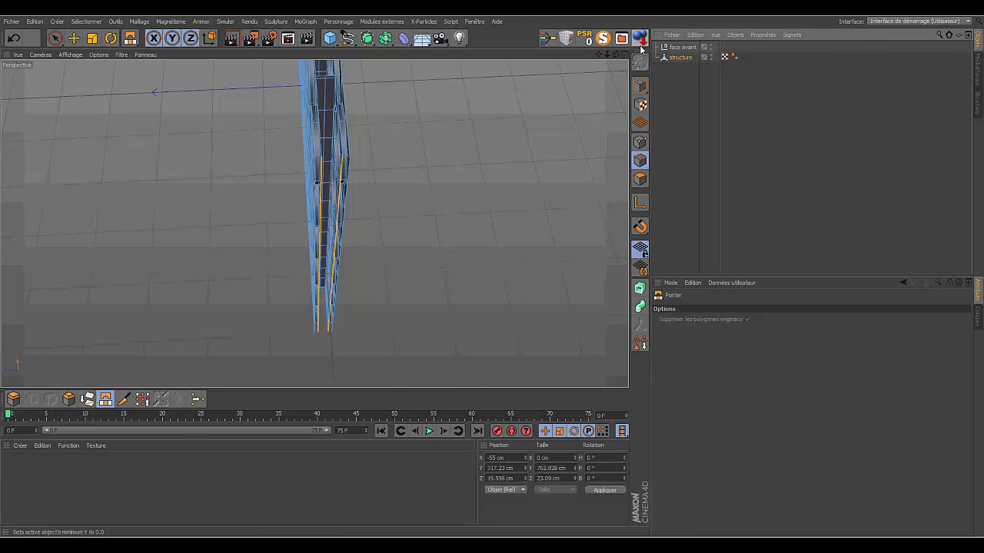
drag(607, 59, 649, 58)
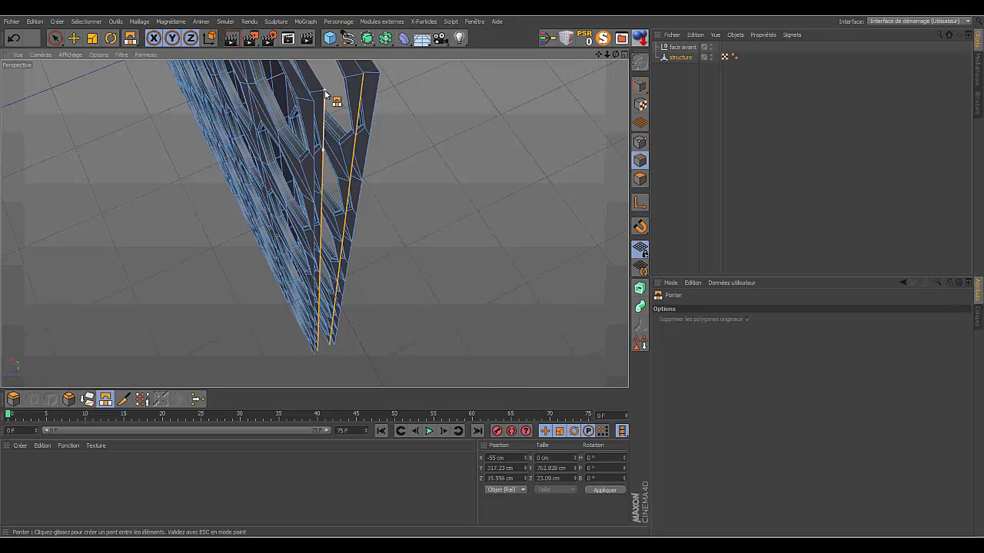
drag(325, 94, 363, 77)
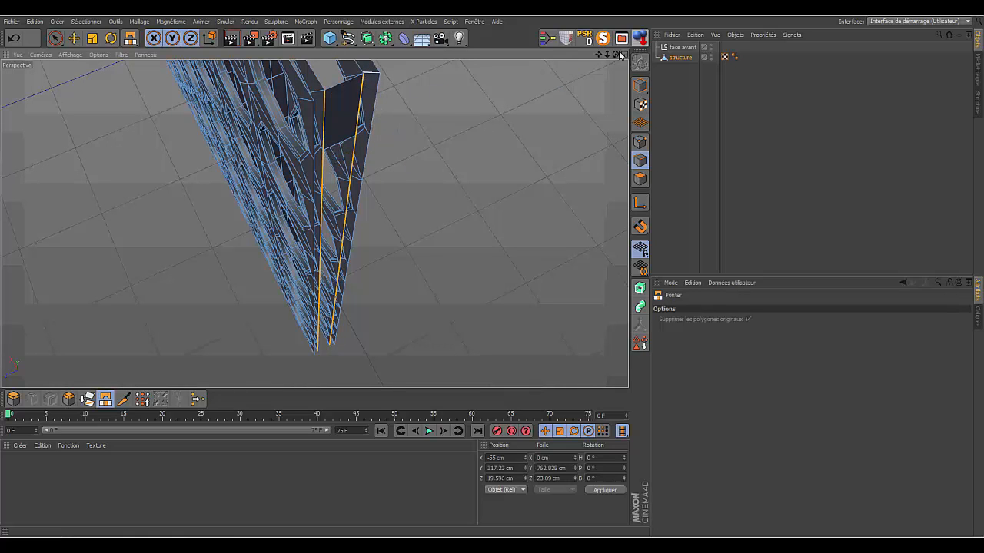
- Undo the last bridge action, clear the edge selection and reselect the structure object
drag(615, 54, 649, 46)
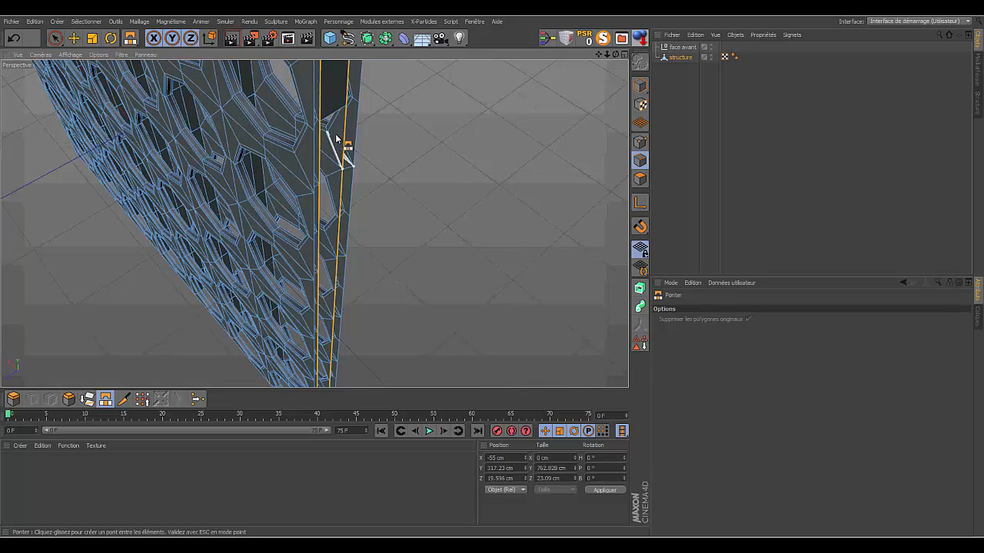
click(14, 38)
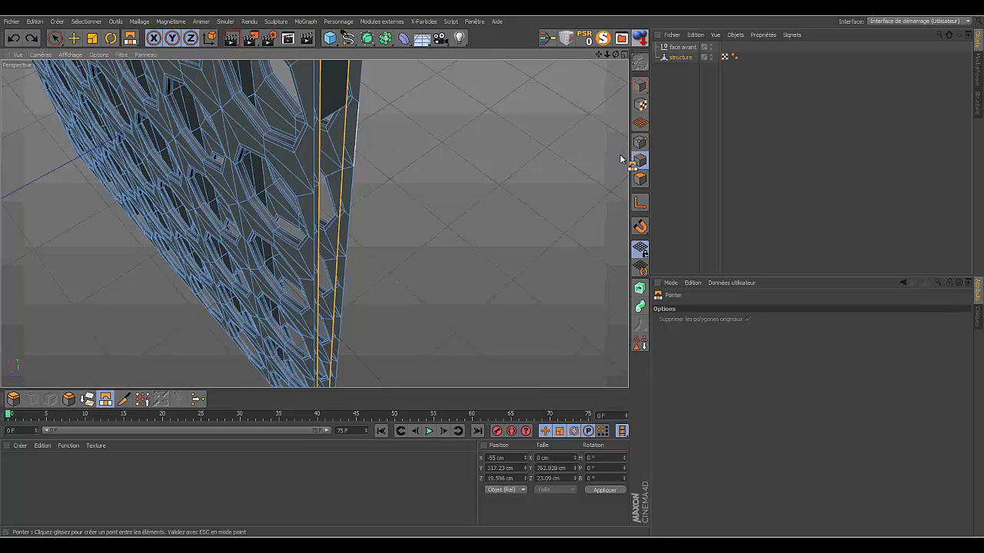
click(813, 174)
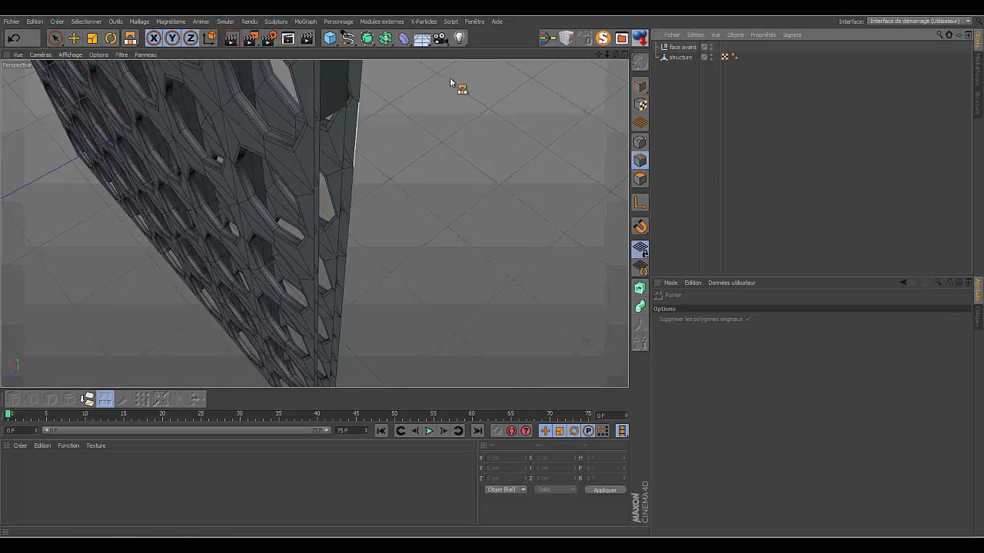
click(55, 37)
click(672, 58)
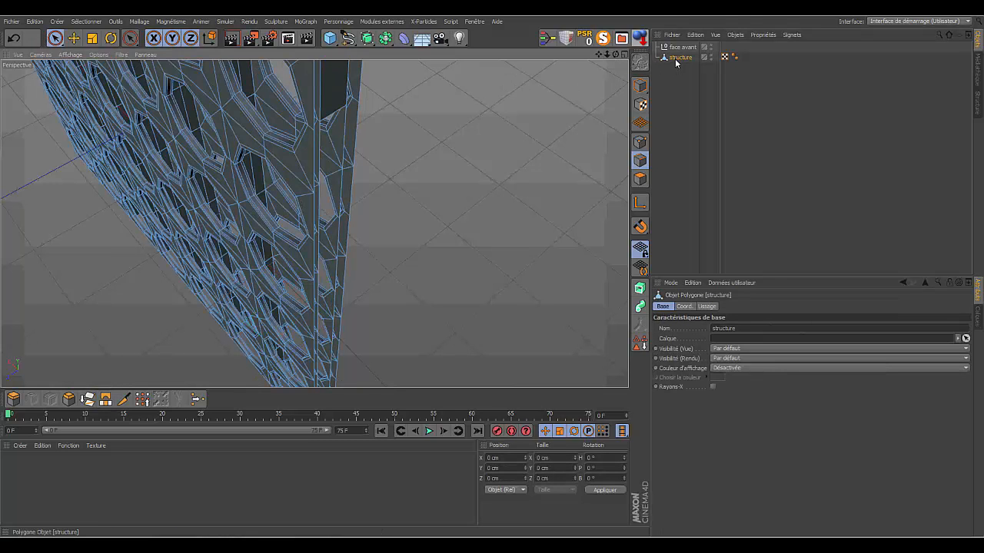
- Bridge the next segments below the first bridge between the two inner vertical side edges
click(106, 400)
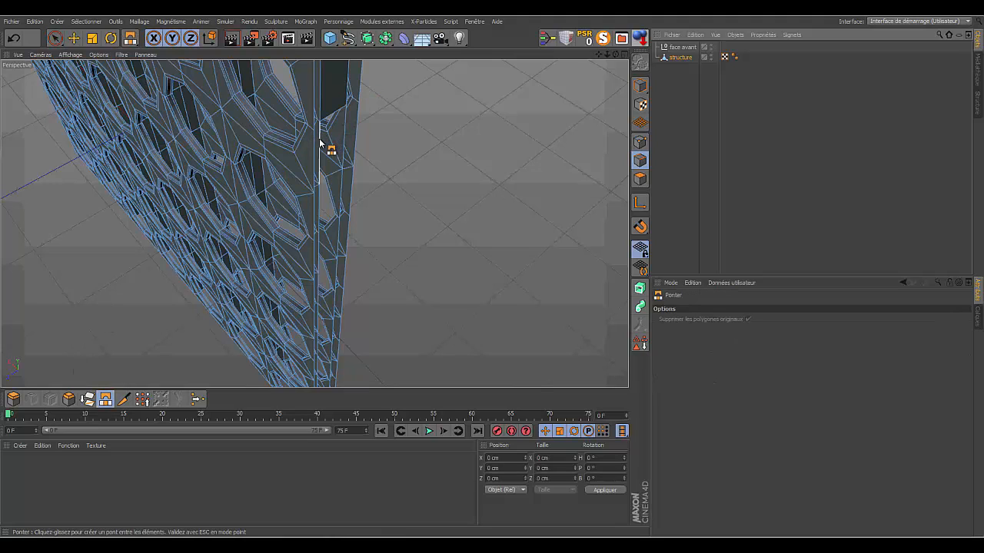
drag(319, 142, 326, 244)
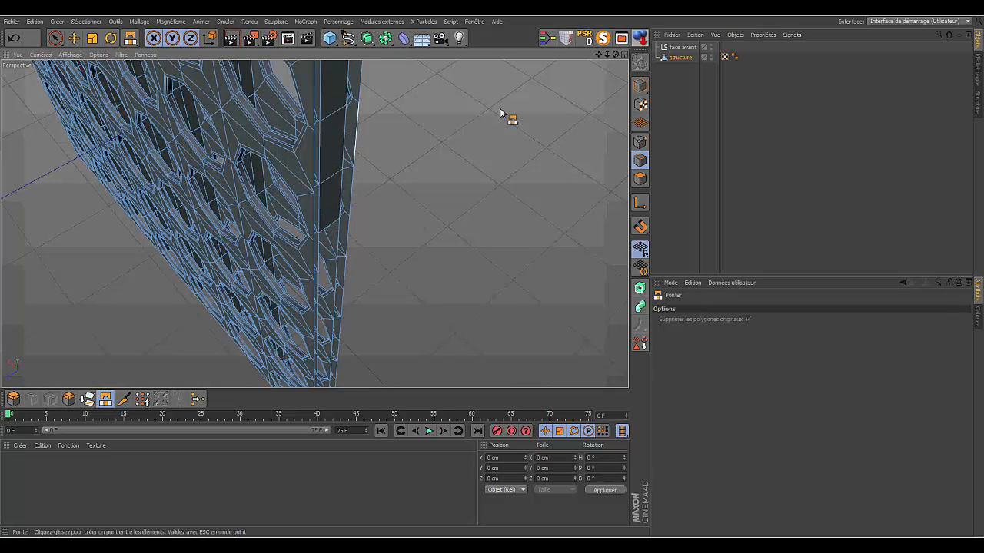
mouse_move(598, 57)
mouse_down()
mouse_move(314, 222)
mouse_move(598, 57)
mouse_move(315, 222)
mouse_move(349, 196)
mouse_up()
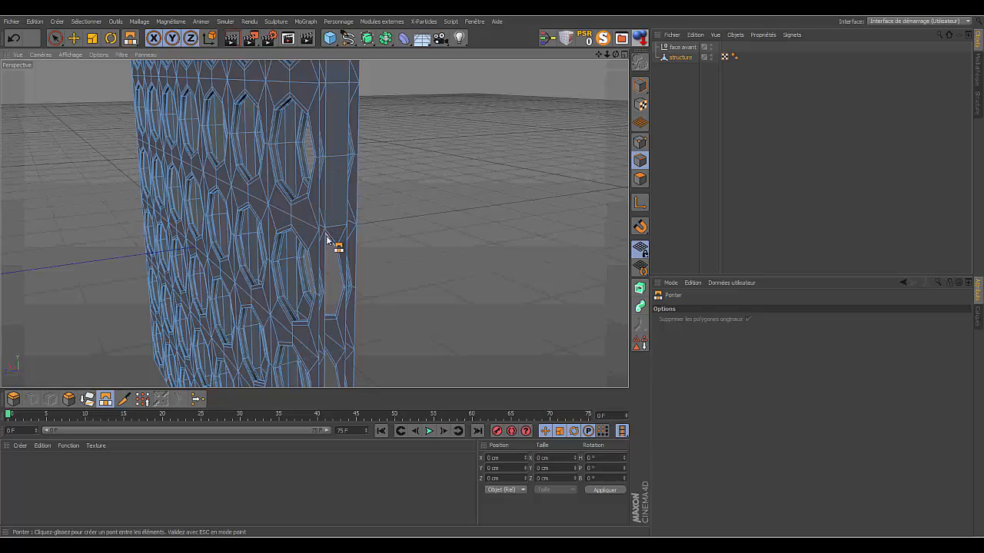
drag(327, 255, 356, 258)
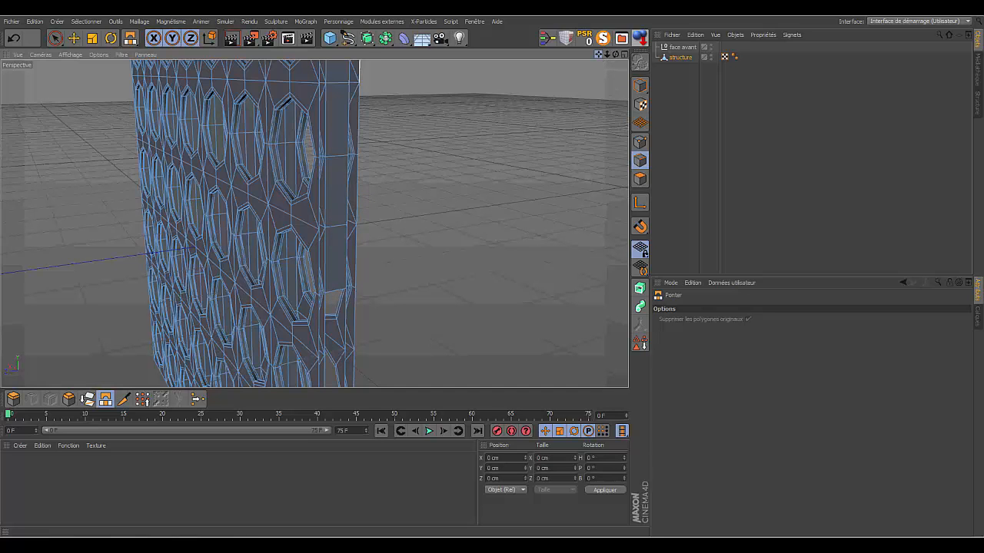
- Continue bridging the facing inner side edges segment by segment down the middle of the board's side
drag(598, 54, 630, 7)
drag(606, 56, 547, 12)
drag(395, 193, 437, 206)
drag(387, 291, 422, 294)
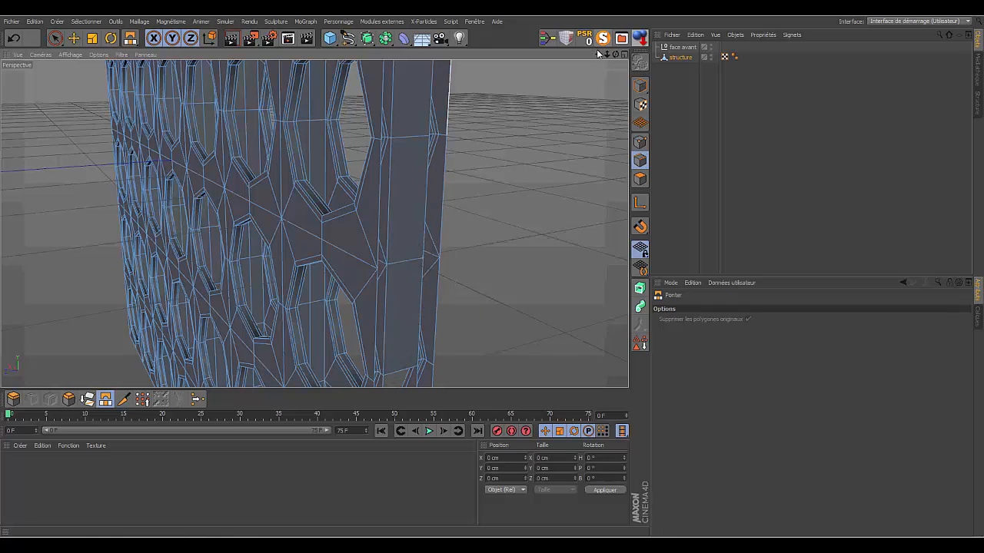
drag(599, 54, 609, 4)
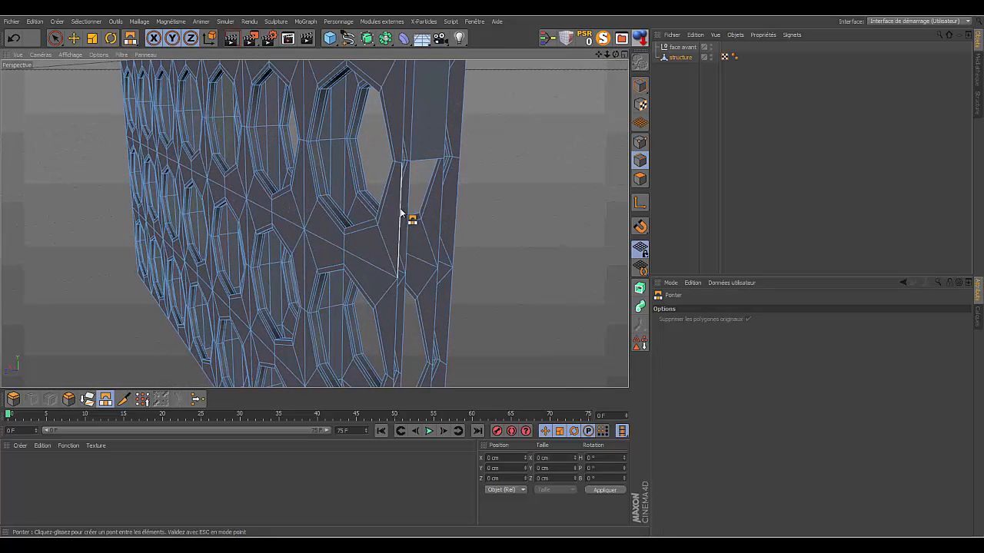
drag(413, 220, 440, 218)
drag(407, 301, 437, 306)
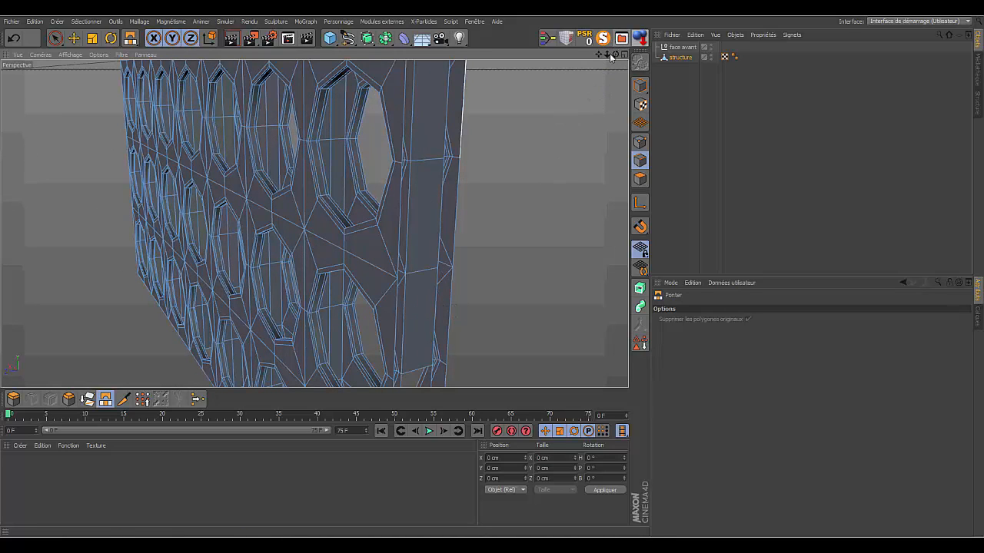
- Bridge the remaining inner side edge segments down to the bottom of the board
drag(600, 55, 605, 3)
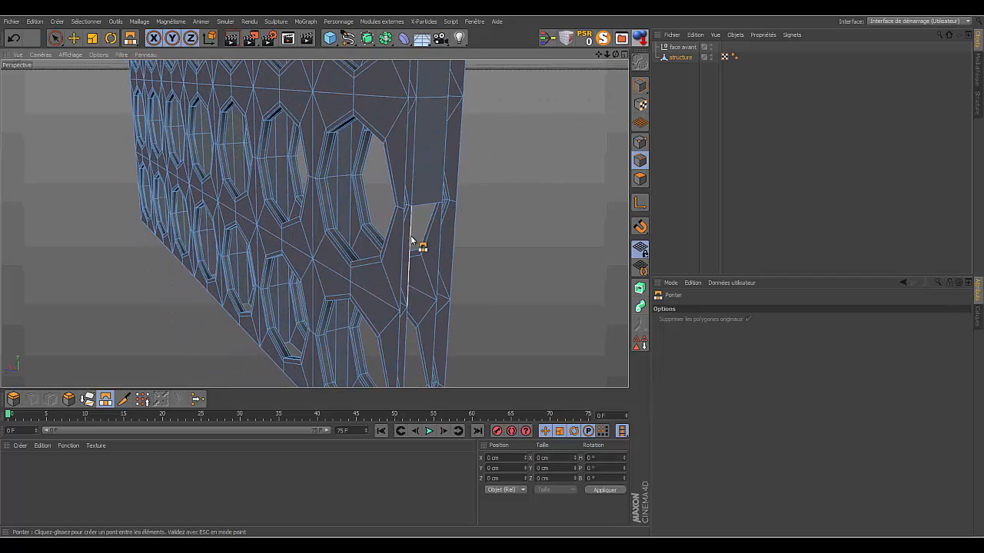
drag(411, 237, 441, 246)
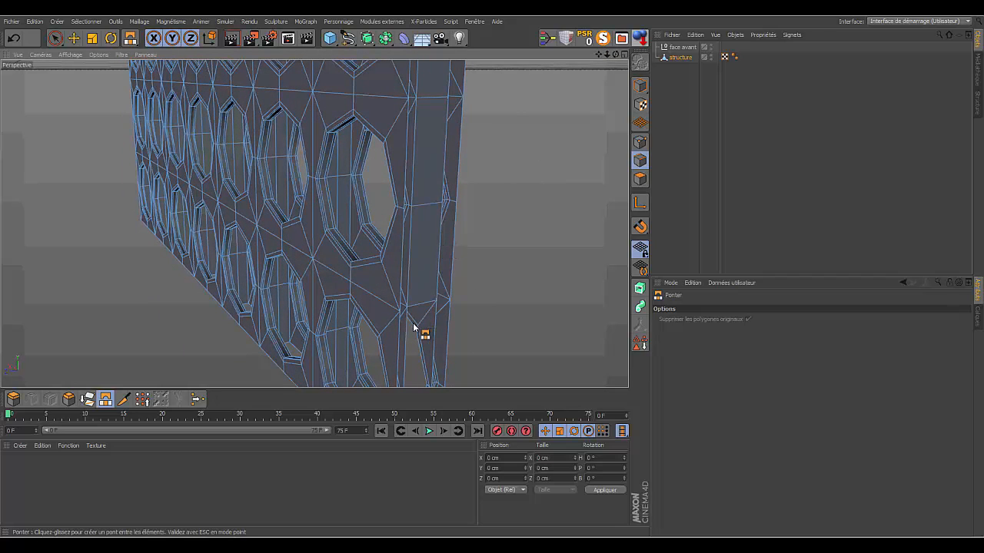
drag(407, 332, 437, 326)
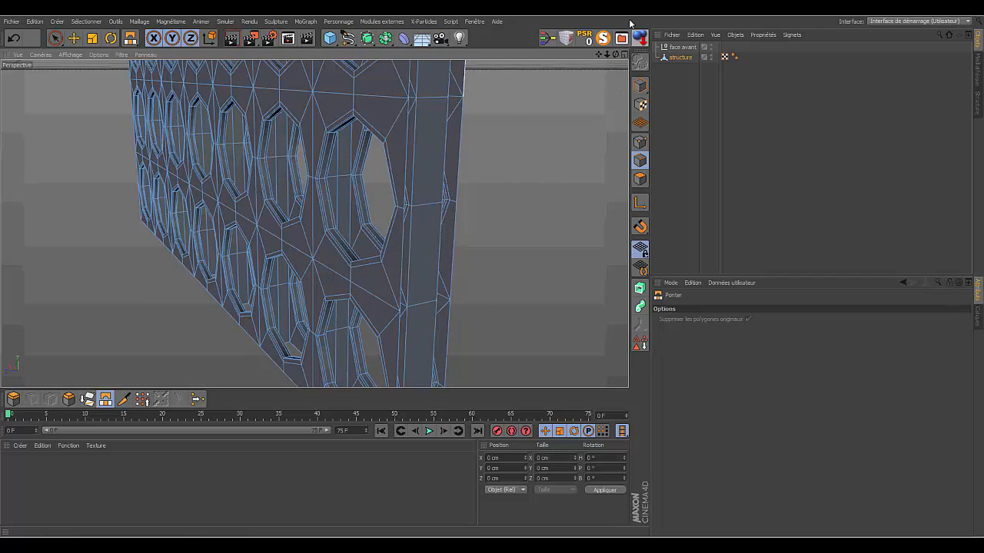
drag(599, 55, 605, 5)
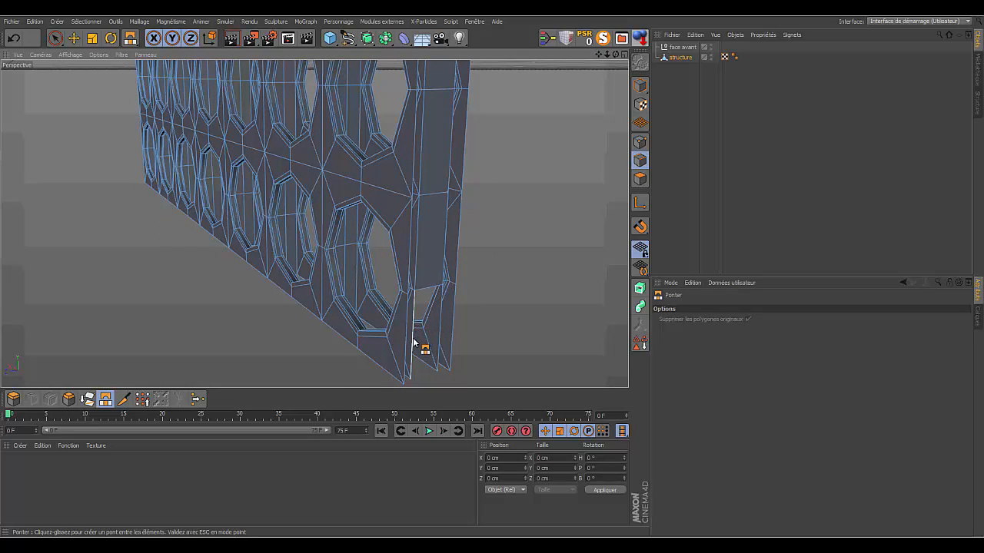
drag(414, 342, 452, 322)
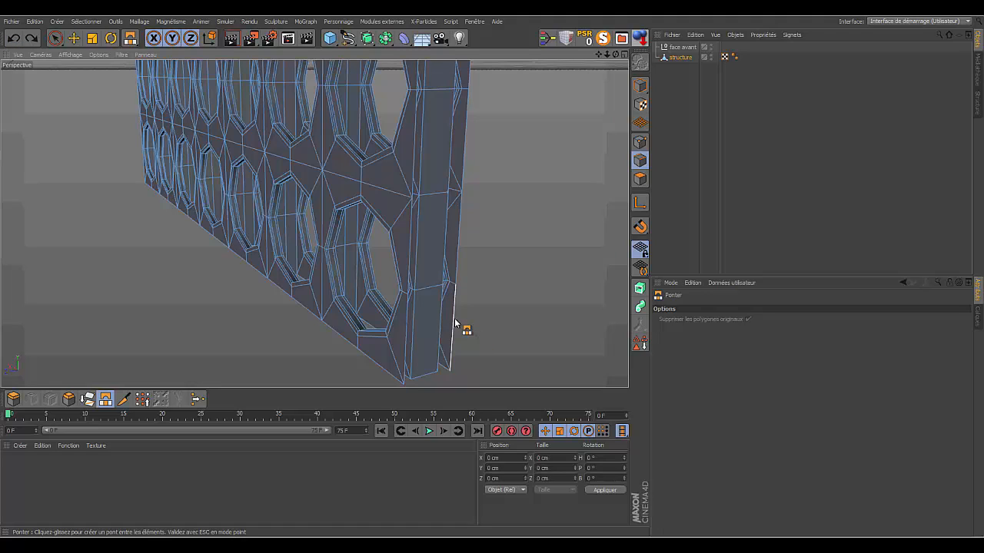
- Bridge the two panels' outer vertical side edges over the five lowest segments, starting at the bottom corner
drag(455, 323, 405, 359)
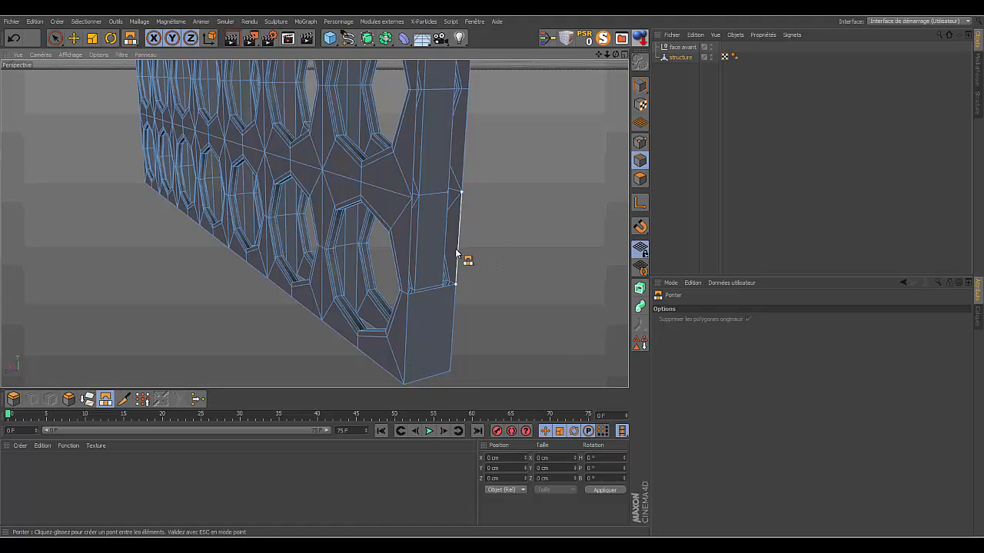
drag(456, 254, 413, 270)
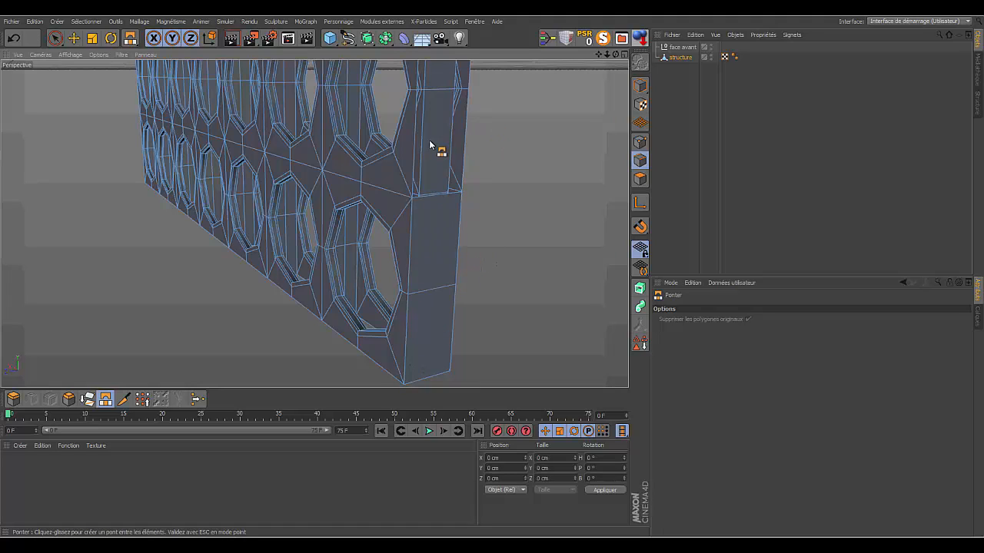
drag(466, 139, 422, 149)
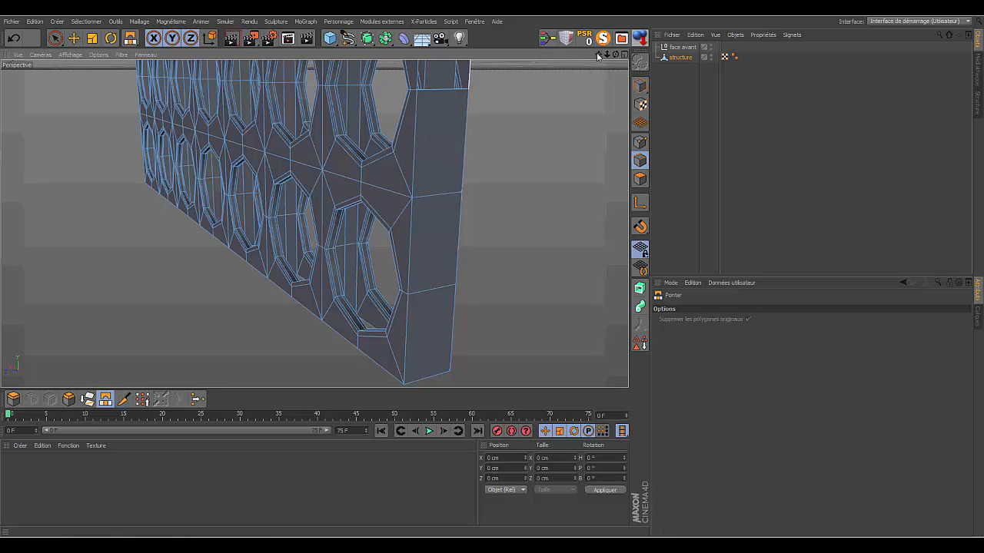
drag(598, 57, 571, 207)
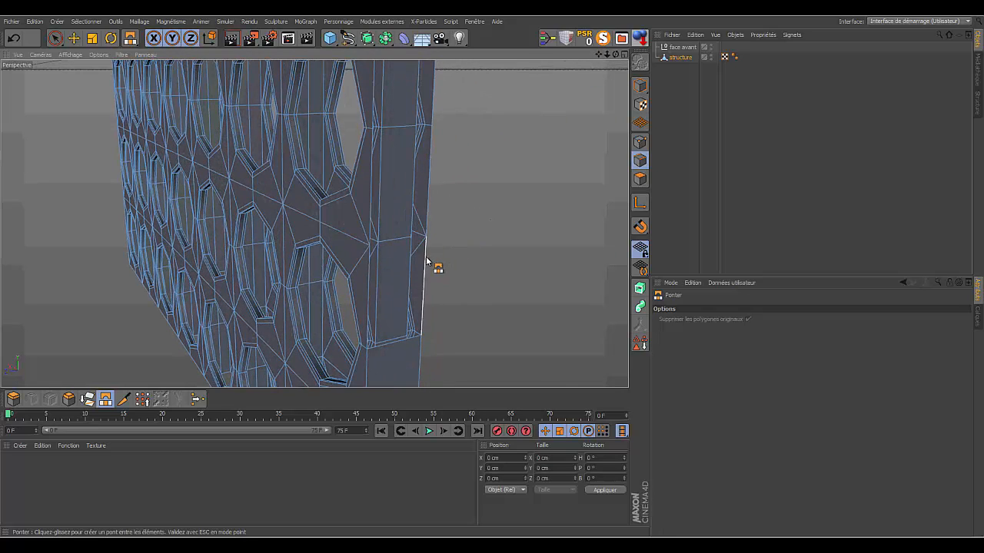
drag(423, 261, 368, 294)
drag(432, 185, 370, 188)
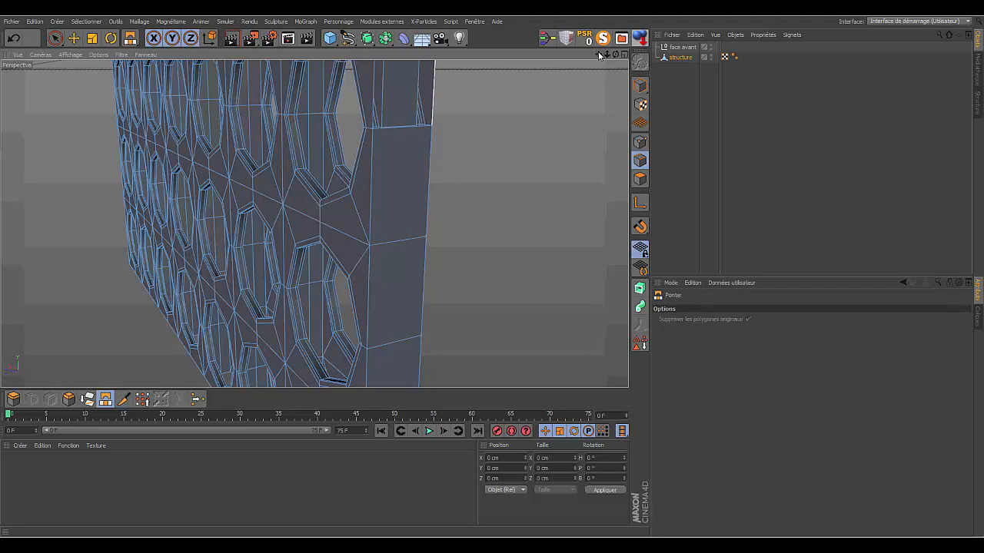
- Bridge the next four outer side edge segments, continuing upward along the same side of the board
drag(598, 55, 484, 154)
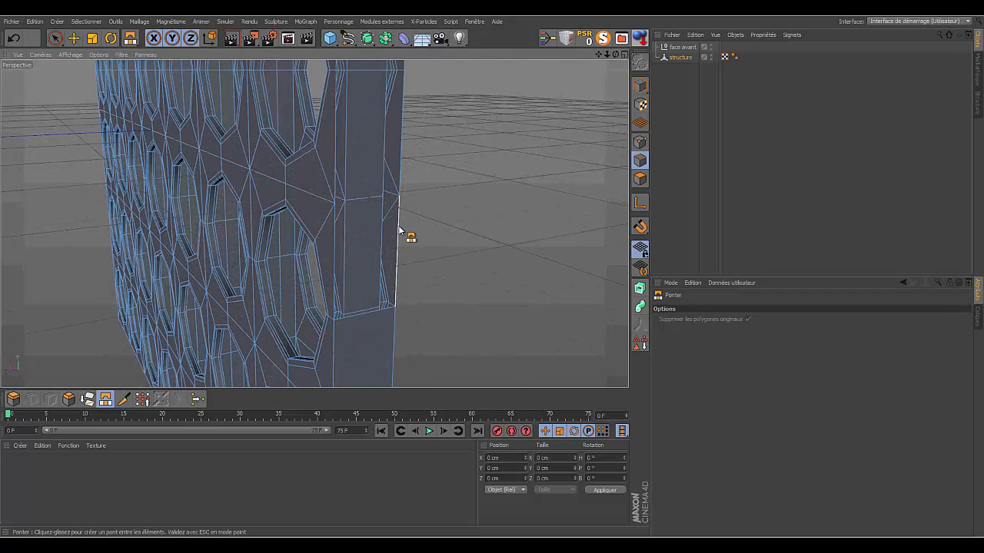
drag(398, 228, 343, 248)
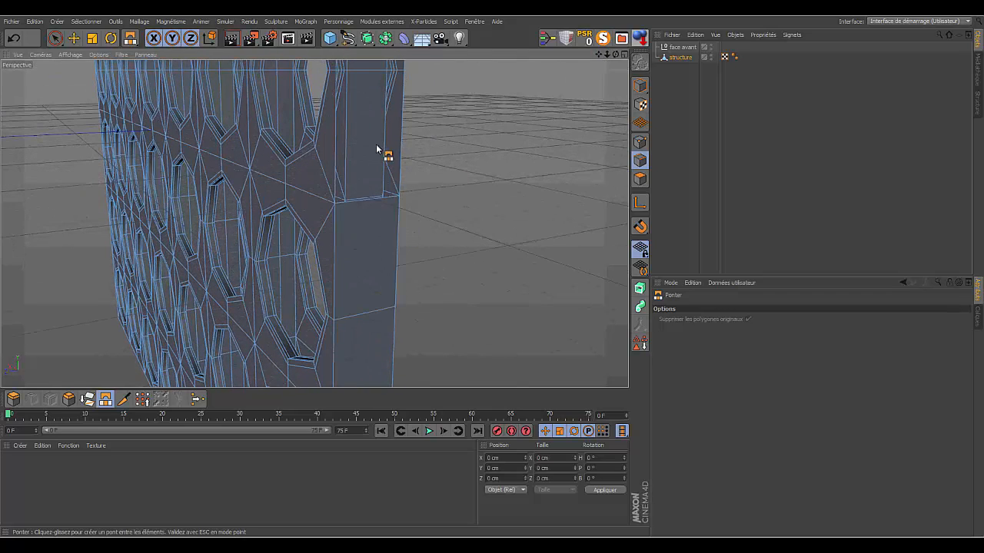
drag(401, 135, 346, 154)
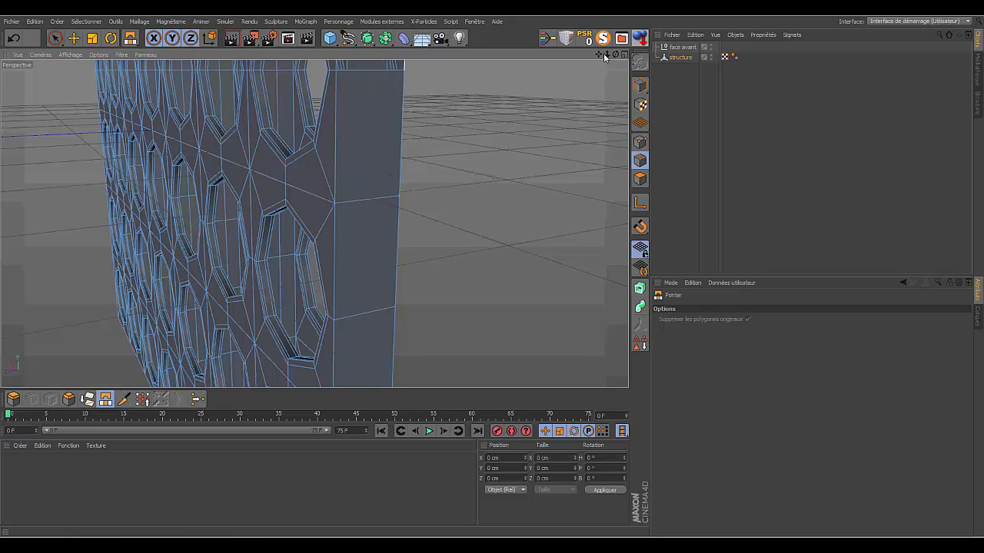
drag(599, 54, 605, 292)
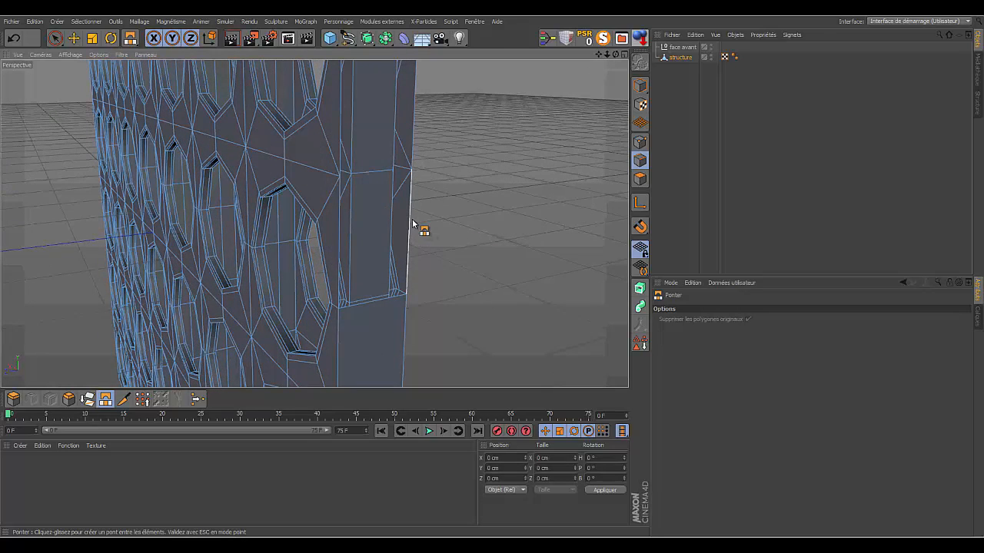
drag(409, 222, 345, 241)
drag(599, 55, 584, 192)
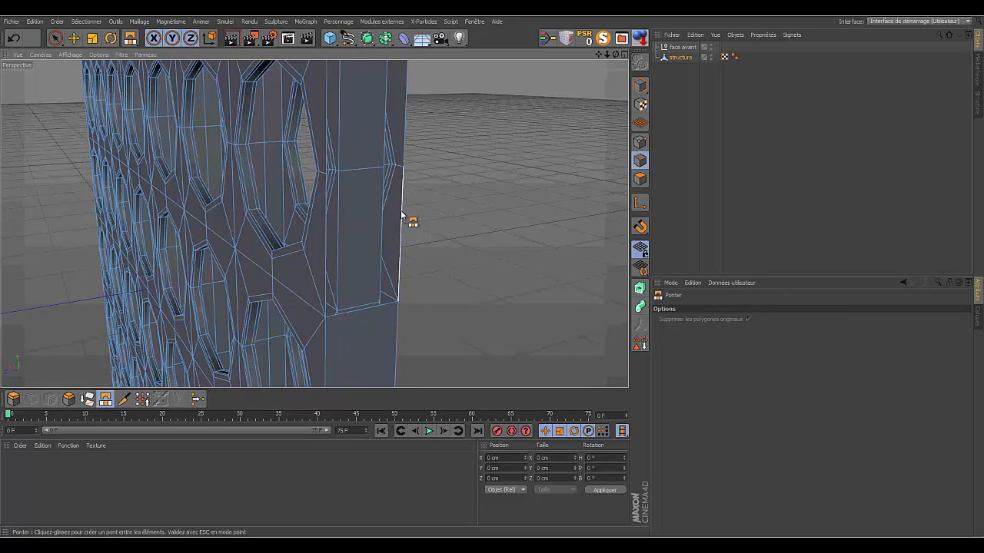
drag(408, 219, 325, 246)
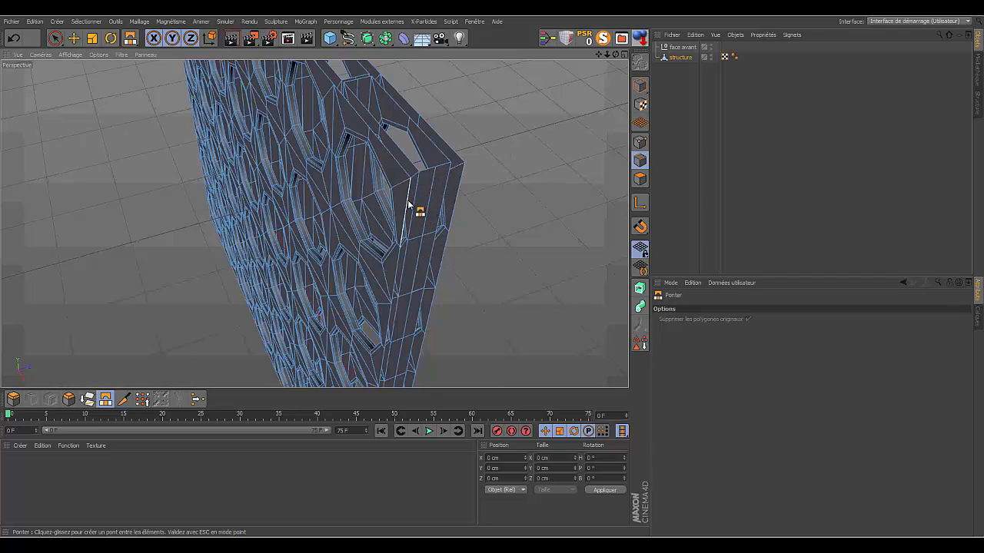
drag(616, 54, 314, 223)
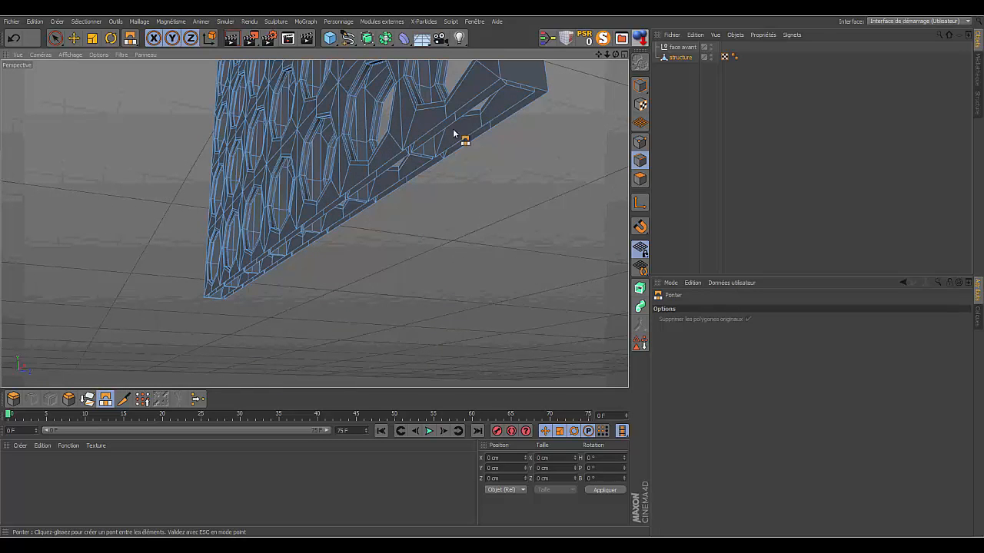
drag(599, 58, 612, 56)
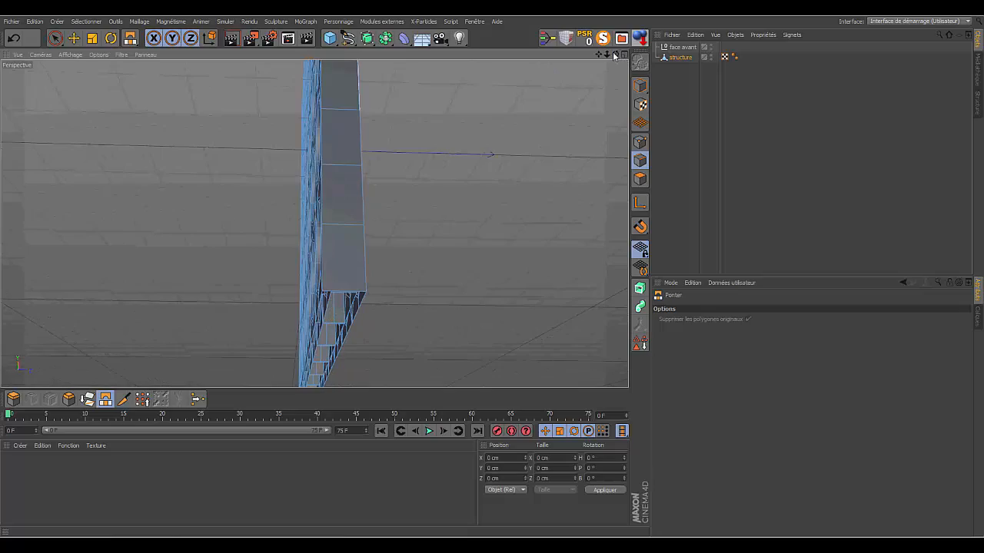
drag(614, 56, 614, 55)
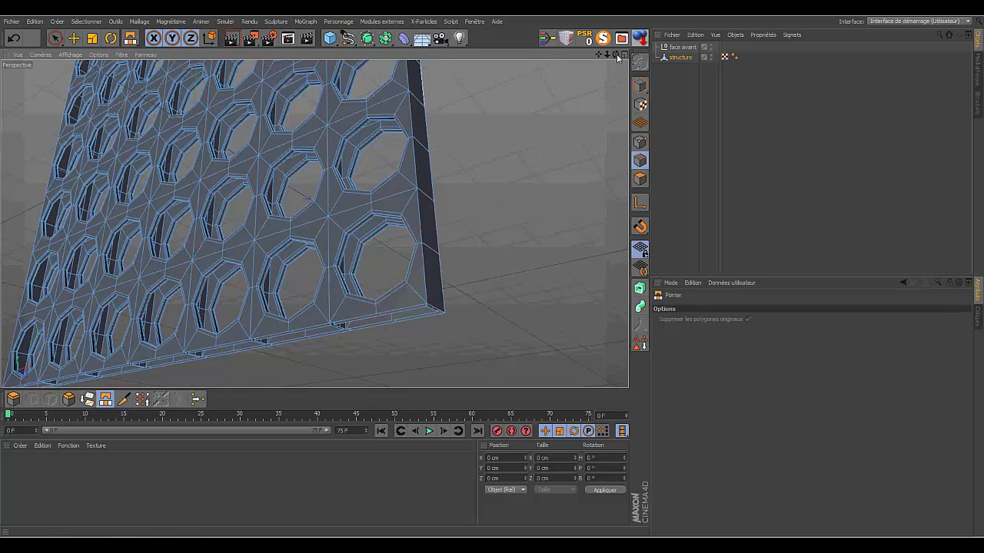
- Select the structure's outer bottom boundary edge loop using loop selection with Recherche de boucle enabled
drag(617, 53, 598, 3)
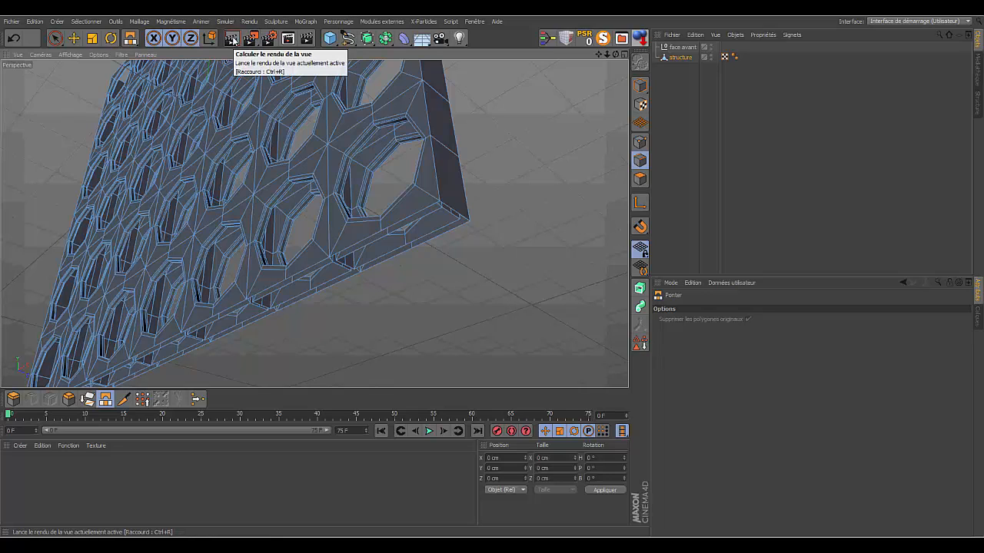
click(674, 58)
click(86, 21)
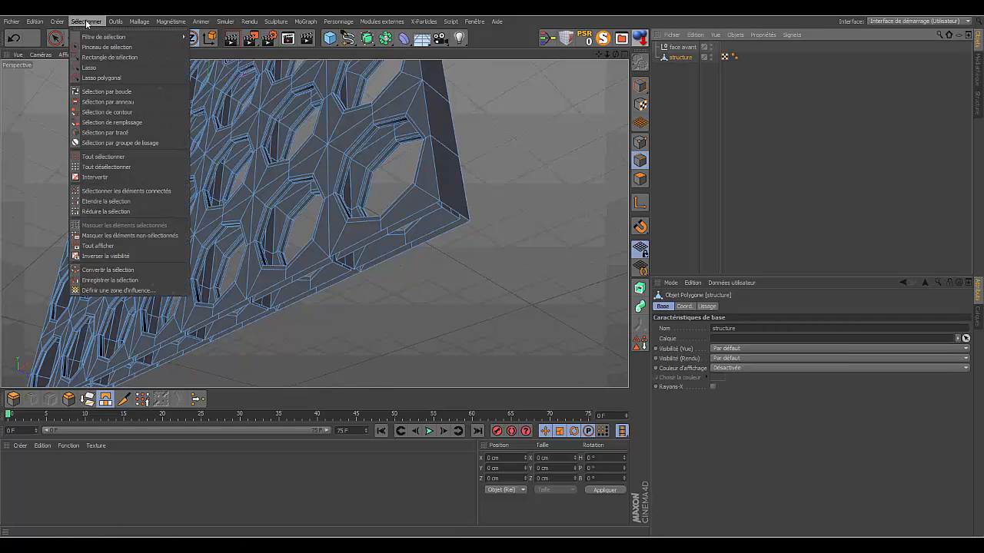
click(96, 92)
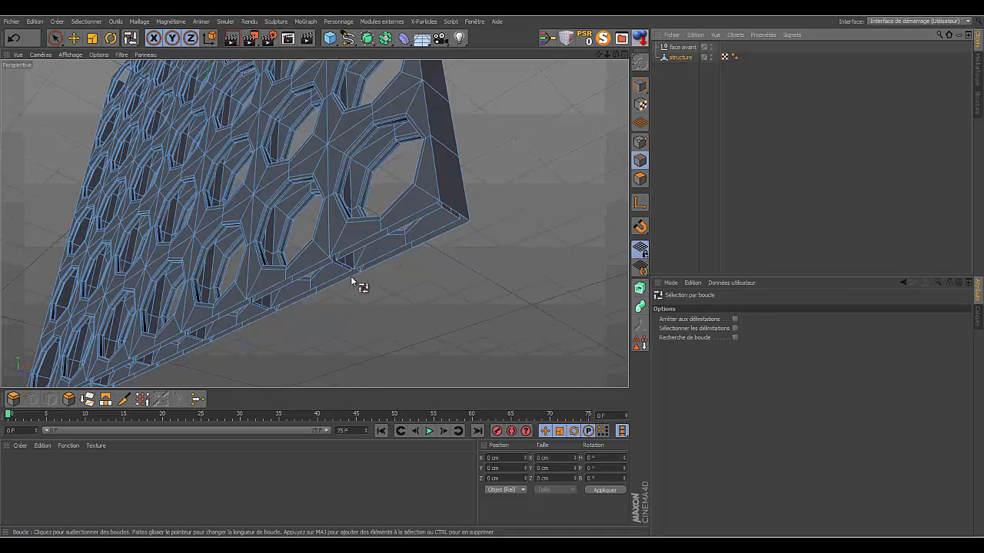
click(734, 338)
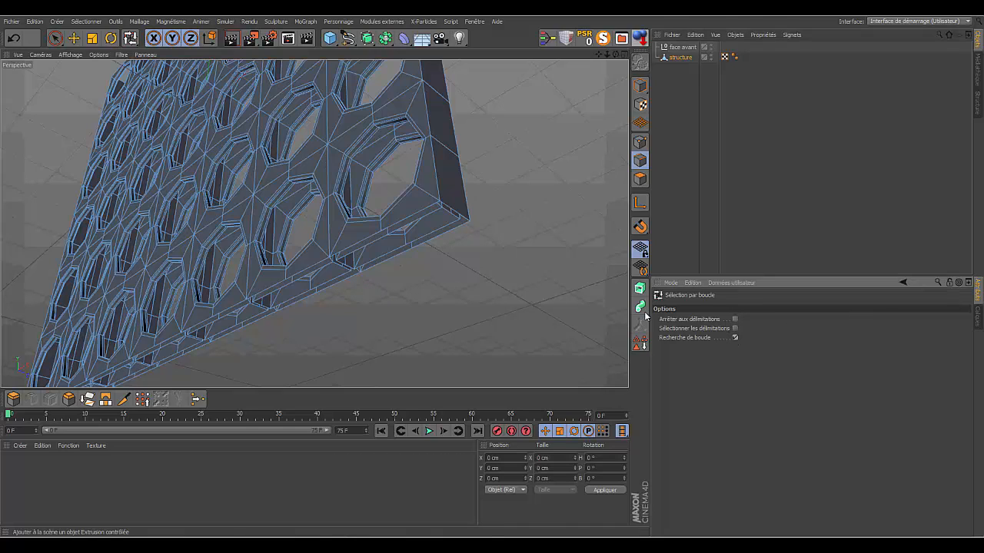
click(415, 212)
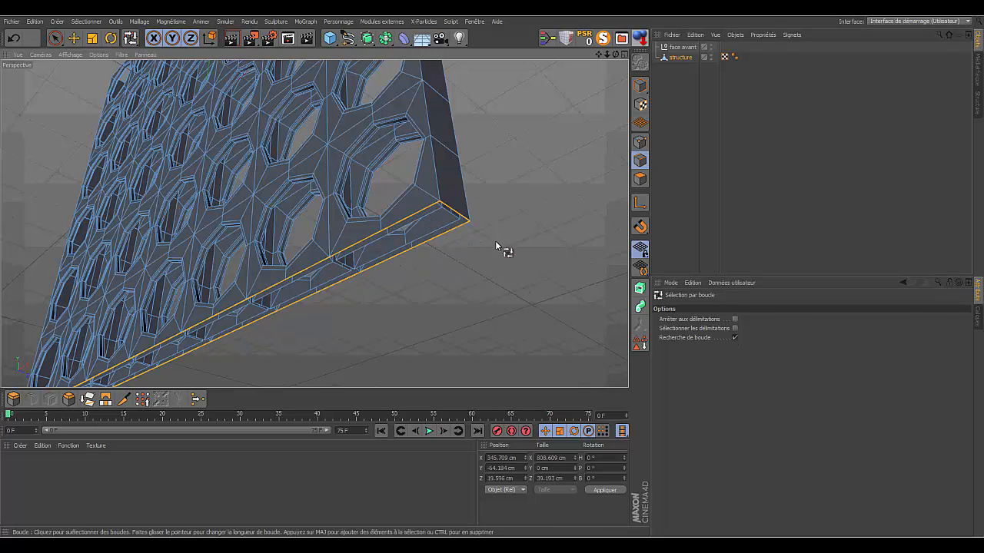
- Move the selected bottom edge loop down slightly along Y, to about -68.5 cm
drag(618, 55, 598, 54)
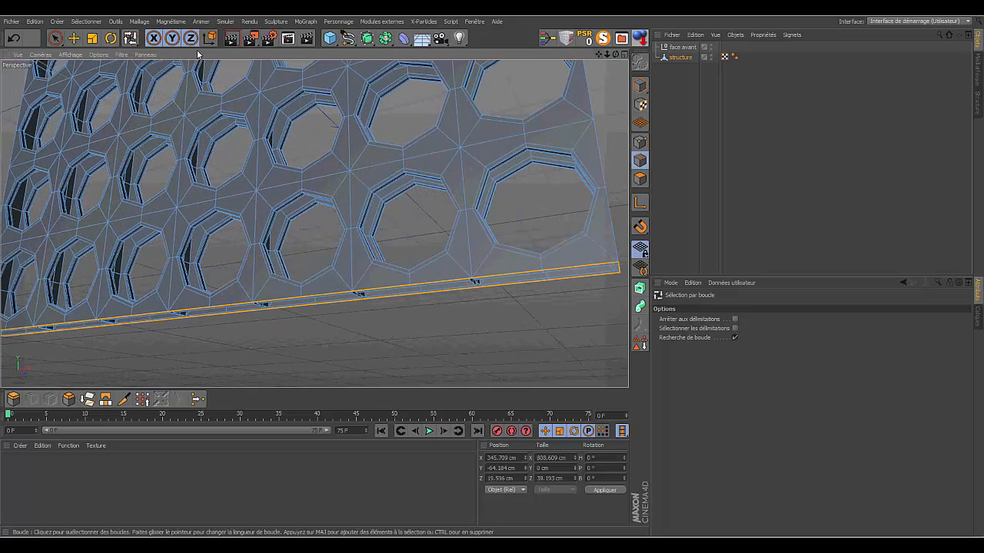
click(75, 39)
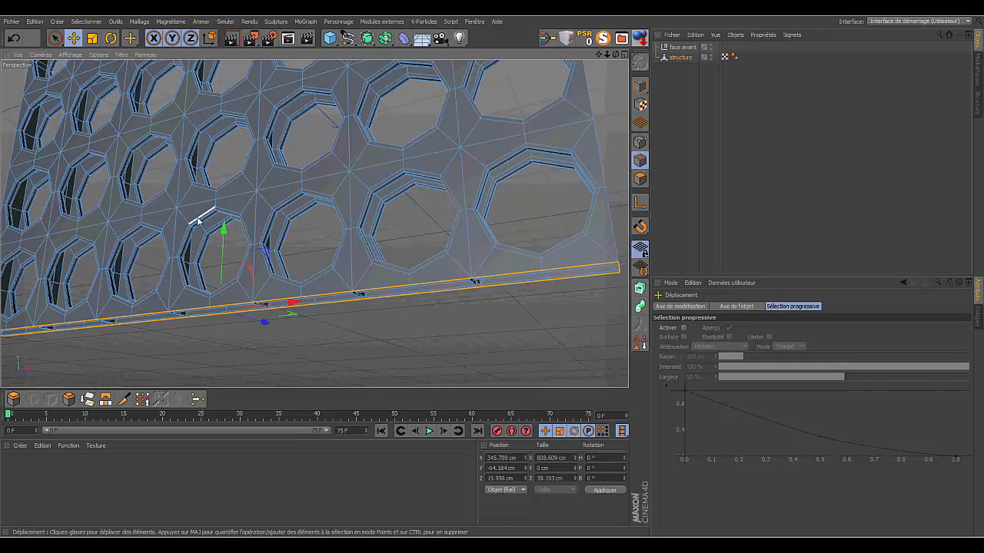
drag(222, 228, 223, 232)
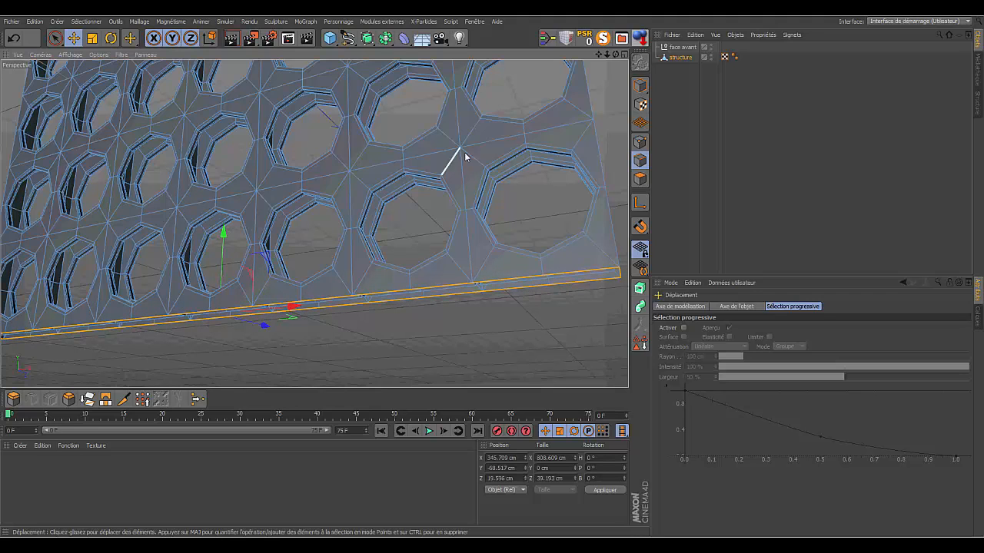
- Select the centre line of vertical edges on the board's inner side wall by path selection and merge them with Fusionner
drag(616, 54, 530, 34)
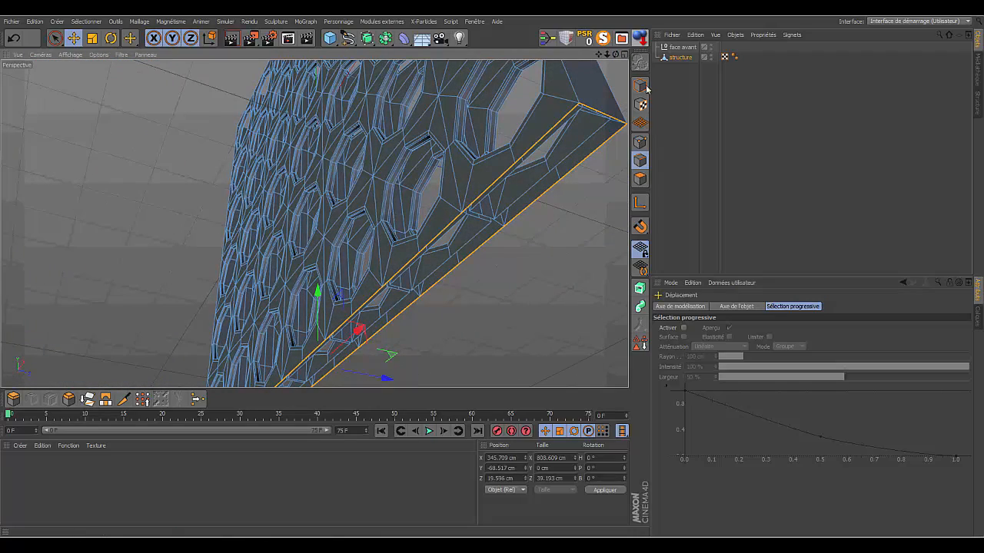
drag(599, 57, 593, 79)
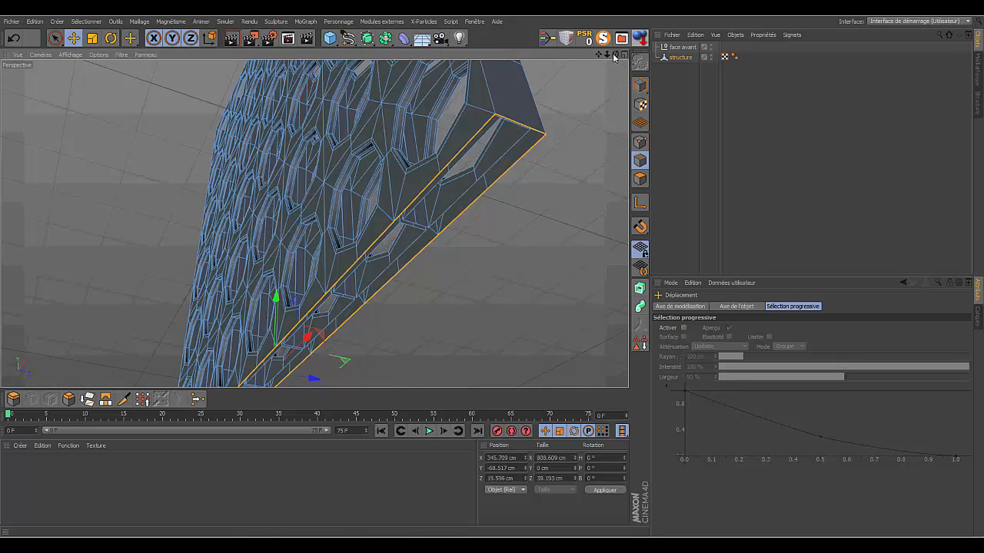
drag(607, 56, 551, 46)
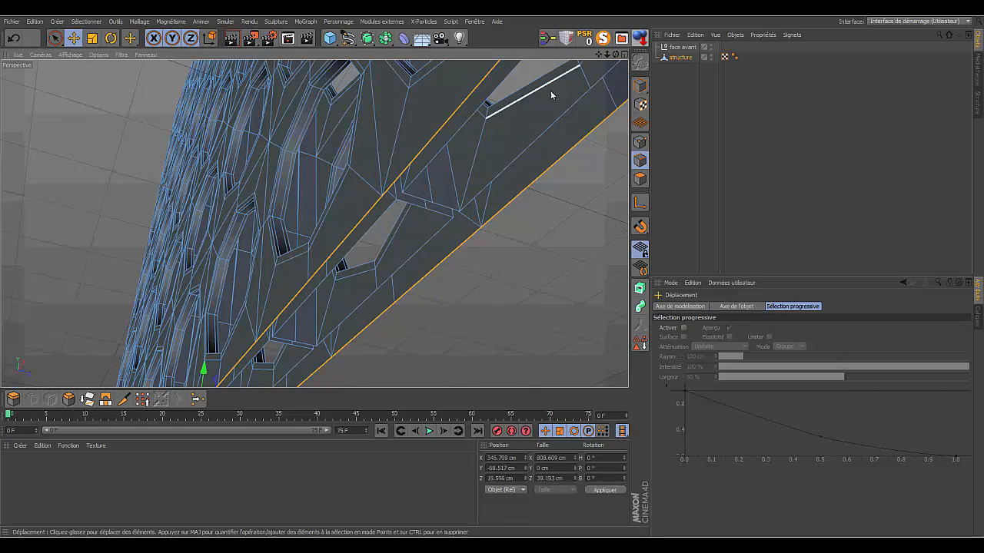
drag(607, 56, 315, 223)
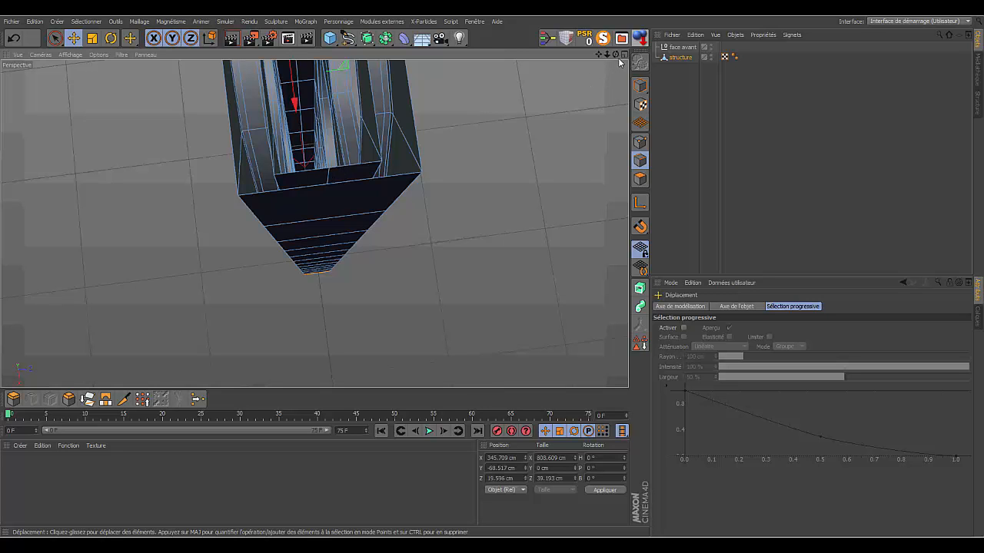
drag(616, 54, 406, 130)
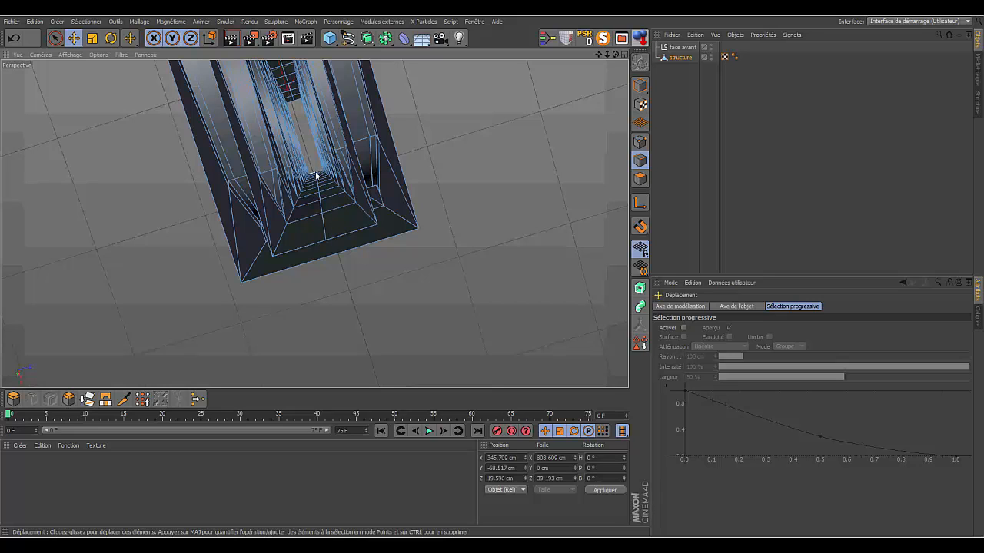
click(98, 22)
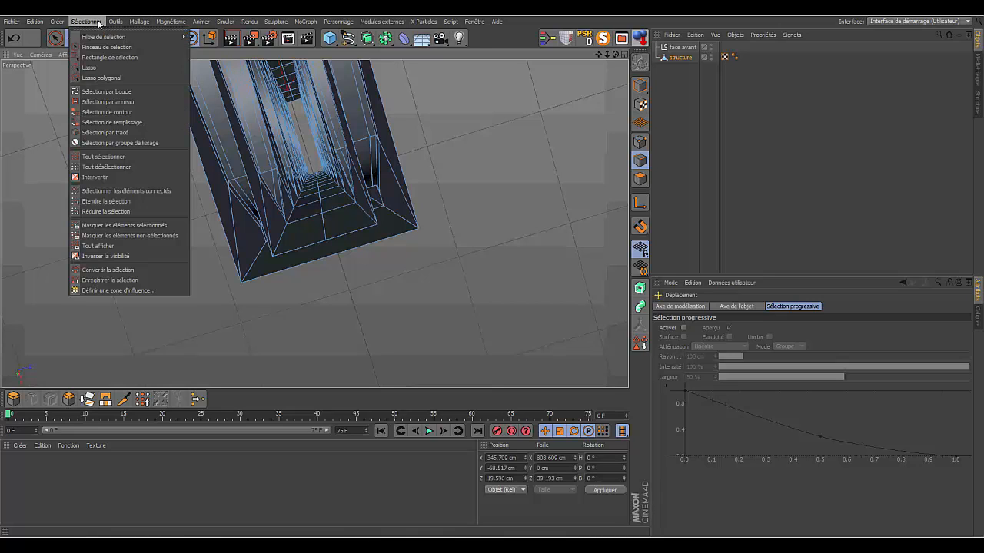
click(111, 133)
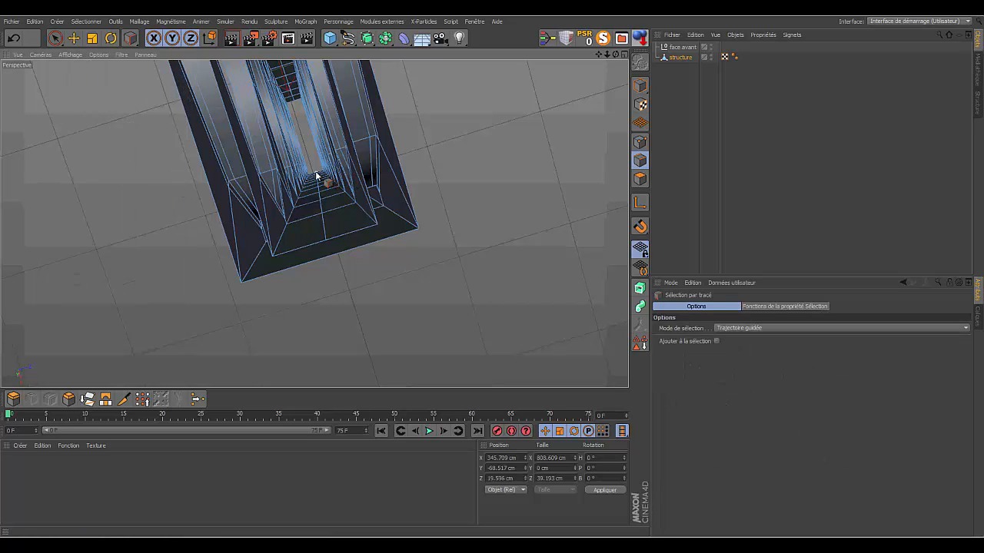
drag(316, 175, 325, 240)
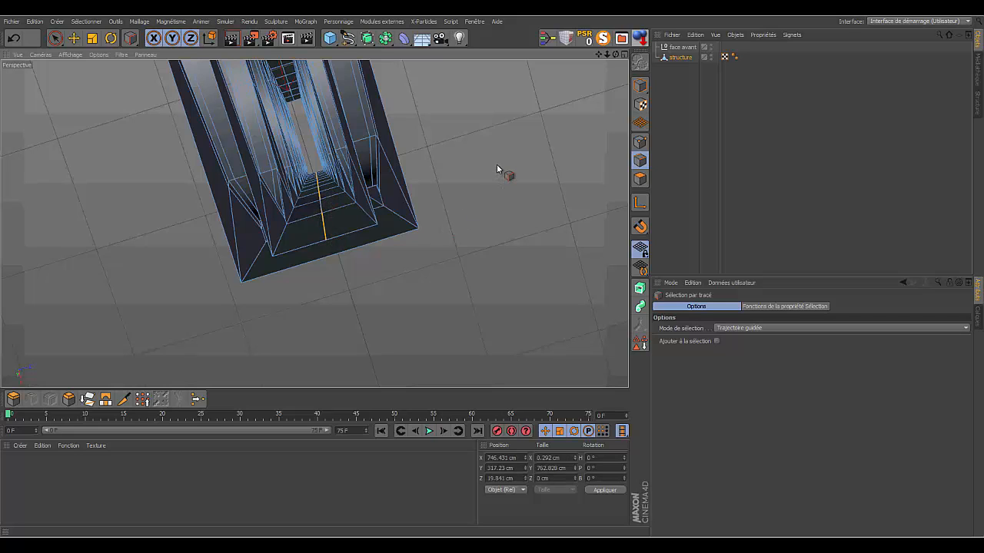
right_click(497, 164)
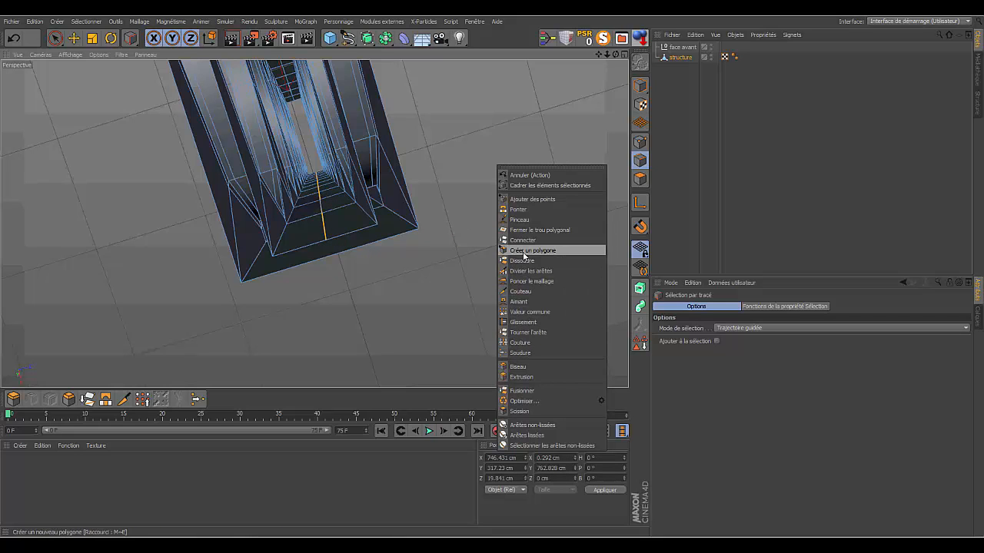
click(525, 393)
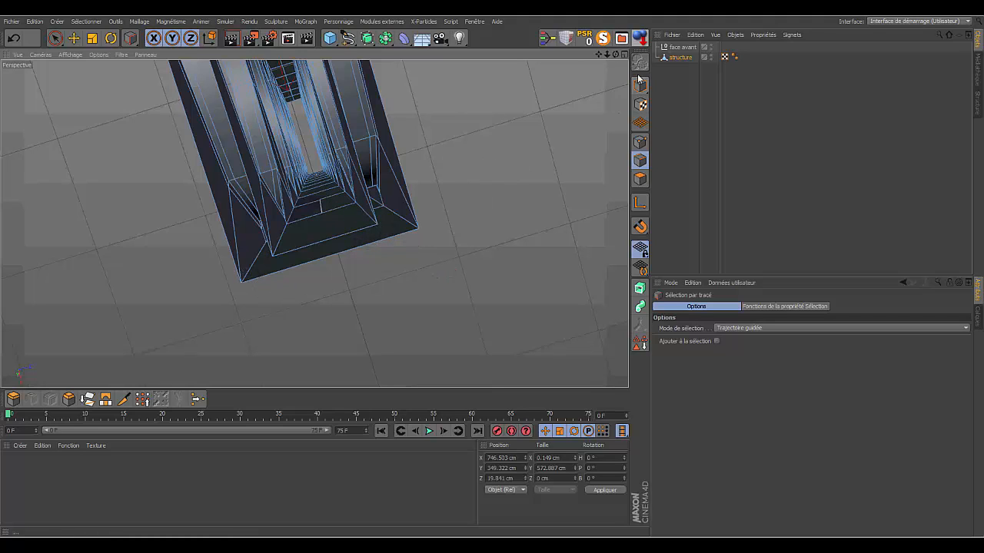
- Select all points of the structure and run Optimiser on them
mouse_move(616, 56)
mouse_down()
mouse_move(601, 36)
mouse_move(653, 19)
mouse_move(613, 52)
mouse_up()
alt+drag(313, 222, 314, 223)
drag(607, 56, 315, 223)
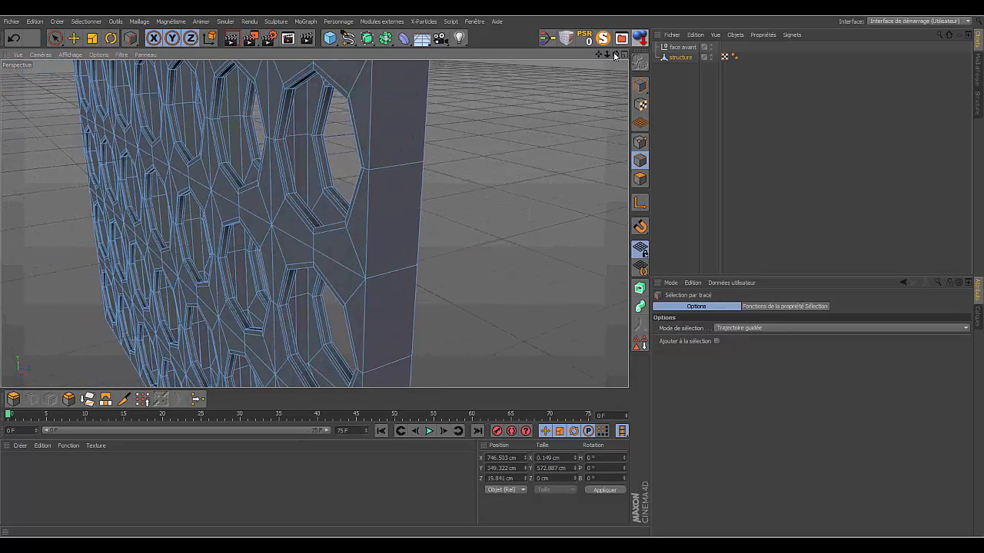
drag(614, 56, 313, 223)
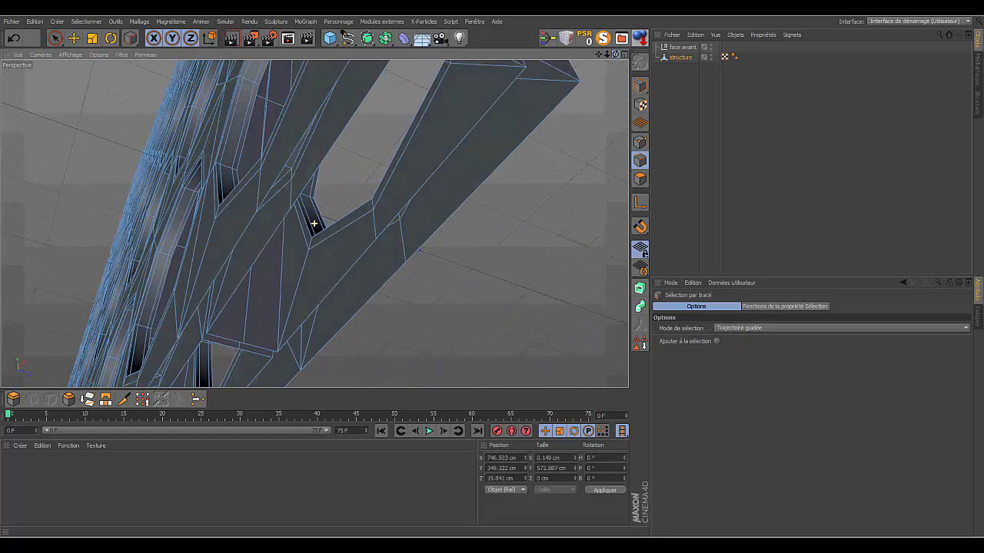
drag(608, 57, 314, 224)
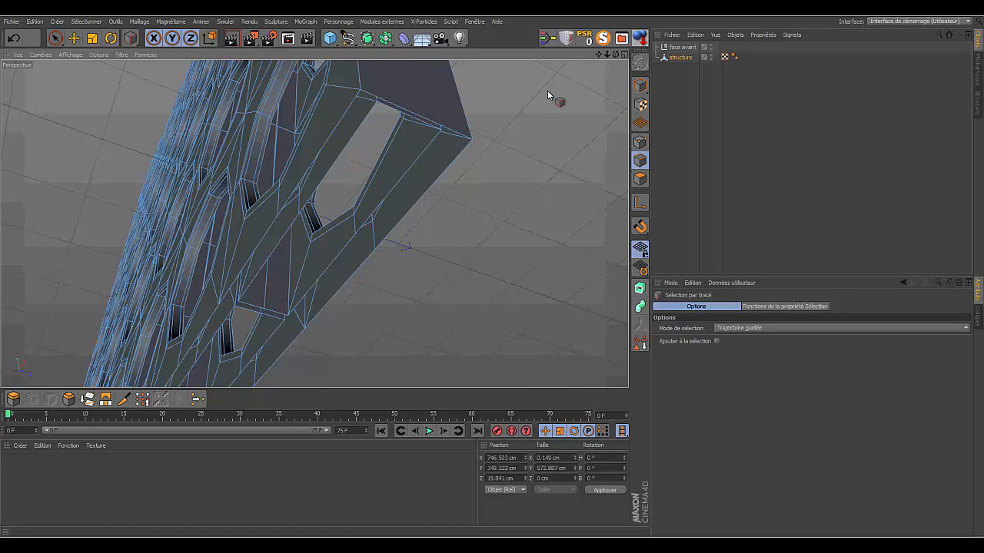
click(640, 142)
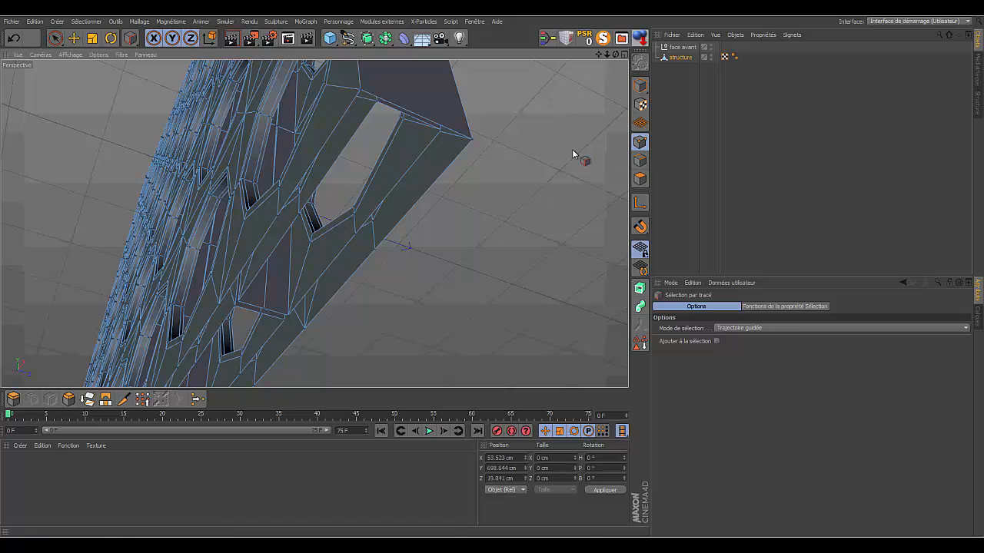
click(55, 38)
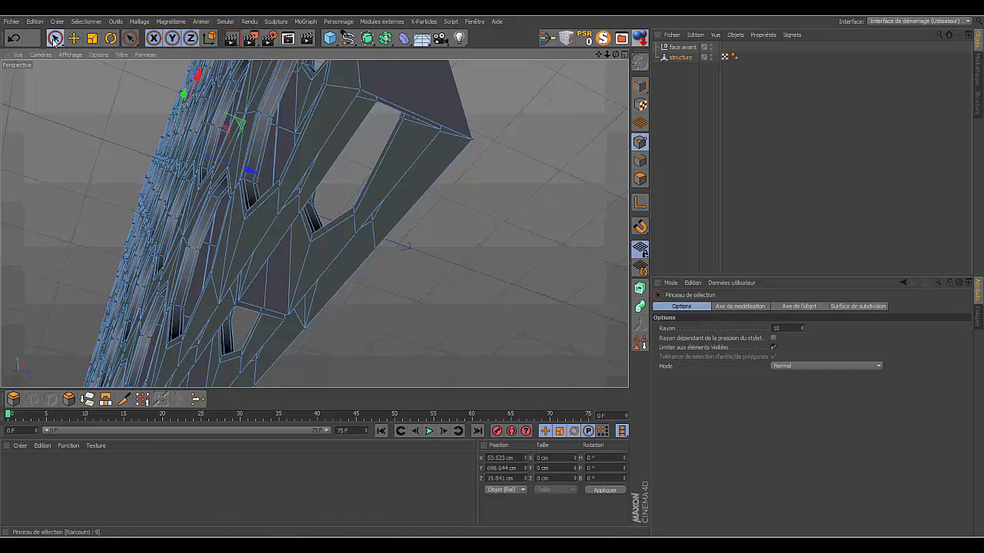
key(ctrl+a)
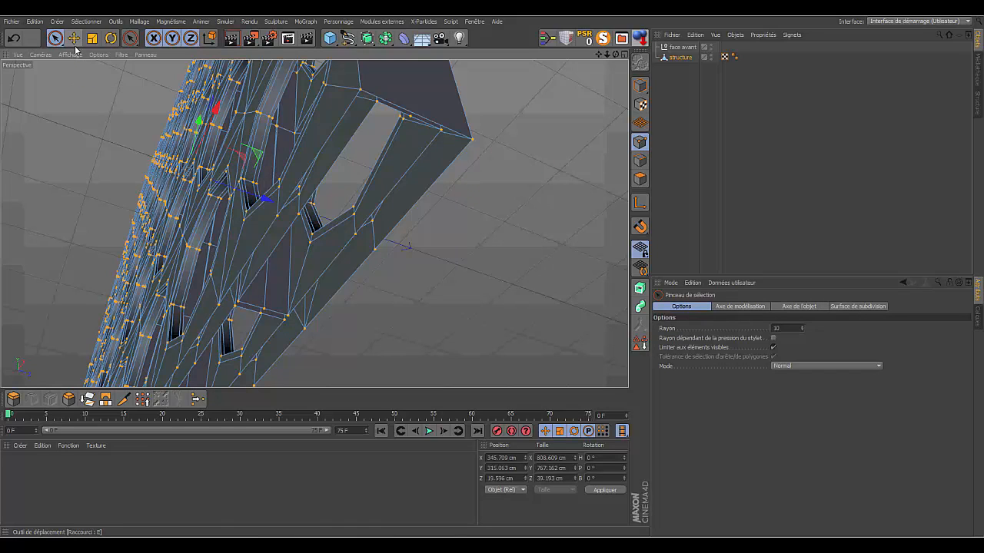
drag(616, 54, 313, 224)
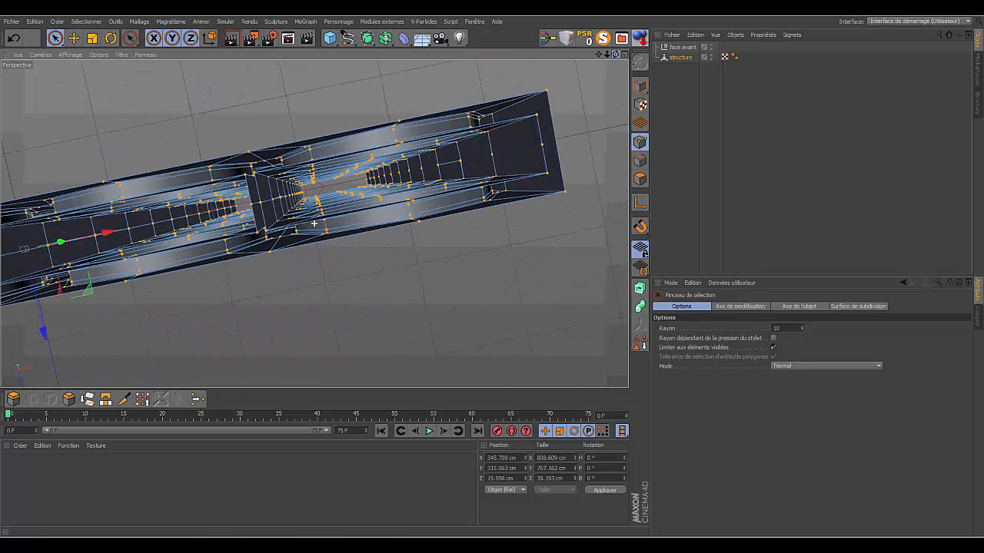
right_click(592, 116)
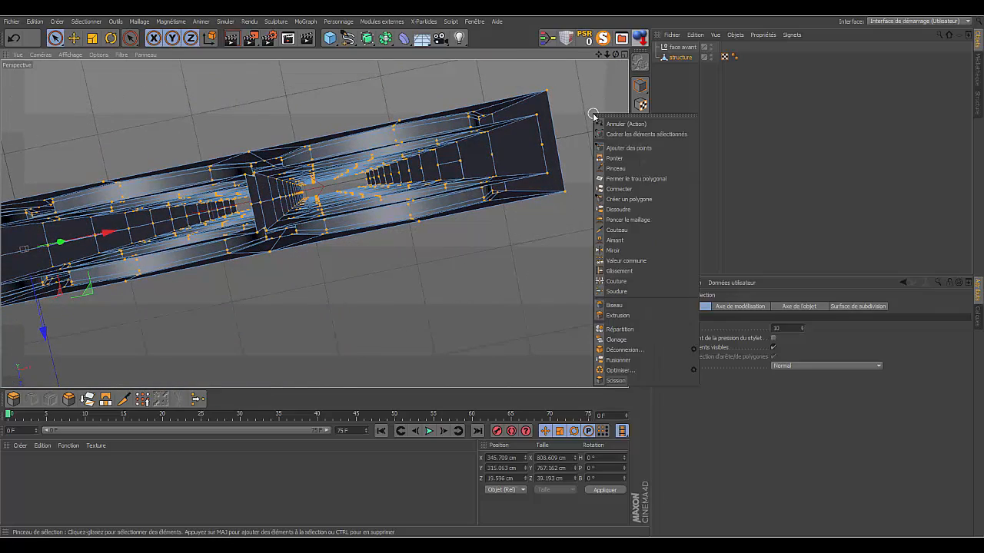
click(611, 369)
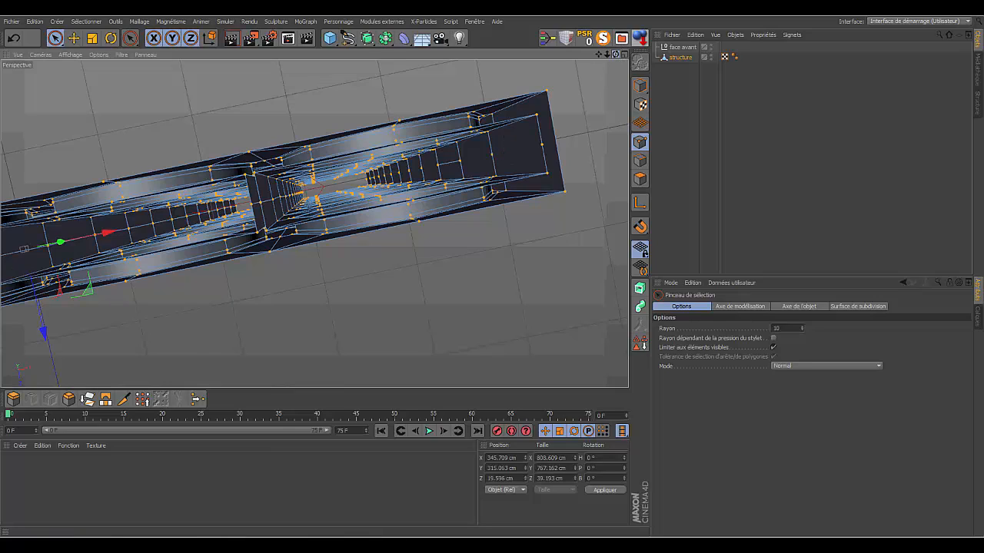
- Bridge the two panels' facing inner edges across the open underside, over the first segments next to the end corner
drag(615, 54, 512, 100)
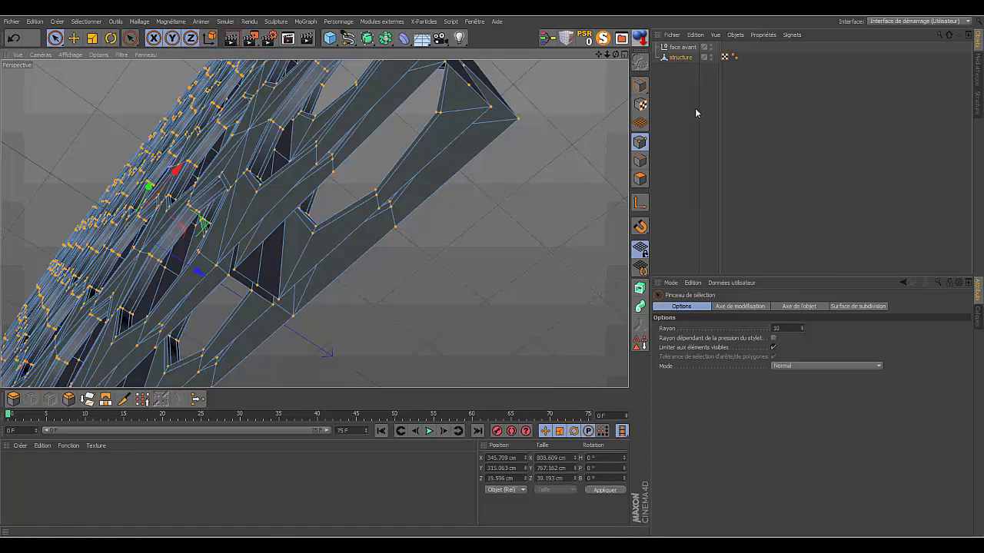
click(640, 161)
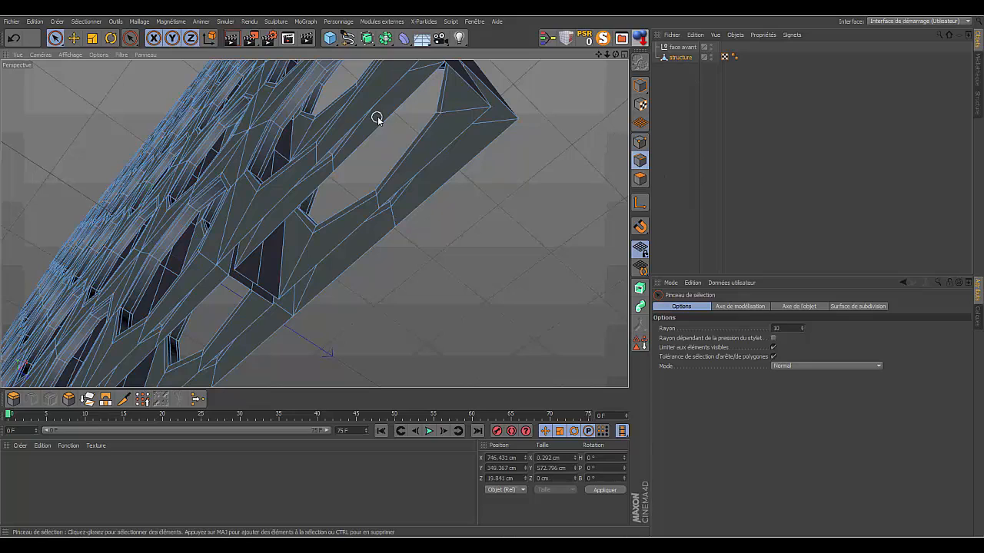
click(404, 110)
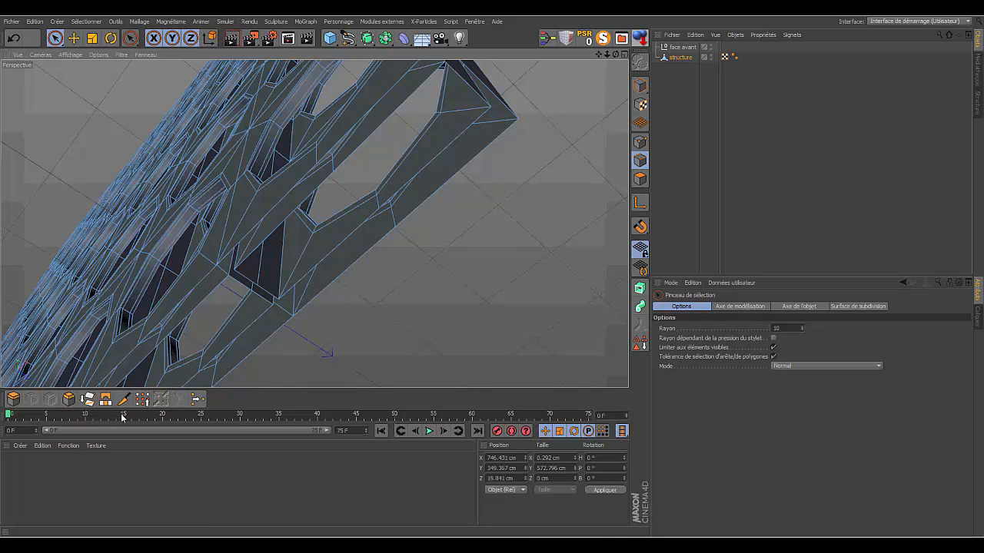
click(105, 399)
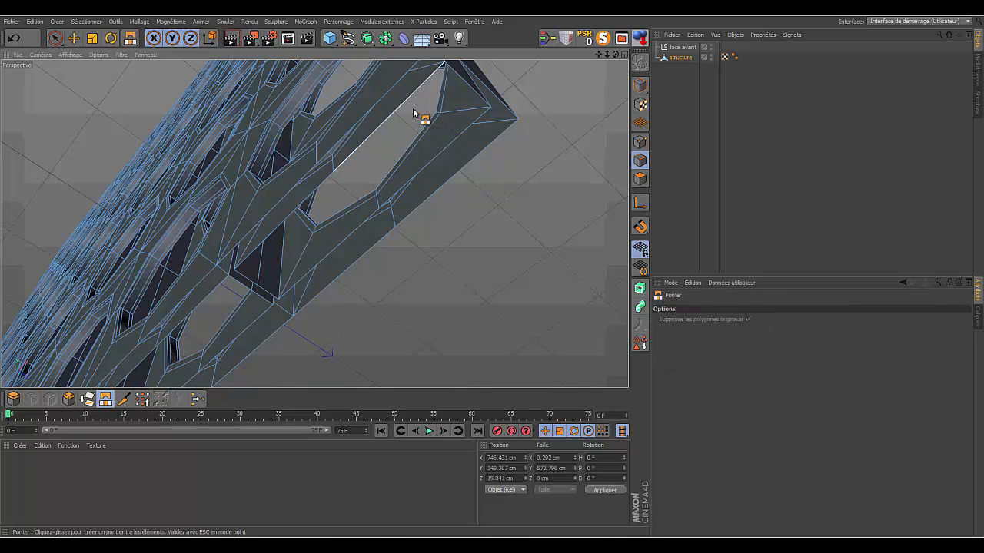
drag(406, 110, 447, 151)
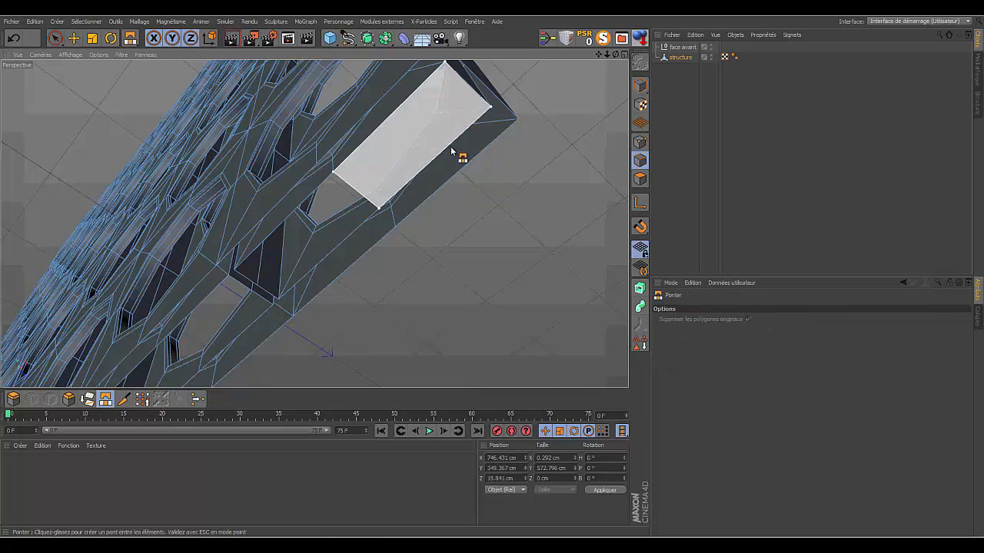
drag(313, 190, 342, 237)
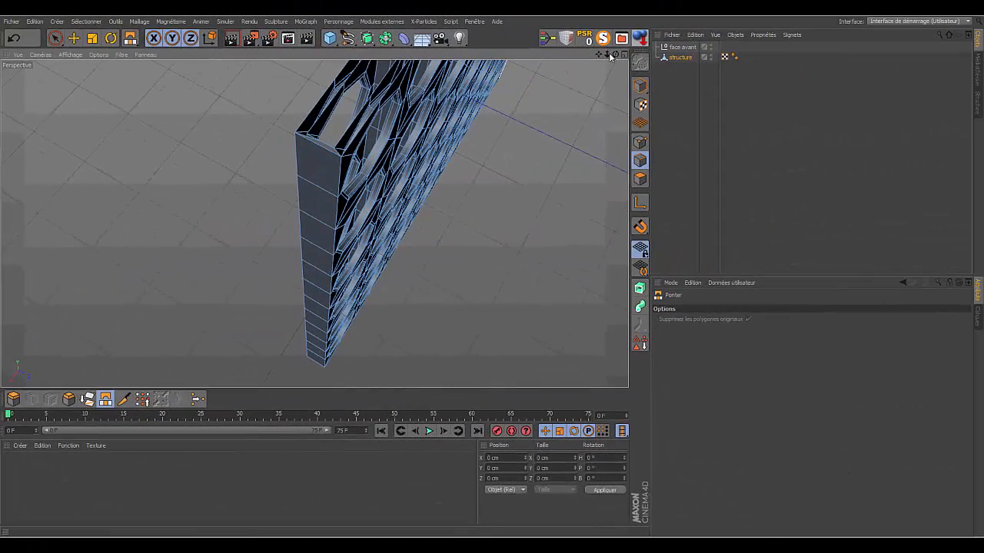
drag(607, 55, 315, 223)
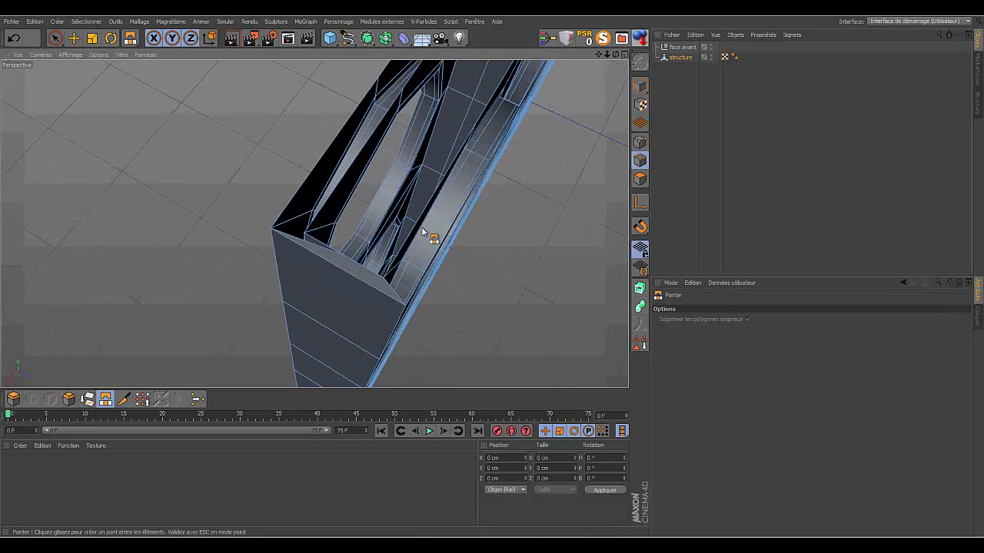
drag(614, 55, 314, 224)
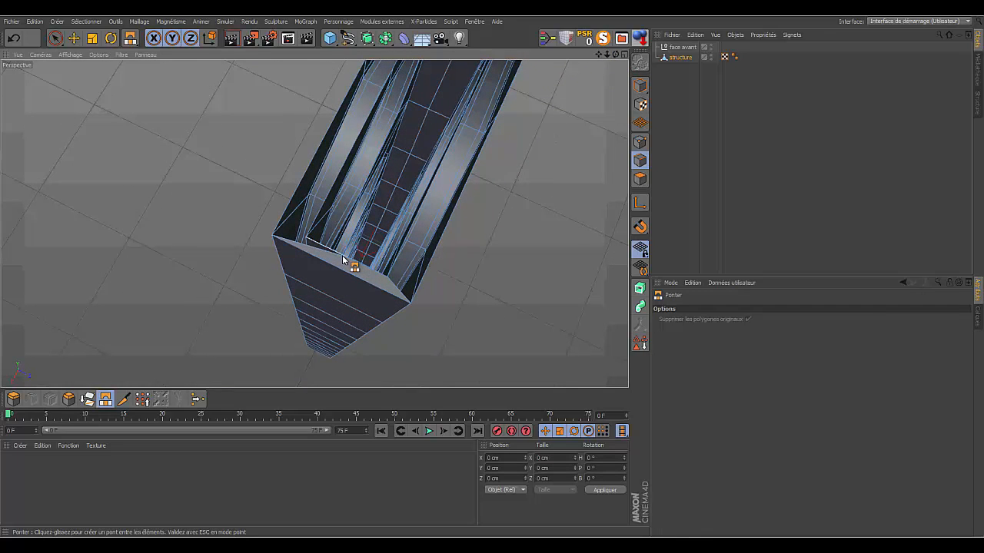
- Undo the end bridge, then select the inner end edge's middle and adjacent corner points and weld them at the corner with Soudure
click(13, 40)
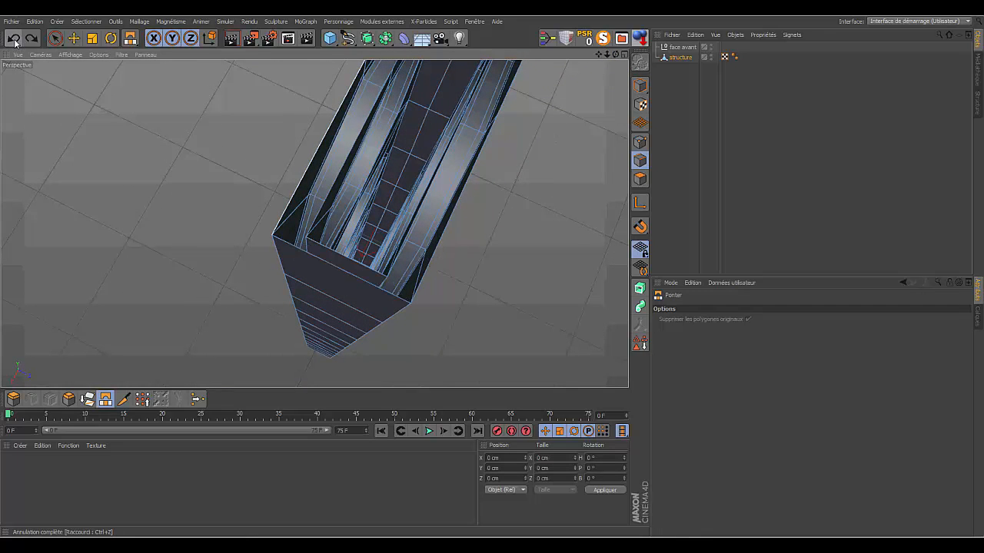
click(640, 142)
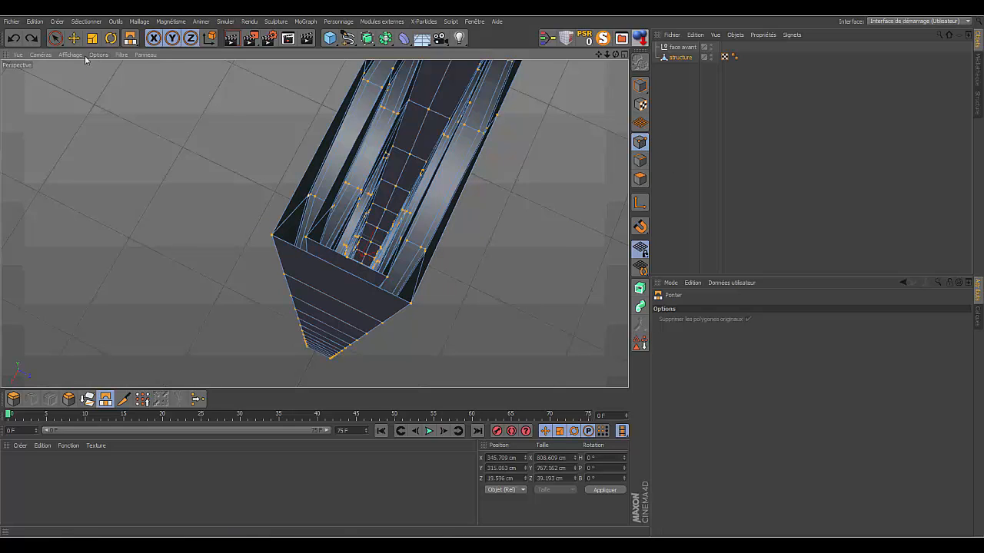
click(56, 40)
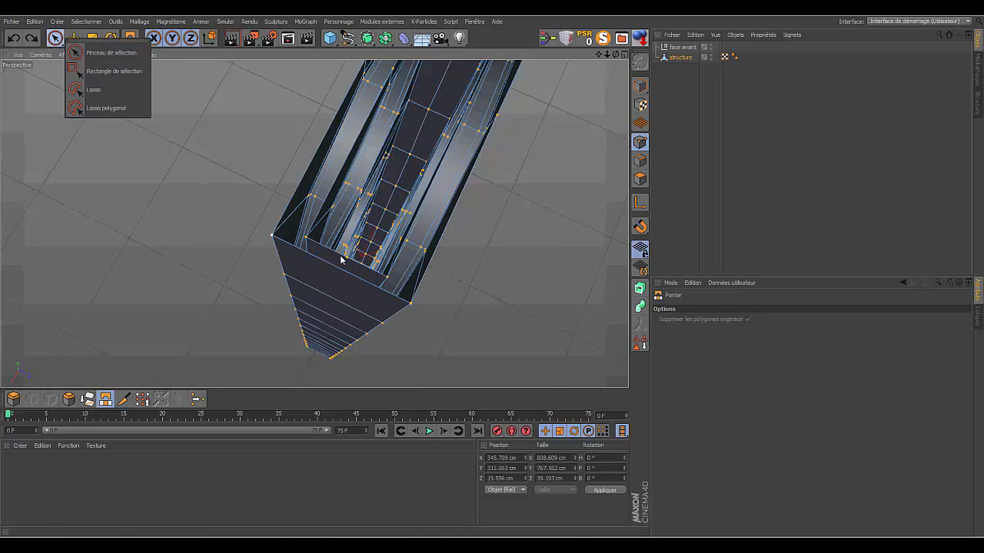
click(615, 58)
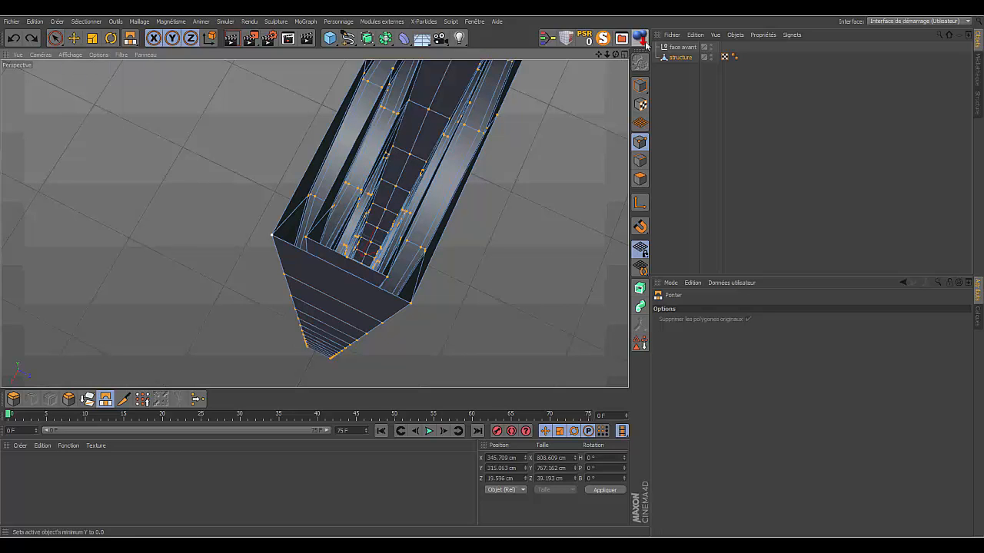
drag(616, 55, 636, 38)
alt+drag(354, 201, 419, 170)
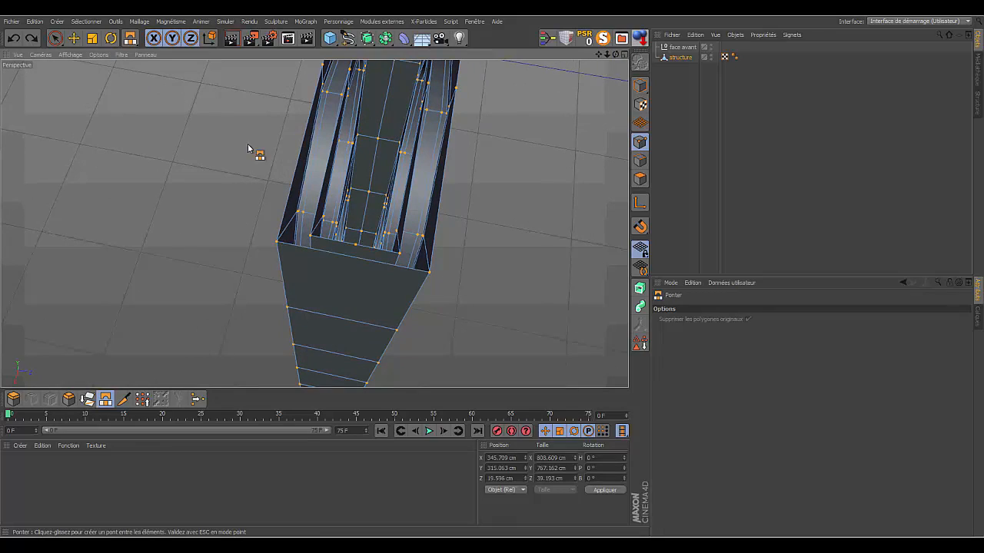
click(55, 38)
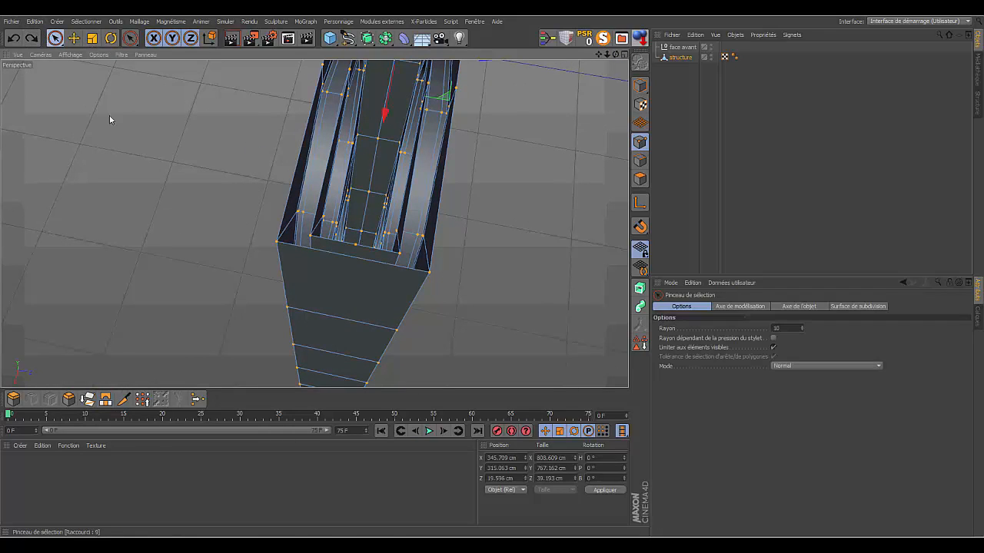
click(357, 245)
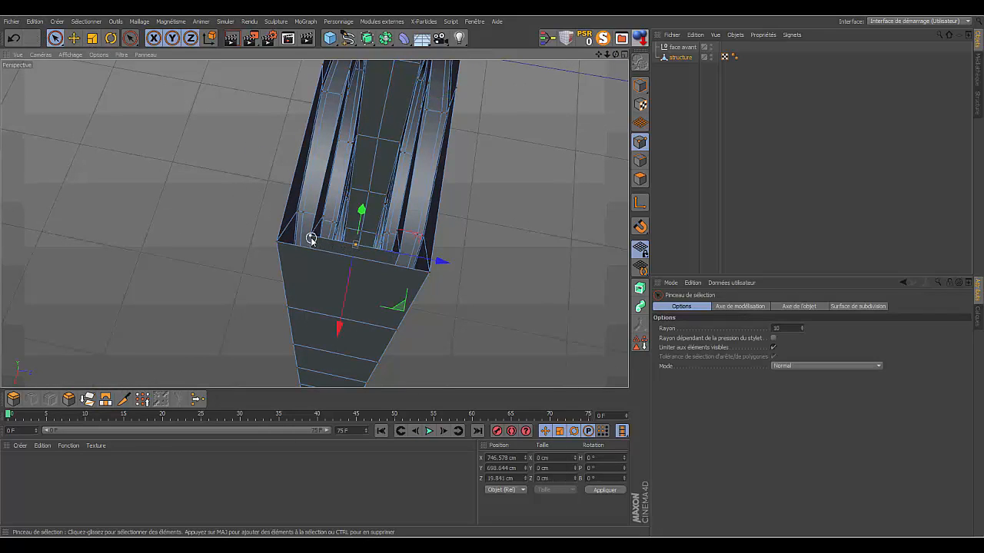
shift+click(310, 239)
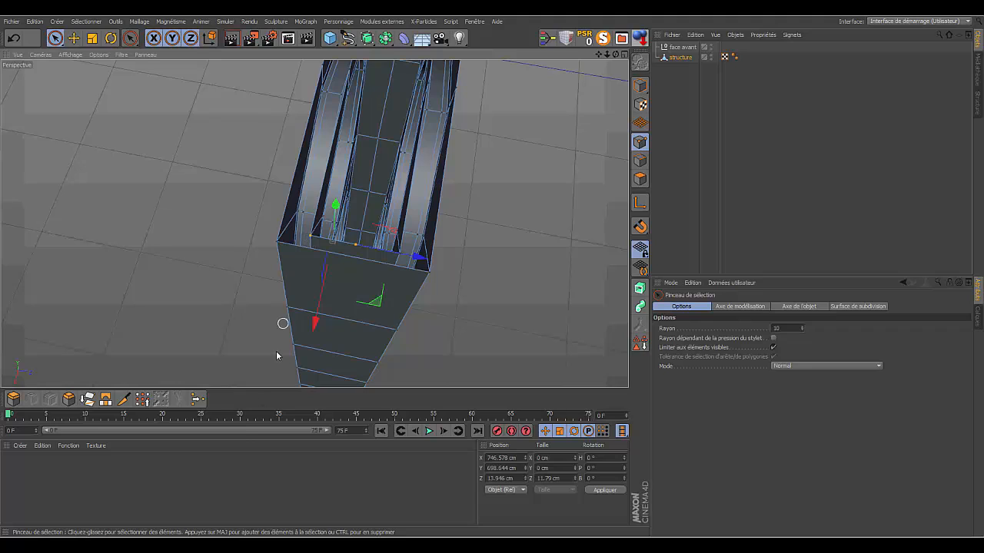
click(198, 398)
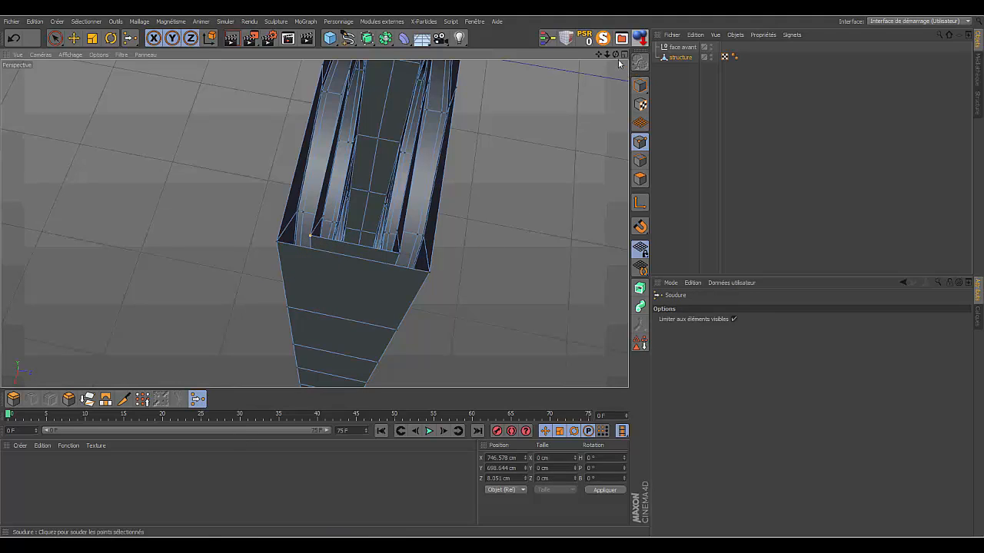
- Bridge the inner and outer edges of the end wall, then those of the adjoining side panel segment, on the open underside
drag(608, 55, 551, 340)
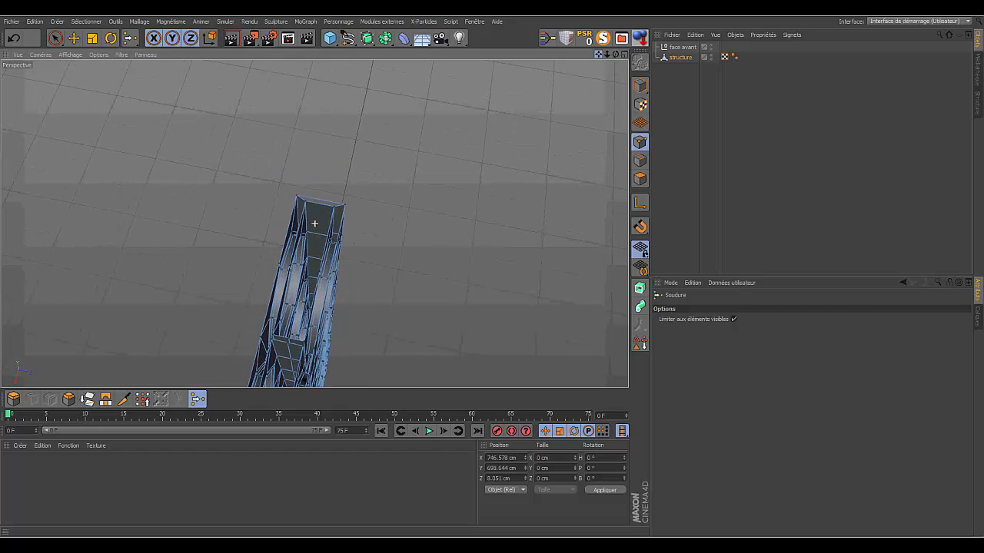
drag(607, 55, 676, 54)
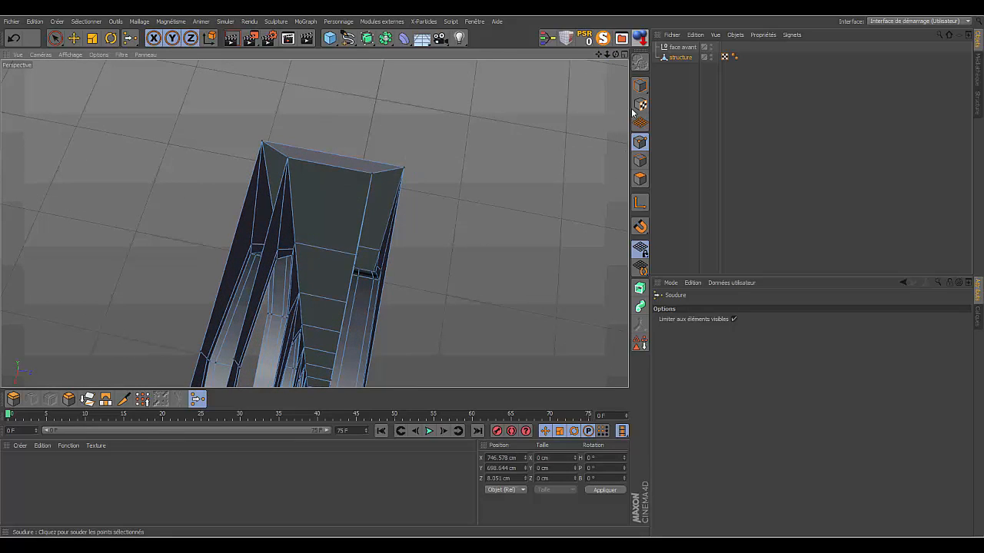
drag(600, 55, 630, 1)
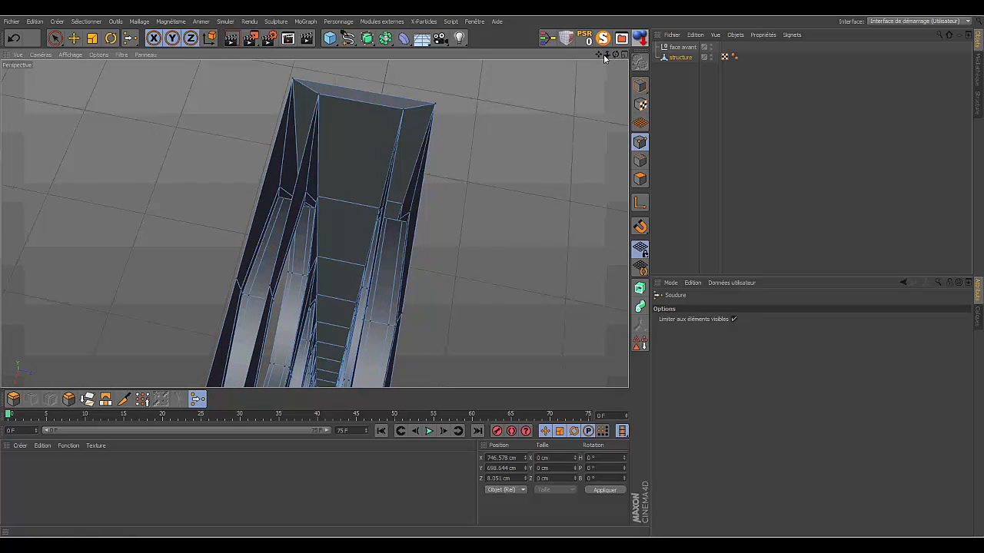
mouse_move(606, 54)
mouse_down()
mouse_move(598, 51)
mouse_move(620, 65)
mouse_up()
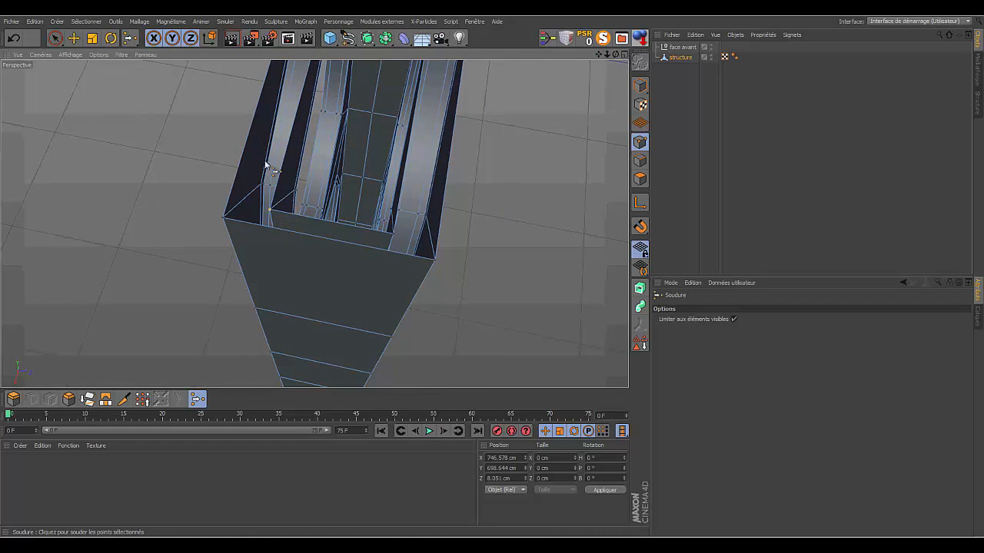
key(b)
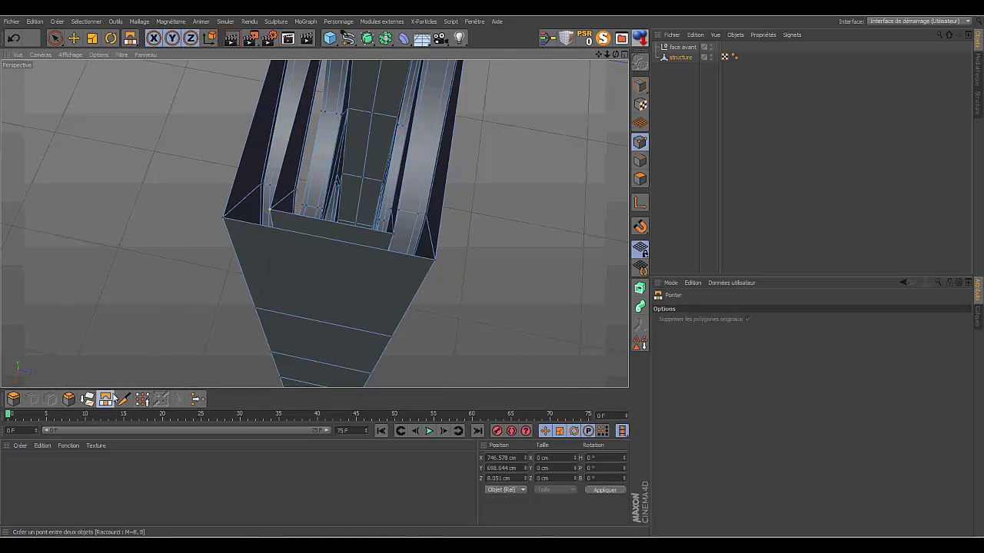
click(639, 160)
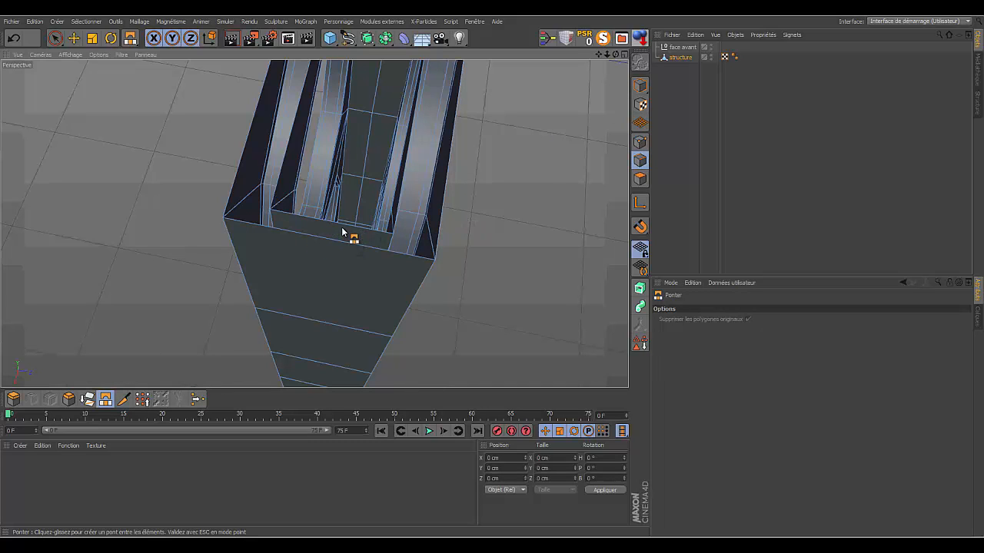
click(678, 58)
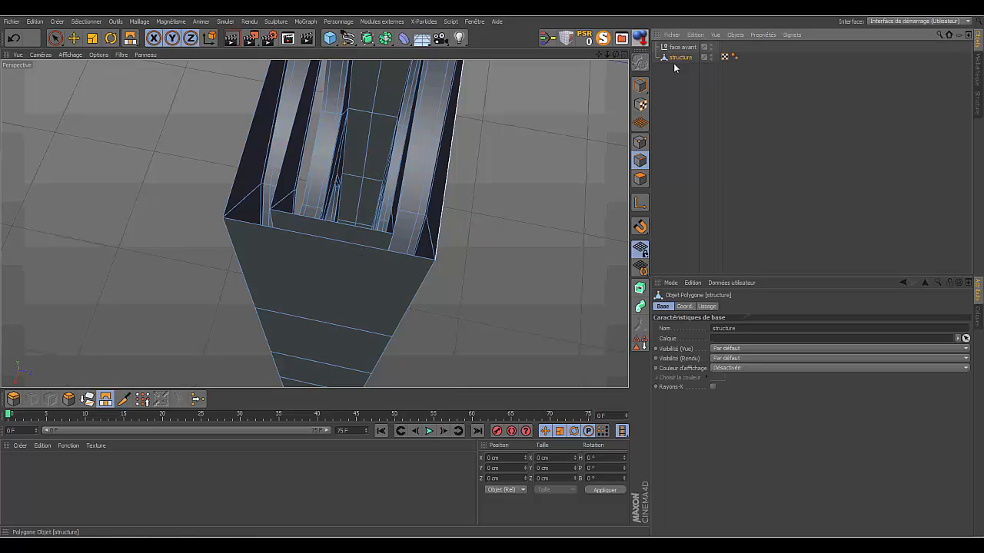
click(639, 160)
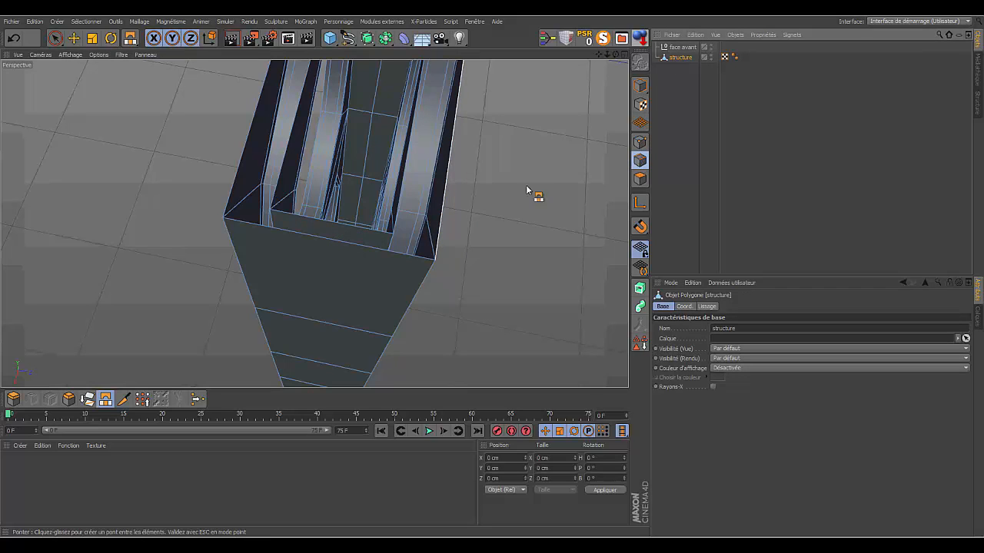
drag(360, 230, 384, 248)
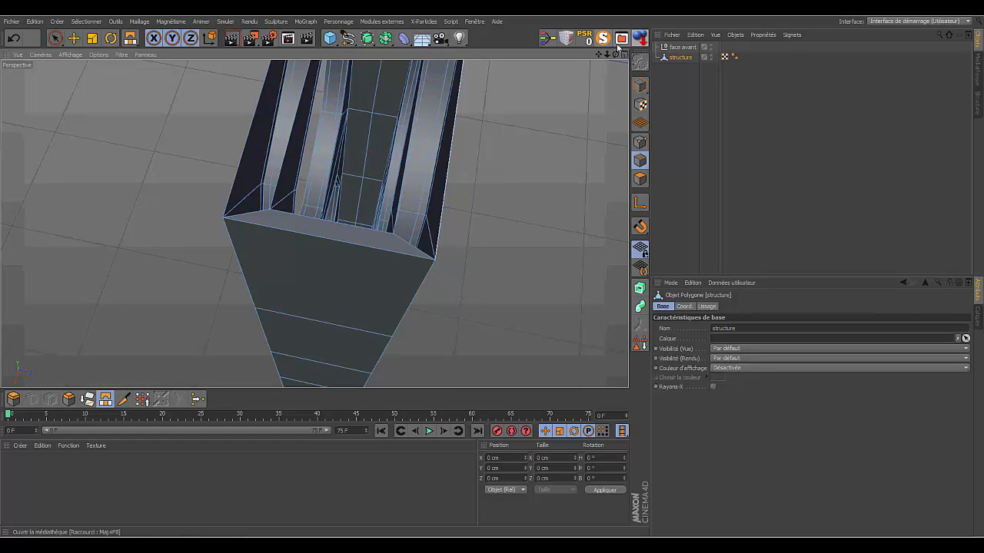
drag(615, 55, 661, 55)
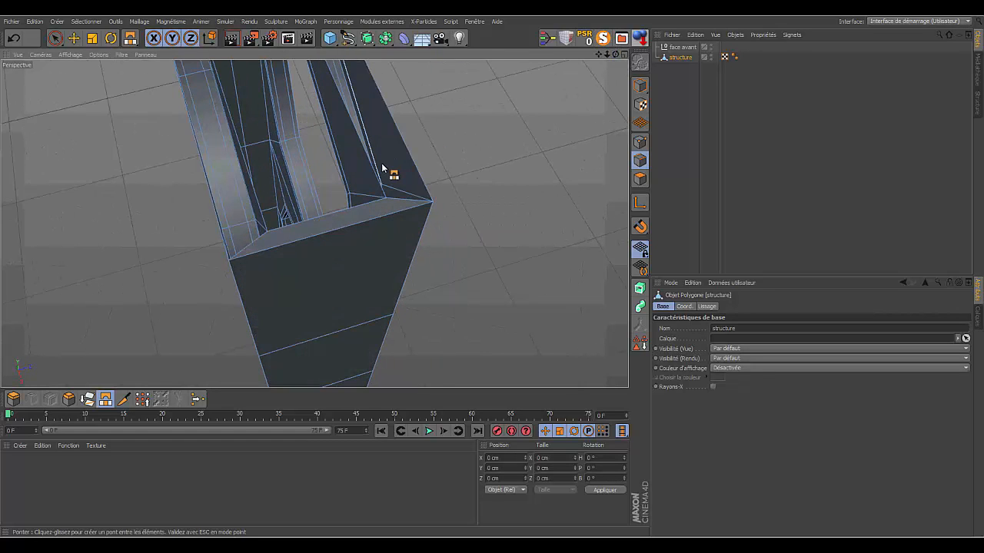
drag(370, 167, 403, 167)
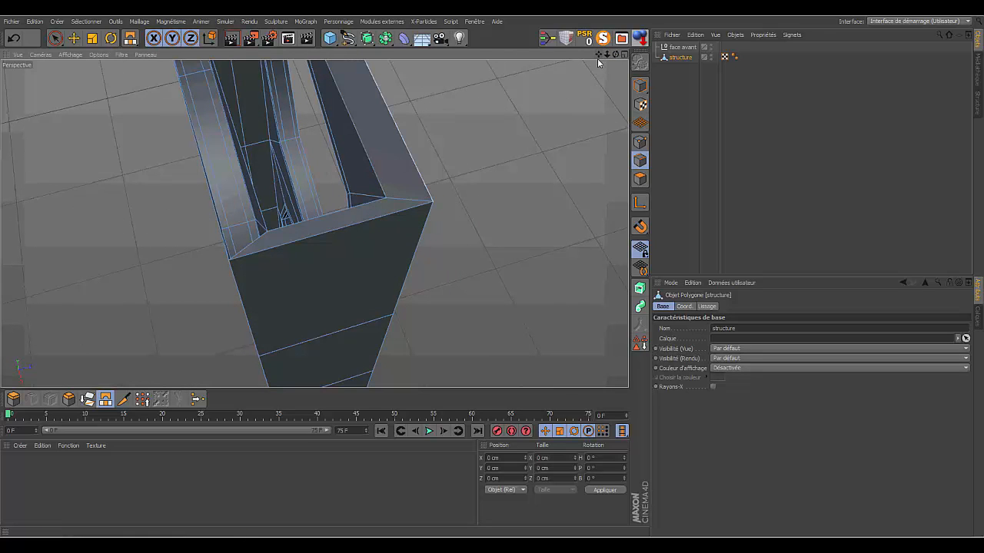
- Bridge the facing edges of the first inner divider's two walls and the open panel segments on both sides beside it
drag(601, 54, 601, 55)
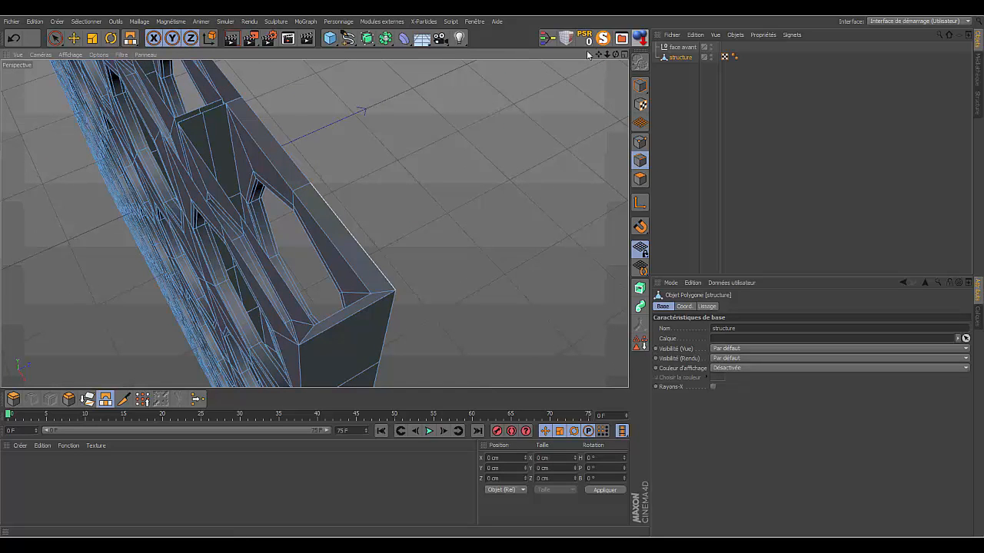
drag(615, 55, 560, 103)
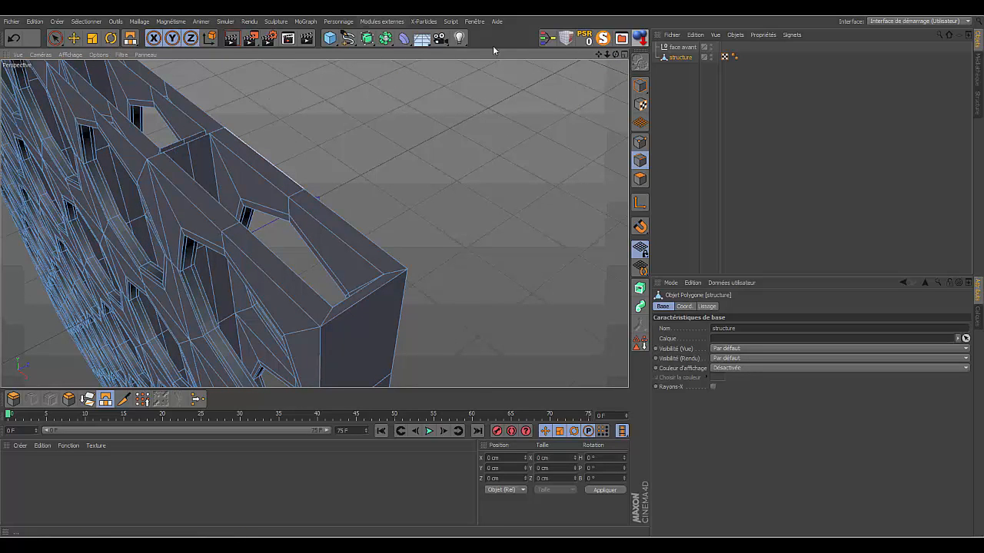
drag(598, 54, 684, 146)
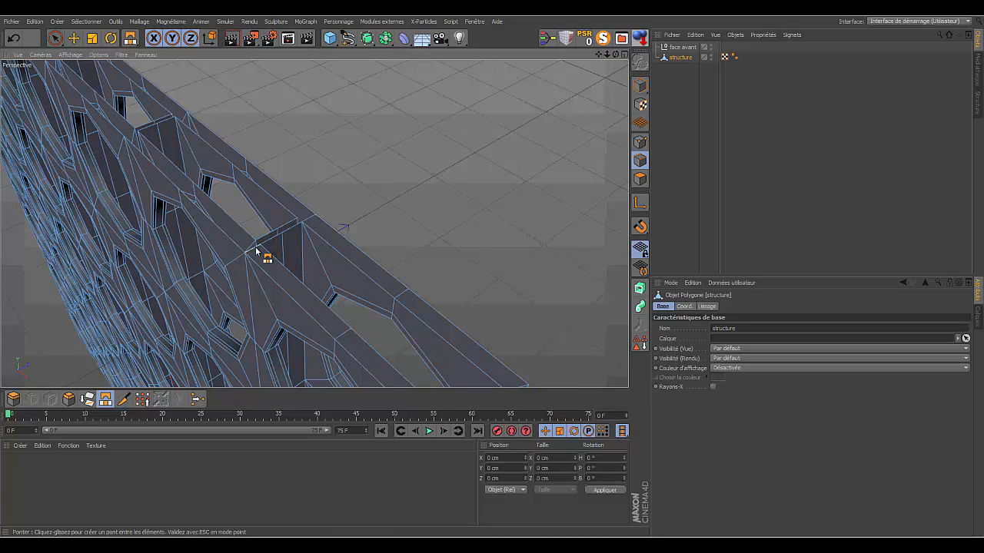
mouse_move(606, 54)
mouse_down()
mouse_move(637, 84)
mouse_move(603, 60)
mouse_move(576, 70)
mouse_move(538, 58)
mouse_move(604, 73)
mouse_up()
key(b)
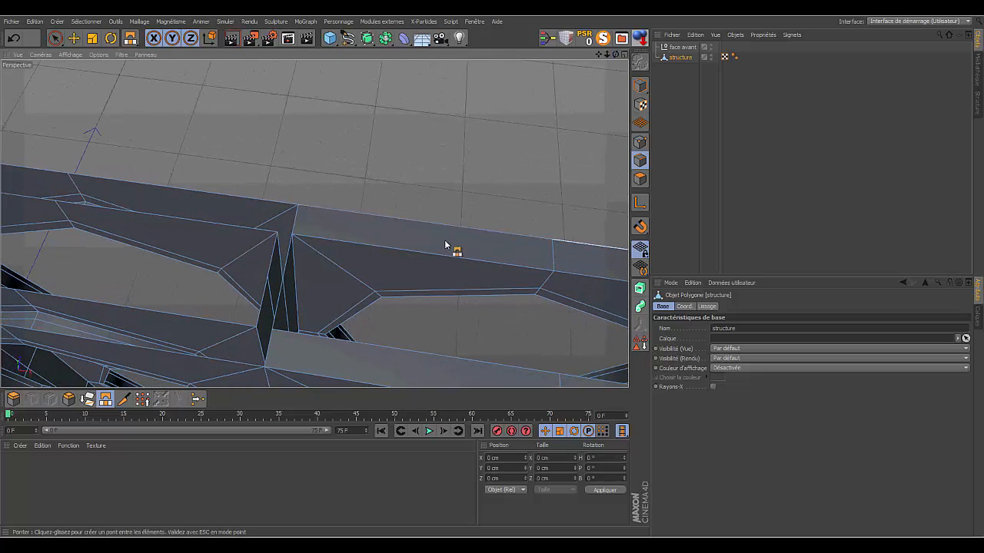
drag(262, 308, 263, 306)
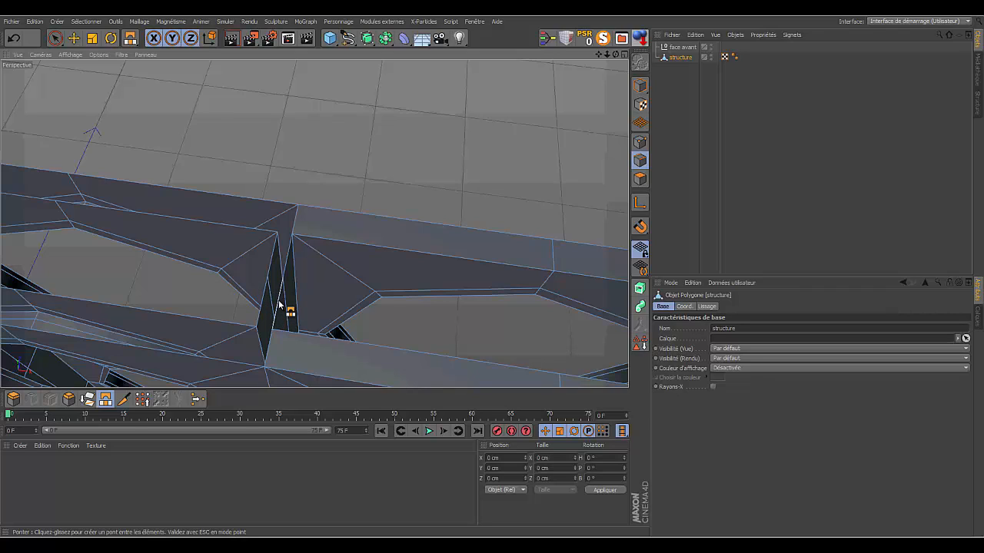
drag(279, 305, 264, 303)
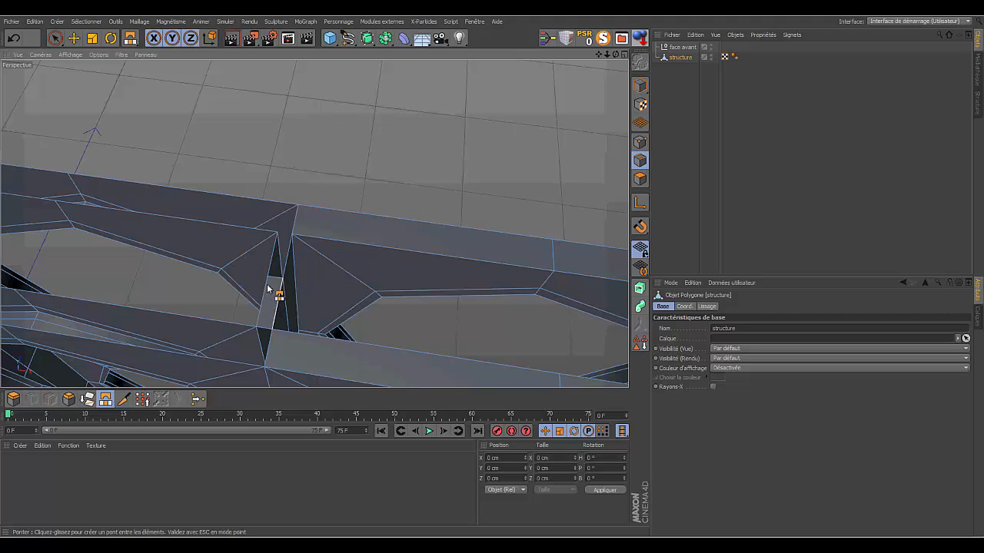
drag(287, 258, 279, 259)
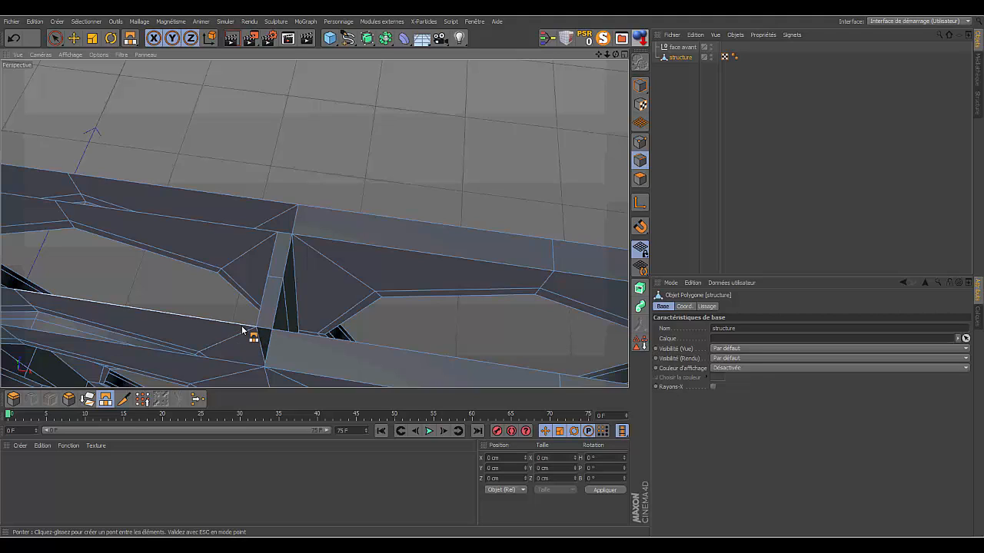
drag(242, 330, 225, 364)
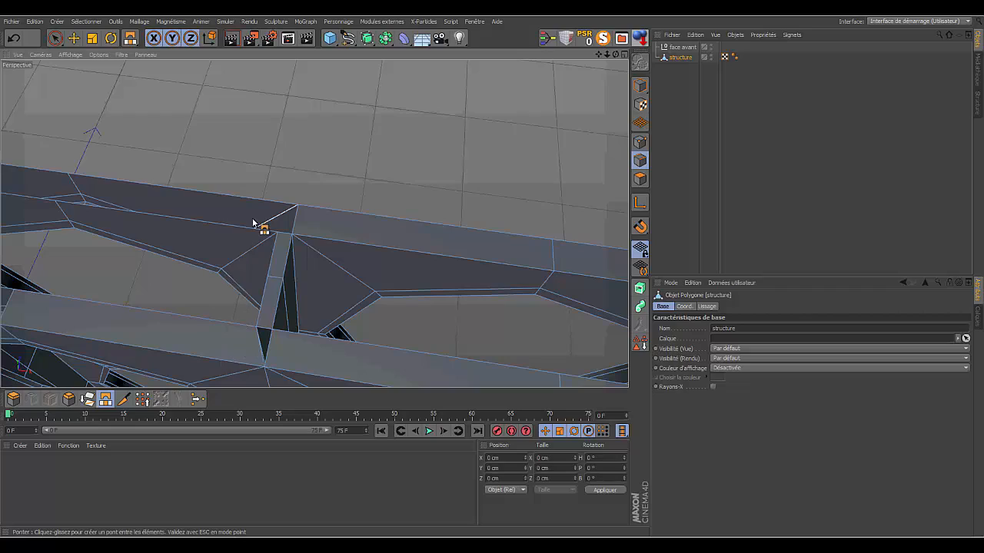
drag(254, 204, 246, 226)
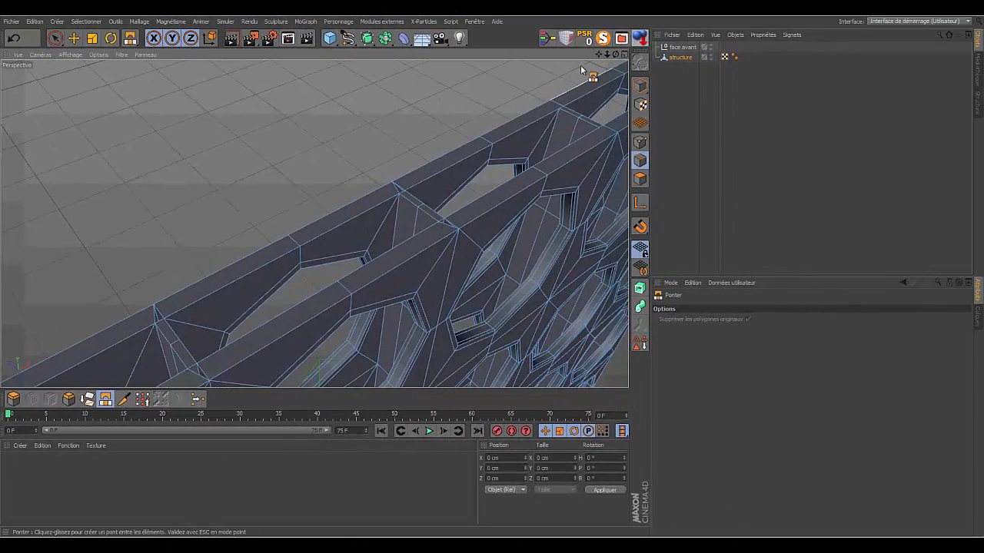
- Close the small leftover hole where the divider meets the panel rim using Fermer le trou polygonal
right_drag(598, 55, 315, 223)
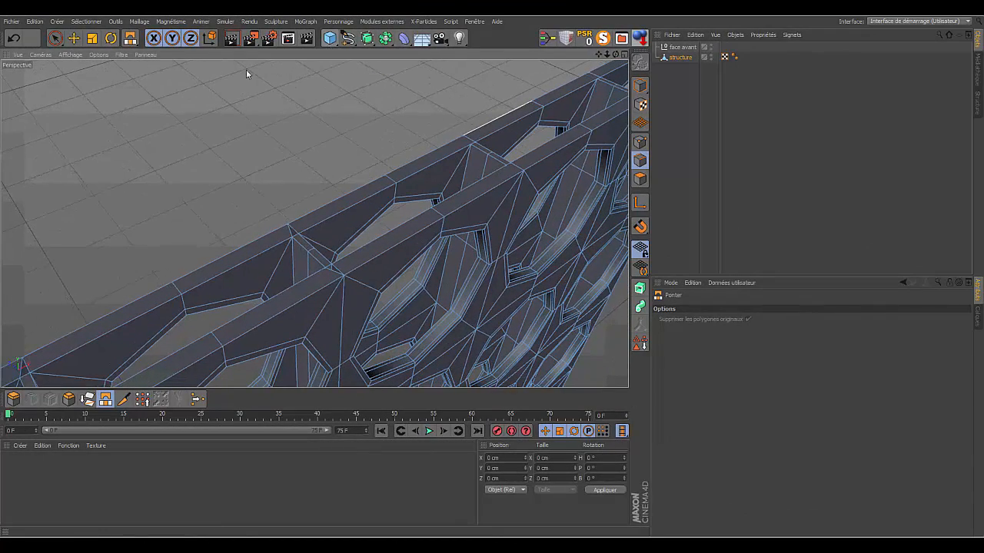
click(139, 21)
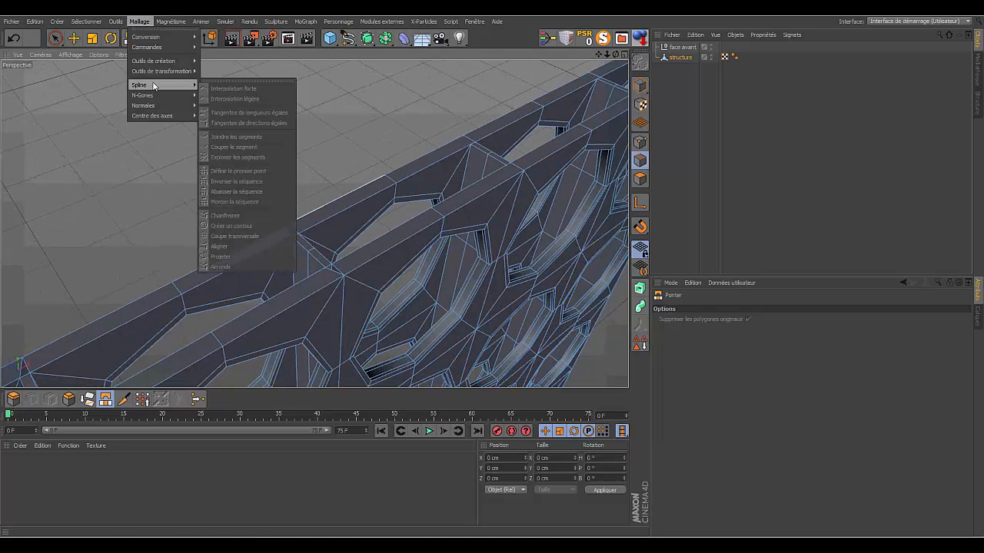
mouse_move(148, 64)
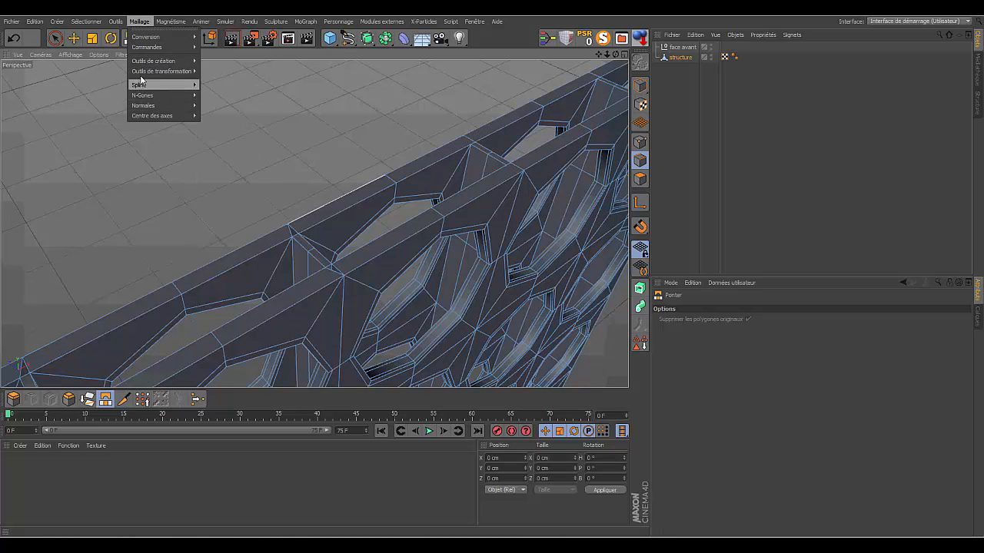
click(221, 158)
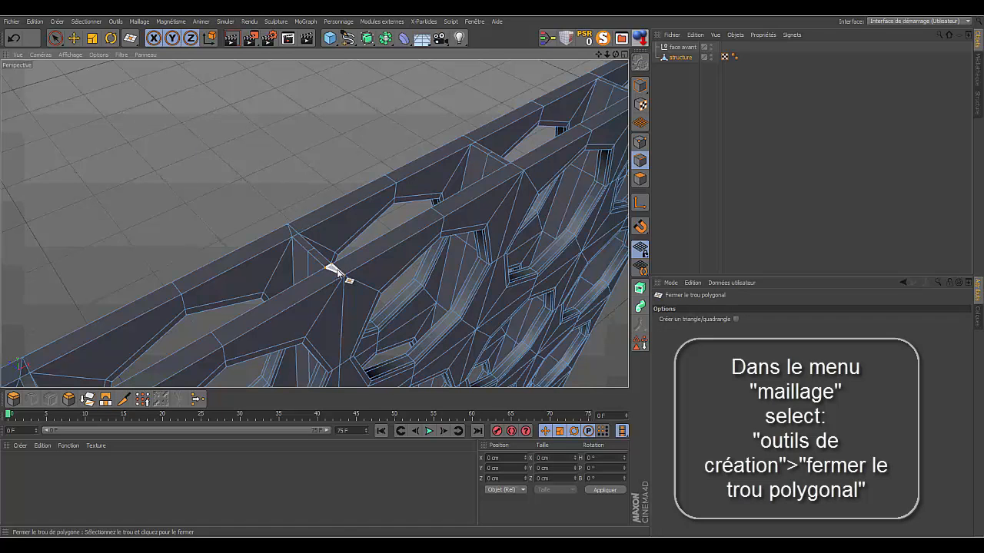
drag(599, 54, 579, 72)
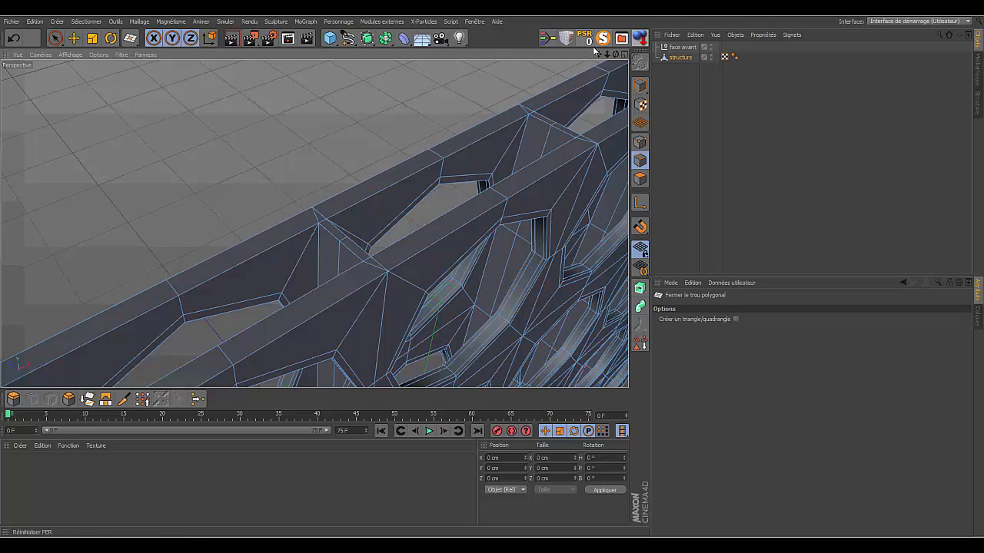
drag(599, 53, 624, 55)
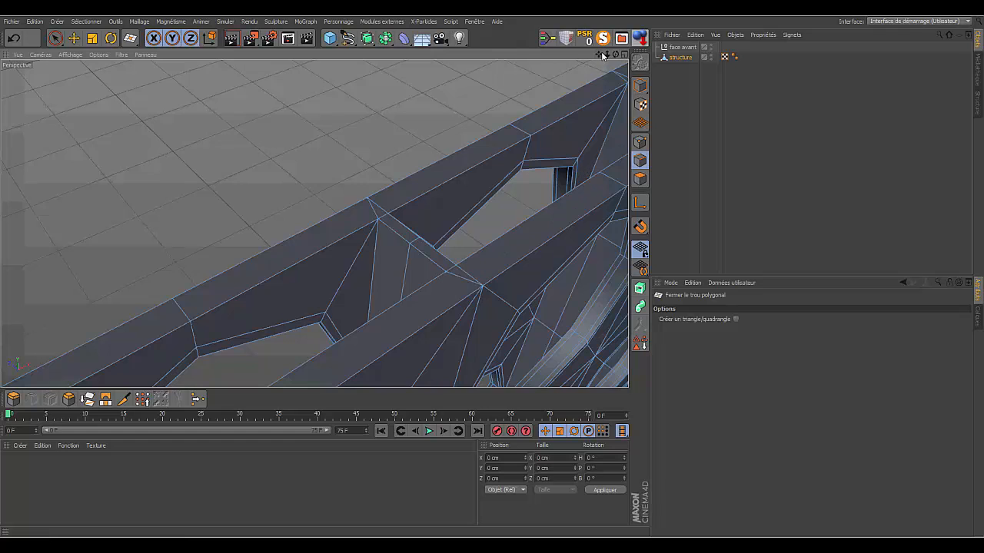
- Close the remaining small triangular holes where the inner dividers meet the panel rims using Fermer le trou polygonal
mouse_move(605, 54)
mouse_down()
mouse_move(576, 60)
mouse_move(595, 55)
mouse_up()
click(414, 306)
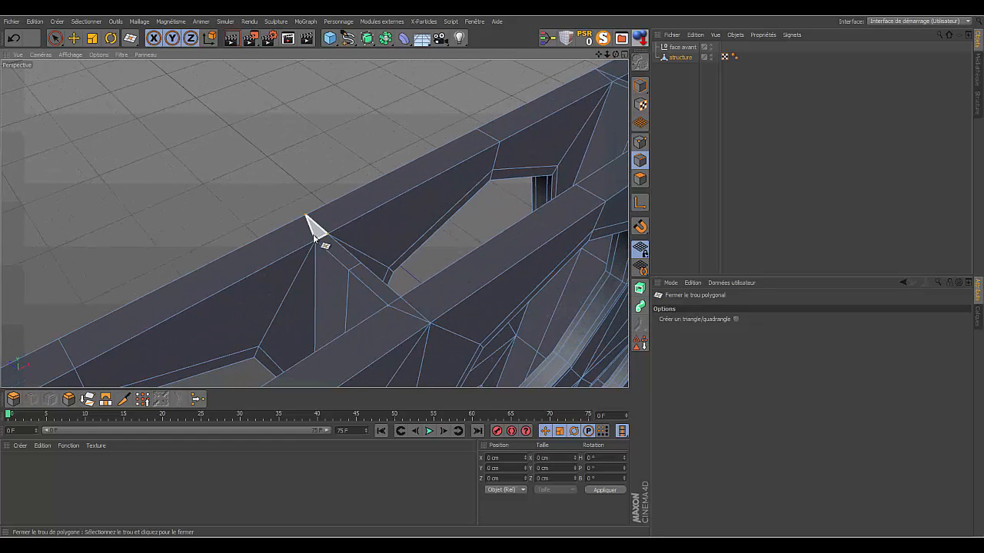
mouse_move(604, 56)
mouse_down()
mouse_move(592, 55)
mouse_move(607, 52)
mouse_up()
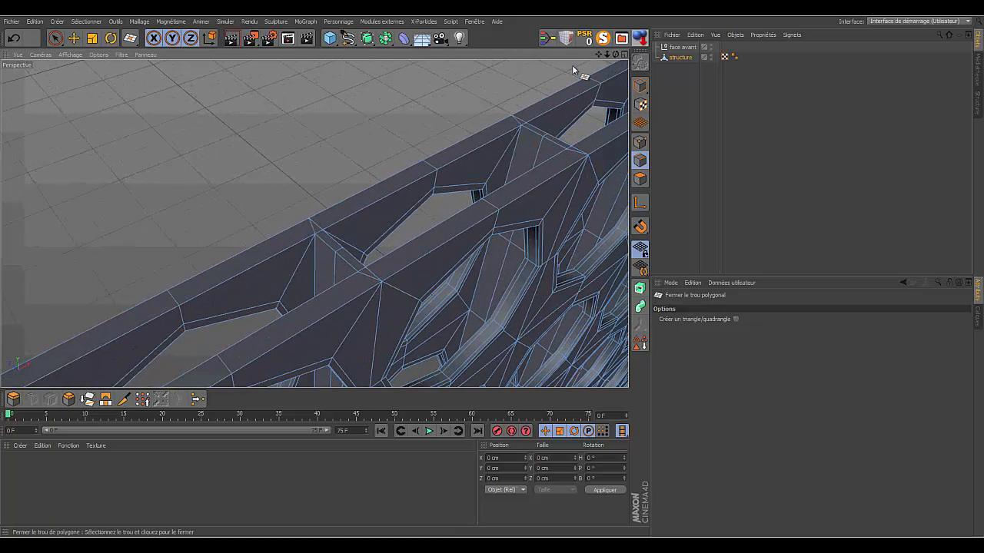
- Select the short diagonal edges where each inner divider meets the two panel rims and remove them with Fusionner
click(56, 37)
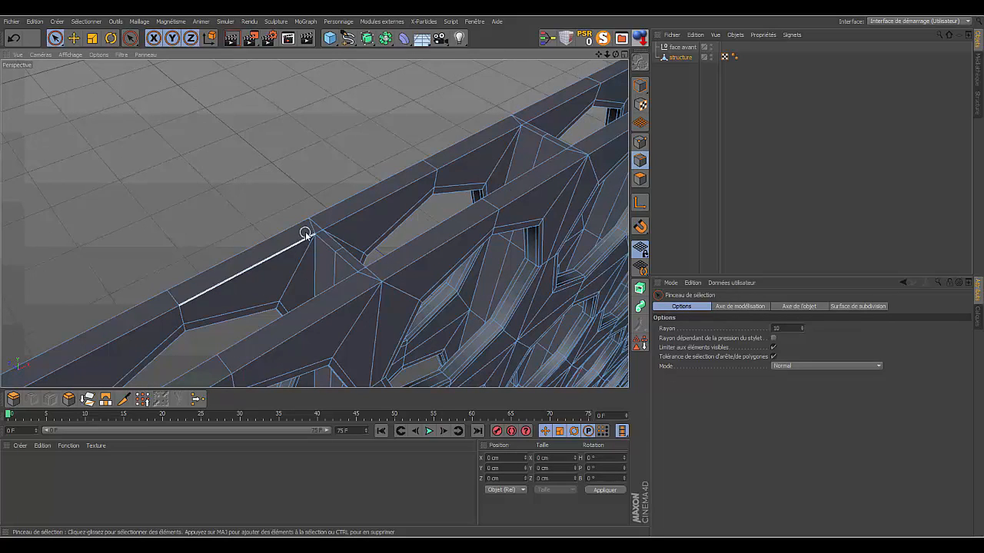
click(366, 281)
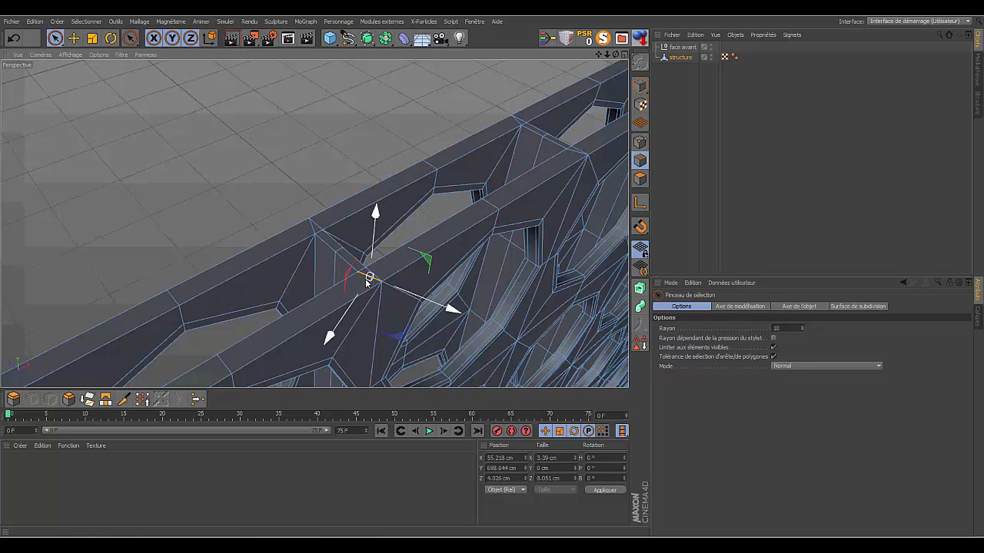
shift+click(310, 225)
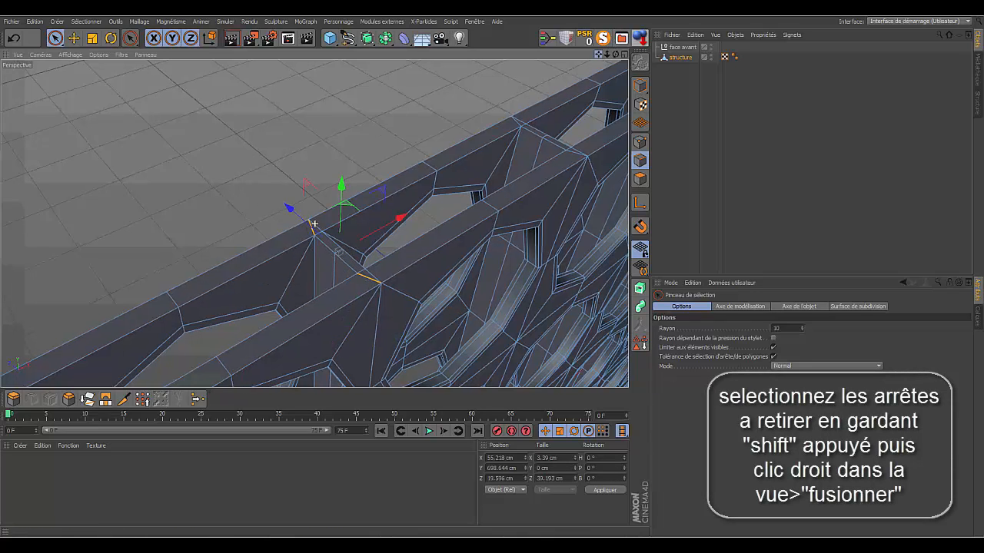
drag(598, 53, 338, 181)
drag(607, 55, 627, 56)
shift+click(315, 222)
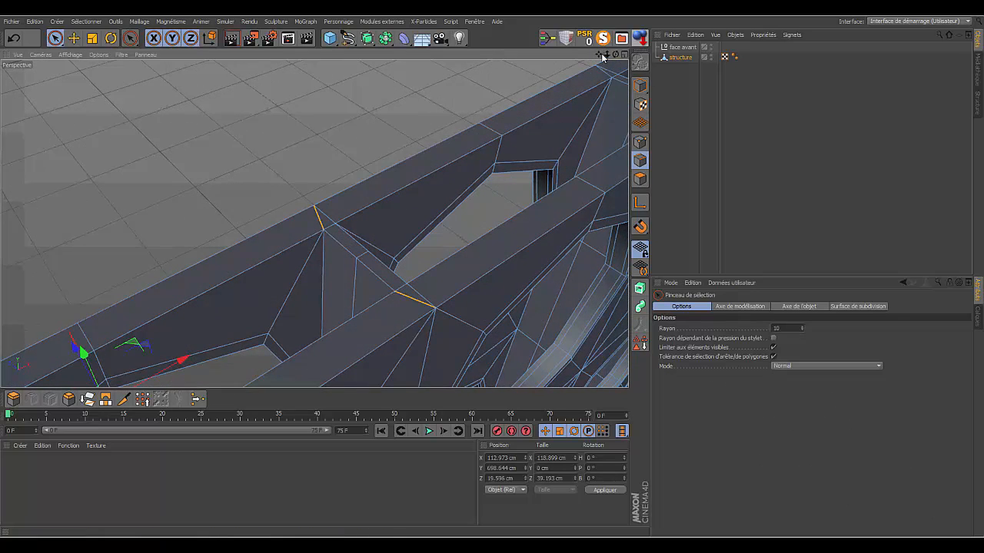
drag(599, 54, 315, 224)
shift+click(435, 193)
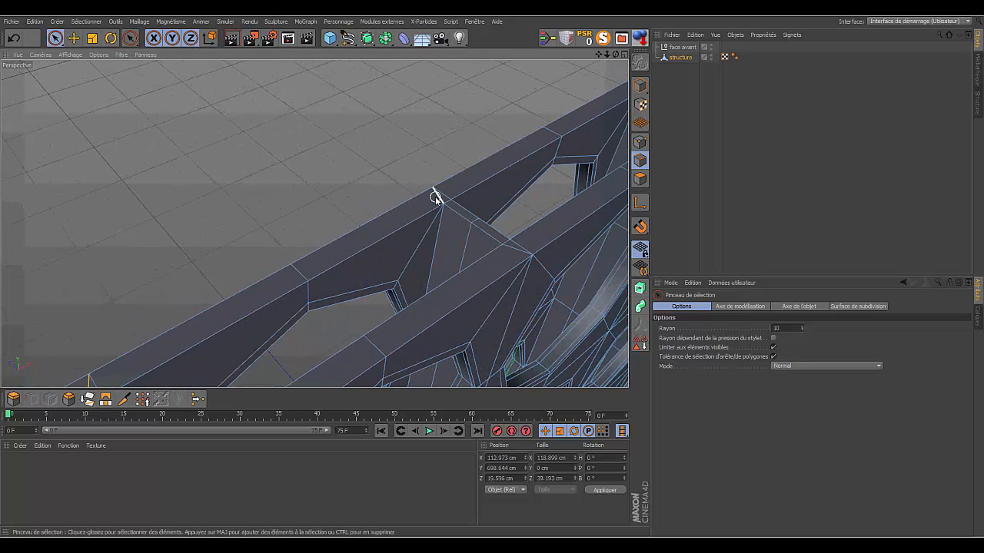
shift+click(509, 251)
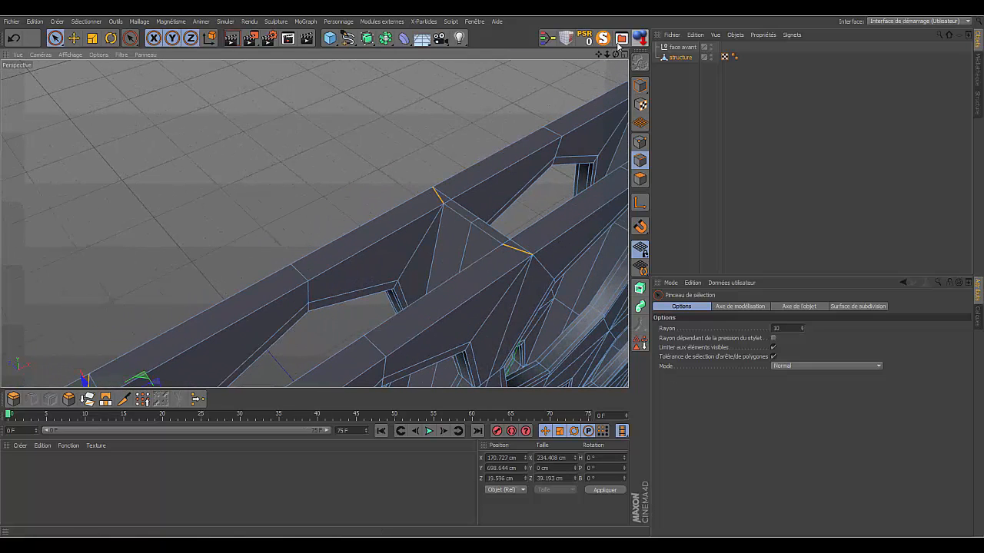
drag(599, 54, 314, 223)
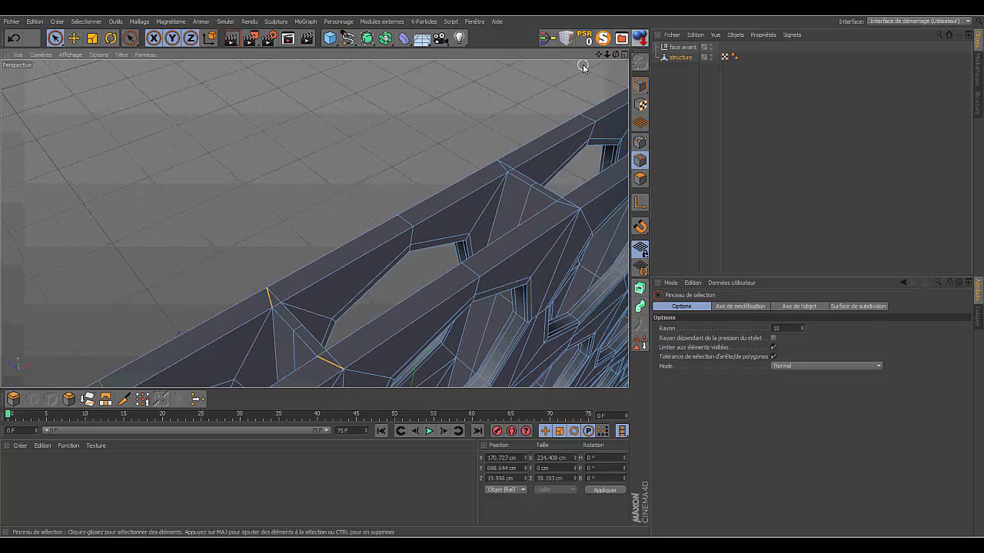
drag(598, 55, 315, 224)
drag(605, 56, 314, 224)
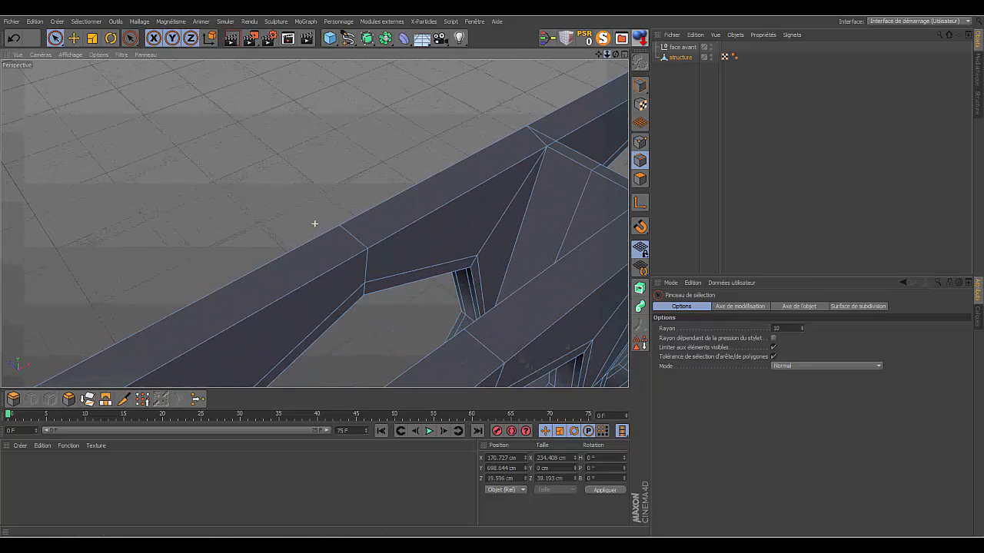
drag(595, 52, 433, 151)
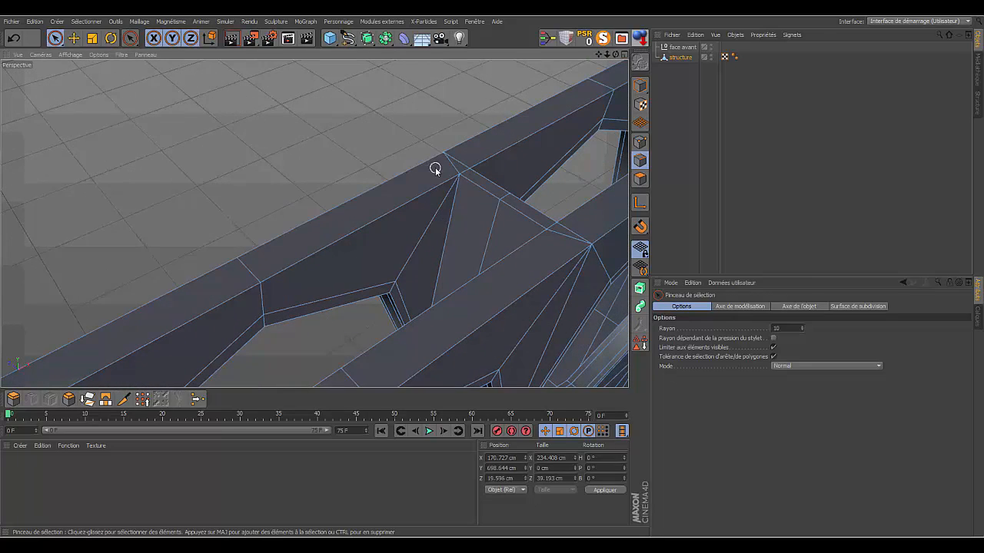
click(564, 237)
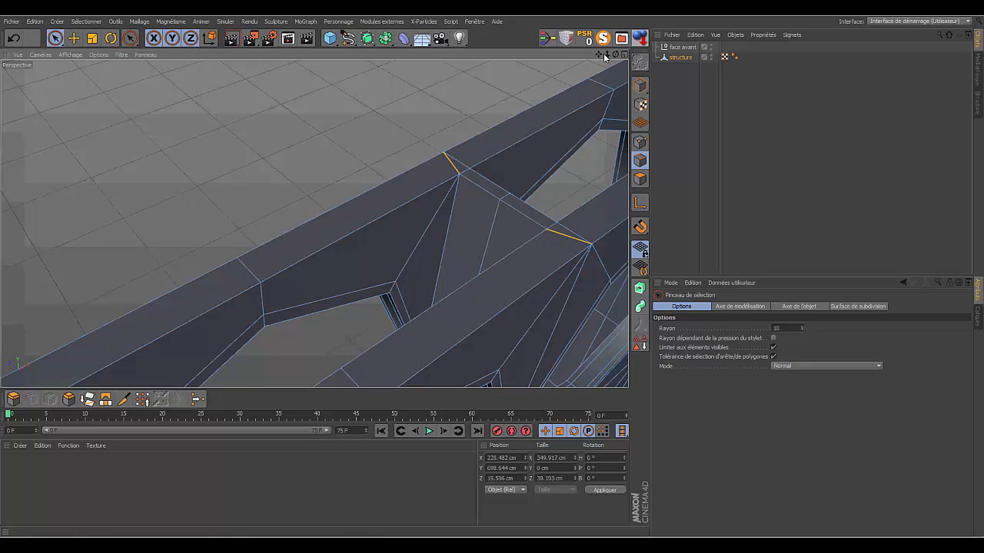
drag(598, 55, 314, 222)
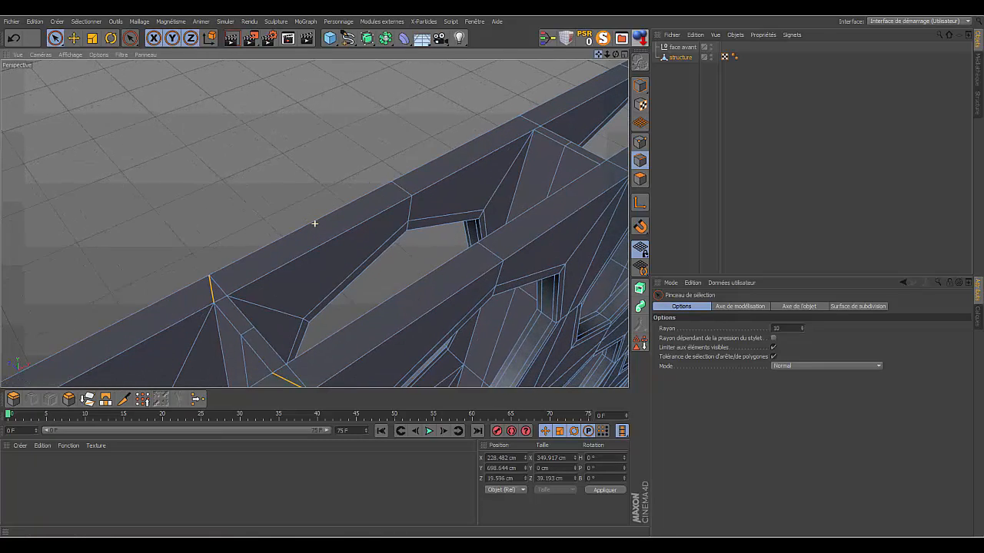
right_click(437, 105)
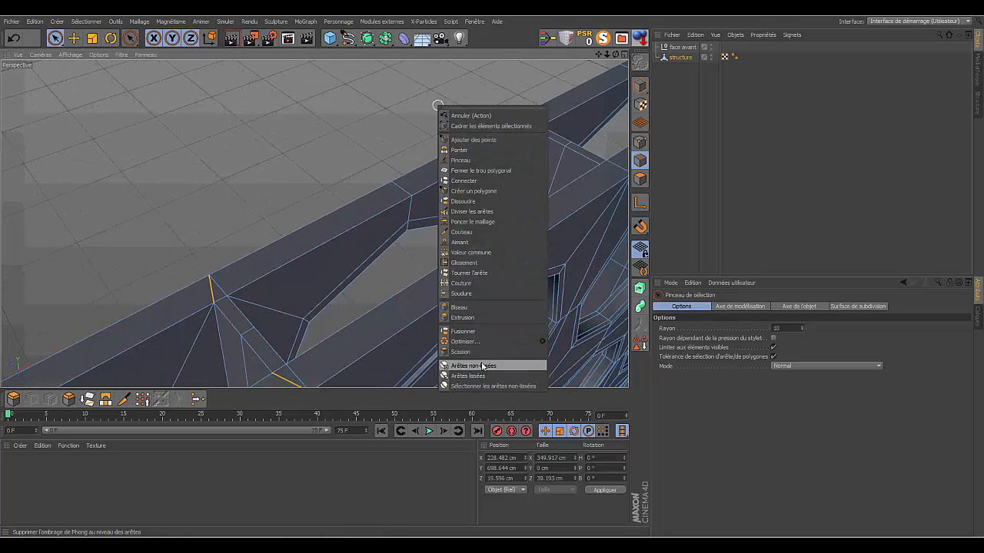
click(464, 331)
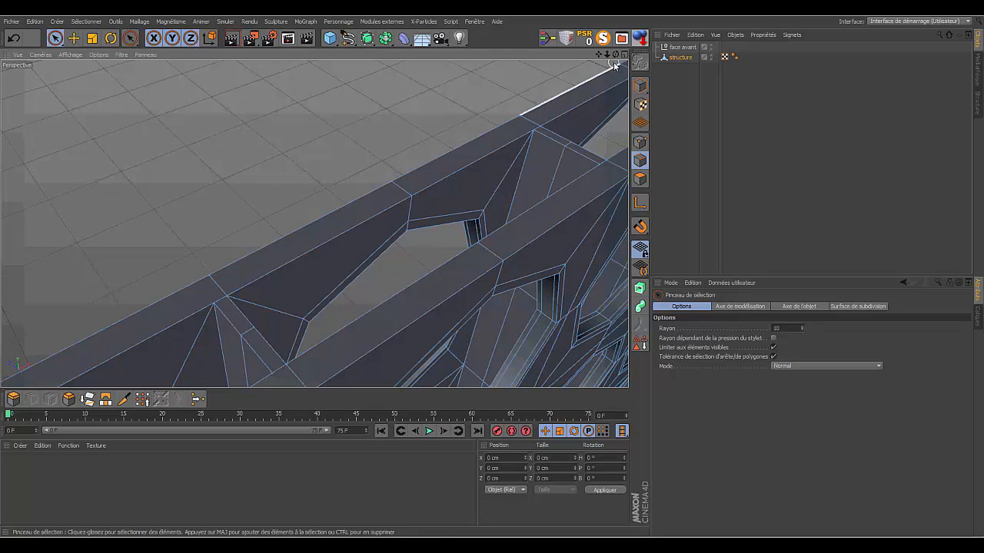
drag(599, 54, 315, 223)
drag(607, 55, 314, 223)
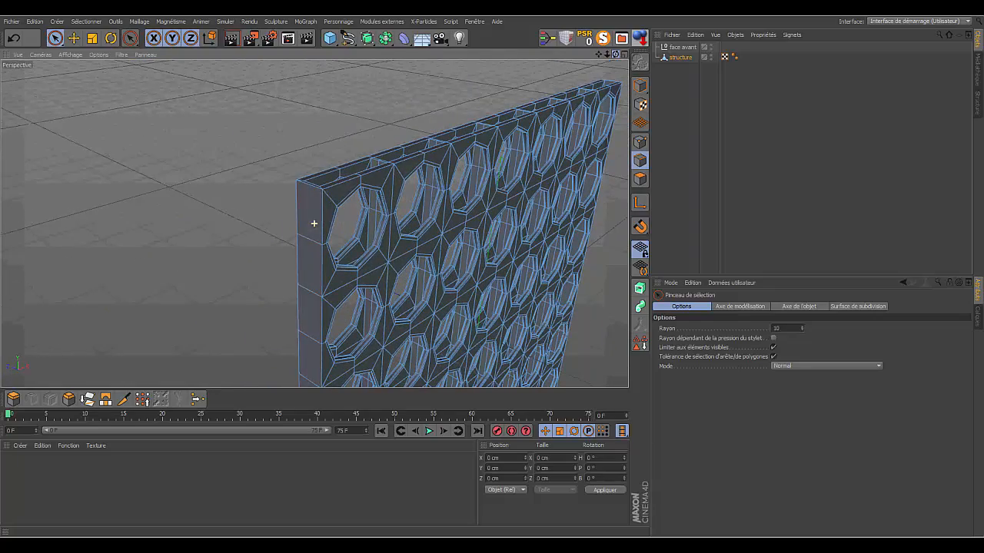
drag(604, 56, 313, 223)
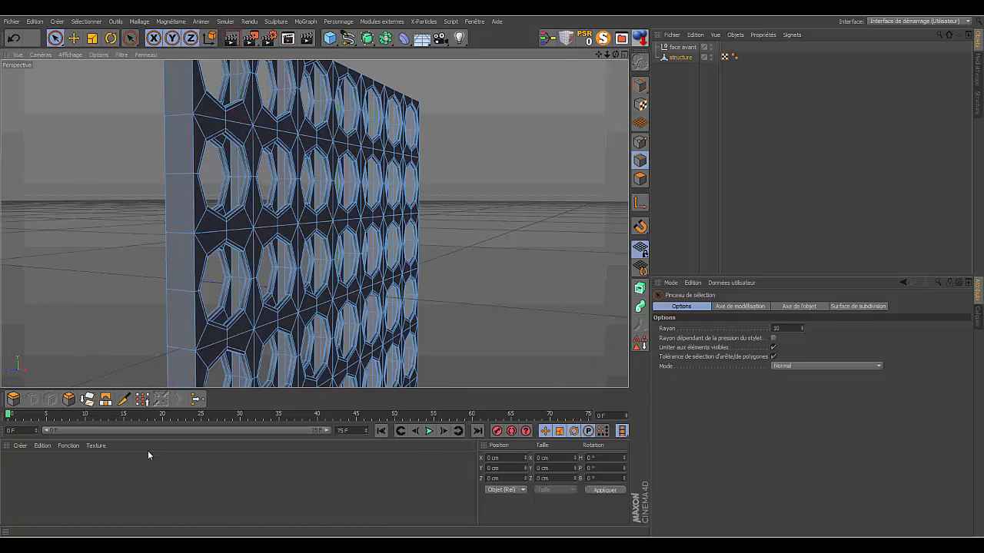
click(855, 544)
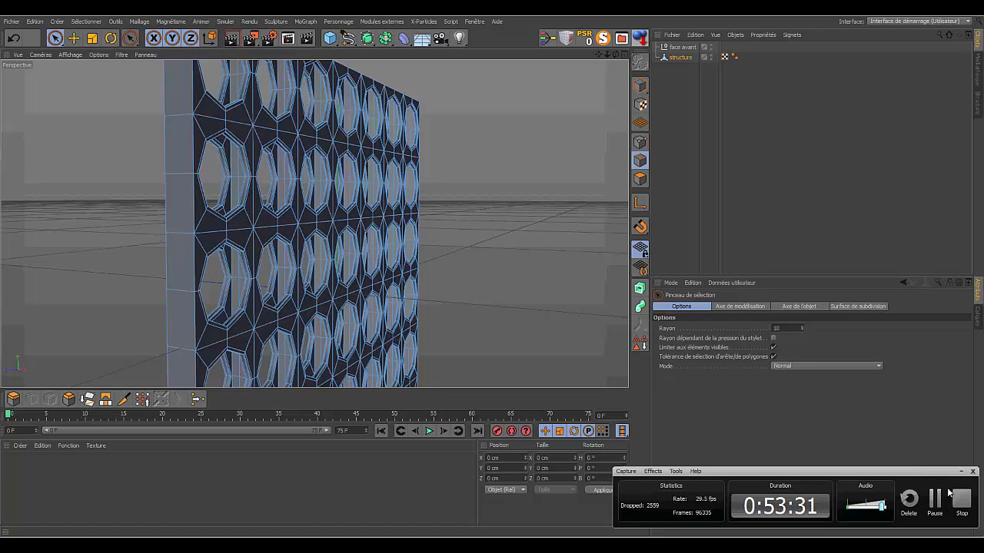
click(963, 472)
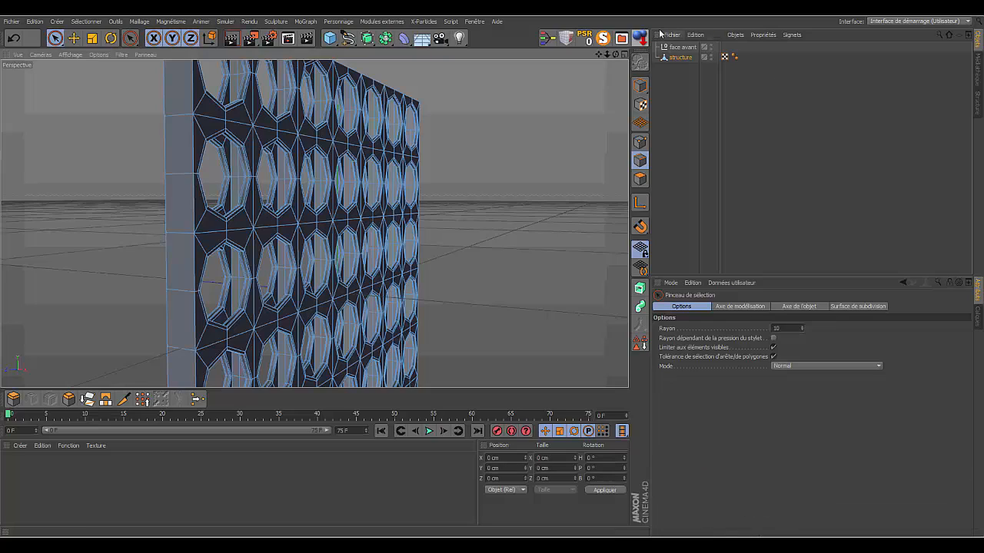
- Add a Surface de subdivision and make the structure object its child
mouse_move(607, 55)
mouse_down()
mouse_move(584, 62)
mouse_move(616, 55)
mouse_up()
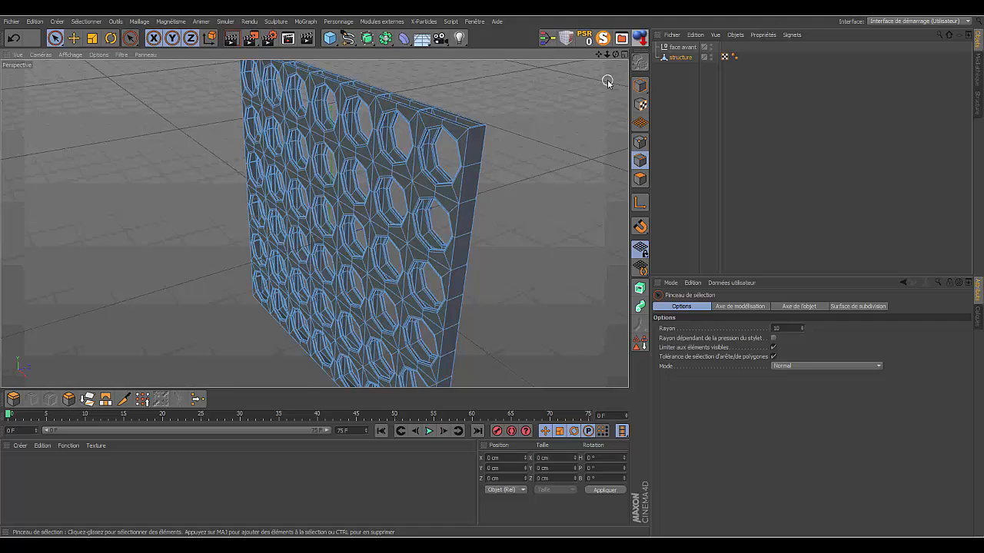
click(676, 59)
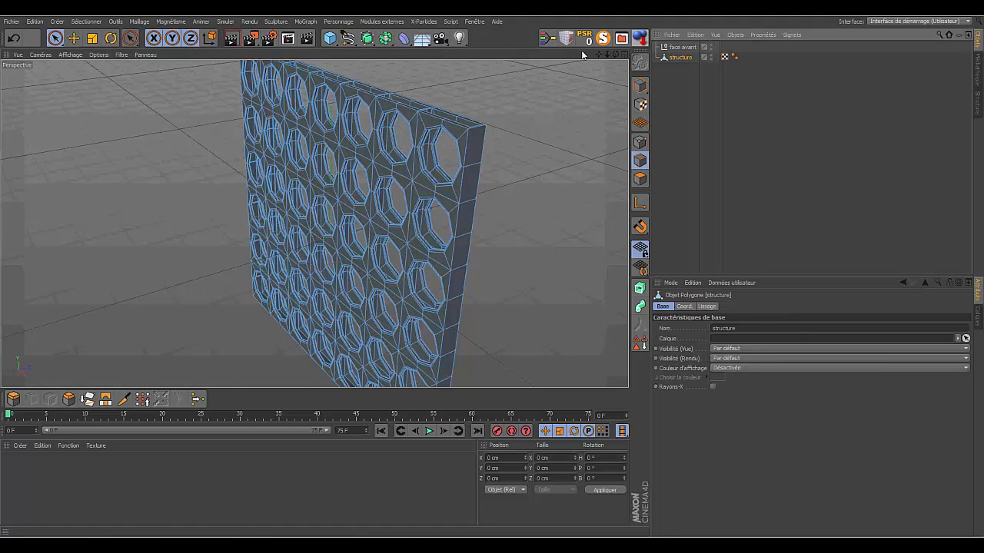
drag(615, 55, 315, 223)
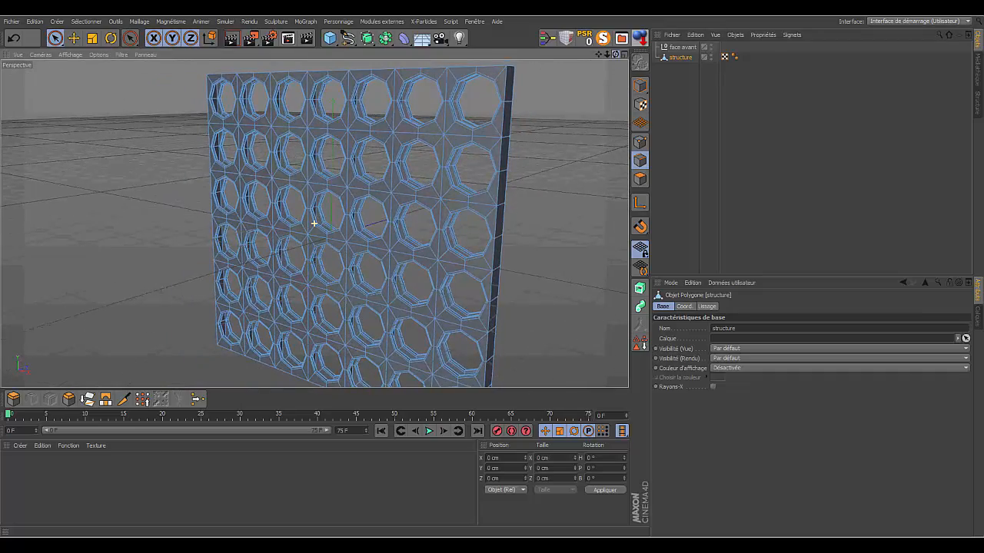
click(367, 38)
click(419, 52)
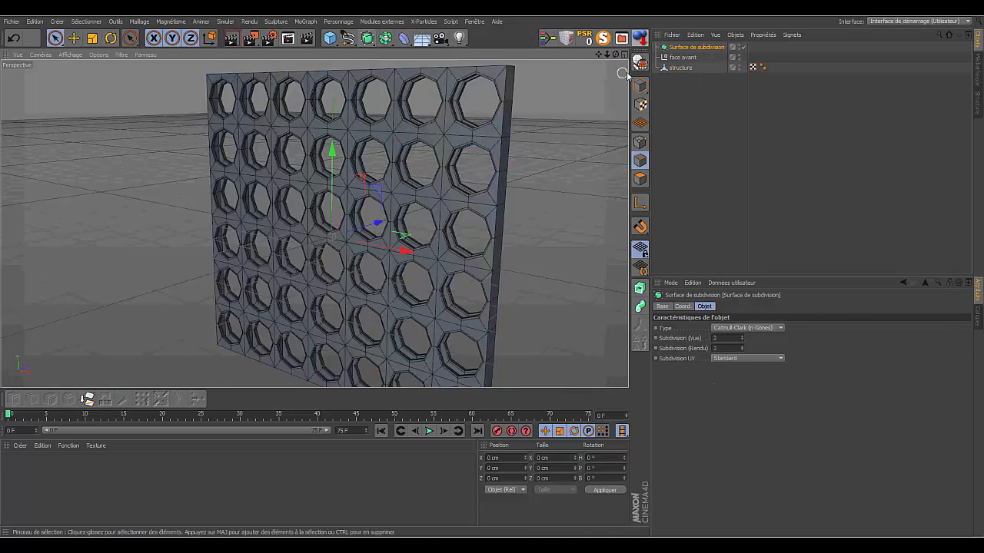
drag(676, 70, 687, 48)
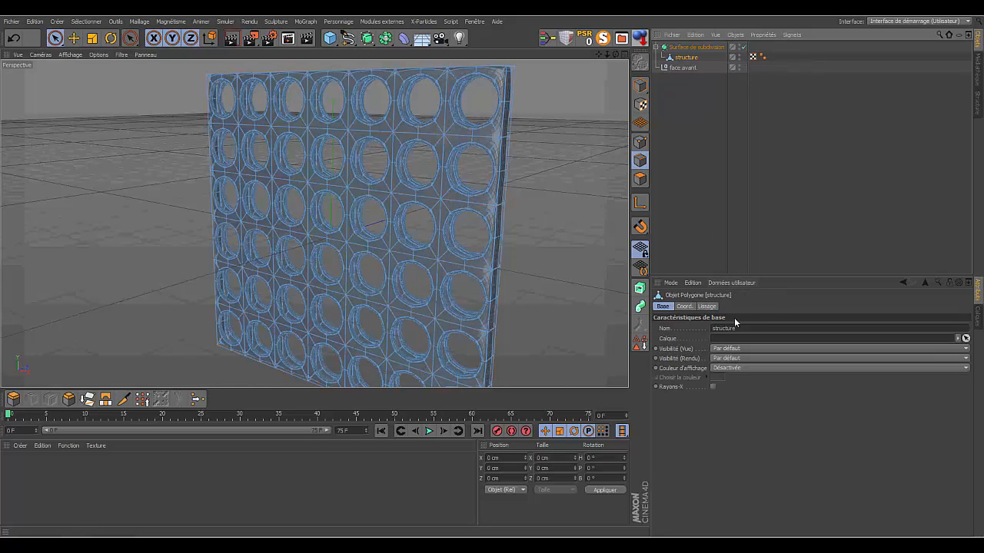
- Try Subdivision (Vue) at 1 on the Surface de subdivision object and restore it to 2
click(695, 47)
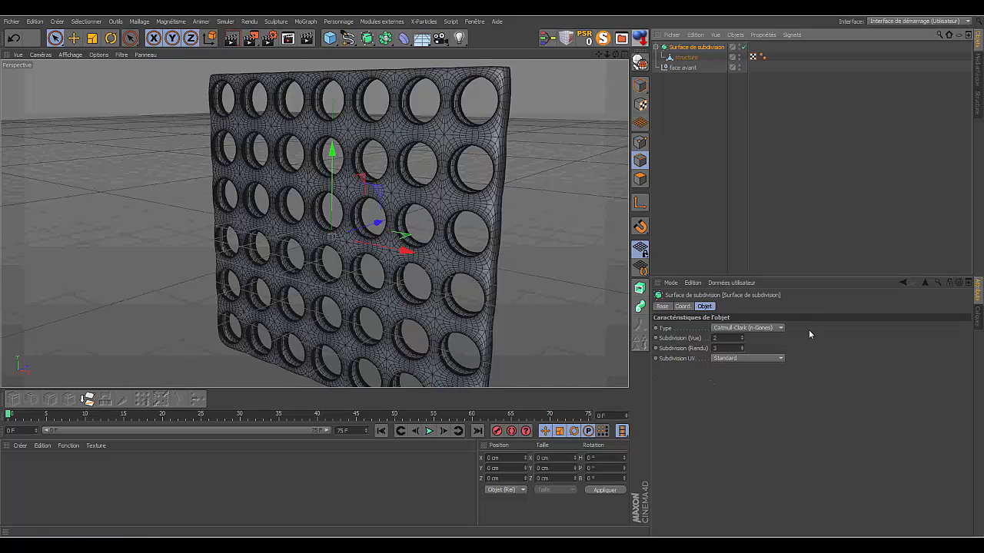
click(742, 339)
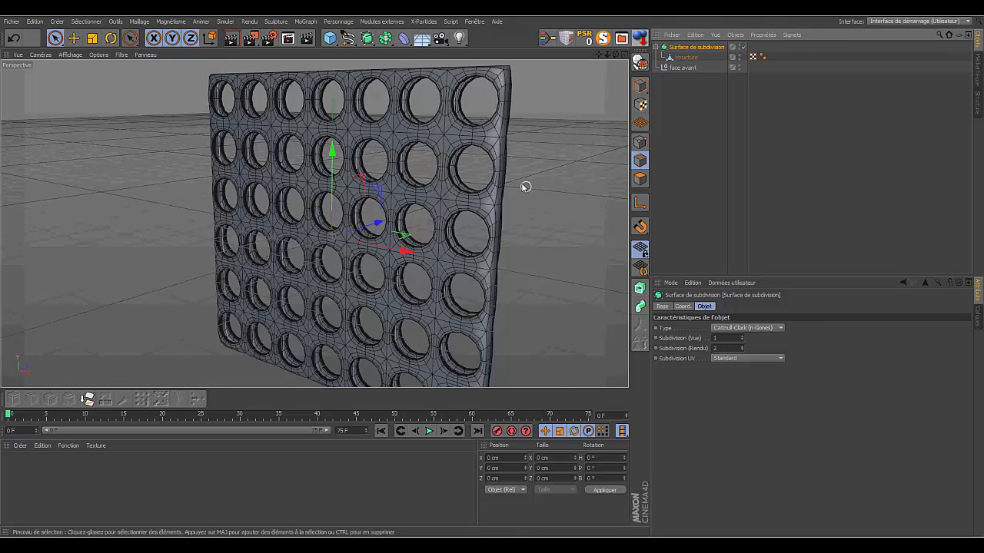
click(742, 337)
click(784, 189)
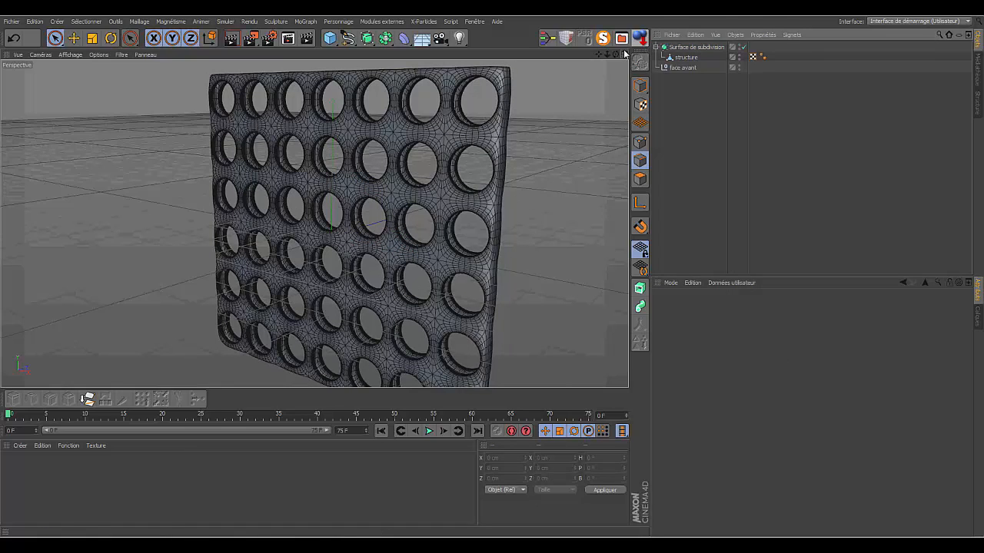
- Disable the Surface de subdivision object so the board's original unsmoothed mesh is displayed
drag(616, 56, 314, 224)
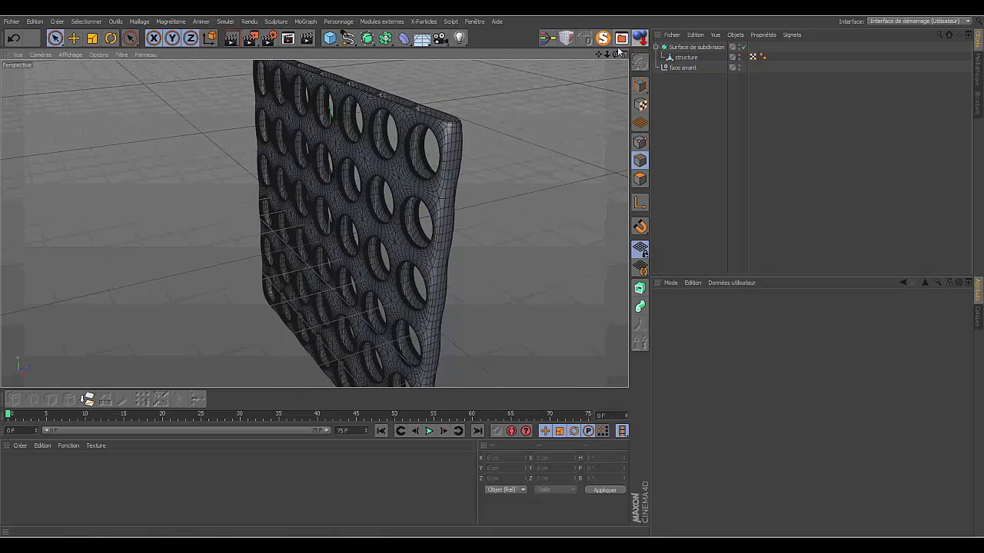
drag(618, 51, 314, 223)
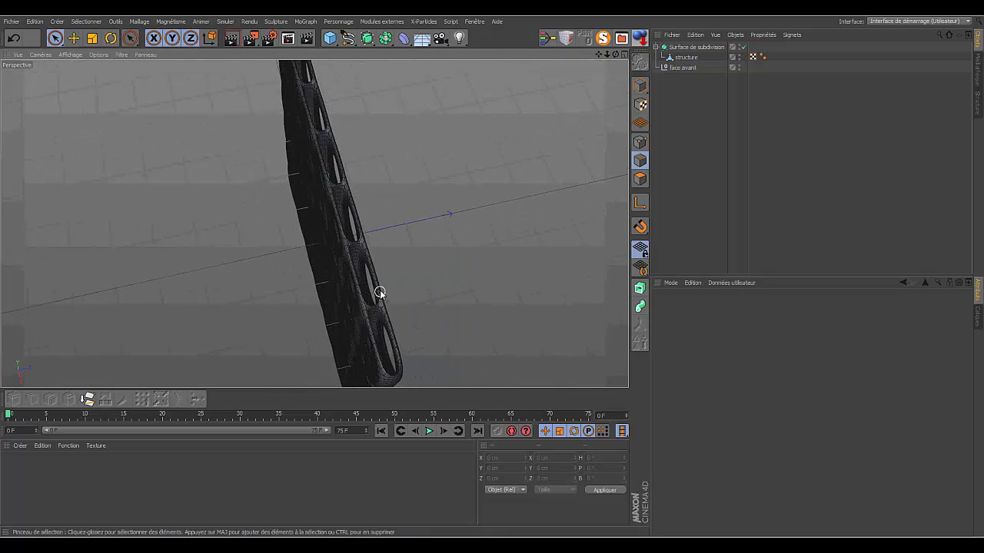
drag(616, 55, 313, 223)
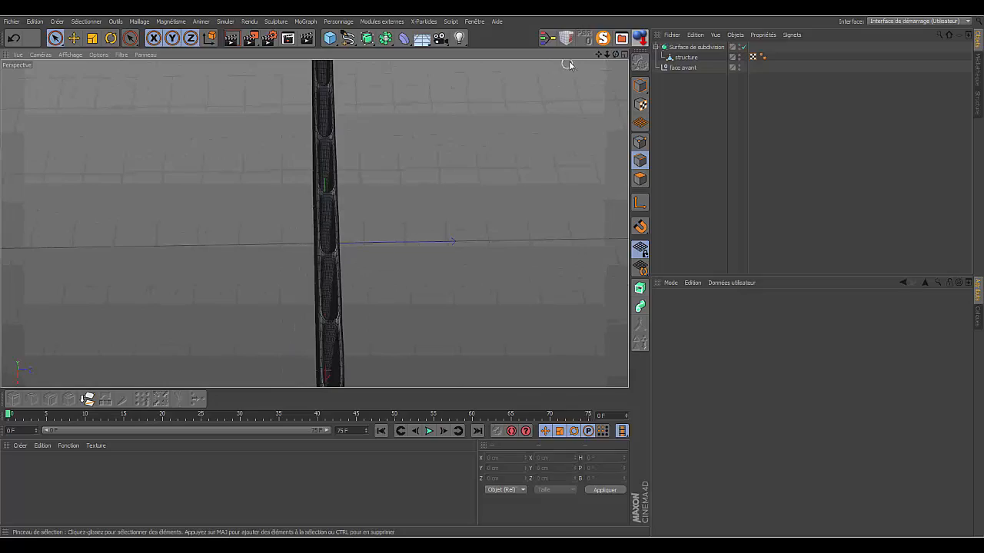
drag(617, 55, 314, 224)
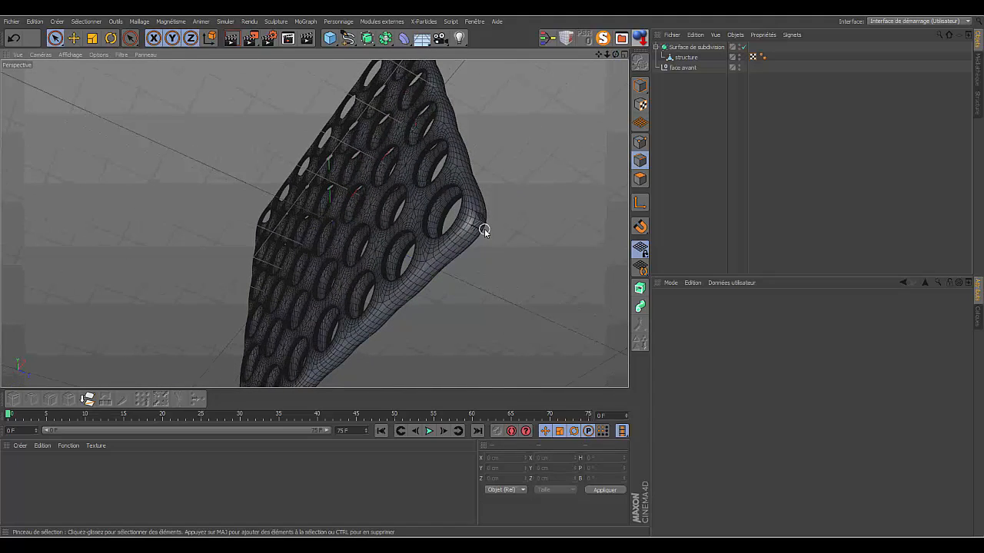
drag(606, 55, 661, 56)
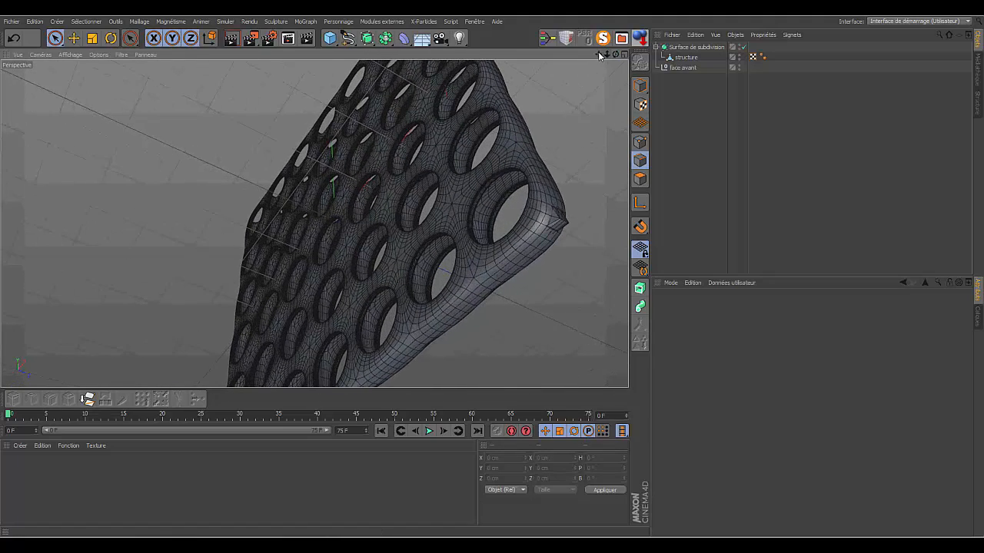
drag(600, 55, 416, 90)
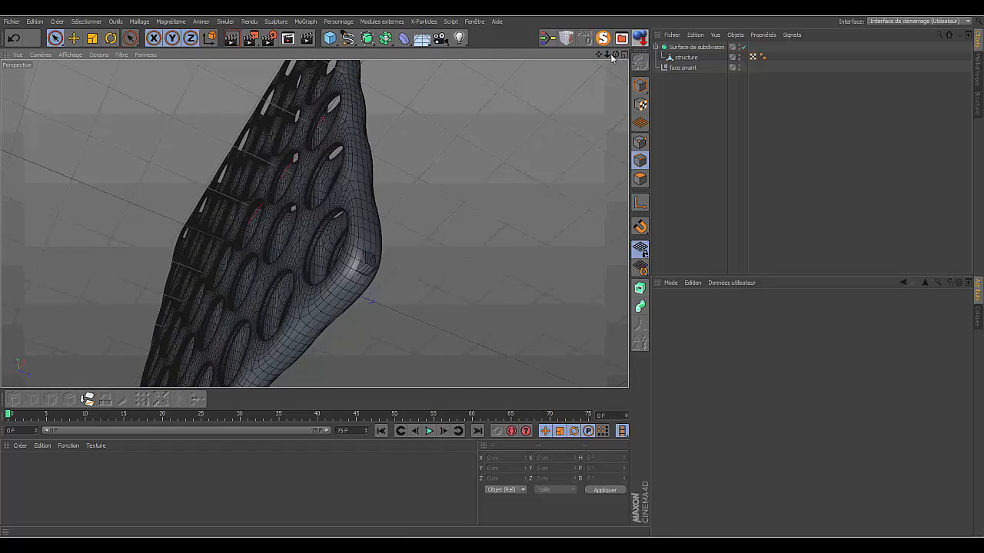
drag(614, 54, 677, 59)
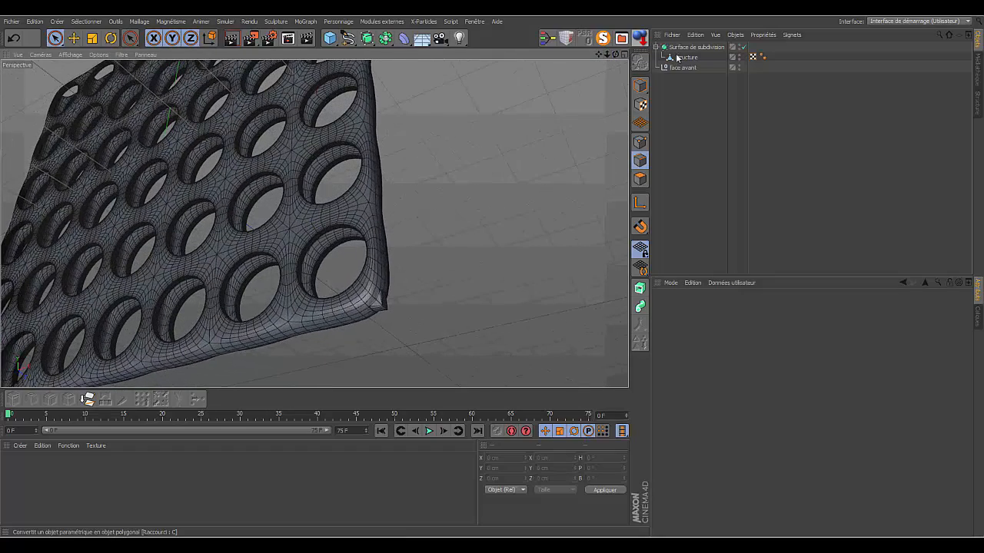
click(743, 47)
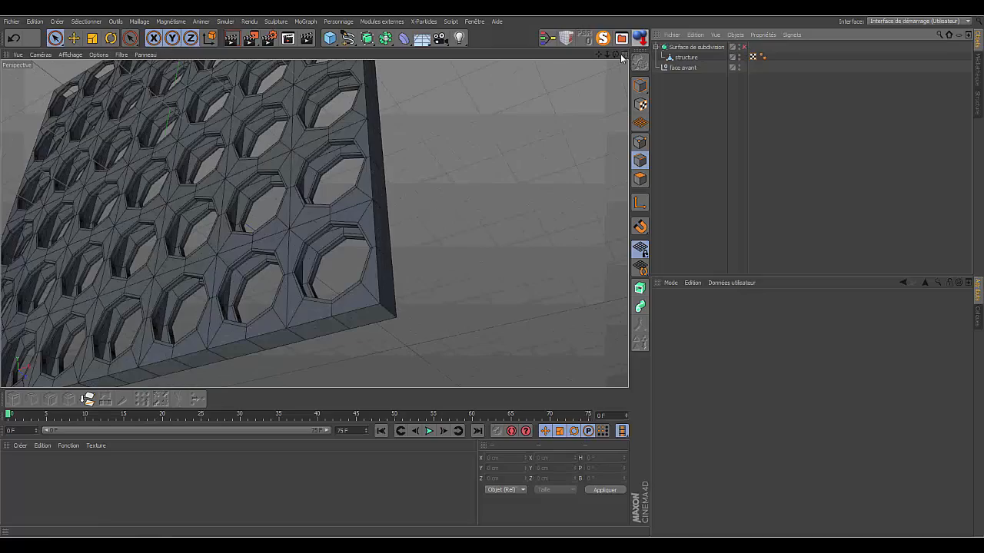
- Enable Rayons-X display on the structure polygon object
drag(616, 54, 469, 37)
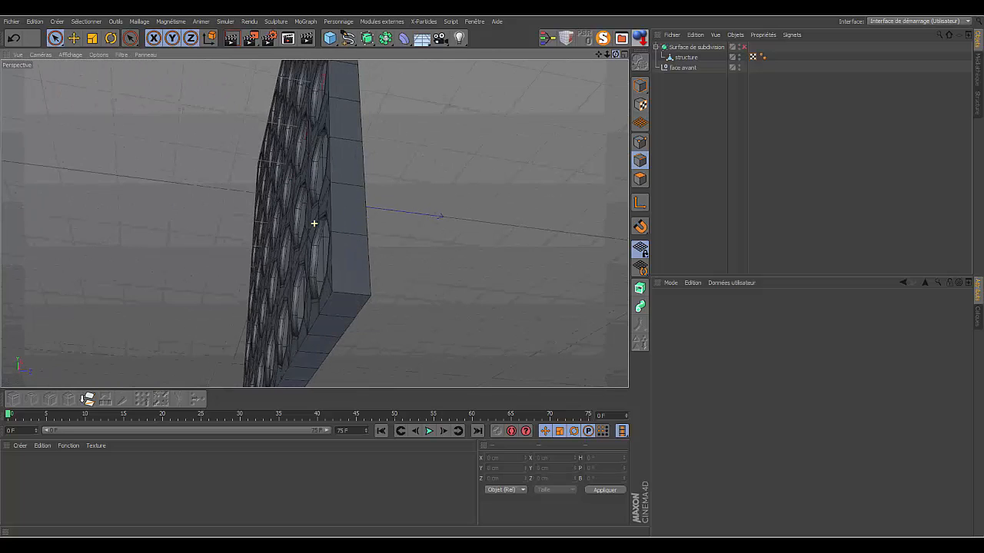
click(684, 58)
click(713, 386)
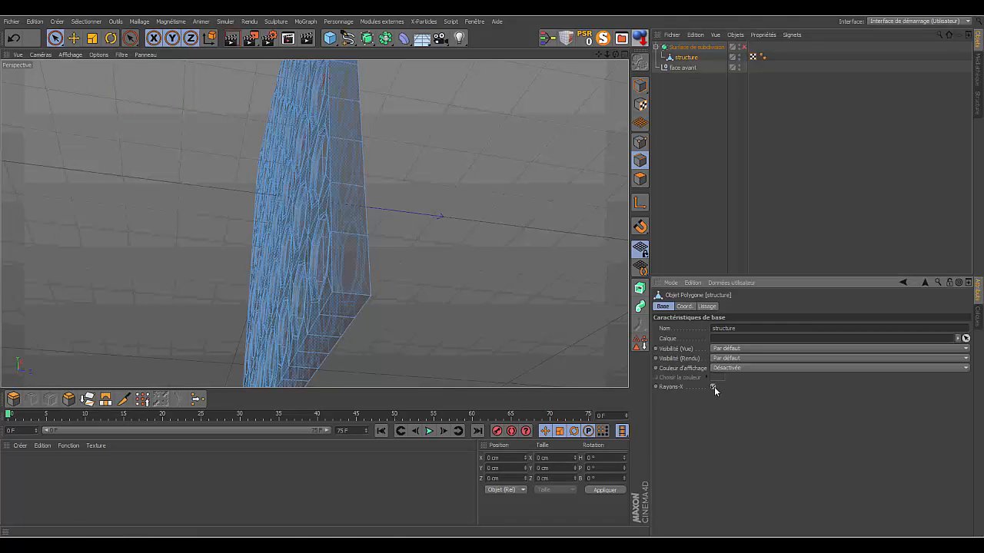
- Cut the structure horizontally between two rows of holes using the Couteau in Plan mode with the X-Z plane
mouse_move(606, 55)
mouse_down()
mouse_move(624, 59)
mouse_move(638, 81)
mouse_move(608, 47)
mouse_move(625, 52)
mouse_move(593, 57)
mouse_up()
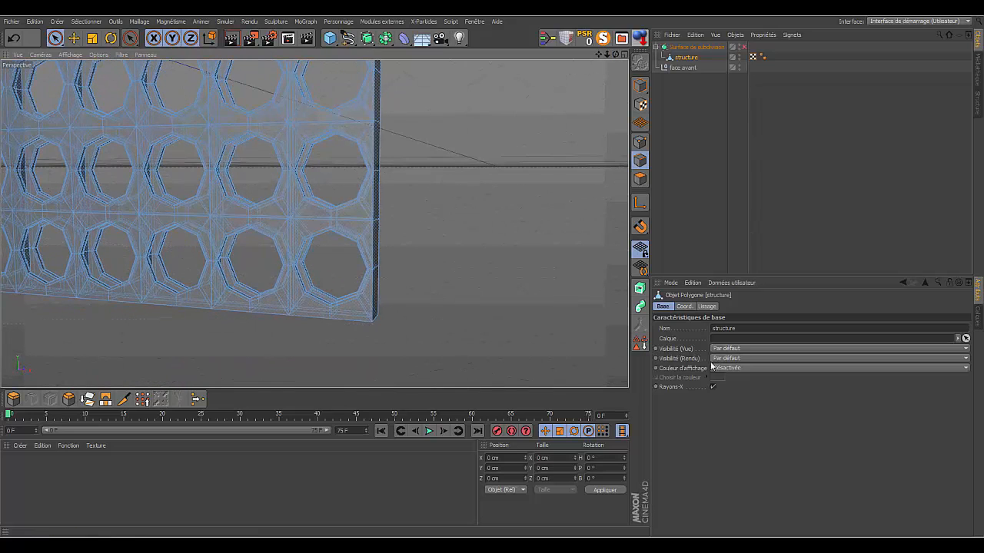
drag(605, 55, 672, 156)
mouse_move(607, 56)
mouse_down()
mouse_move(596, 56)
mouse_move(600, 43)
mouse_move(607, 58)
mouse_move(573, 63)
mouse_move(613, 63)
mouse_move(597, 79)
mouse_move(597, 63)
mouse_up()
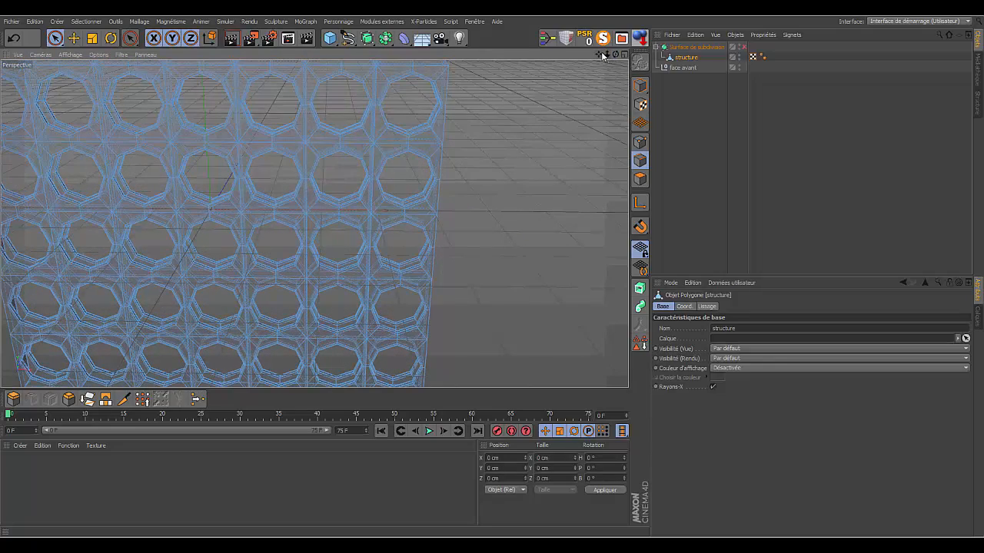
drag(604, 56, 499, 86)
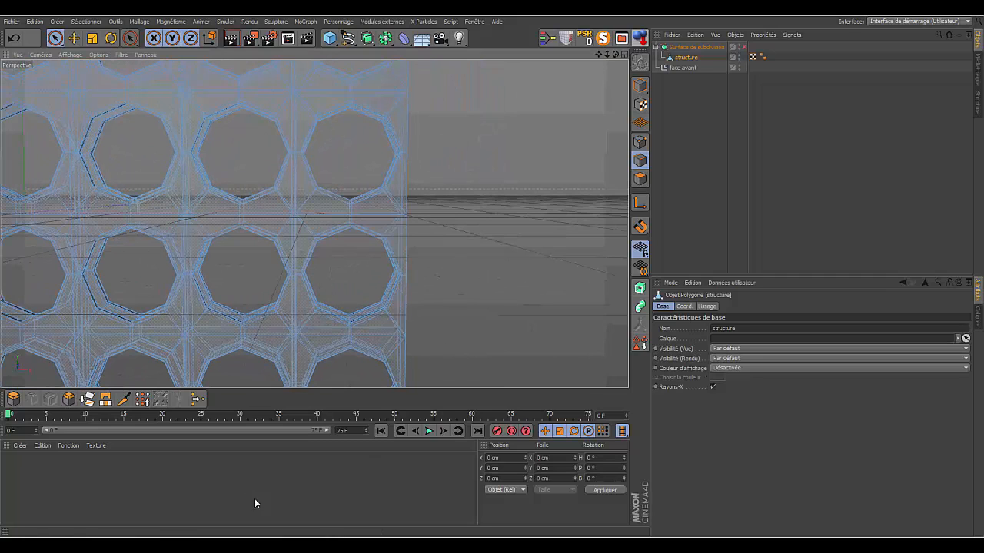
click(125, 400)
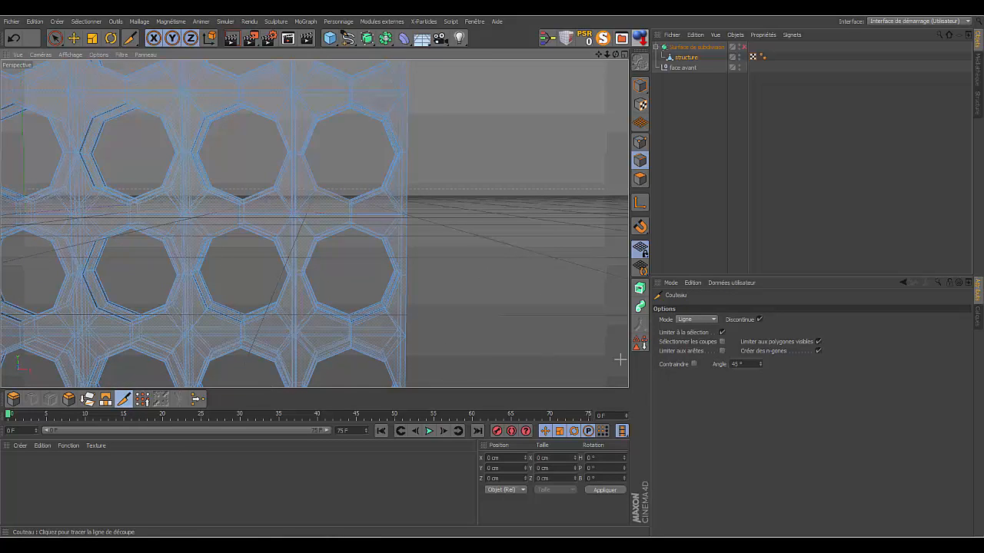
click(714, 319)
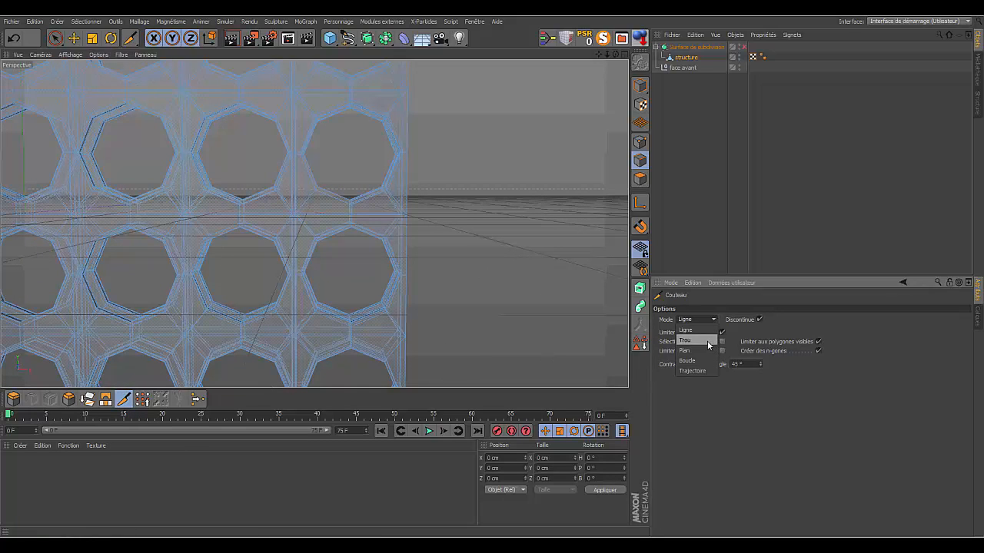
click(696, 347)
click(408, 236)
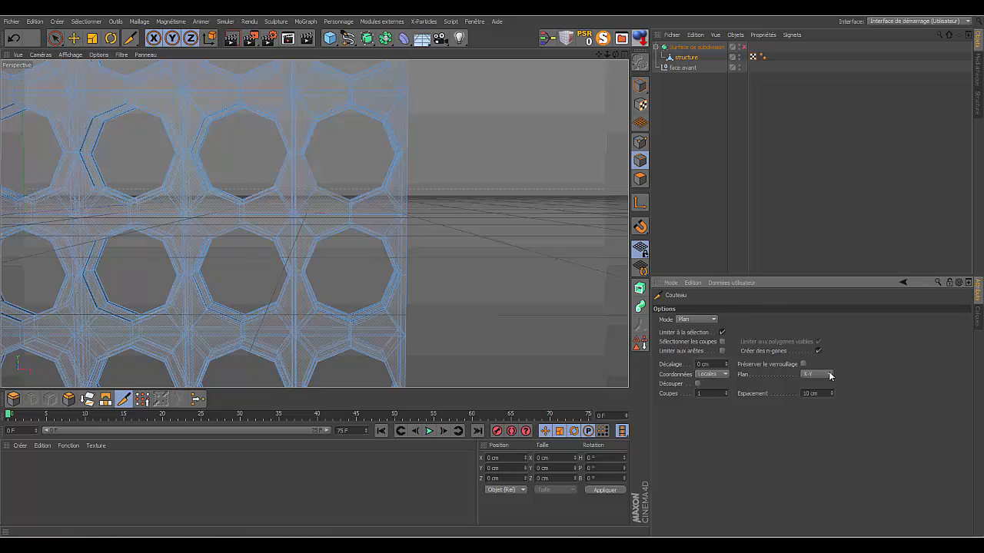
click(829, 373)
click(822, 384)
click(808, 405)
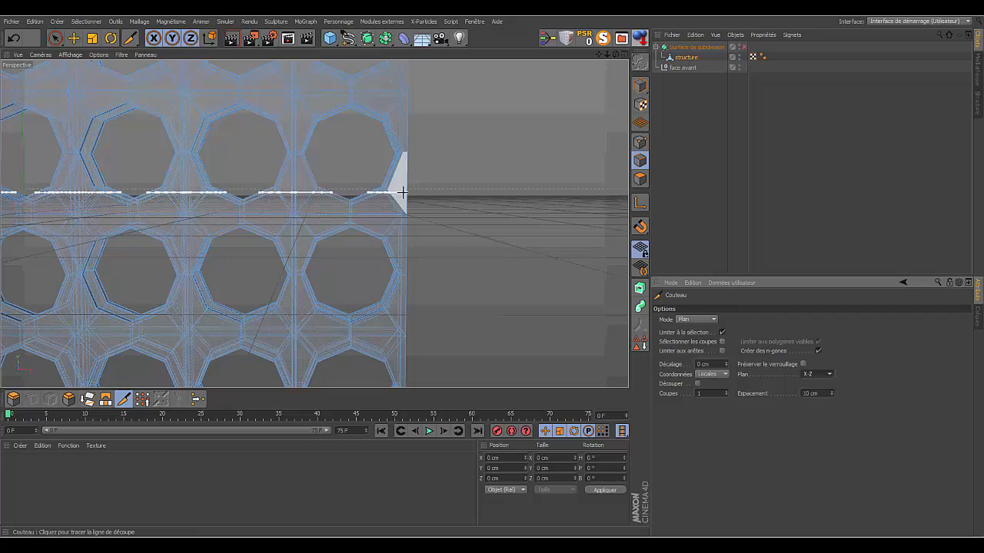
click(402, 199)
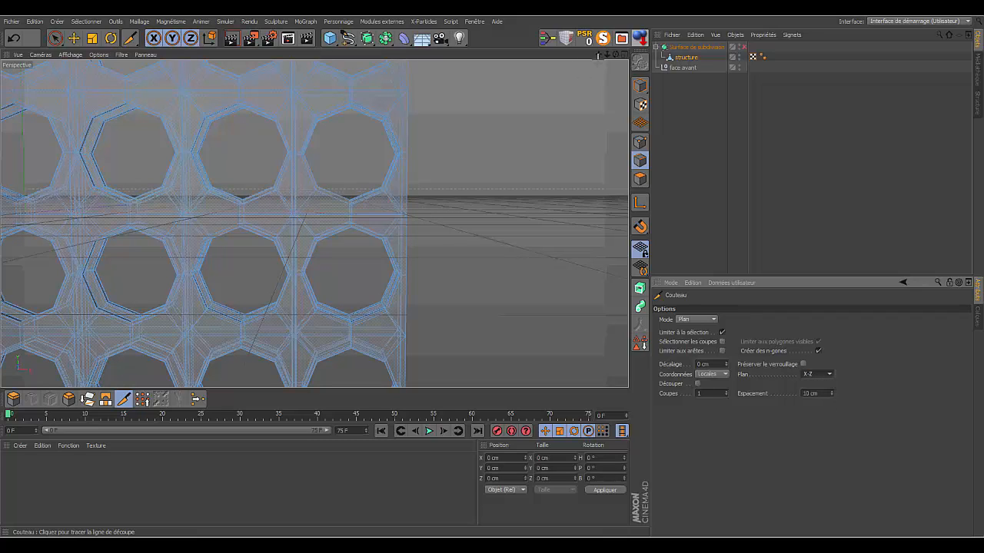
- Set the Couteau plane to X-Y and cut the structure close to its front and back faces
drag(598, 55, 698, 18)
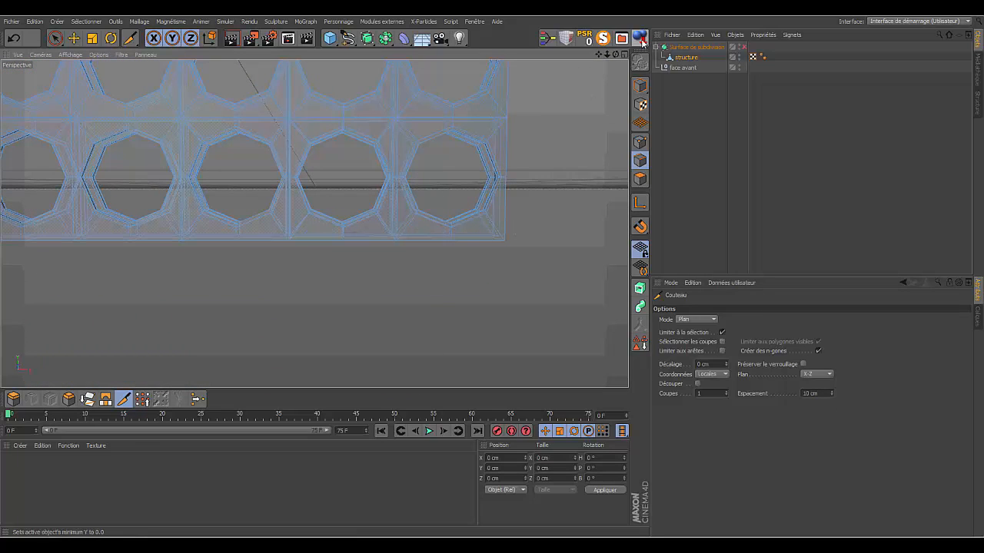
drag(609, 53, 591, 26)
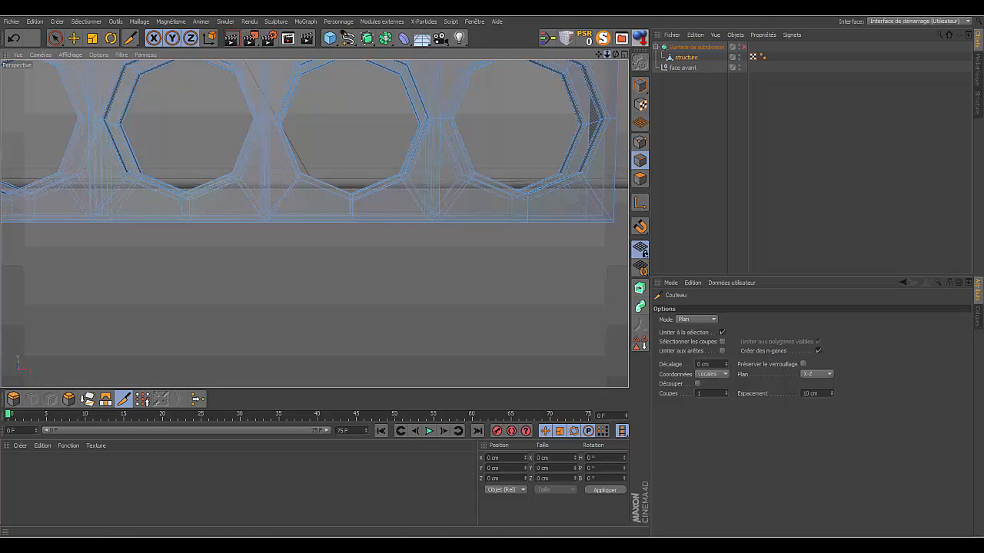
drag(607, 54, 667, 308)
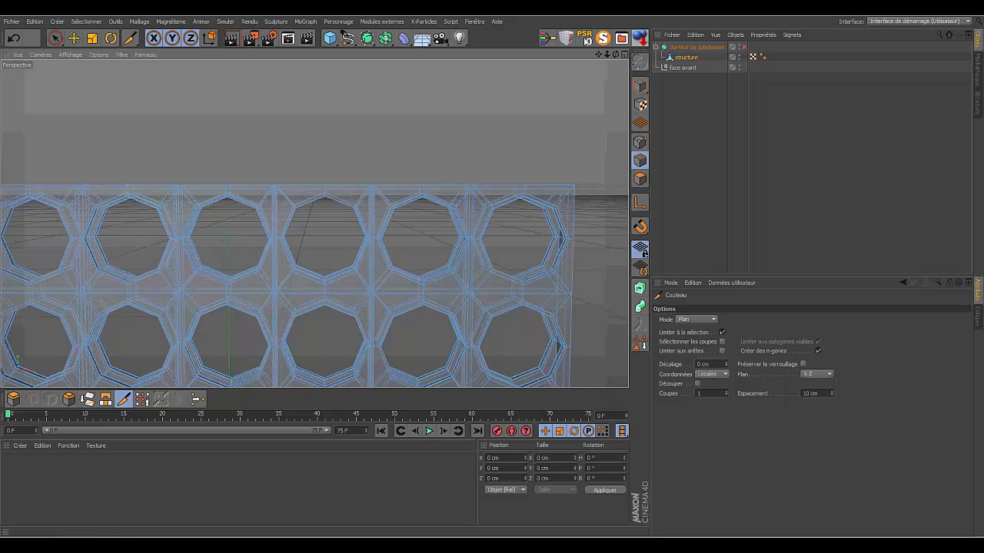
drag(619, 53, 314, 223)
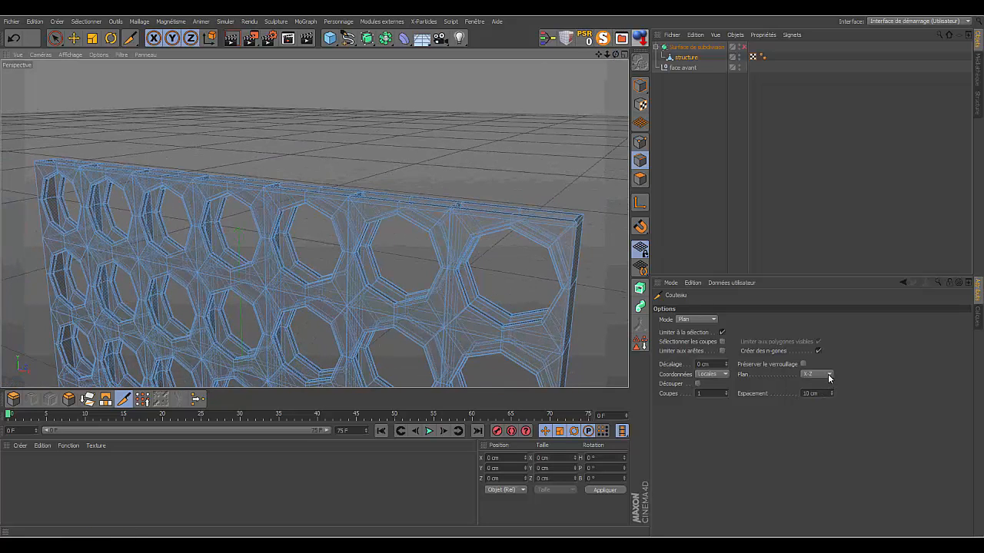
click(828, 375)
click(822, 385)
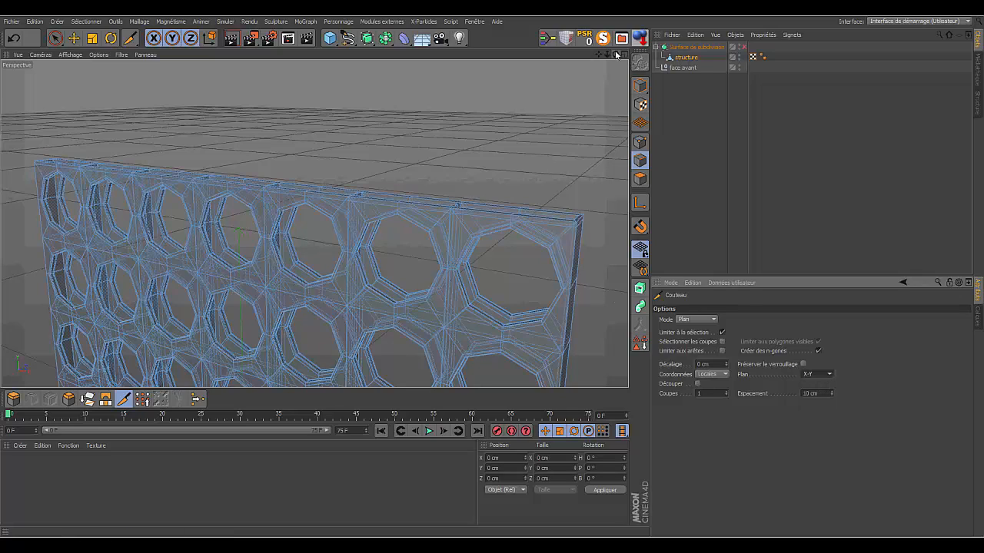
drag(615, 54, 315, 223)
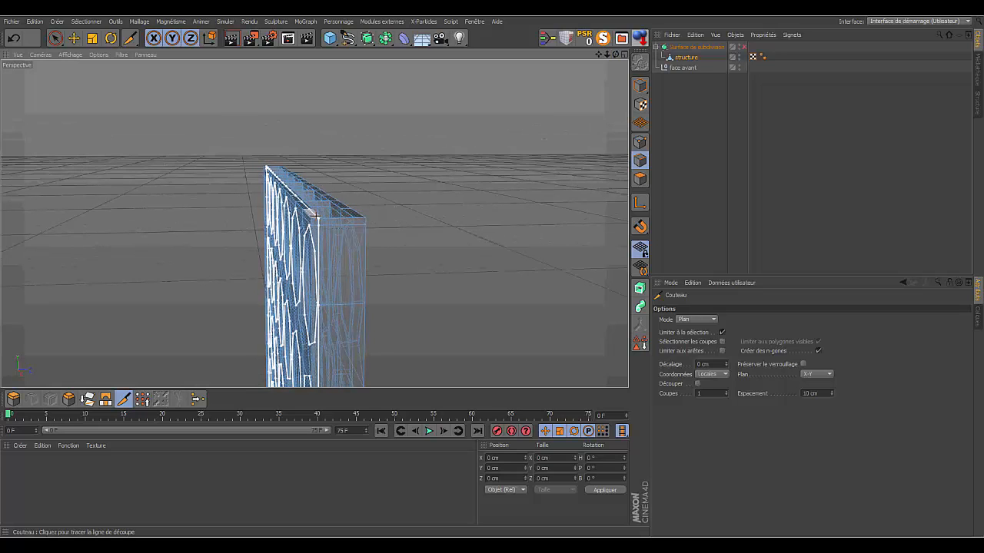
click(310, 214)
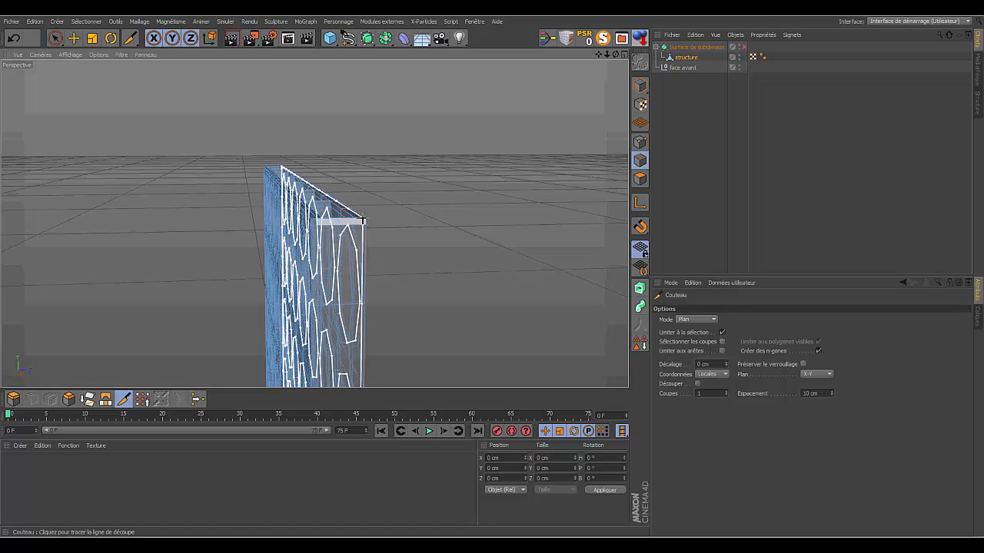
click(362, 220)
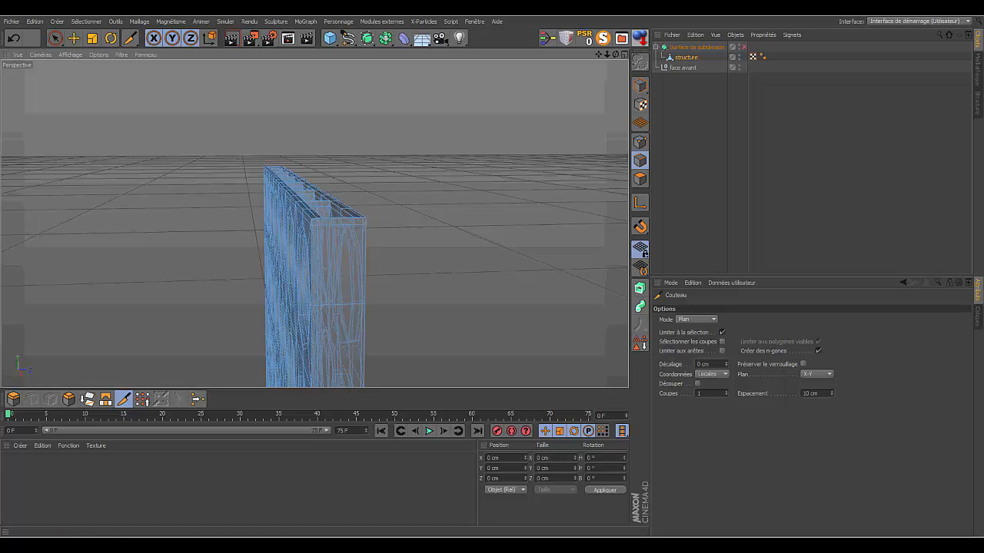
- Examine the new cuts along the structure's corners, end wall, open top and overall front with the Couteau put away
drag(616, 54, 643, 83)
alt+drag(314, 223, 361, 192)
drag(599, 55, 629, 21)
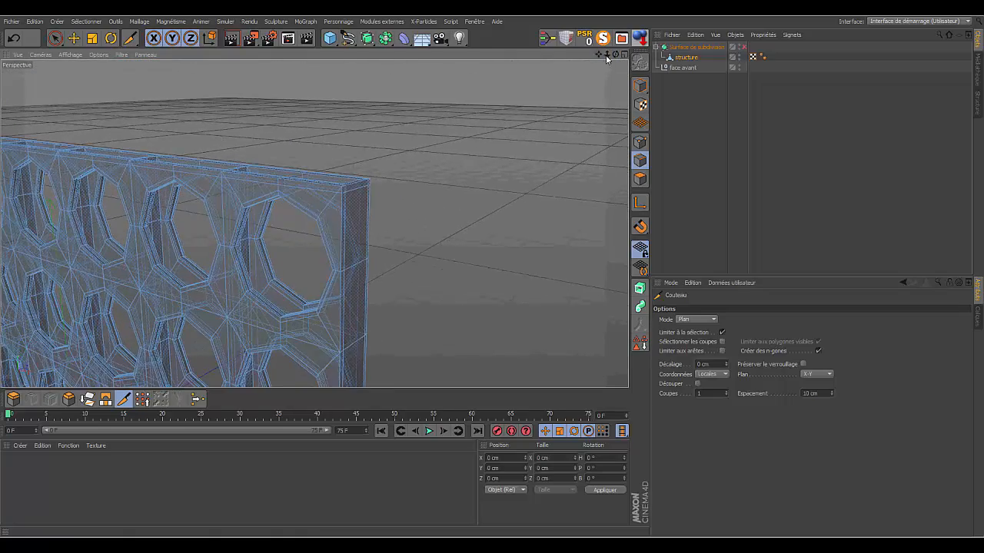
drag(607, 54, 561, 115)
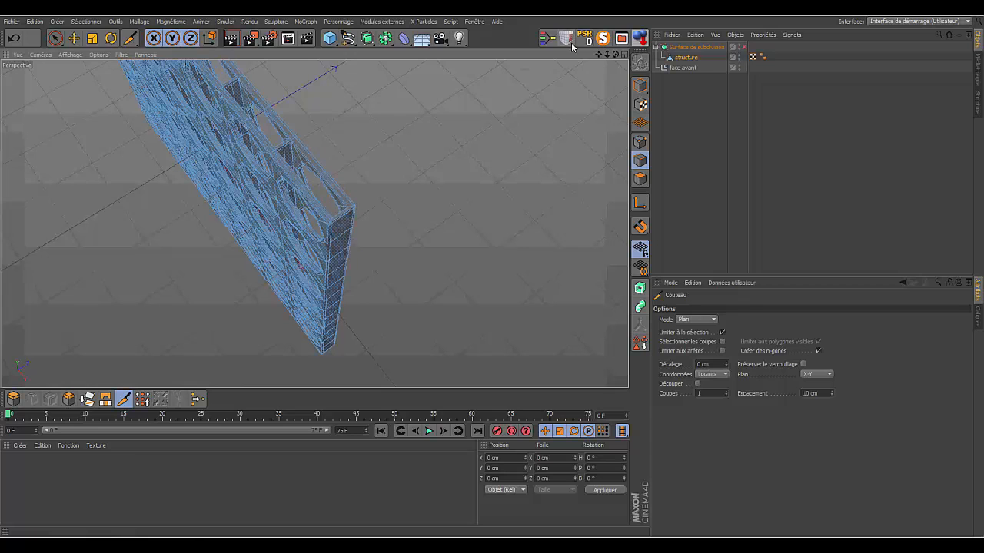
drag(615, 54, 546, 100)
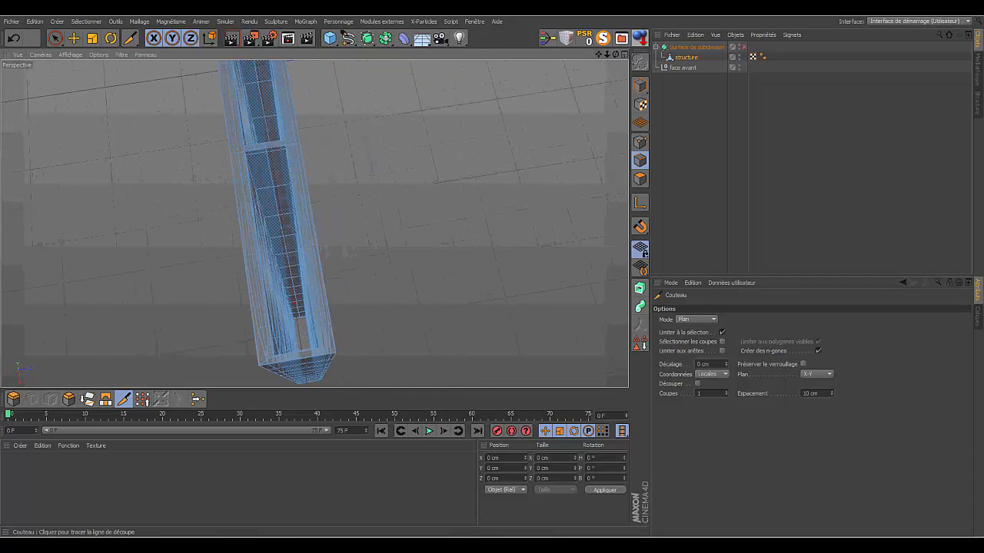
click(53, 39)
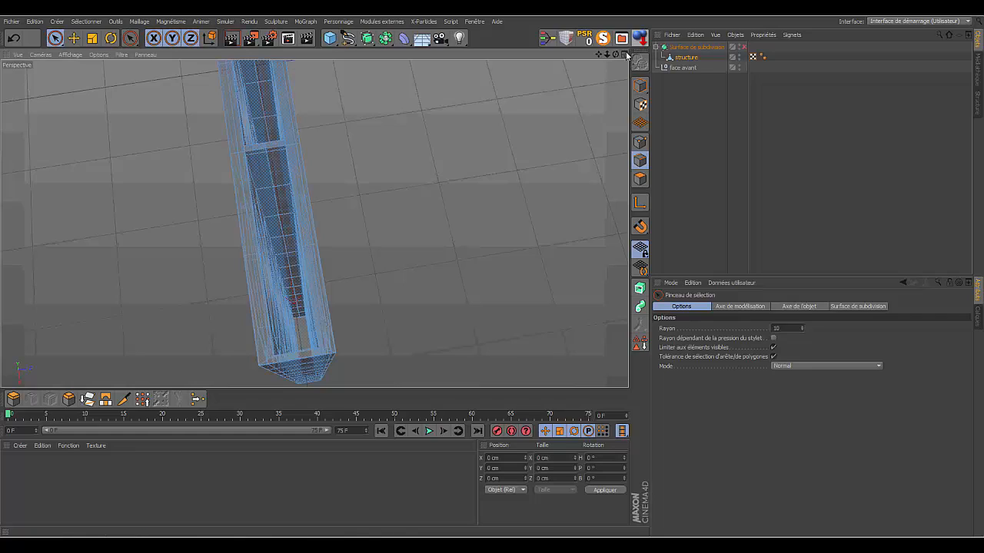
drag(617, 52, 591, 107)
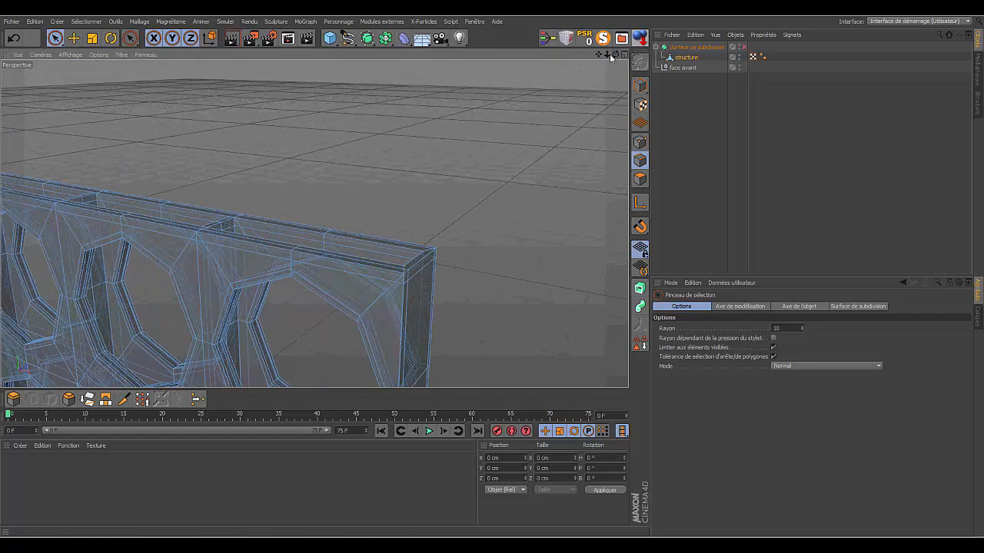
drag(598, 55, 584, 88)
drag(615, 54, 590, 63)
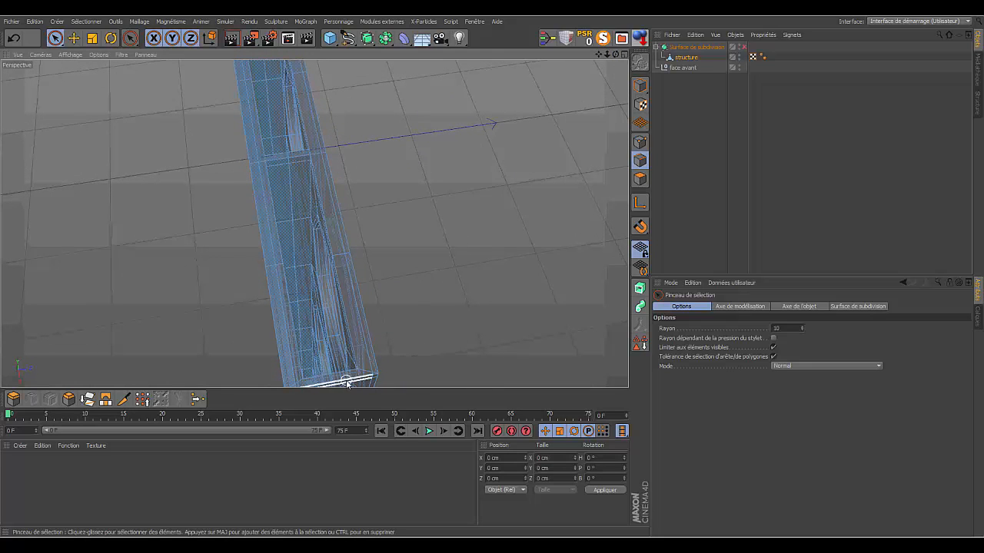
mouse_move(616, 55)
mouse_down()
mouse_move(596, 55)
mouse_move(616, 56)
mouse_up()
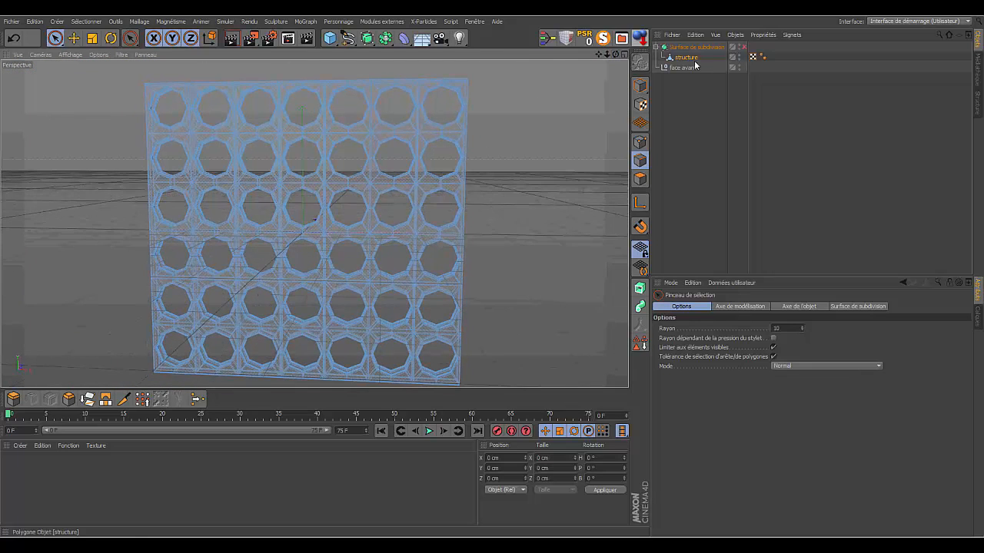
- Re-enable the Surface de subdivision object and deselect the structure to check the smoothed board
click(742, 47)
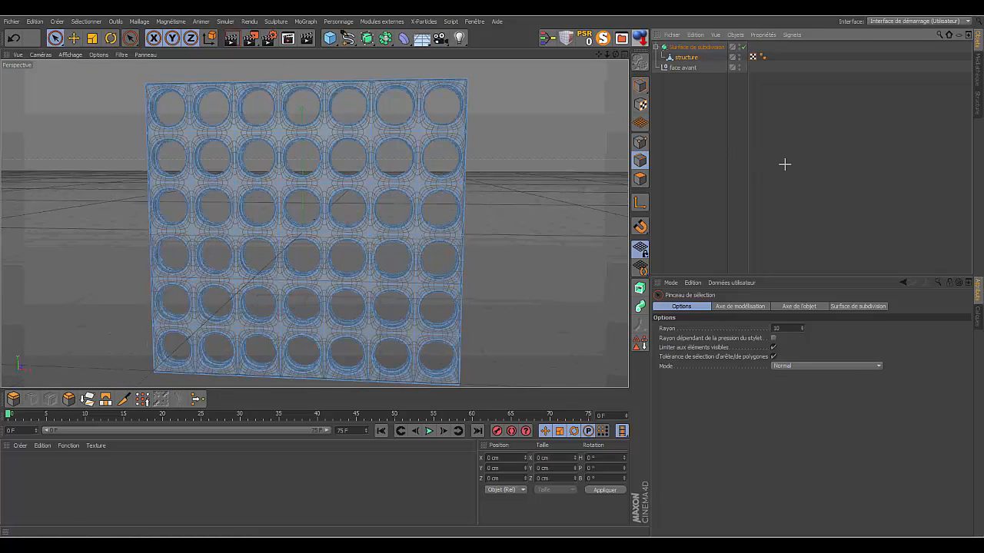
click(783, 164)
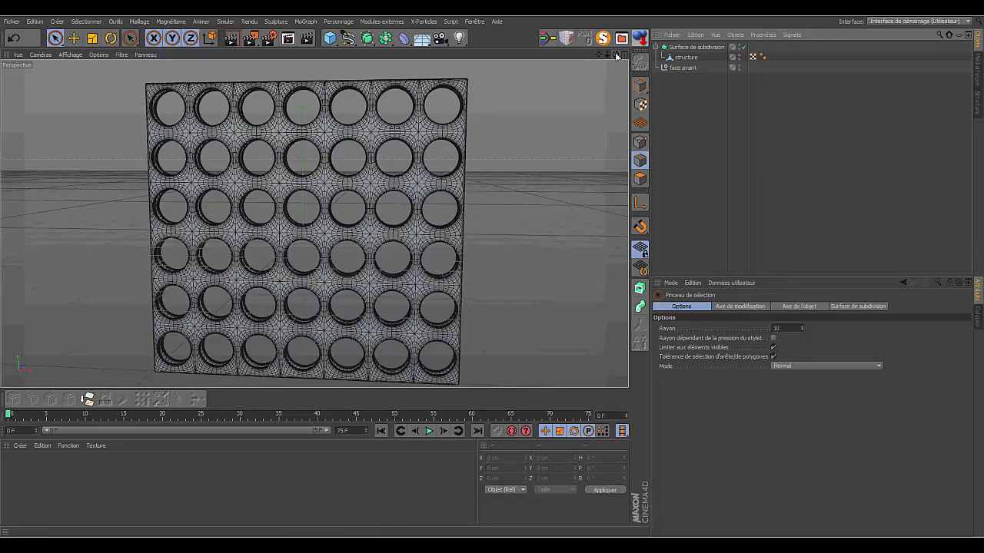
drag(617, 56, 617, 56)
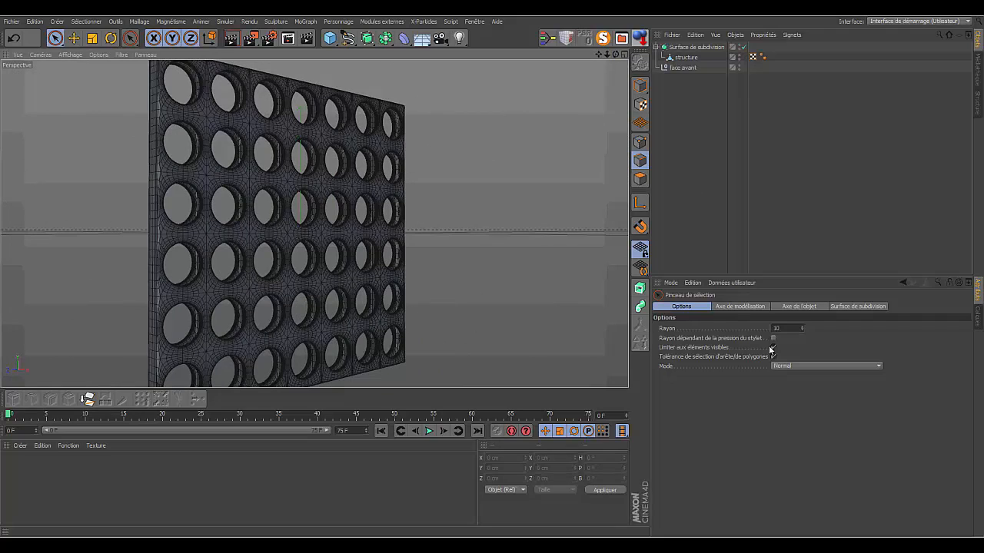
- Try Subdivision (Vue) at 3 on the Surface de subdivision object, then set it to 1
click(695, 47)
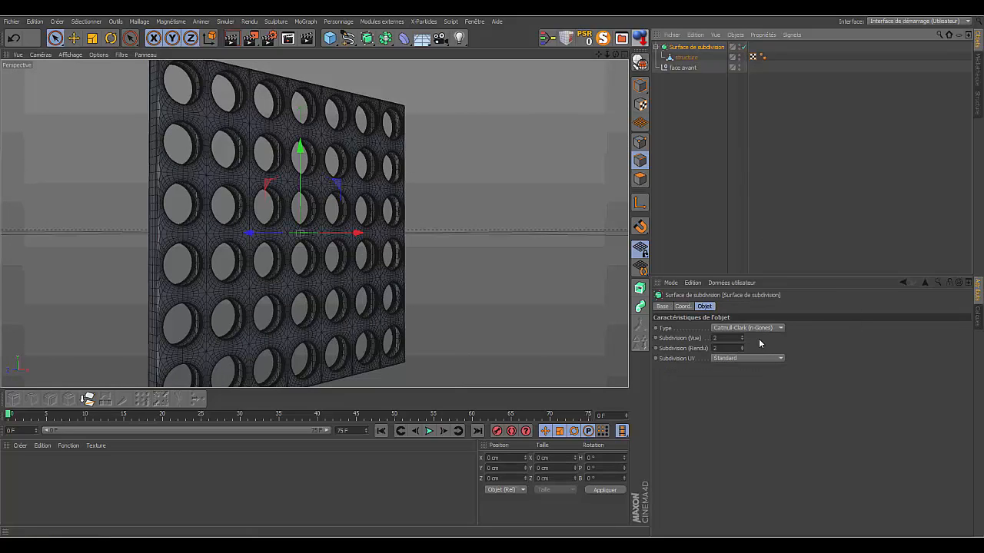
click(742, 336)
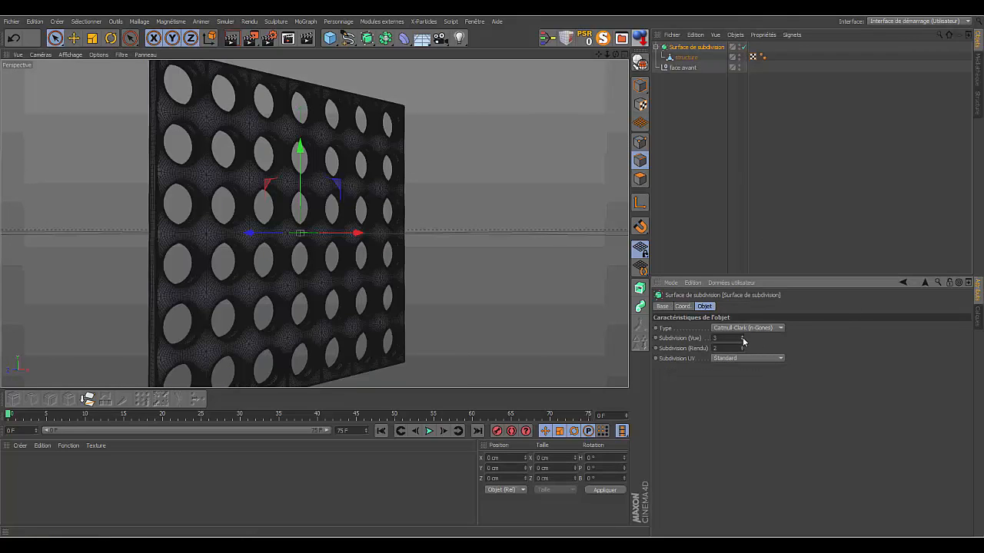
click(741, 339)
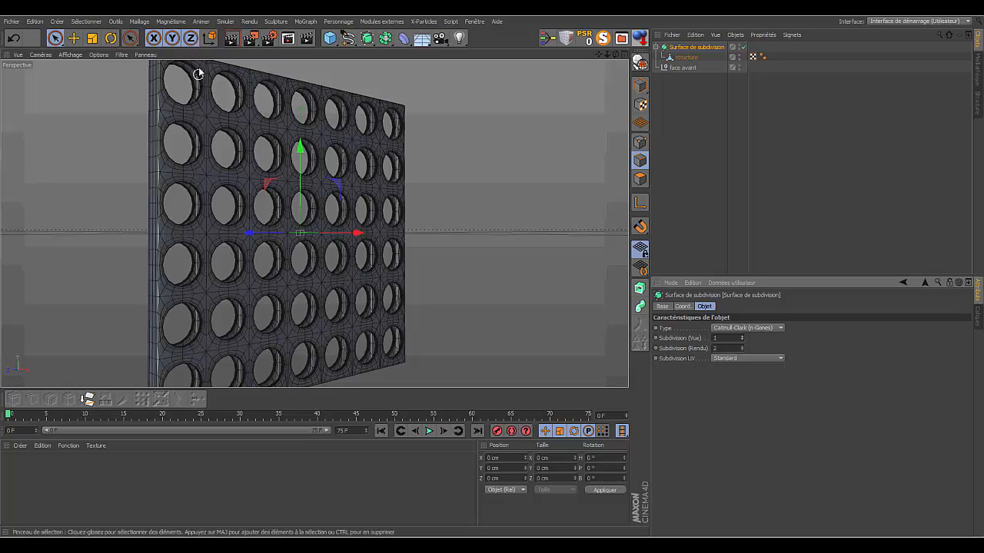
- Render the smoothed board in the viewport, then reframe it and render it to the Visualiseur
click(231, 40)
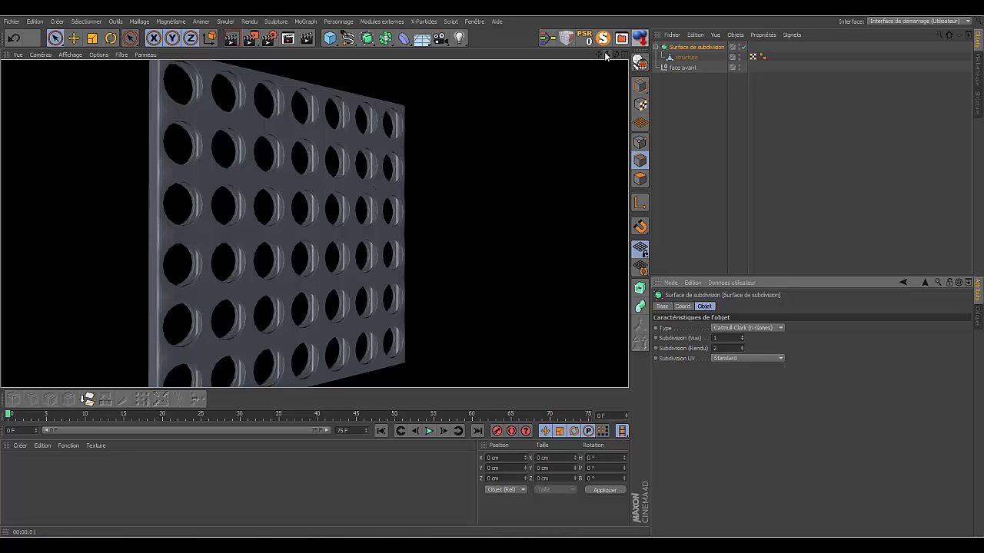
drag(617, 54, 609, 56)
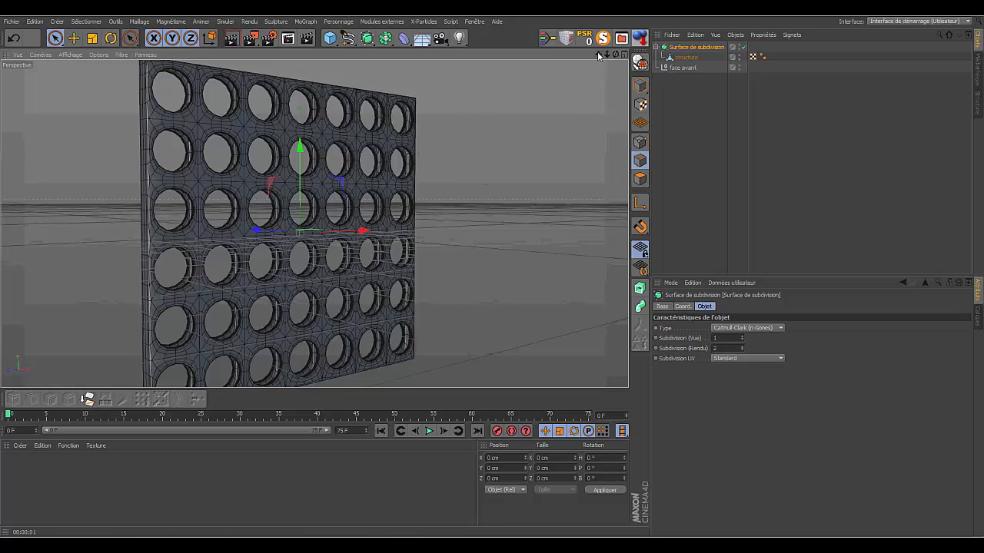
drag(598, 56, 622, 52)
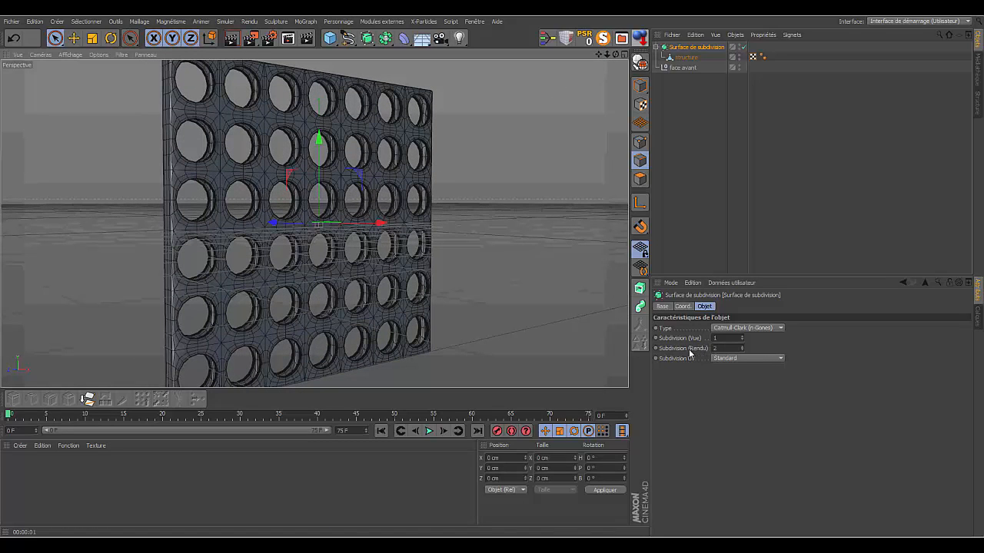
click(251, 39)
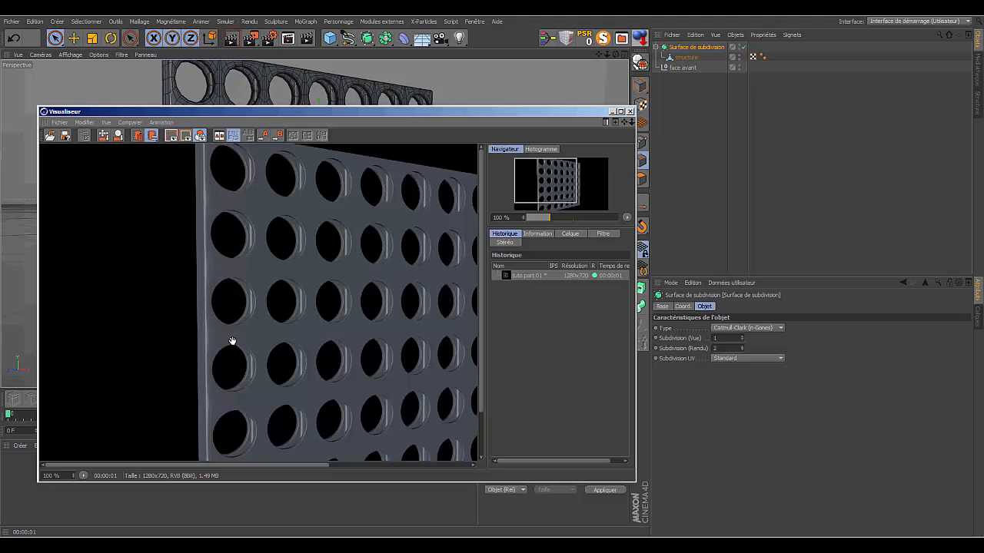
- Close the Visualiseur and examine the smoothed board from above, both sides and the front in the perspective view
click(630, 111)
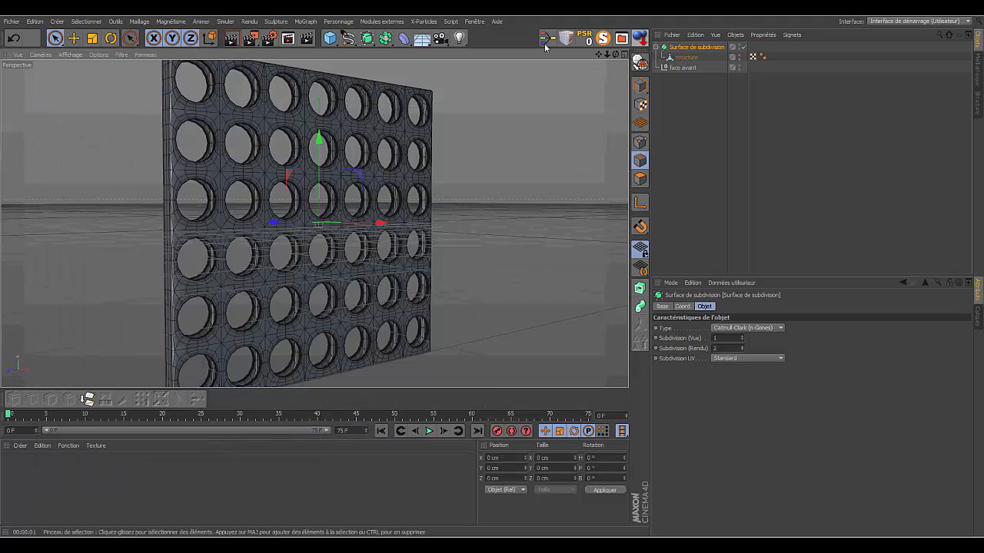
scroll(314, 223, up, 3)
drag(615, 55, 650, 89)
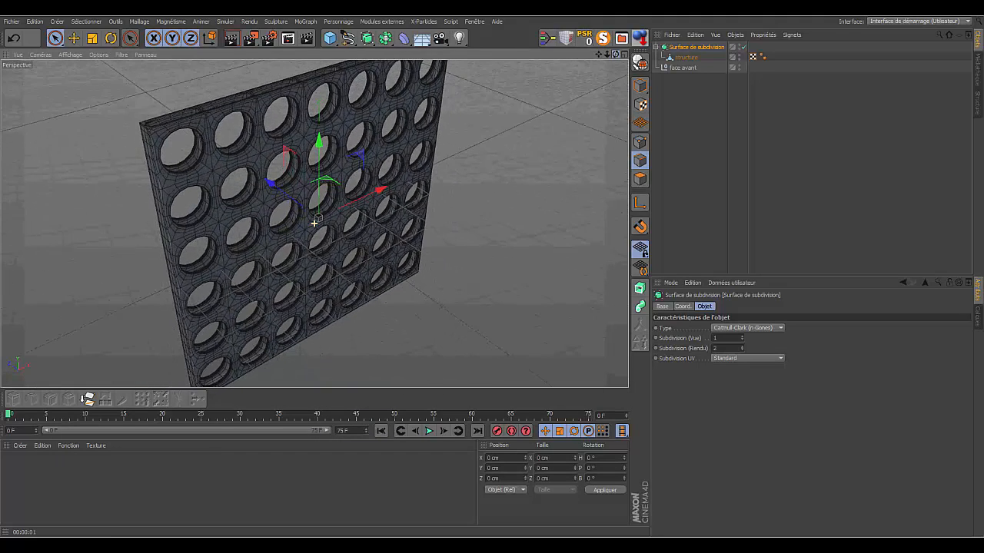
drag(607, 55, 559, 23)
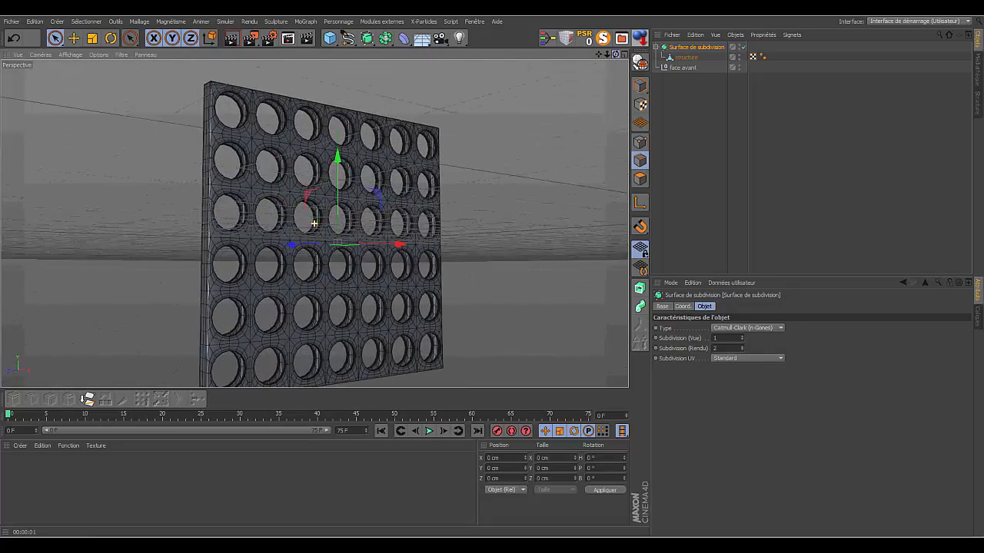
drag(598, 55, 572, 88)
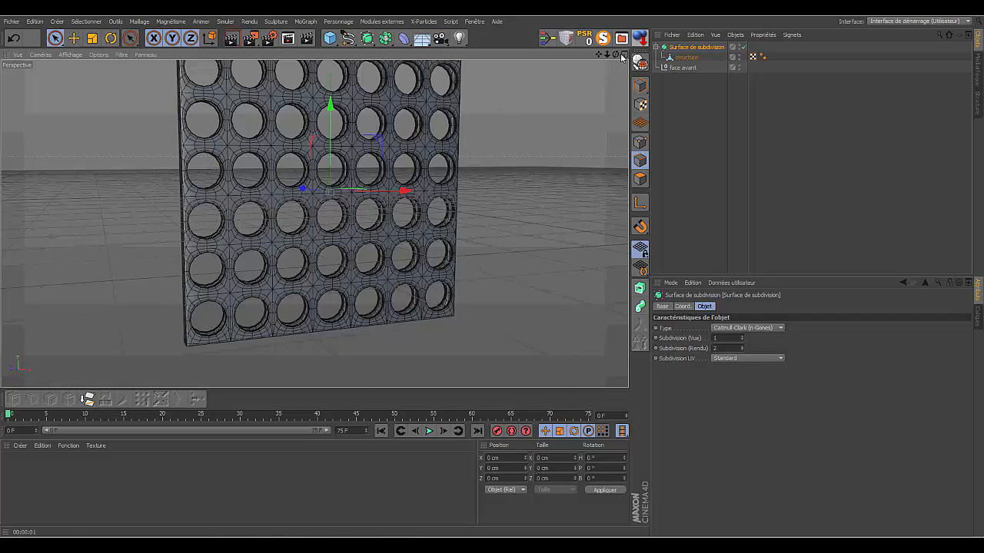
drag(615, 55, 543, 71)
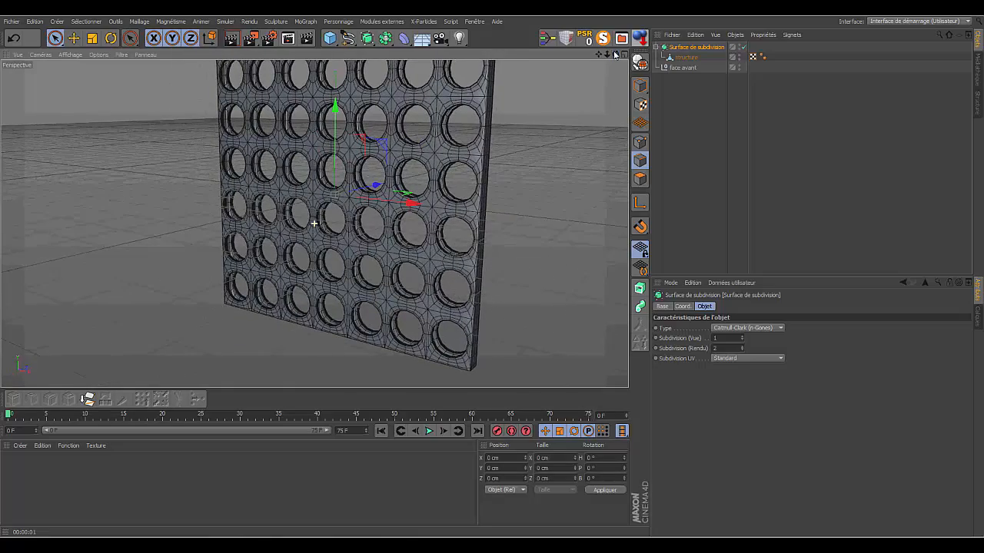
drag(608, 54, 608, 56)
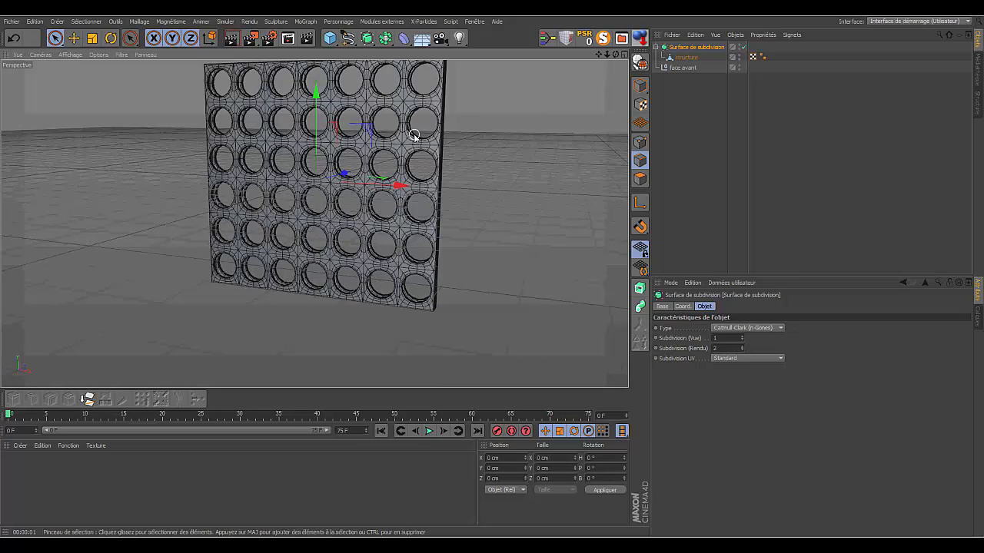
drag(607, 54, 584, 91)
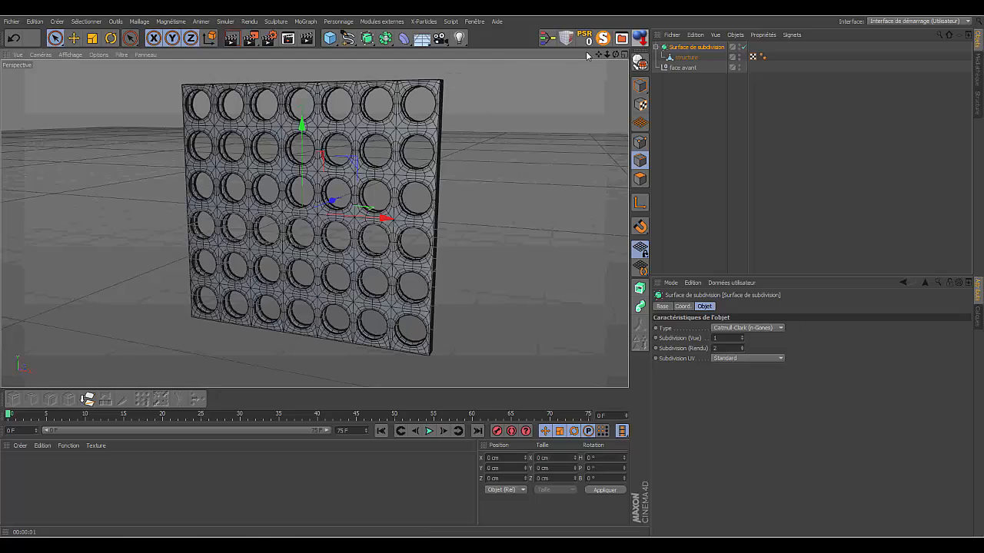
drag(617, 56, 721, 161)
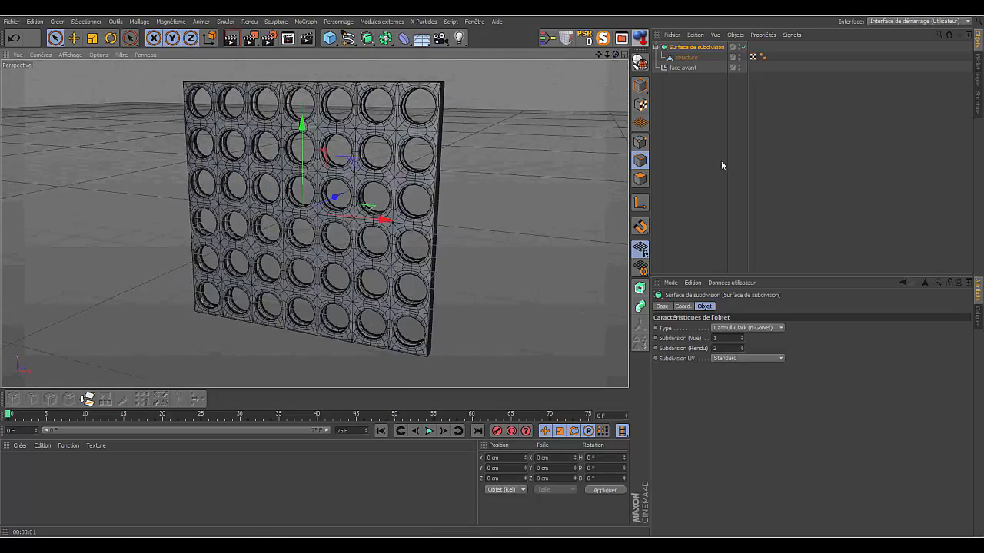